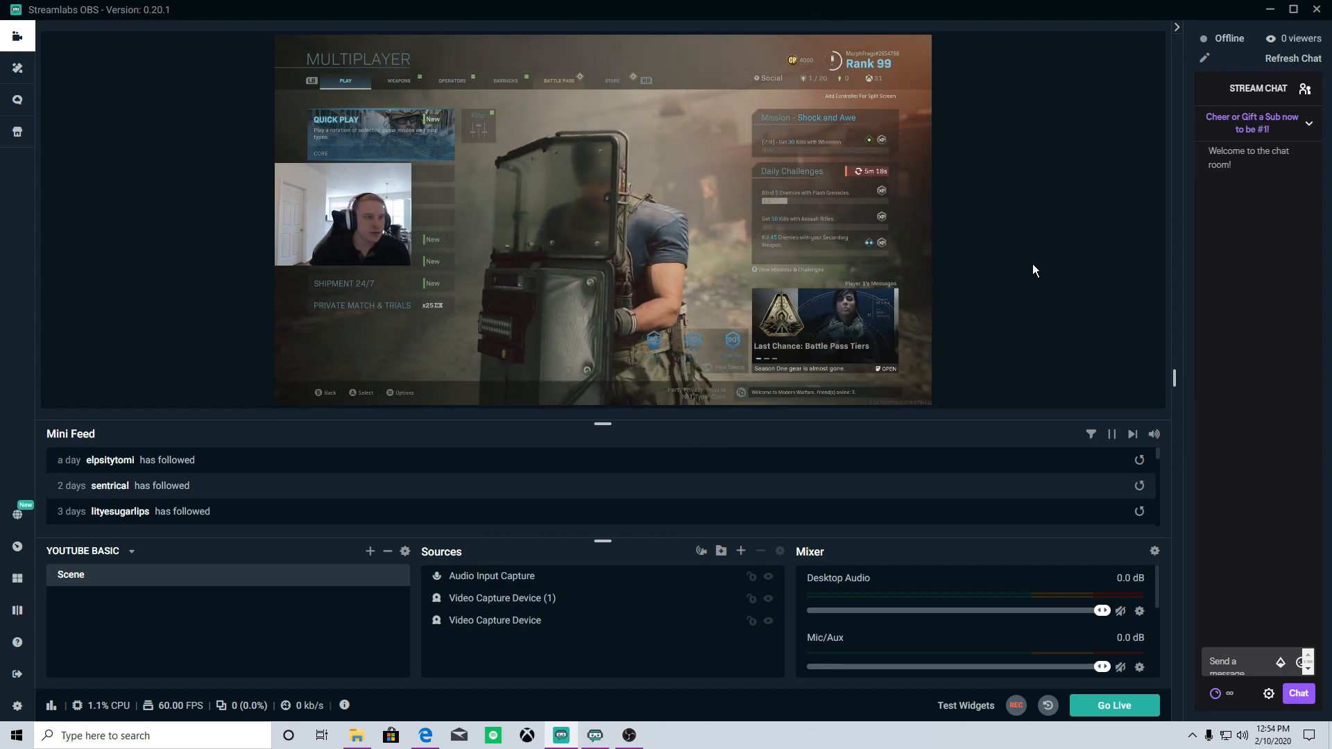
Select the webcam, gameplay capture and audio input sources of the basic scene one after another, and clear the selection
{"action": "left_click", "coordinate": [349, 238]}
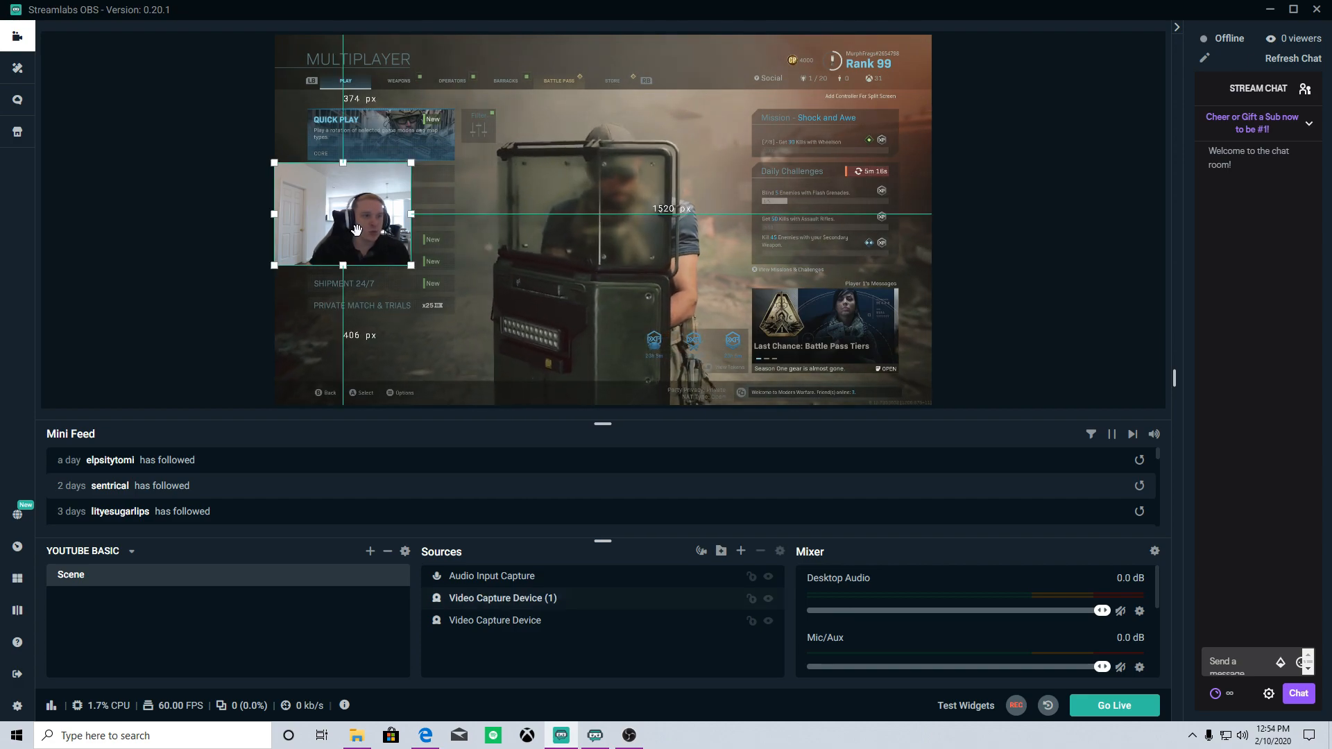
{"action": "left_click", "coordinate": [500, 361]}
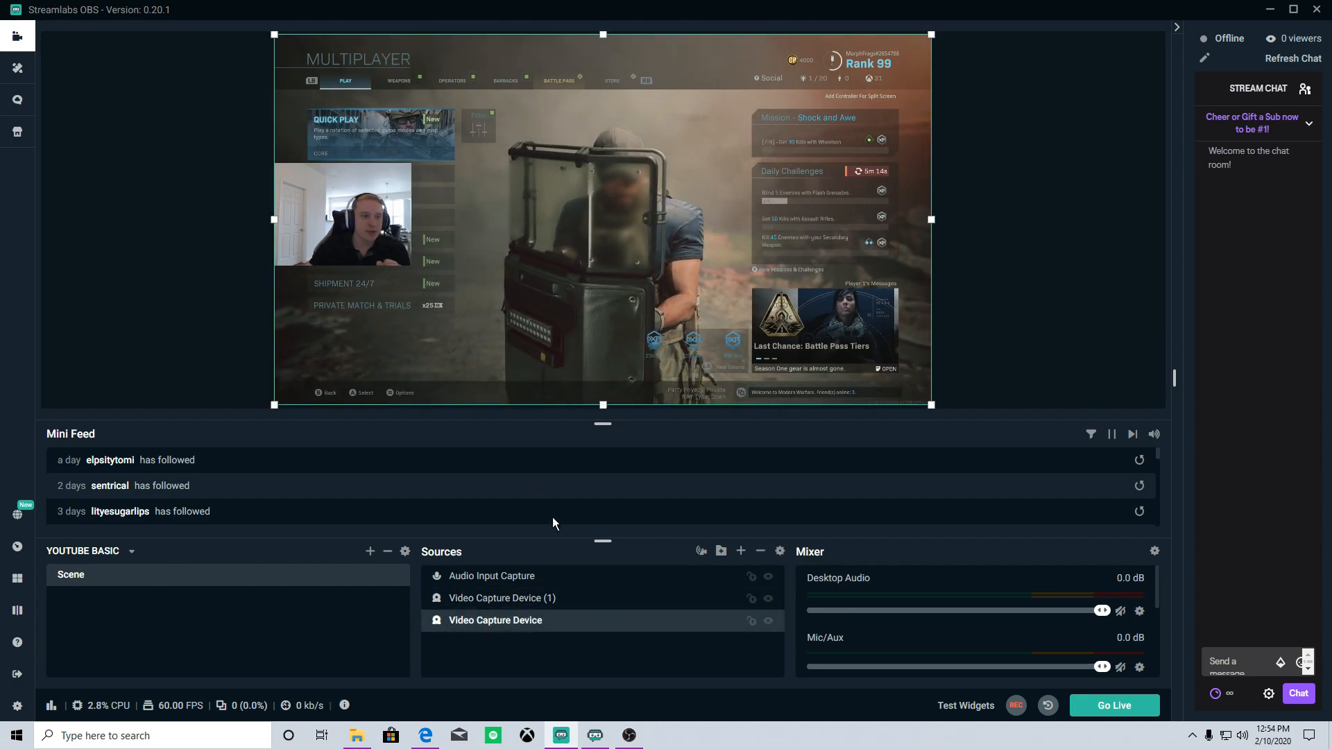
{"action": "double_click", "coordinate": [545, 578]}
{"action": "left_click", "coordinate": [856, 93]}
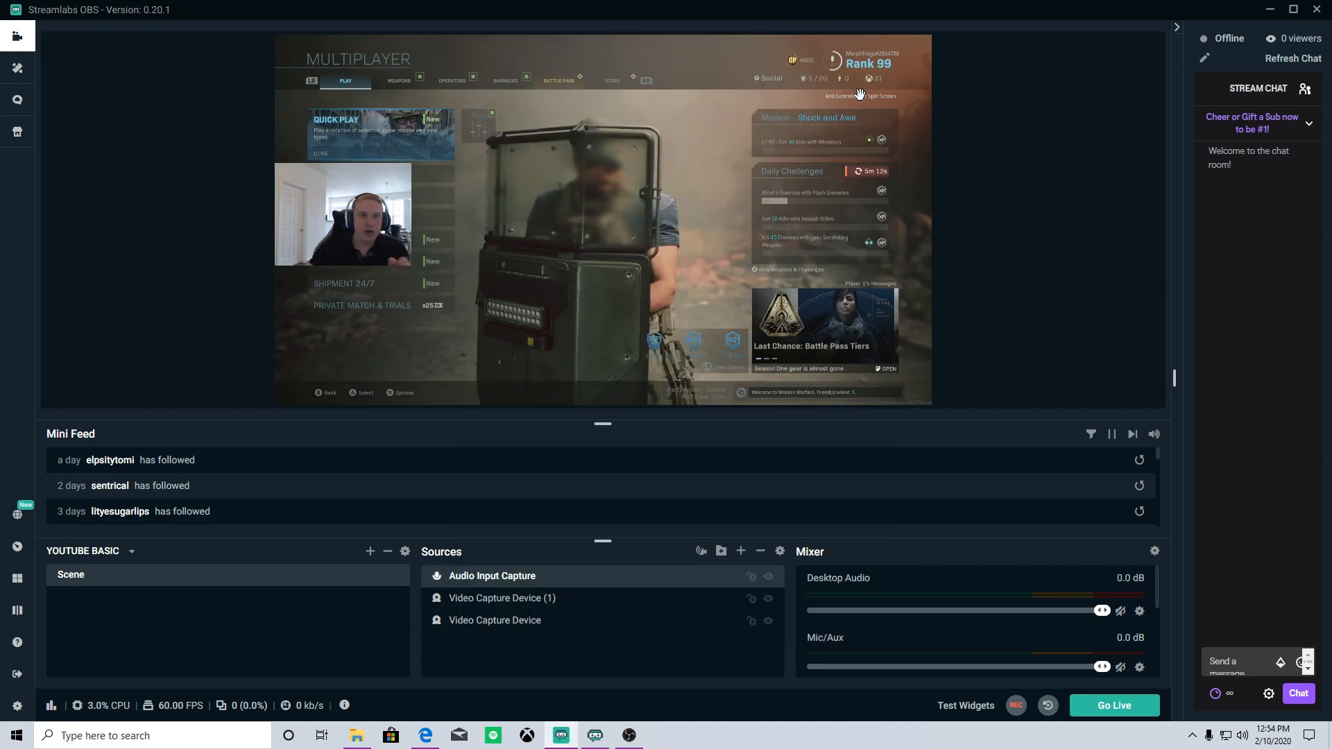
{"action": "left_click", "coordinate": [993, 218]}
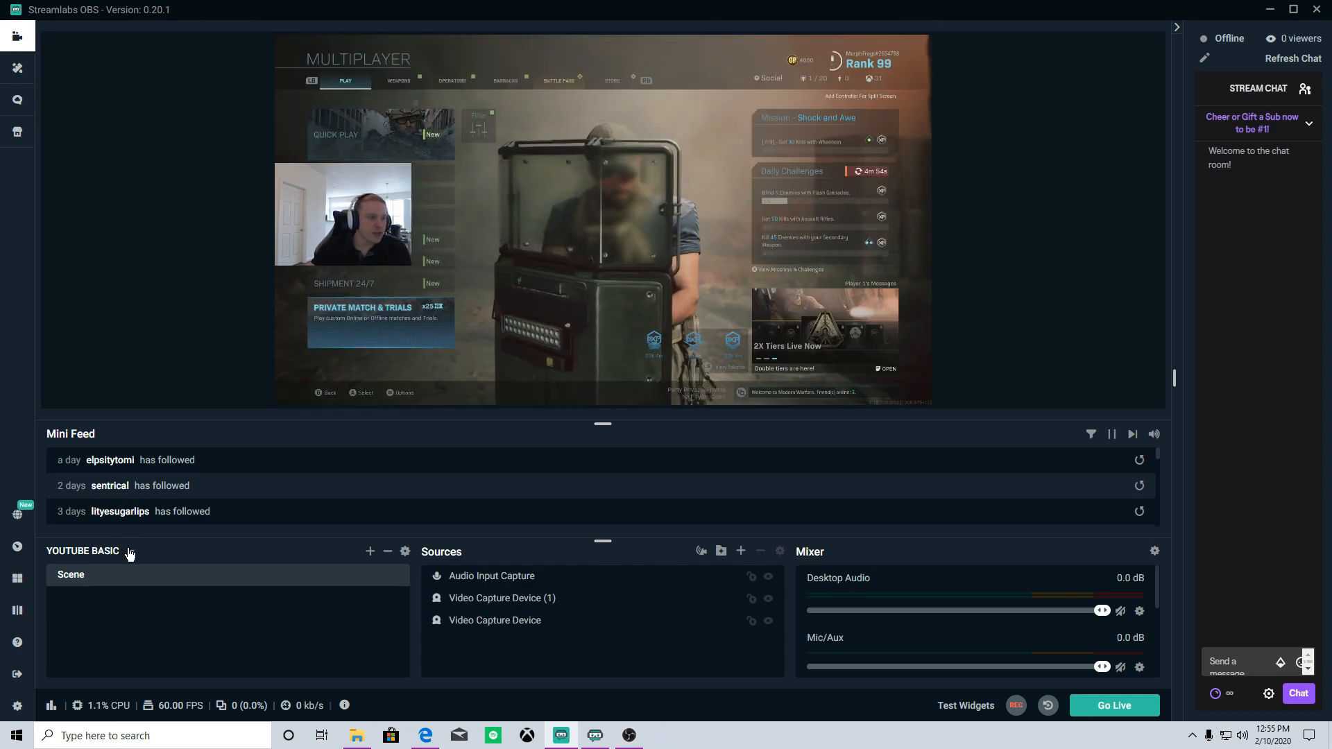
Load the COD: MW scene collection, show its Starting Soon scene and return to the Live Game scene
{"action": "left_click", "coordinate": [128, 551]}
{"action": "scroll", "coordinate": [87, 625], "scroll_direction": "down", "scroll_amount": 3}
{"action": "left_click", "coordinate": [86, 623]}
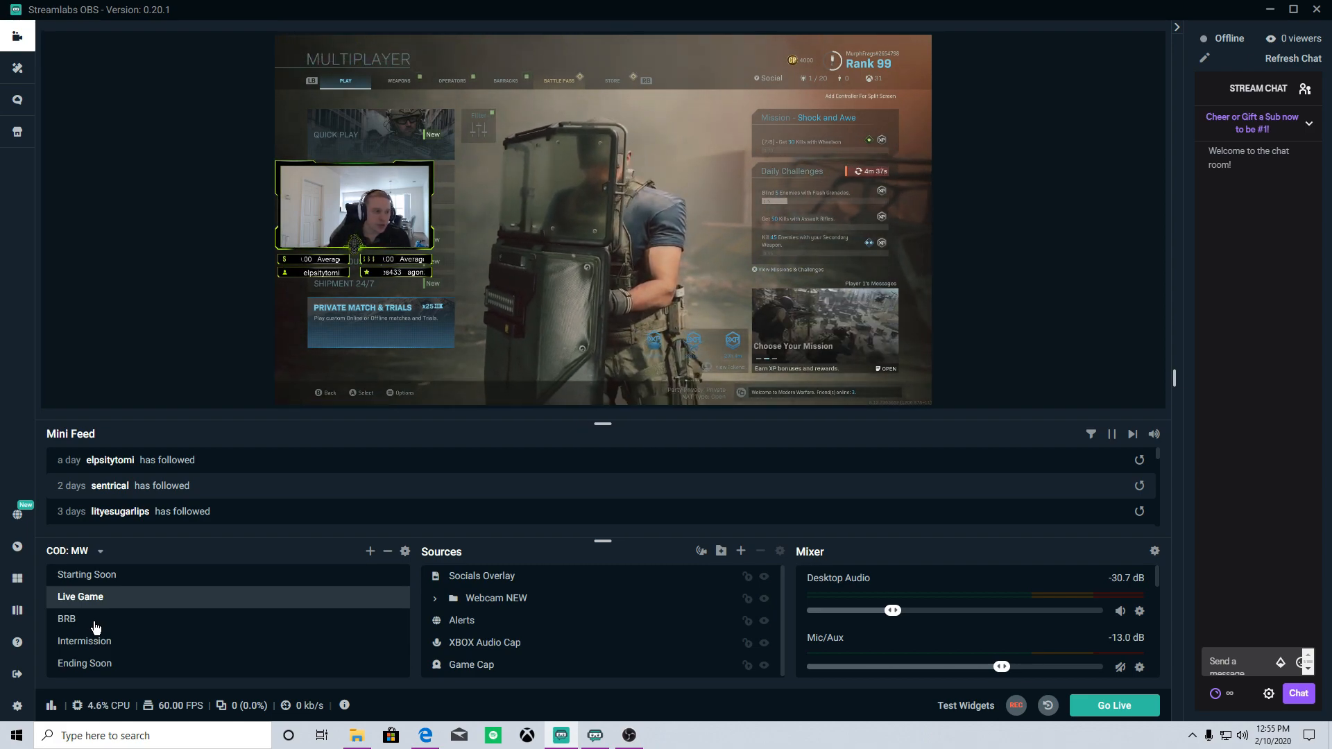
{"action": "left_click", "coordinate": [105, 579]}
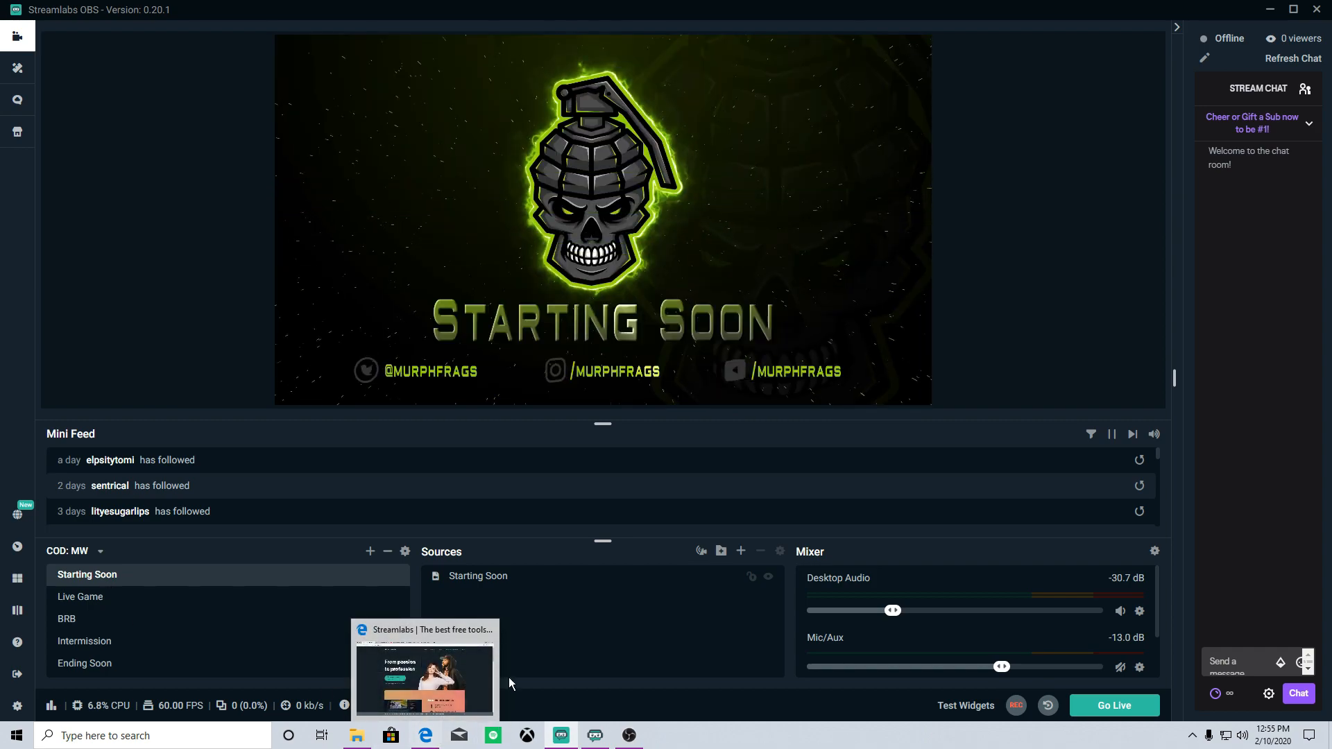
{"action": "left_click", "coordinate": [82, 598]}
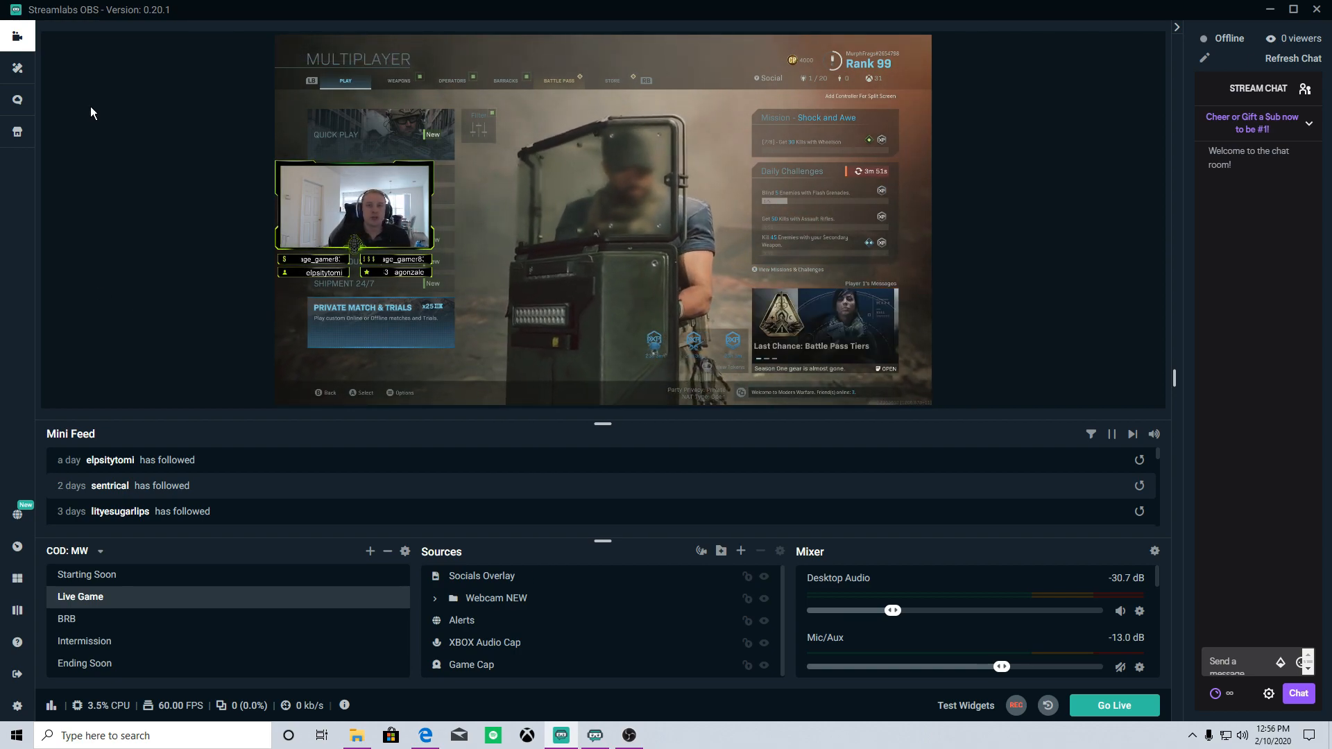
Open the theme library and look through the Just Added, Featured and Most Popular scene themes
{"action": "left_click", "coordinate": [18, 72]}
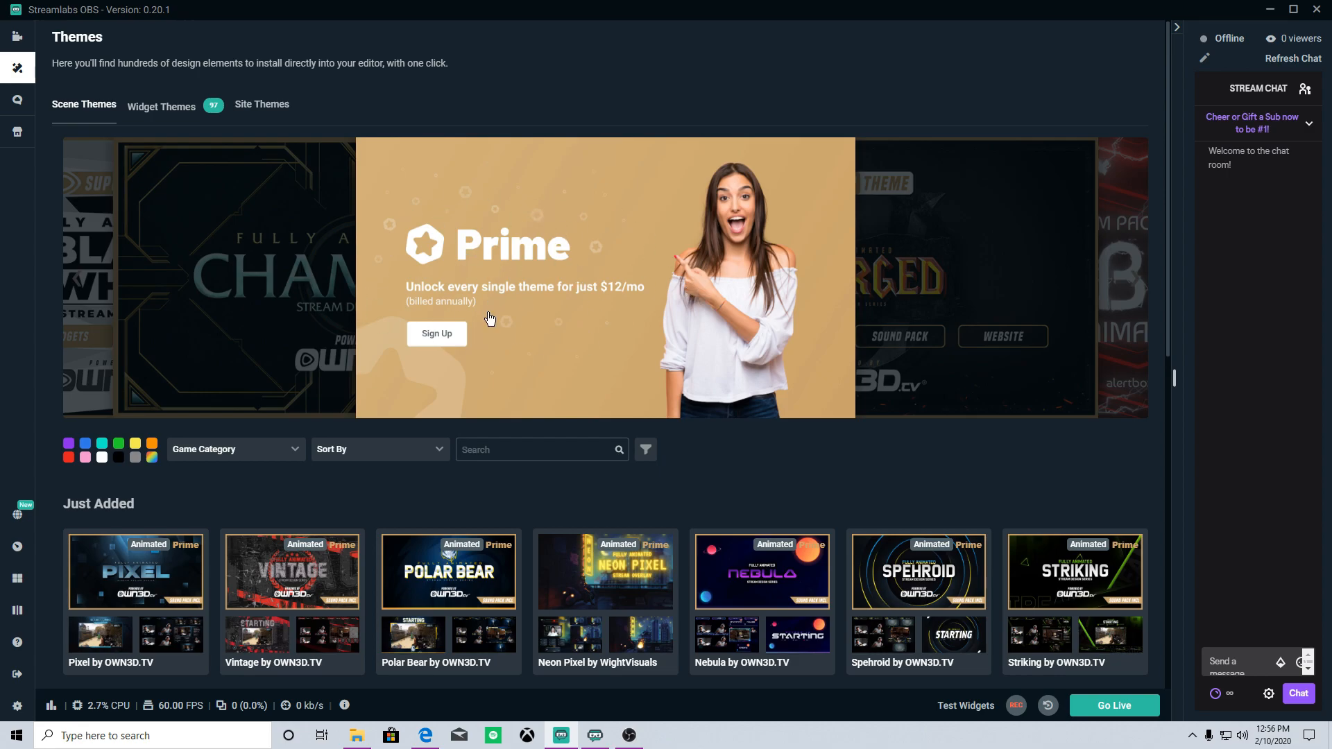
{"action": "scroll", "coordinate": [603, 274], "scroll_direction": "down", "scroll_amount": 5}
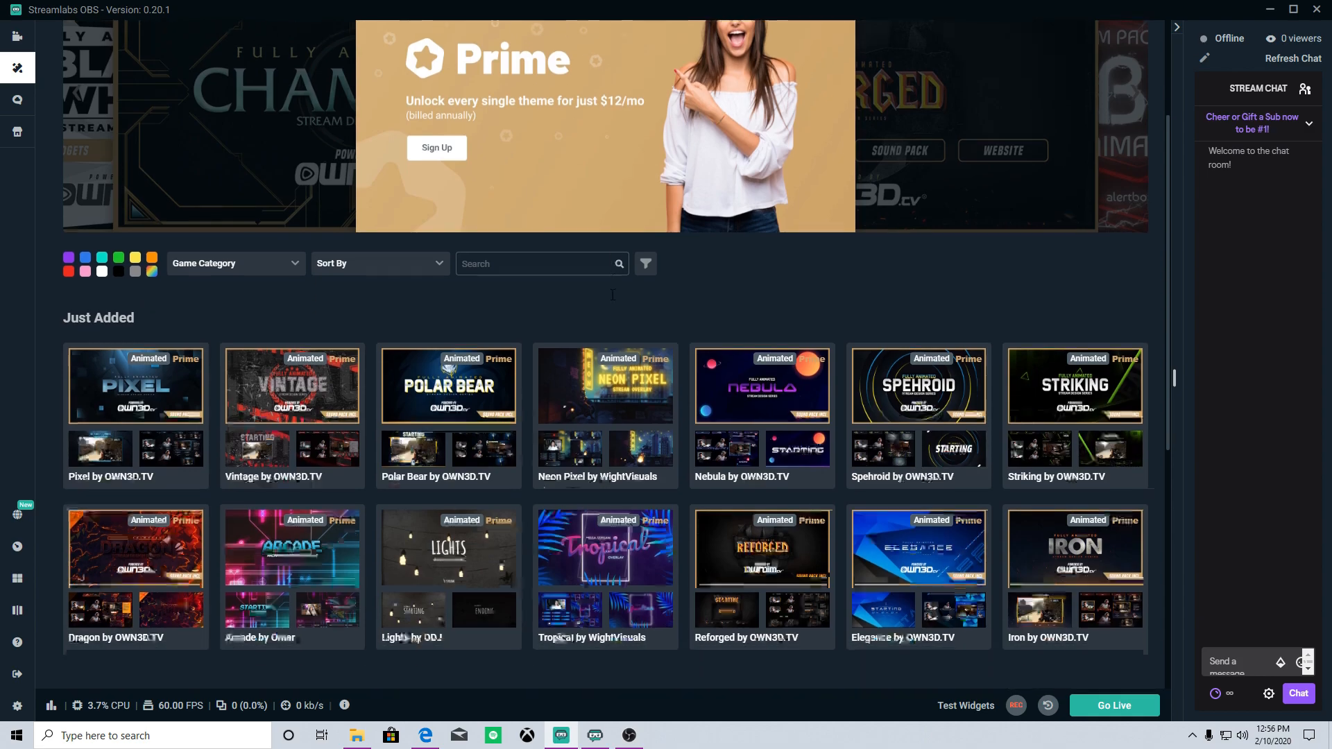
{"action": "scroll", "coordinate": [837, 339], "scroll_direction": "down", "scroll_amount": 5}
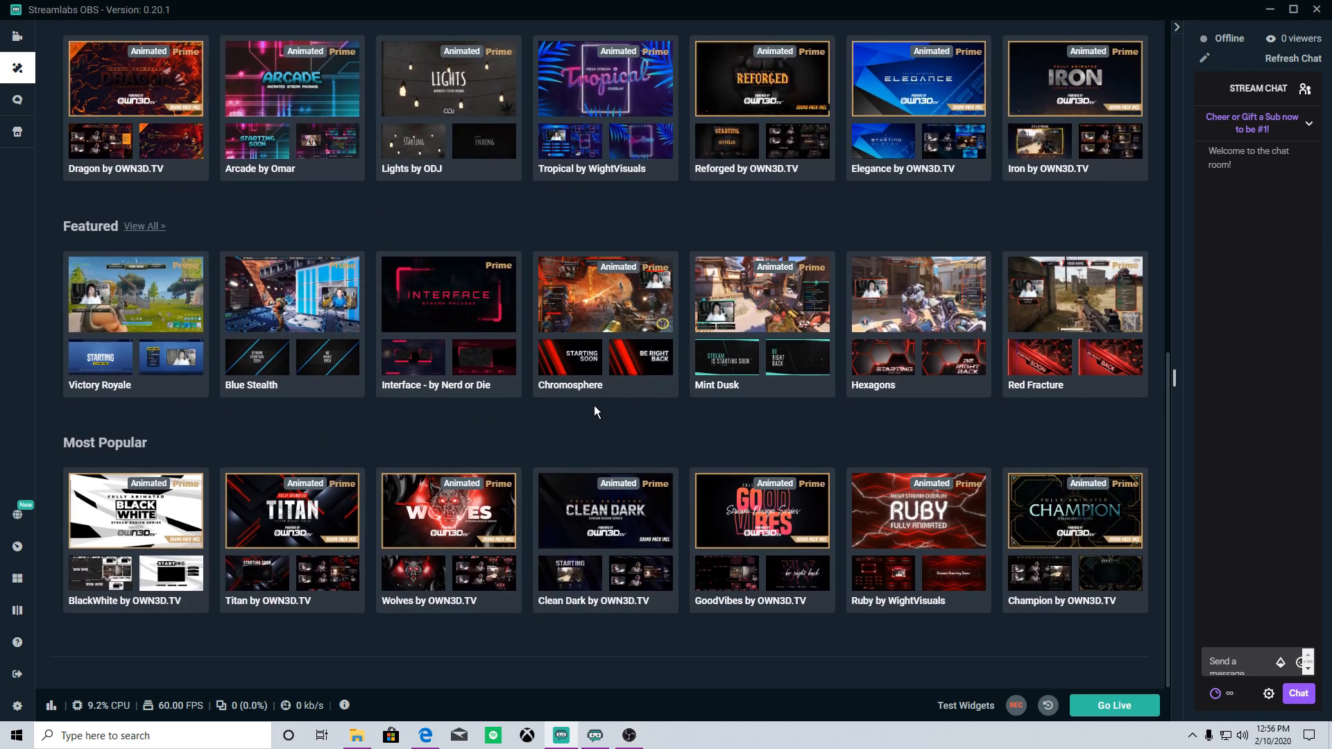
{"action": "scroll", "coordinate": [594, 405], "scroll_direction": "up", "scroll_amount": 8}
{"action": "scroll", "coordinate": [716, 278], "scroll_direction": "up", "scroll_amount": 1}
{"action": "scroll", "coordinate": [687, 399], "scroll_direction": "down", "scroll_amount": 3}
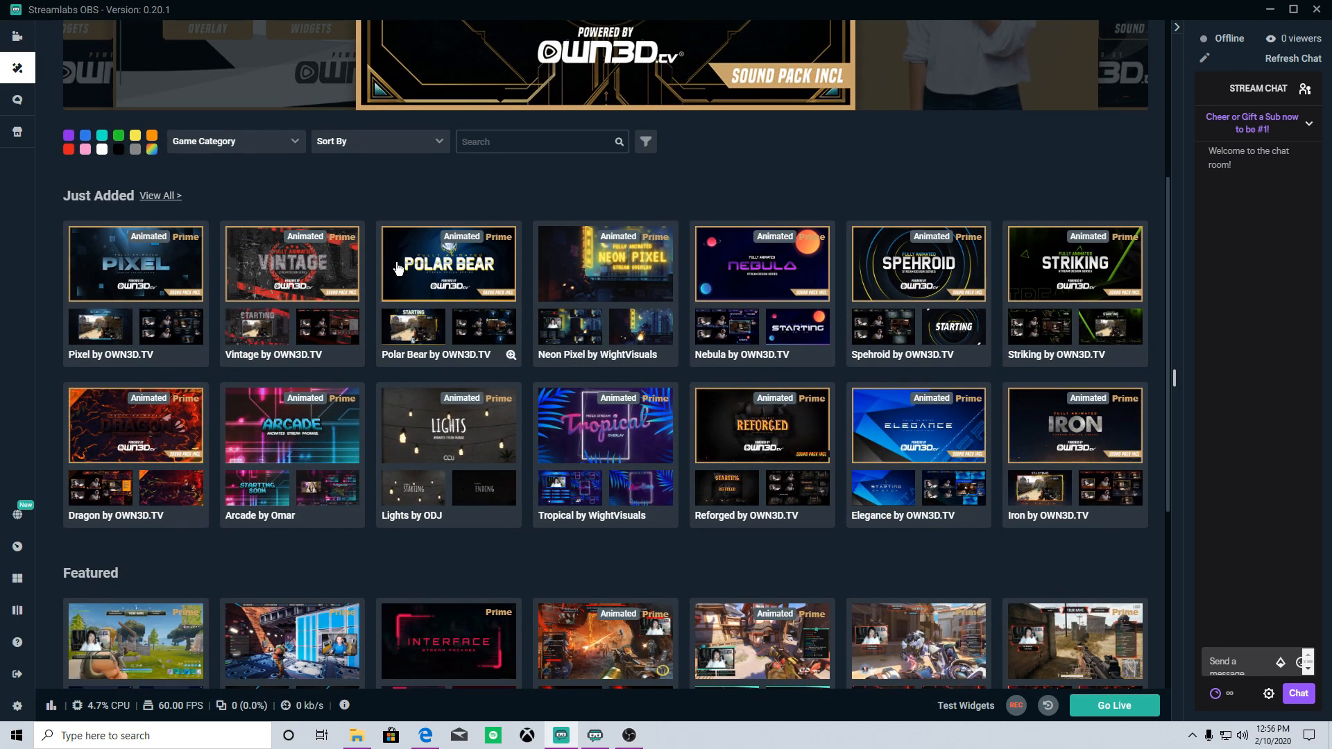
Preview the Polar Bear and Reforged themes by OWN3D.TV and return to the theme listing
{"action": "left_click", "coordinate": [430, 285]}
{"action": "scroll", "coordinate": [430, 278], "scroll_direction": "down", "scroll_amount": 1}
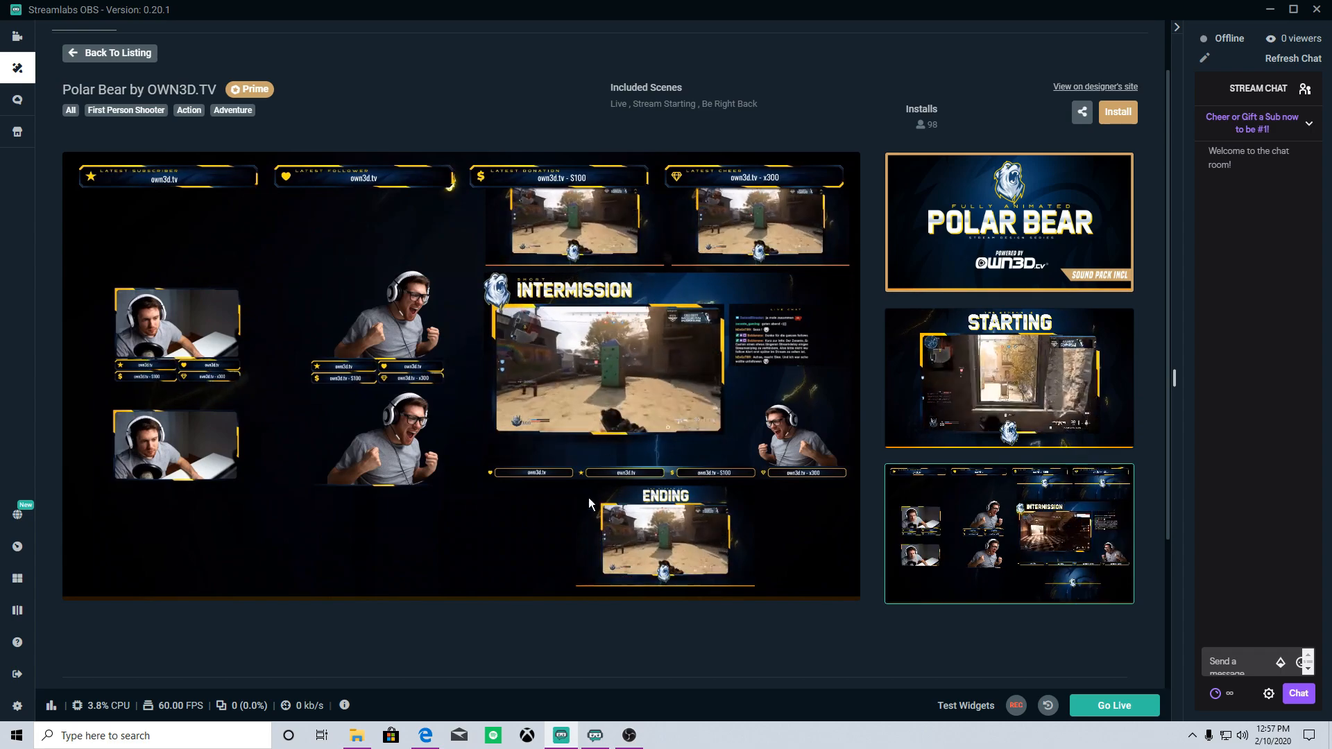
{"action": "left_click", "coordinate": [111, 54]}
{"action": "left_click", "coordinate": [777, 444]}
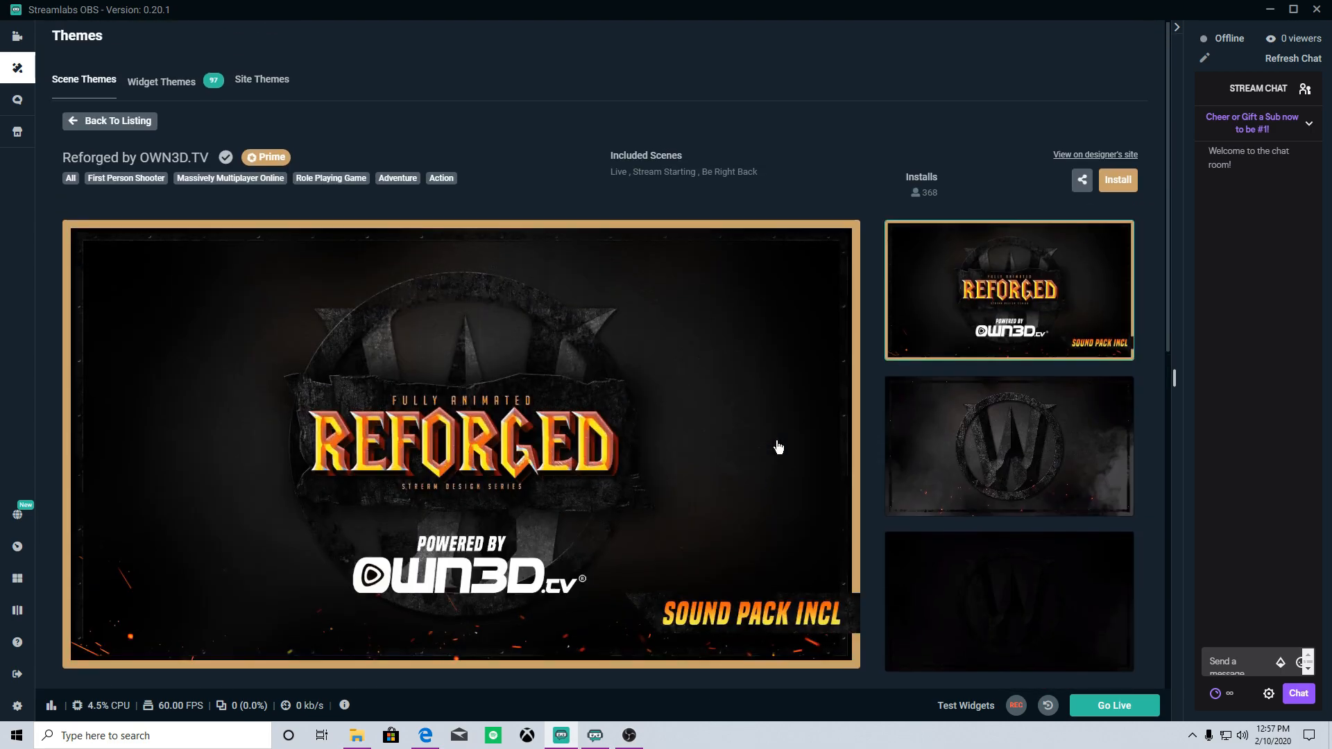
{"action": "left_click", "coordinate": [117, 129]}
{"action": "scroll", "coordinate": [571, 501], "scroll_direction": "up", "scroll_amount": 4}
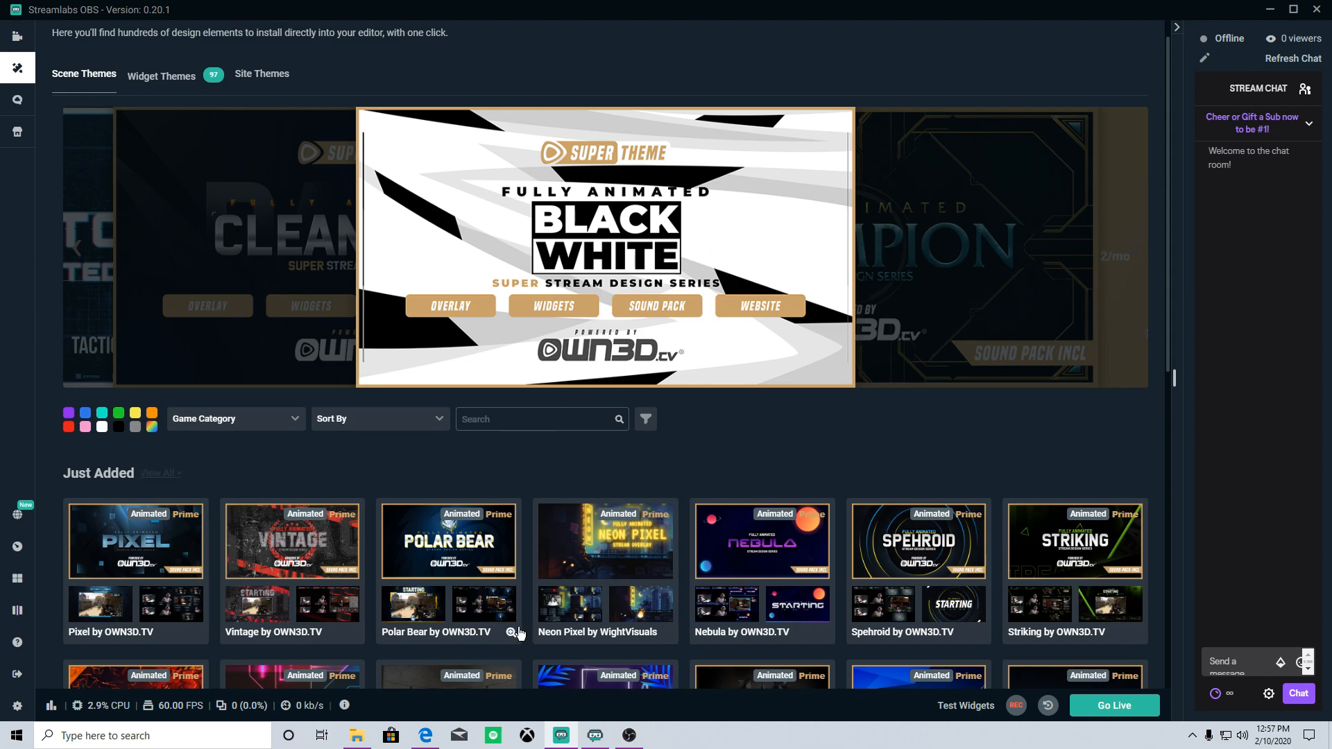
Switch to the Fiverr page in Microsoft Edge and open the Twitch store listed under the Gaming industry
{"action": "left_click", "coordinate": [426, 736]}
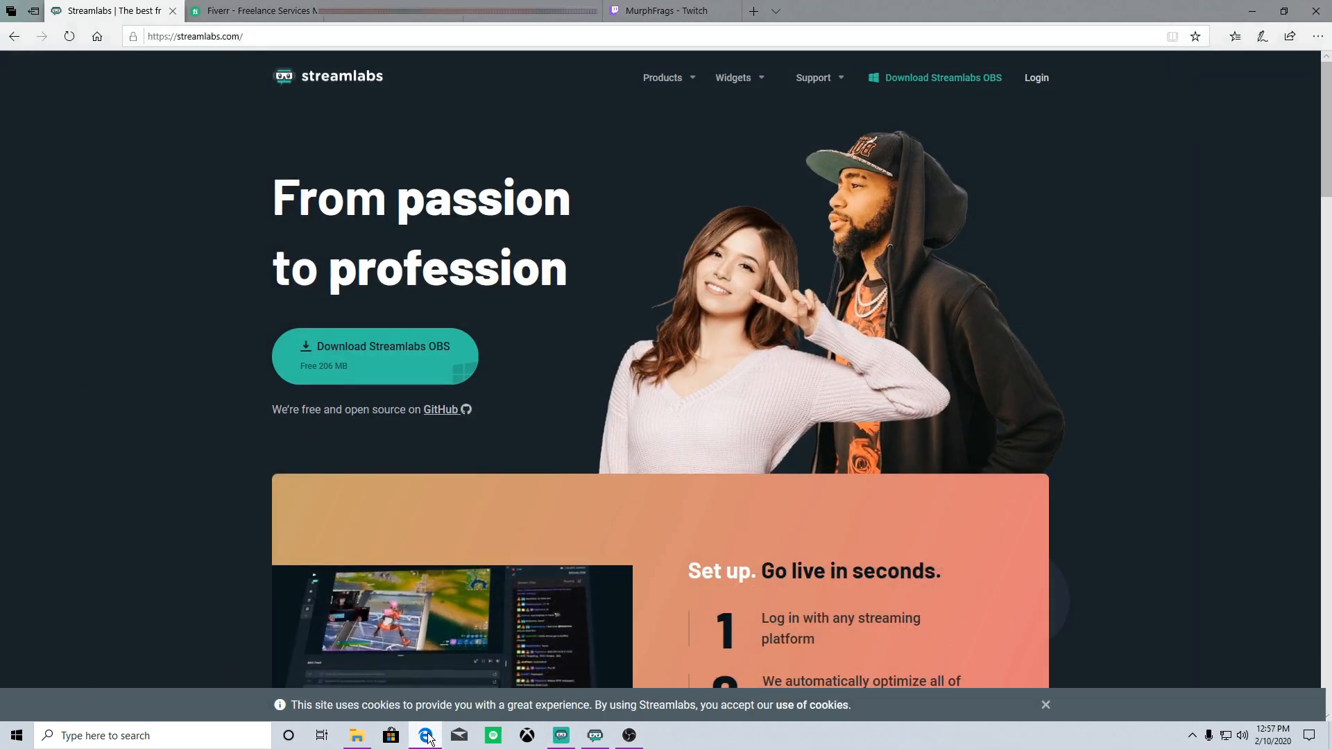
{"action": "left_click", "coordinate": [268, 7]}
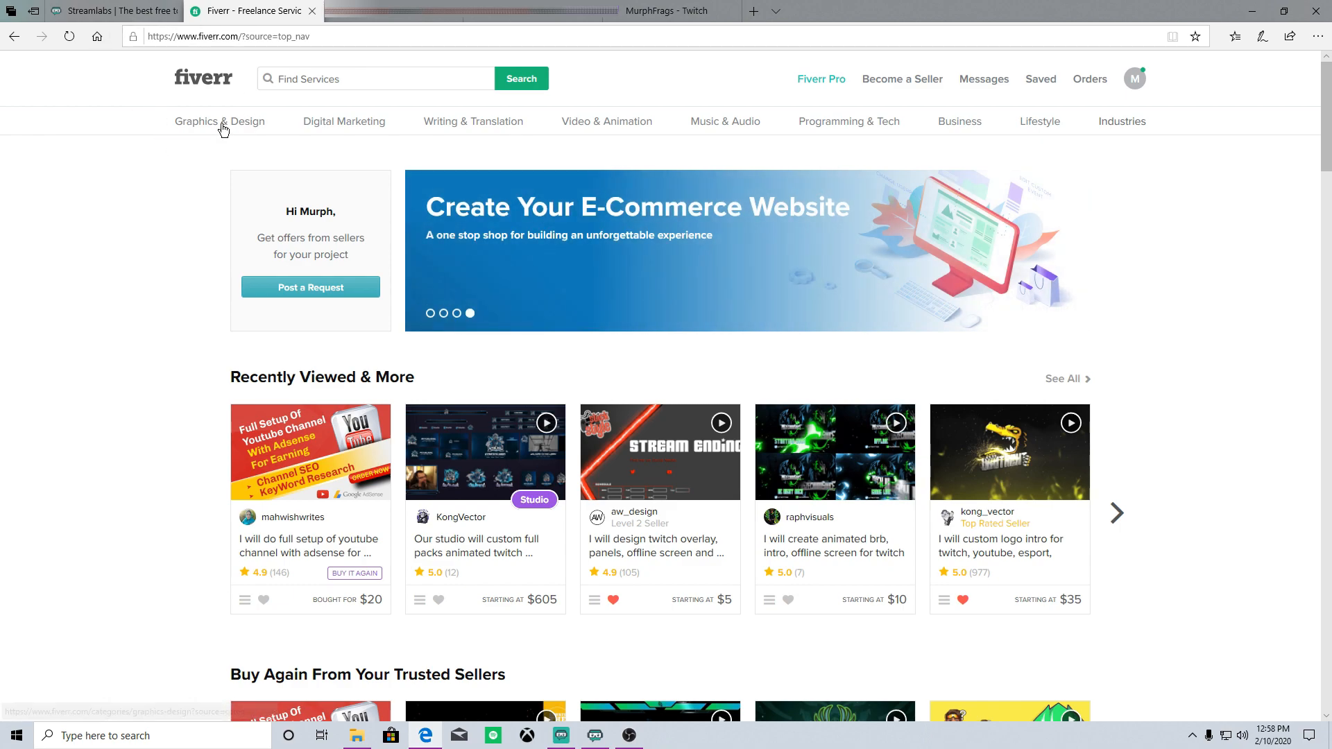
{"action": "mouse_move", "coordinate": [179, 134]}
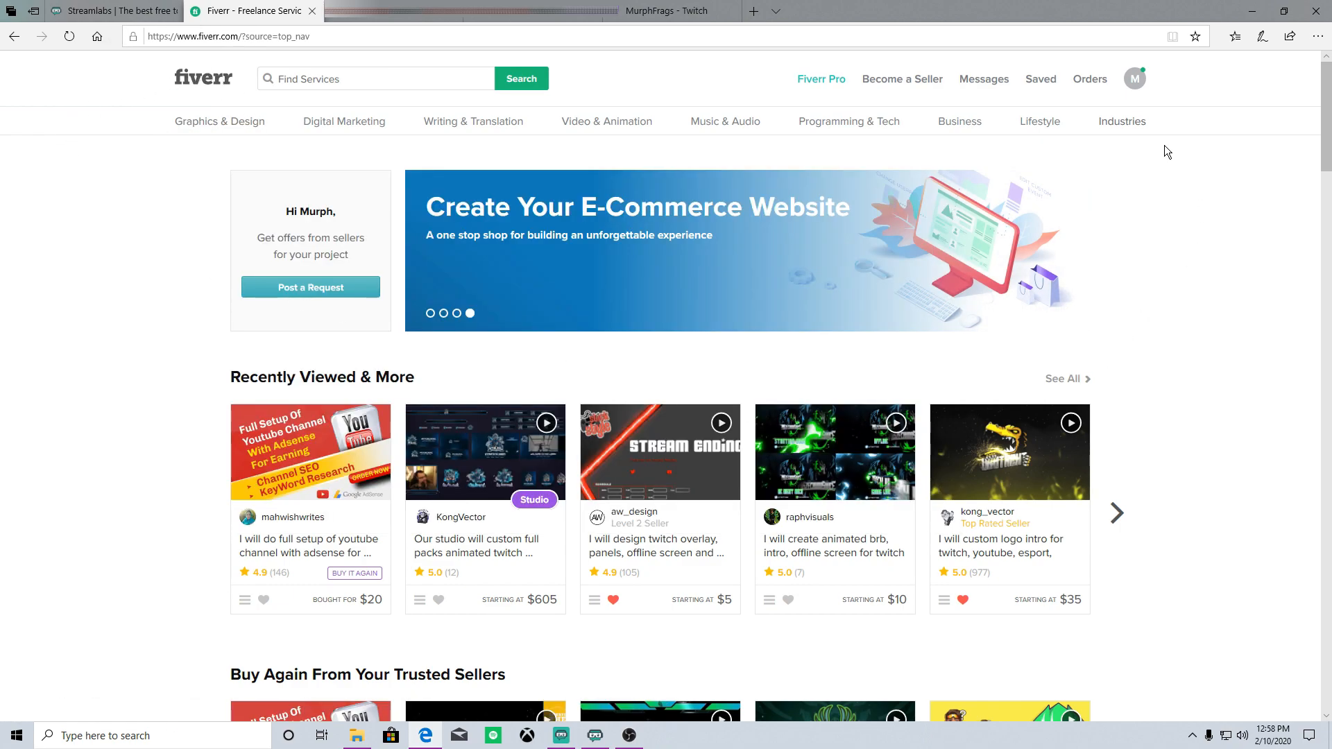
{"action": "mouse_move", "coordinate": [1133, 127]}
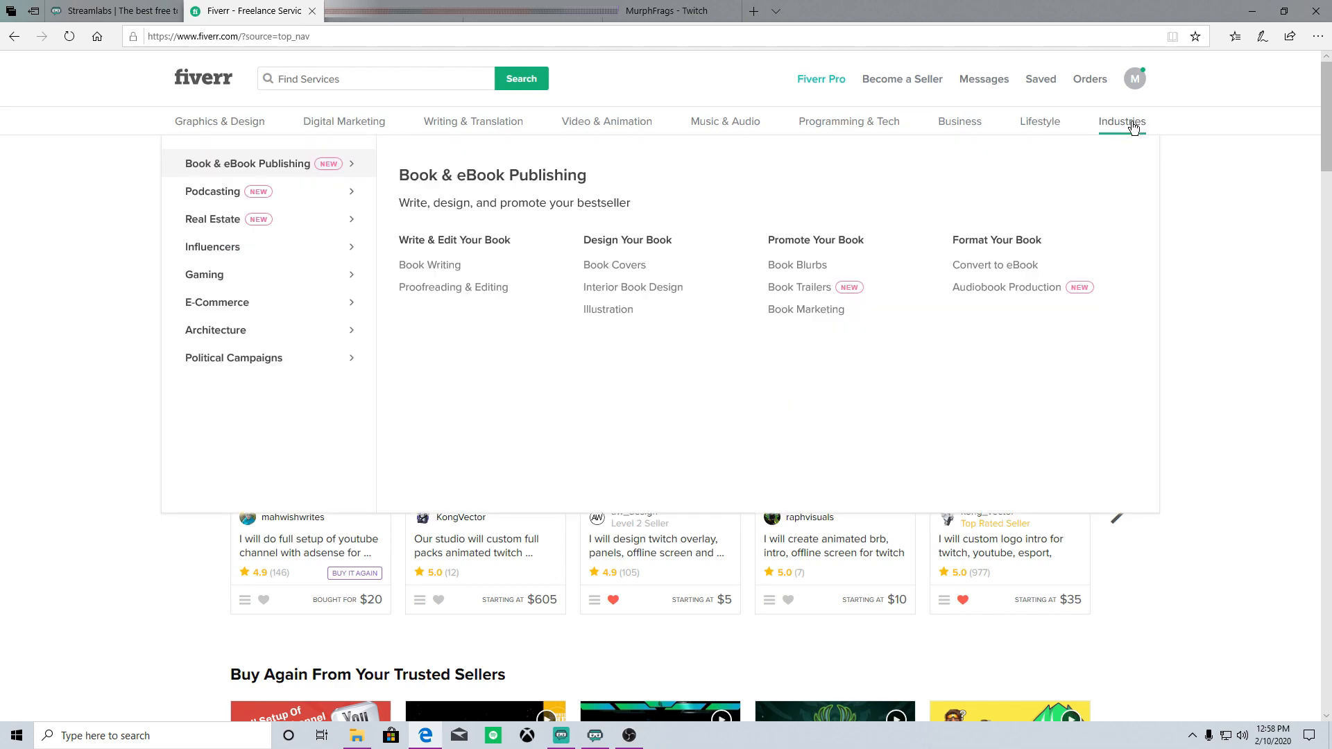
{"action": "mouse_move", "coordinate": [270, 281]}
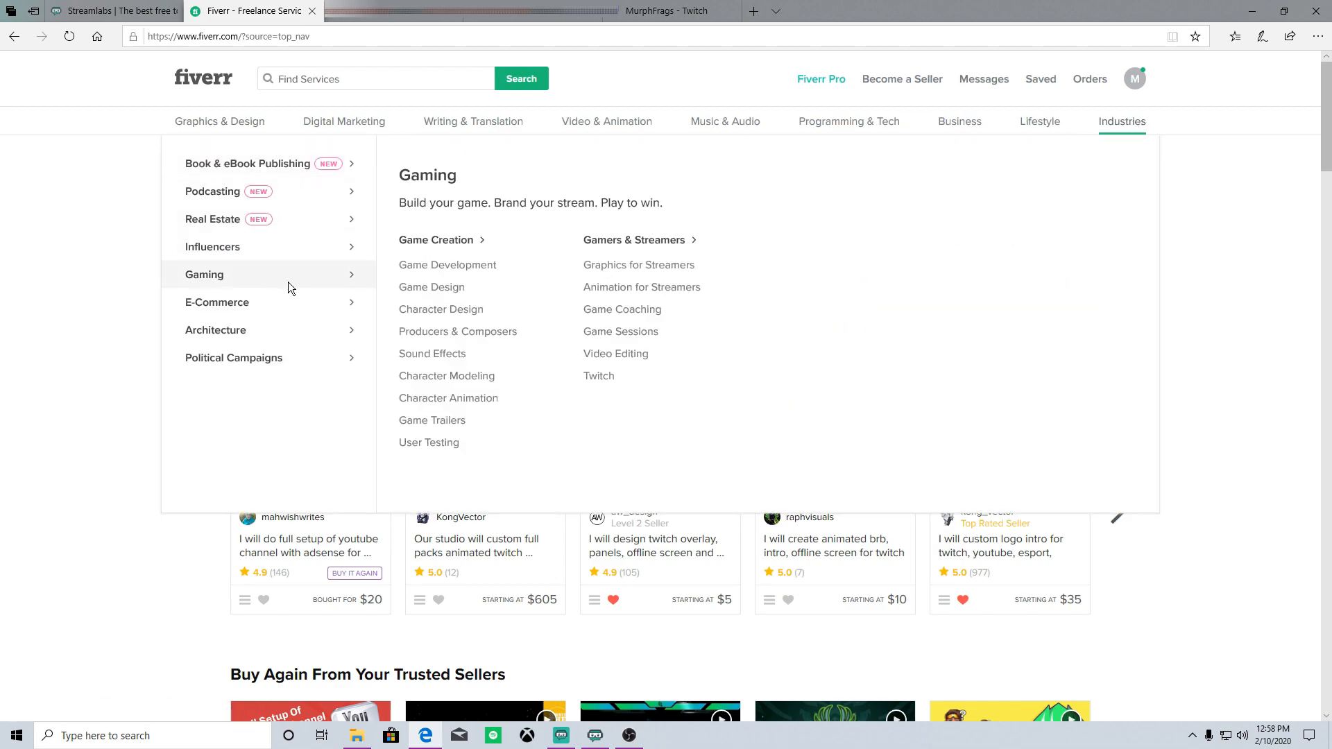
{"action": "left_click", "coordinate": [601, 380]}
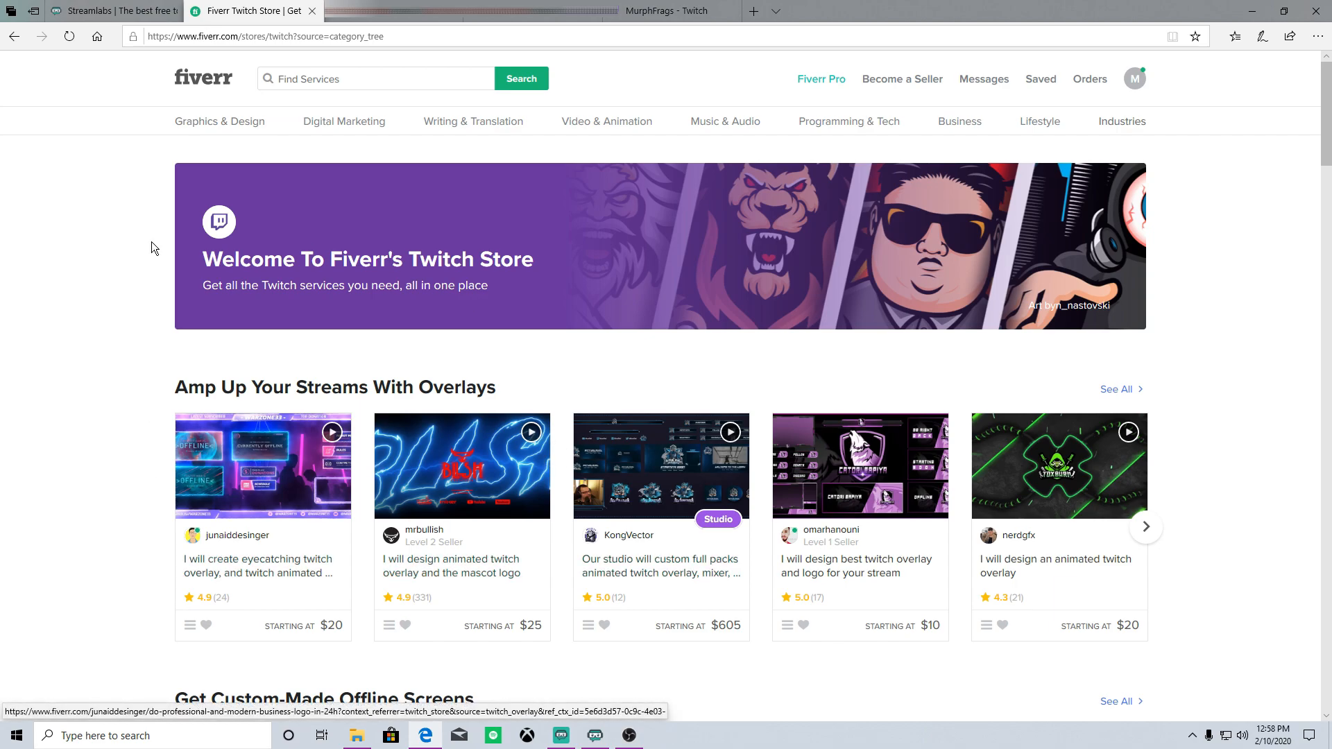
Look through the Twitch store's overlay and offline-screen offers, and search Fiverr for "twitch"
{"action": "scroll", "coordinate": [275, 443], "scroll_direction": "down", "scroll_amount": 4}
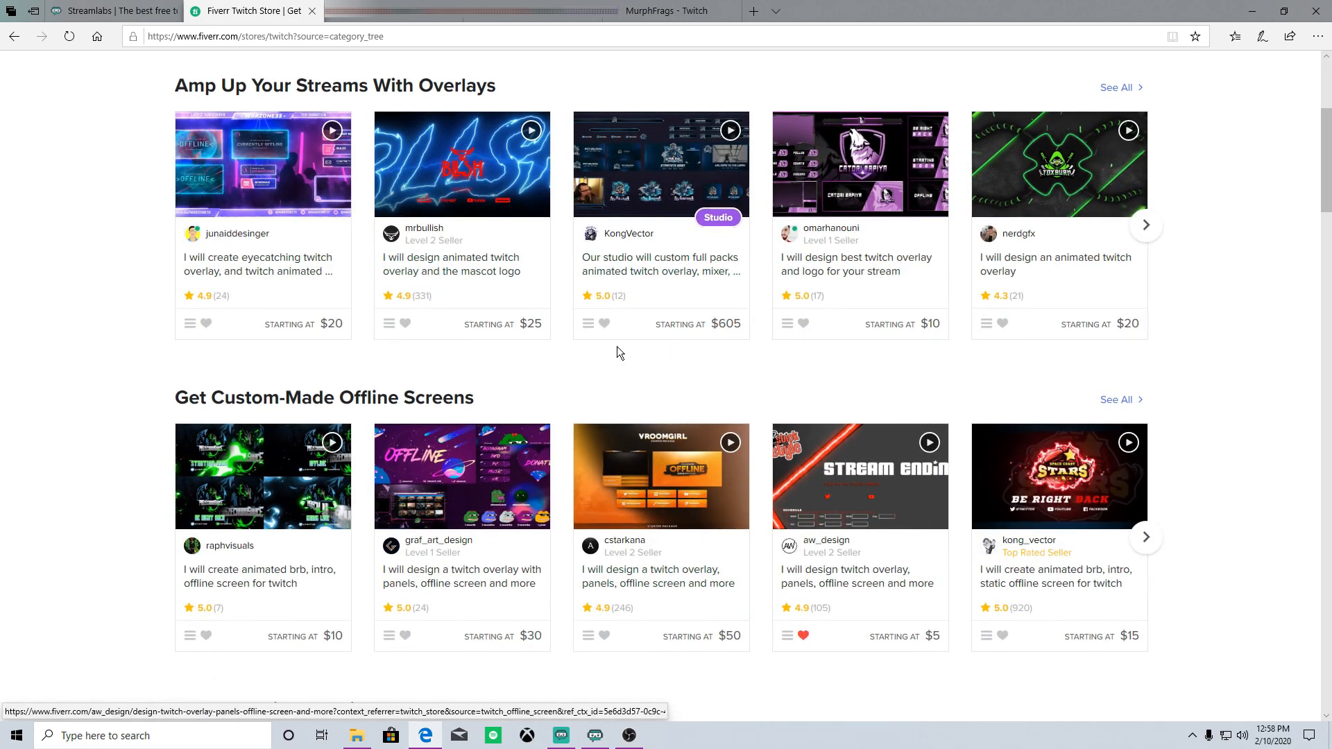
{"action": "scroll", "coordinate": [667, 500], "scroll_direction": "down", "scroll_amount": 3}
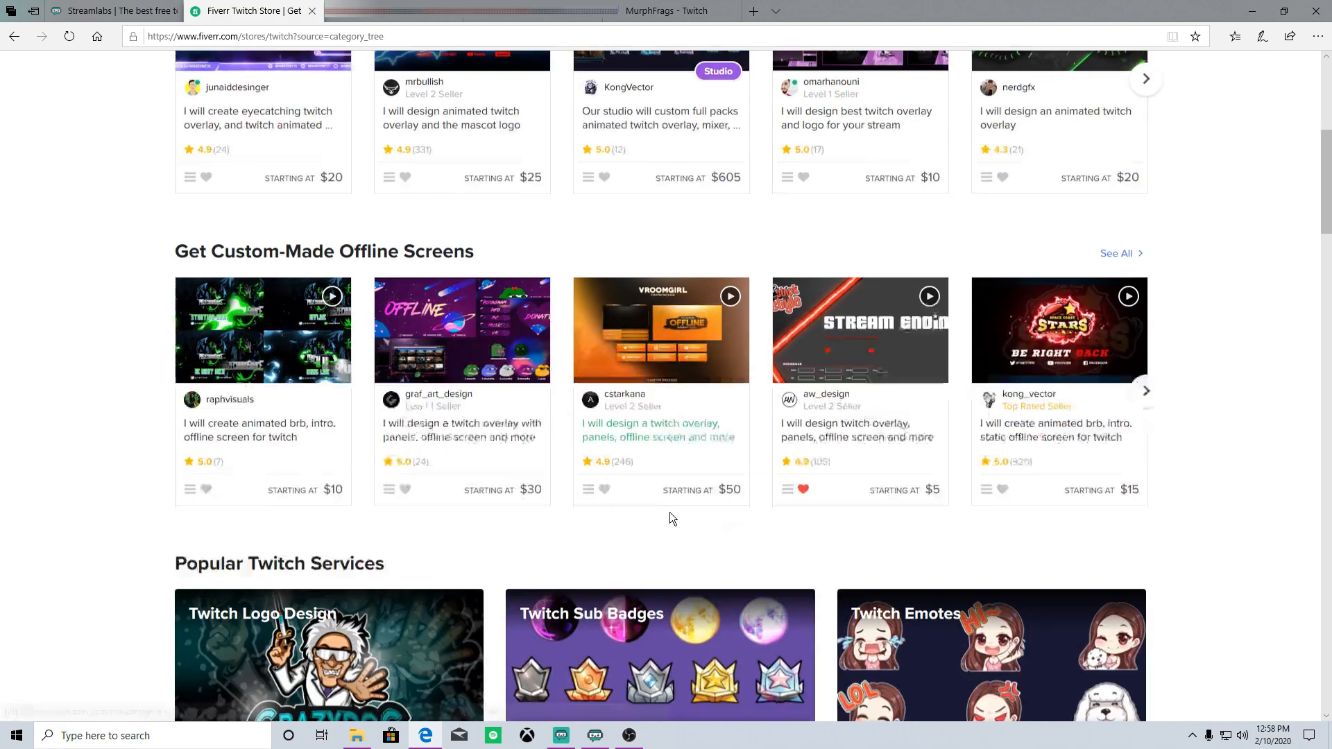
{"action": "scroll", "coordinate": [1206, 484], "scroll_direction": "up", "scroll_amount": 4}
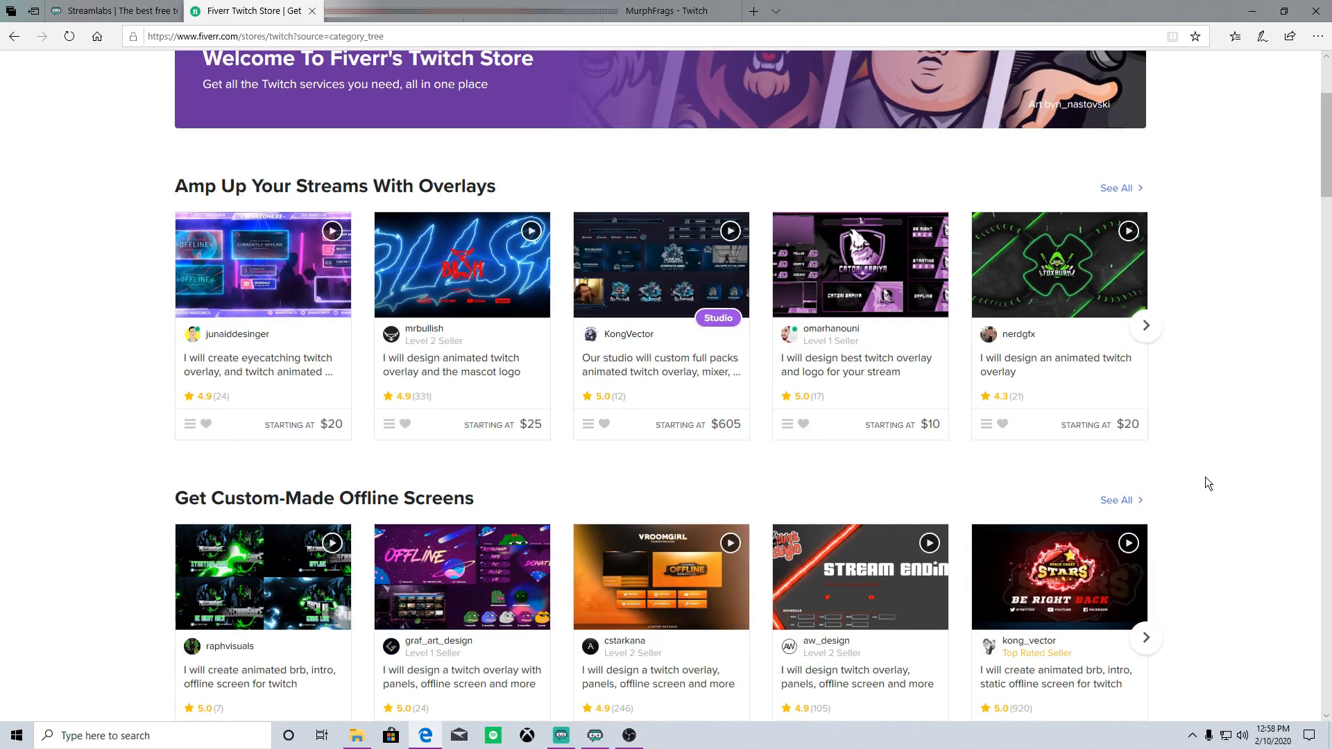
{"action": "scroll", "coordinate": [1196, 274], "scroll_direction": "up", "scroll_amount": 3}
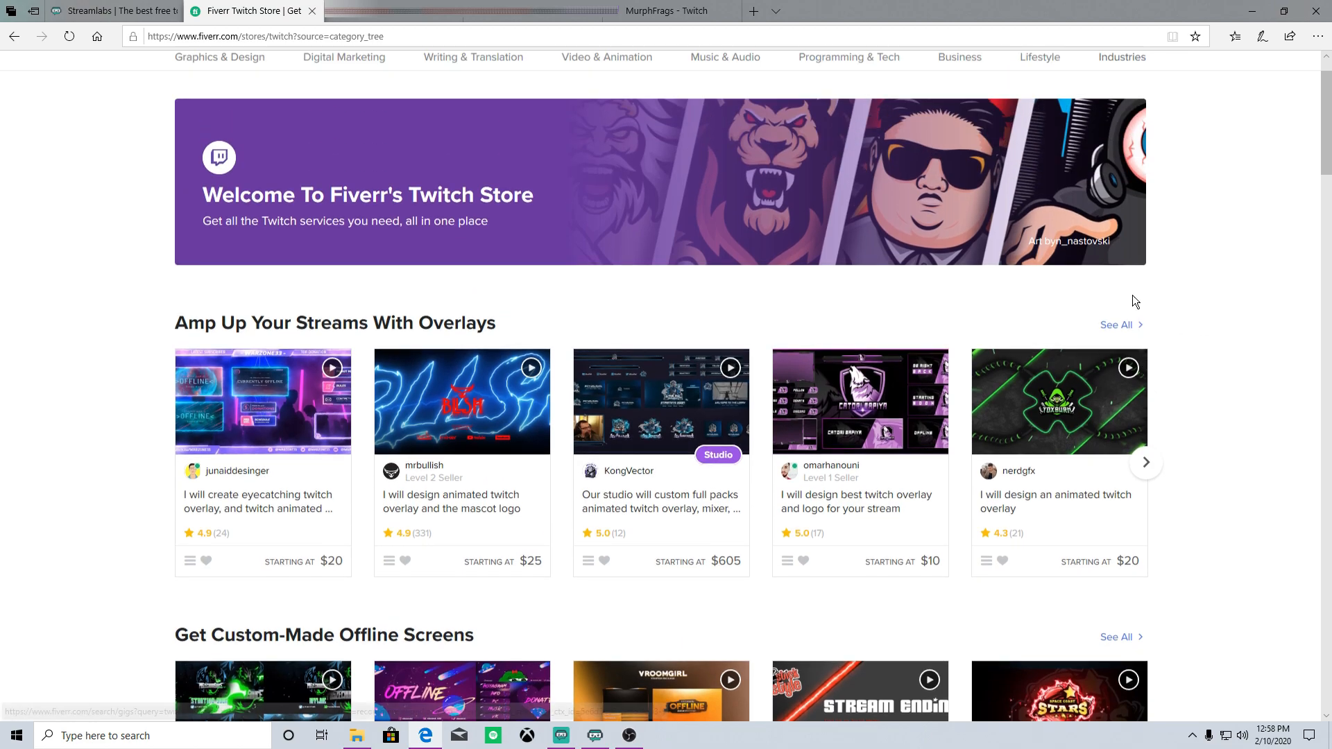
{"action": "left_click", "coordinate": [365, 78]}
{"action": "type", "text": "twitch"}
{"action": "key", "text": "Return"}
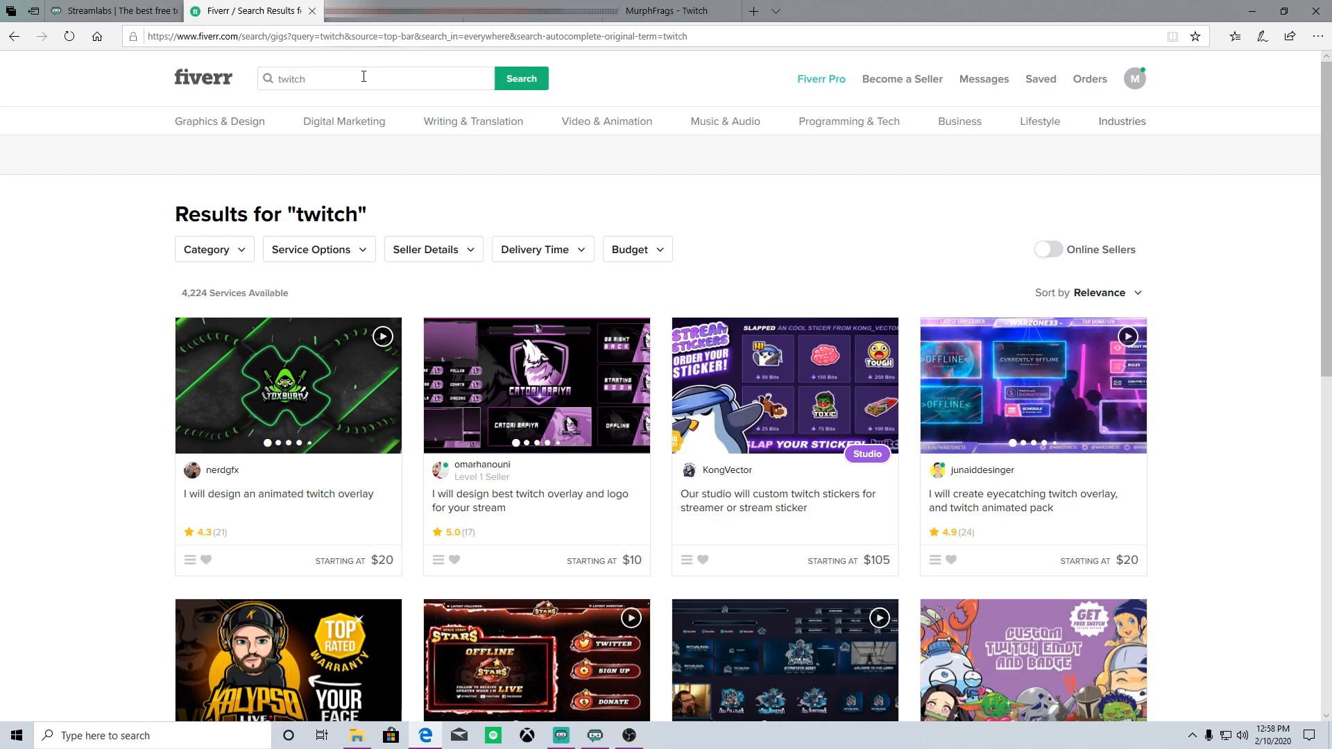
Skim the twitch services and refine the search to "twitch logo"
{"action": "scroll", "coordinate": [362, 76], "scroll_direction": "down", "scroll_amount": 10}
{"action": "scroll", "coordinate": [363, 93], "scroll_direction": "up", "scroll_amount": 8}
{"action": "scroll", "coordinate": [363, 93], "scroll_direction": "up", "scroll_amount": 3}
{"action": "left_click", "coordinate": [318, 80]}
{"action": "type", "text": "logo"}
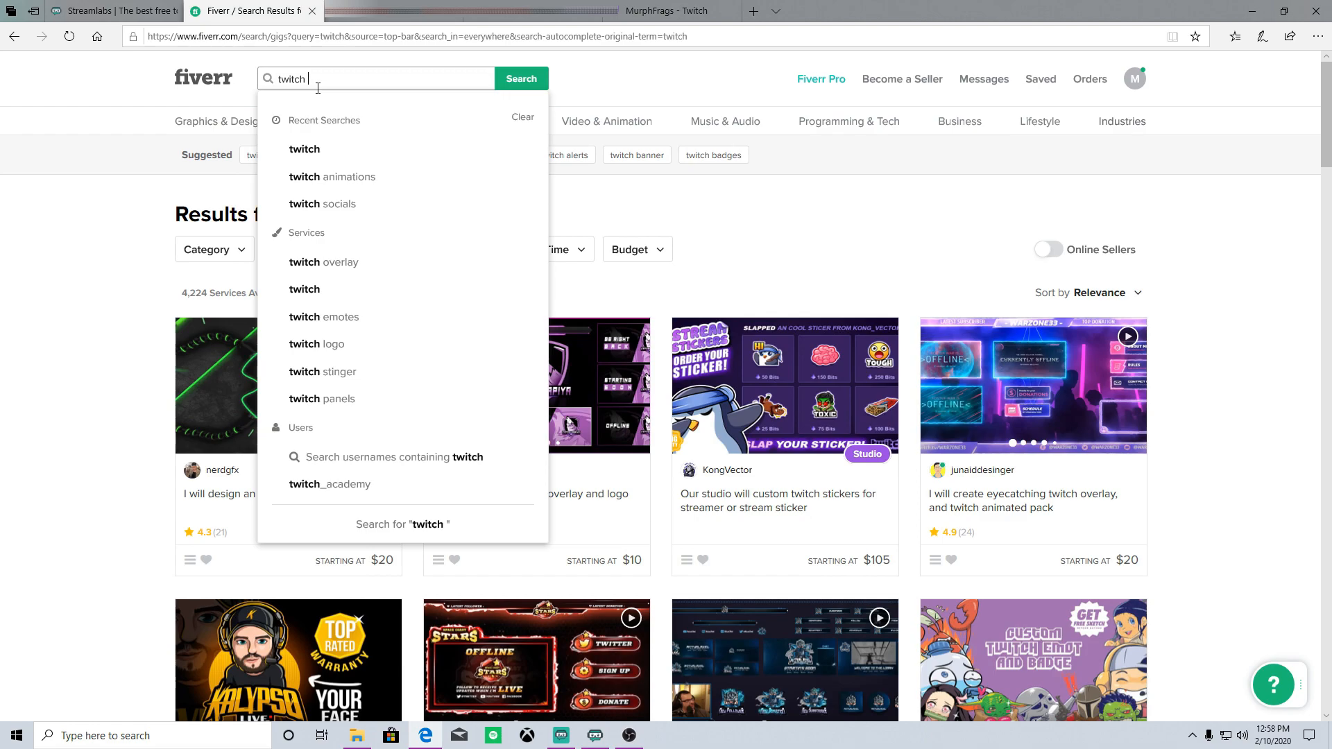
{"action": "key", "text": "Return"}
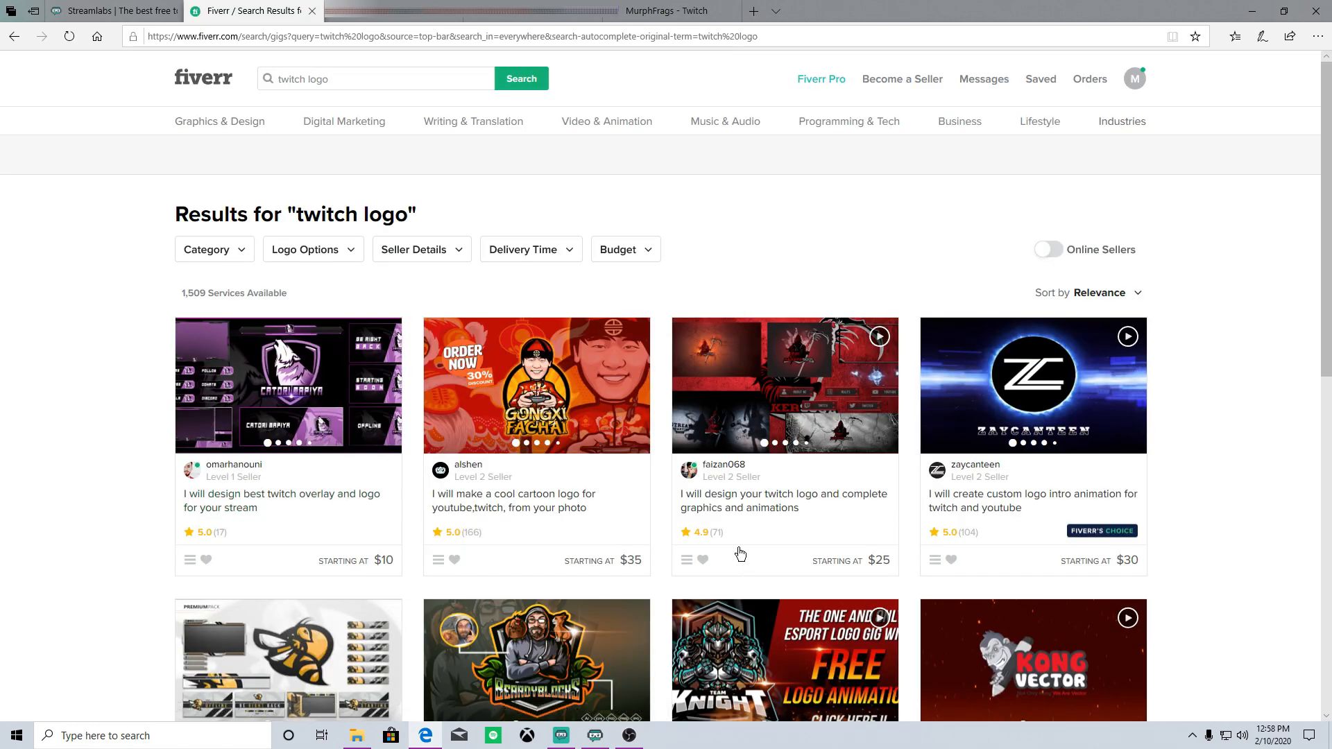
Browse the logo gigs and open the one that turns a photo into a mascot logo for esports and Twitch
{"action": "scroll", "coordinate": [733, 425], "scroll_direction": "down", "scroll_amount": 4}
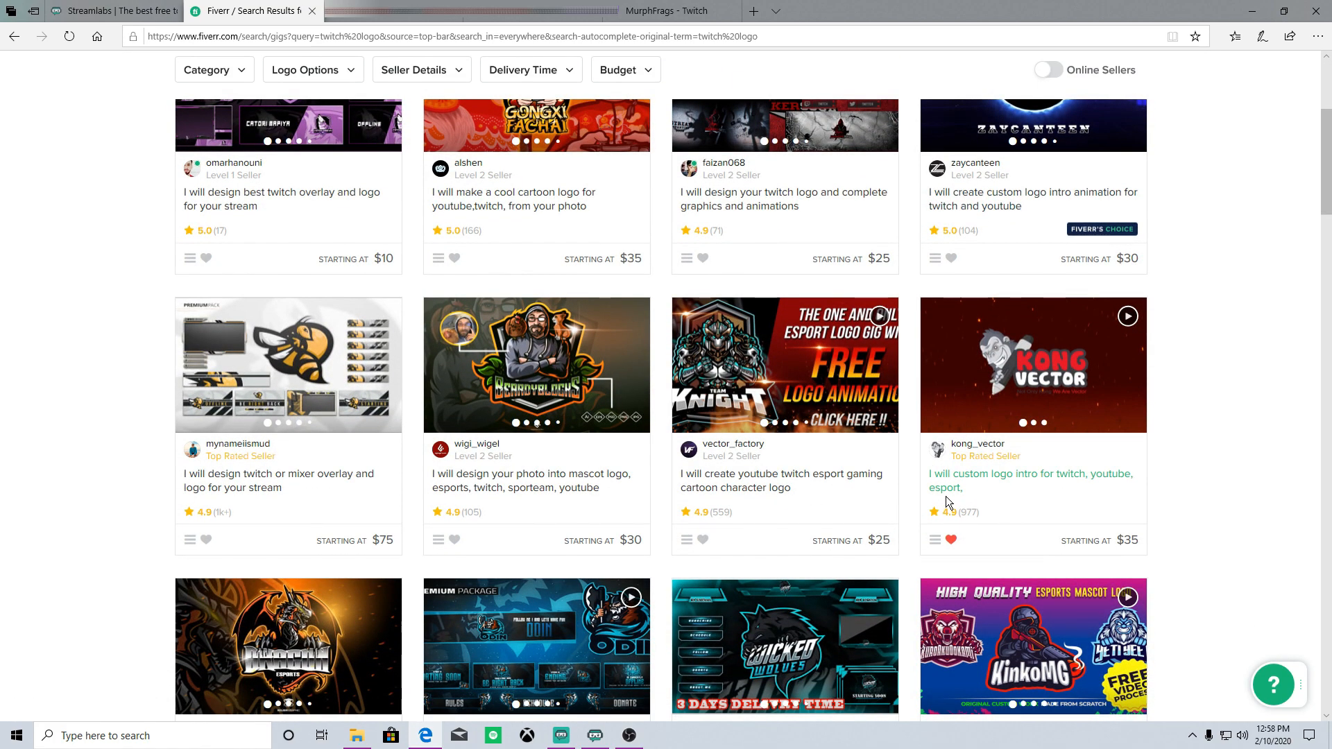
{"action": "scroll", "coordinate": [946, 496], "scroll_direction": "down", "scroll_amount": 4}
{"action": "scroll", "coordinate": [943, 501], "scroll_direction": "up", "scroll_amount": 4}
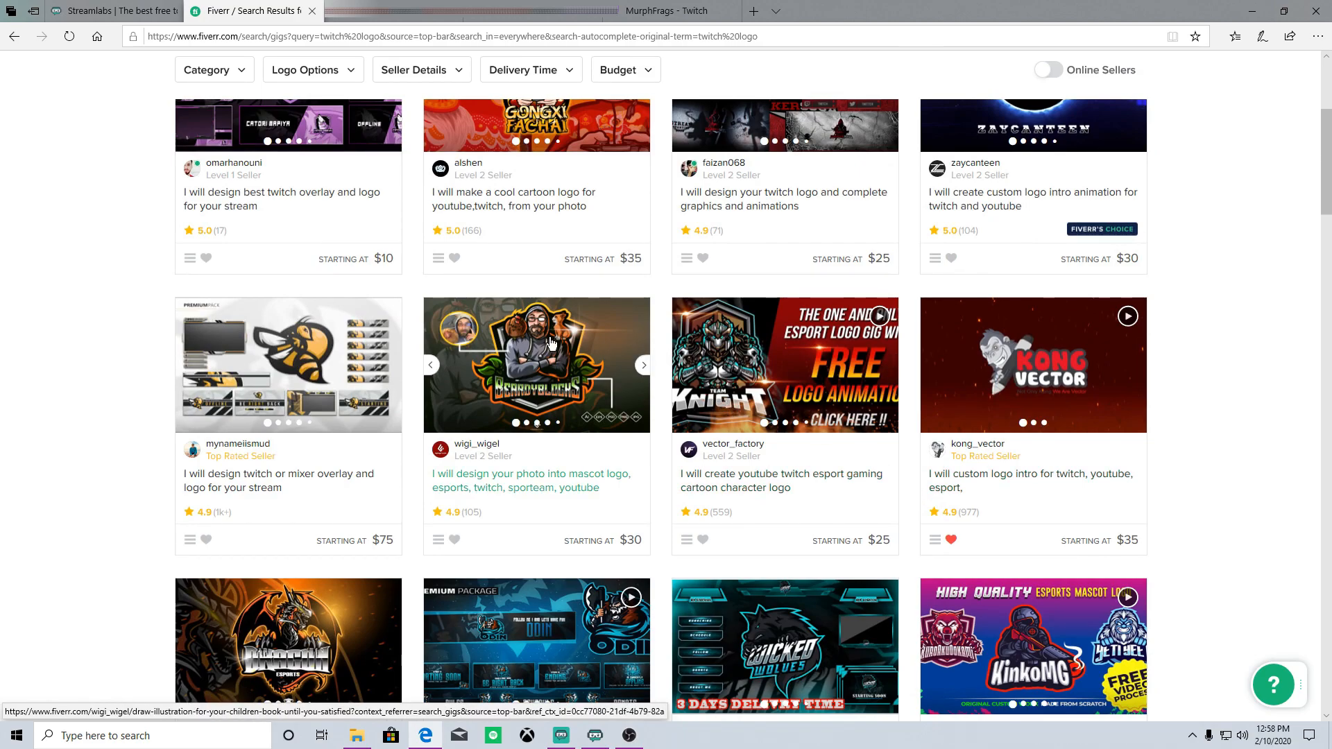
{"action": "left_click", "coordinate": [552, 385]}
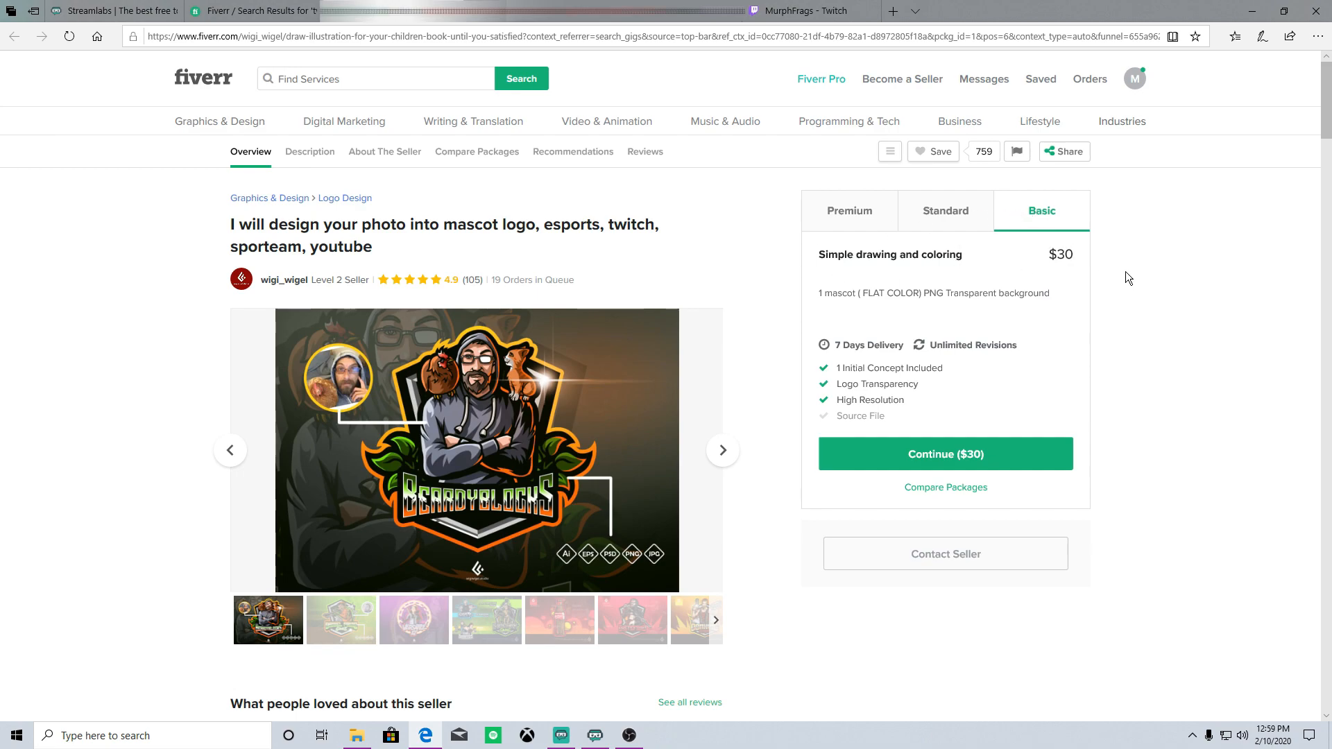
Review the gig's Basic package description, delivery time and revision terms, and return to the twitch logo results
{"action": "left_click_drag", "start_coordinate": [790, 248], "coordinate": [926, 264]}
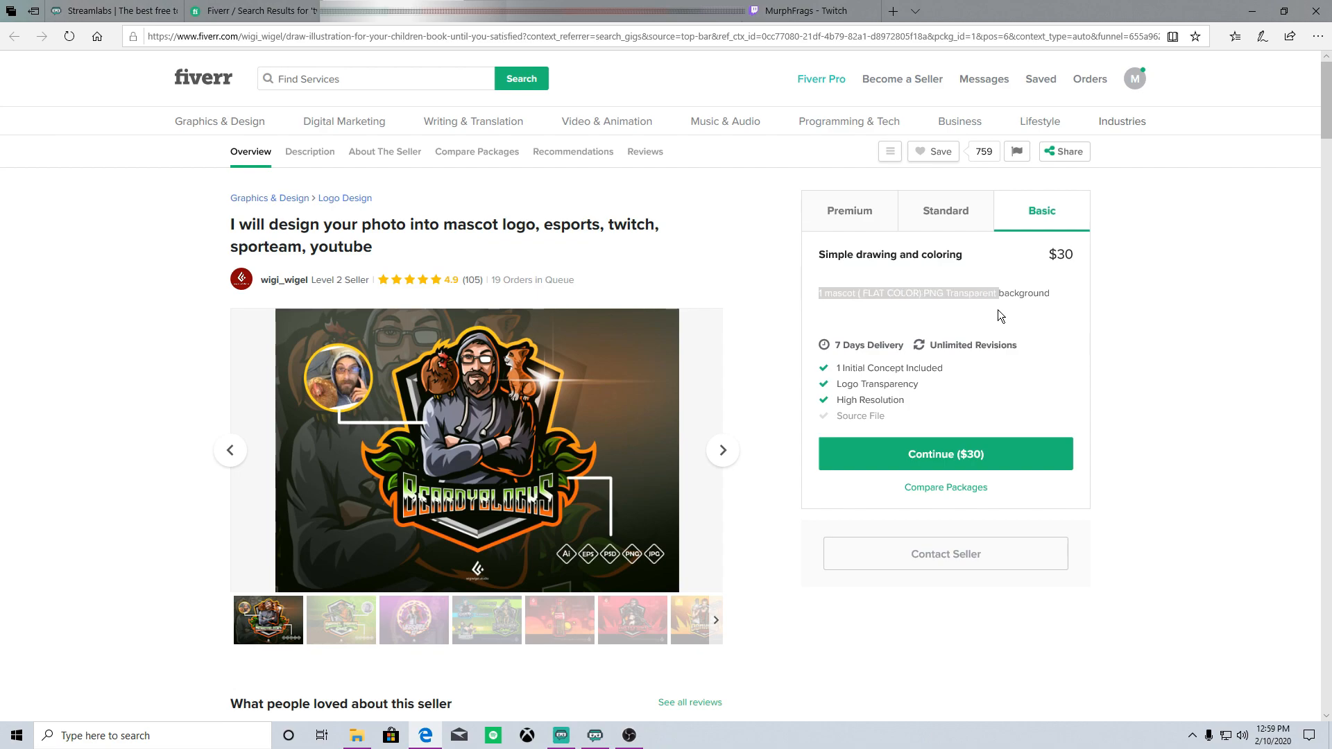
{"action": "left_click_drag", "start_coordinate": [924, 294], "coordinate": [983, 305]}
{"action": "left_click", "coordinate": [1025, 298]}
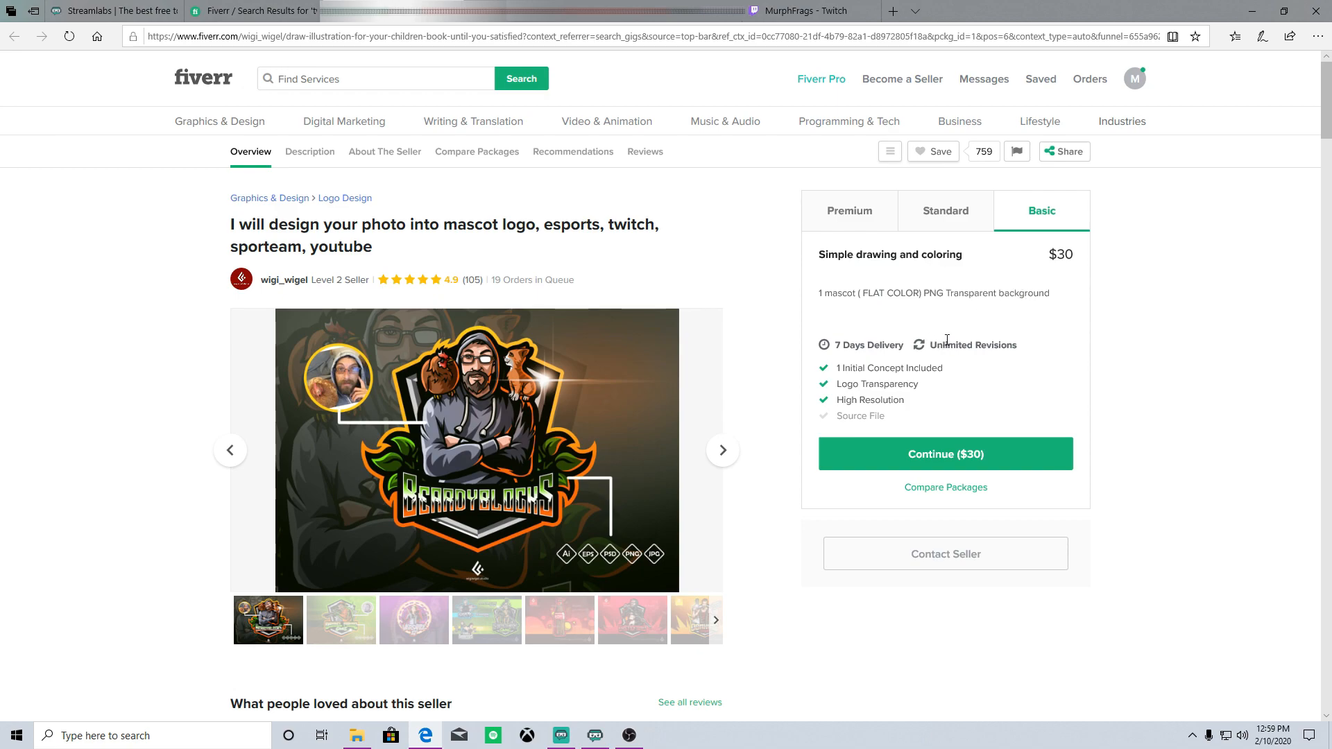
{"action": "left_click_drag", "start_coordinate": [821, 365], "coordinate": [960, 348]}
{"action": "left_click", "coordinate": [976, 347]}
{"action": "left_click_drag", "start_coordinate": [930, 347], "coordinate": [1006, 350]}
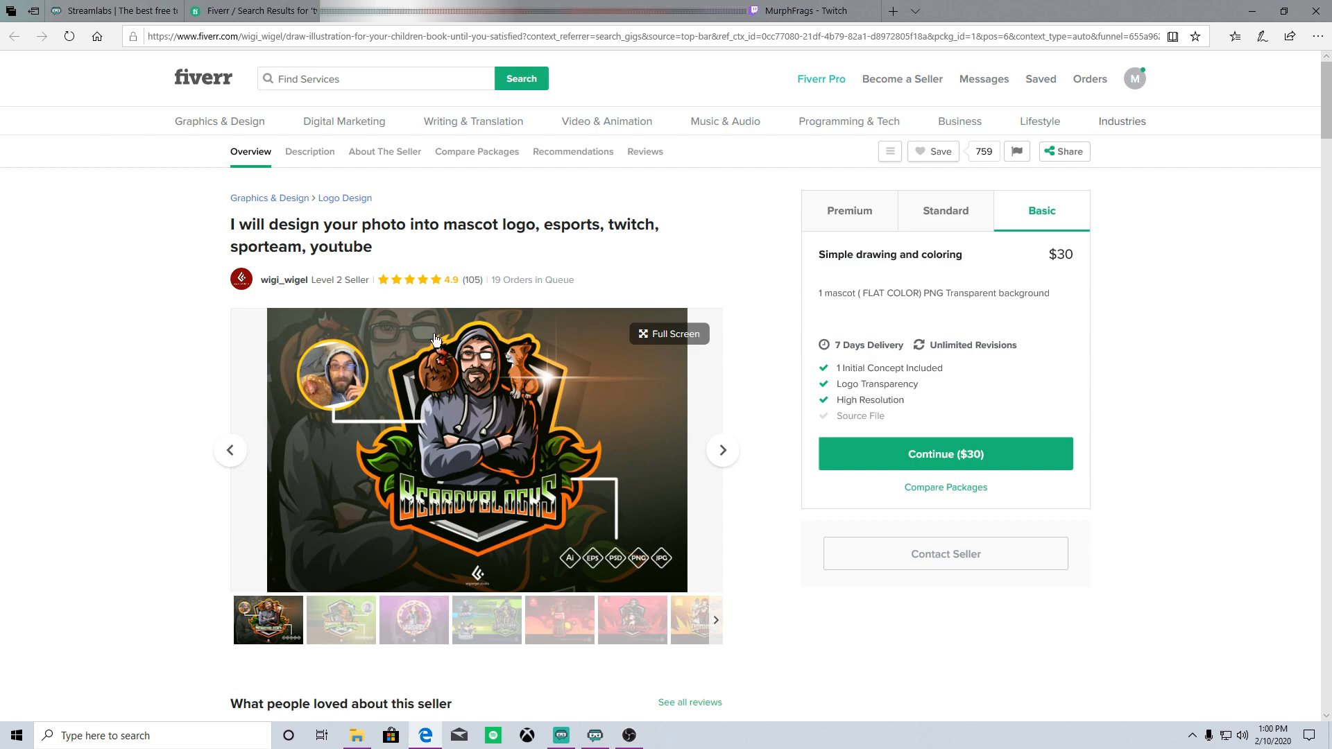
{"action": "left_click_drag", "start_coordinate": [939, 345], "coordinate": [1008, 349]}
{"action": "left_click", "coordinate": [988, 313]}
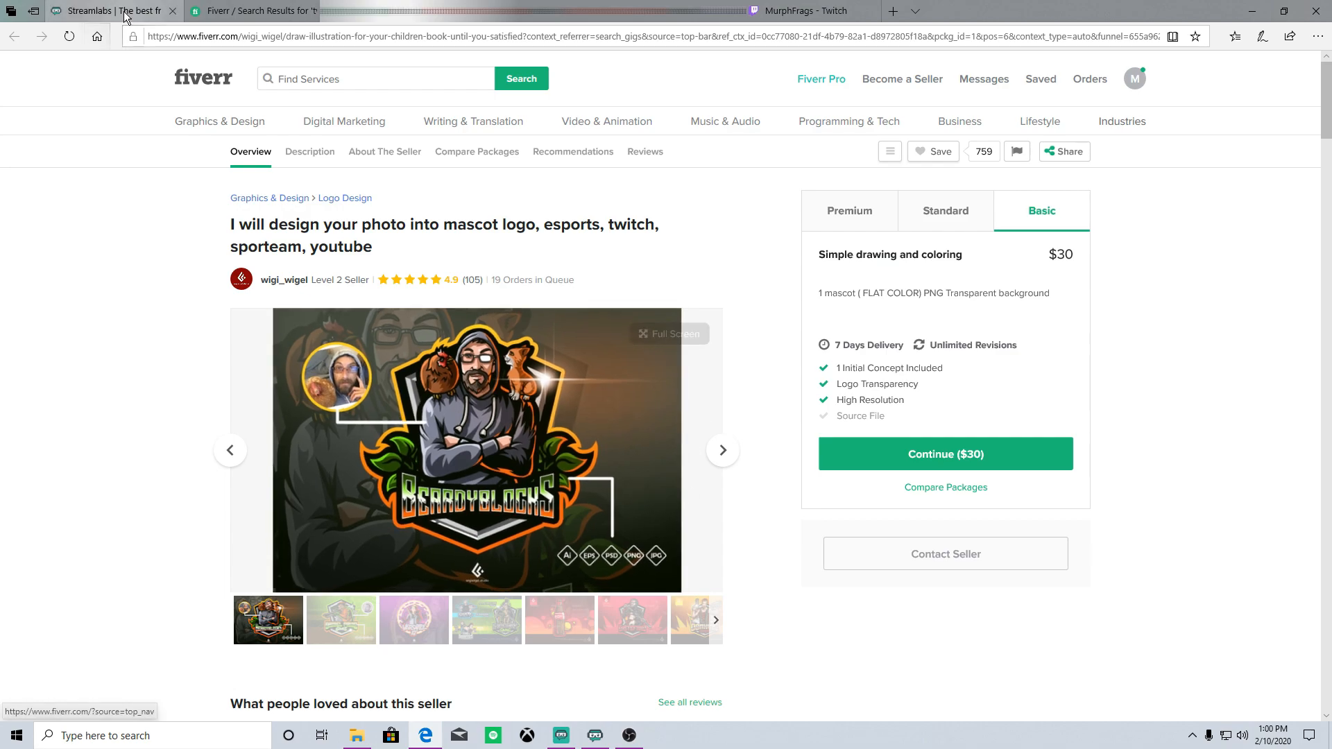
{"action": "key", "text": "alt+Left"}
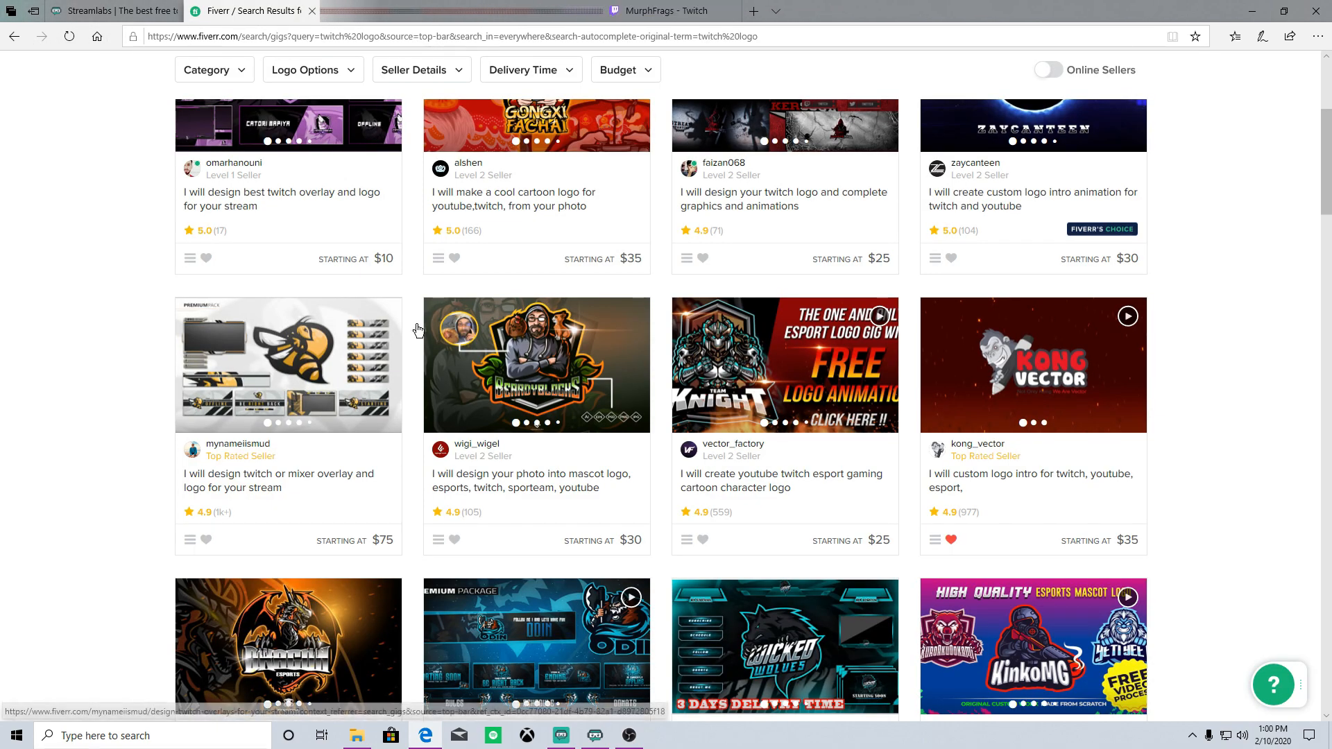
Browse the twitch logo search results, comparing the gigs' sample designs and starting prices
{"action": "scroll", "coordinate": [921, 478], "scroll_direction": "down", "scroll_amount": 5}
{"action": "scroll", "coordinate": [921, 479], "scroll_direction": "down", "scroll_amount": 8}
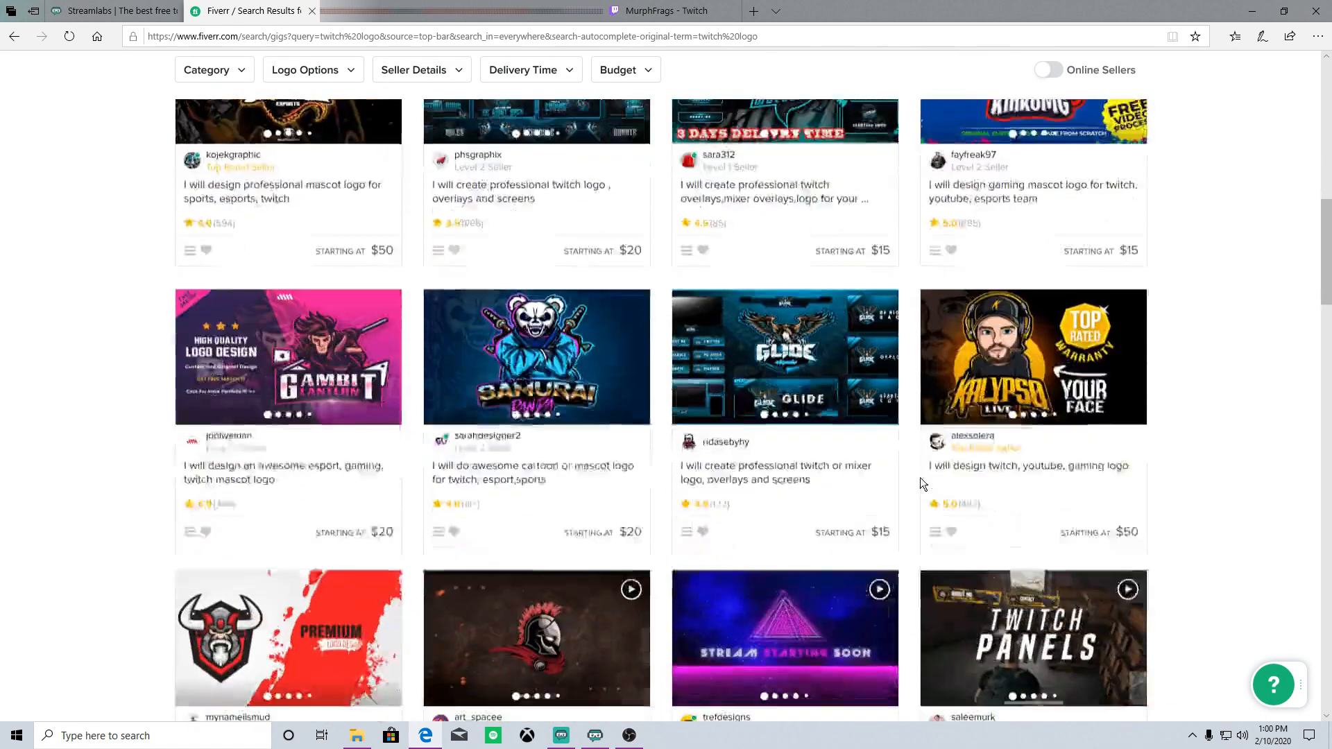
{"action": "scroll", "coordinate": [719, 411], "scroll_direction": "down", "scroll_amount": 7}
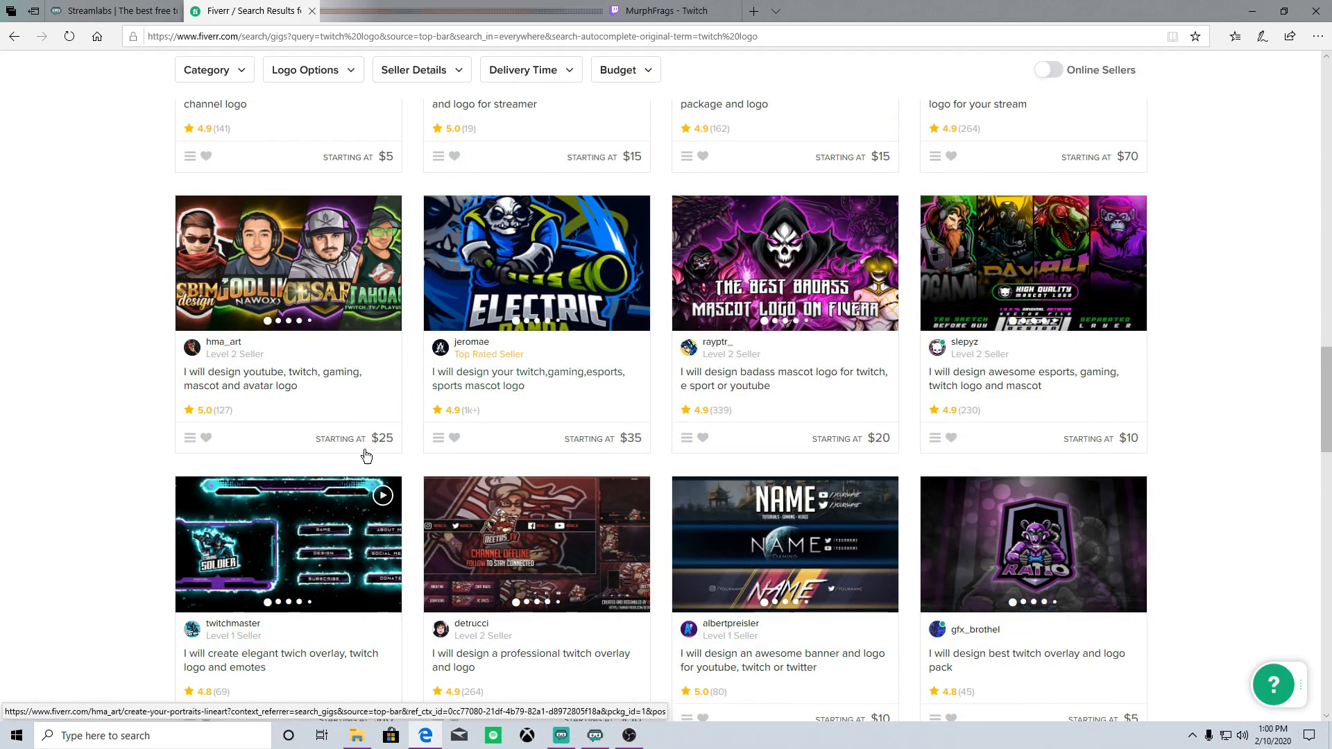
{"action": "scroll", "coordinate": [650, 573], "scroll_direction": "up", "scroll_amount": 5}
{"action": "scroll", "coordinate": [651, 573], "scroll_direction": "up", "scroll_amount": 12}
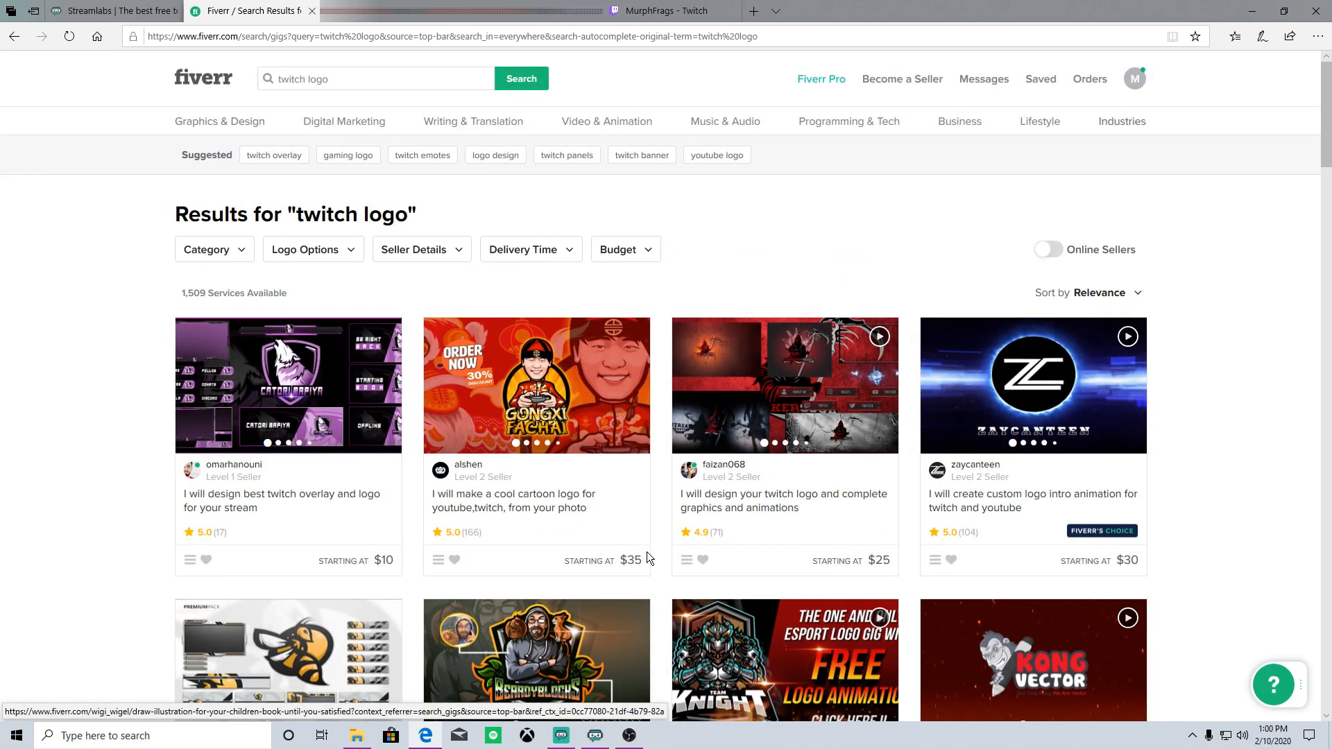
{"action": "scroll", "coordinate": [624, 486], "scroll_direction": "down", "scroll_amount": 3}
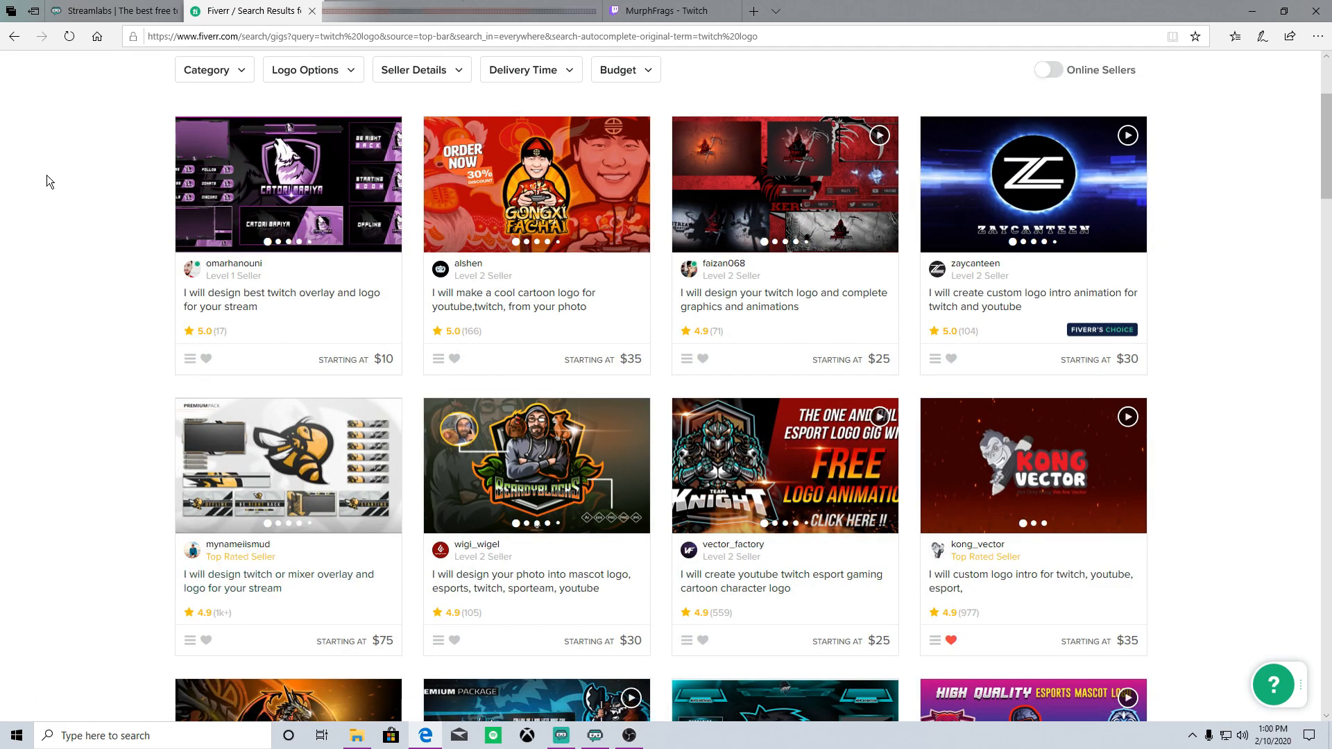
{"action": "scroll", "coordinate": [860, 478], "scroll_direction": "up", "scroll_amount": 3}
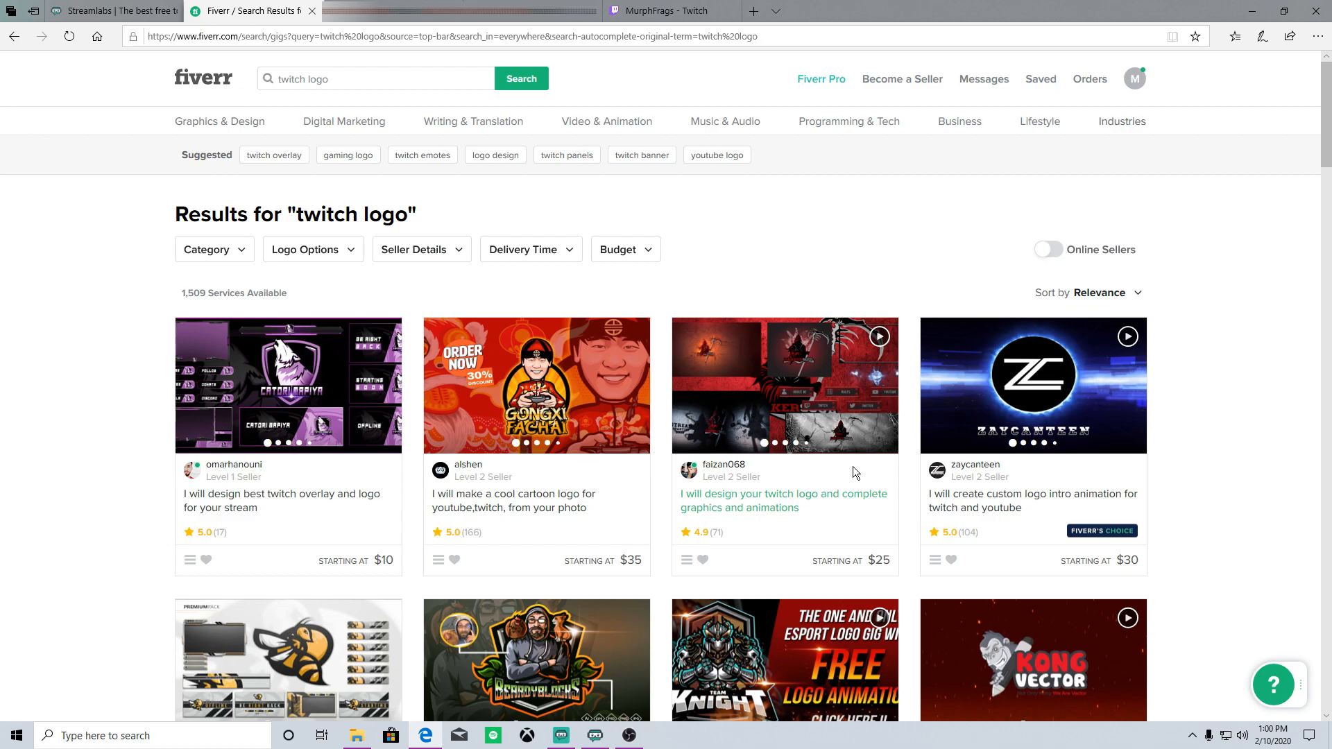
Open Fiverr's Twitch store from the Gaming industry category, and open the gig offering an eyecatching twitch overlay and animated pack
{"action": "mouse_move", "coordinate": [1124, 129]}
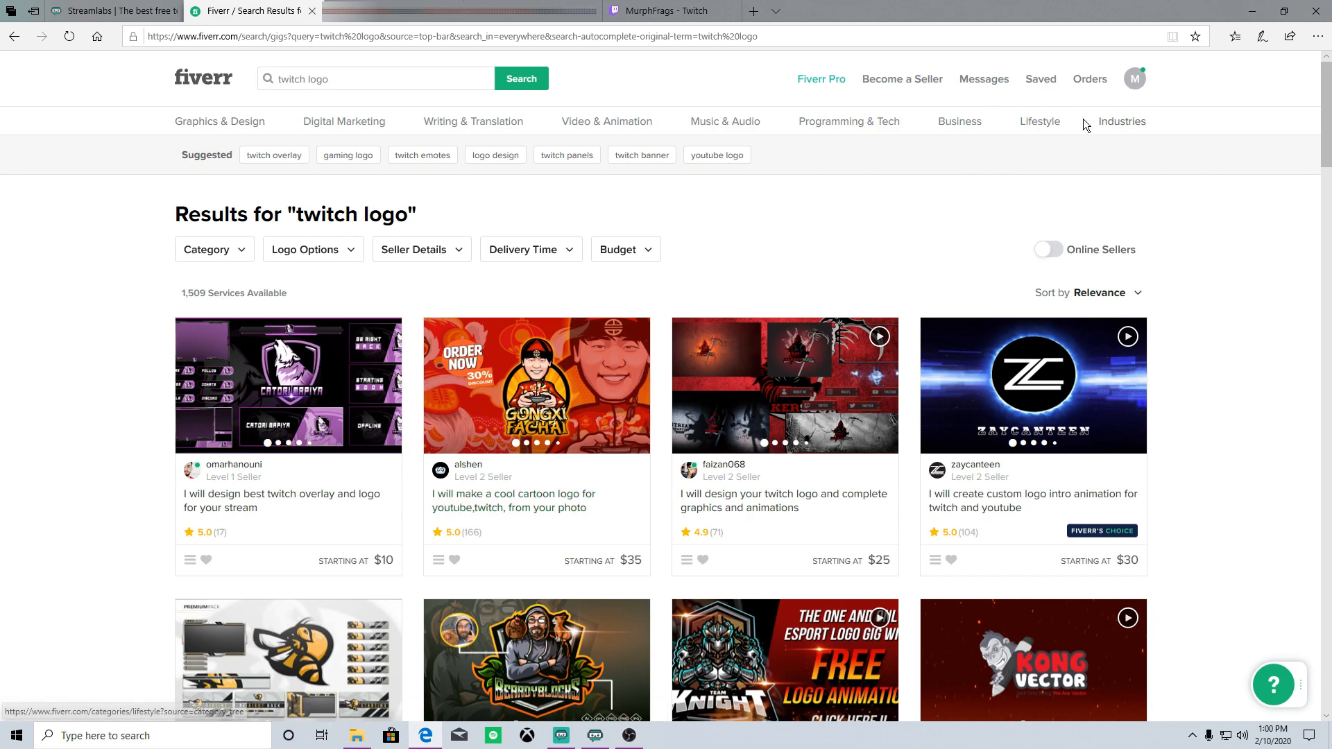
{"action": "mouse_move", "coordinate": [327, 280]}
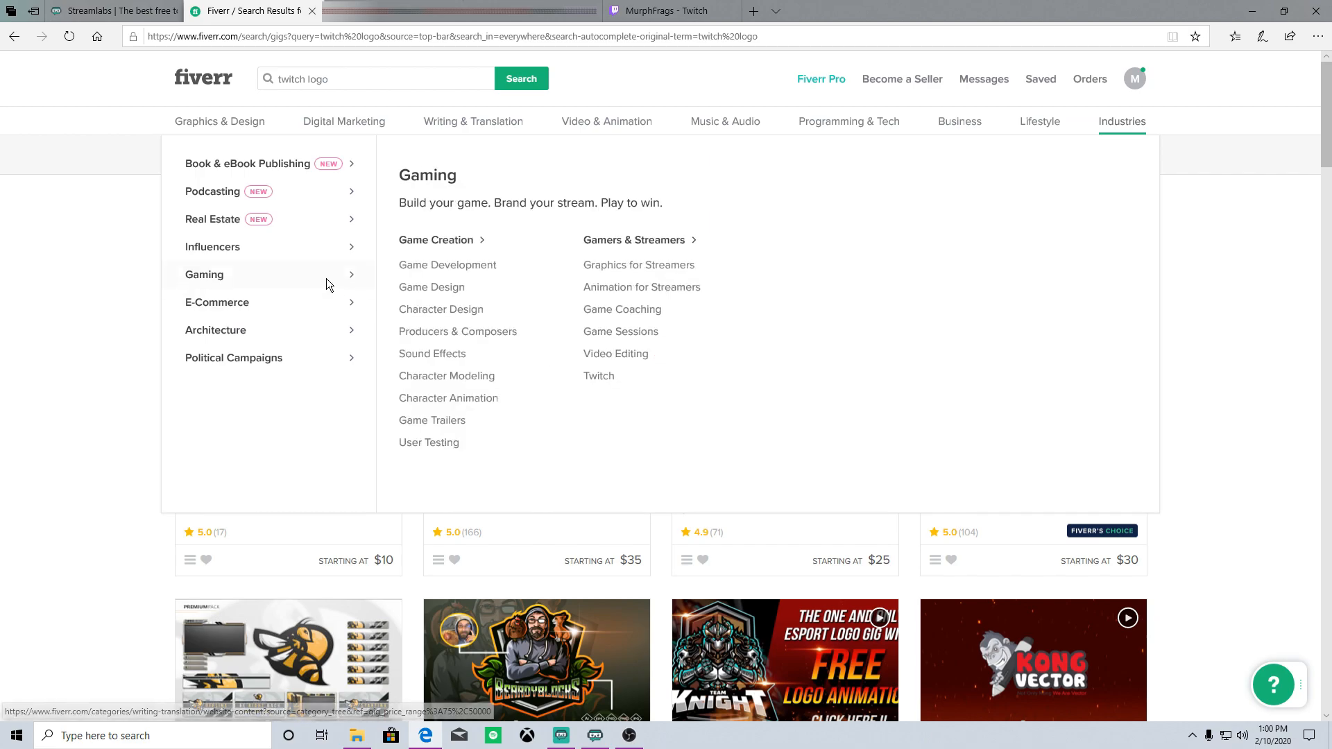
{"action": "left_click", "coordinate": [594, 376]}
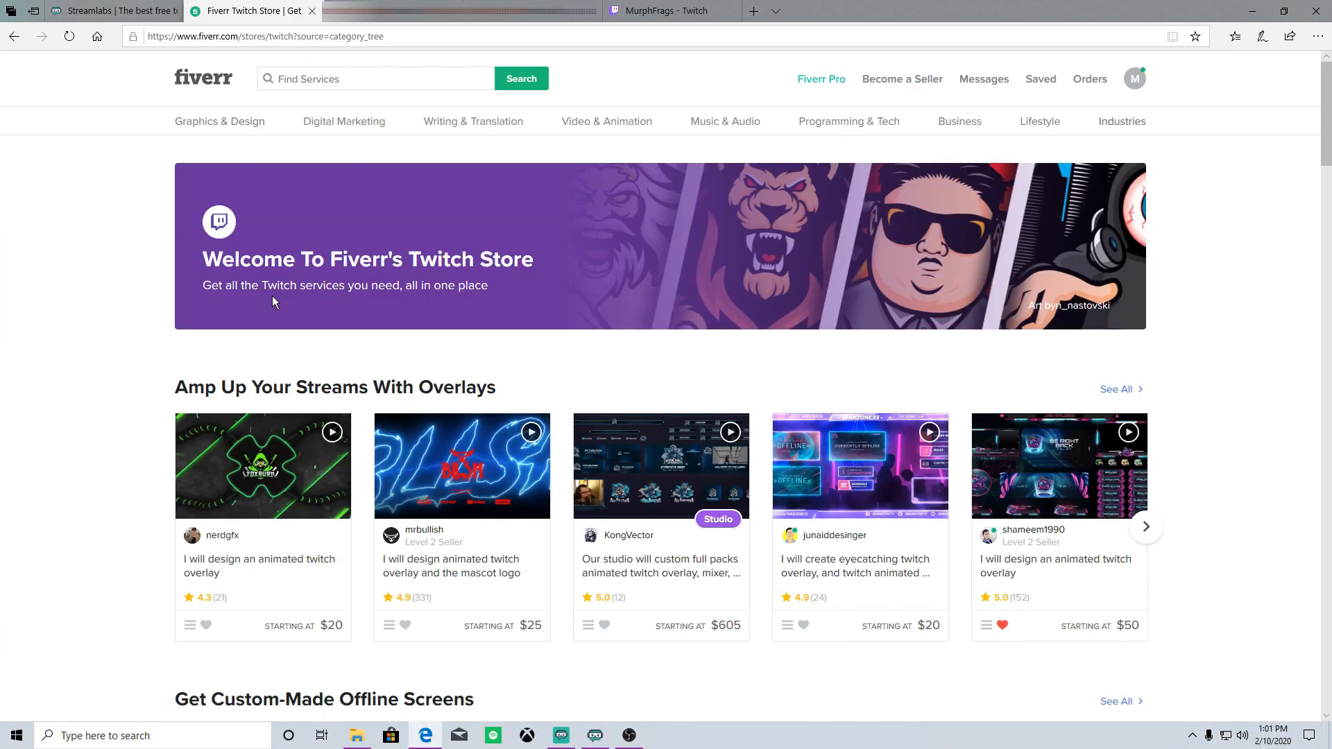
{"action": "scroll", "coordinate": [340, 314], "scroll_direction": "down", "scroll_amount": 5}
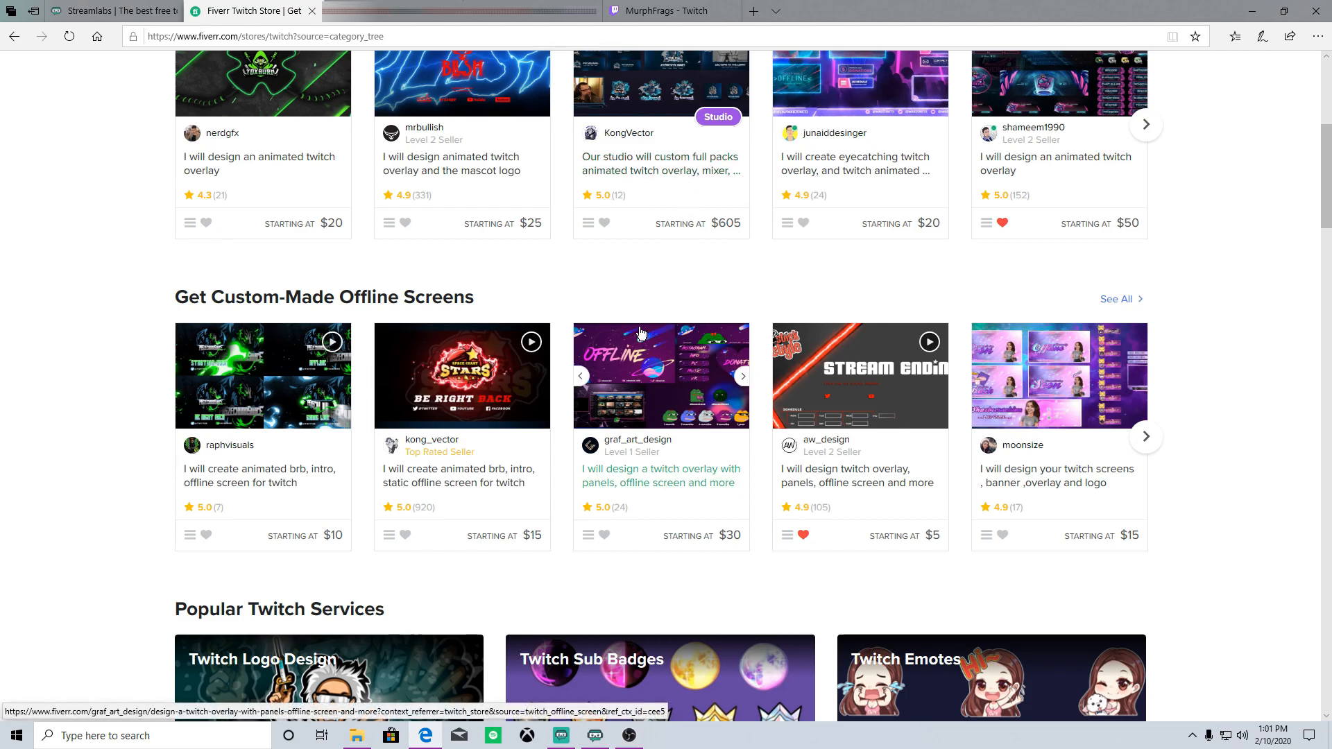
{"action": "scroll", "coordinate": [639, 334], "scroll_direction": "up", "scroll_amount": 3}
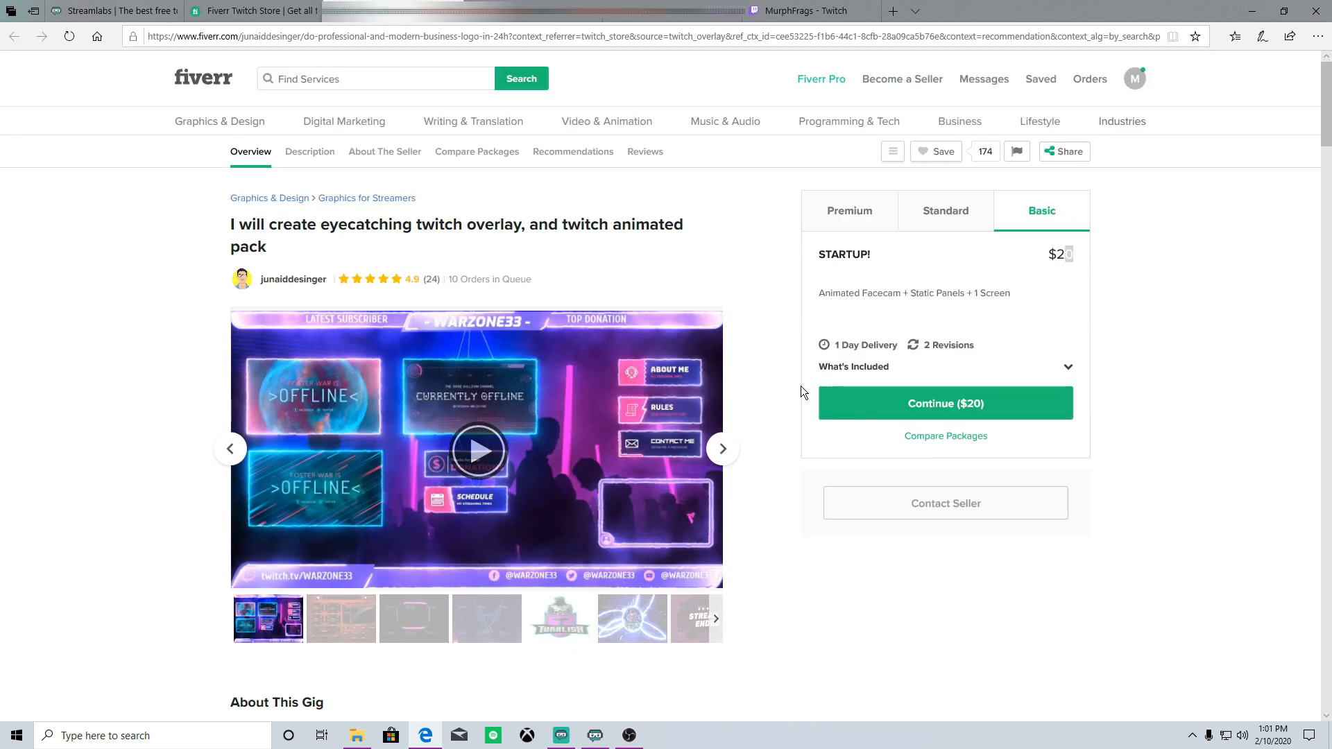
{"action": "left_click", "coordinate": [911, 298]}
Examine the information panels on the Twitch channel page, including About Me and its description, and briefly toggle panel editing on and off
{"action": "left_click", "coordinate": [804, 10]}
{"action": "scroll", "coordinate": [797, 335], "scroll_direction": "down", "scroll_amount": 6}
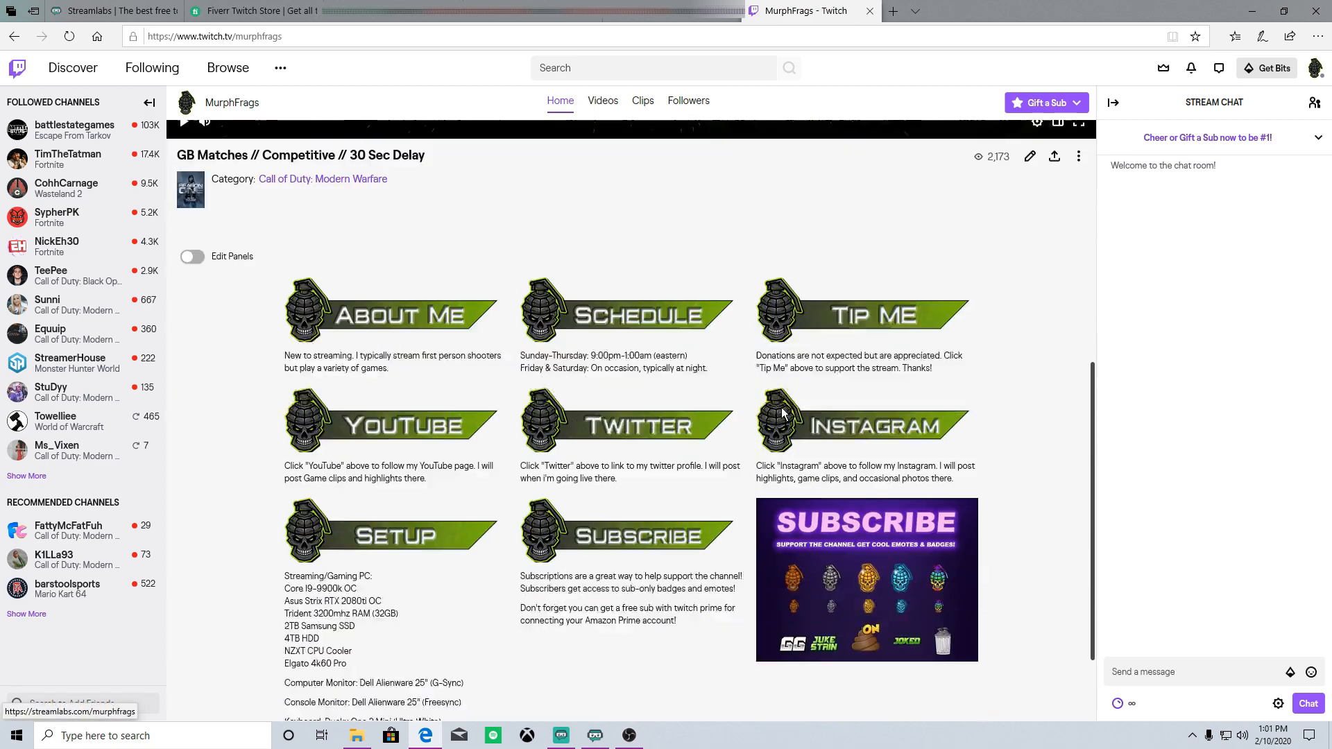
{"action": "left_click_drag", "start_coordinate": [341, 202], "coordinate": [1017, 202]}
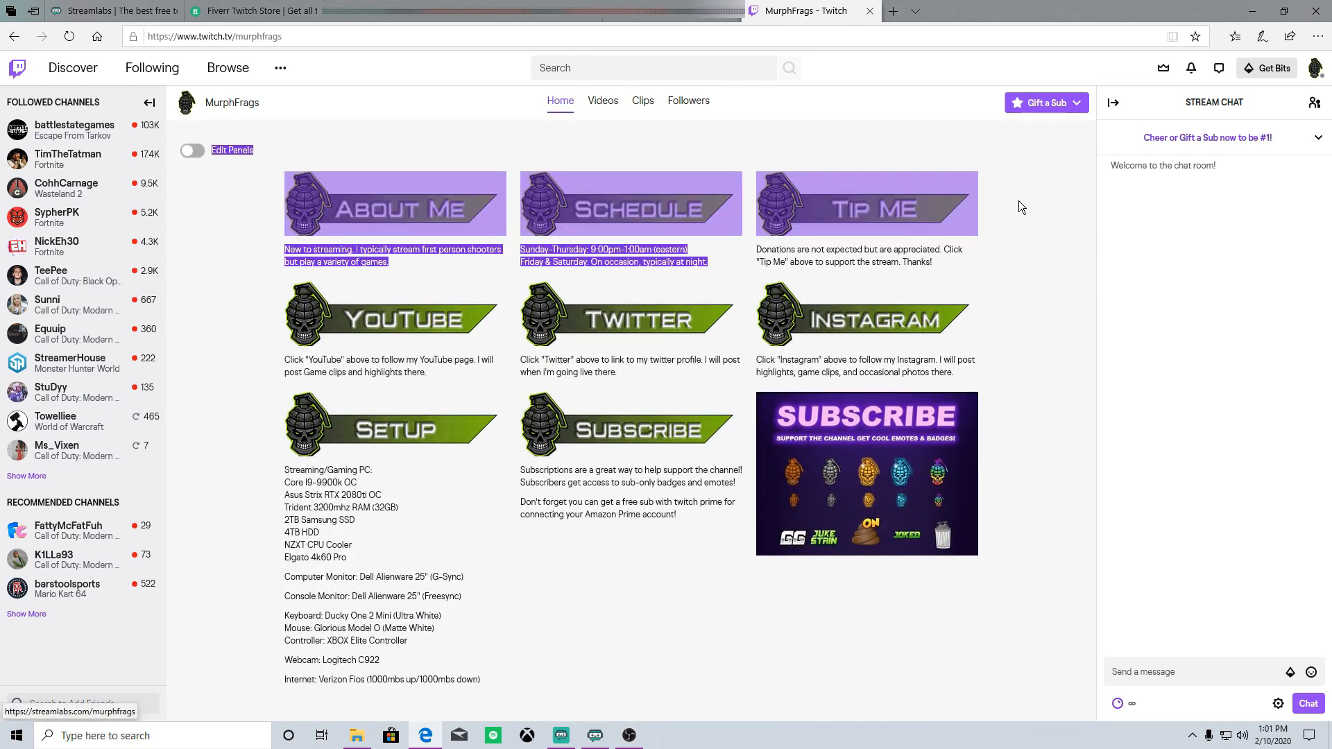
{"action": "left_click", "coordinate": [1017, 202]}
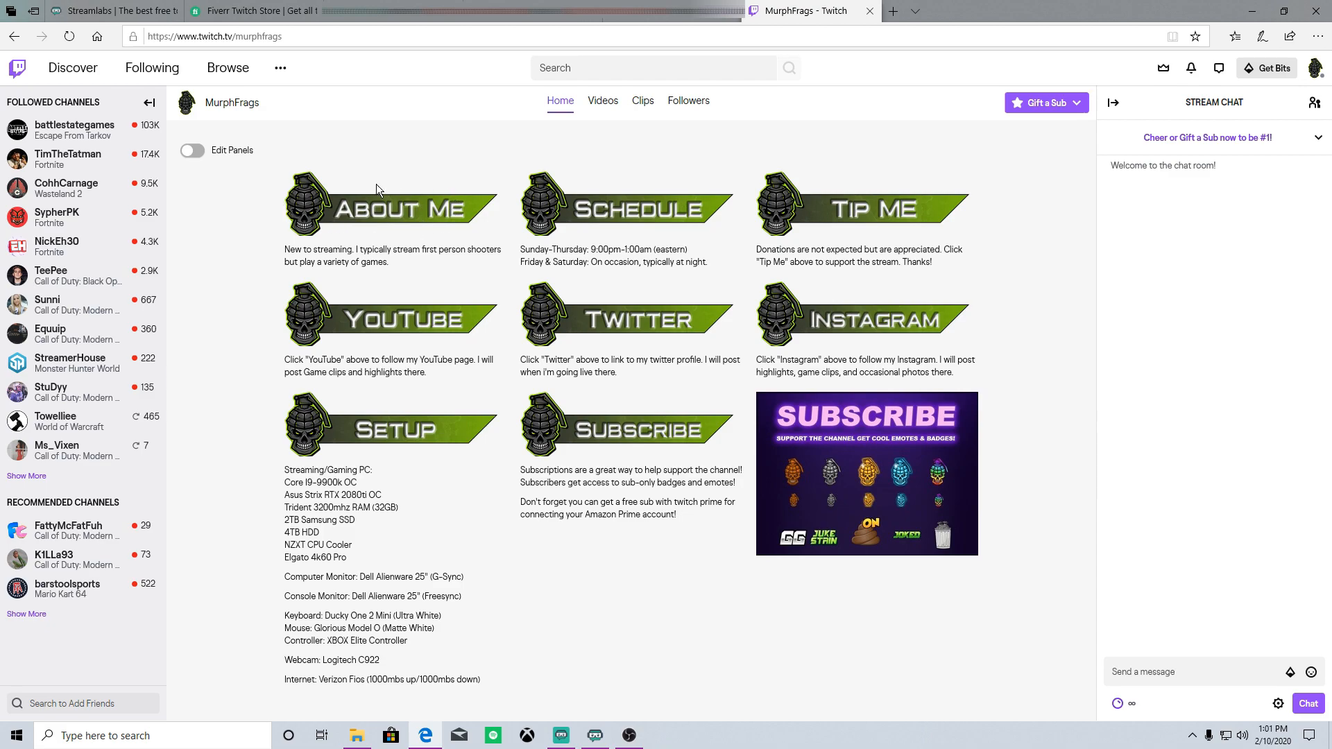
{"action": "left_click_drag", "start_coordinate": [312, 250], "coordinate": [410, 257]}
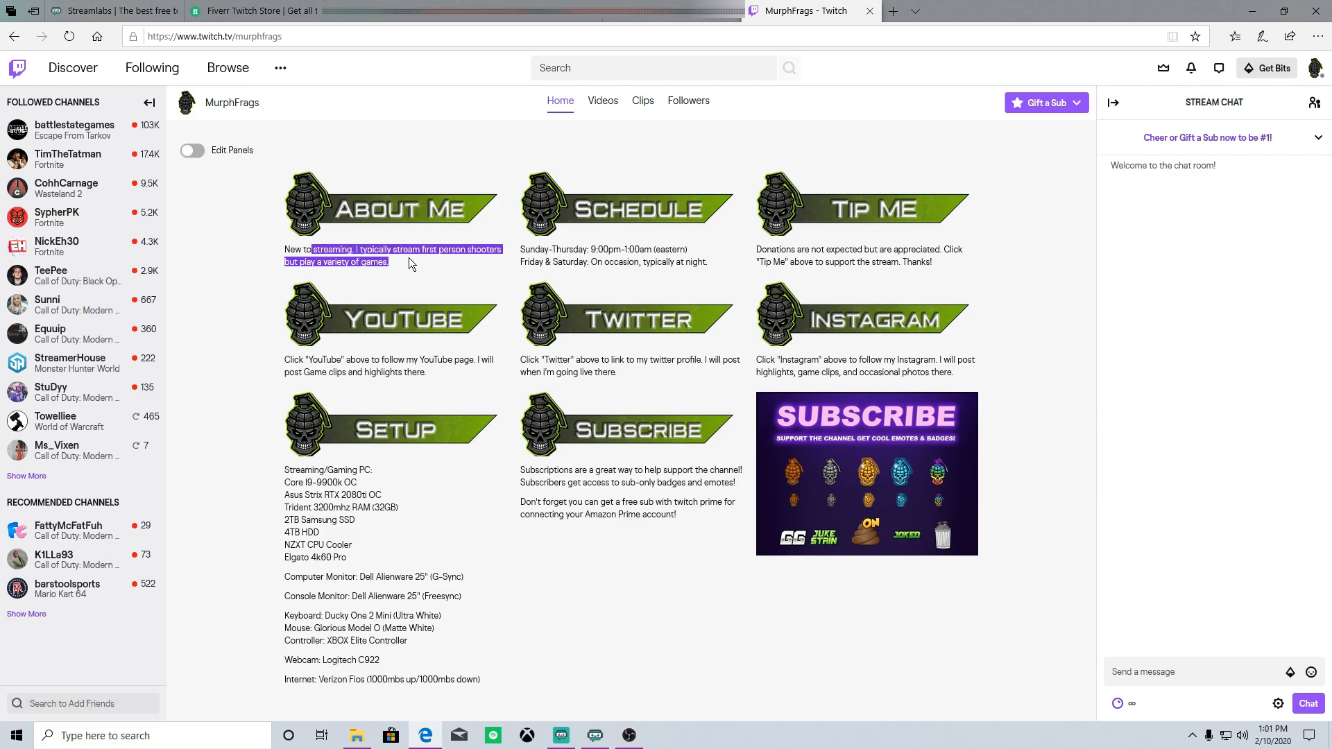
{"action": "left_click", "coordinate": [193, 151]}
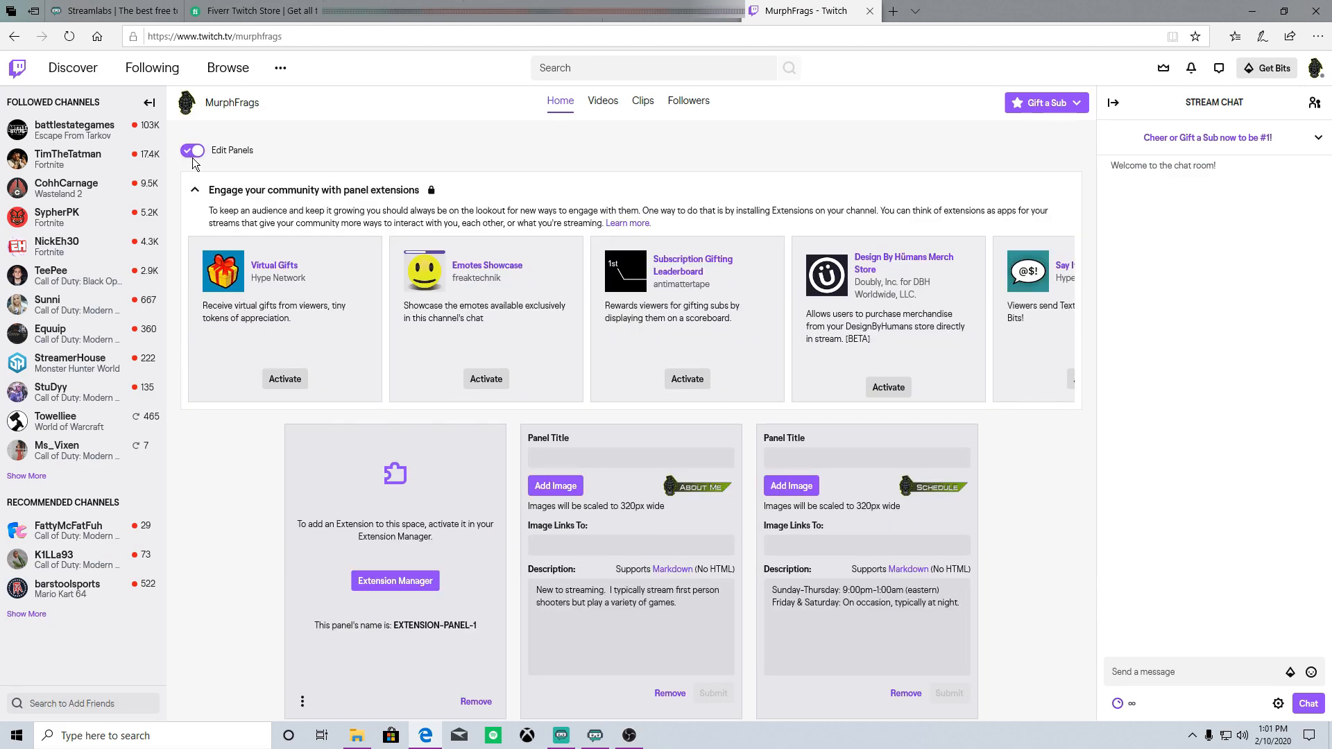
{"action": "left_click", "coordinate": [193, 154]}
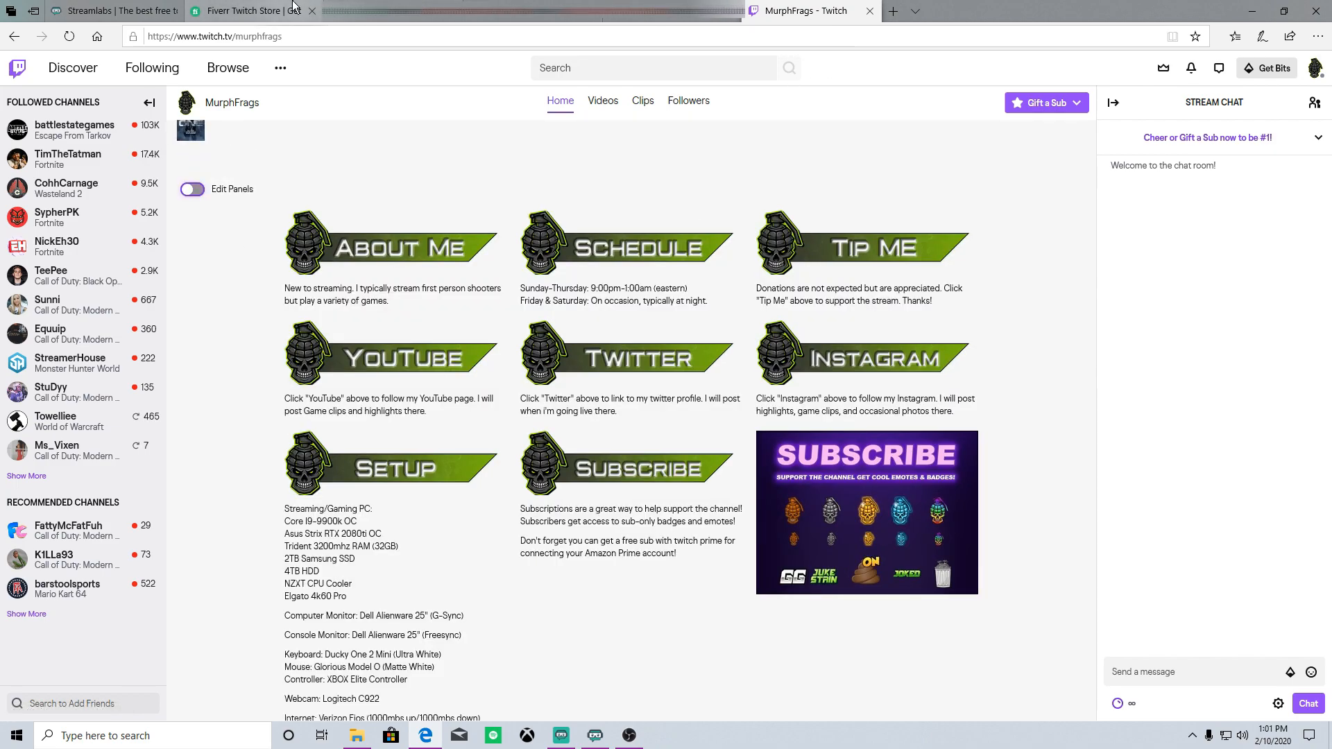
Return to the overlay gig on Fiverr and review what its Basic package includes
{"action": "left_click", "coordinate": [259, 7]}
{"action": "left_click", "coordinate": [382, 10]}
{"action": "left_click_drag", "start_coordinate": [911, 292], "coordinate": [960, 316]}
{"action": "left_click", "coordinate": [988, 301]}
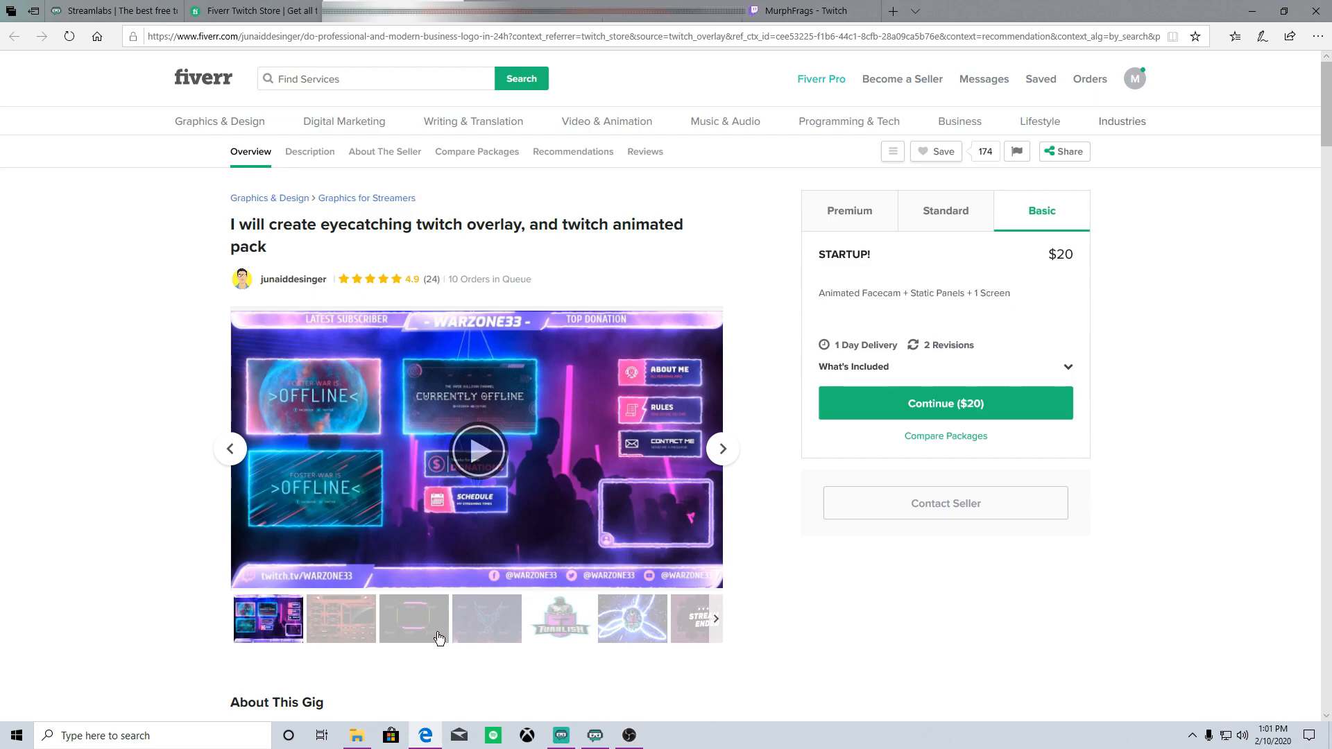
Play the gig's animated facecam frame sample and its blue lightning logo intro sample
{"action": "left_click", "coordinate": [425, 616]}
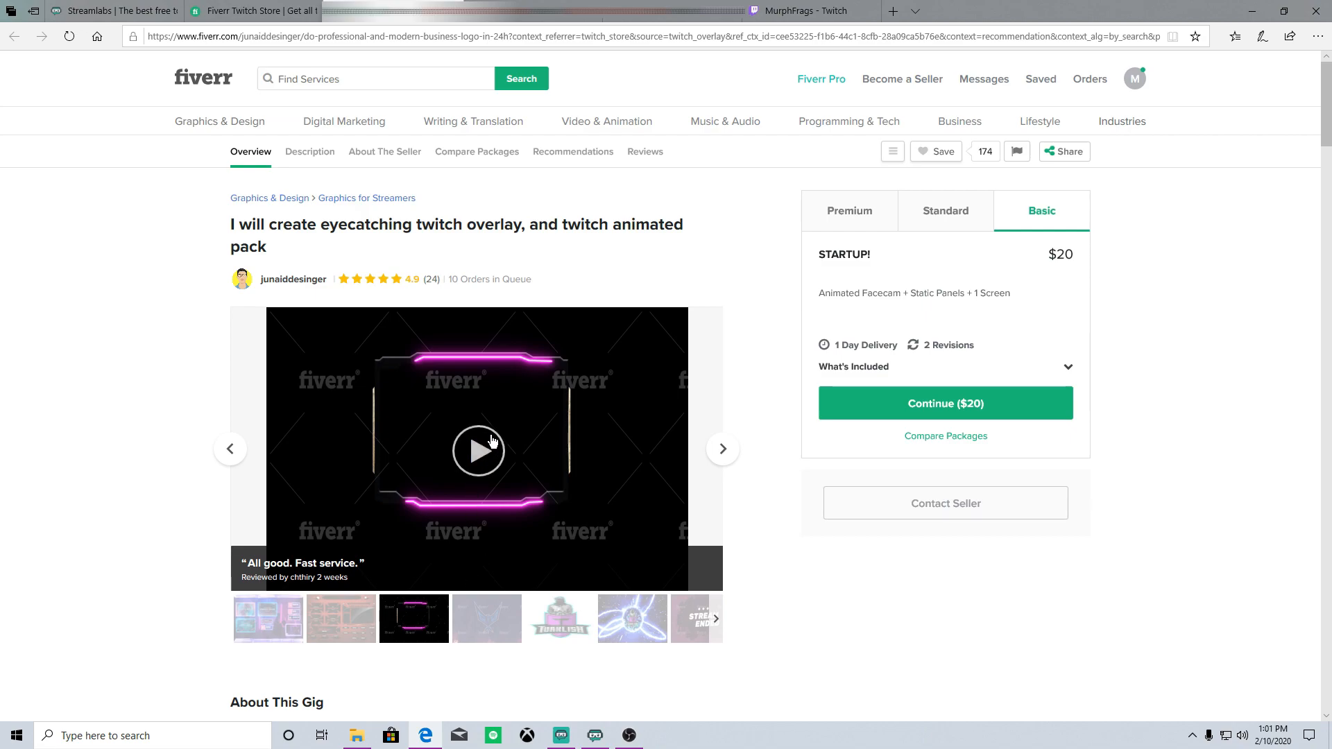
{"action": "left_click", "coordinate": [486, 454]}
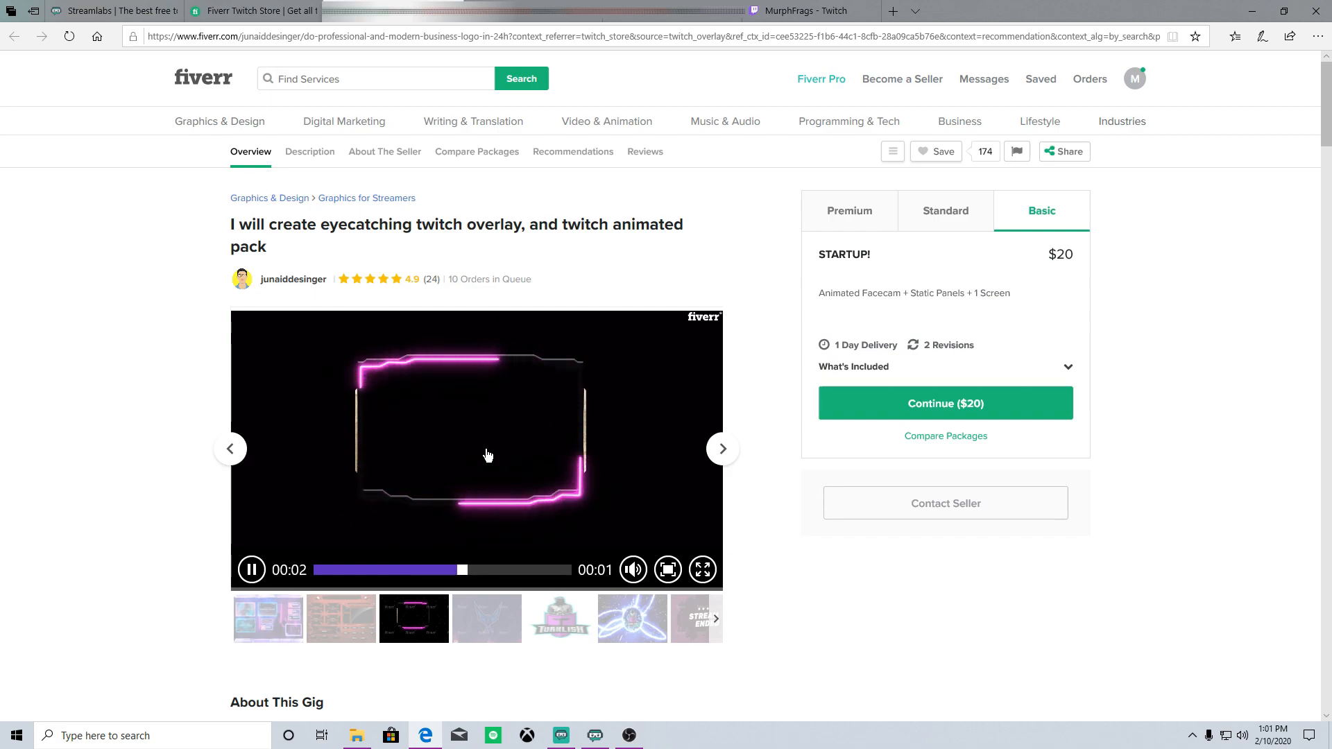
{"action": "left_click", "coordinate": [637, 637]}
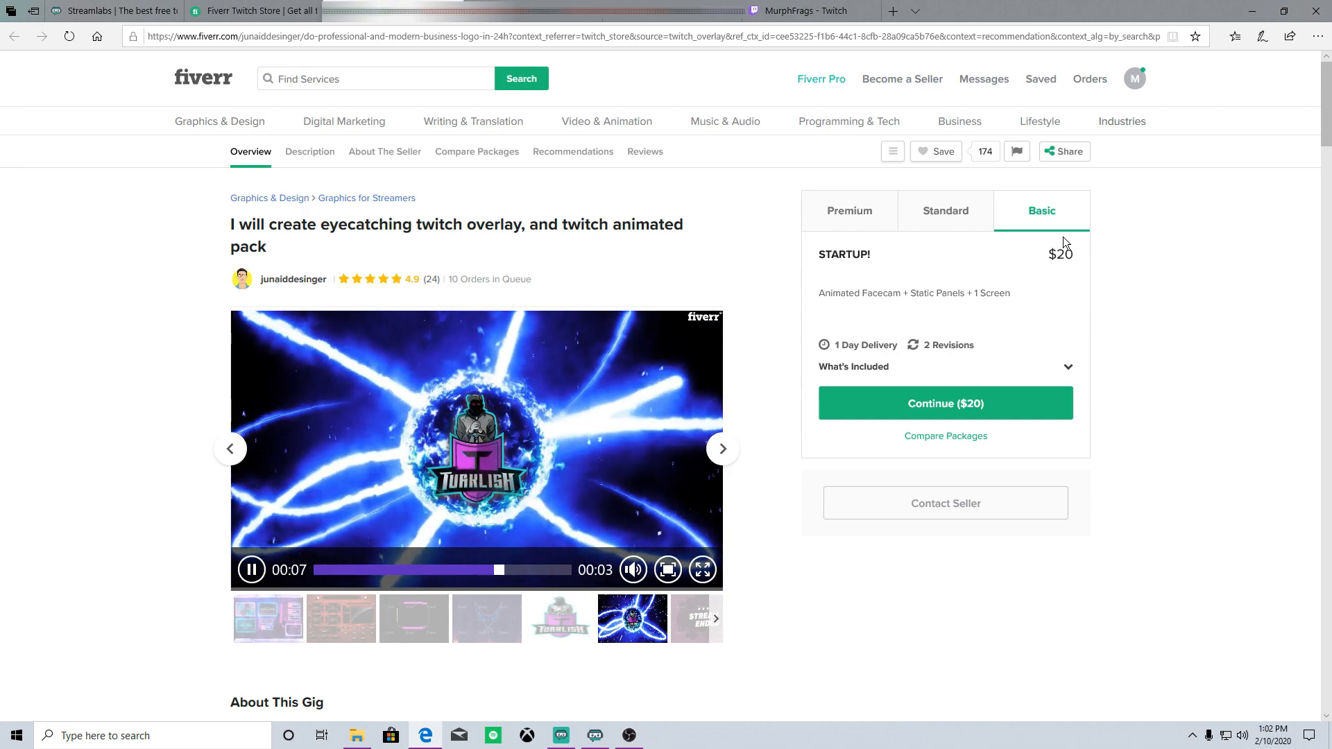
Compare the price and contents of the gig's Basic and Standard packages
{"action": "left_click_drag", "start_coordinate": [1045, 254], "coordinate": [1086, 261]}
{"action": "left_click", "coordinate": [1122, 232]}
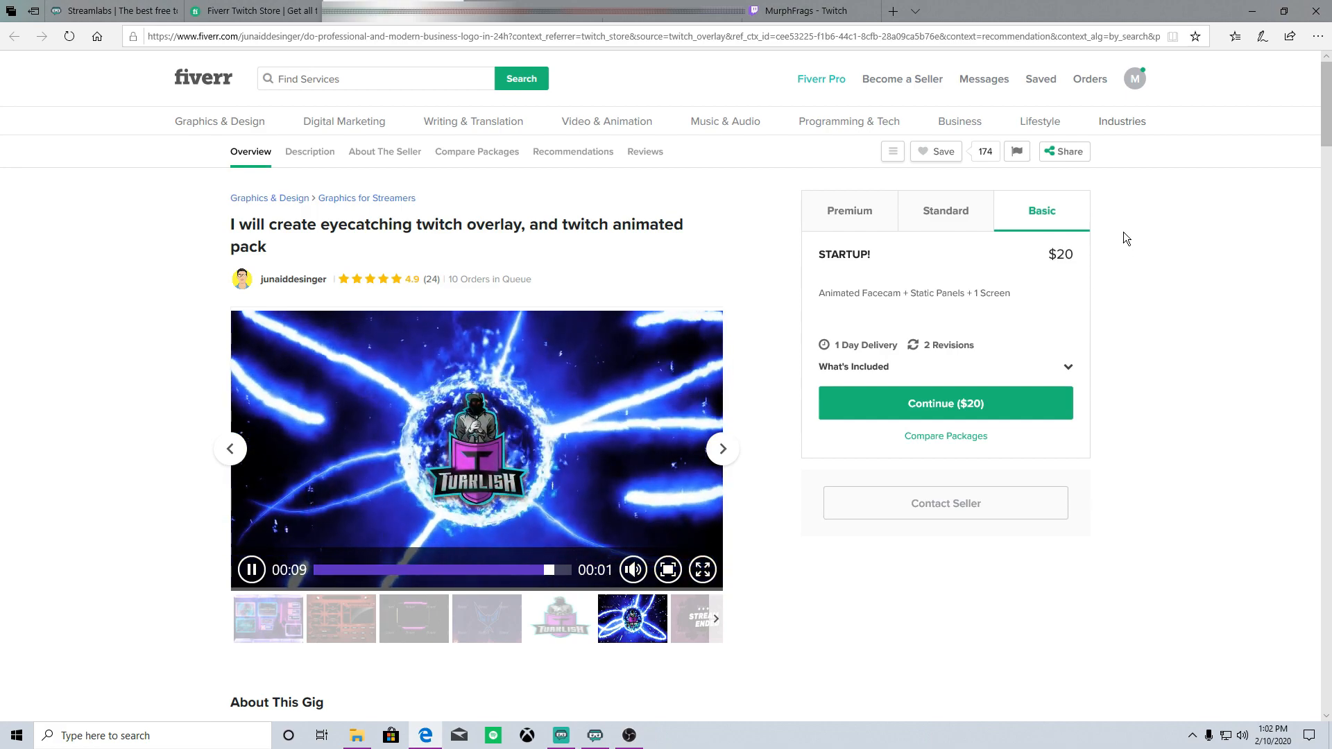
{"action": "left_click", "coordinate": [964, 235]}
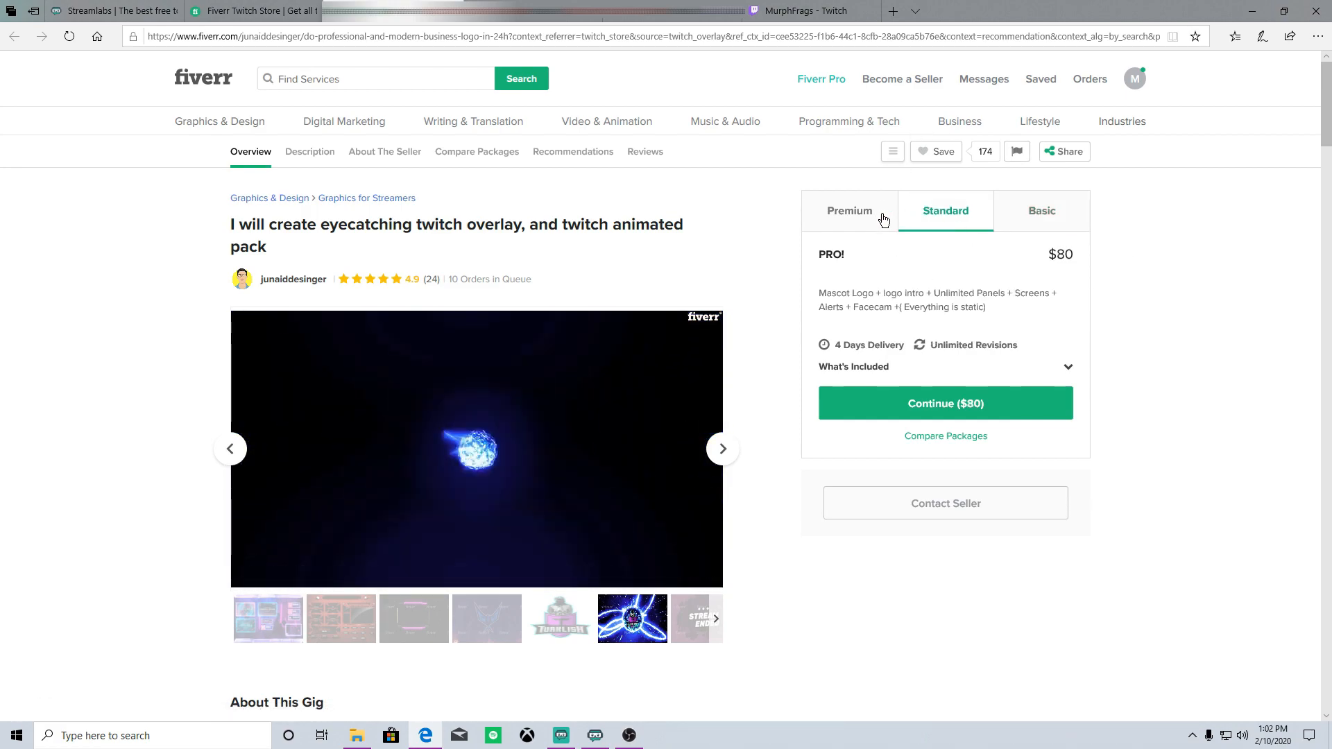
{"action": "left_click", "coordinate": [1018, 221]}
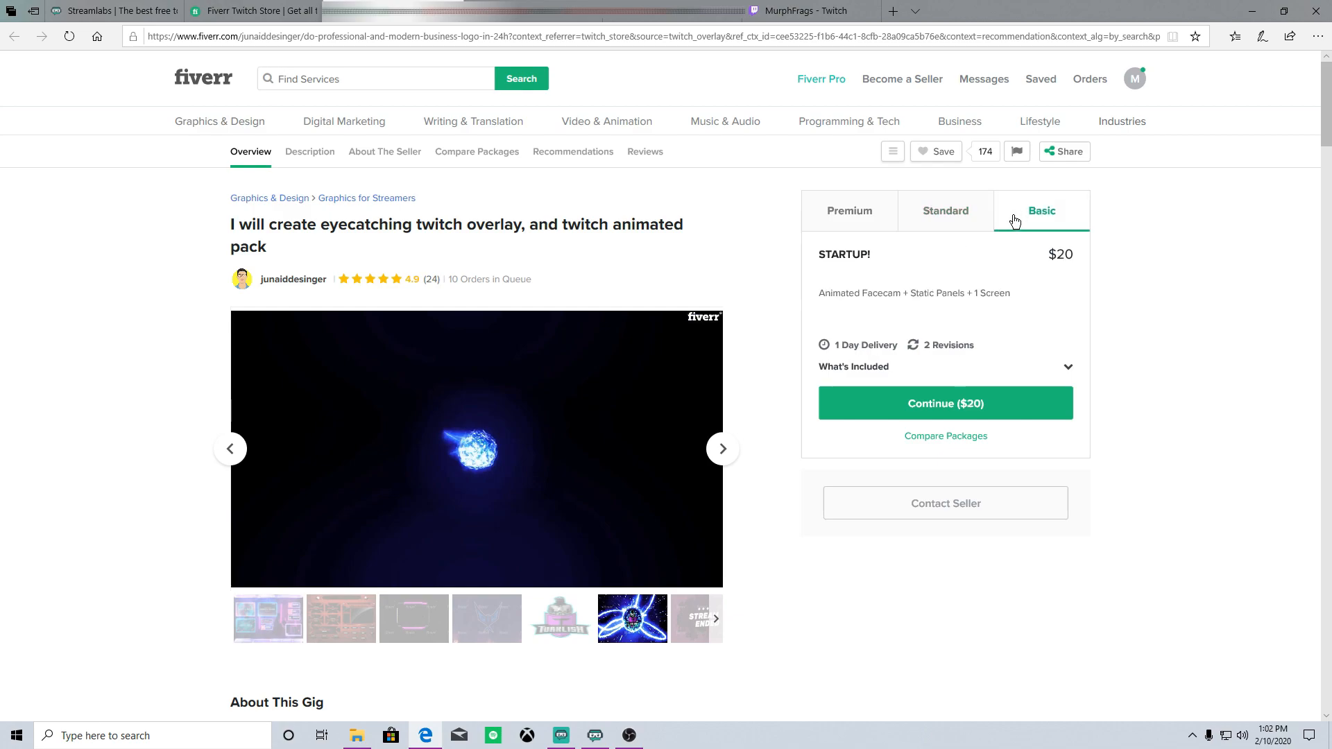
{"action": "left_click", "coordinate": [978, 212]}
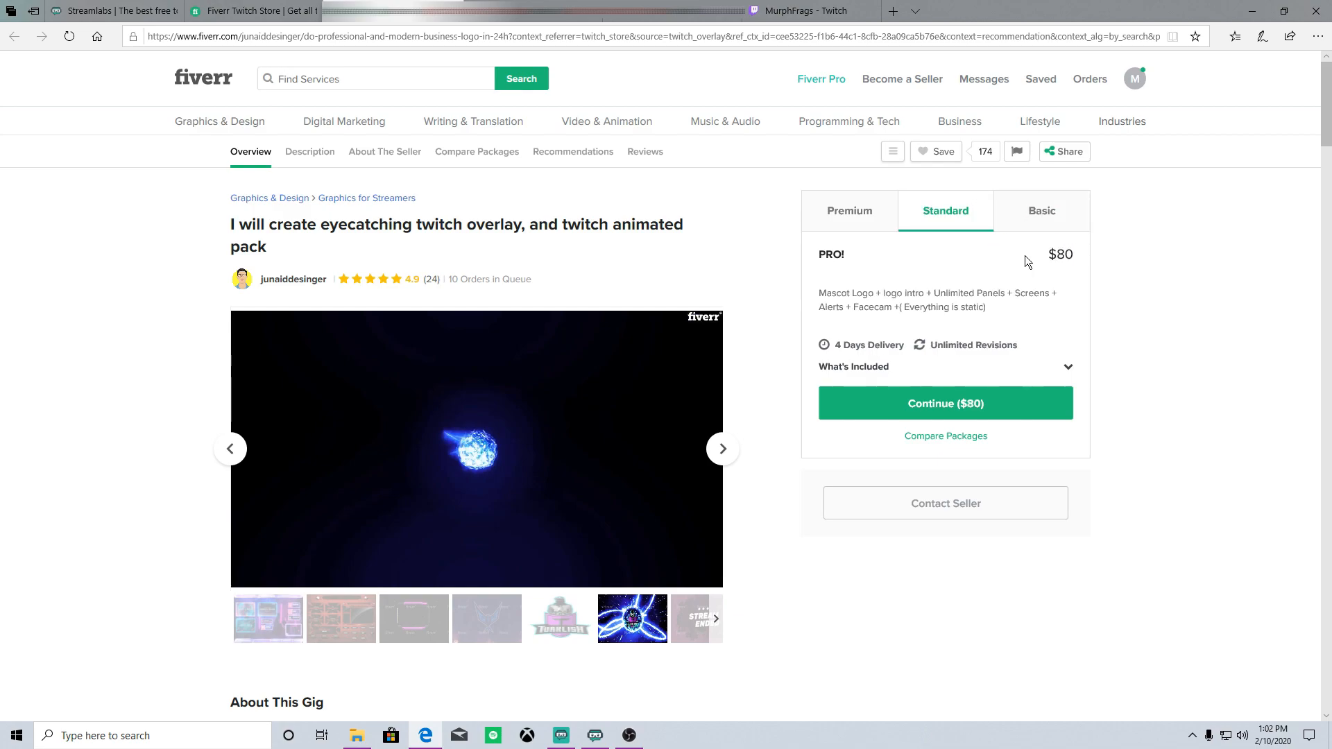
{"action": "left_click", "coordinate": [1054, 229]}
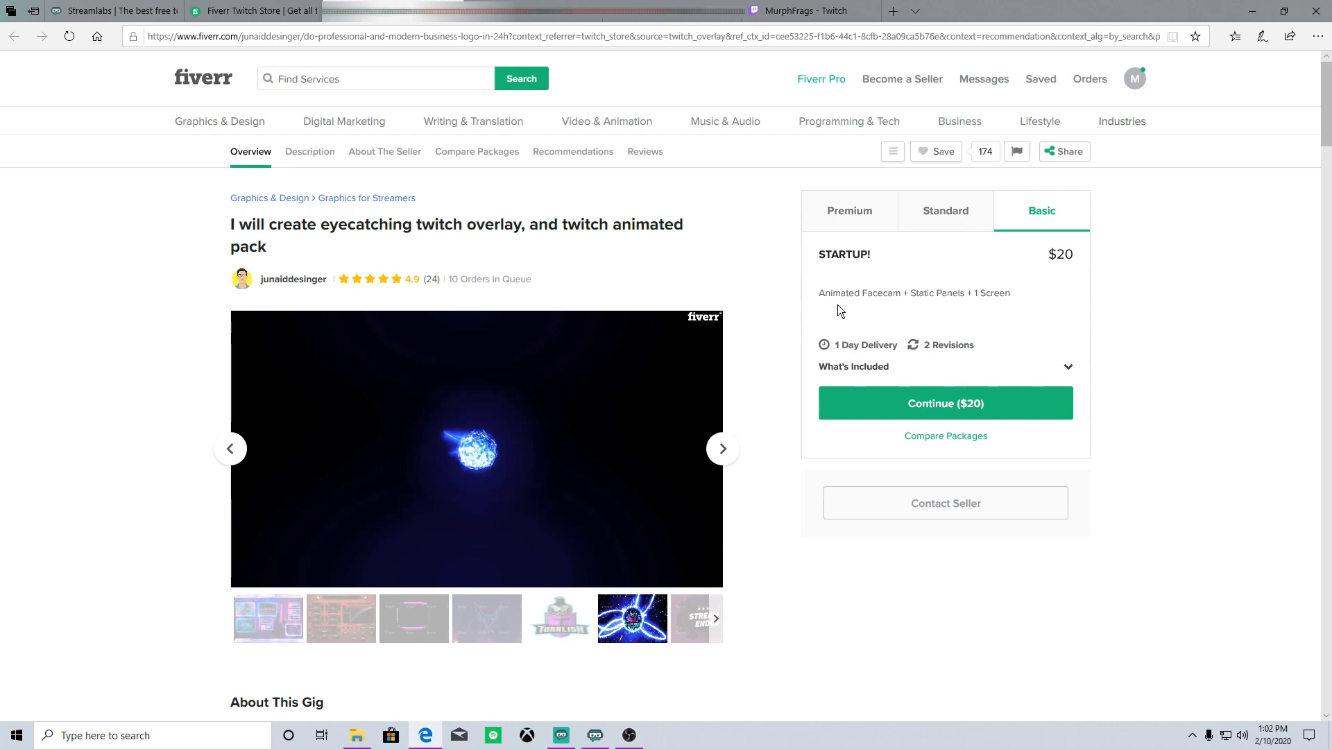
{"action": "left_click", "coordinate": [935, 224]}
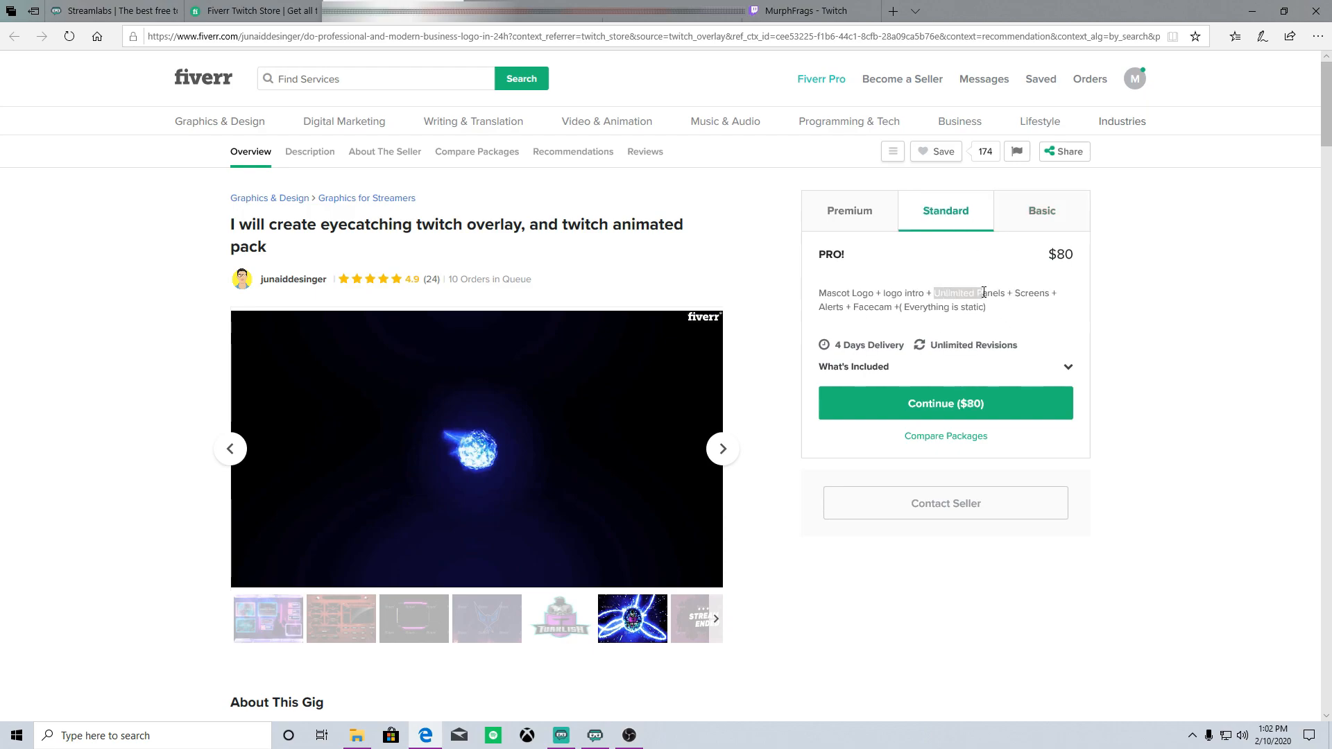
Check the panels on the Twitch channel page against the gig's offer, and return to its Standard package description
{"action": "left_click", "coordinate": [805, 10]}
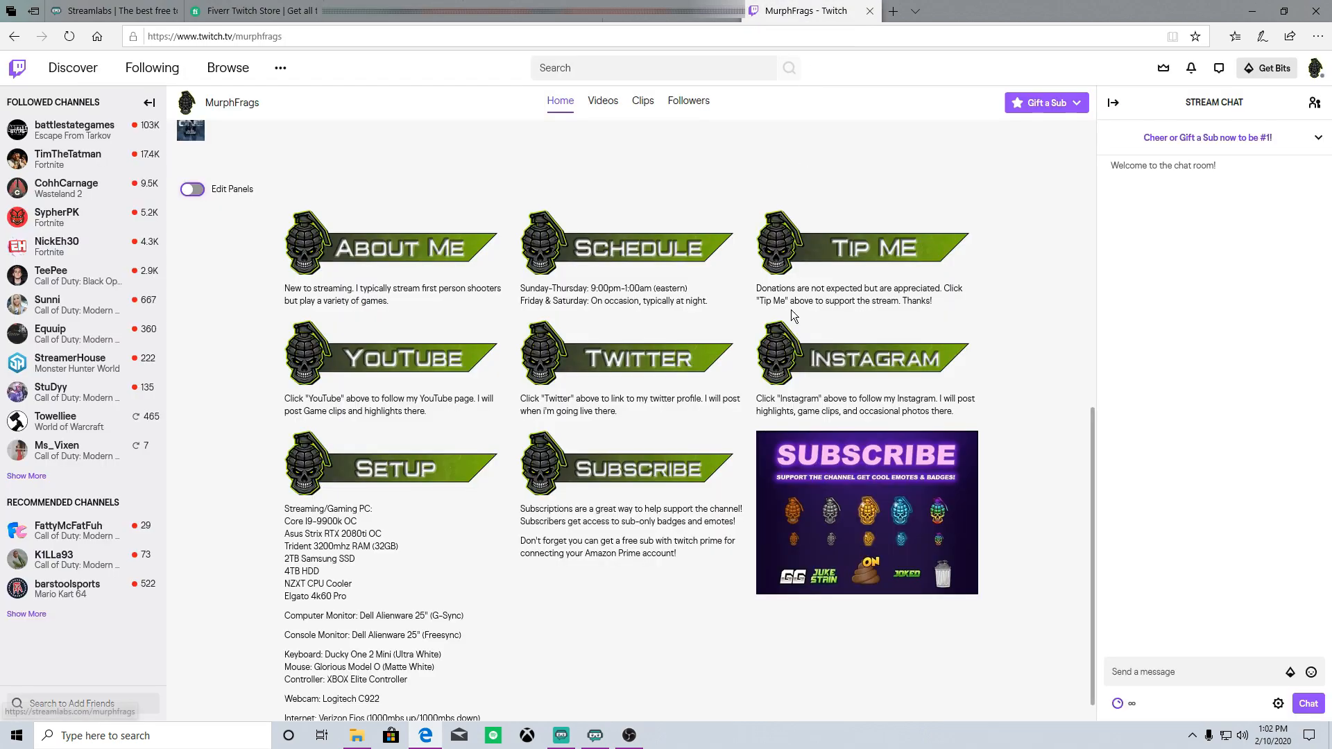
{"action": "left_click", "coordinate": [276, 4]}
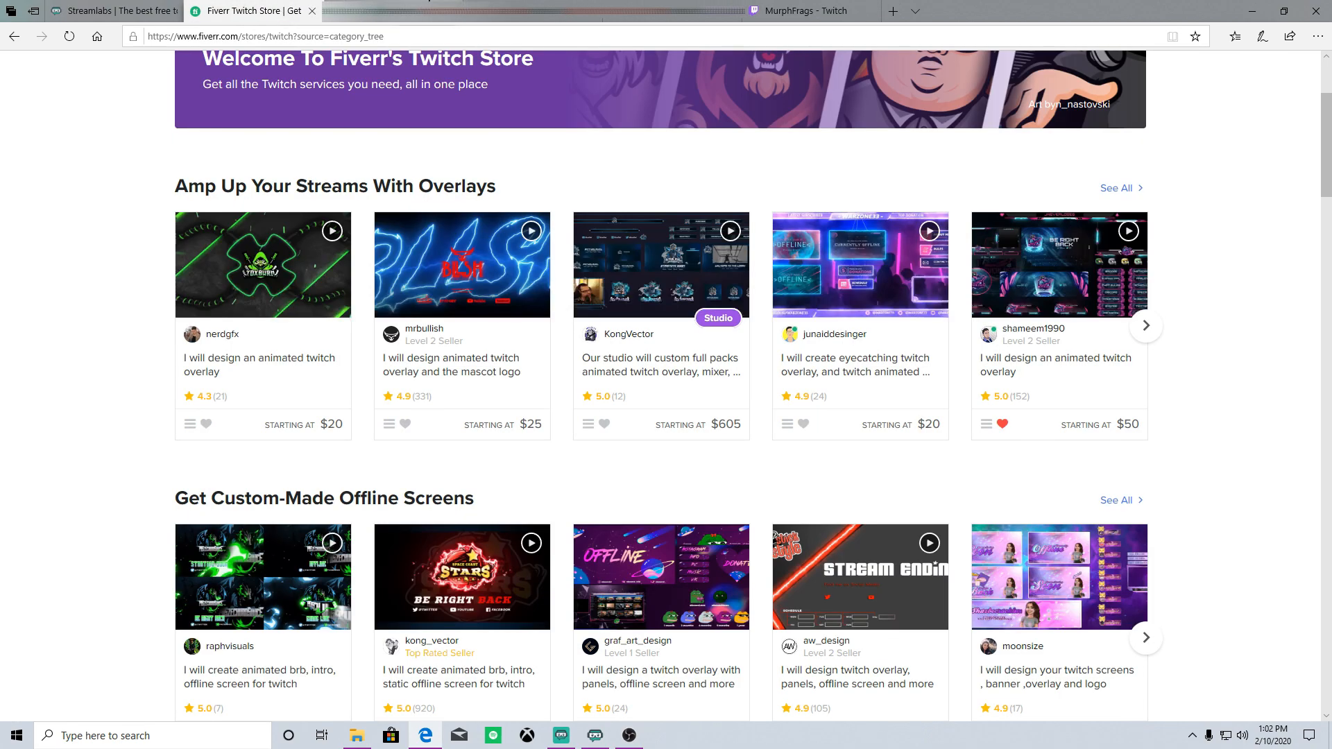
{"action": "left_click", "coordinate": [423, 9]}
{"action": "left_click_drag", "start_coordinate": [1015, 294], "coordinate": [1042, 297]}
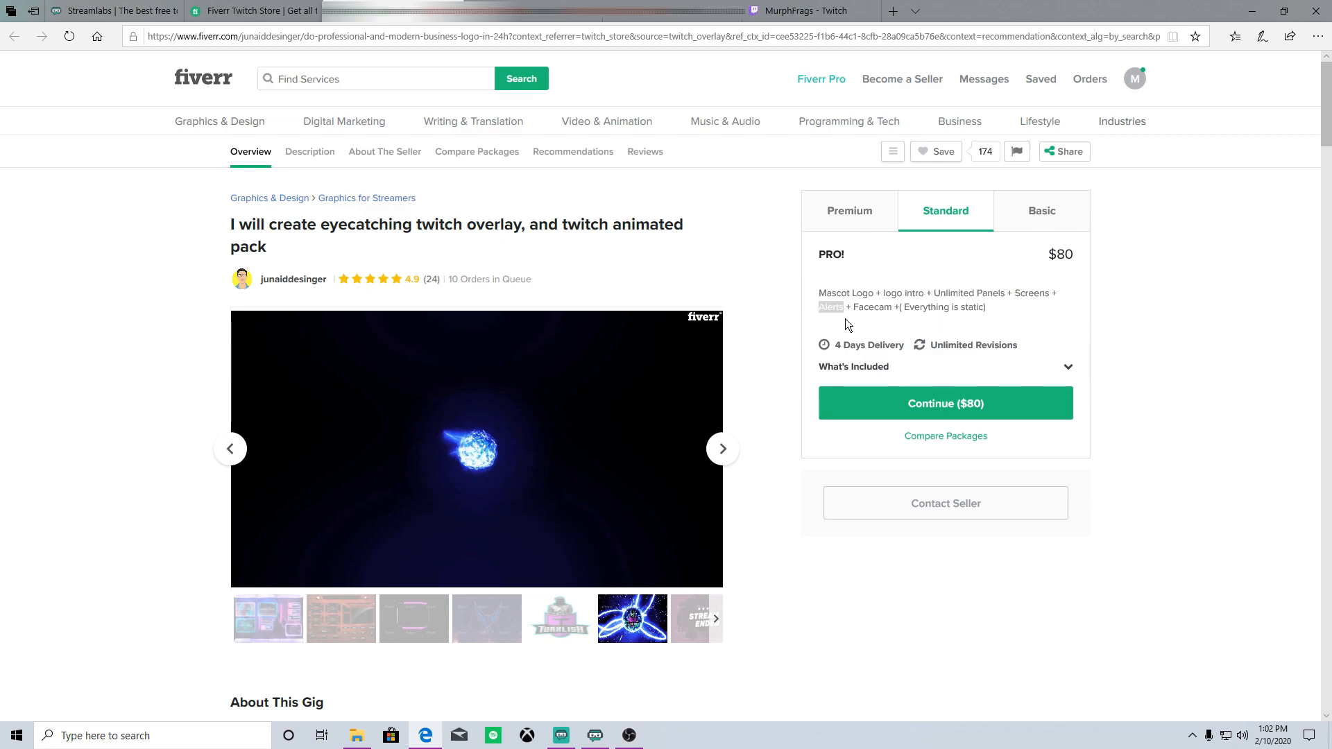
{"action": "left_click", "coordinate": [577, 741]}
{"action": "left_click", "coordinate": [595, 739]}
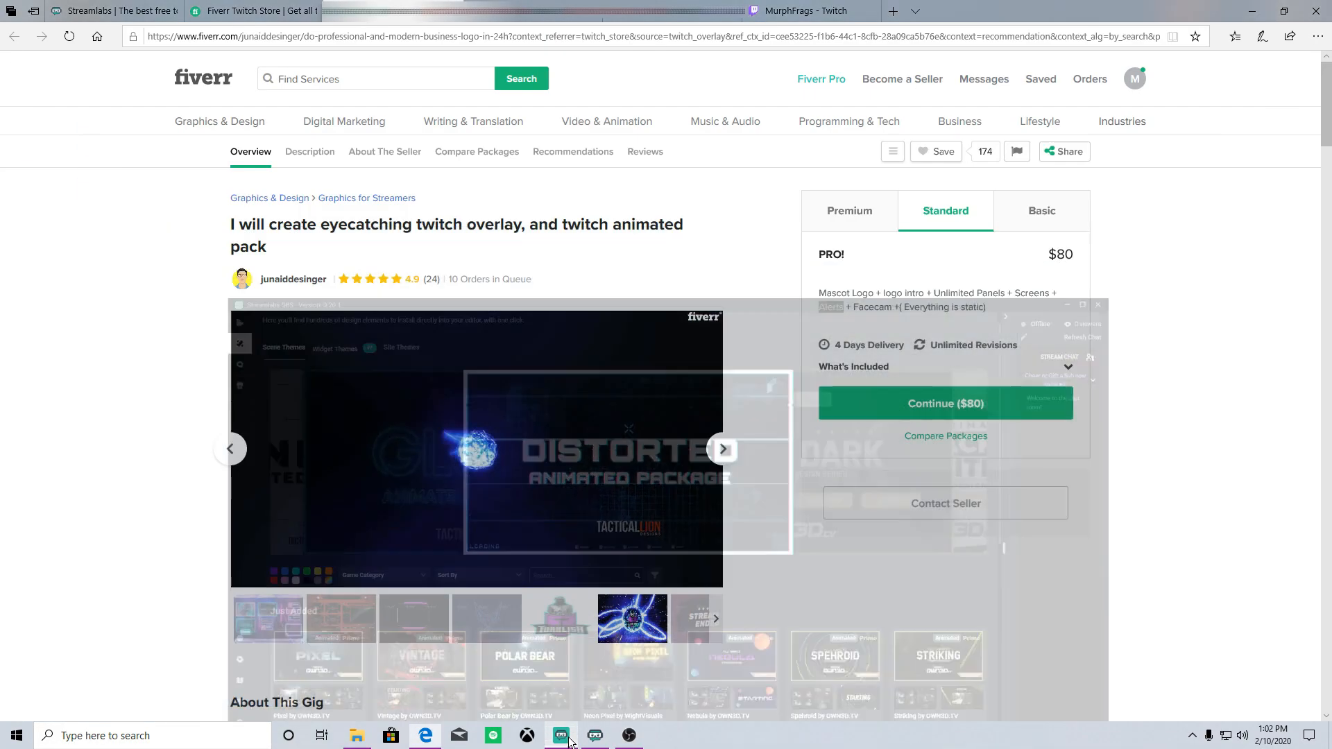
{"action": "mouse_move", "coordinate": [622, 726]}
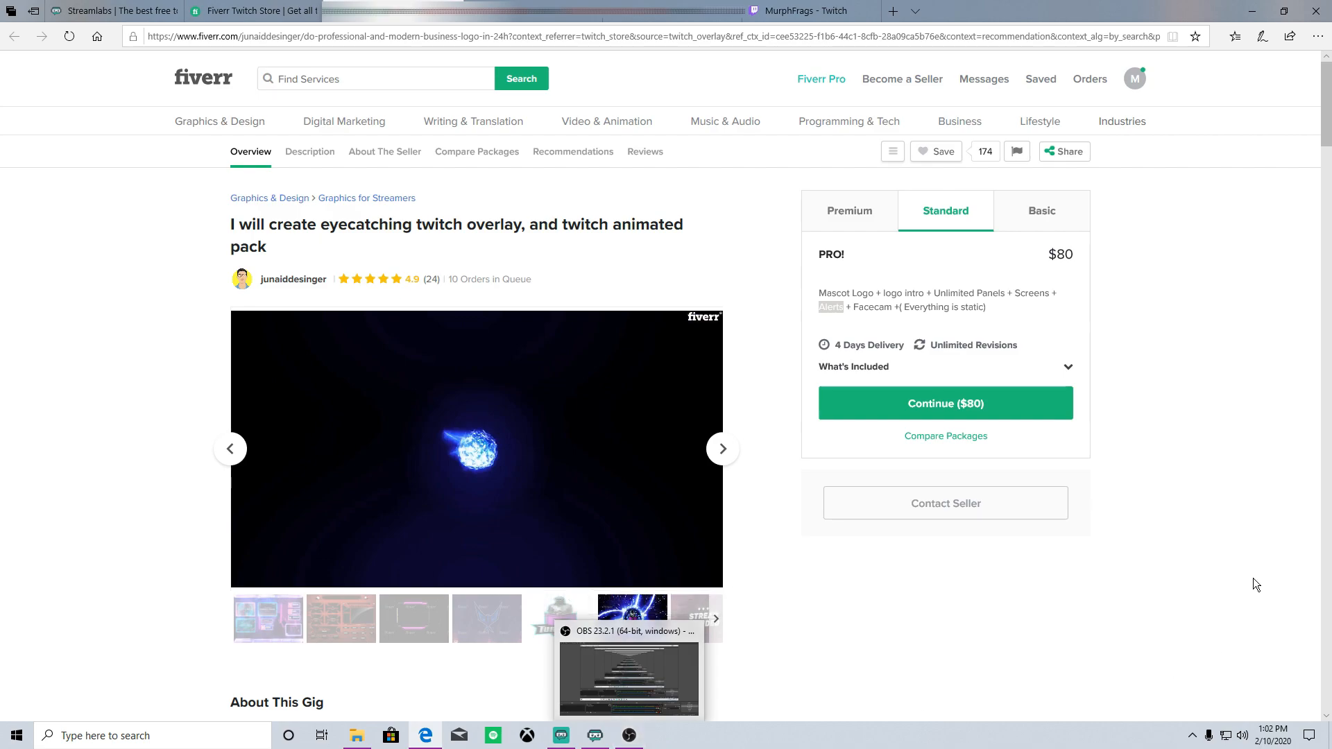
{"action": "left_click", "coordinate": [1227, 384]}
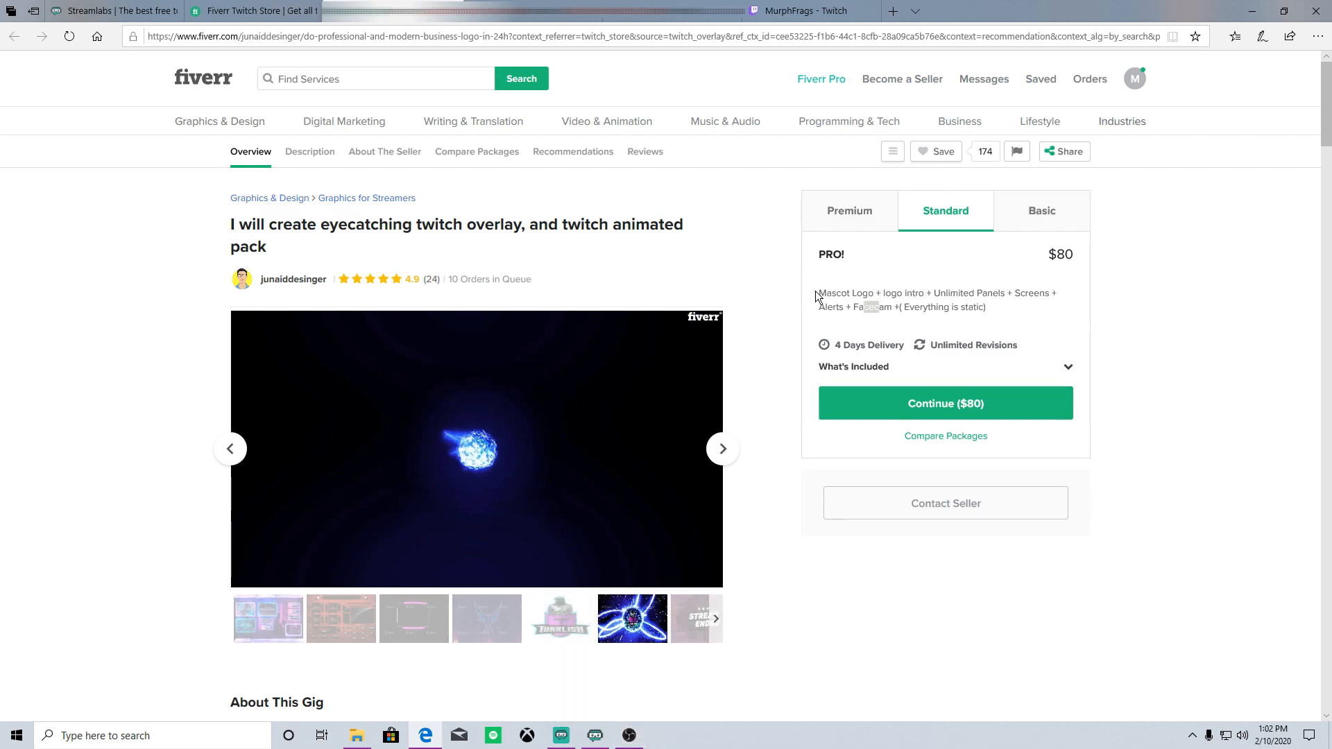
Review the mascot logo item in the Standard package, and go through the Premium, Standard and Basic package details
{"action": "left_click_drag", "start_coordinate": [823, 293], "coordinate": [884, 291]}
{"action": "right_click", "coordinate": [878, 297]}
{"action": "left_click", "coordinate": [860, 293]}
{"action": "left_click", "coordinate": [860, 231]}
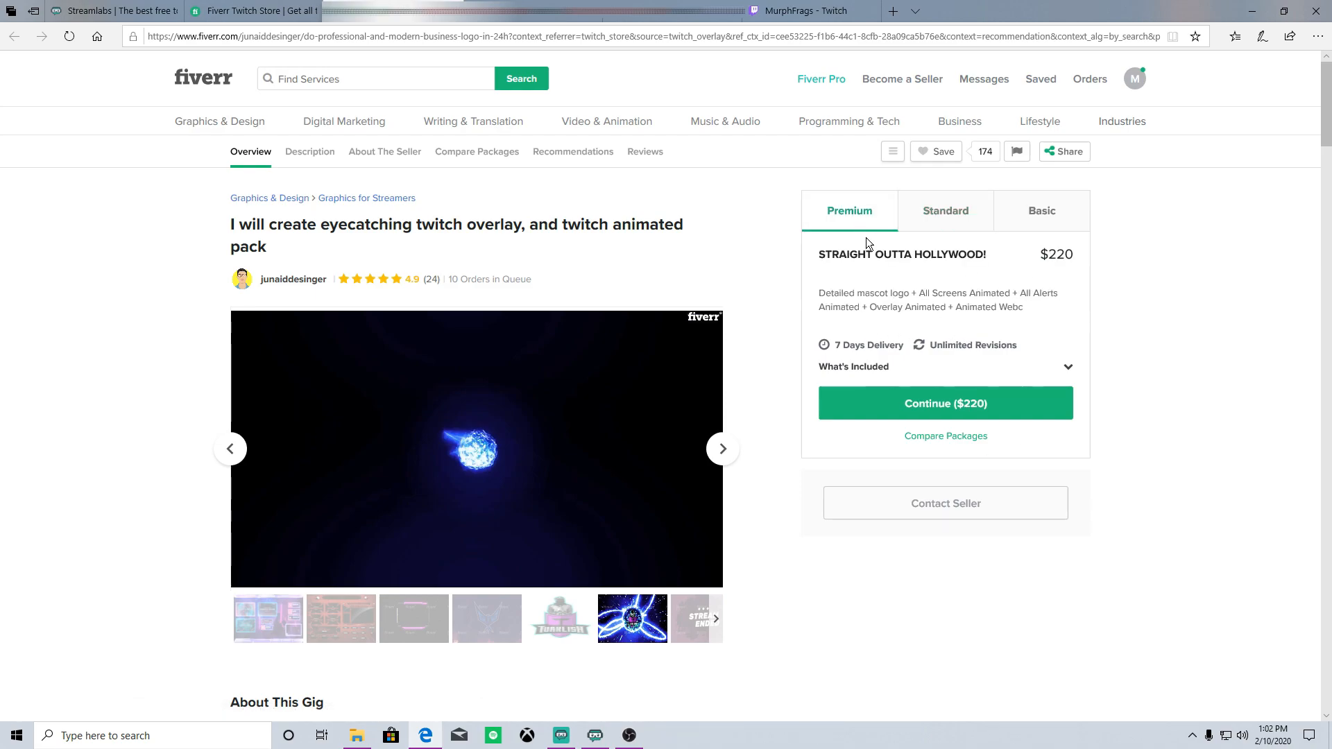
{"action": "left_click", "coordinate": [945, 210]}
{"action": "left_click", "coordinate": [1042, 210]}
Close the gig page and switch to the Streamlabs OBS theme library
{"action": "key", "text": "ctrl+w"}
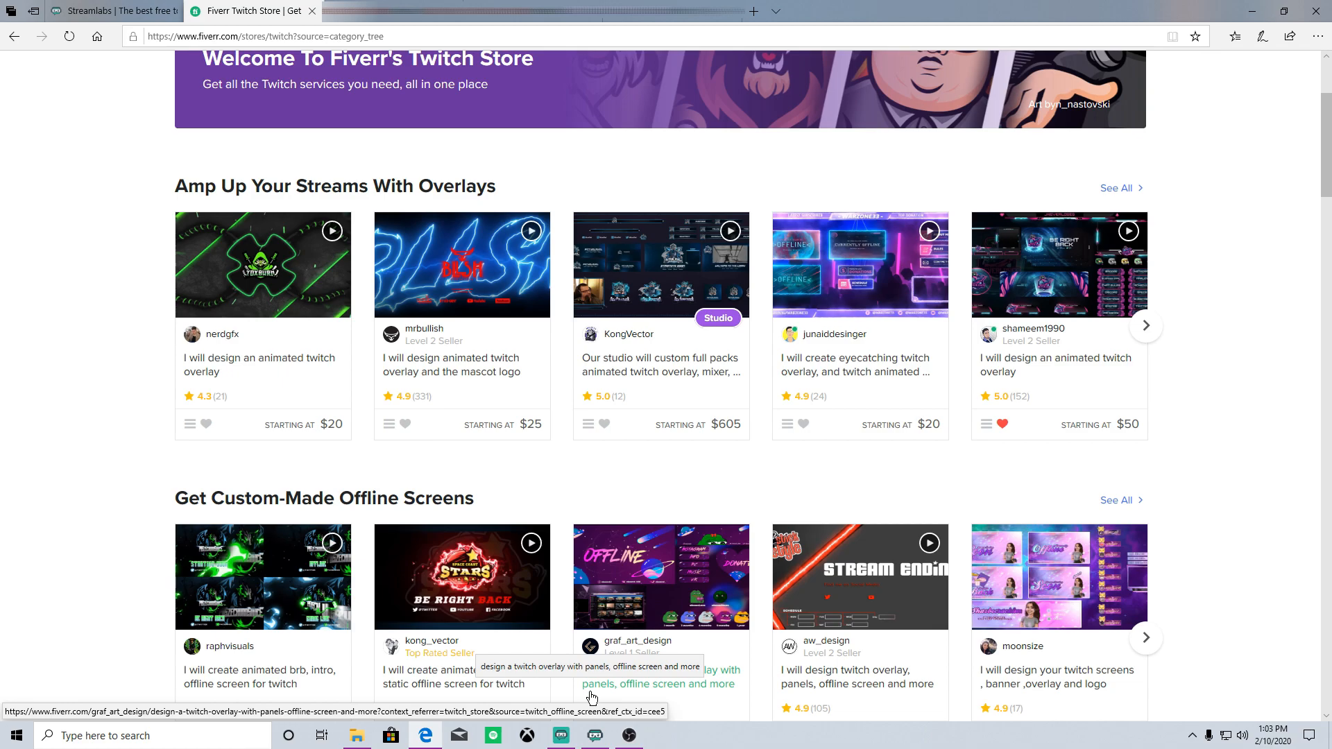
{"action": "left_click", "coordinate": [570, 740]}
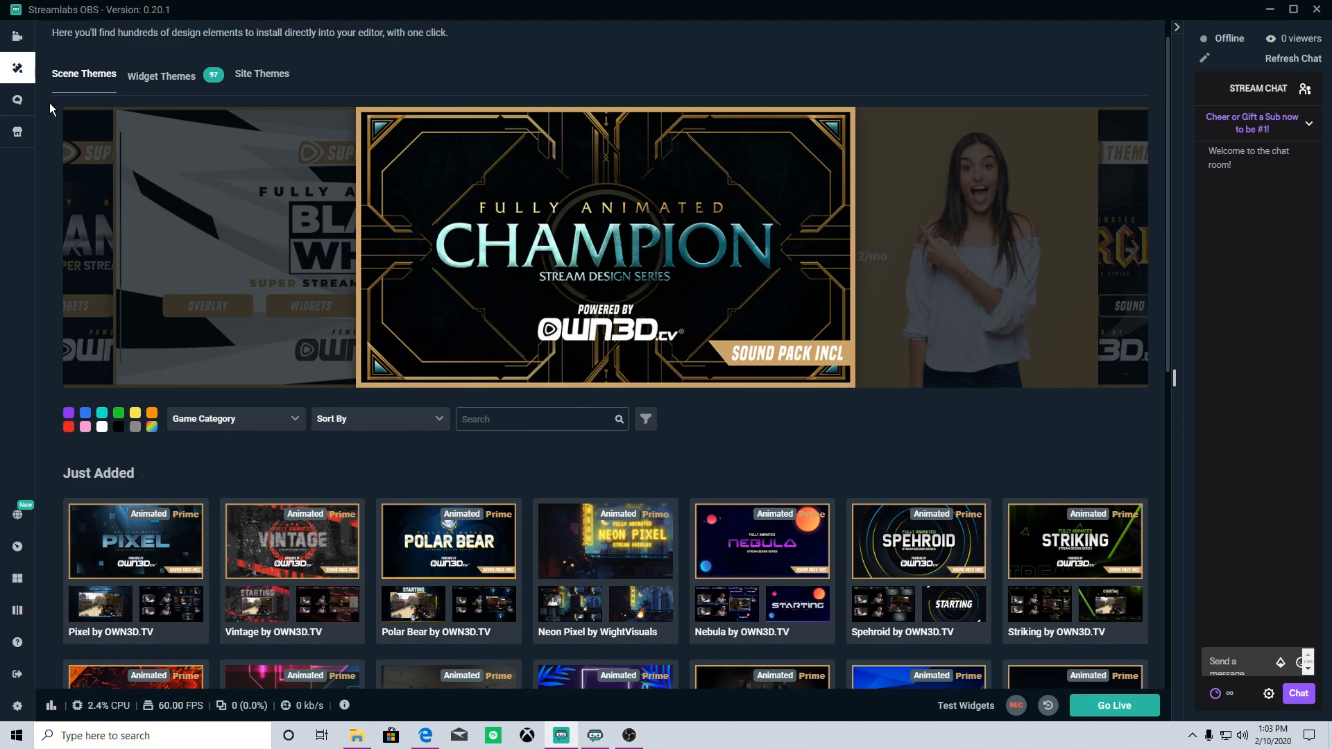
Review the Live Game scene in the editor, close the Fiverr Twitch store page, and return to Streamlabs OBS
{"action": "left_click", "coordinate": [18, 36]}
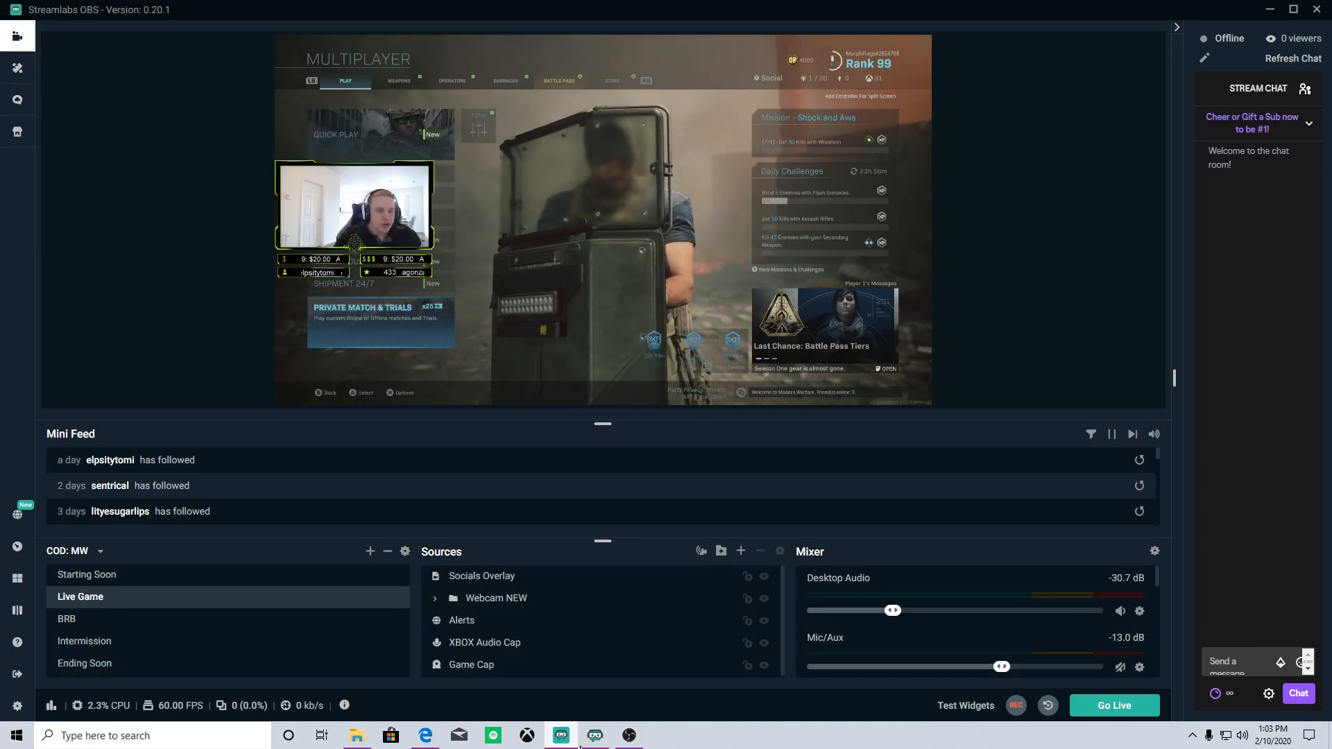
{"action": "left_click", "coordinate": [431, 744]}
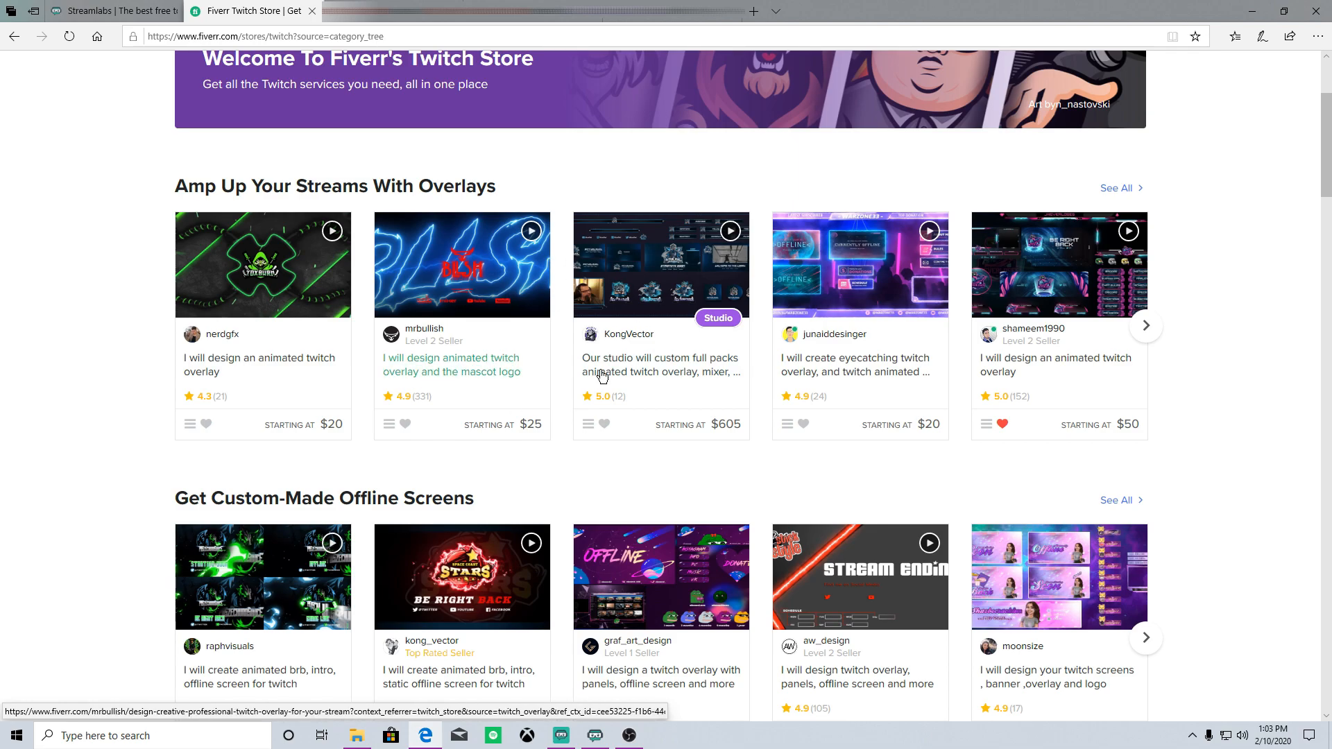
{"action": "left_click", "coordinate": [561, 735]}
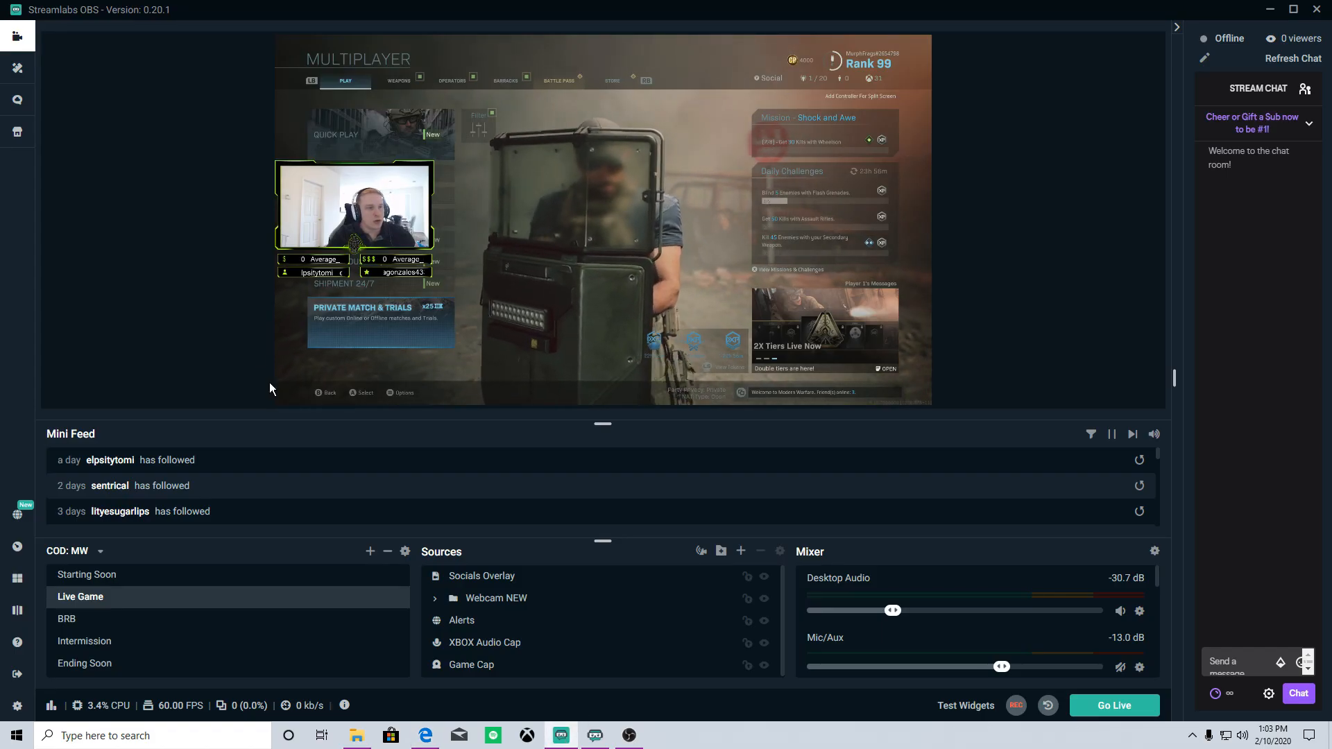
{"action": "left_click", "coordinate": [559, 737]}
{"action": "left_click", "coordinate": [312, 11]}
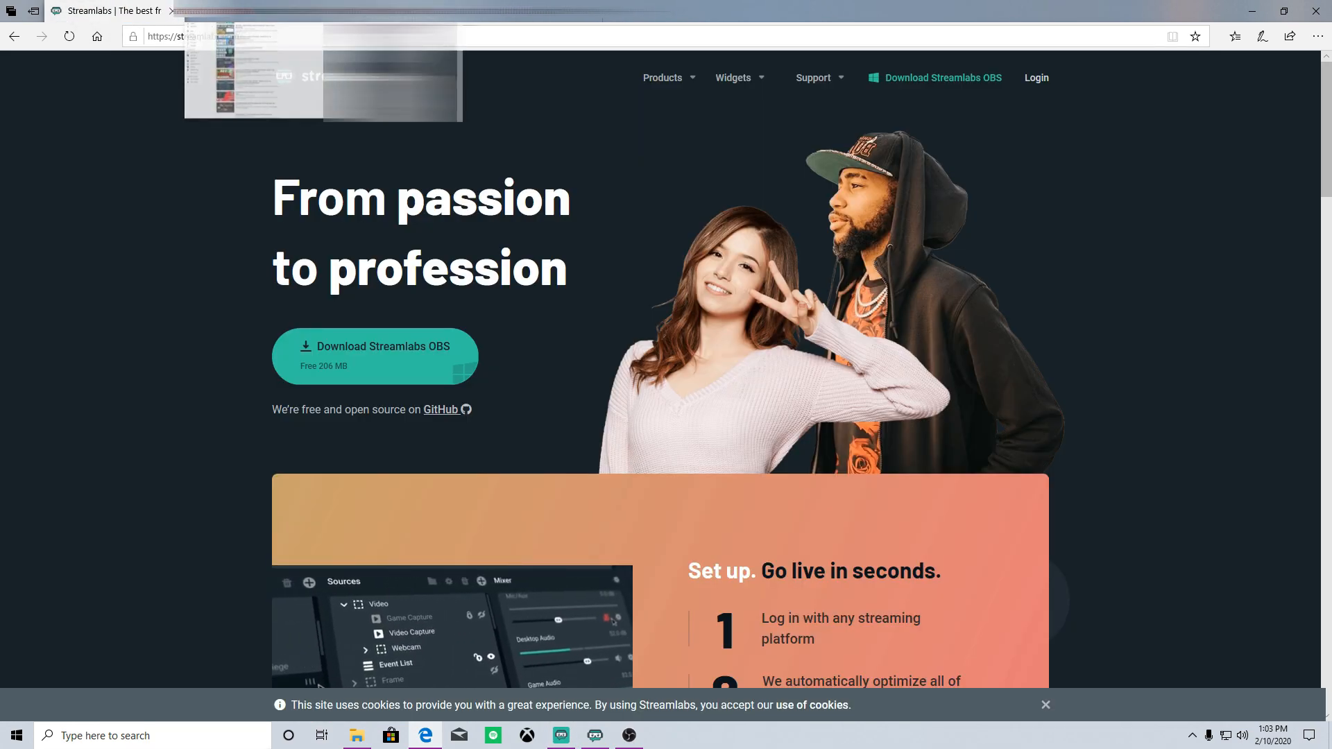
{"action": "left_click", "coordinate": [560, 736]}
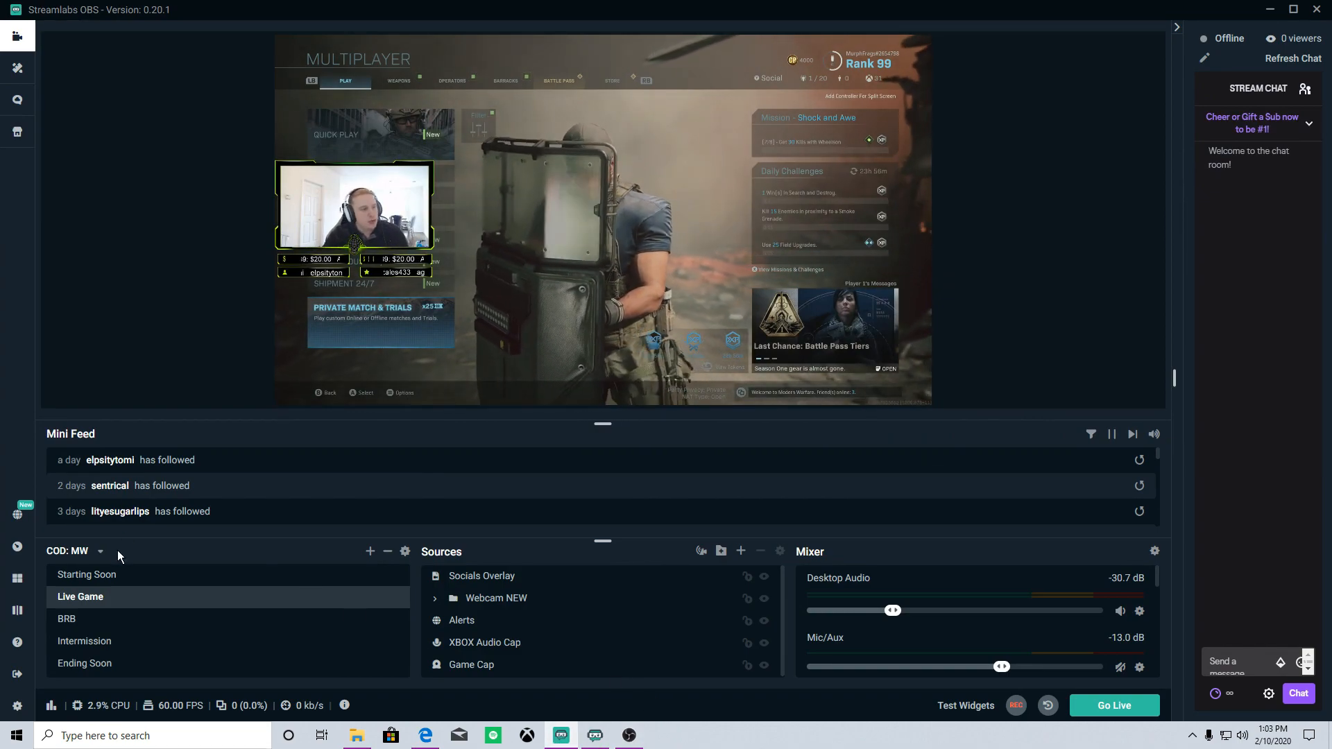
Switch the scene collection to YOUTUBE BASIC, and check the theme library before returning to the editor
{"action": "left_click", "coordinate": [98, 552]}
{"action": "left_click", "coordinate": [90, 633]}
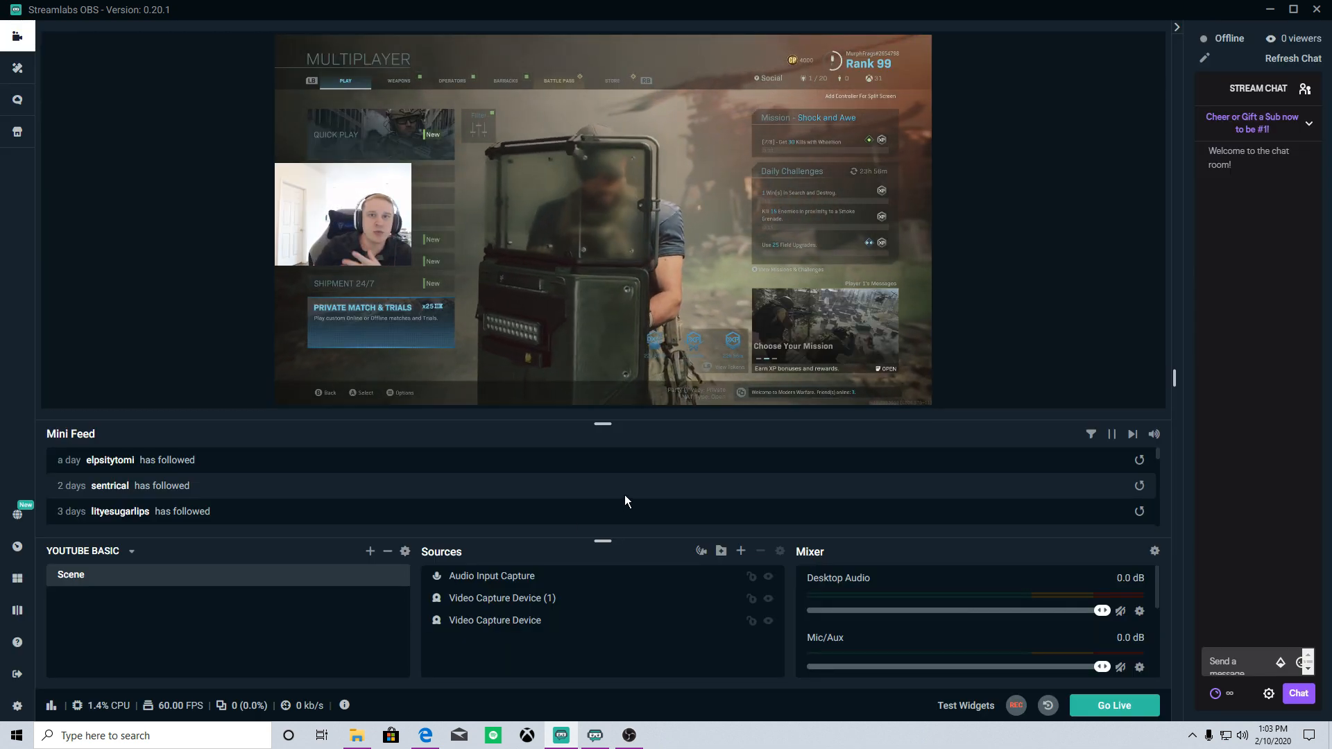
{"action": "left_click", "coordinate": [17, 67]}
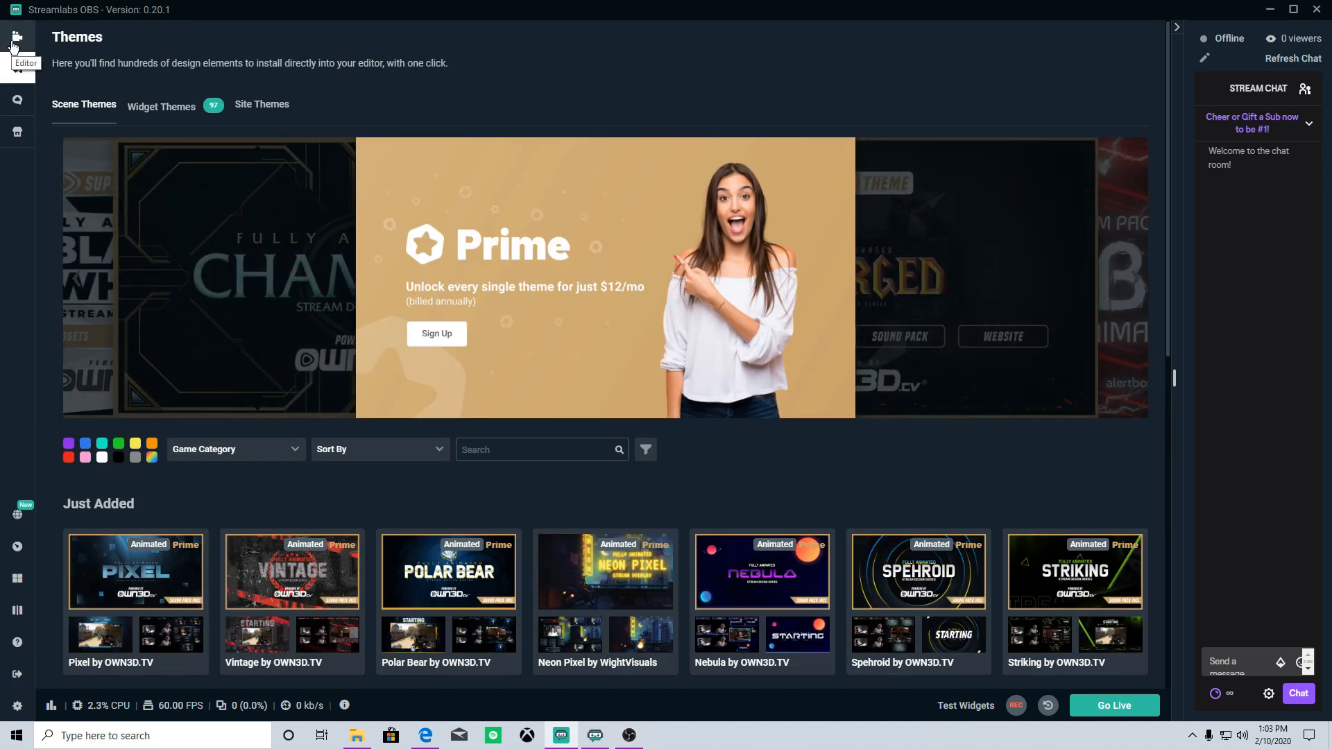
{"action": "left_click", "coordinate": [17, 36]}
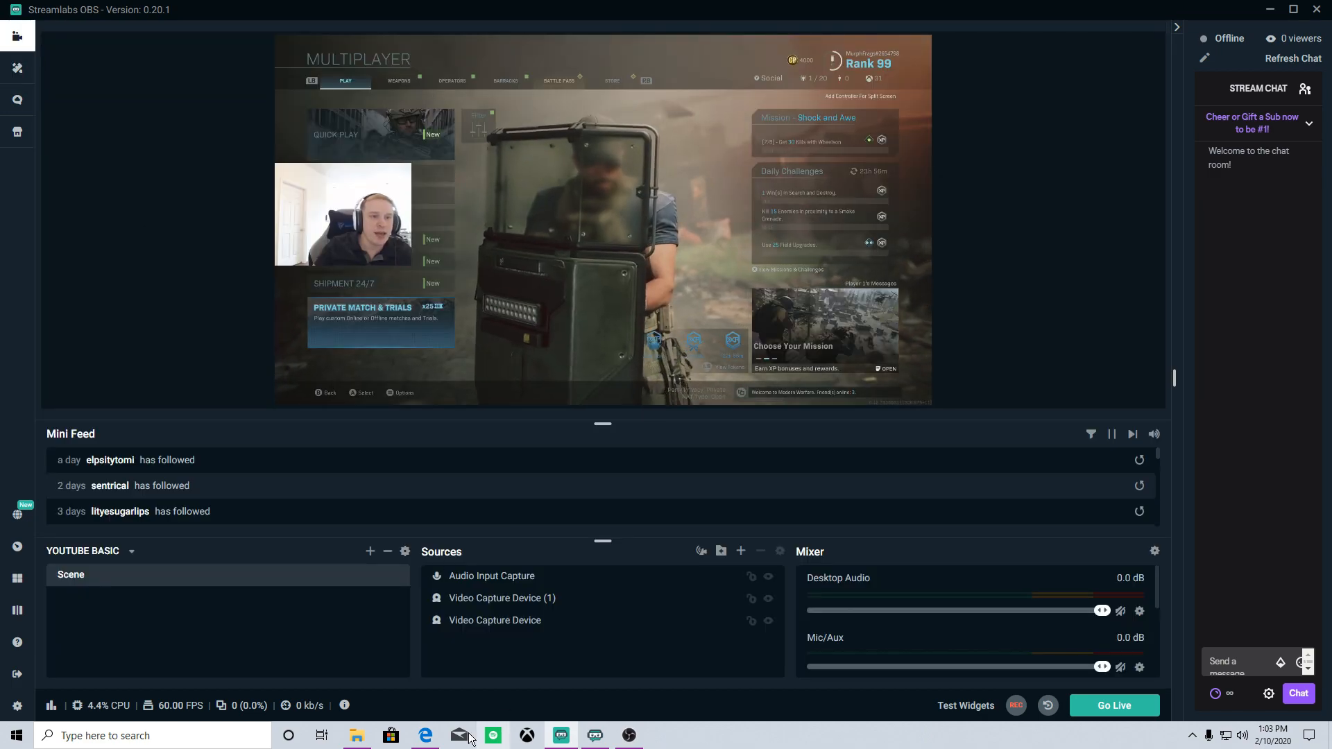
Add a new Media Source to the scene named Scene, keeping the default source name
{"action": "left_click", "coordinate": [741, 552]}
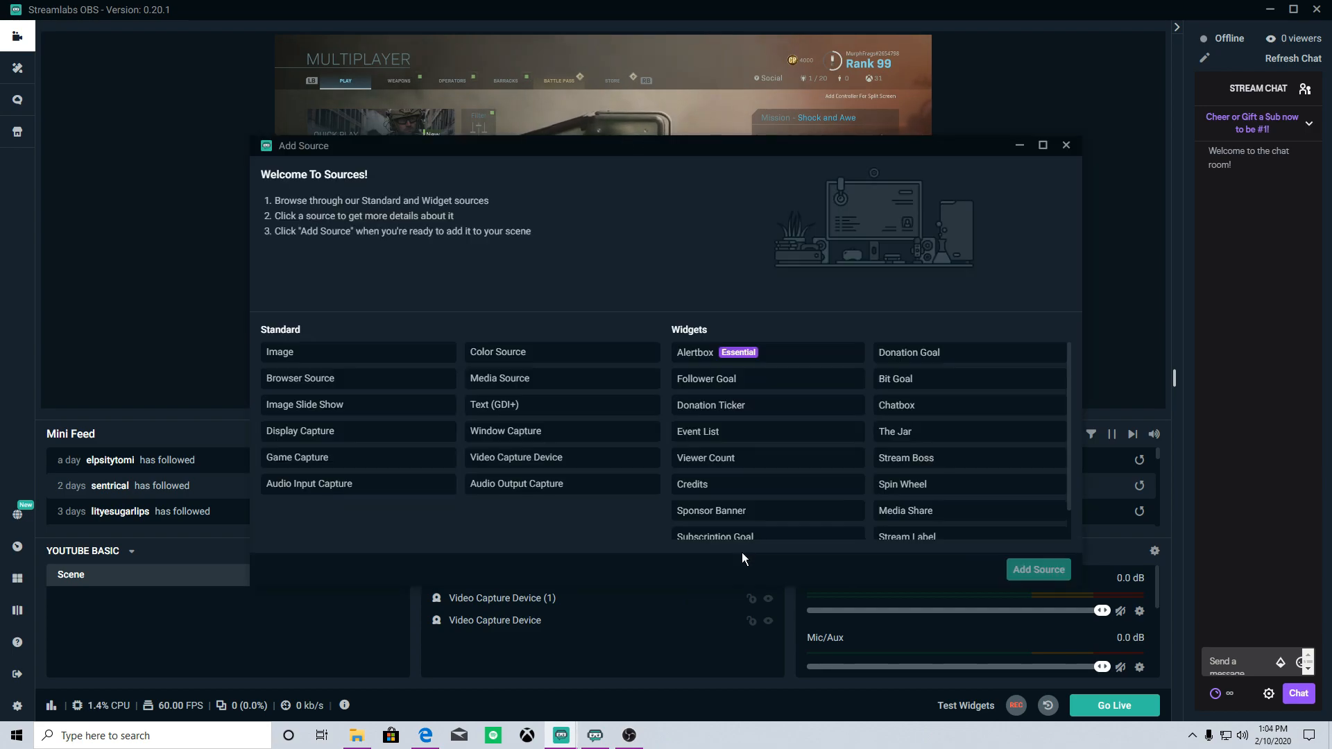
{"action": "left_click", "coordinate": [1065, 146]}
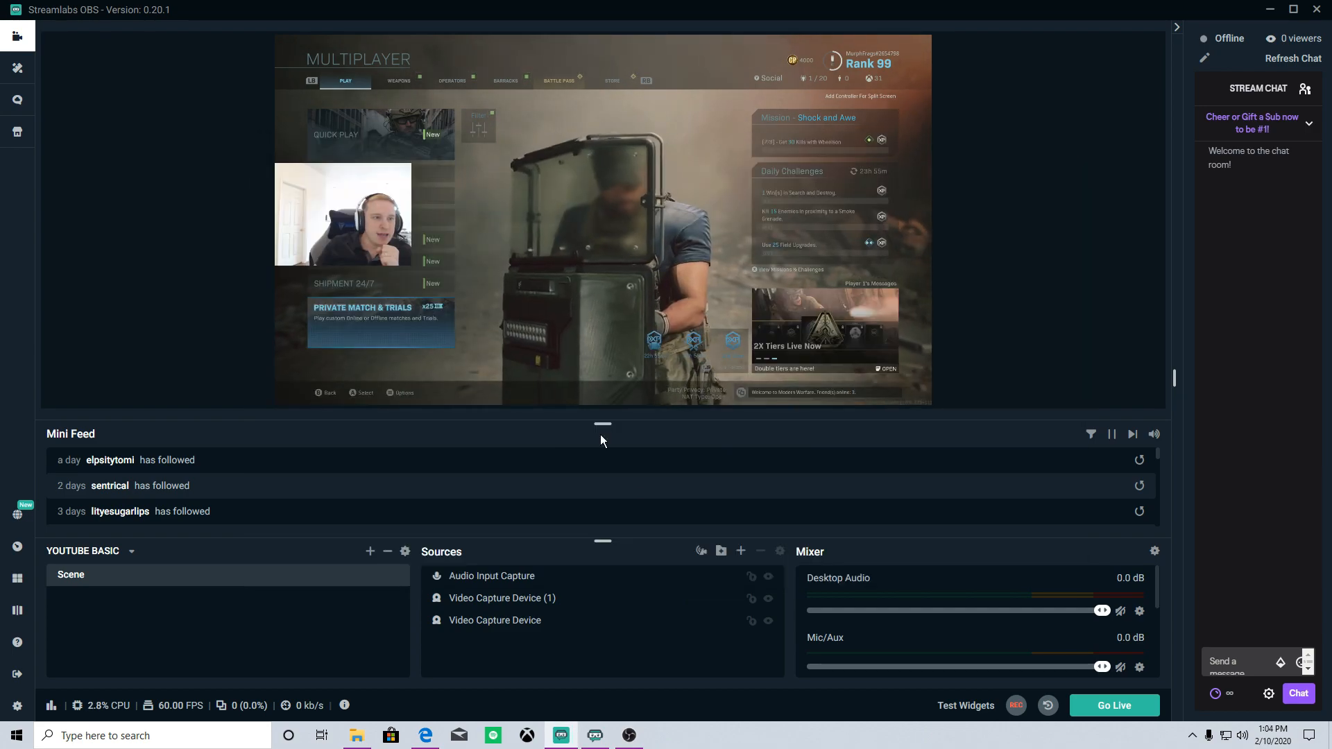
{"action": "left_click", "coordinate": [741, 552]}
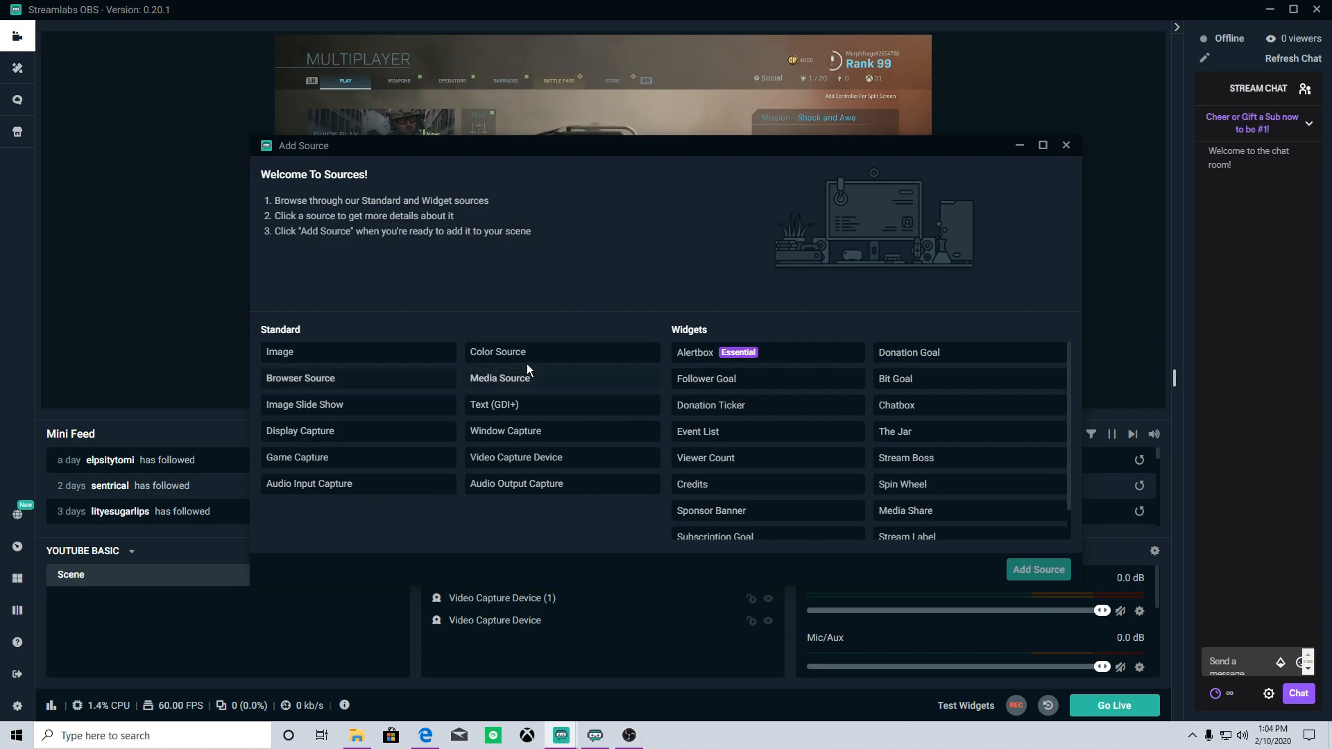
{"action": "double_click", "coordinate": [503, 384]}
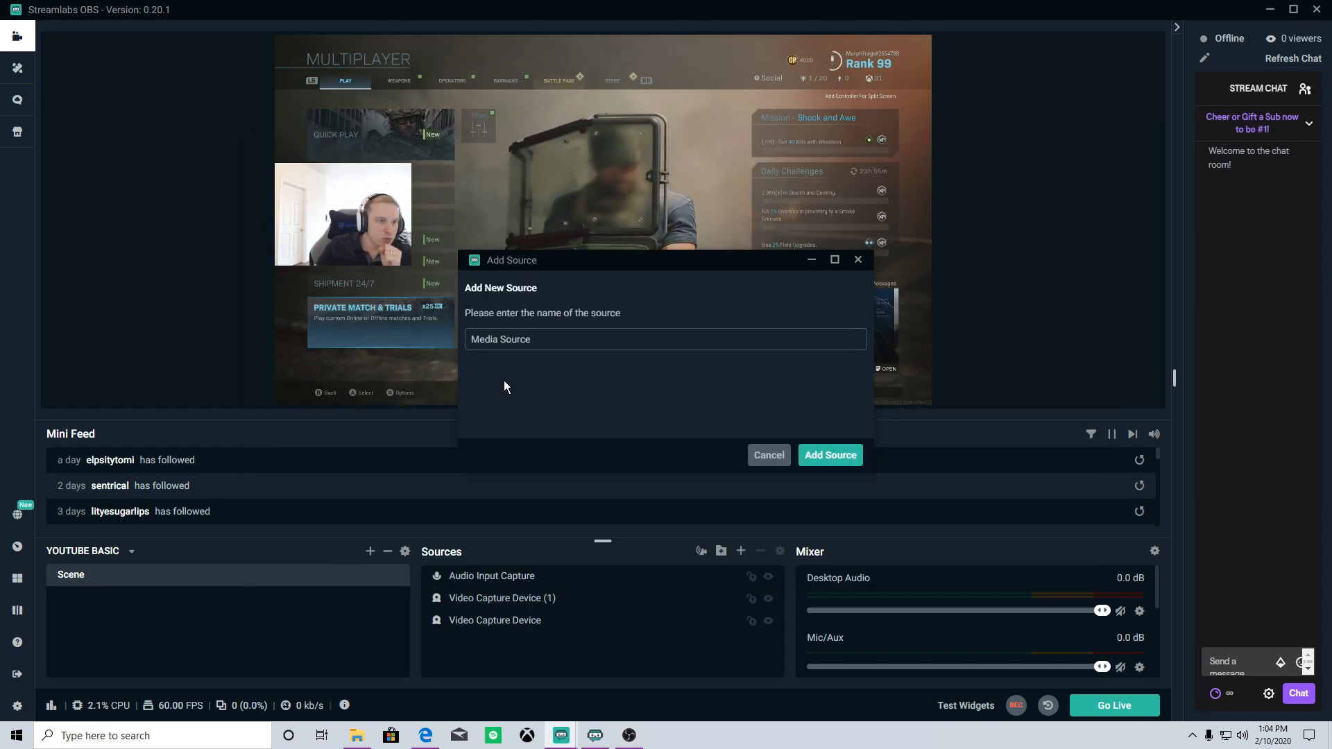
{"action": "left_click", "coordinate": [827, 458]}
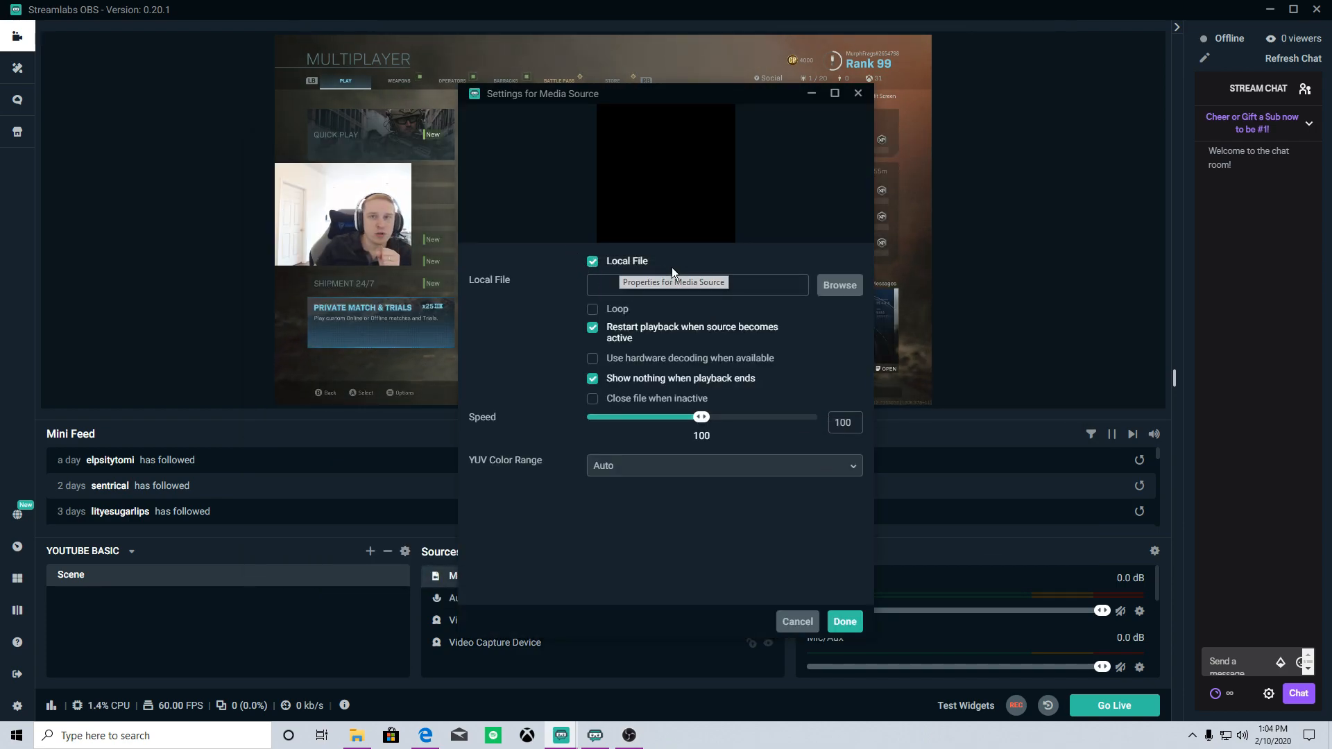
{"action": "left_click", "coordinate": [839, 286]}
{"action": "scroll", "coordinate": [128, 268], "scroll_direction": "down", "scroll_amount": 1}
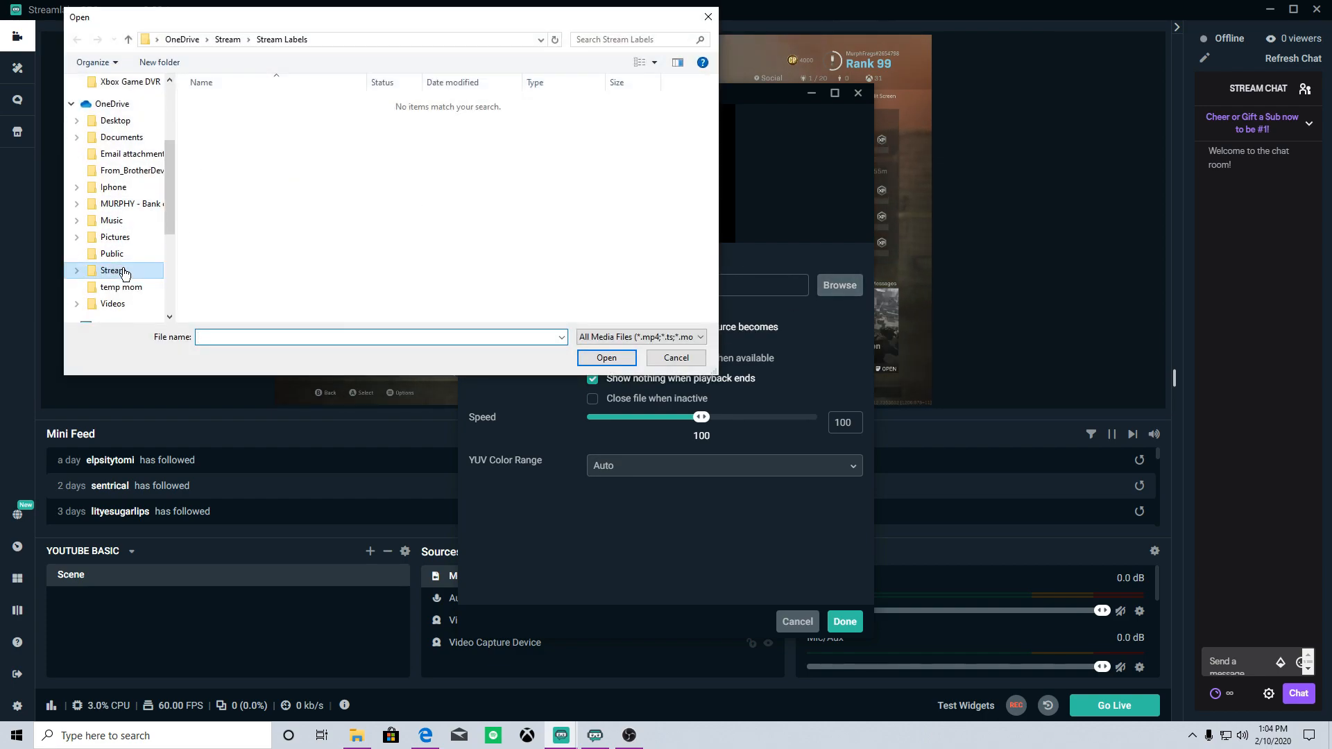
{"action": "left_click", "coordinate": [113, 270]}
{"action": "double_click", "coordinate": [240, 104]}
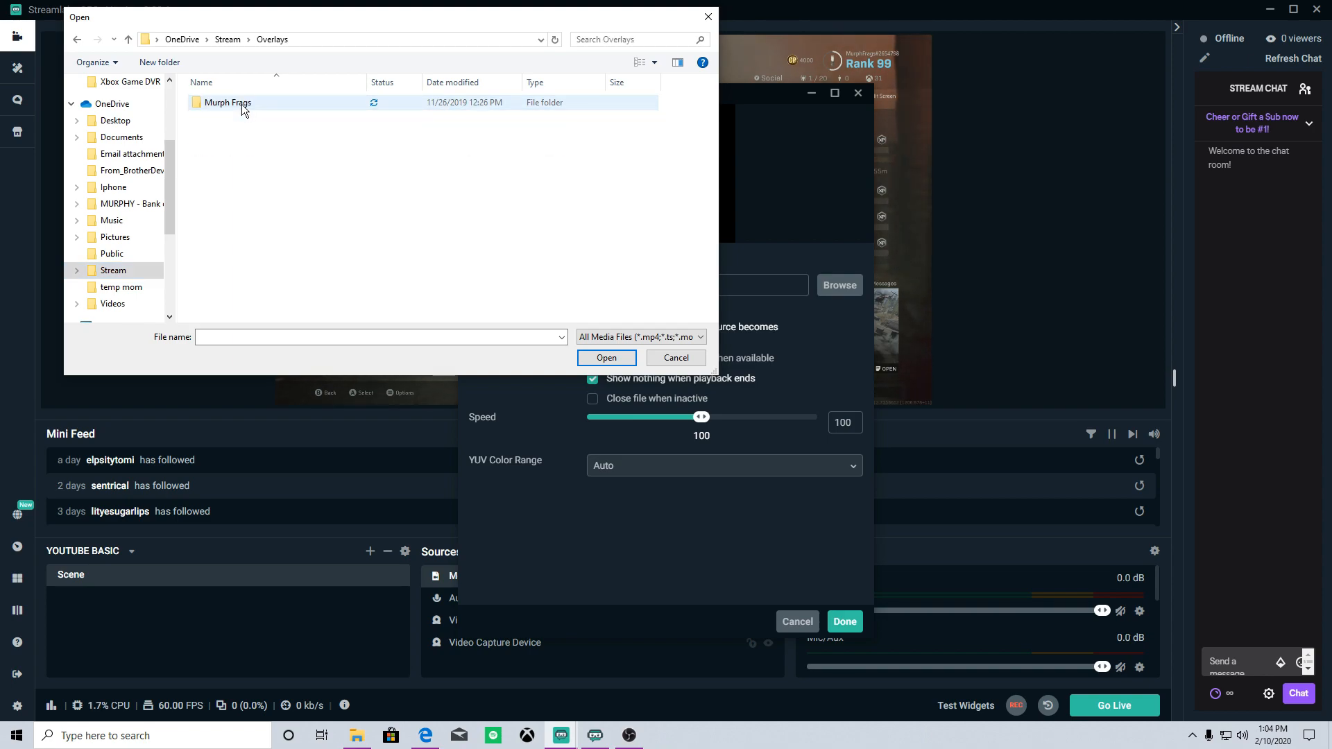
{"action": "double_click", "coordinate": [246, 104]}
{"action": "double_click", "coordinate": [244, 132]}
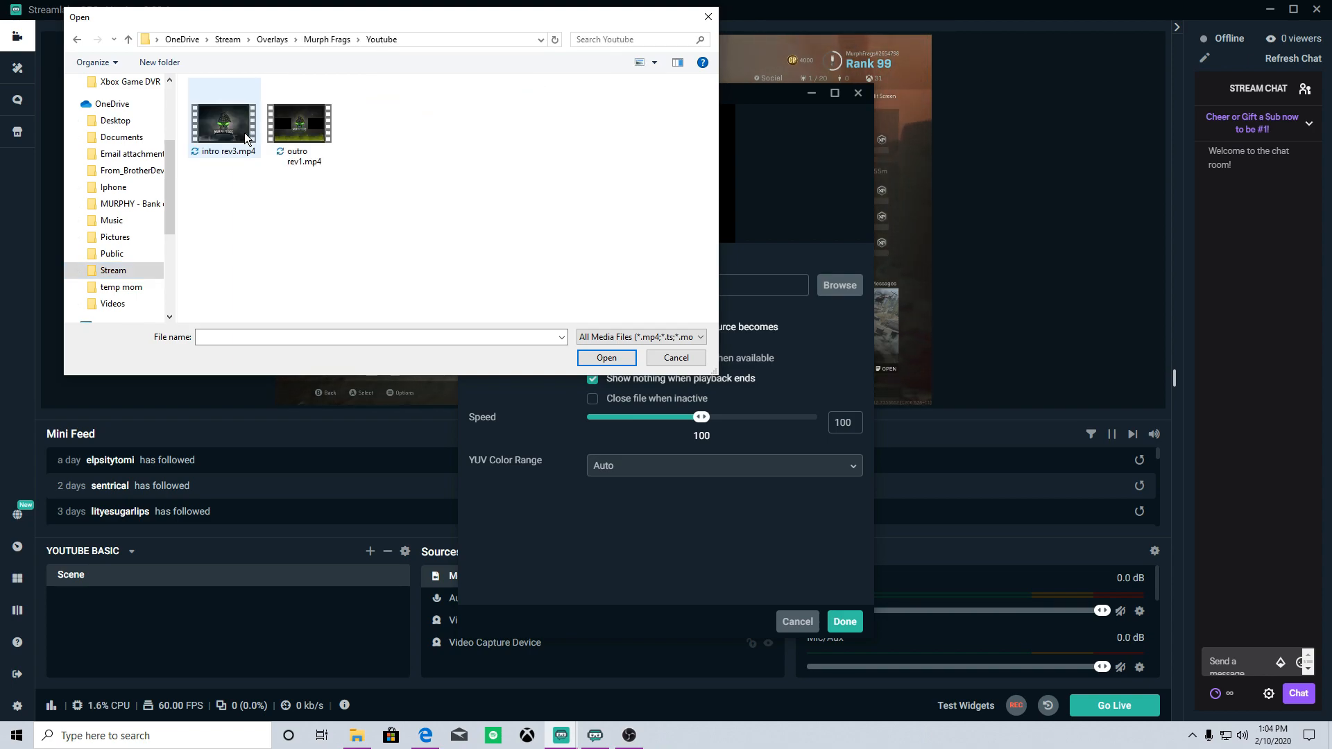
{"action": "left_click", "coordinate": [337, 38]}
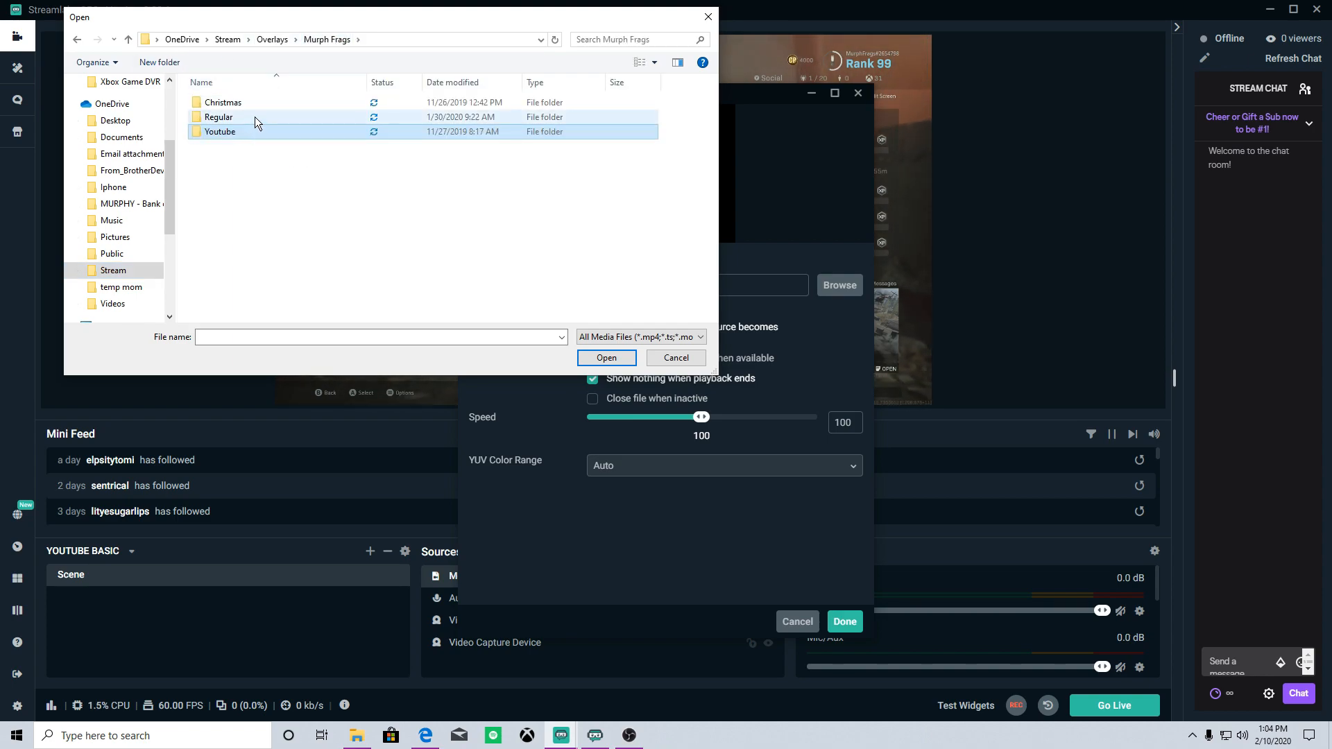
{"action": "double_click", "coordinate": [255, 117]}
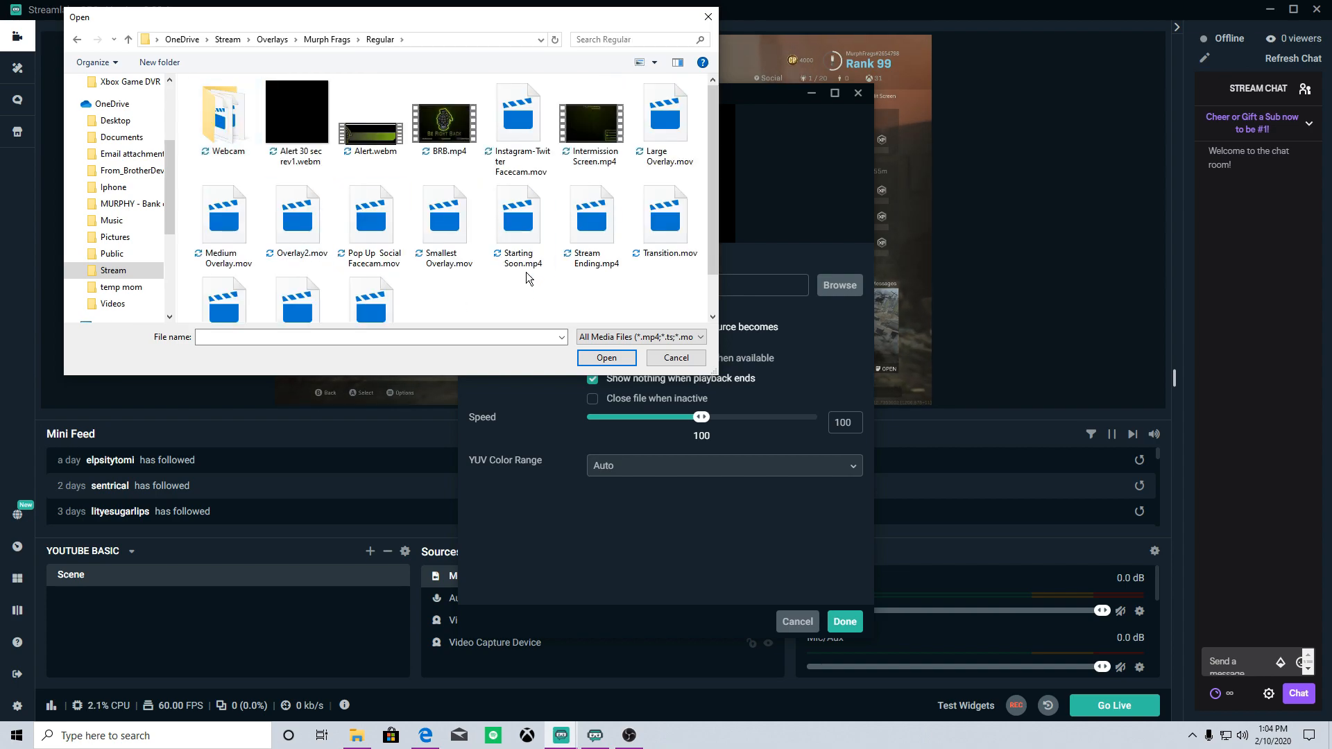
{"action": "left_click", "coordinate": [524, 214]}
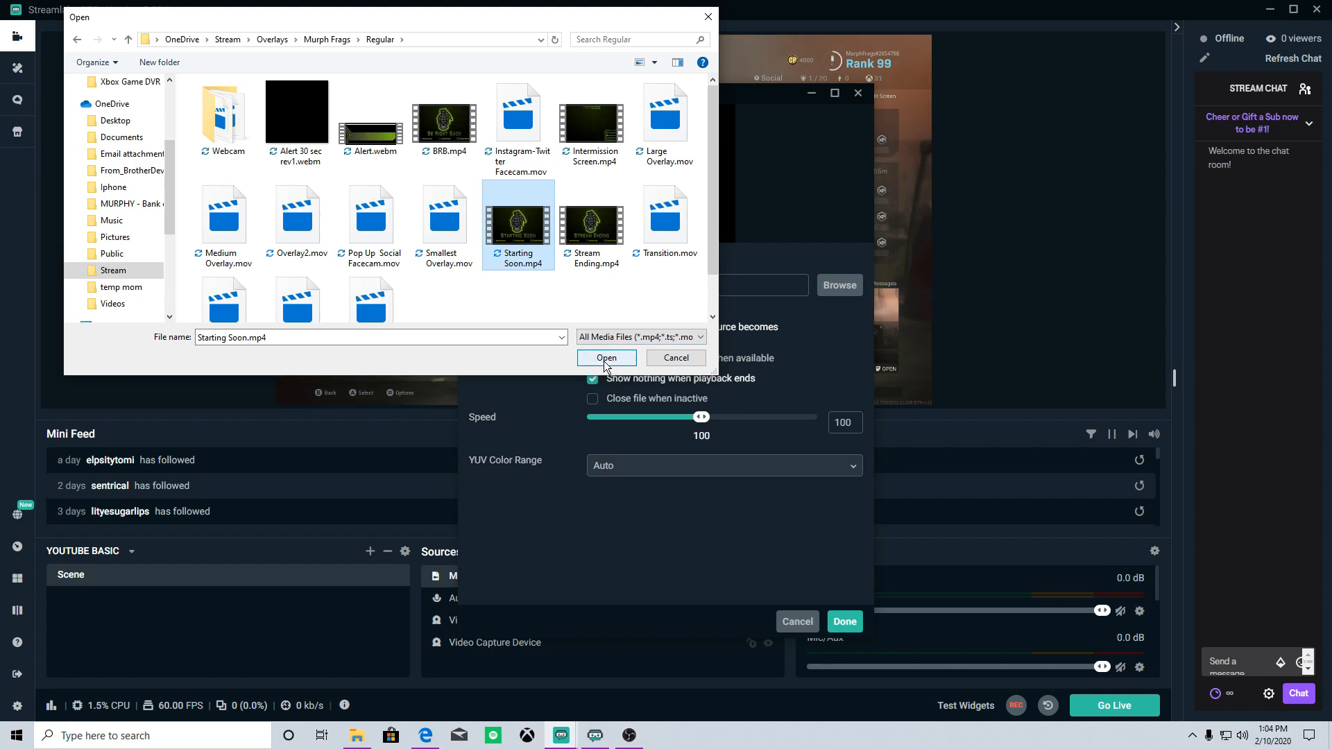
{"action": "left_click", "coordinate": [538, 294]}
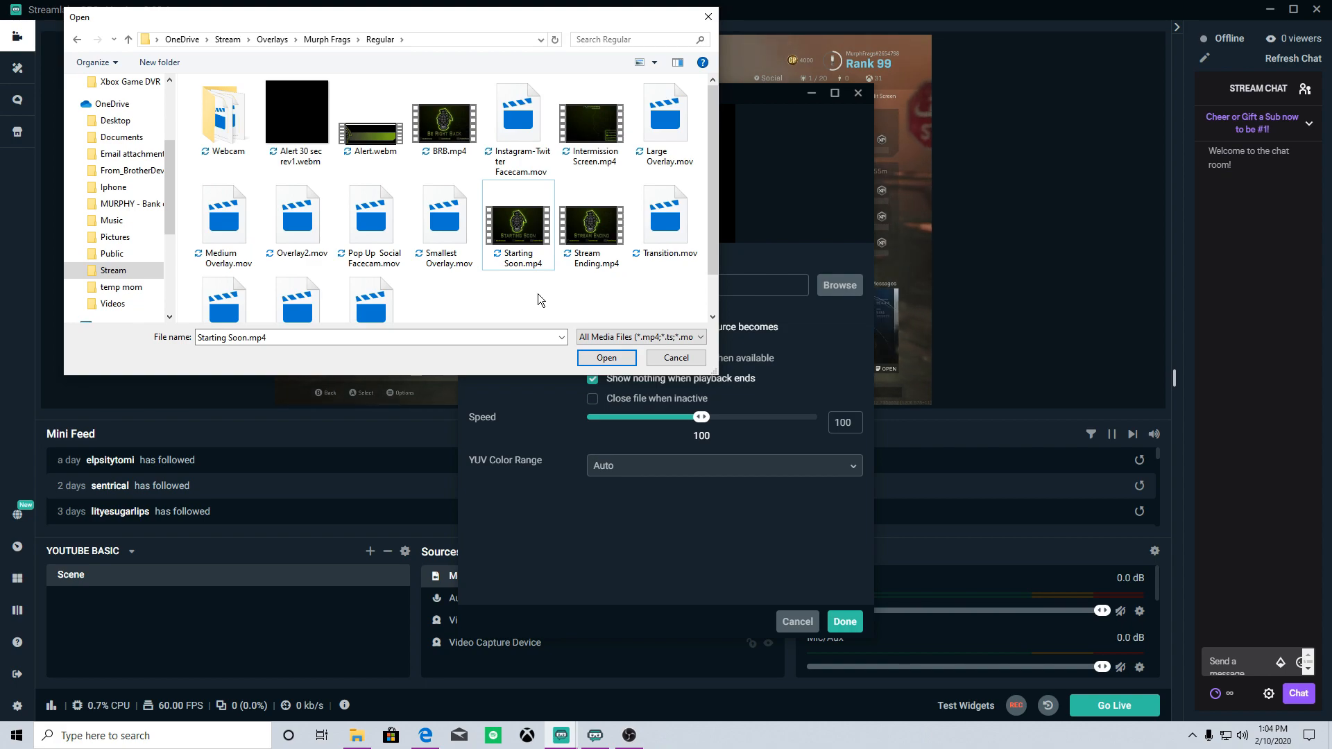
{"action": "left_click", "coordinate": [675, 357]}
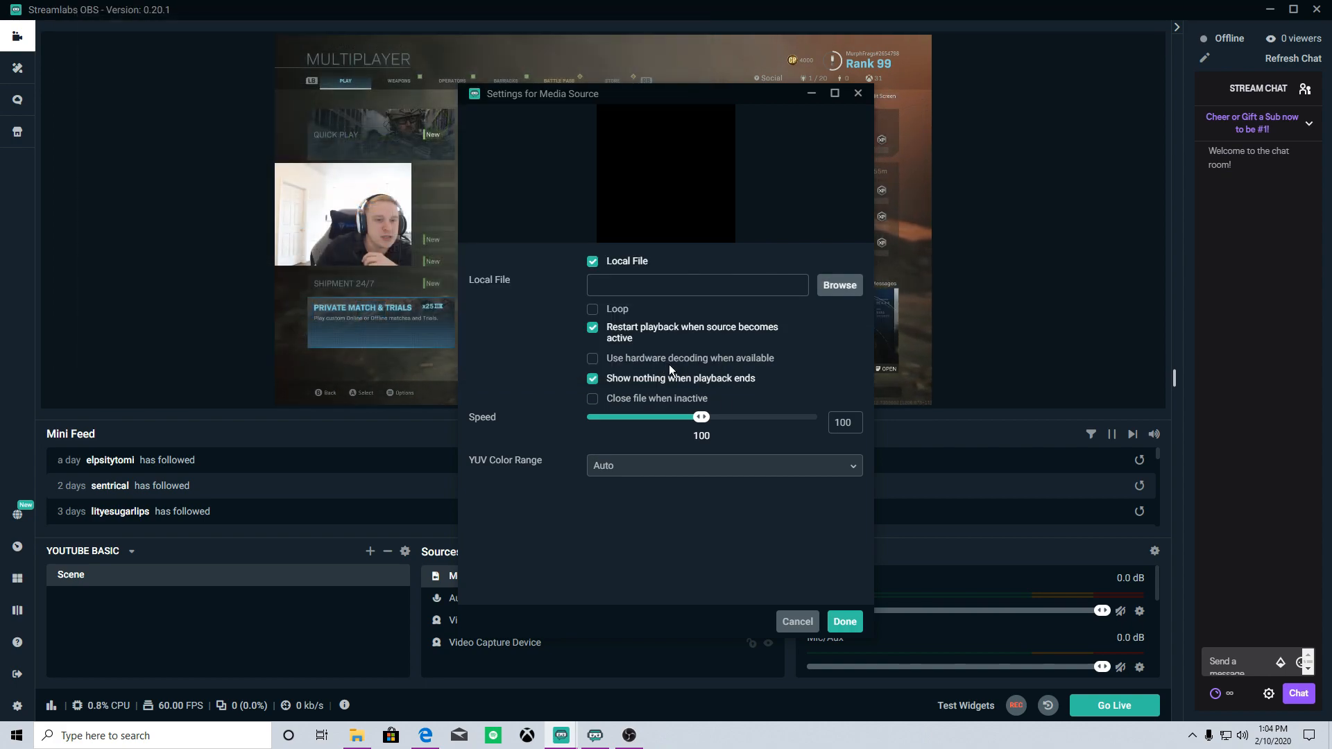
{"action": "left_click", "coordinate": [796, 621]}
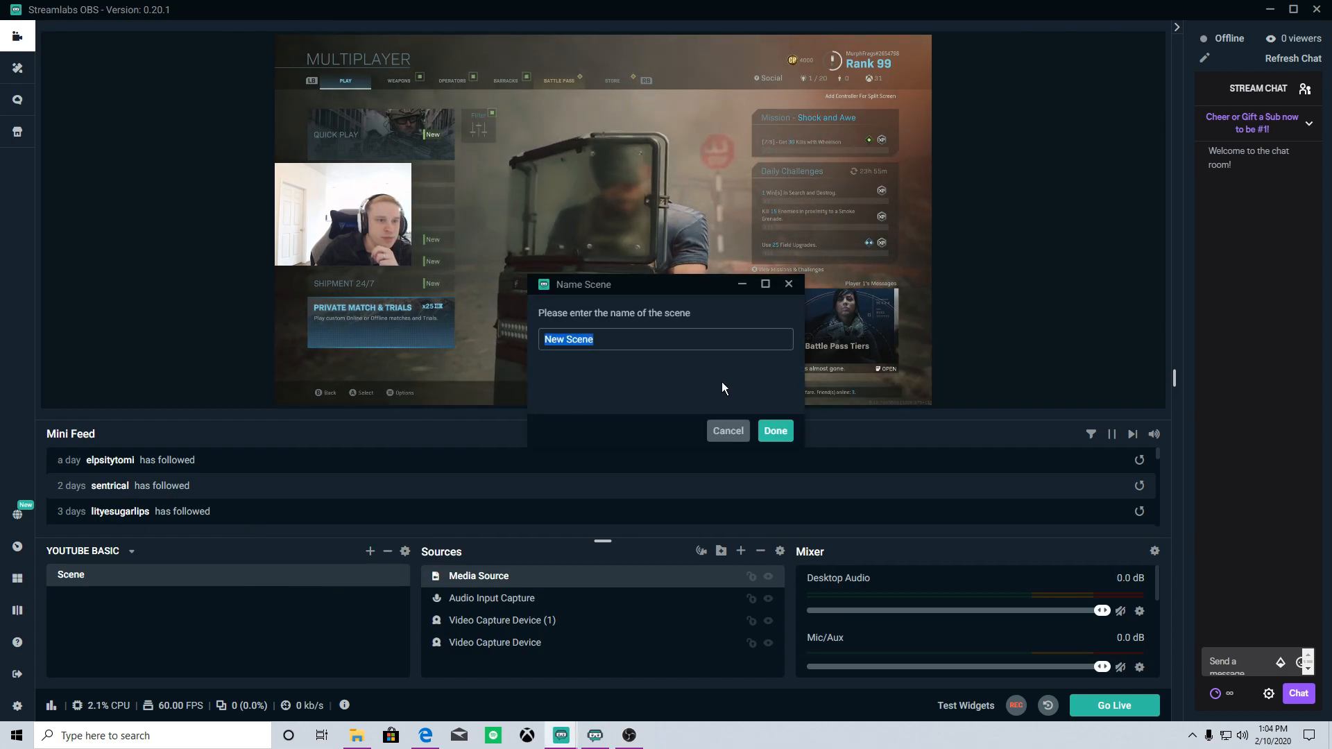
Create a scene named New Scene and move it above Scene in the scene list
{"action": "left_click", "coordinate": [776, 430]}
{"action": "left_click", "coordinate": [98, 575]}
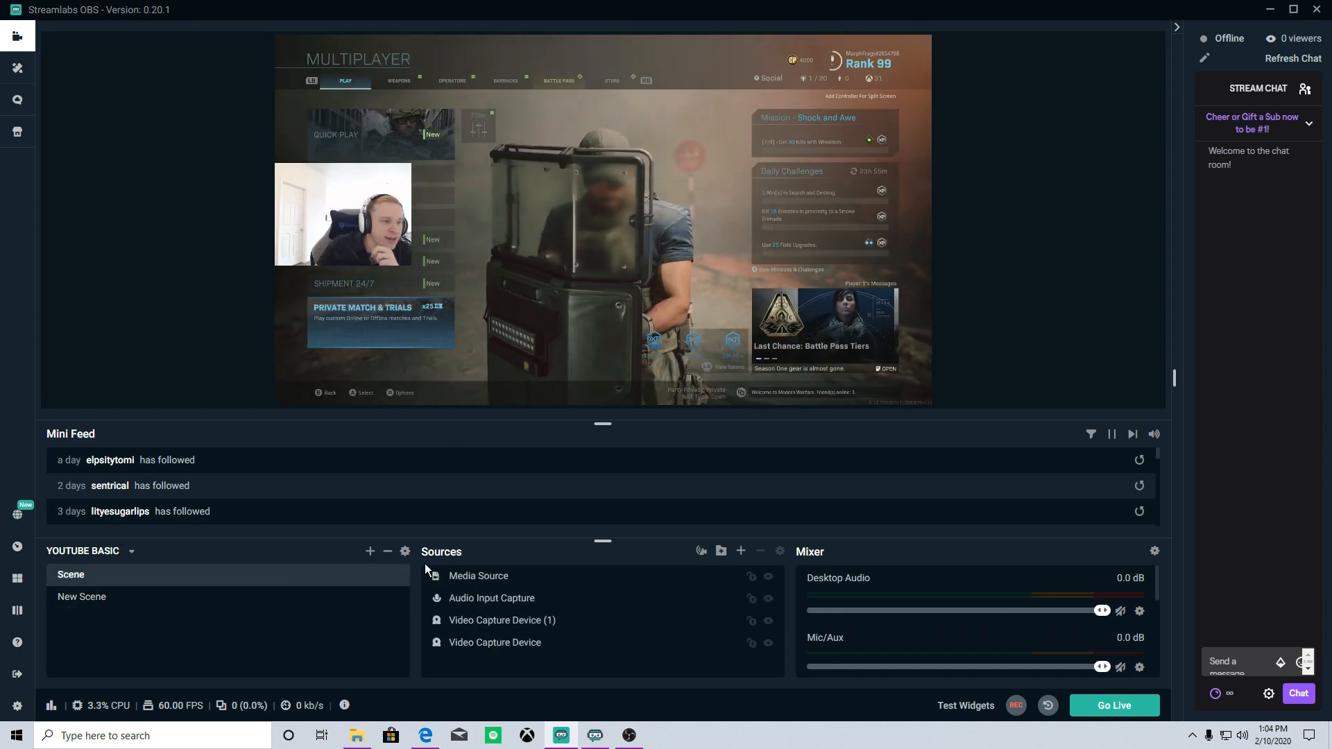
{"action": "left_click", "coordinate": [370, 550]}
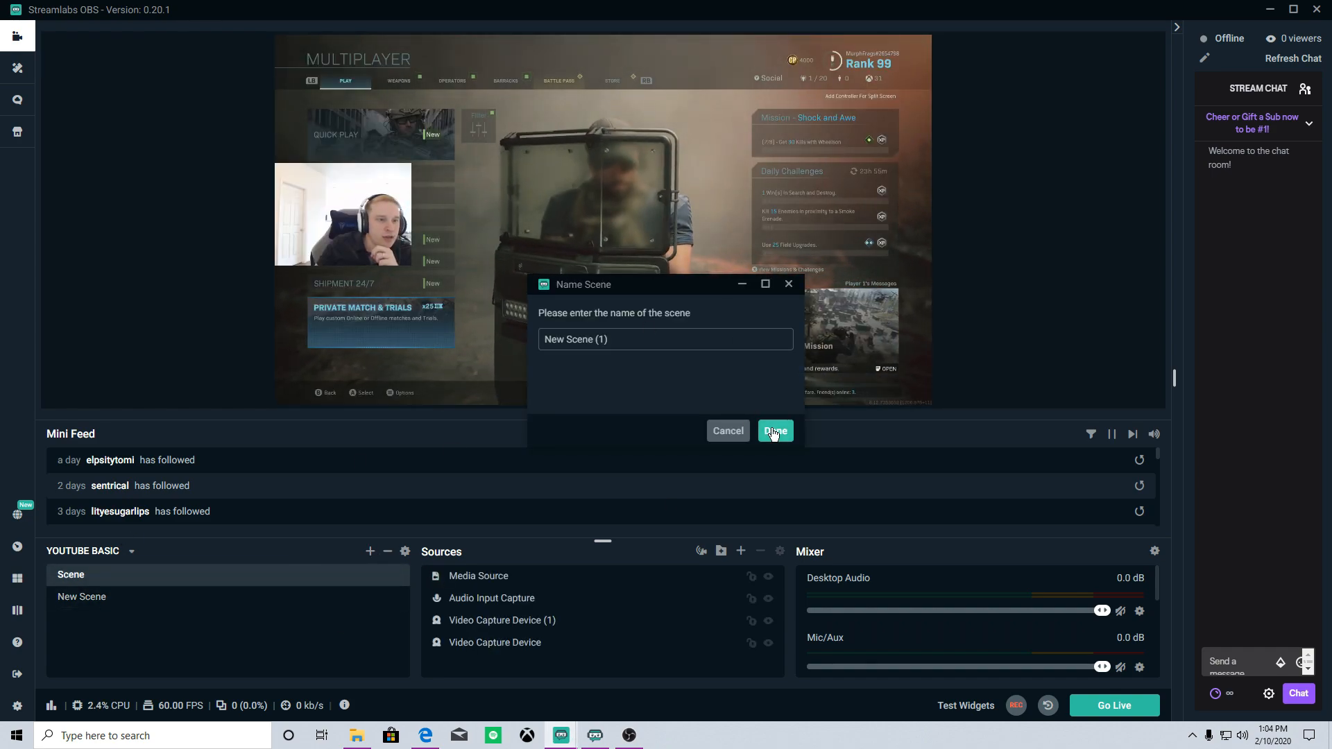
{"action": "left_click", "coordinate": [728, 430]}
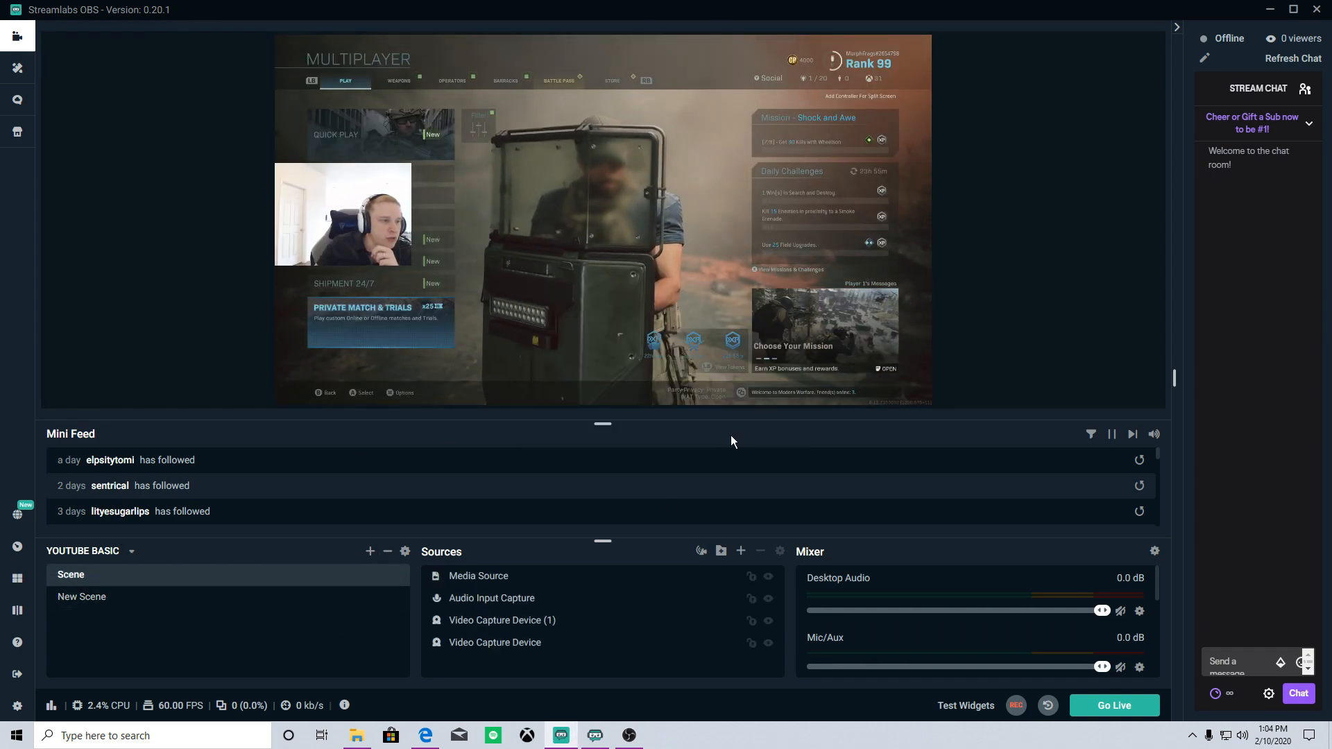
{"action": "left_click", "coordinate": [232, 599]}
{"action": "left_click_drag", "start_coordinate": [214, 587], "coordinate": [216, 574]}
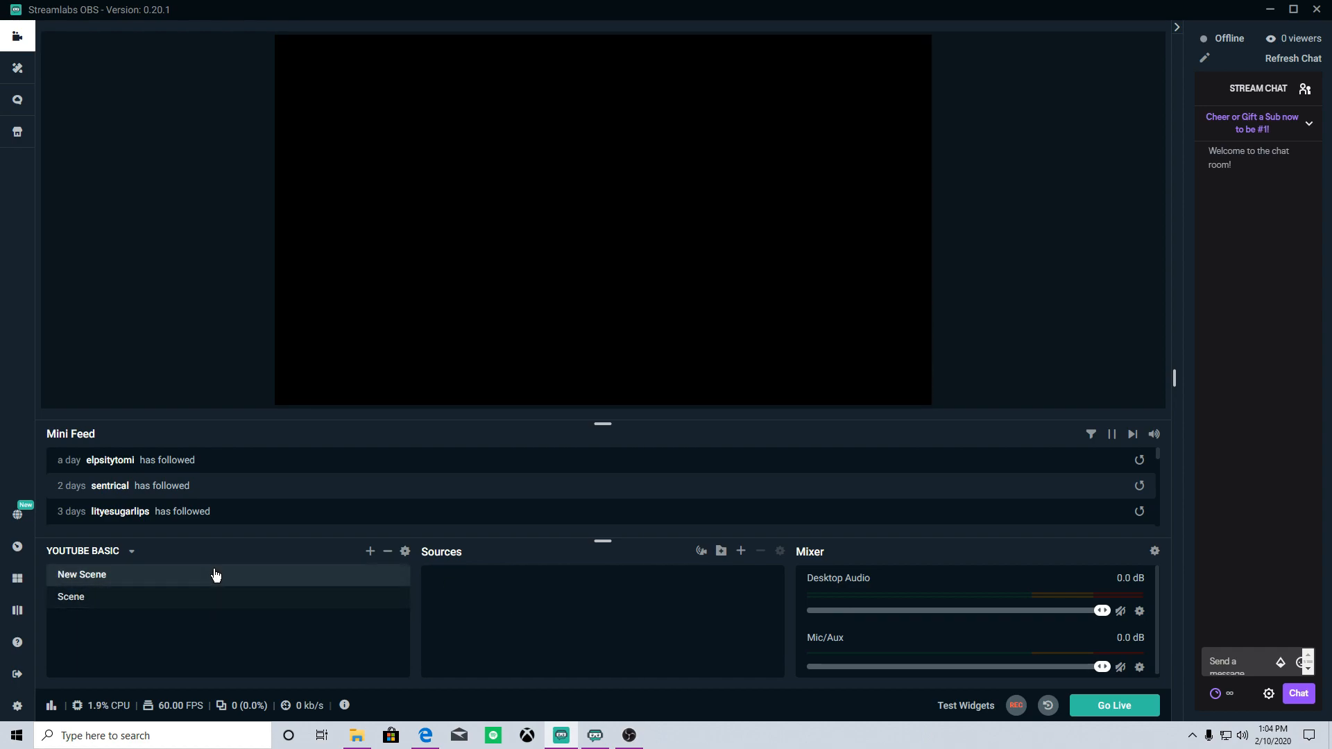
Add the existing Media Source to New Scene and bring up its settings
{"action": "left_click", "coordinate": [741, 550]}
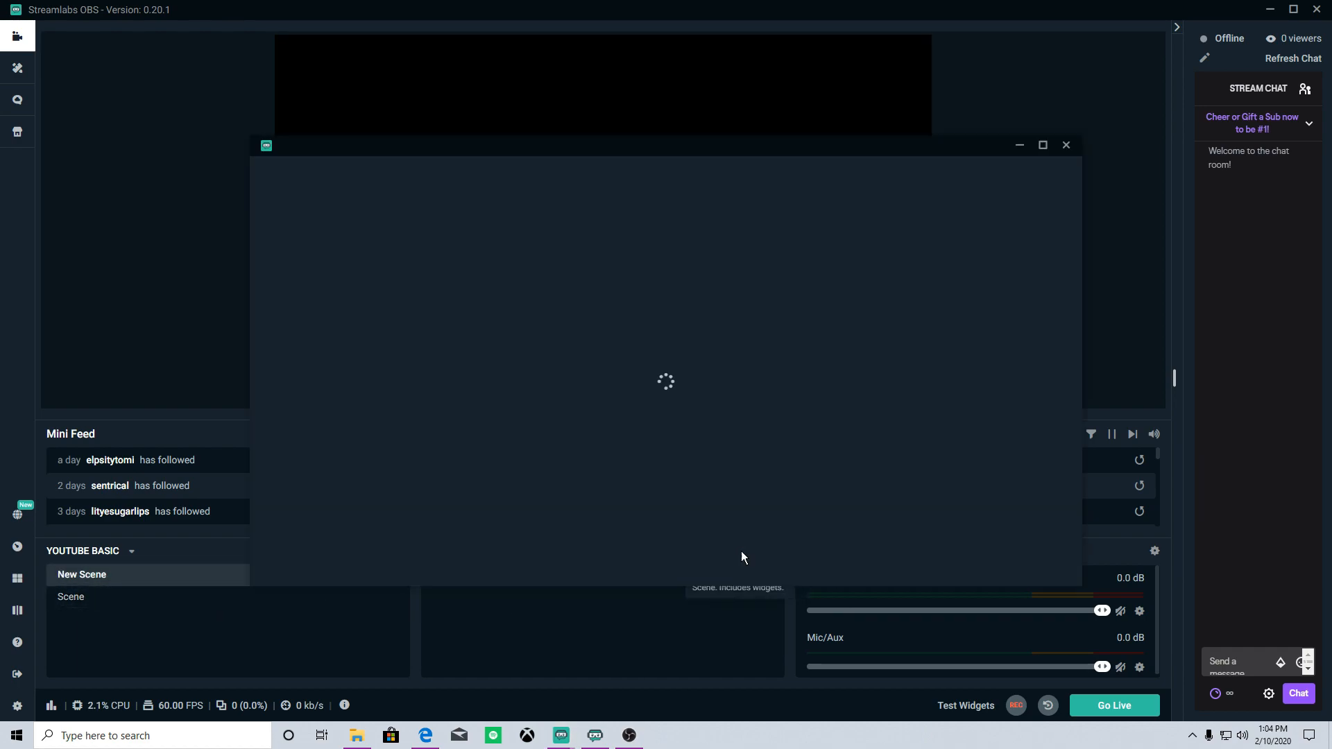
{"action": "left_click", "coordinate": [496, 378]}
{"action": "left_click", "coordinate": [1037, 567]}
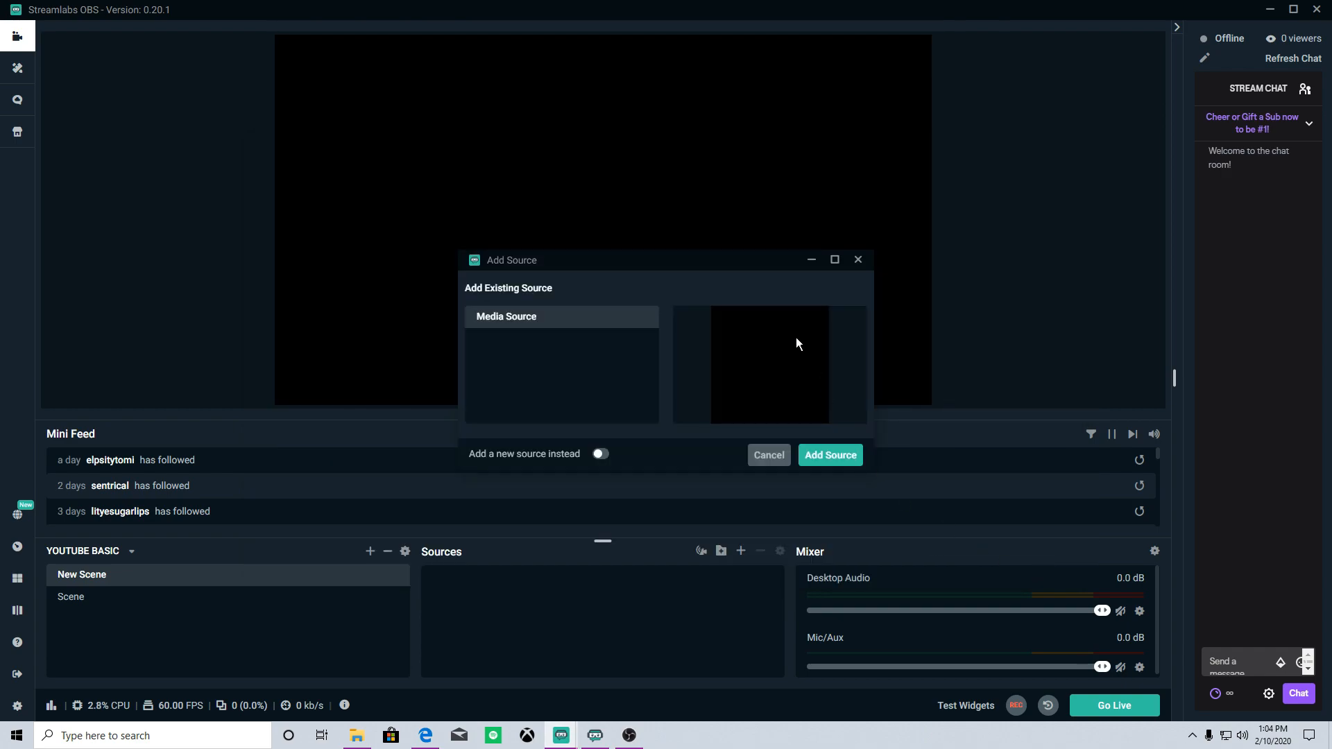
{"action": "left_click", "coordinate": [813, 454]}
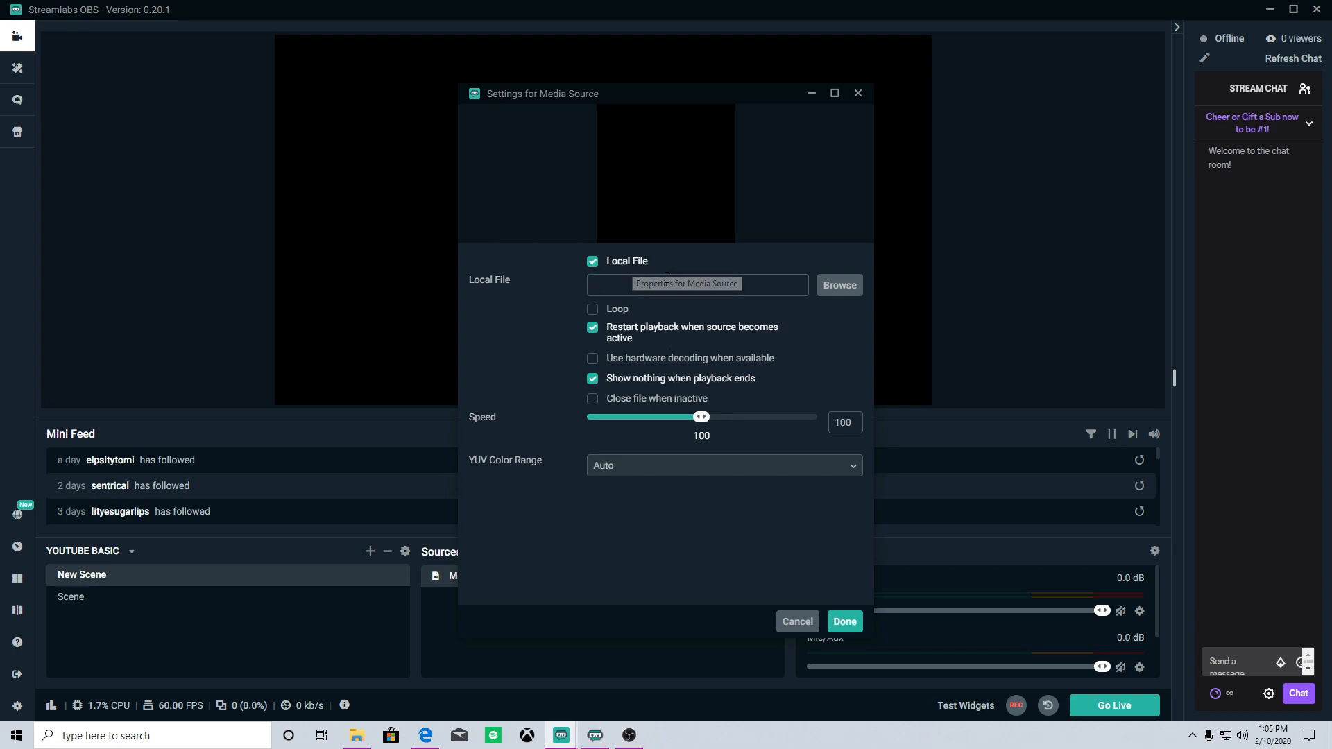
Load Starting Soon.mp4 from the Regular overlays folder as the Media Source's local file, and move the settings window off the preview
{"action": "left_click", "coordinate": [840, 285]}
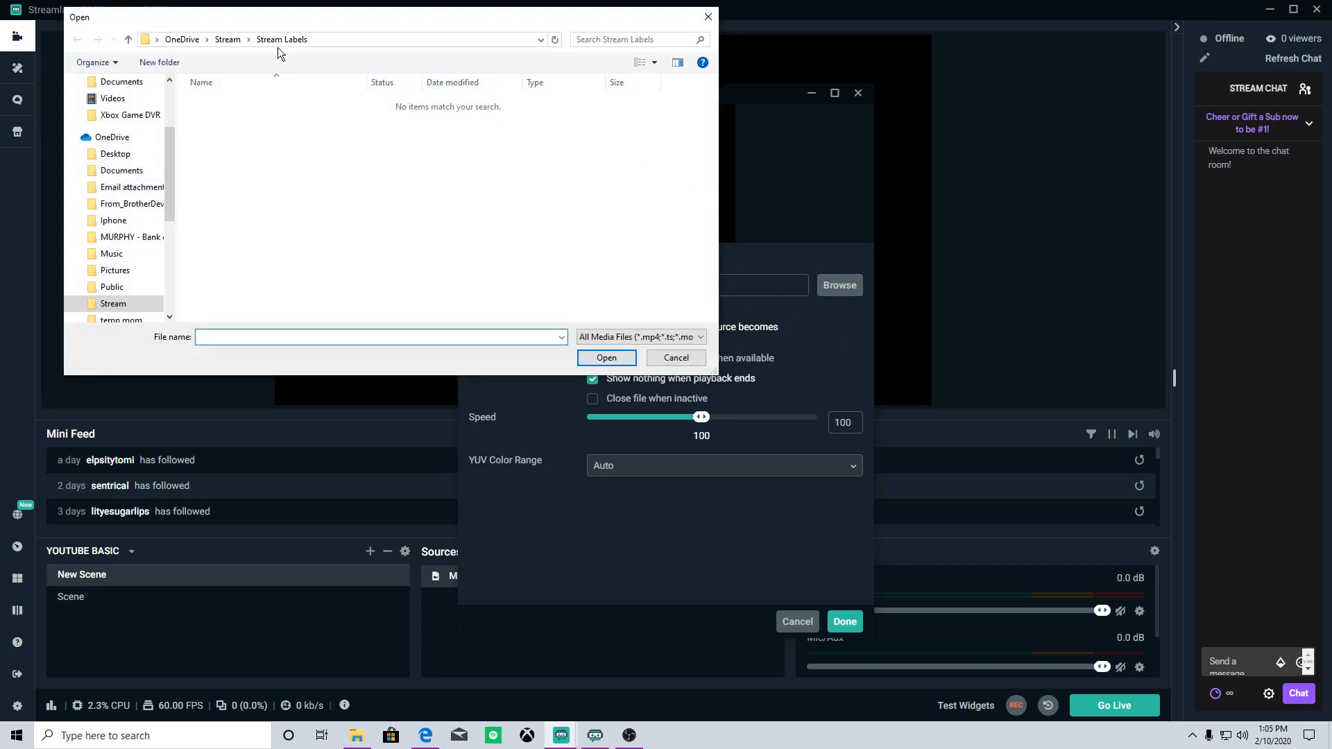
{"action": "left_click", "coordinate": [230, 41]}
{"action": "double_click", "coordinate": [237, 104]}
{"action": "double_click", "coordinate": [238, 104]}
{"action": "double_click", "coordinate": [236, 118]}
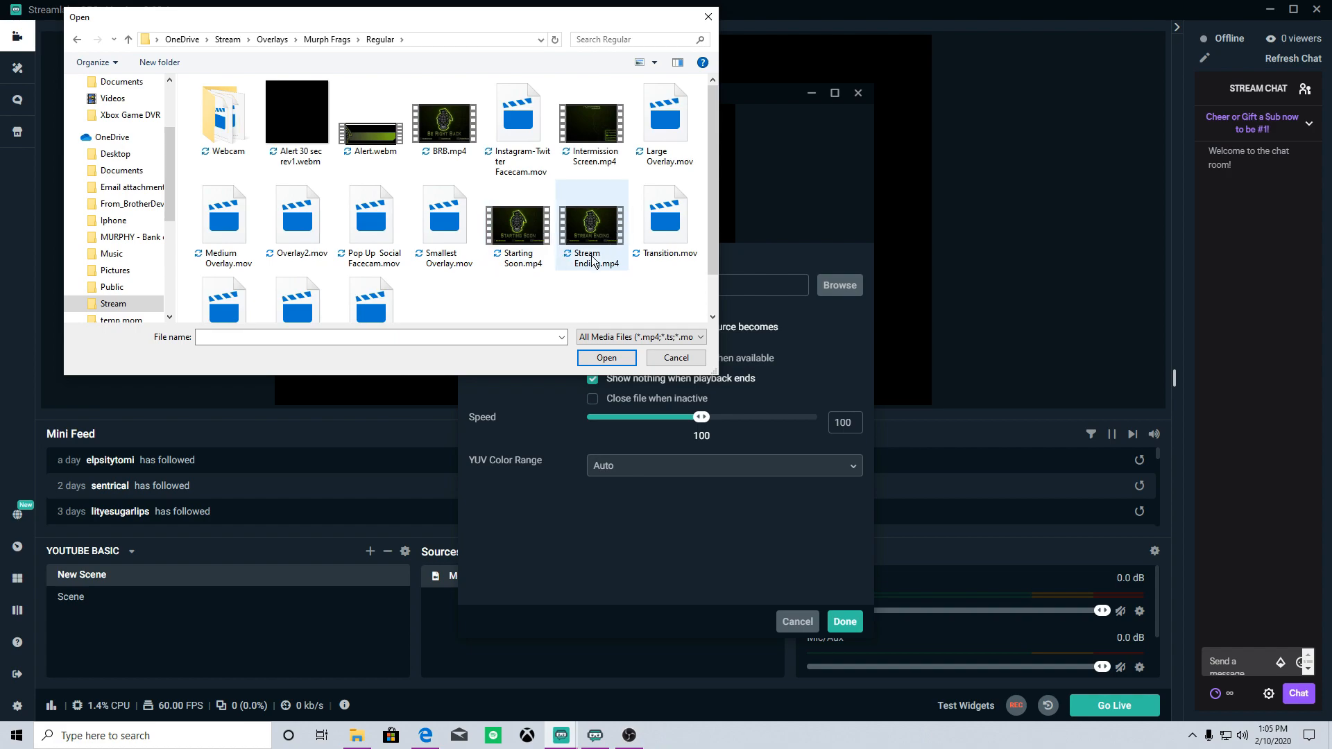
{"action": "scroll", "coordinate": [534, 262], "scroll_direction": "down", "scroll_amount": 1}
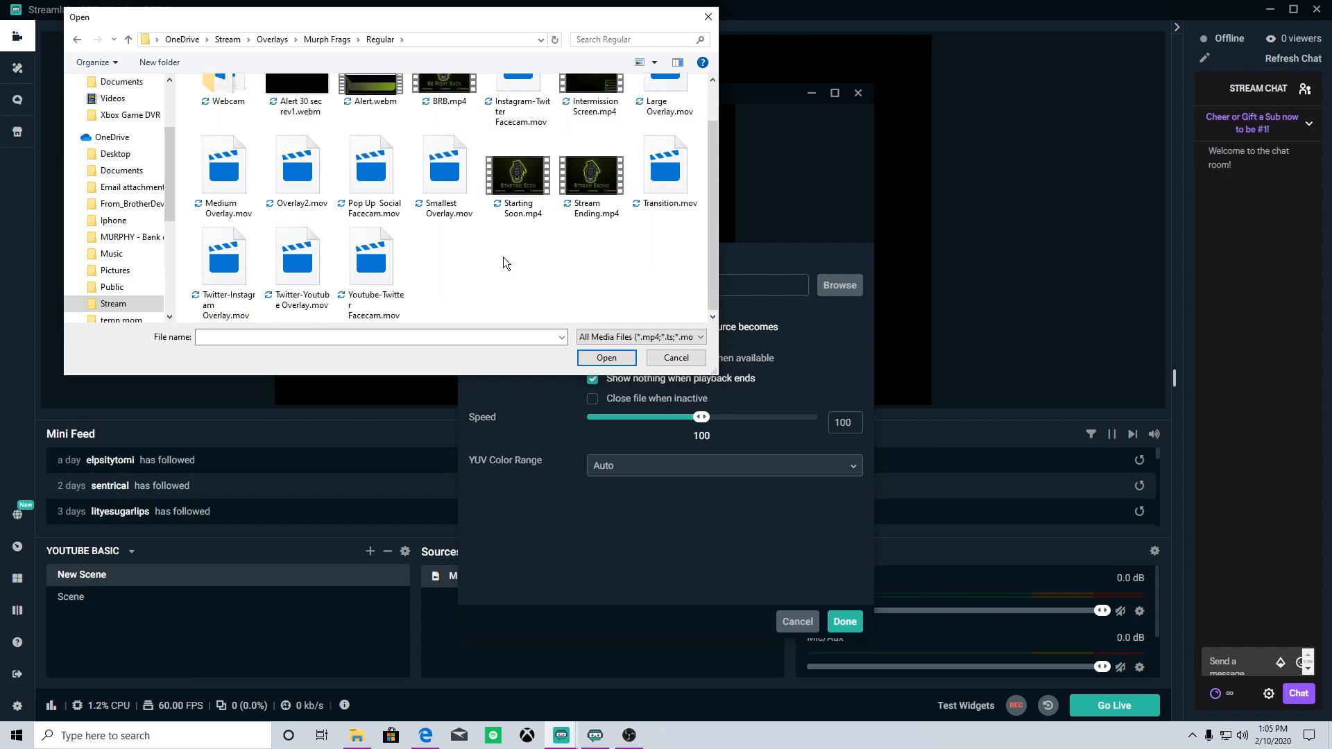
{"action": "scroll", "coordinate": [504, 258], "scroll_direction": "up", "scroll_amount": 1}
{"action": "left_click", "coordinate": [520, 265]}
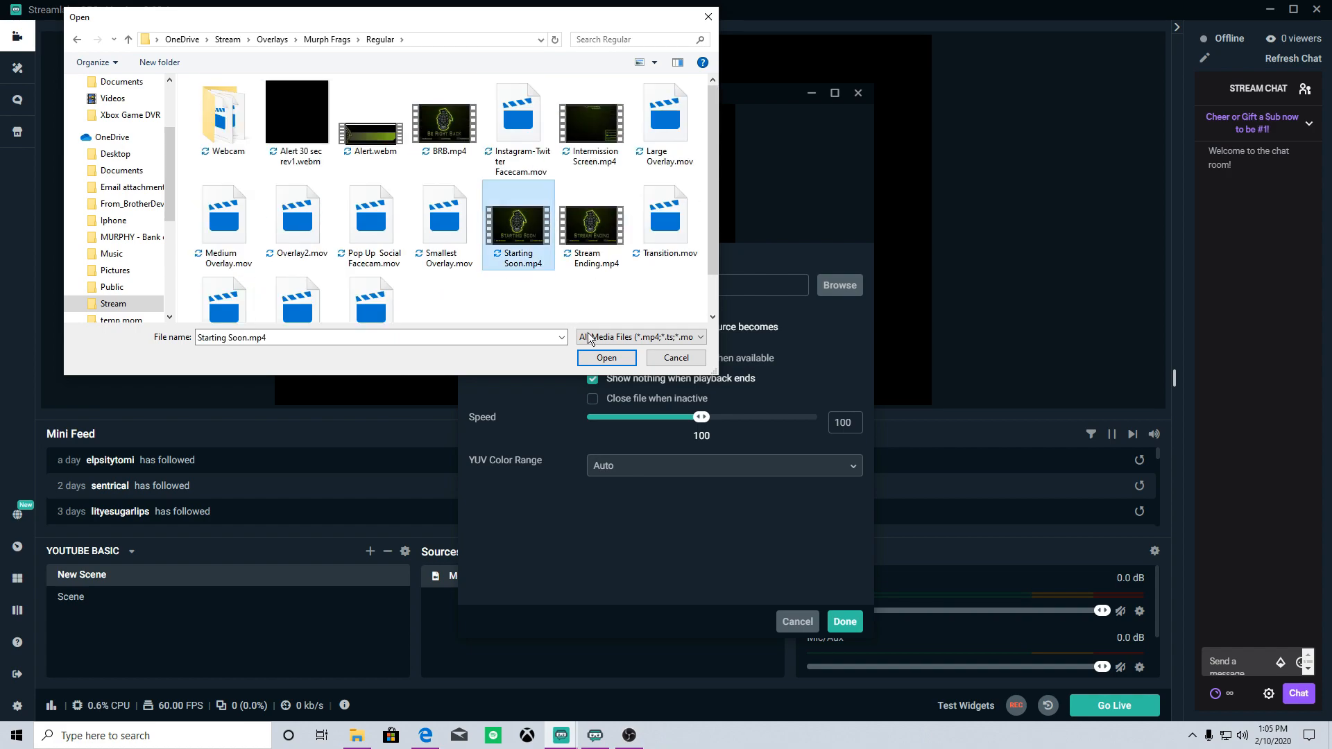
{"action": "left_click", "coordinate": [606, 358]}
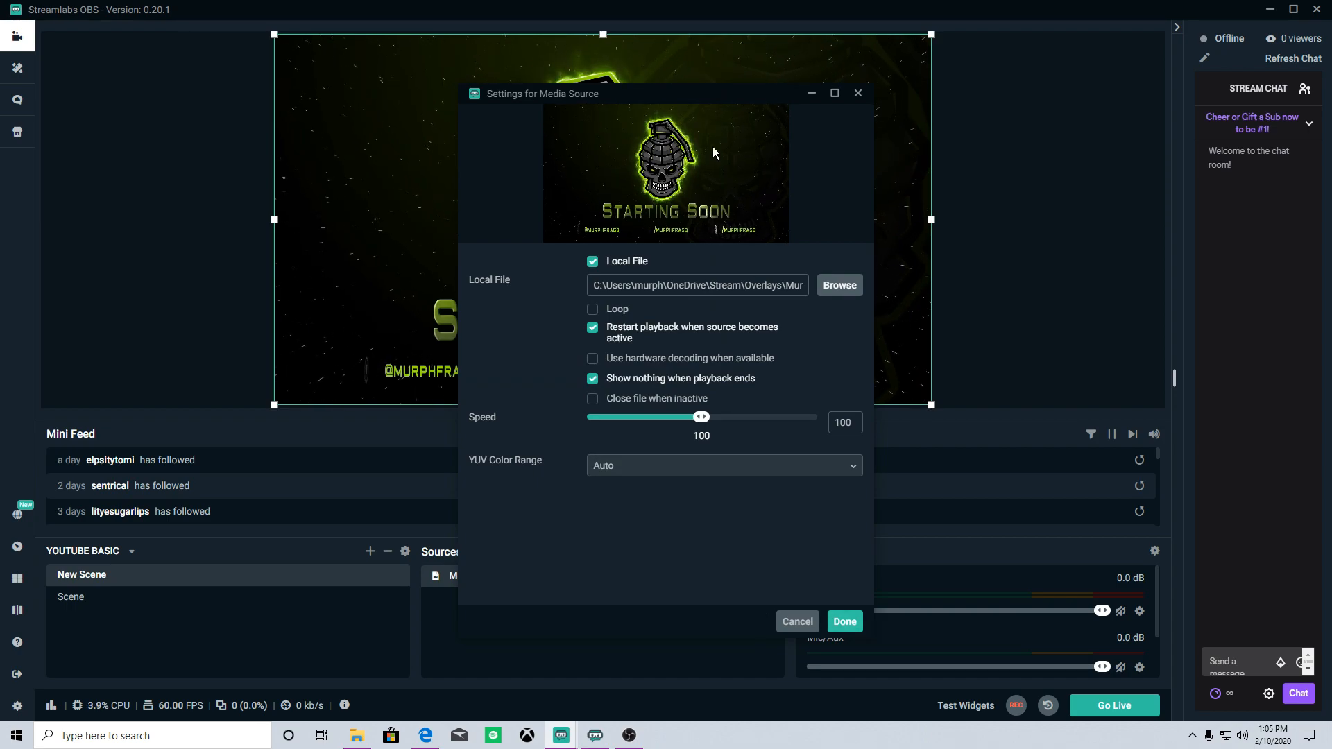
{"action": "left_click_drag", "start_coordinate": [680, 93], "coordinate": [1137, 106]}
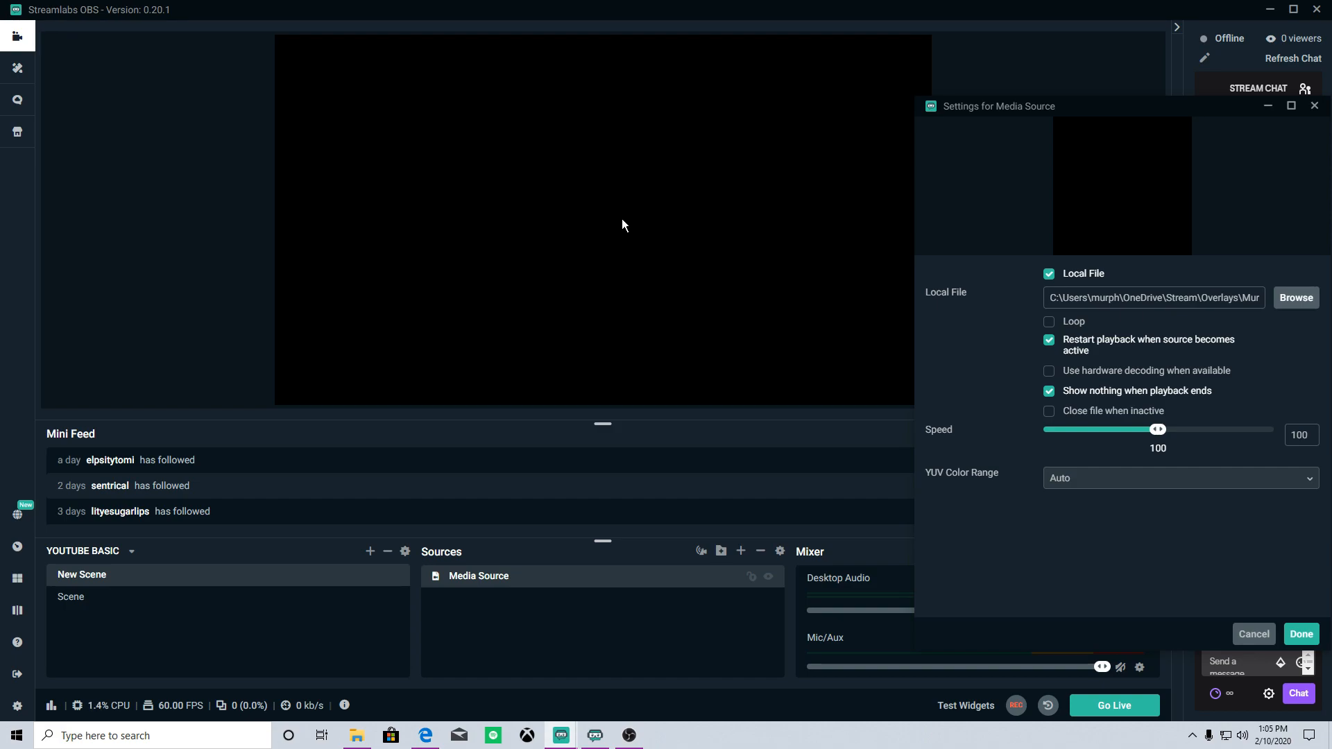
Turn on looping for New Scene's Media Source, try the playback speed slider but leave it at 100, and accept the settings
{"action": "left_click", "coordinate": [1049, 322]}
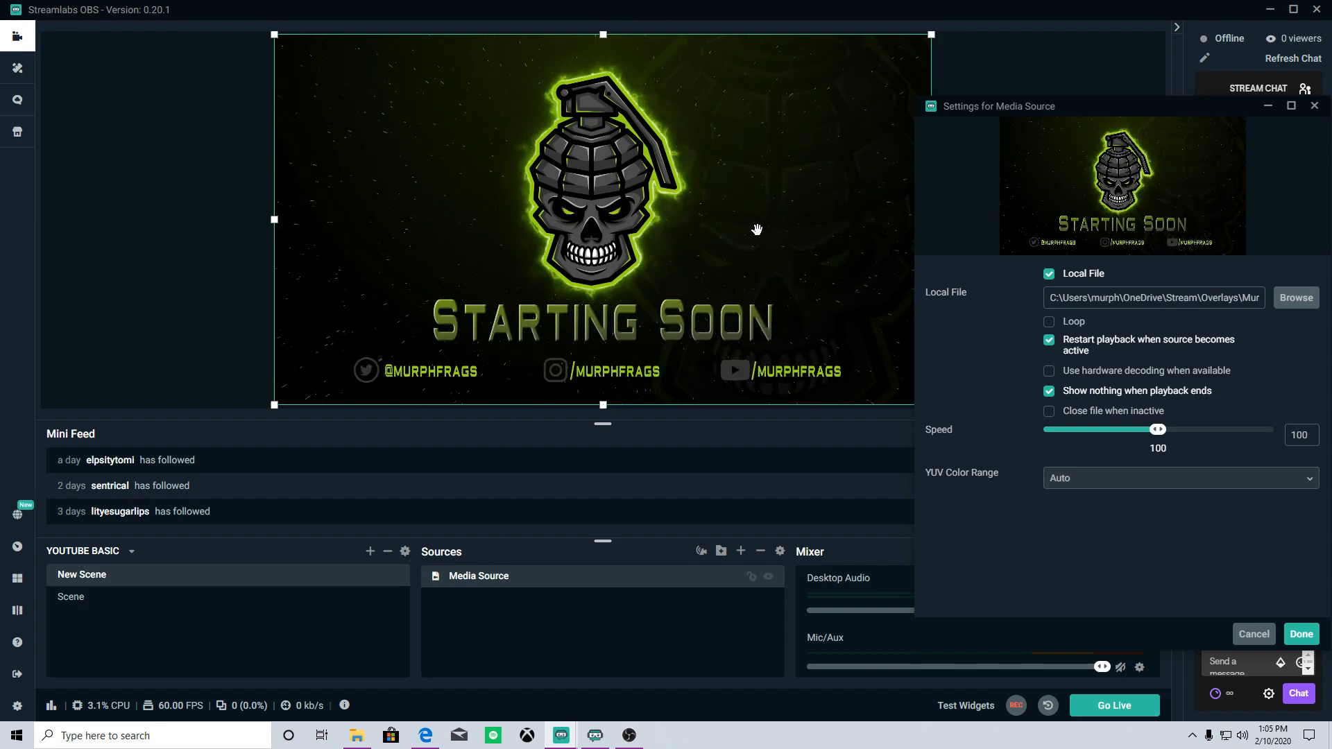
{"action": "left_click", "coordinate": [1049, 322]}
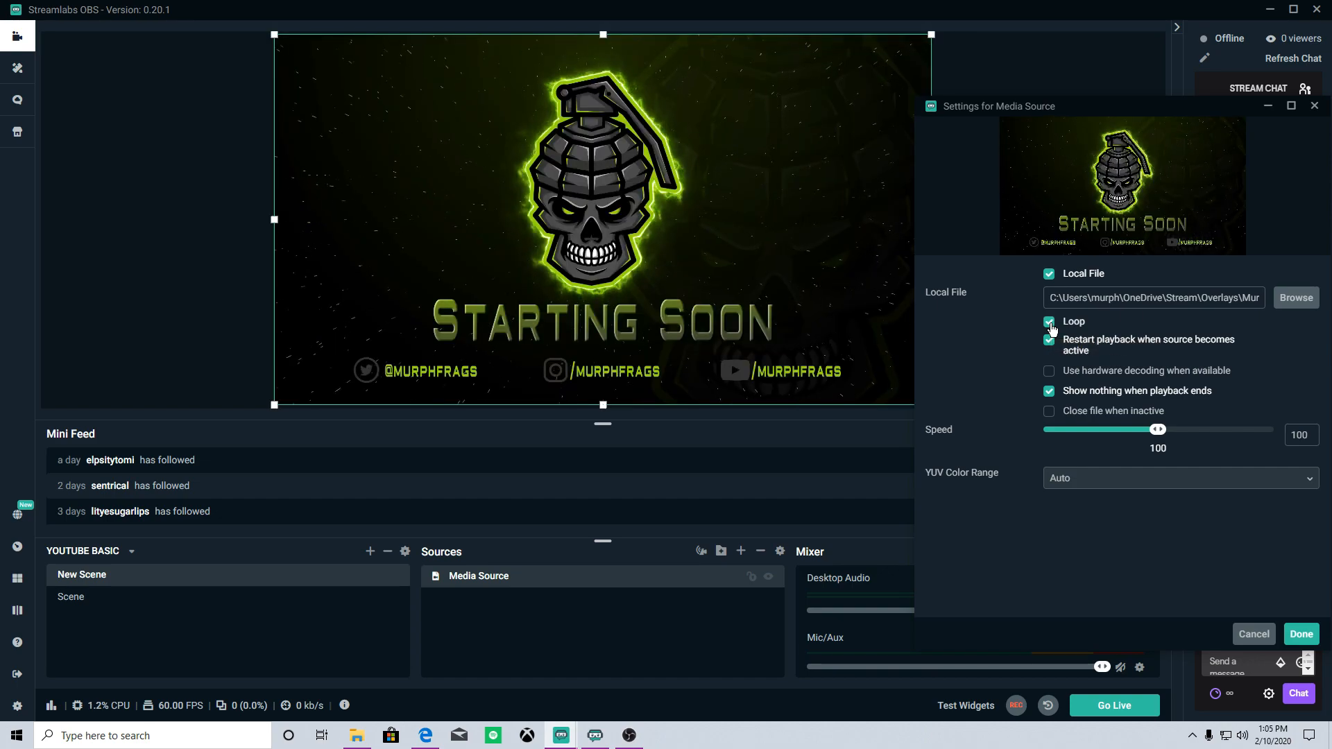
{"action": "left_click_drag", "start_coordinate": [1157, 430], "coordinate": [1058, 439]}
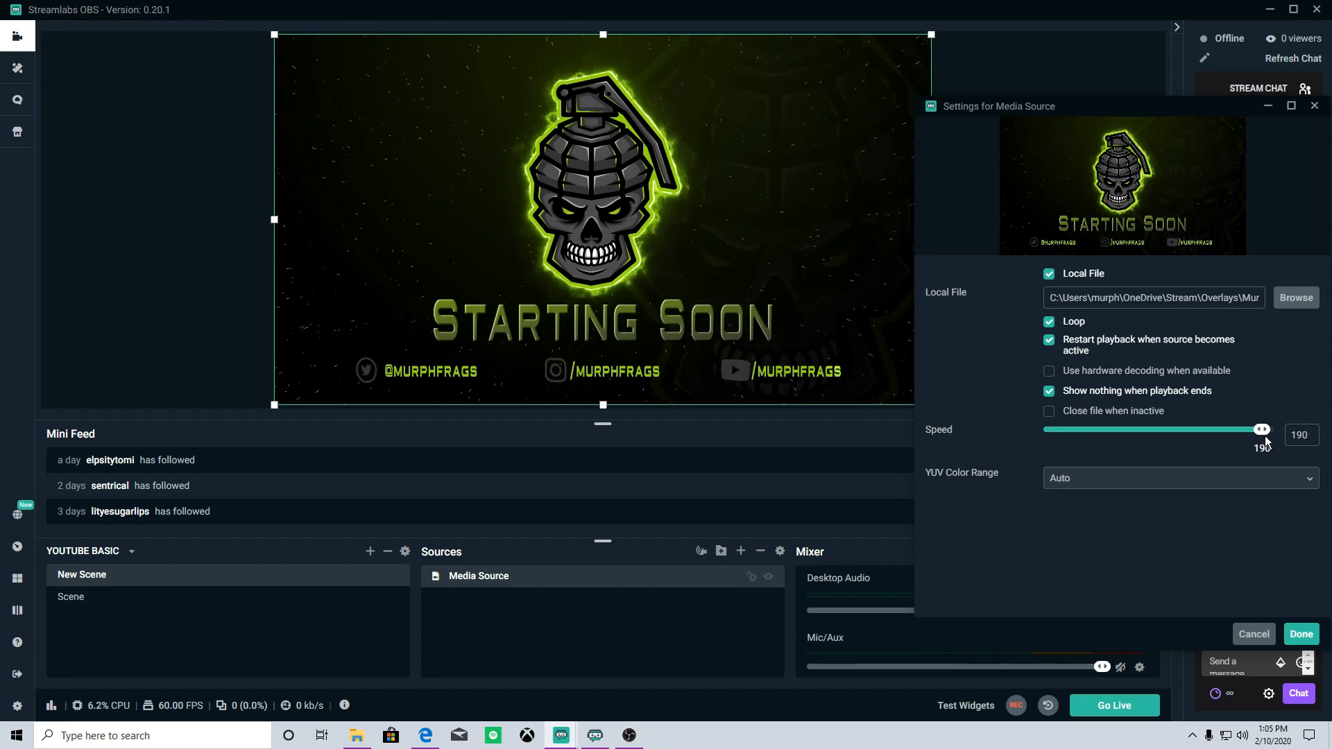
{"action": "left_click_drag", "start_coordinate": [1166, 440], "coordinate": [1164, 438]}
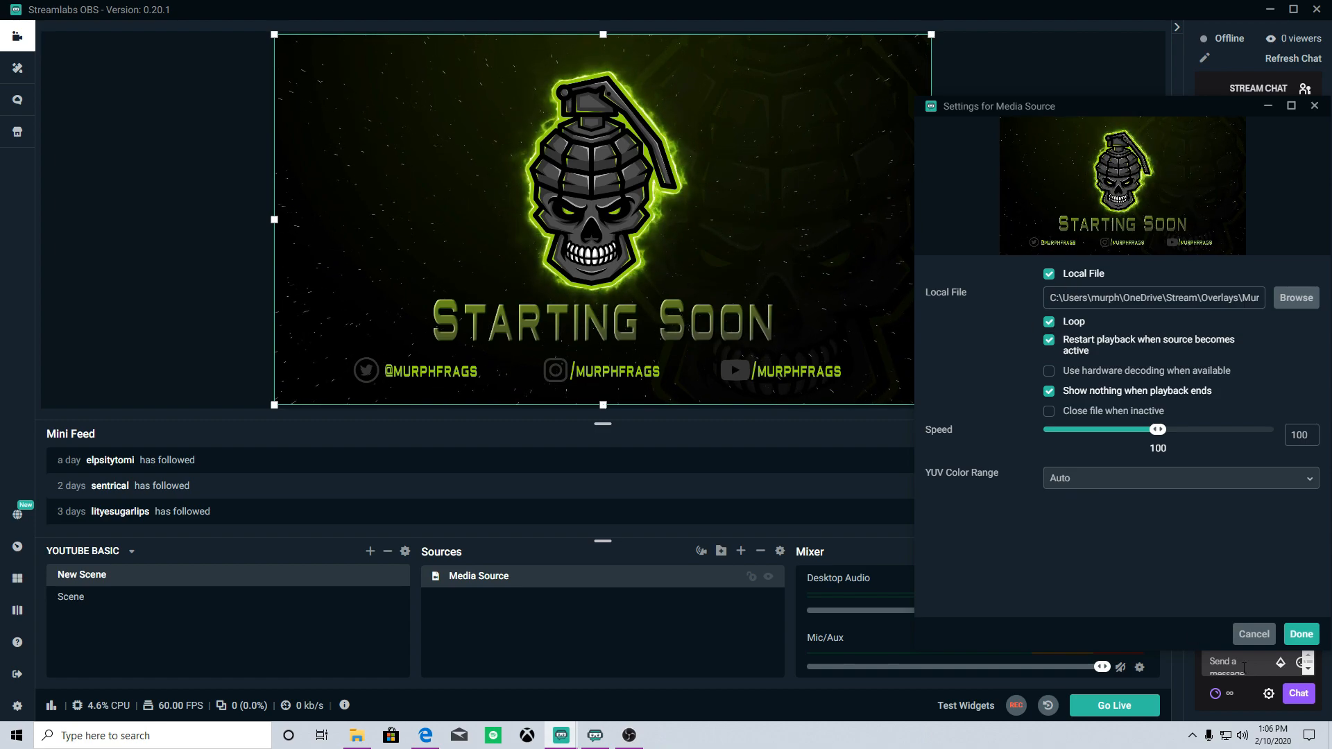
{"action": "left_click", "coordinate": [1296, 633]}
{"action": "left_click", "coordinate": [1082, 310]}
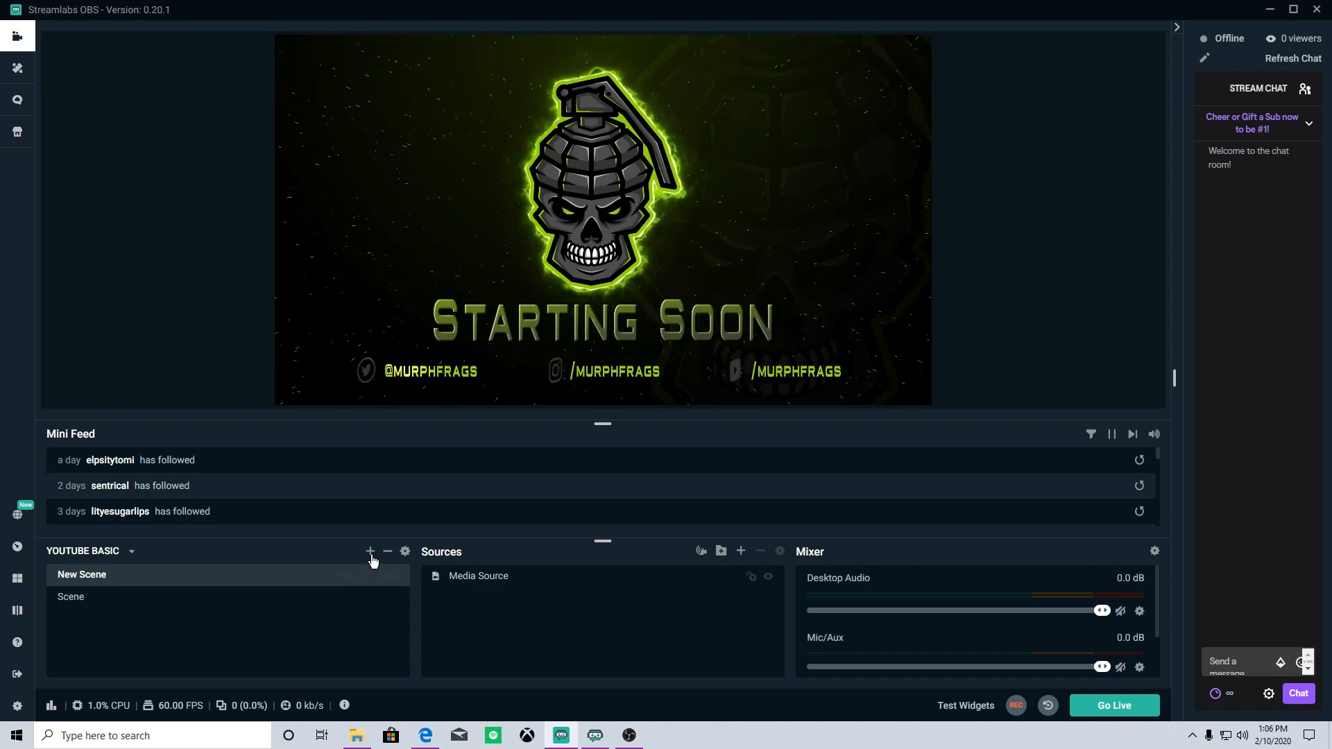
Add a new Media Source to the scene named Scene, keeping the default name Media Source (1)
{"action": "left_click", "coordinate": [108, 602]}
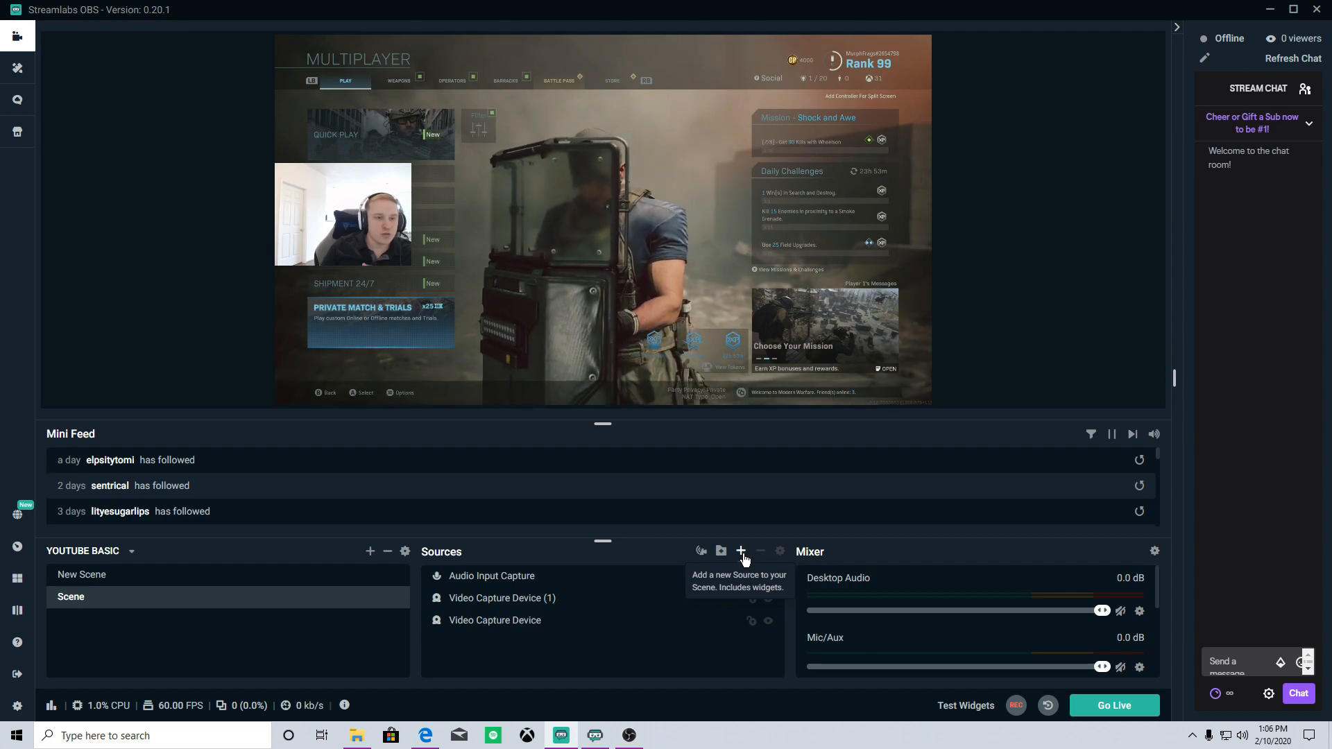
{"action": "left_click", "coordinate": [741, 552]}
{"action": "left_click", "coordinate": [553, 387]}
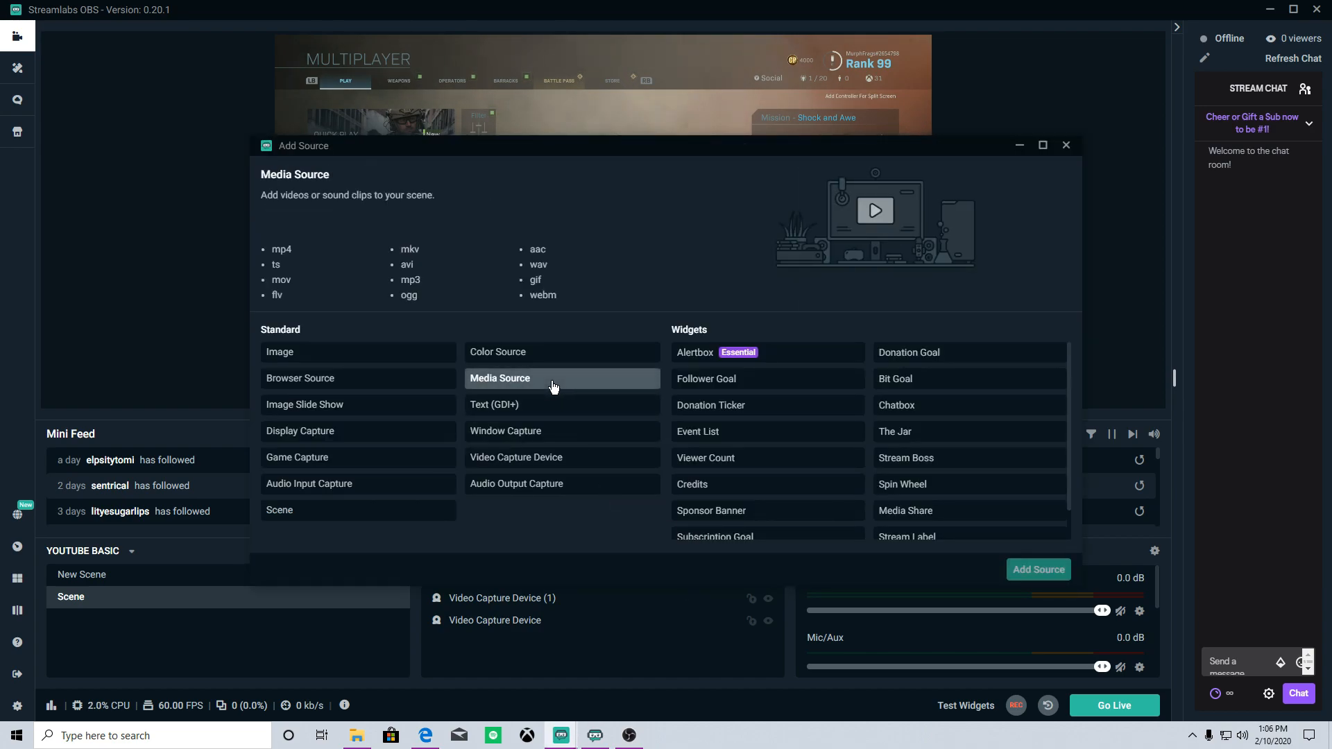
{"action": "left_click", "coordinate": [1040, 575]}
{"action": "left_click", "coordinate": [598, 453]}
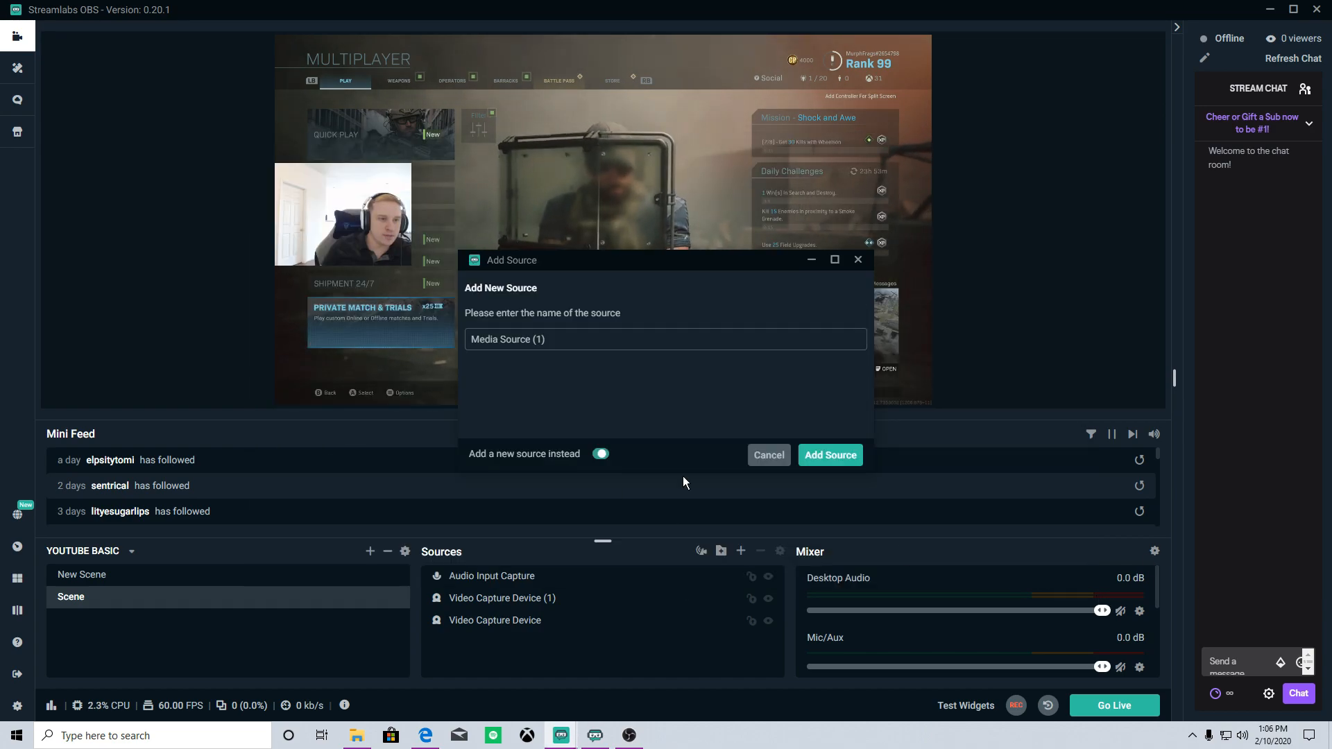
{"action": "left_click", "coordinate": [832, 452]}
Enable looping for Media Source (1) and load Basic Facecam.mov from the Webcam folder as its local file
{"action": "left_click", "coordinate": [599, 310]}
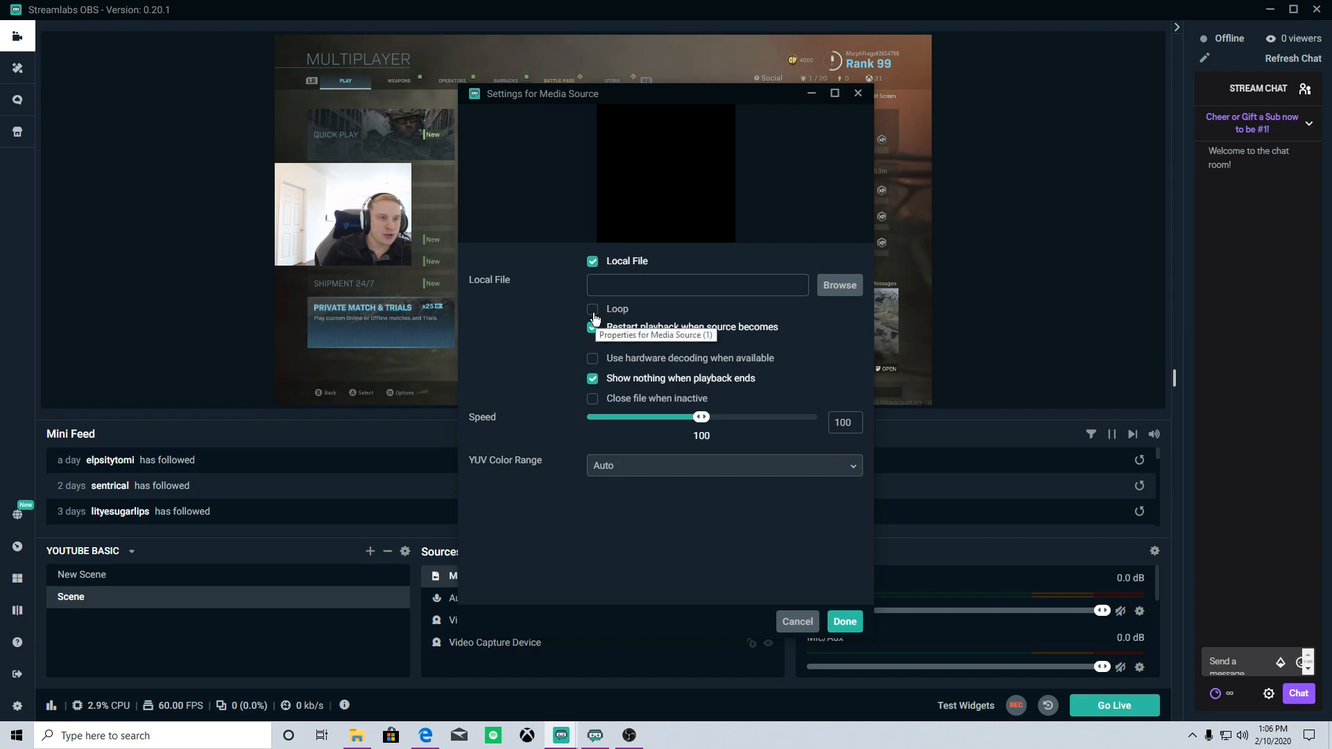
{"action": "left_click", "coordinate": [839, 286]}
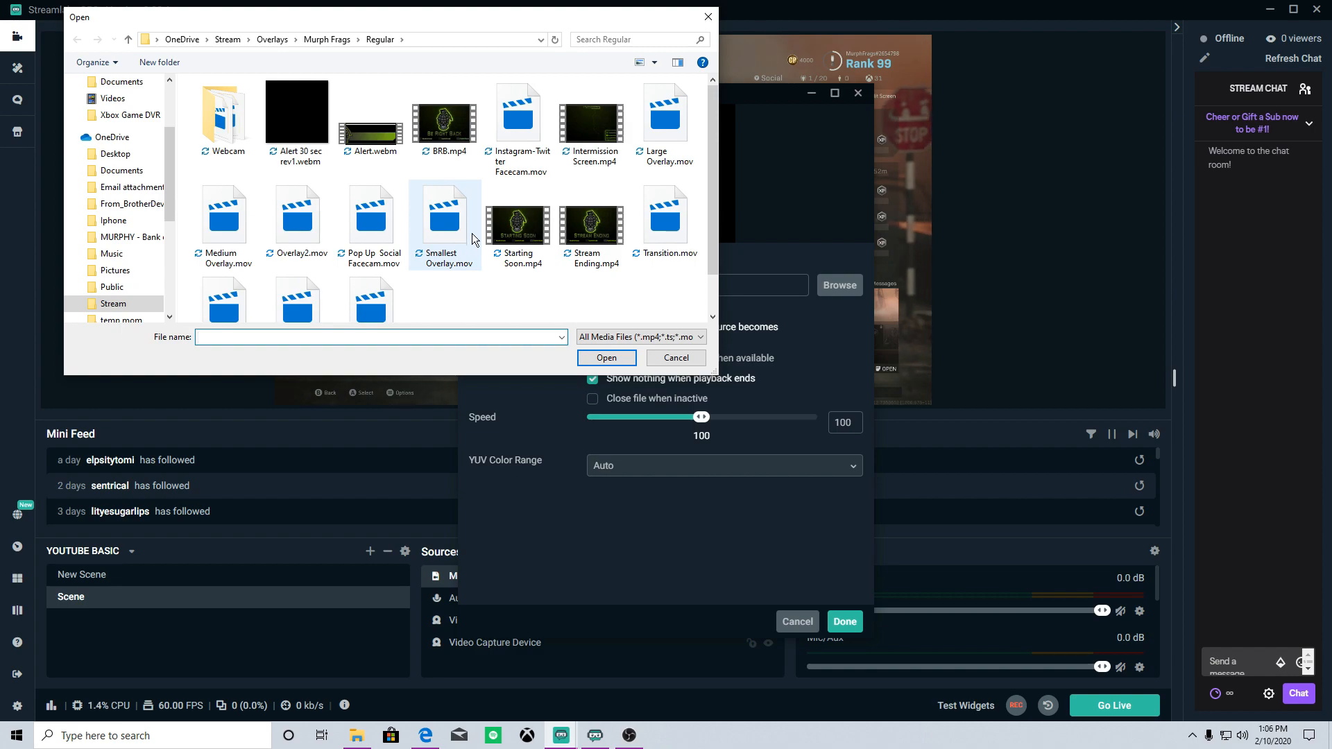
{"action": "scroll", "coordinate": [526, 284], "scroll_direction": "down", "scroll_amount": 1}
{"action": "scroll", "coordinate": [518, 288], "scroll_direction": "up", "scroll_amount": 1}
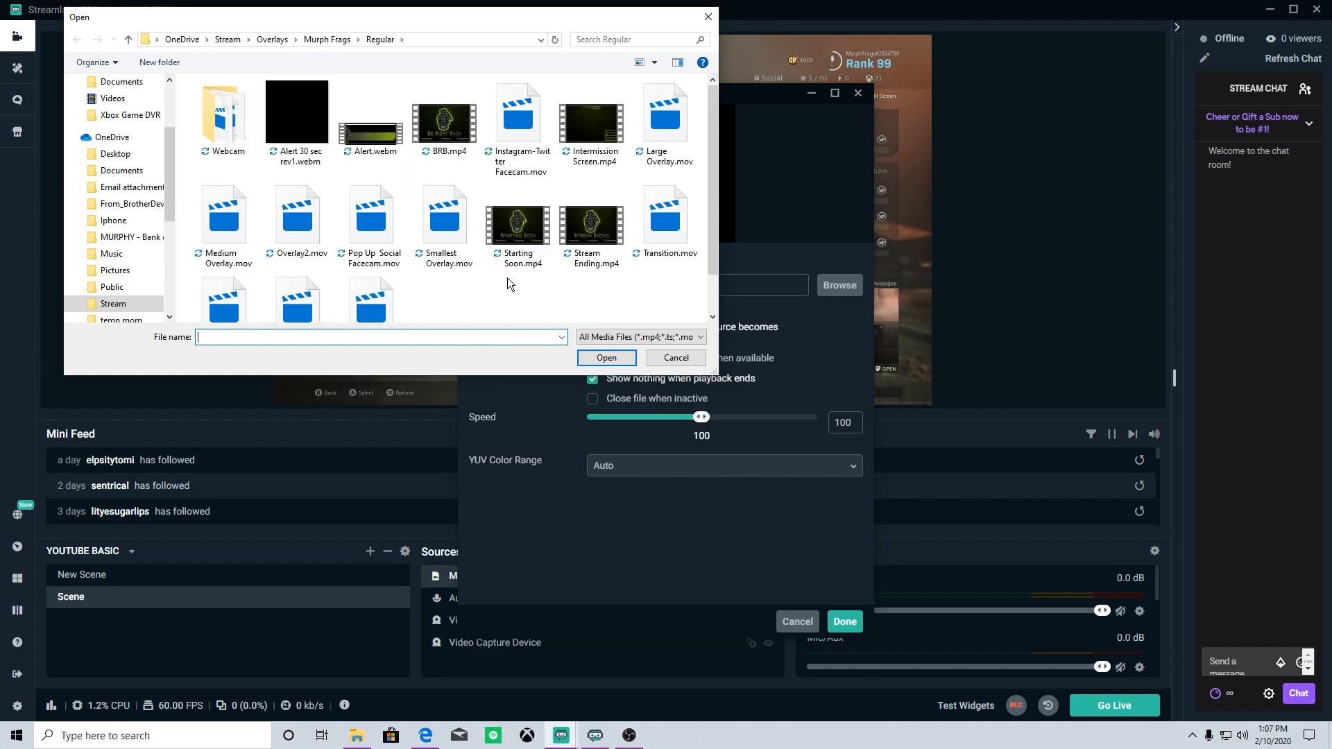
{"action": "double_click", "coordinate": [223, 118]}
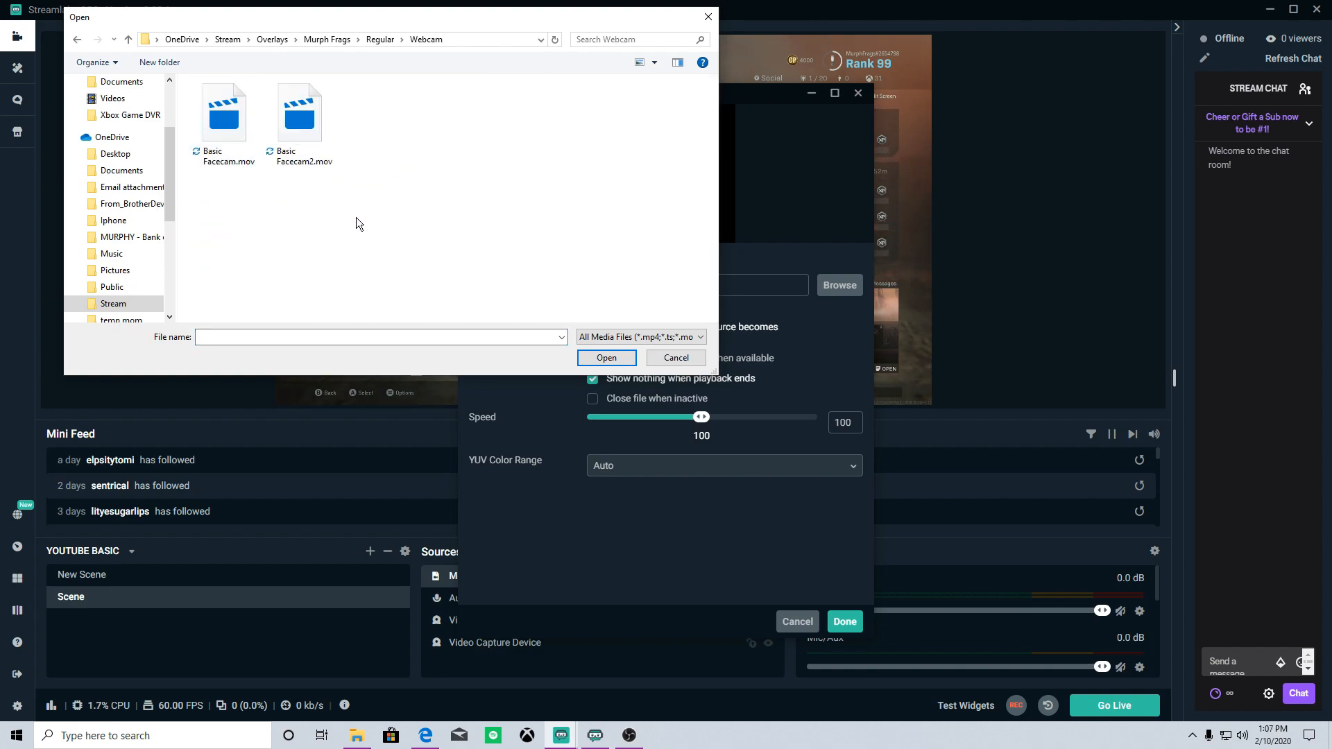
{"action": "left_click_drag", "start_coordinate": [238, 20], "coordinate": [846, 118]}
{"action": "left_click", "coordinate": [832, 244]}
{"action": "left_click", "coordinate": [1214, 454]}
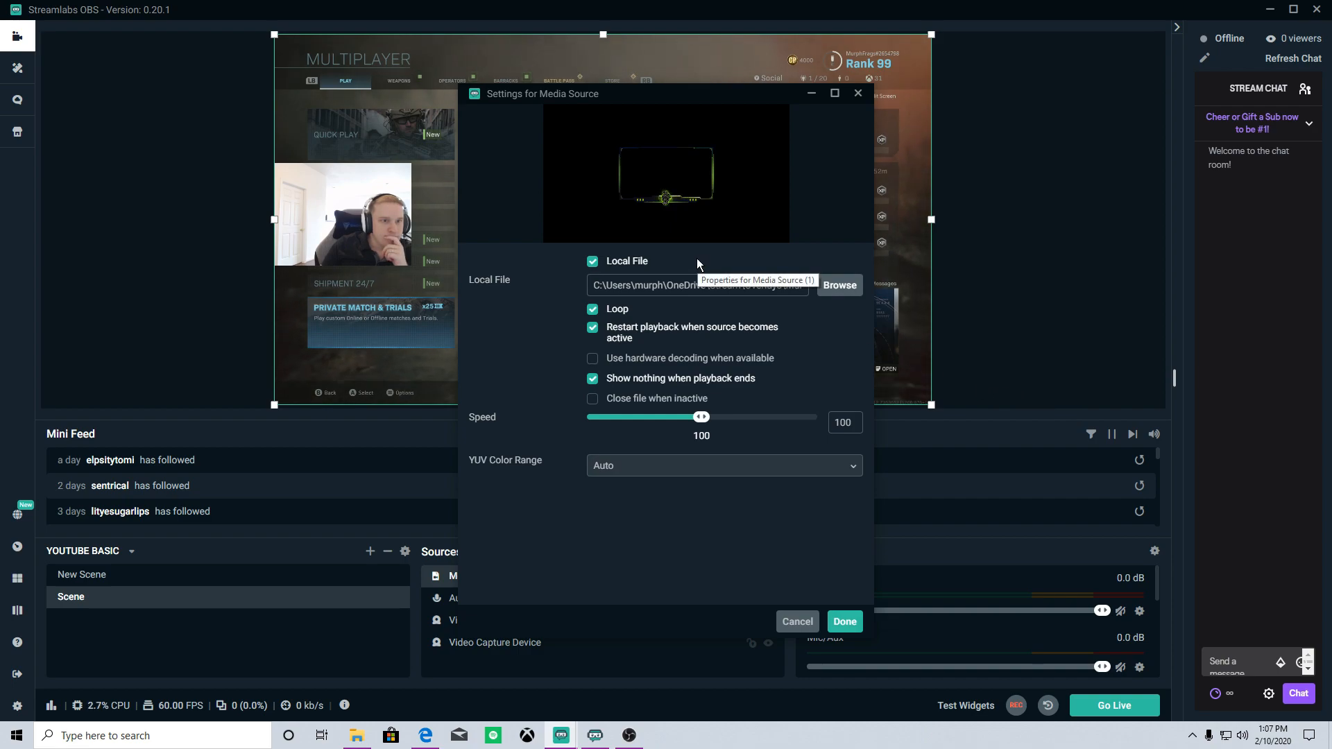
Swap the local file of Media Source (1) to Basic Facecam2.mov and move the settings window off the preview
{"action": "left_click", "coordinate": [839, 285]}
{"action": "left_click", "coordinate": [897, 217]}
{"action": "left_click", "coordinate": [1214, 451]}
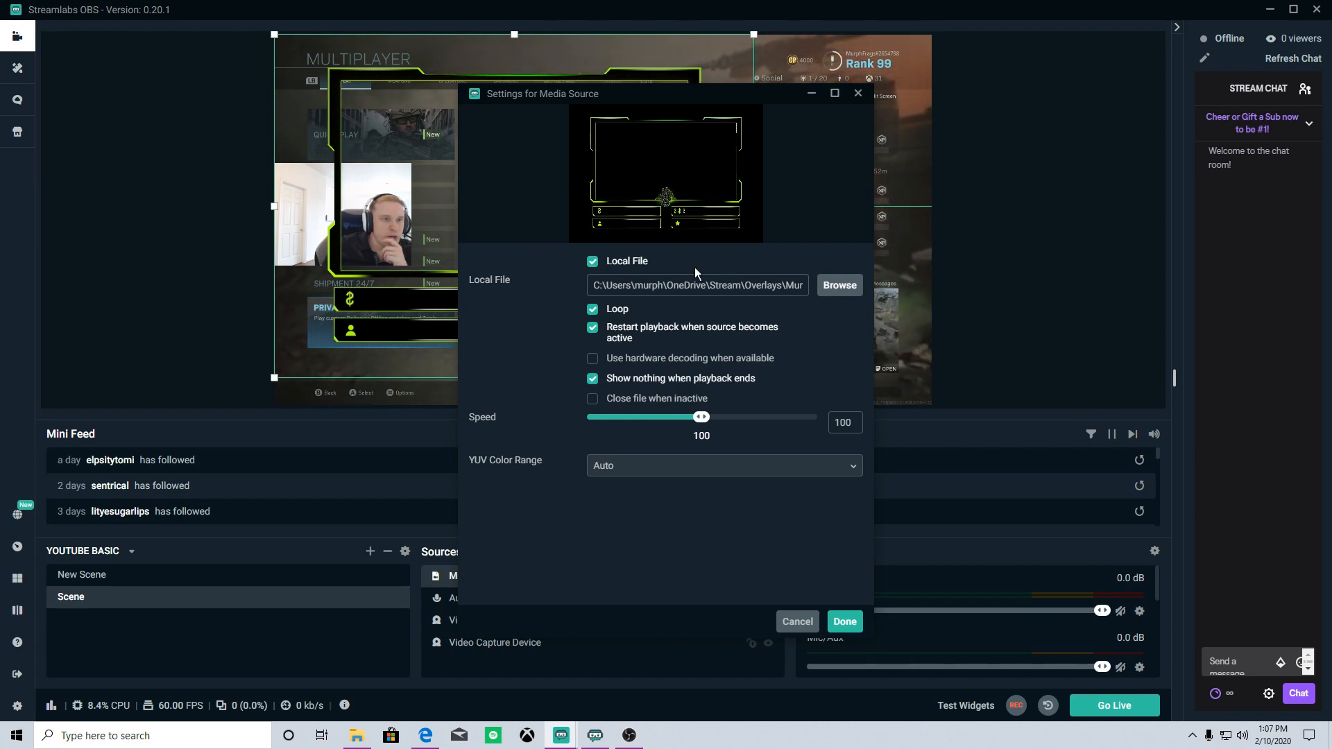
{"action": "left_click_drag", "start_coordinate": [685, 99], "coordinate": [1116, 148]}
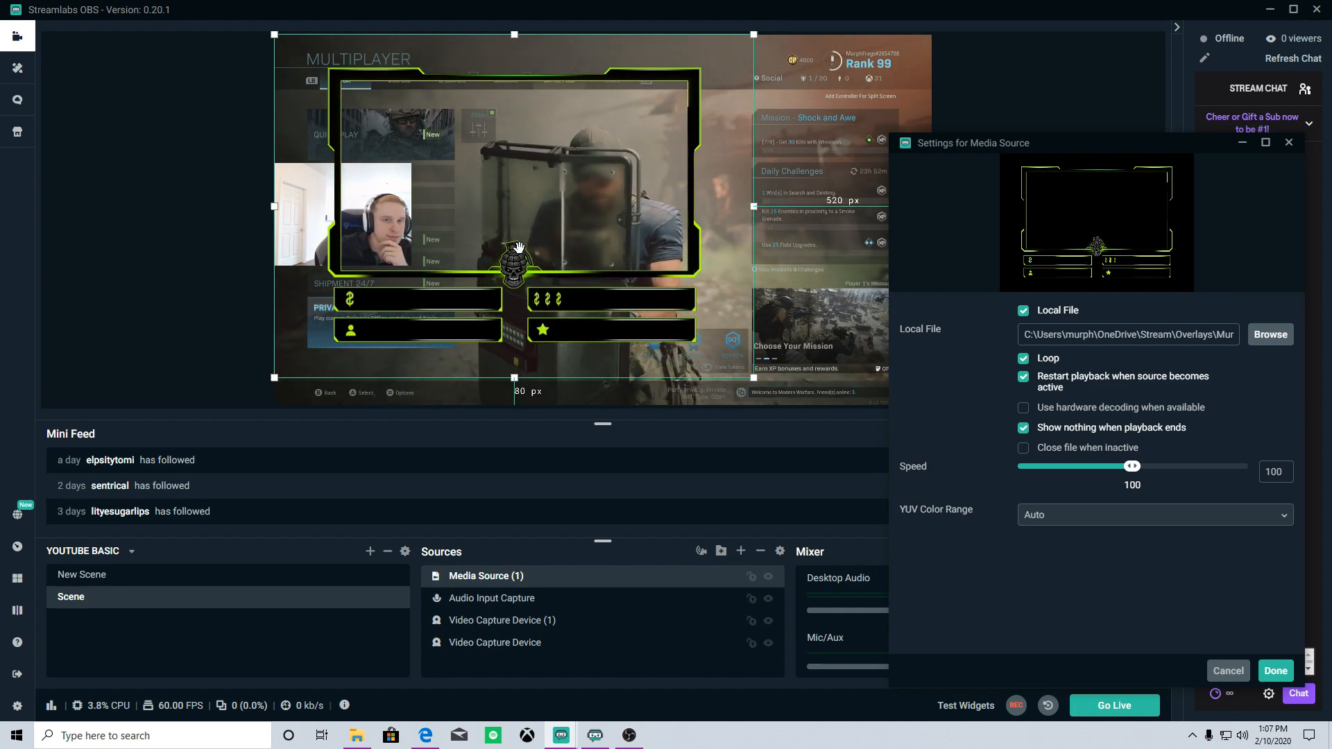
Switch Media Source (1) back to Basic Facecam.mov, accept the settings, and move the frame near the middle of the preview
{"action": "left_click", "coordinate": [1270, 335]}
{"action": "left_click", "coordinate": [831, 216]}
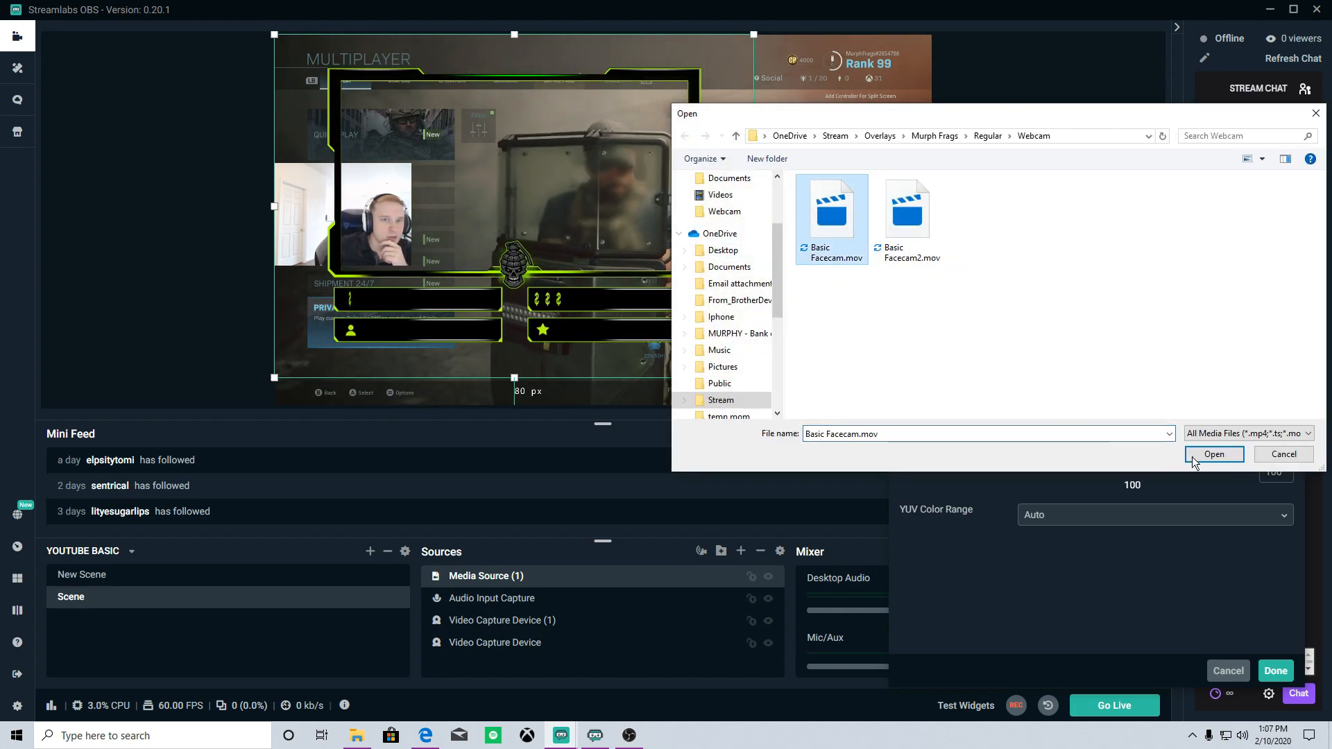
{"action": "left_click", "coordinate": [1214, 454]}
{"action": "left_click", "coordinate": [1275, 670]}
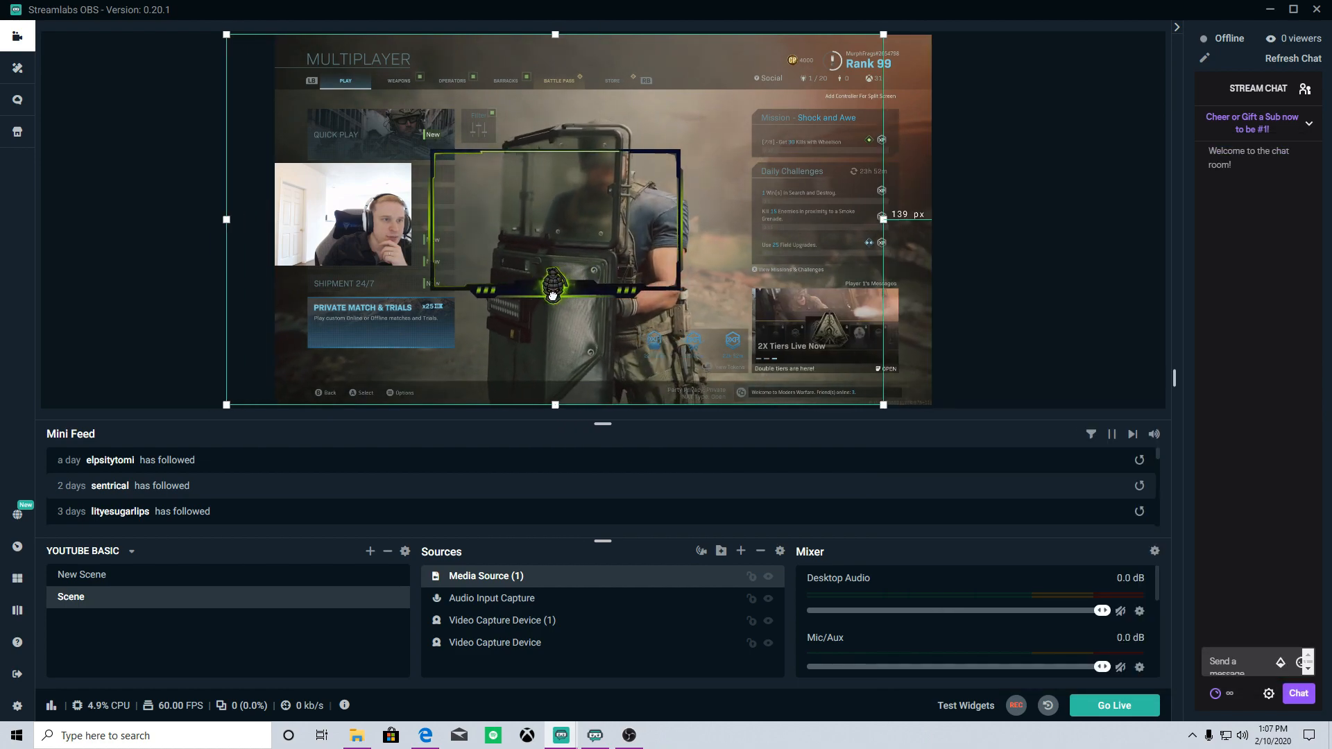
{"action": "left_click_drag", "start_coordinate": [416, 306], "coordinate": [577, 296]}
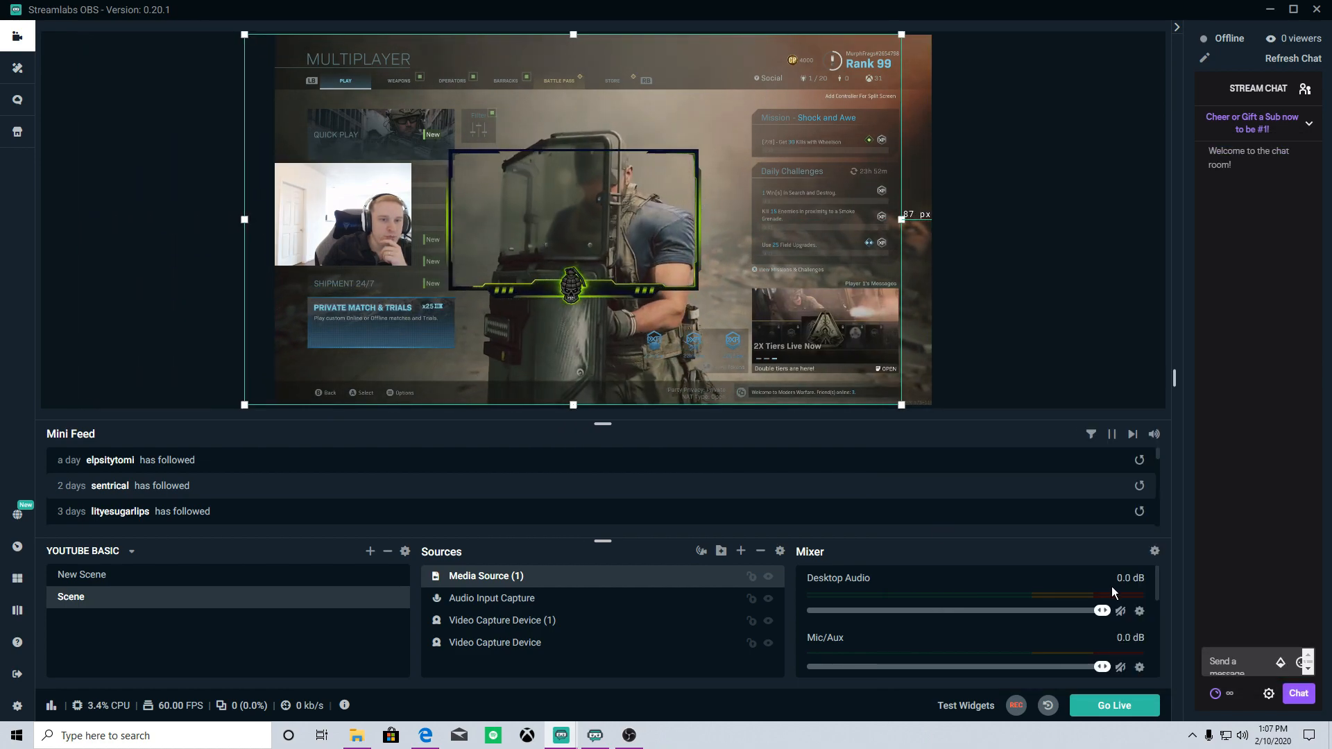
Load Basic Facecam2.mov into Media Source (1) and move the frame about 271 px from the canvas's left edge and 38 px from its top
{"action": "left_click", "coordinate": [740, 551]}
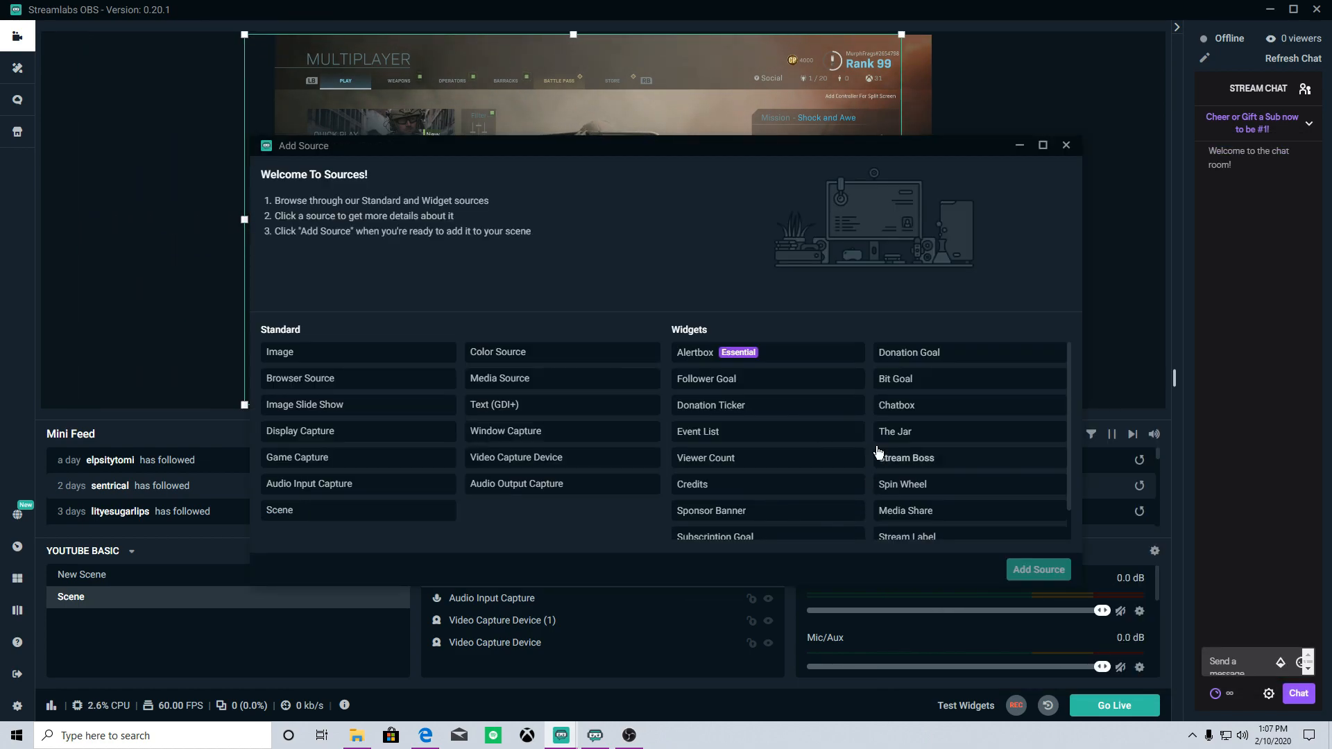
{"action": "left_click", "coordinate": [1066, 145]}
{"action": "double_click", "coordinate": [519, 579]}
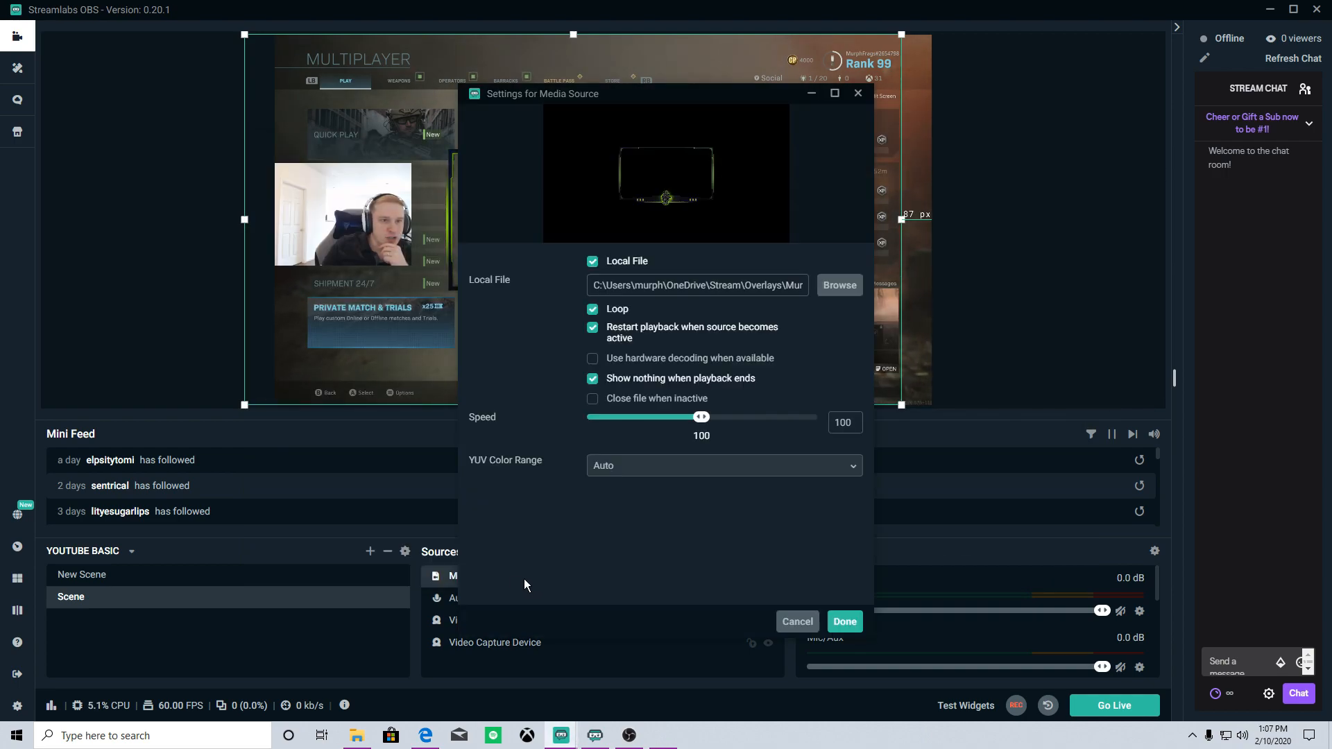
{"action": "left_click", "coordinate": [839, 286]}
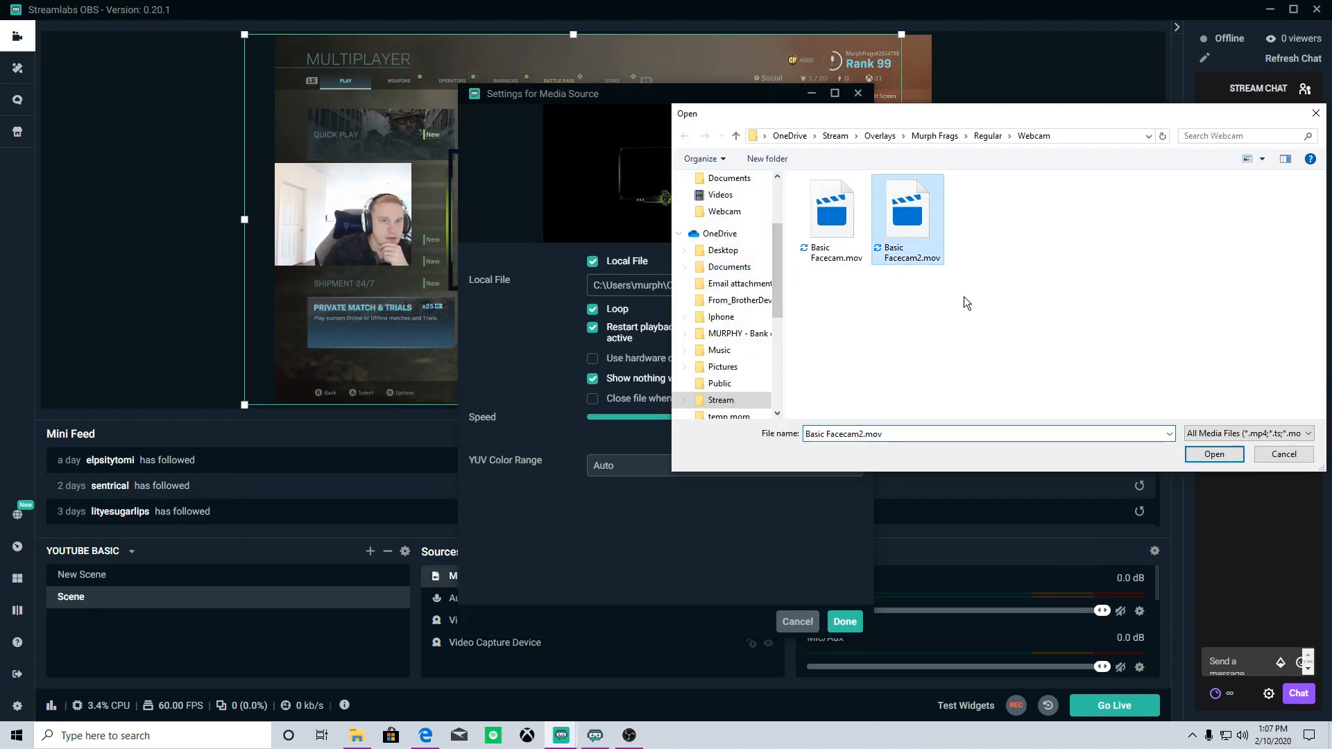
{"action": "left_click", "coordinate": [1213, 454]}
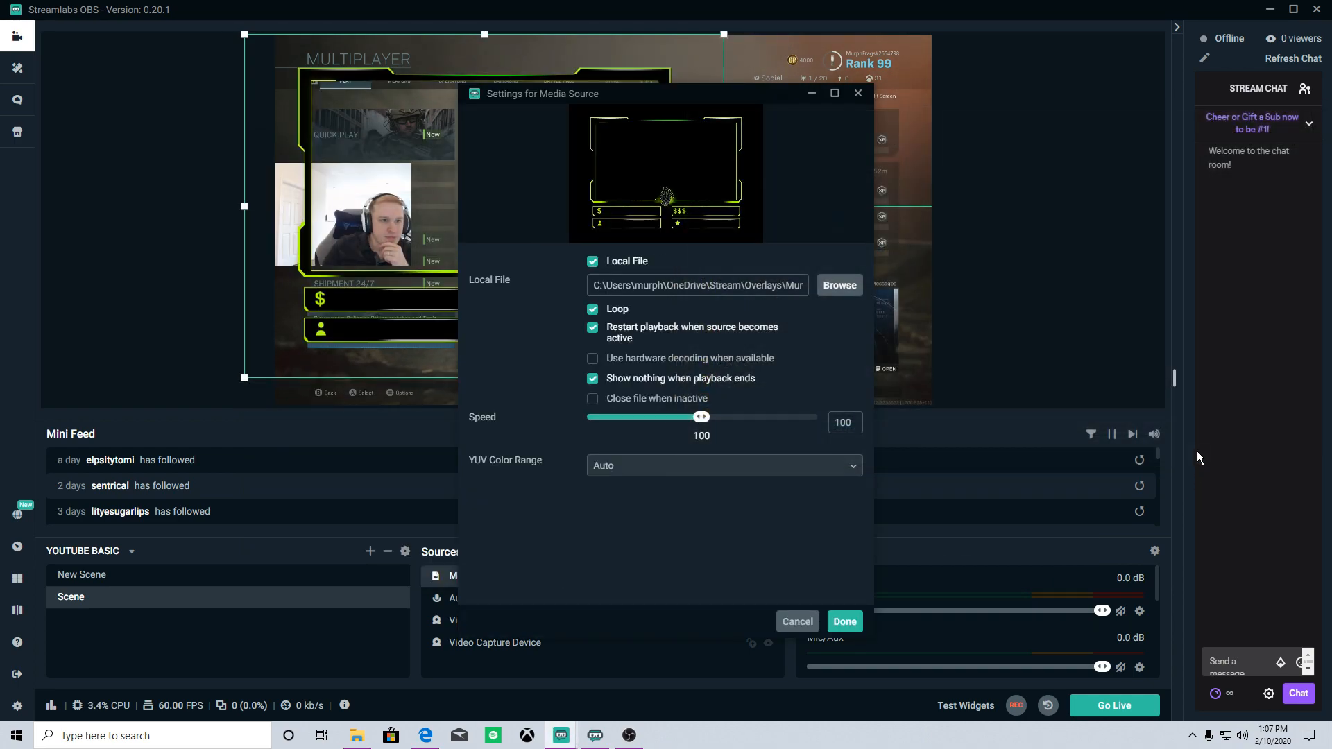
{"action": "left_click", "coordinate": [845, 621]}
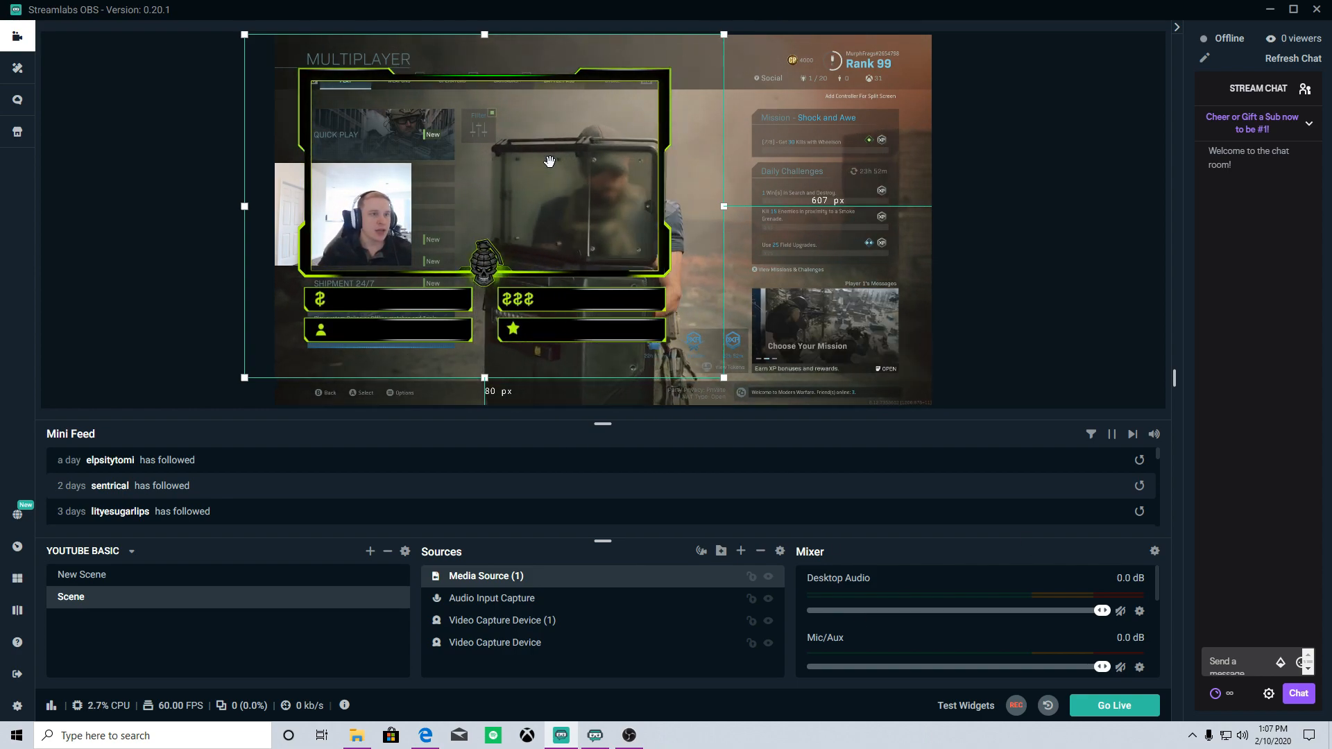
{"action": "left_click_drag", "start_coordinate": [550, 161], "coordinate": [671, 174]}
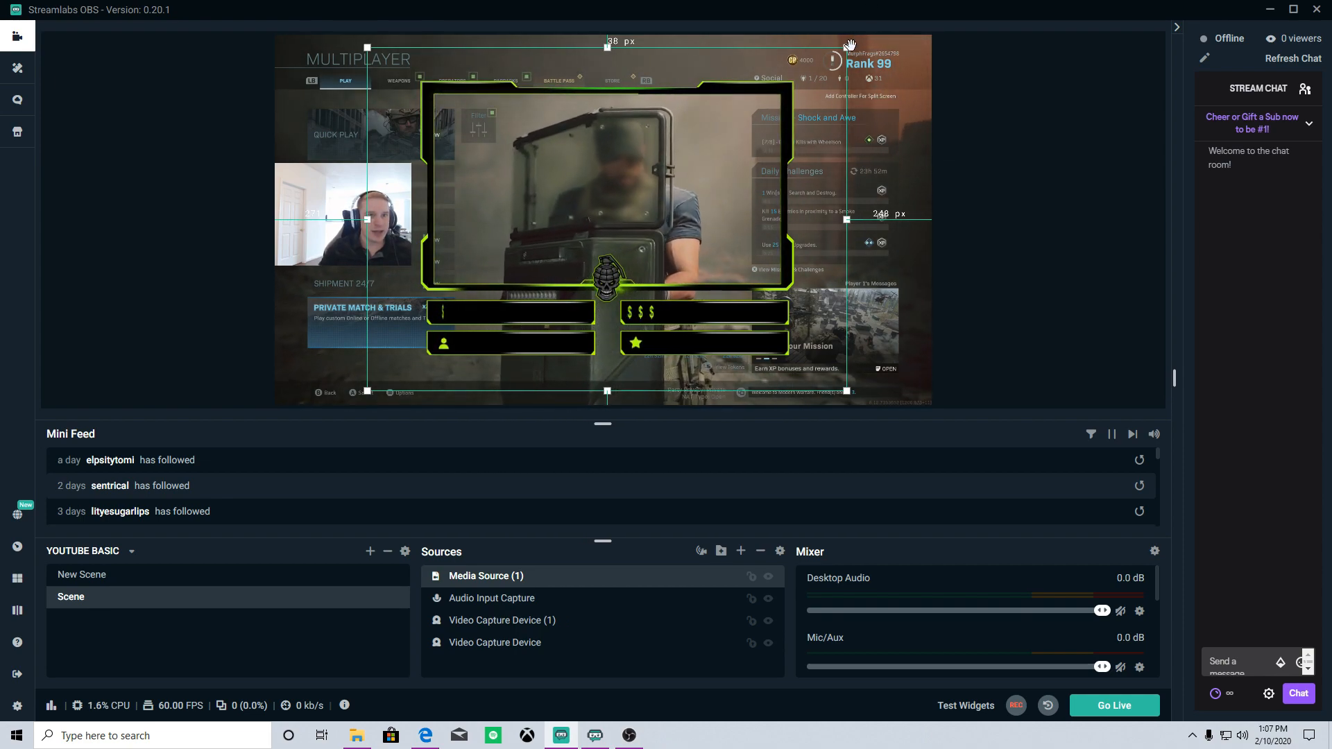
{"action": "left_click", "coordinate": [255, 269]}
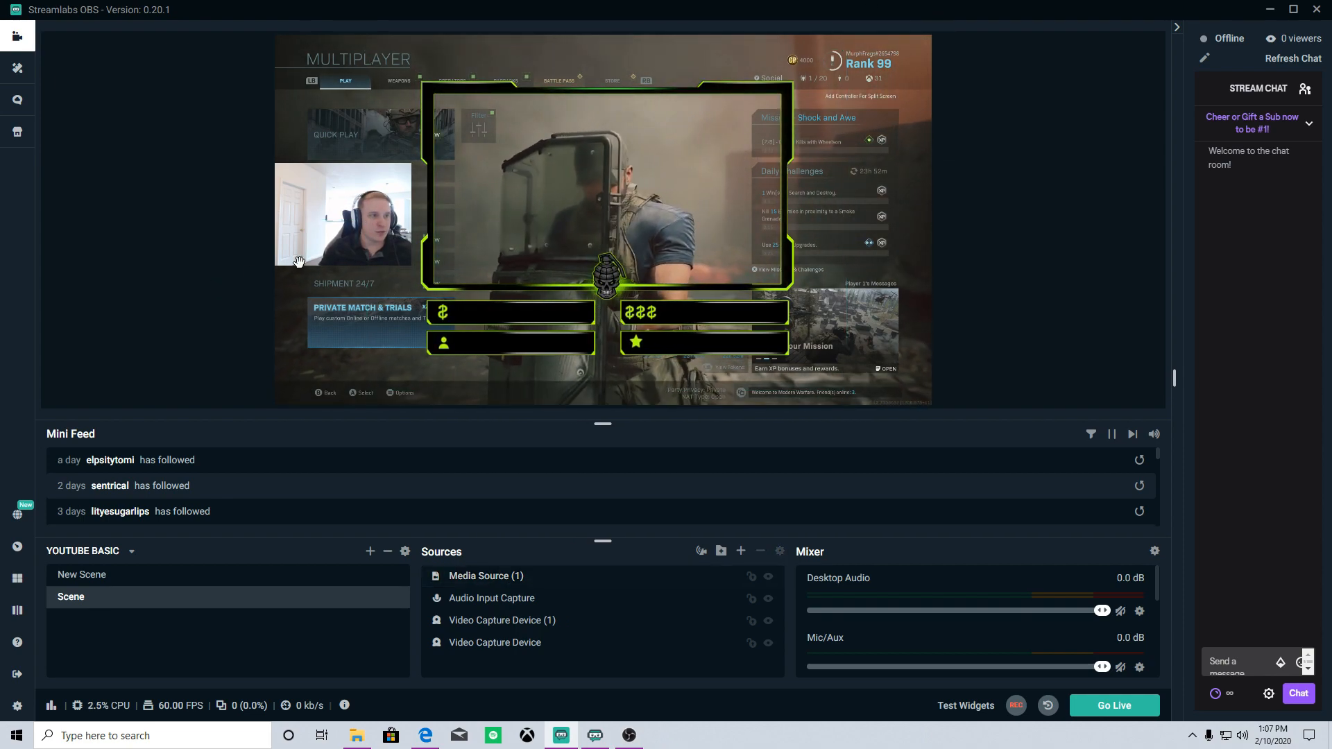
Set the webcam source Video Capture Device (1) to a Custom resolution of 1920x1080 and accept the settings
{"action": "left_click", "coordinate": [486, 642]}
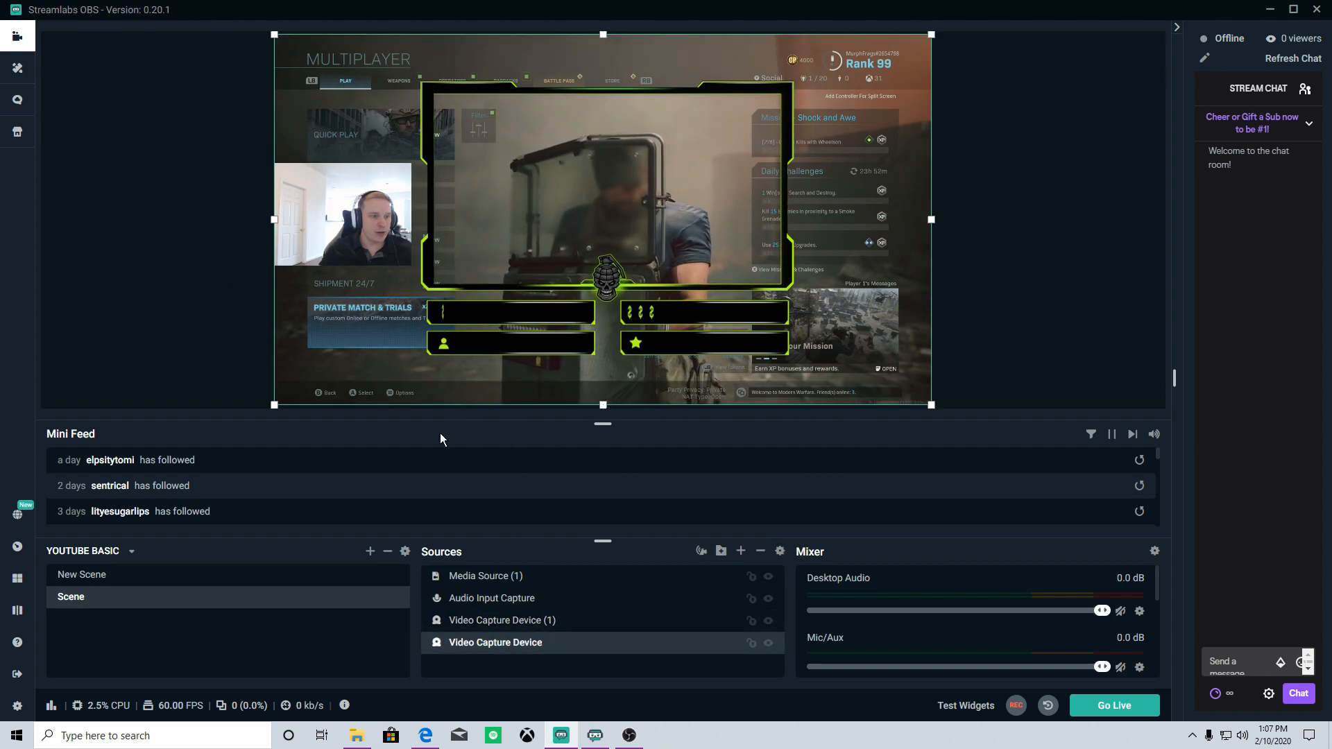
{"action": "double_click", "coordinate": [489, 620]}
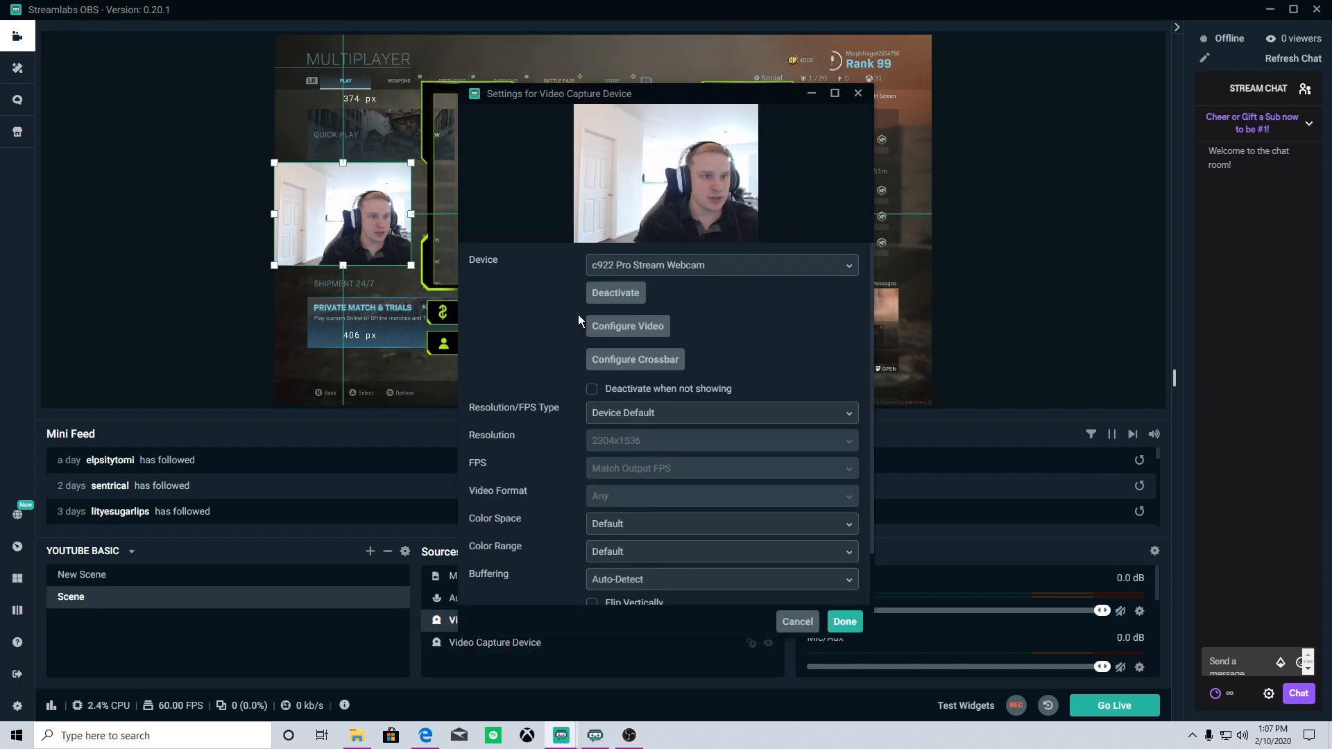
{"action": "left_click", "coordinate": [711, 415]}
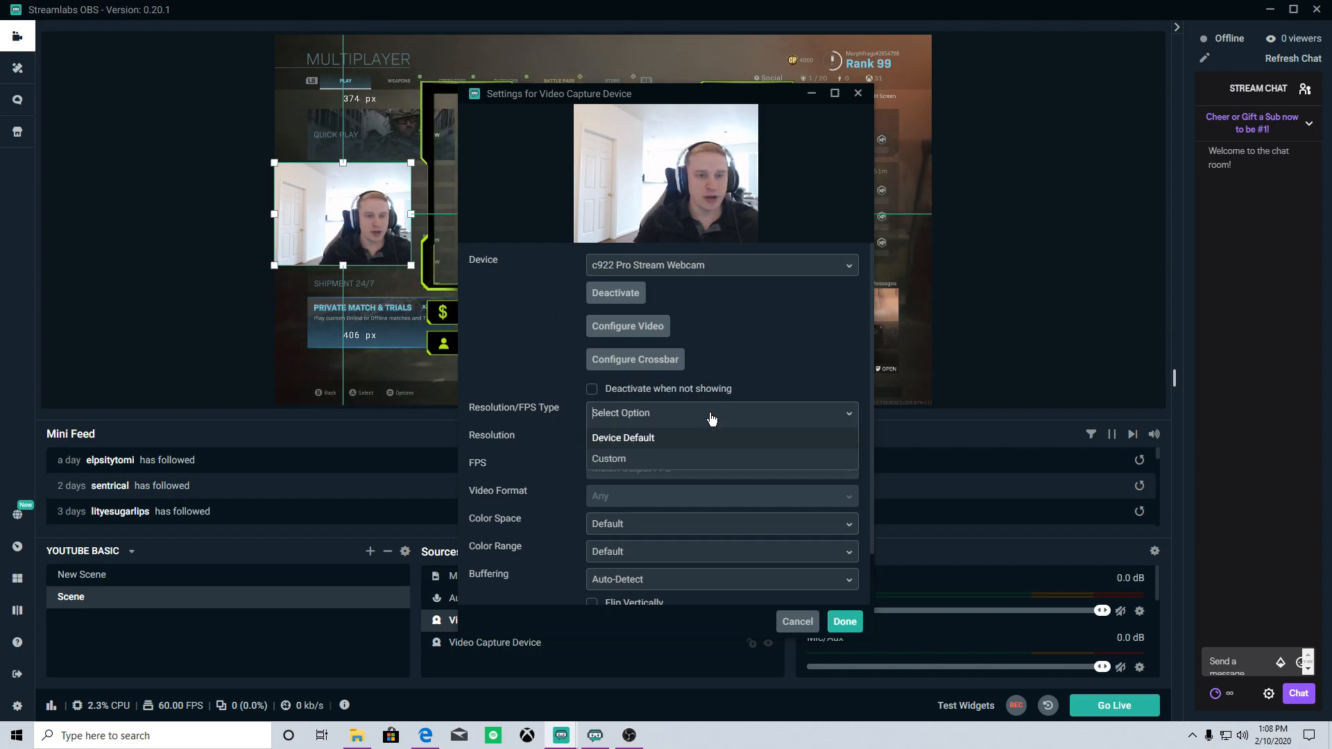
{"action": "left_click", "coordinate": [638, 459]}
{"action": "left_click", "coordinate": [641, 444]}
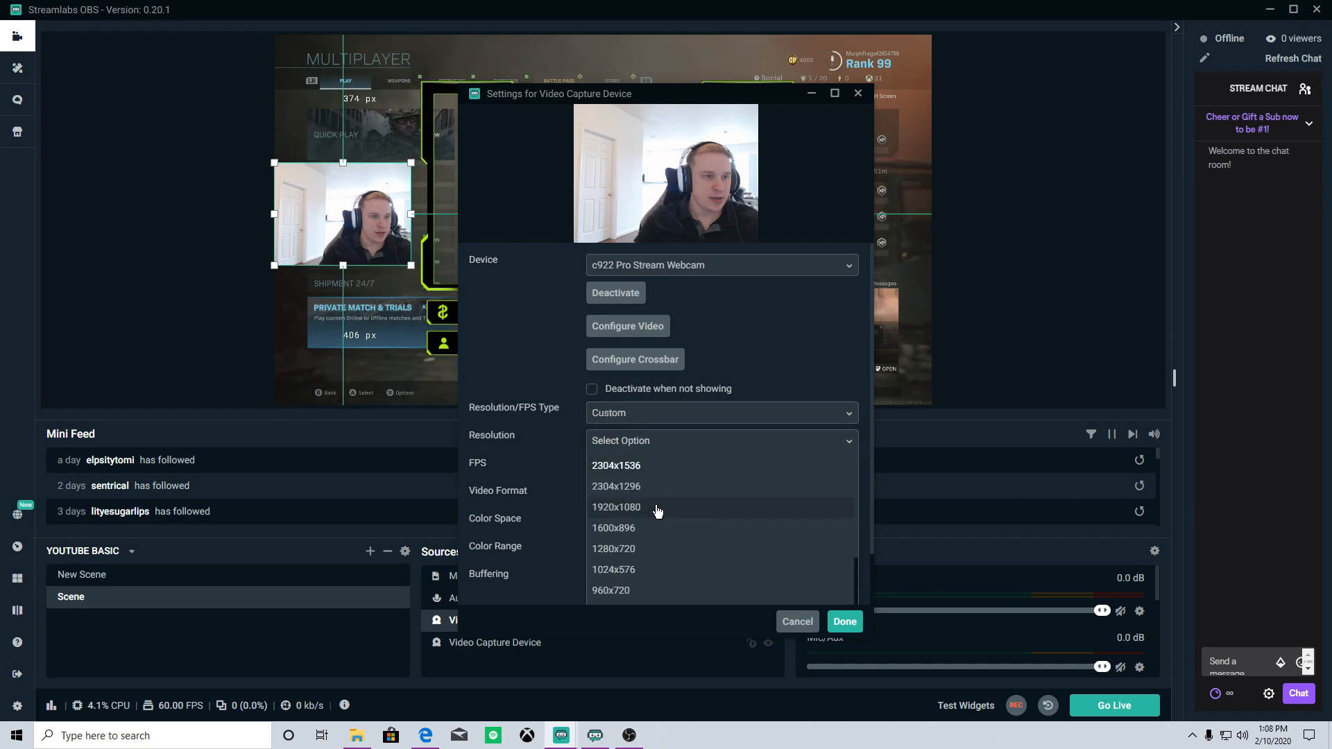
{"action": "left_click", "coordinate": [658, 513]}
{"action": "left_click", "coordinate": [839, 622]}
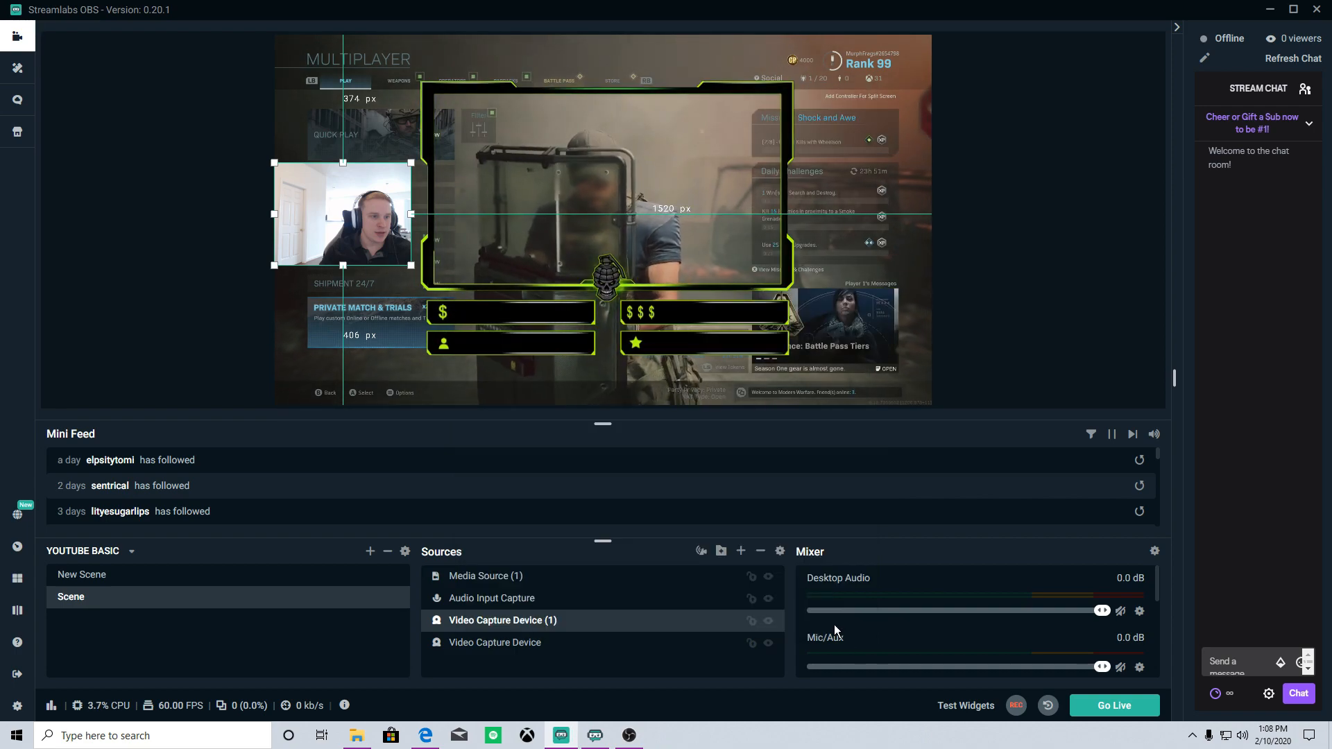
Resize the webcam image and move it into the overlay frame's upper-left corner, about 439 px from the canvas's left edge and 150 px from its top
{"action": "left_click_drag", "start_coordinate": [274, 162], "coordinate": [451, 263]}
{"action": "left_click_drag", "start_coordinate": [591, 368], "coordinate": [443, 278]}
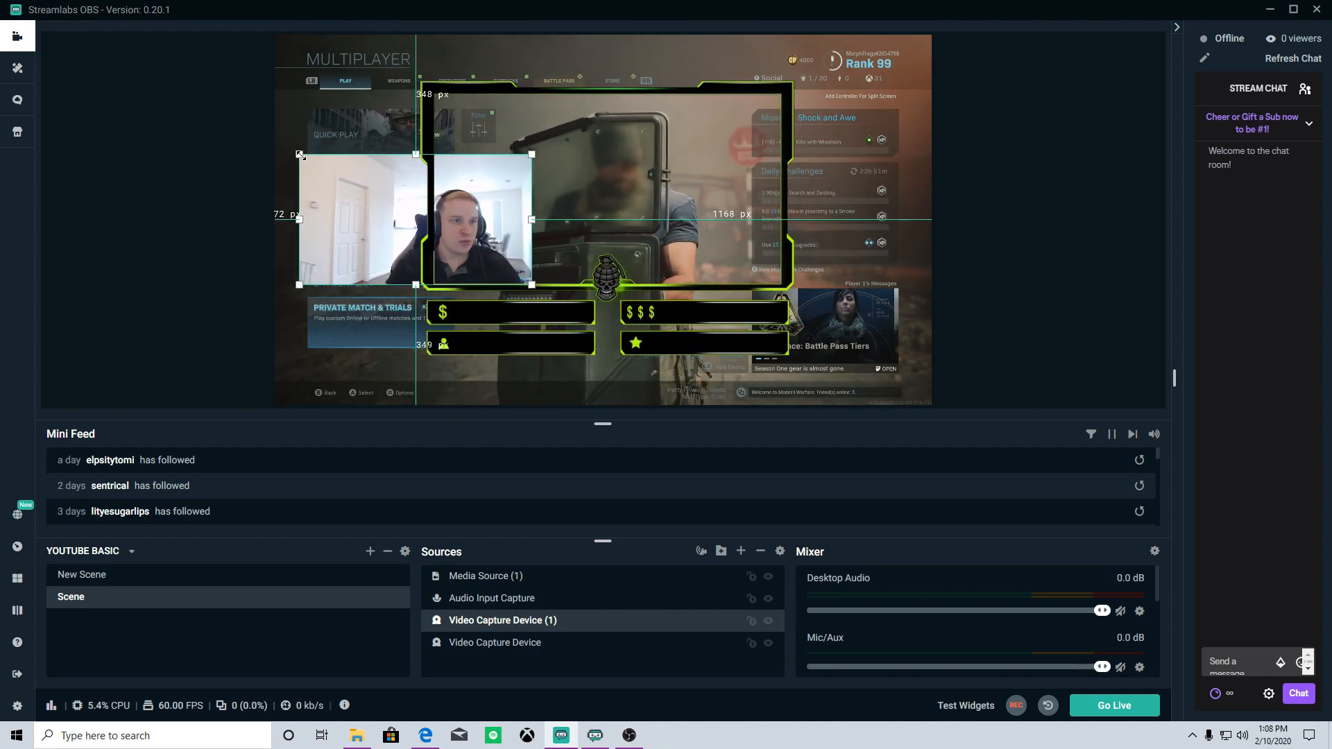
{"action": "left_click_drag", "start_coordinate": [299, 154], "coordinate": [358, 187]}
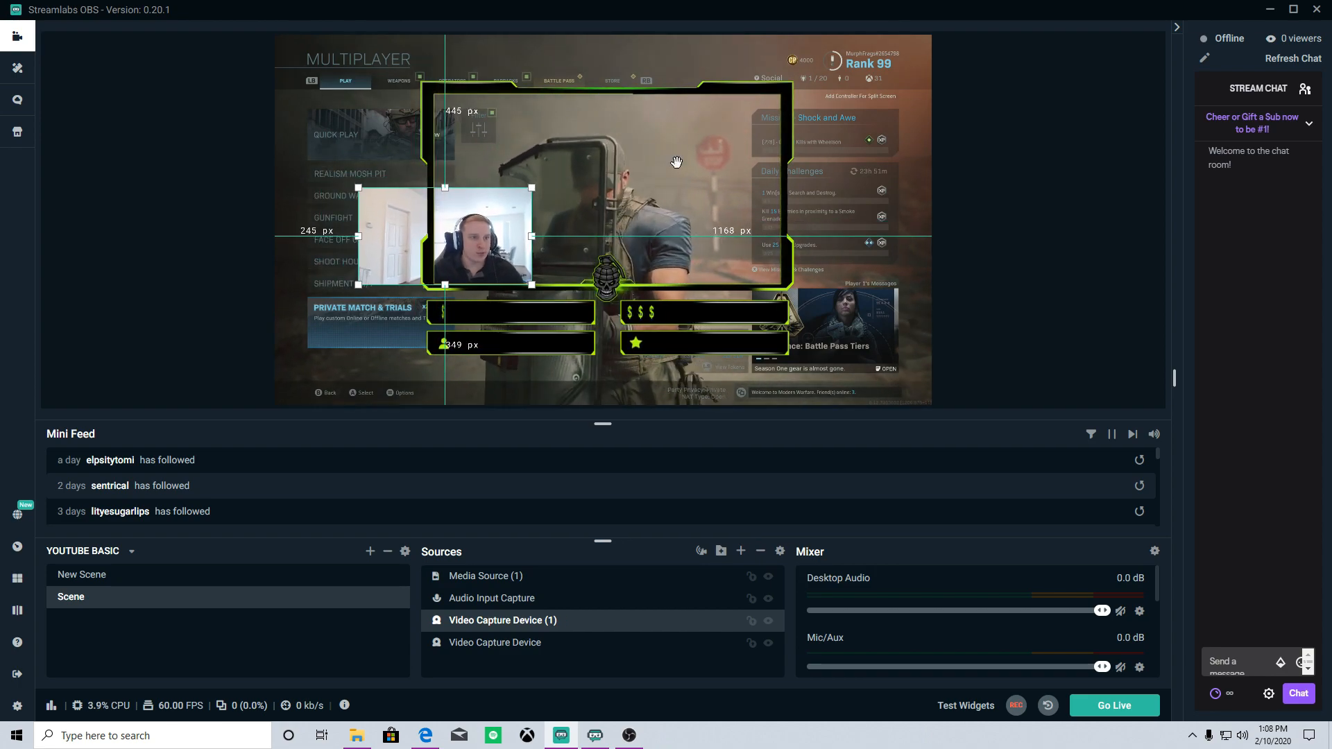
{"action": "left_click", "coordinate": [689, 88]}
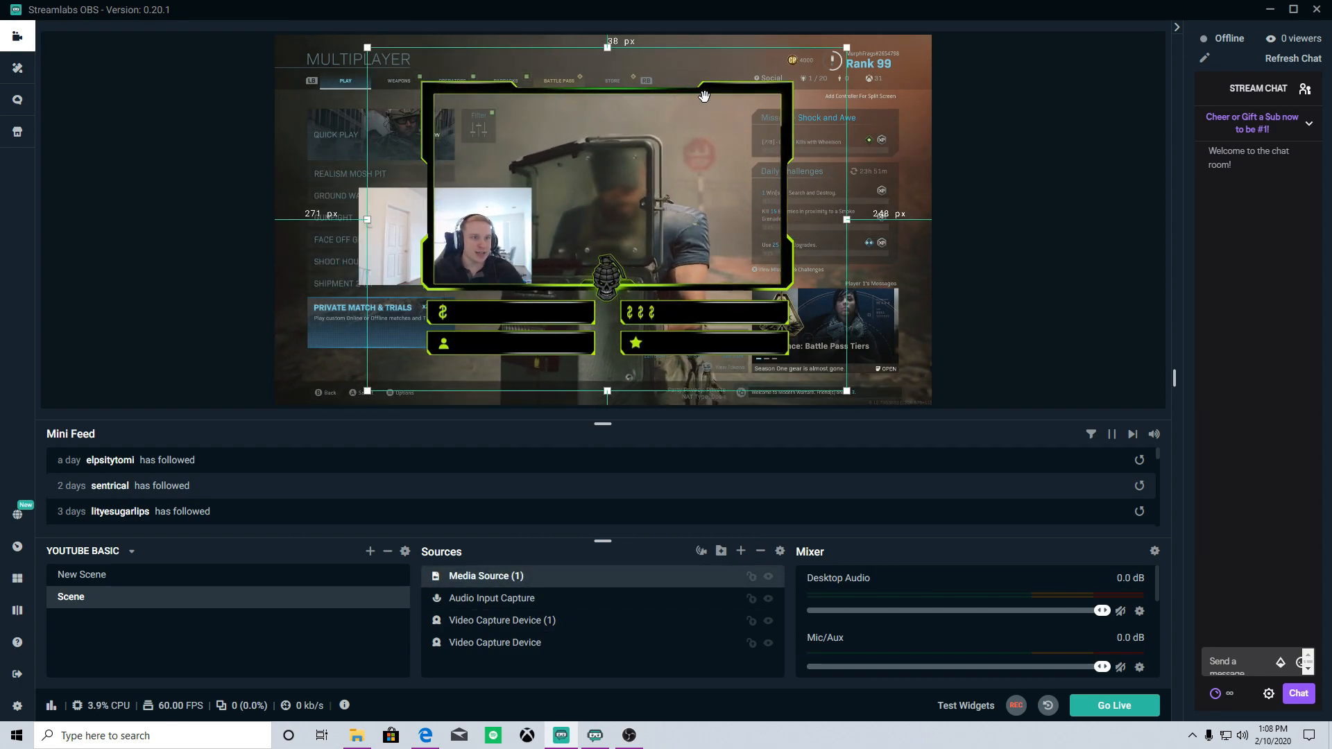
{"action": "left_click", "coordinate": [360, 245]}
{"action": "left_click_drag", "start_coordinate": [372, 258], "coordinate": [442, 162]}
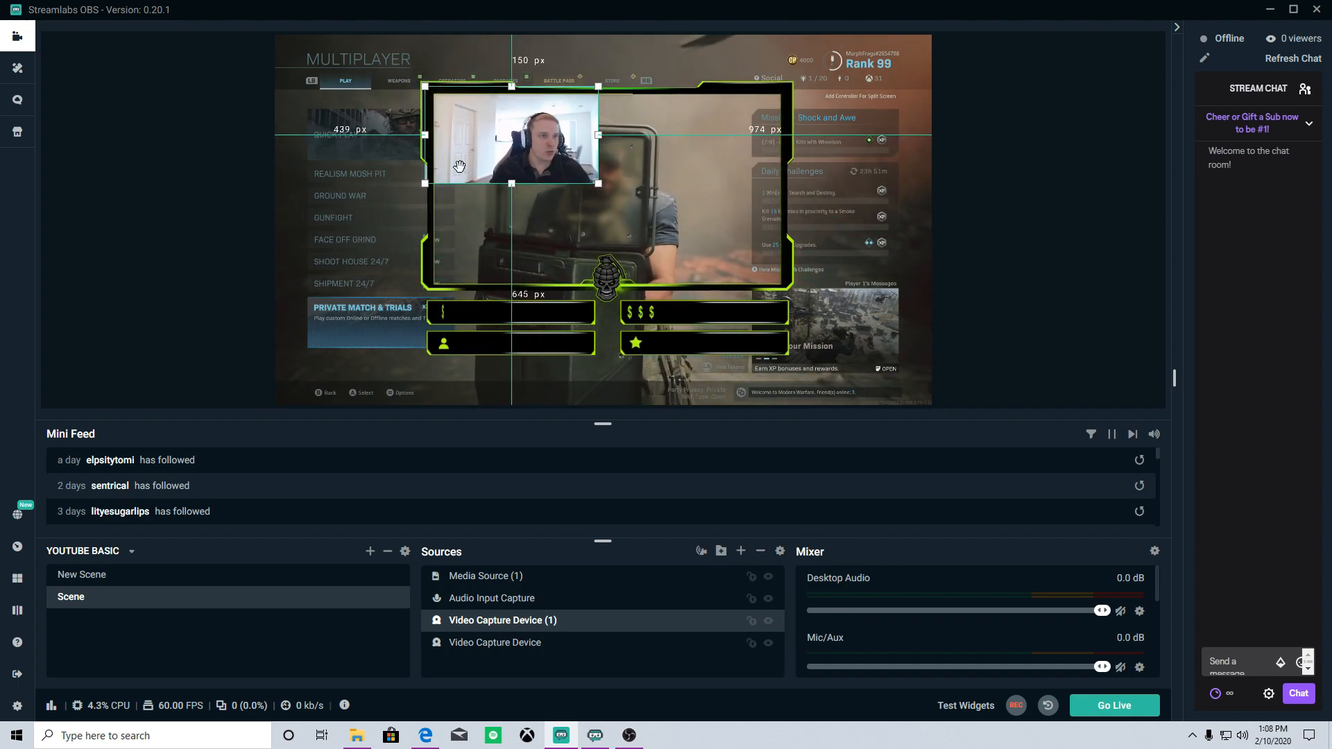
{"action": "left_click", "coordinate": [714, 336]}
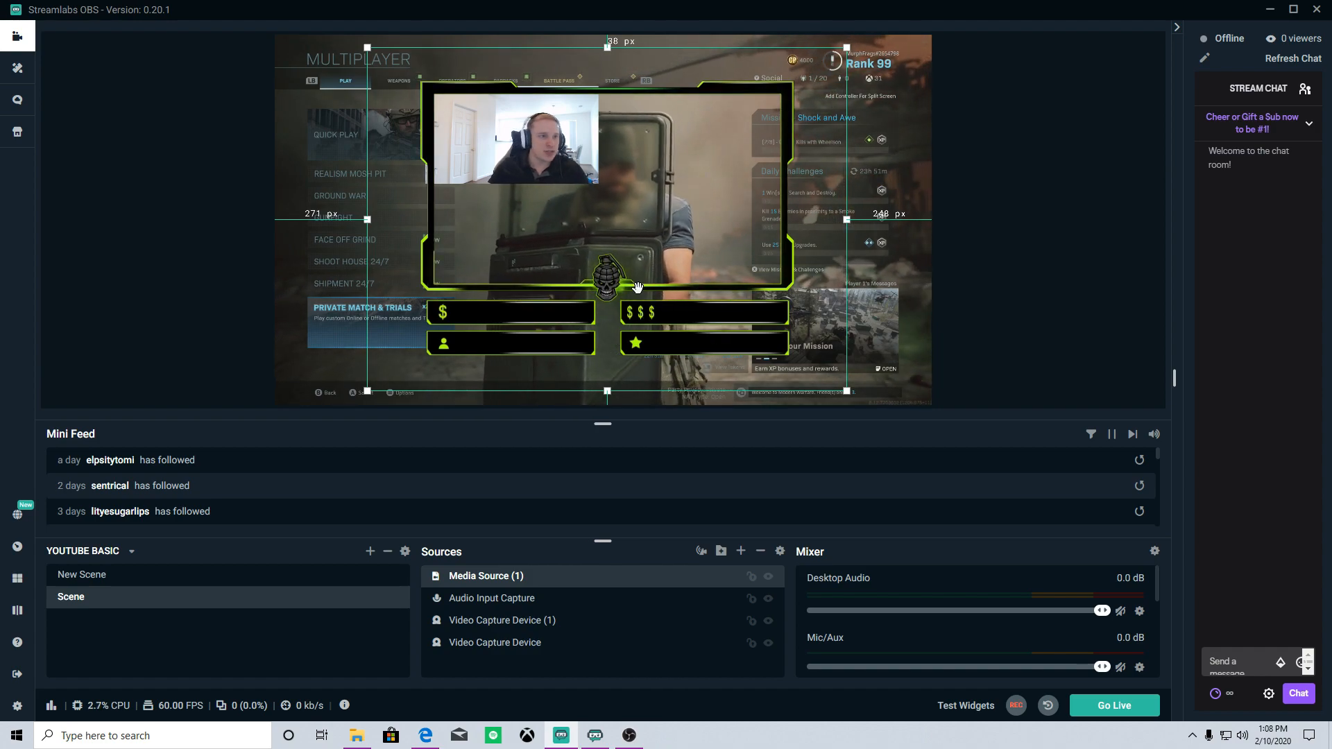
Enlarge the webcam image to fill the overlay frame, ending about 415 px from the canvas's right edge, and deselect it
{"action": "left_click", "coordinate": [508, 158]}
{"action": "left_click_drag", "start_coordinate": [598, 185], "coordinate": [787, 283]}
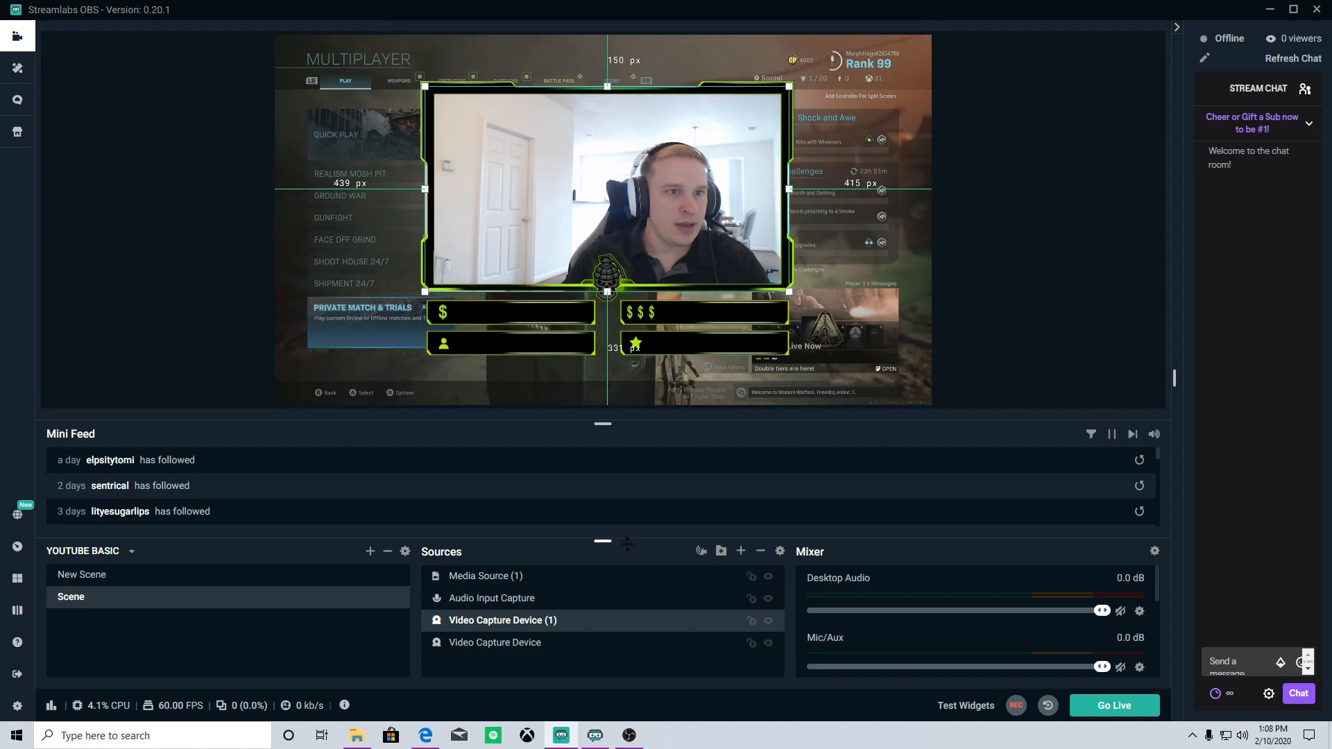
{"action": "left_click", "coordinate": [154, 319]}
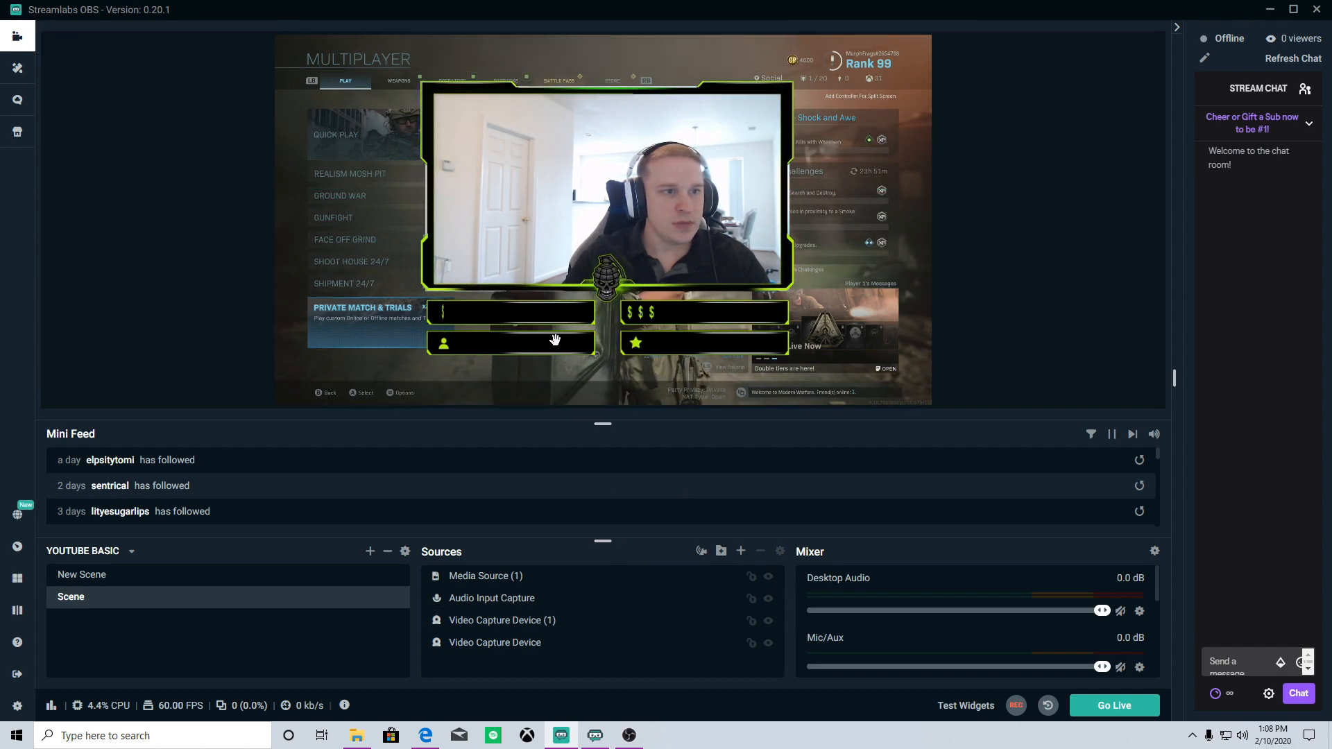
Group Media Source (1) and Video Capture Device (1) into a folder named Webcam
{"action": "left_click", "coordinate": [505, 585]}
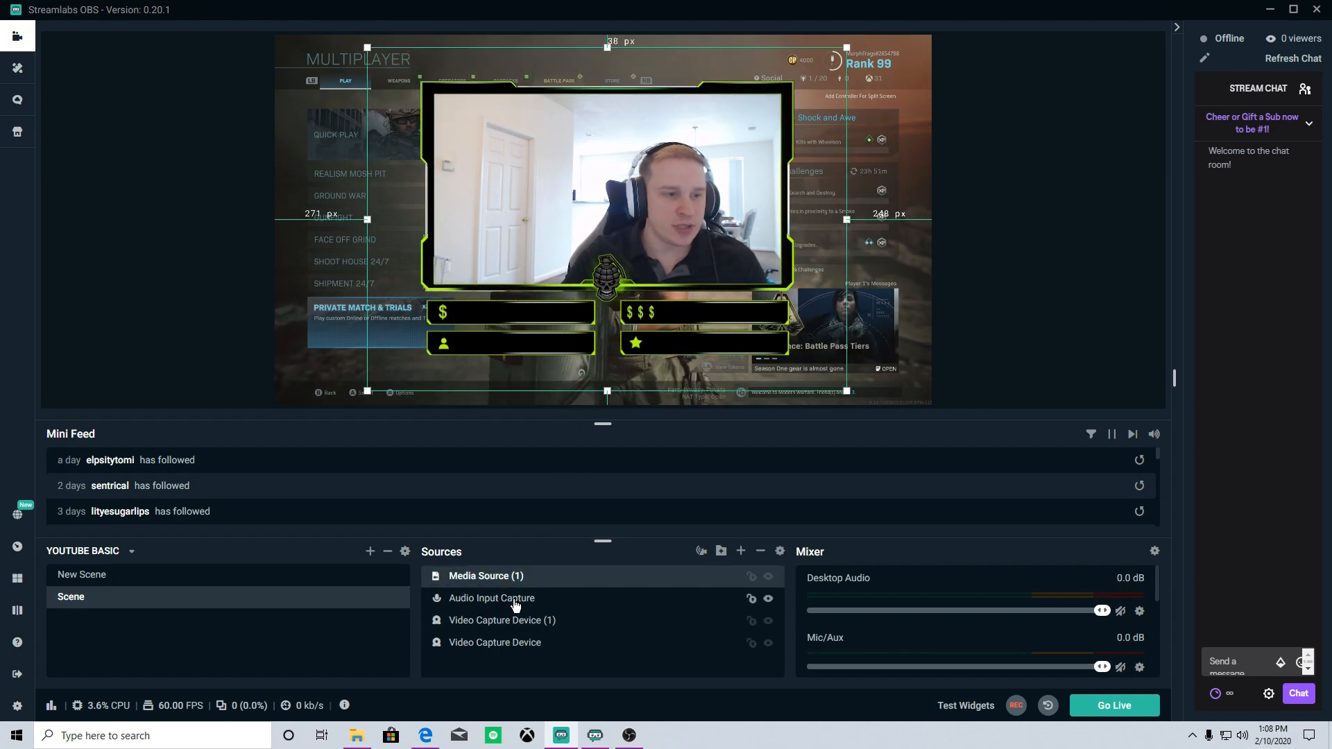
{"action": "left_click", "coordinate": [515, 602]}
{"action": "left_click", "coordinate": [516, 620]}
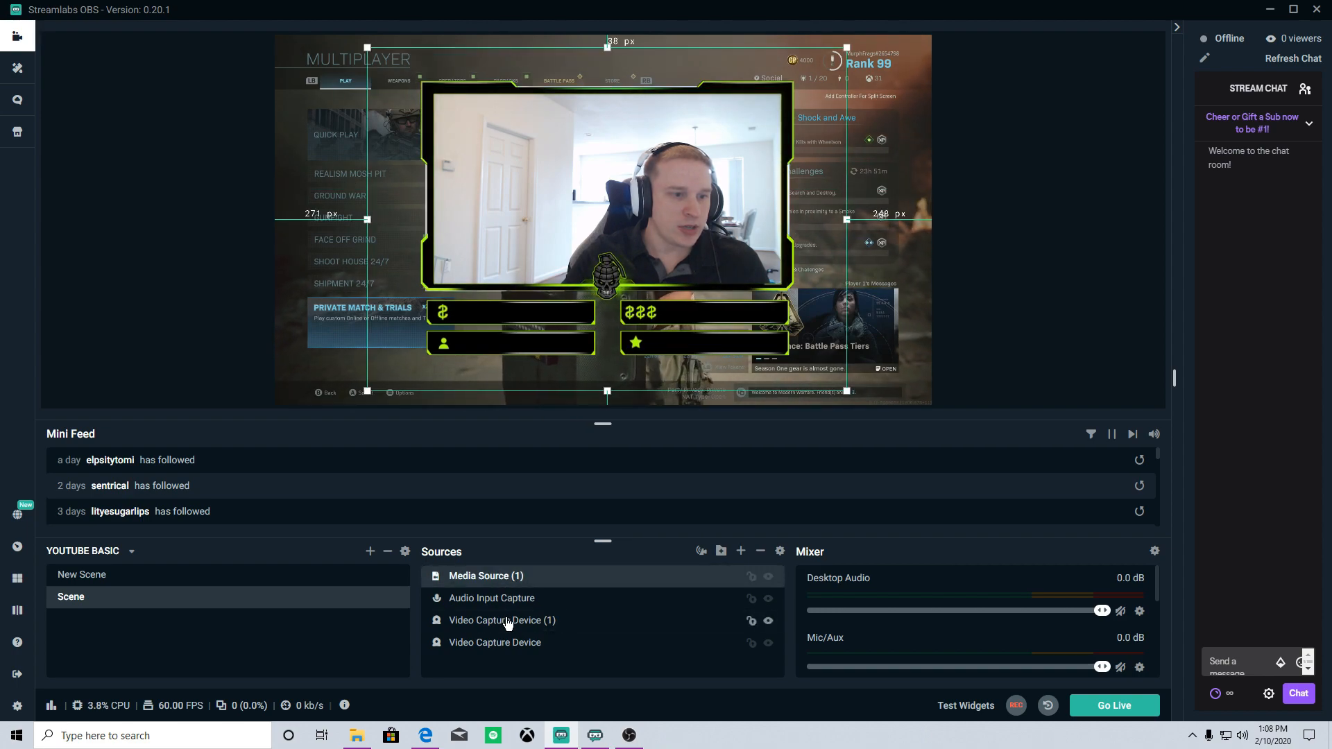
{"action": "left_click", "coordinate": [497, 579], "text": "ctrl"}
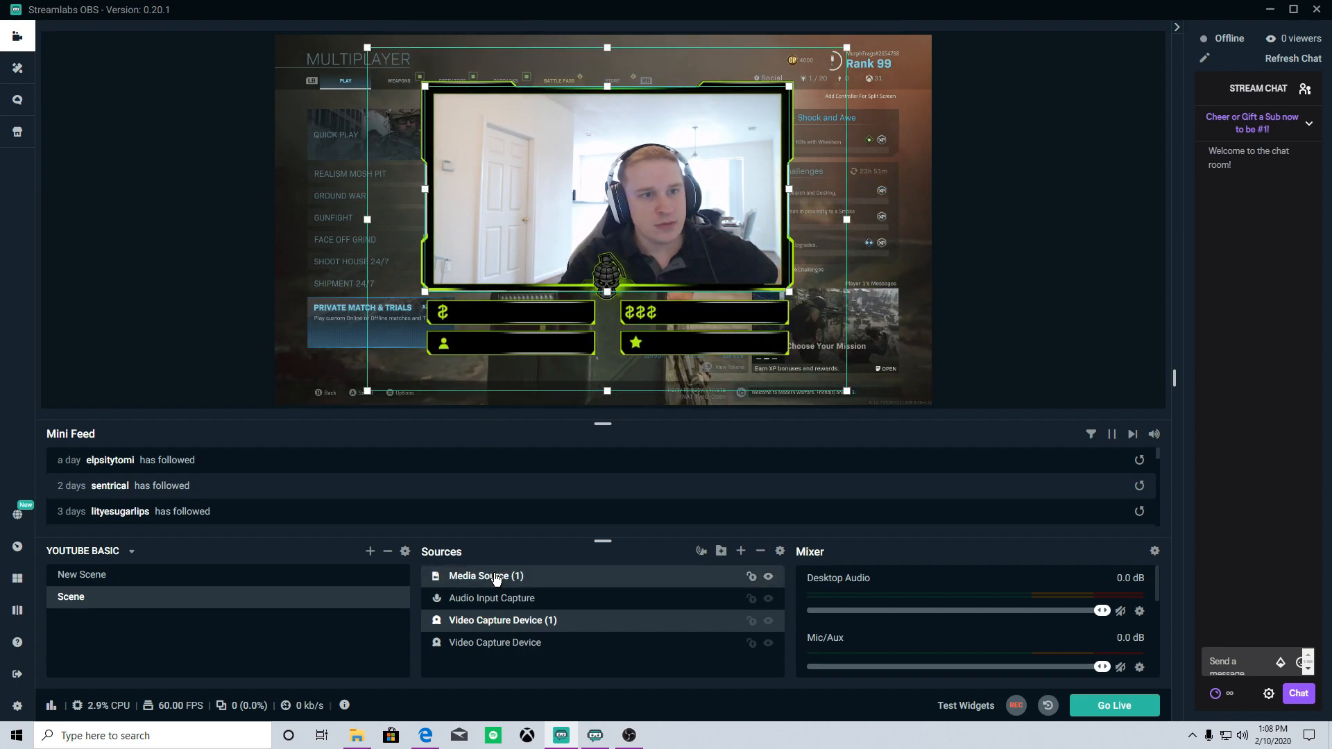
{"action": "right_click", "coordinate": [491, 580]}
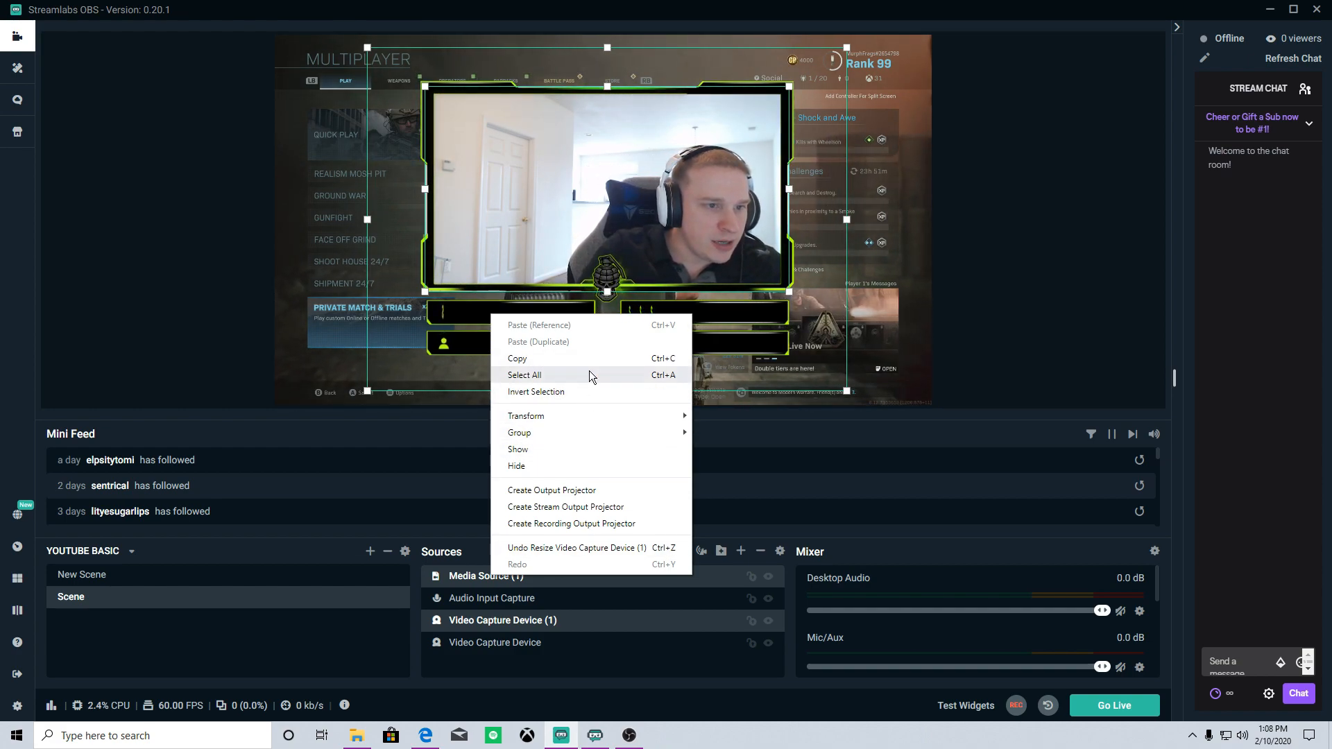
{"action": "mouse_move", "coordinate": [567, 431]}
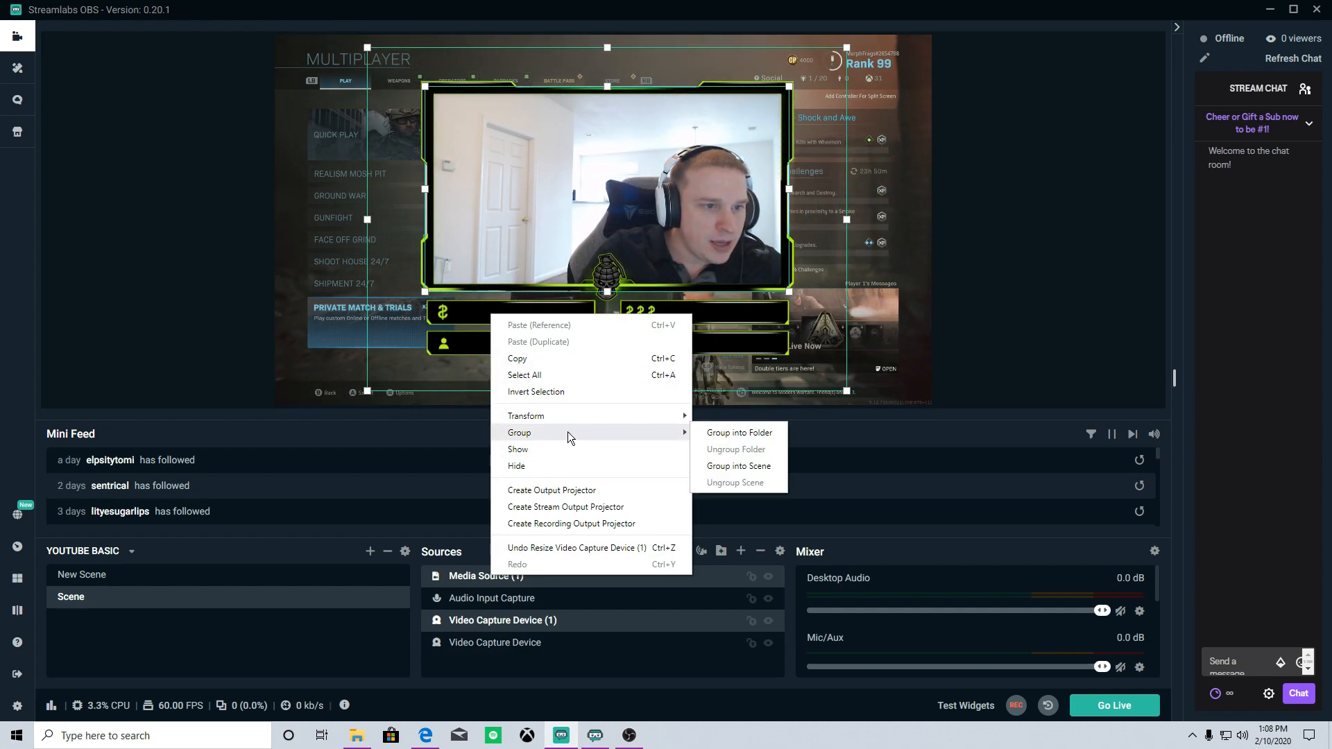
{"action": "left_click", "coordinate": [720, 435]}
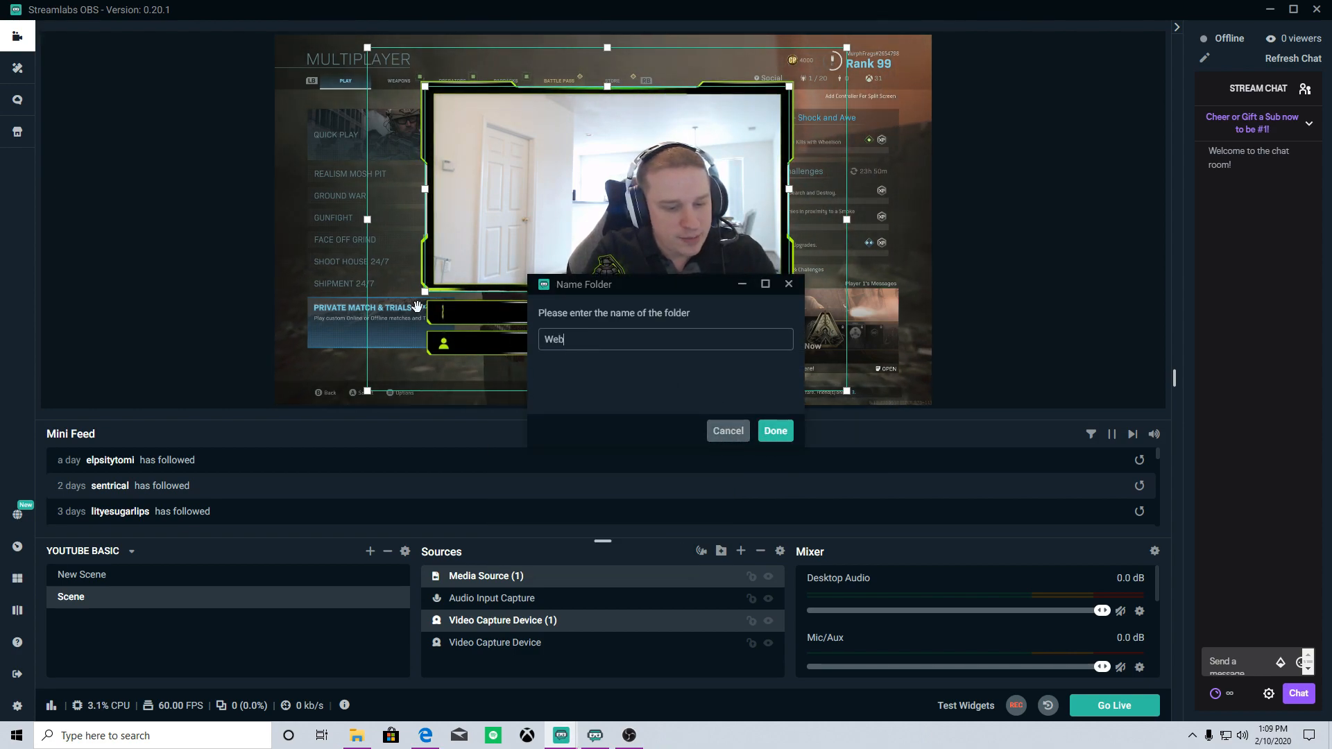
{"action": "type", "text": "Webcam"}
{"action": "key", "text": "Return"}
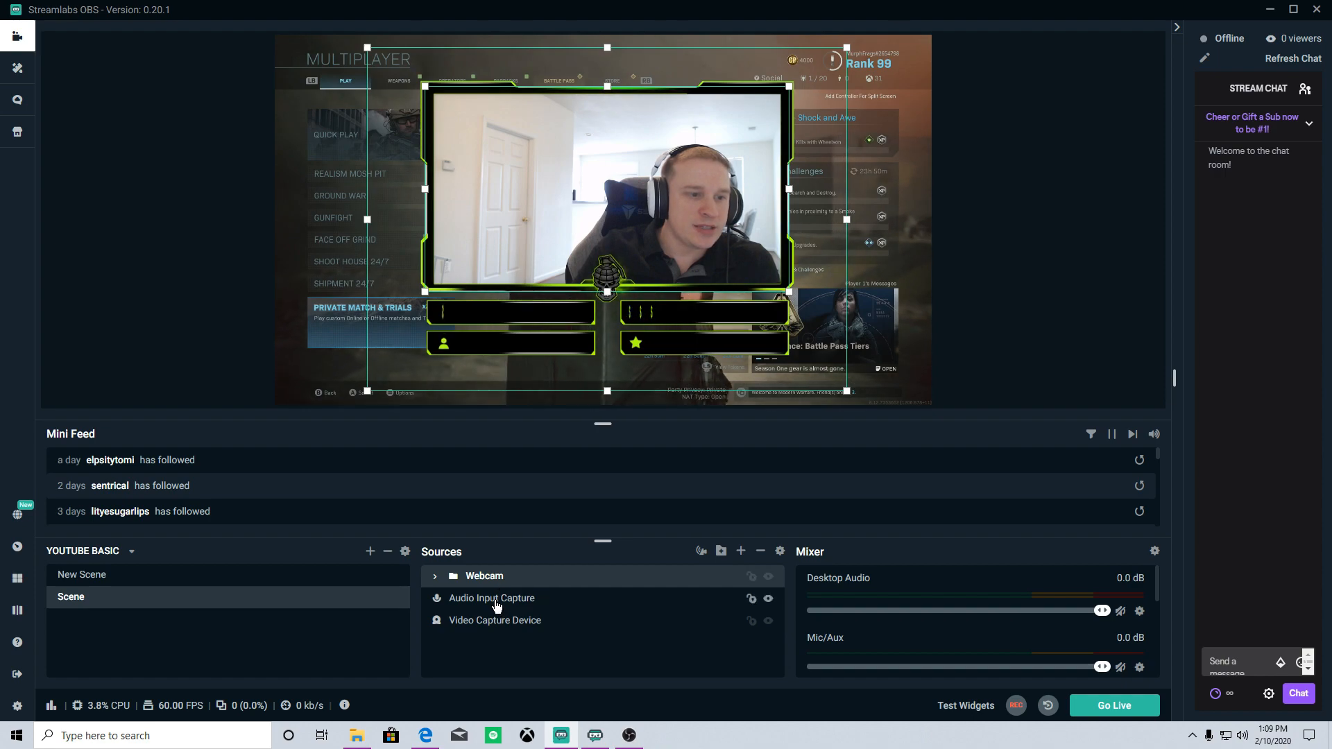
Shrink the grouped webcam and frame to roughly half size and place them against the canvas's left edge, above Private Match & Trials
{"action": "left_click_drag", "start_coordinate": [525, 214], "coordinate": [503, 192]}
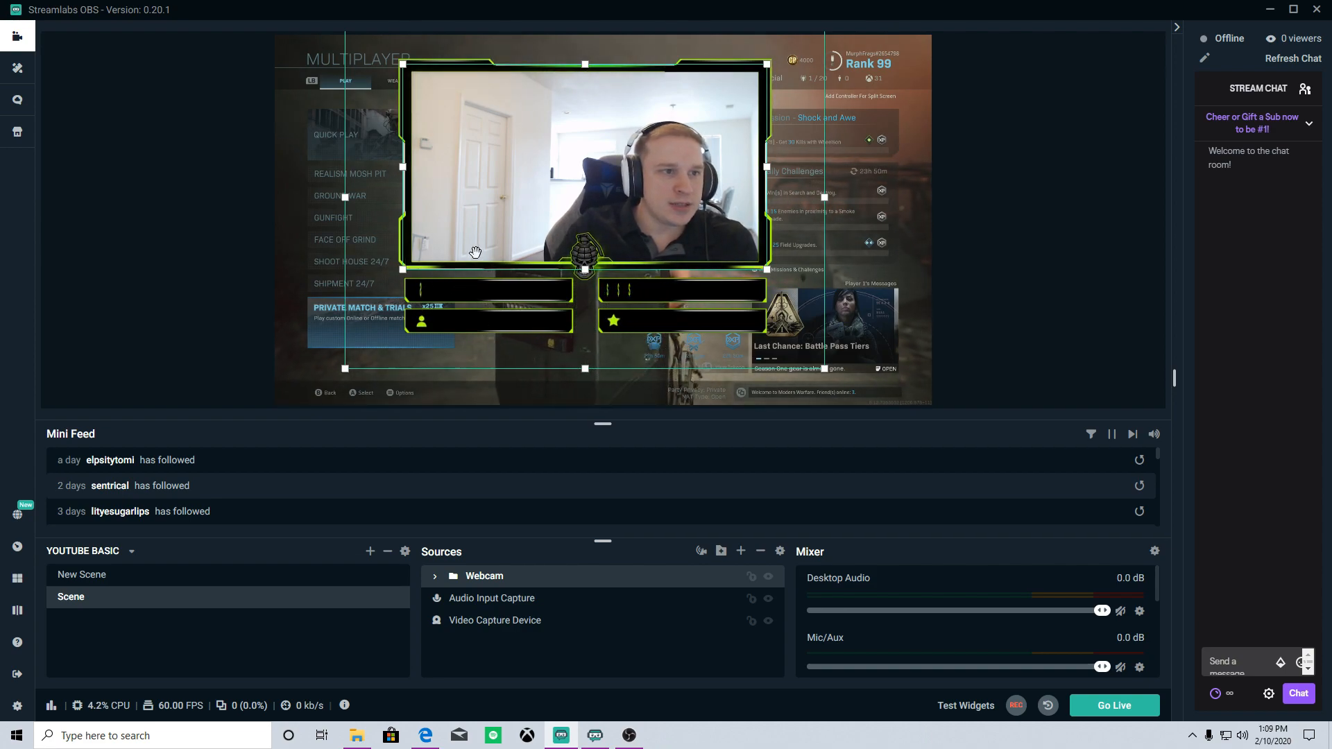
{"action": "left_click_drag", "start_coordinate": [345, 369], "coordinate": [588, 183]}
{"action": "left_click_drag", "start_coordinate": [690, 116], "coordinate": [364, 224]}
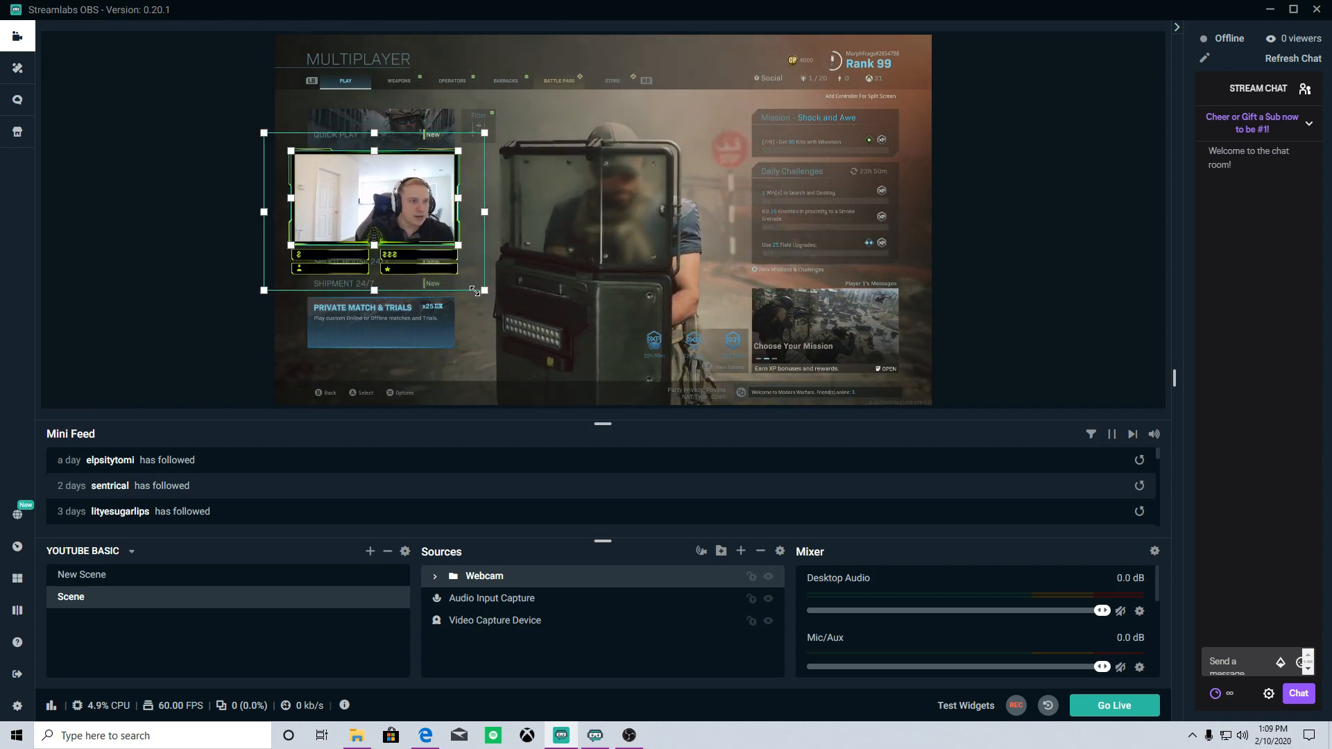
{"action": "mouse_move", "coordinate": [418, 247]}
{"action": "left_mouse_down"}
{"action": "mouse_move", "coordinate": [647, 253]}
{"action": "mouse_move", "coordinate": [736, 190]}
{"action": "mouse_move", "coordinate": [528, 280]}
{"action": "mouse_move", "coordinate": [411, 267]}
{"action": "mouse_move", "coordinate": [409, 252]}
{"action": "left_mouse_up"}
{"action": "left_click", "coordinate": [231, 374]}
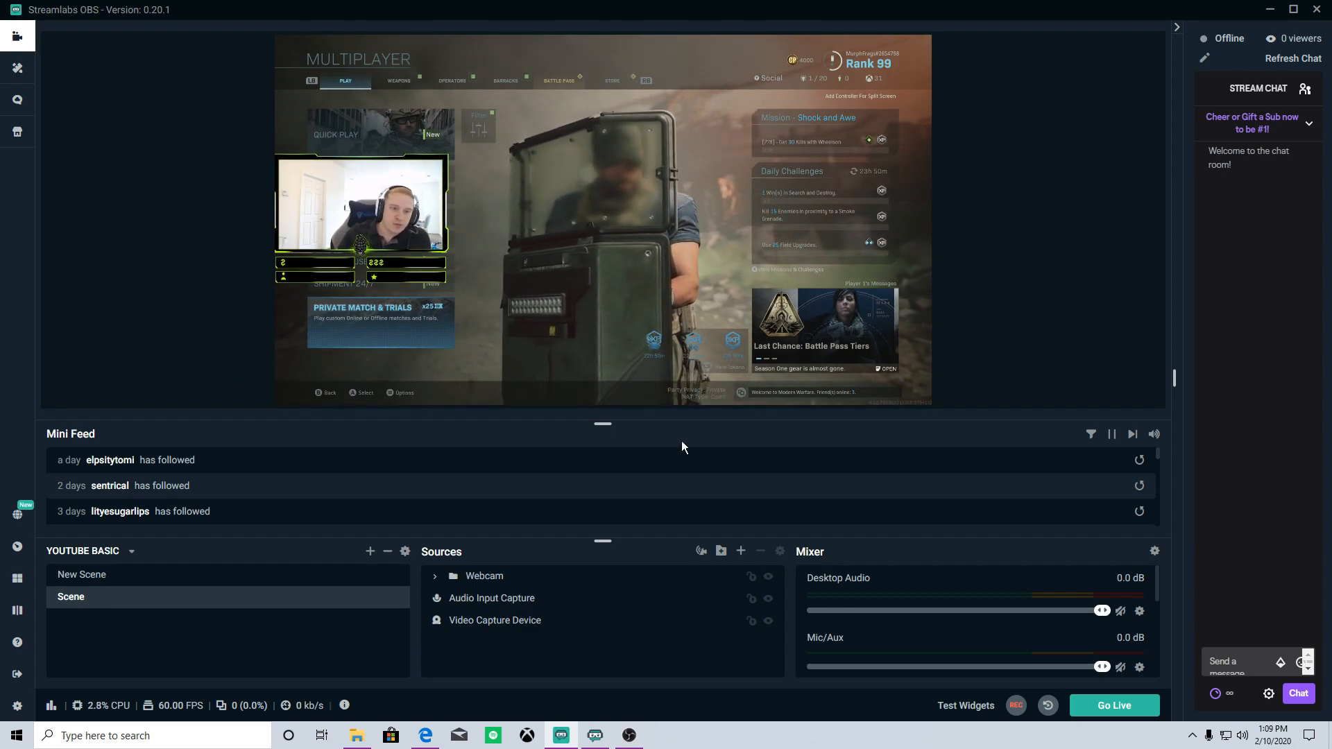
Add a new Media Source to the scene under the suggested name instead of reusing an existing one
{"action": "left_click", "coordinate": [740, 552]}
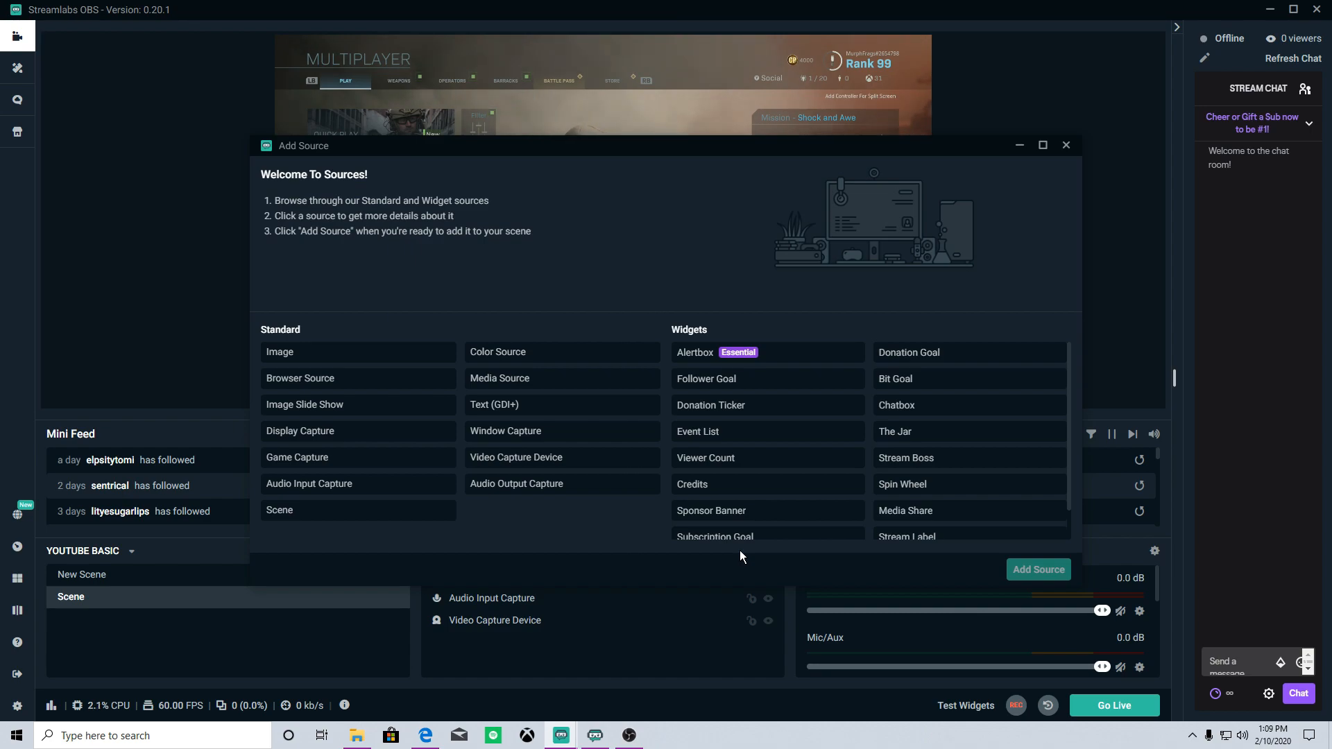
{"action": "left_click", "coordinate": [491, 381]}
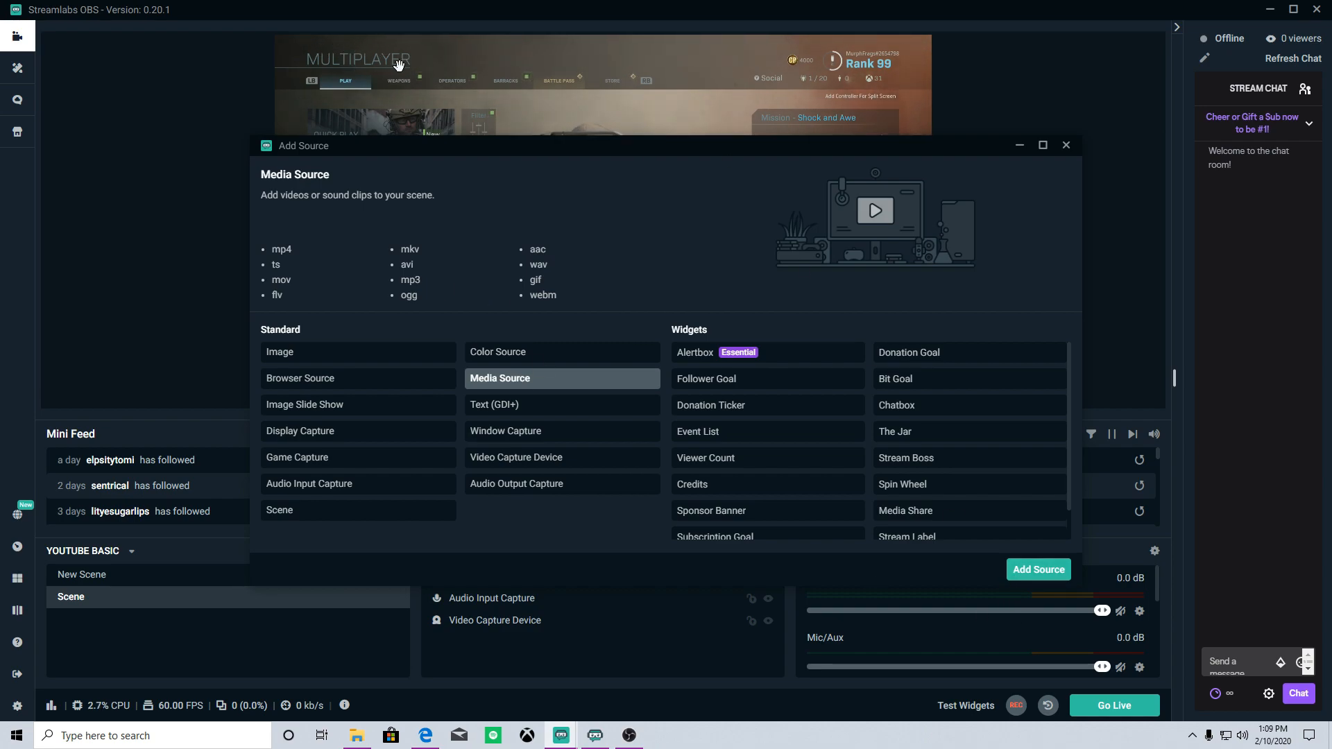
{"action": "left_click", "coordinate": [1022, 580]}
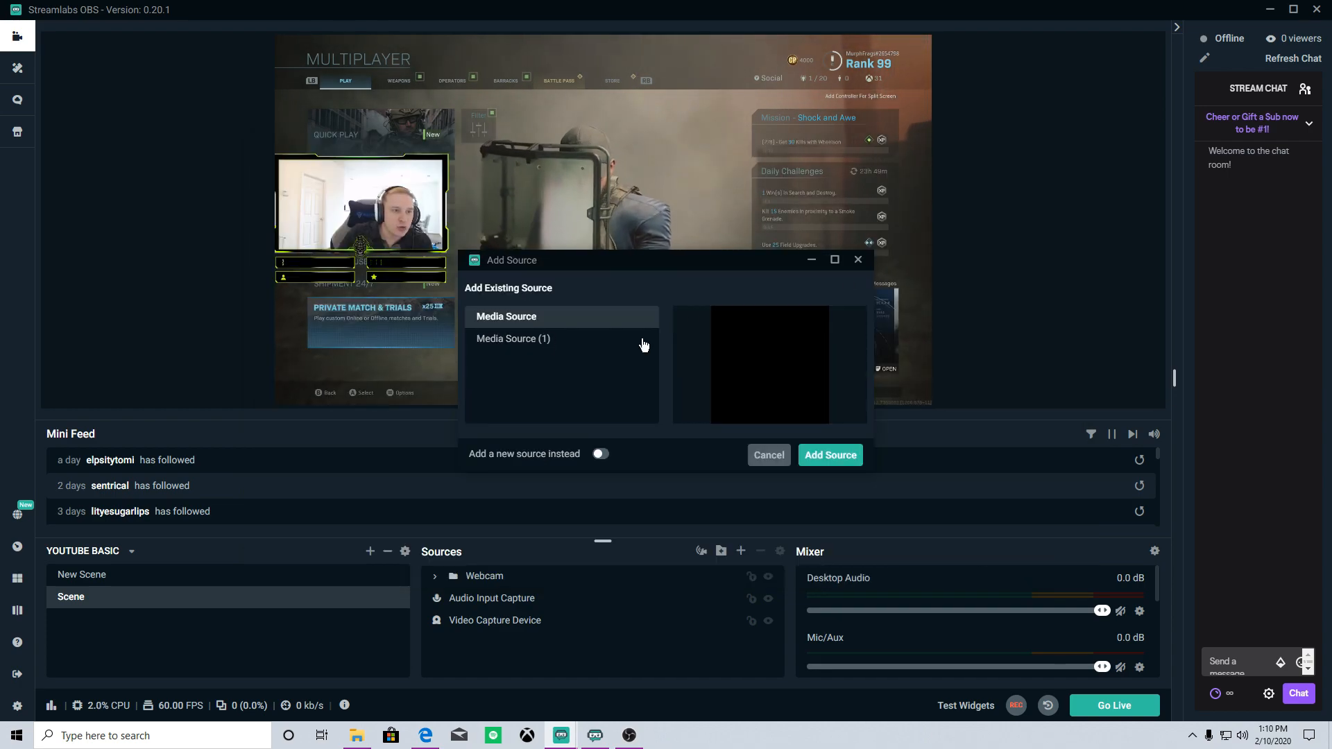
{"action": "left_click", "coordinate": [601, 455]}
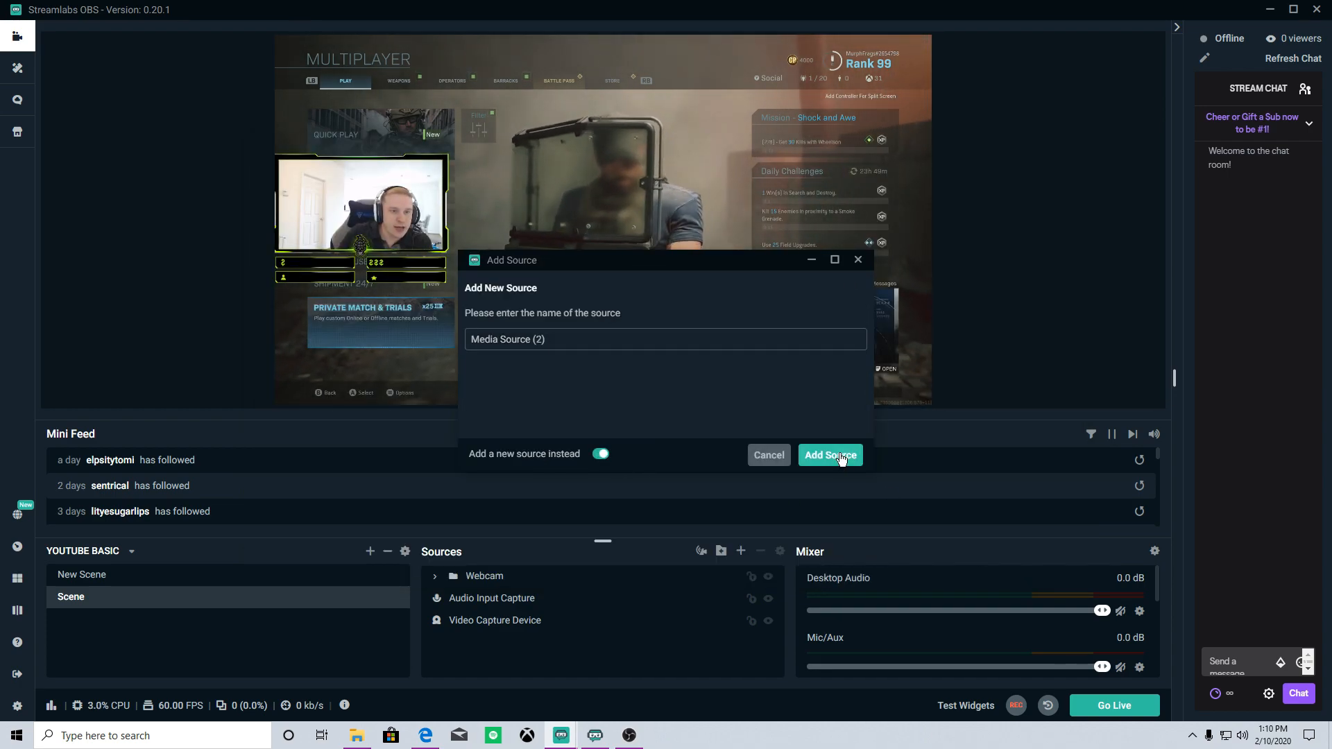
{"action": "left_click", "coordinate": [846, 456]}
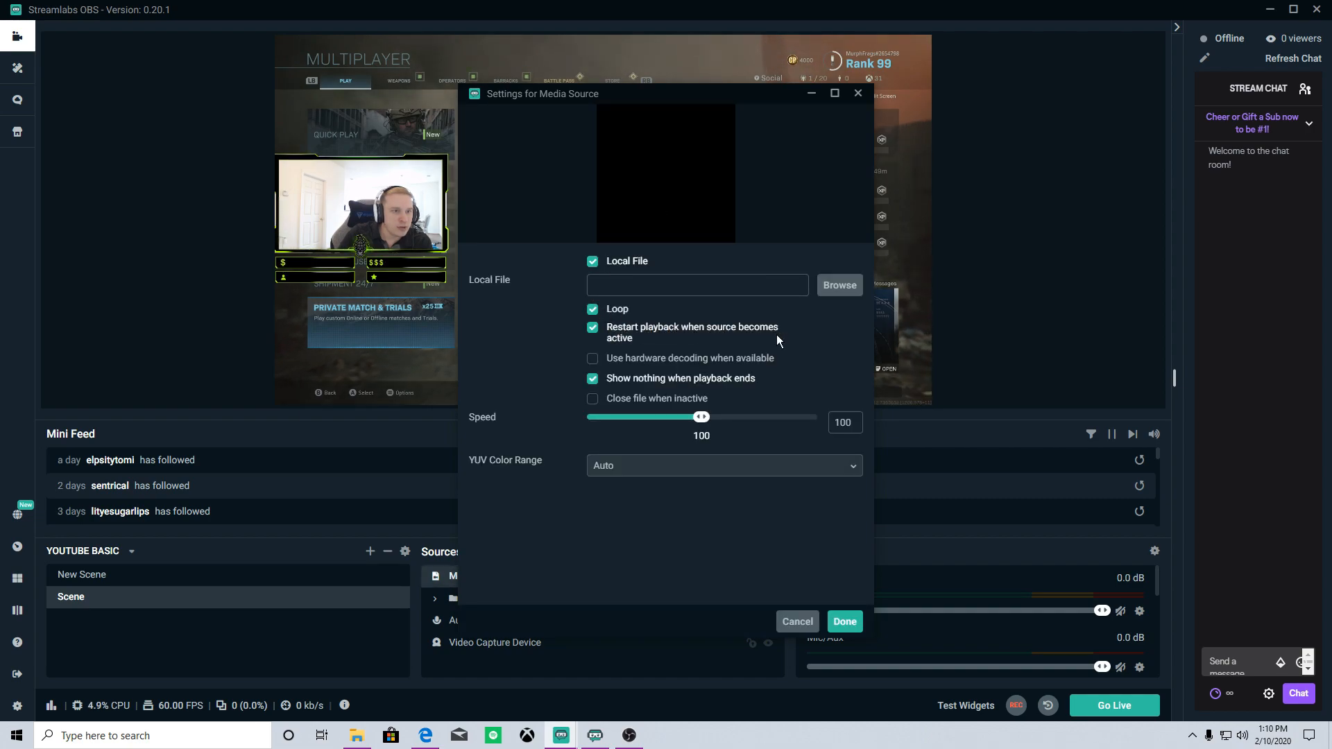
Load Alert 30 sec rev1.webm from the Regular overlays folder into the new media source and accept the settings
{"action": "left_click", "coordinate": [839, 285]}
{"action": "left_click", "coordinate": [987, 136]}
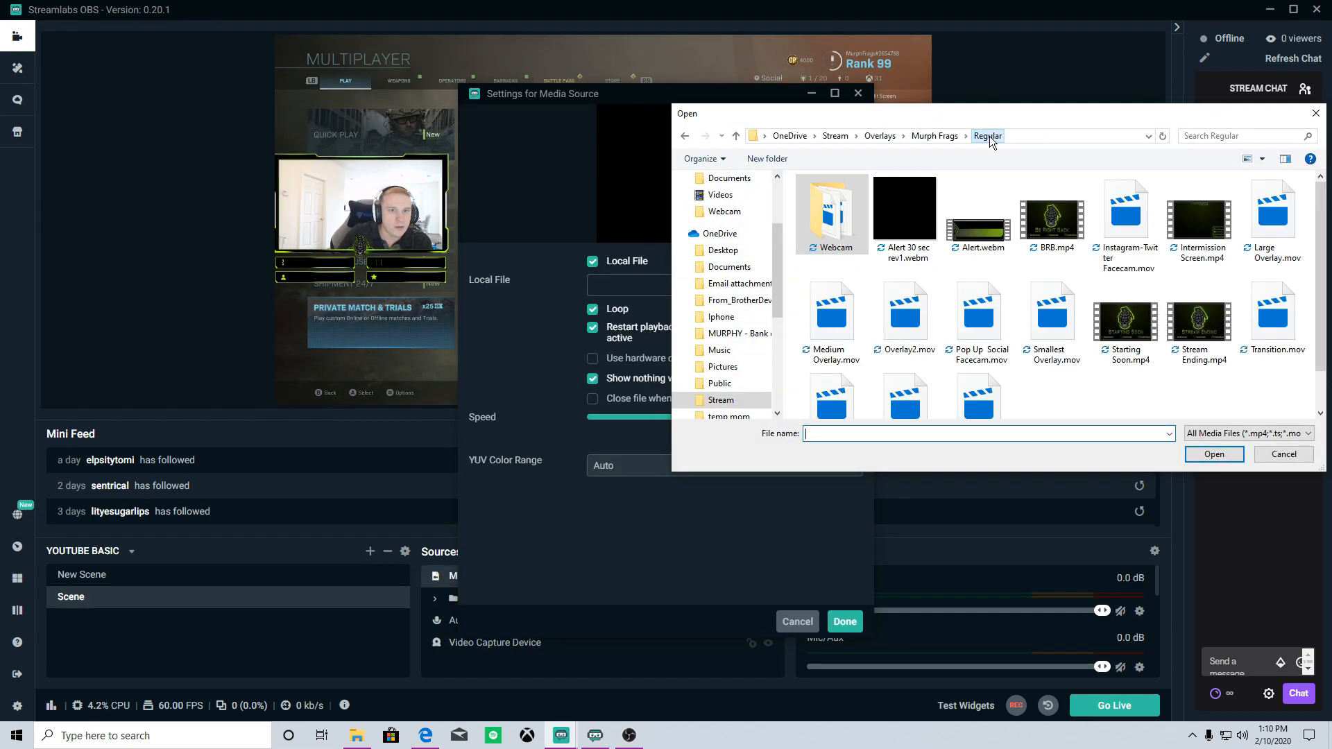
{"action": "left_click", "coordinate": [904, 218]}
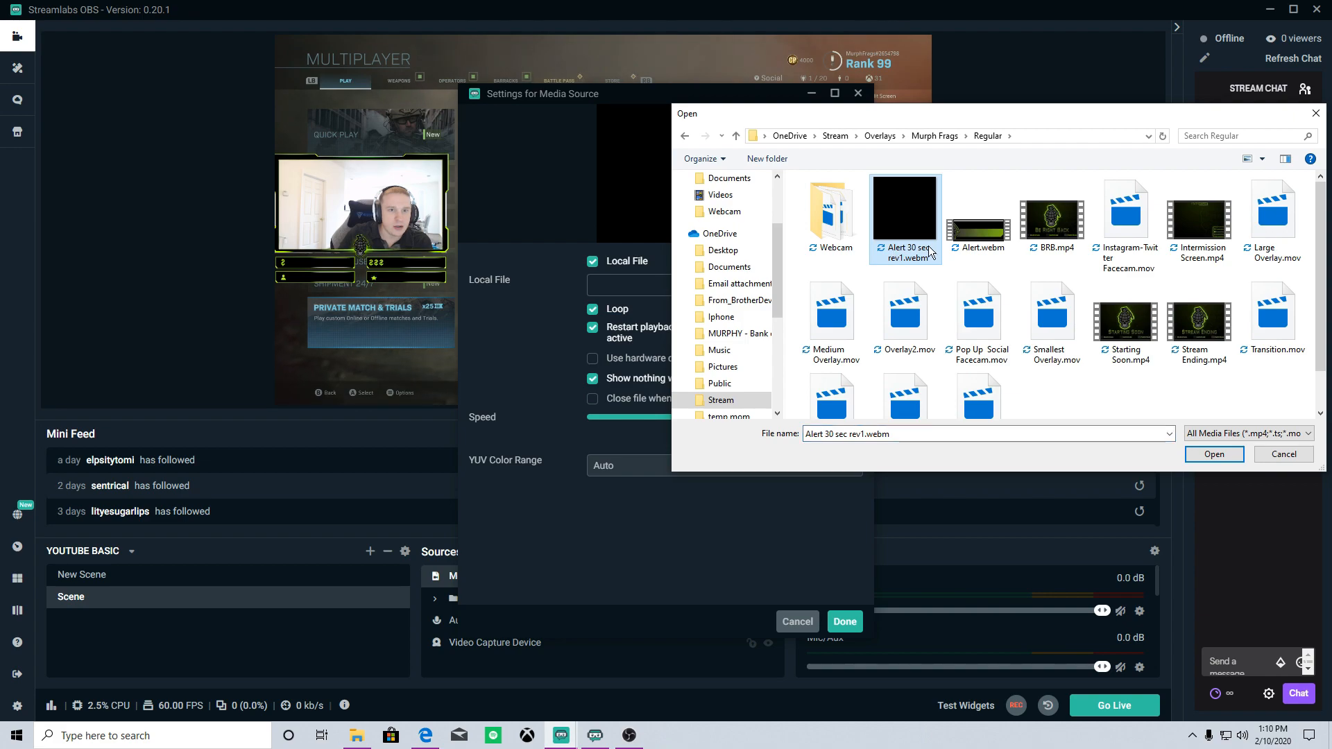
{"action": "left_click", "coordinate": [1213, 460]}
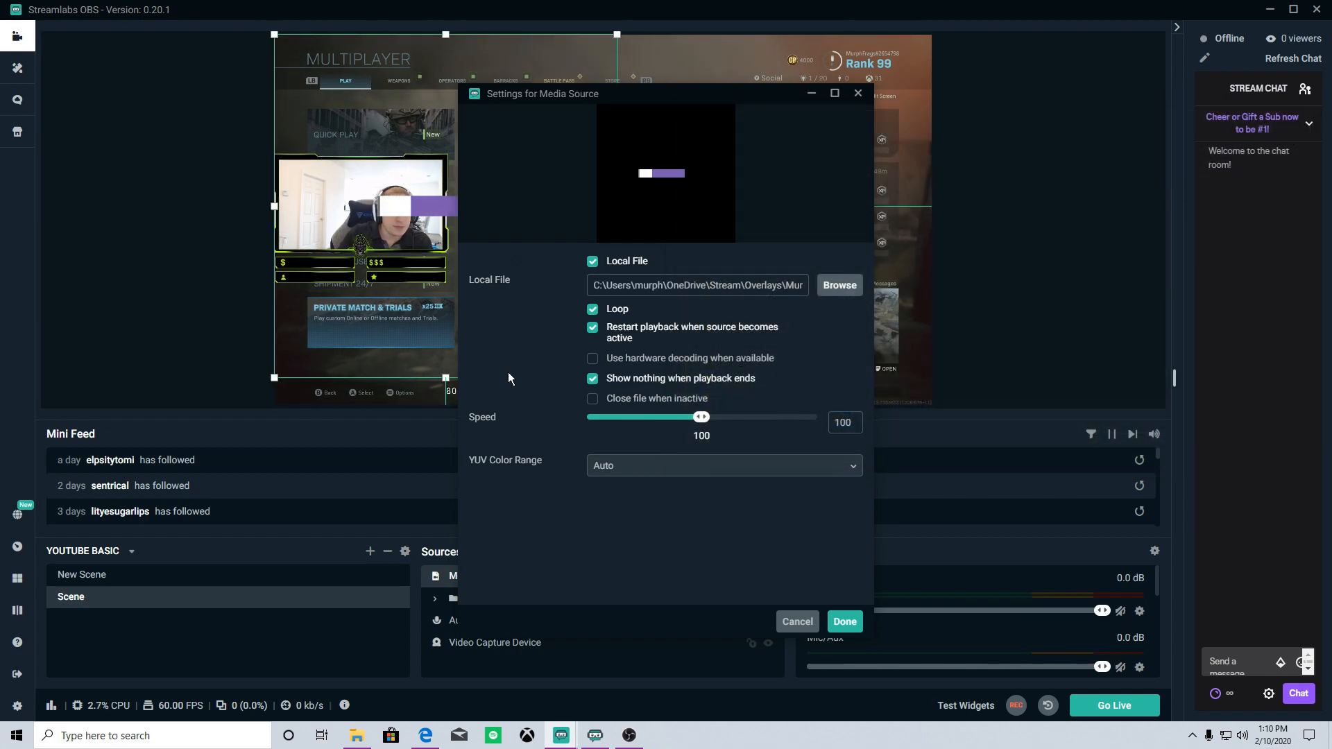
{"action": "left_click", "coordinate": [853, 631]}
Shrink the social media alert slightly and move it left of the canvas centre, about 45 px from the canvas's top edge
{"action": "left_click_drag", "start_coordinate": [491, 206], "coordinate": [673, 173]}
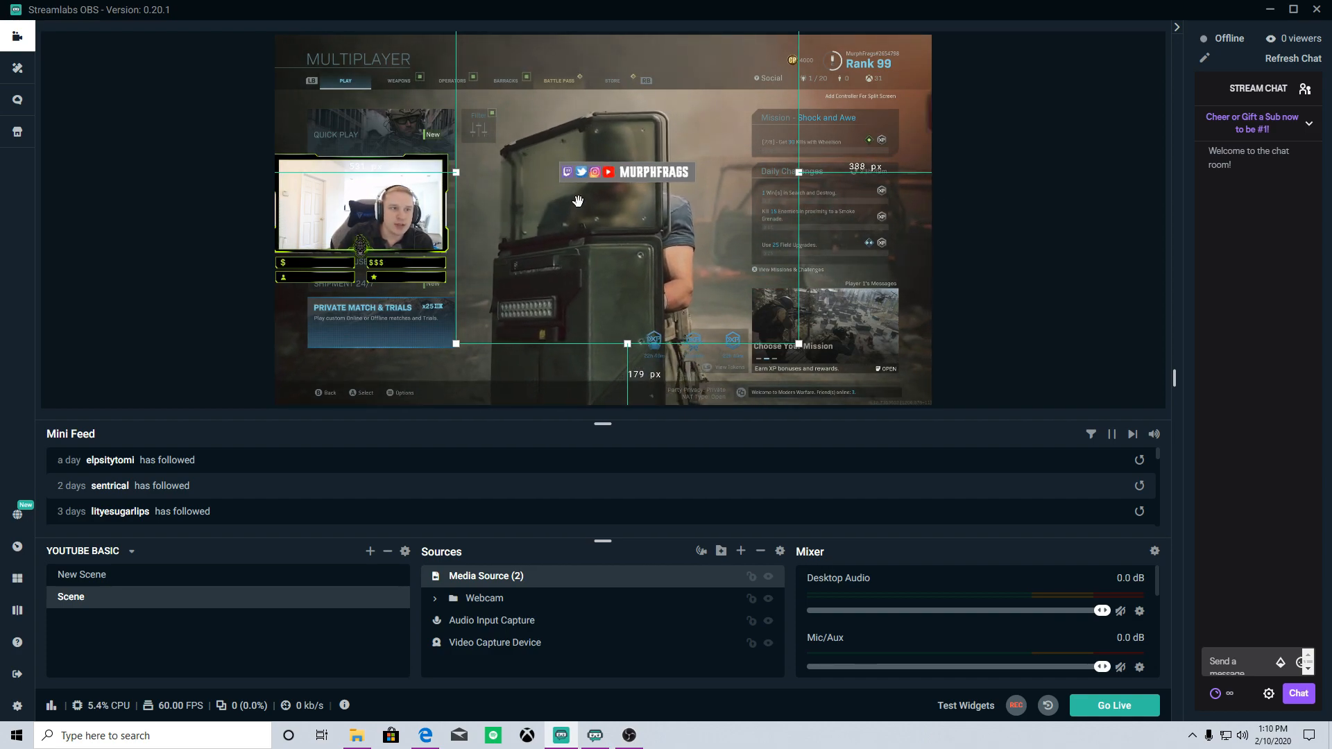
{"action": "left_click_drag", "start_coordinate": [593, 177], "coordinate": [616, 261]}
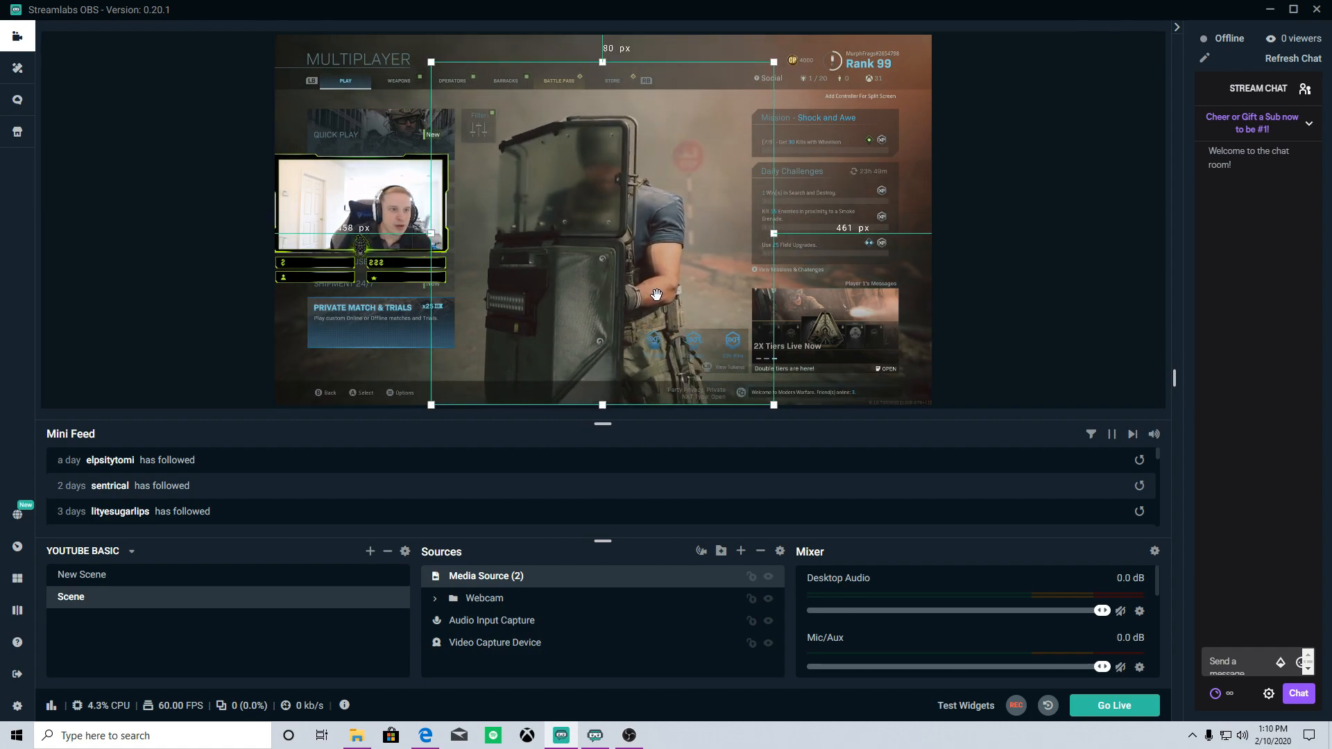
{"action": "mouse_move", "coordinate": [773, 403]}
{"action": "left_mouse_down"}
{"action": "mouse_move", "coordinate": [705, 335]}
{"action": "mouse_move", "coordinate": [768, 399]}
{"action": "left_mouse_up"}
{"action": "left_click_drag", "start_coordinate": [675, 315], "coordinate": [588, 303]}
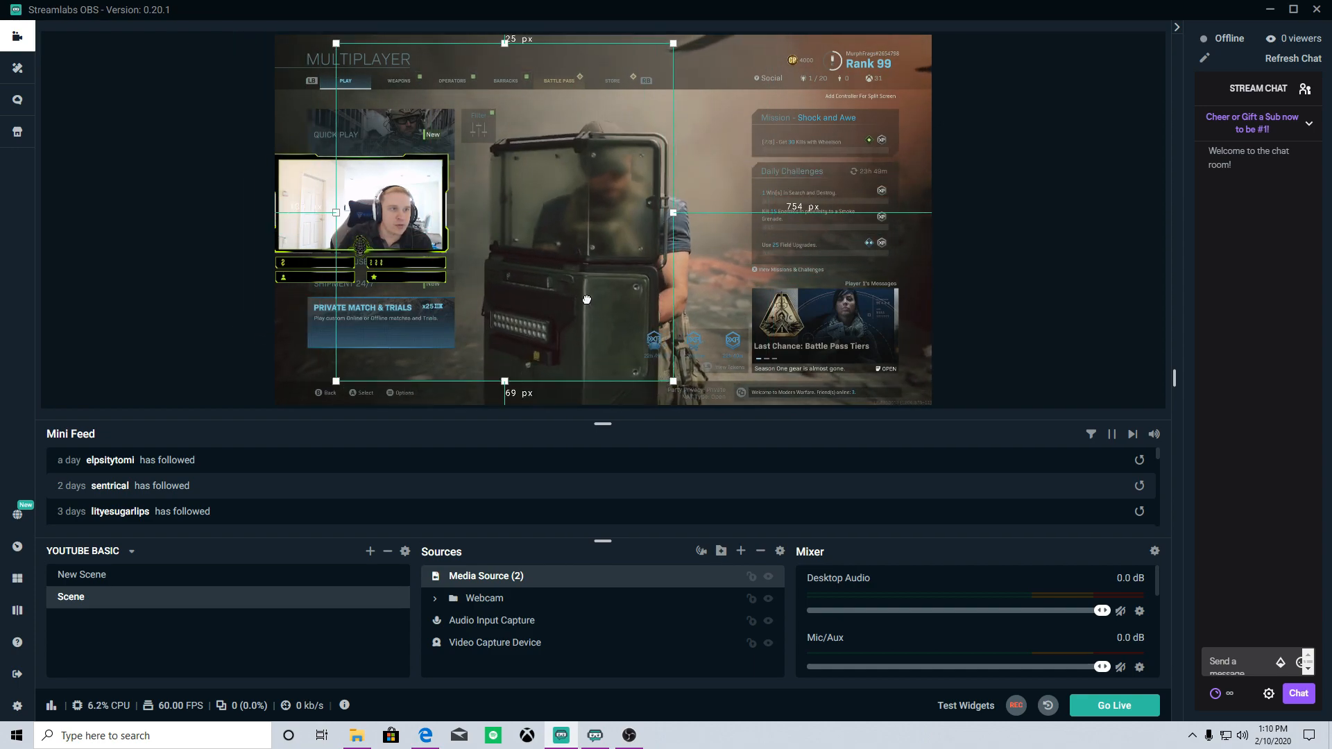
Check the alert's Loop setting and place its banner above the facecam, about 1161 px from the canvas's right edge and 517 px from its bottom
{"action": "double_click", "coordinate": [532, 577]}
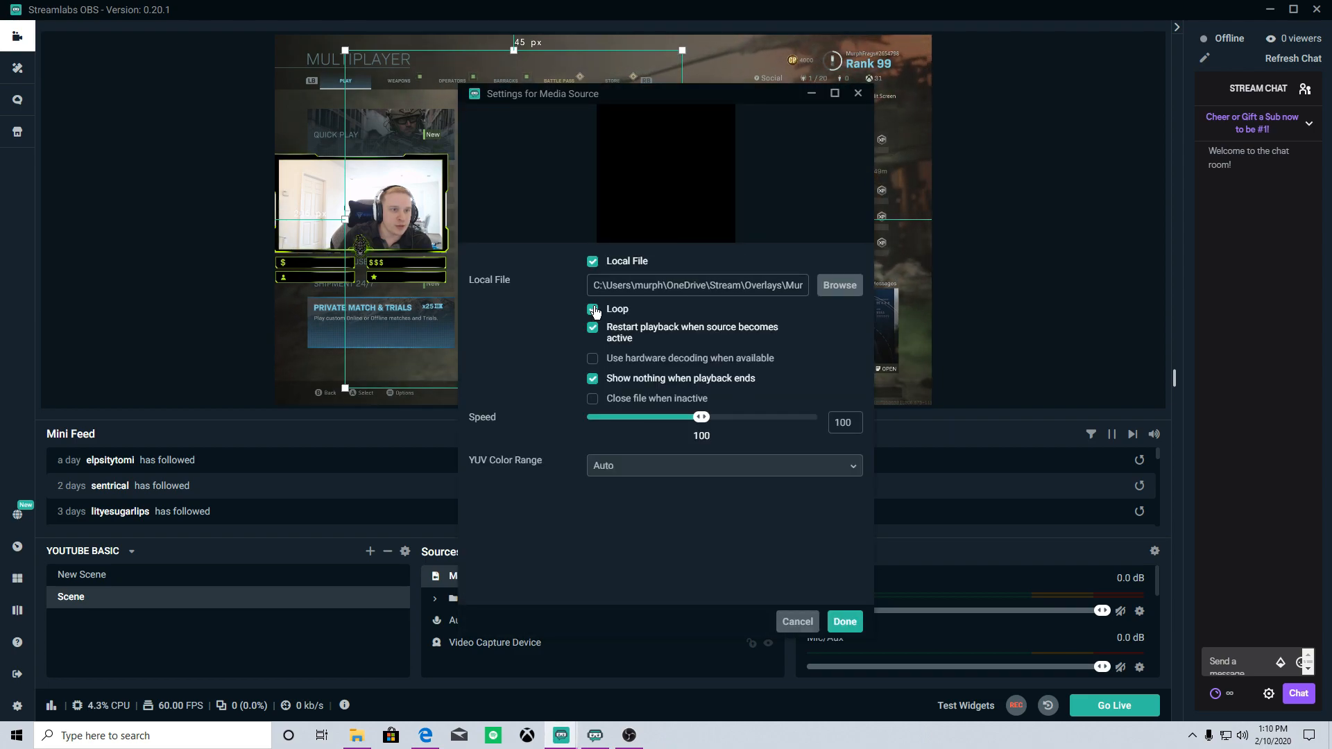
{"action": "left_click", "coordinate": [844, 621]}
{"action": "left_click_drag", "start_coordinate": [524, 78], "coordinate": [369, 92]}
{"action": "mouse_move", "coordinate": [526, 234]}
{"action": "left_mouse_down"}
{"action": "mouse_move", "coordinate": [563, 272]}
{"action": "mouse_move", "coordinate": [537, 243]}
{"action": "left_mouse_up"}
{"action": "left_click_drag", "start_coordinate": [474, 208], "coordinate": [469, 191]}
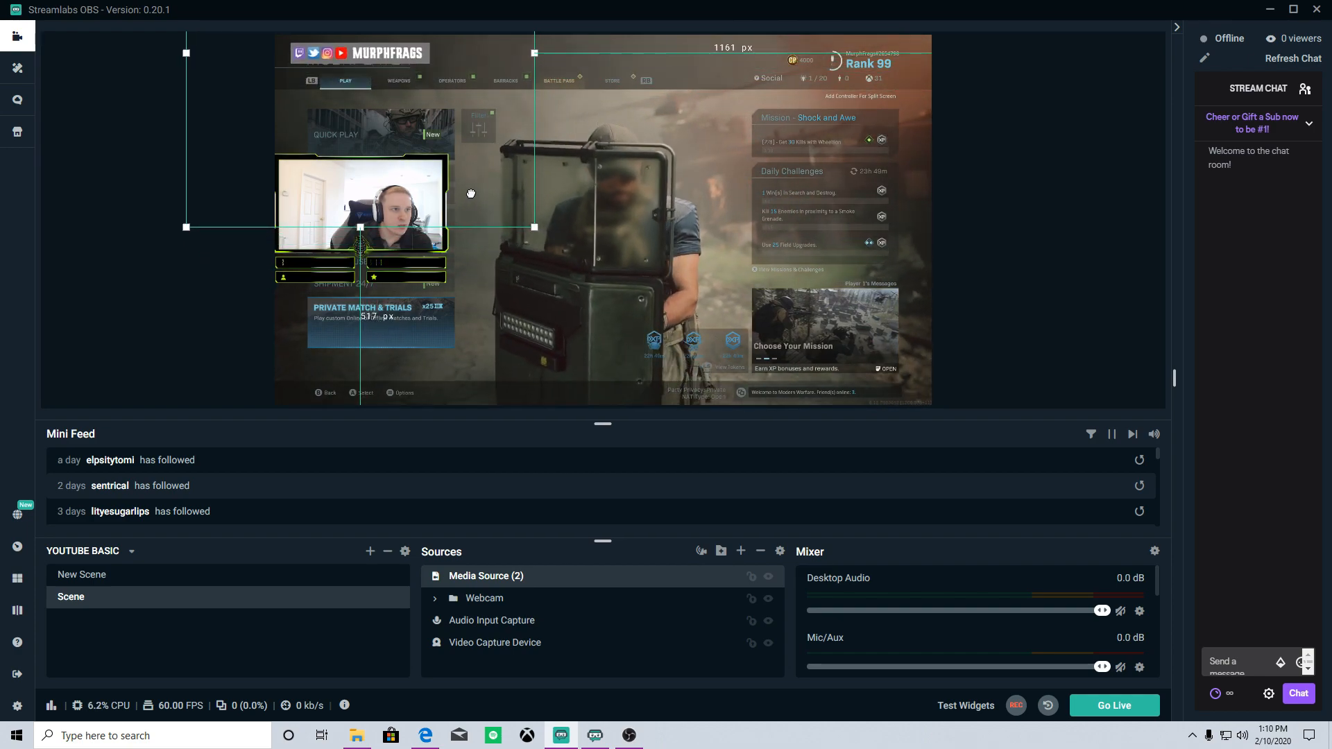
{"action": "left_click", "coordinate": [206, 329]}
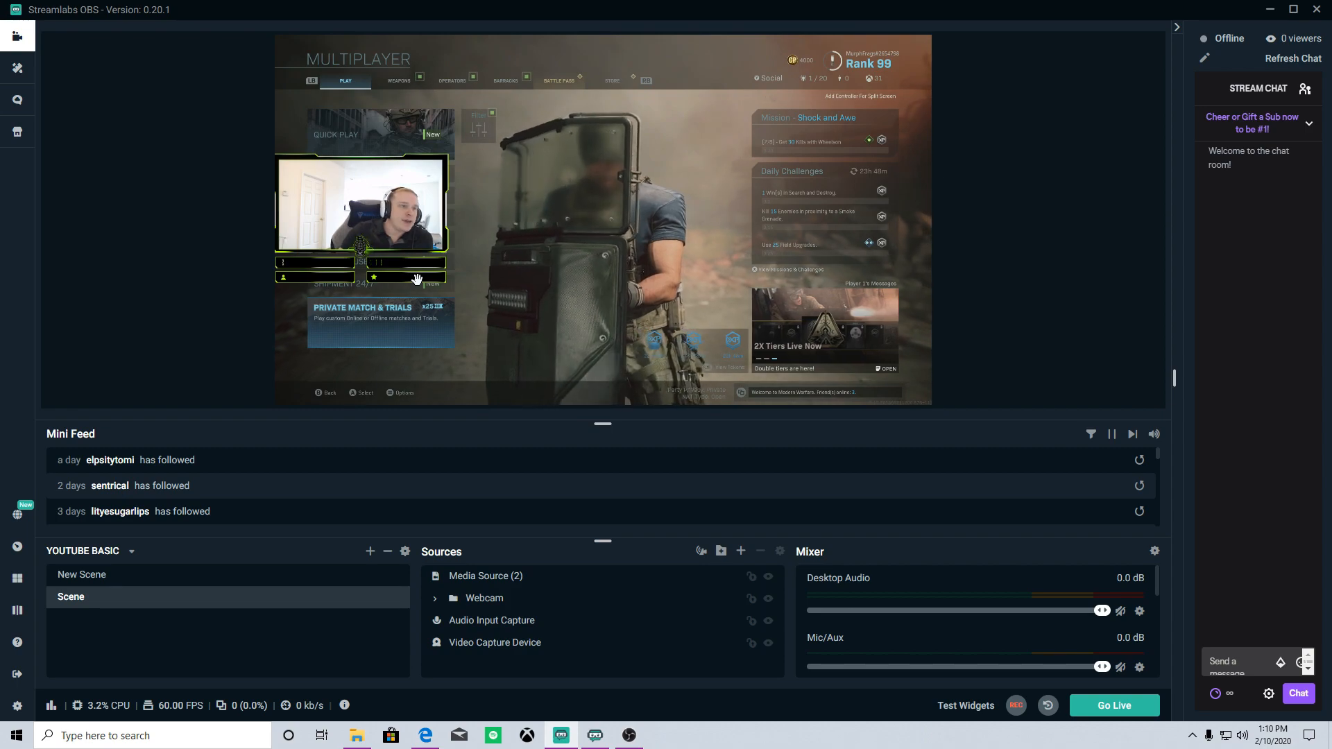
Create another scene with the suggested name and add a new Media Source to it
{"action": "left_click", "coordinate": [370, 552]}
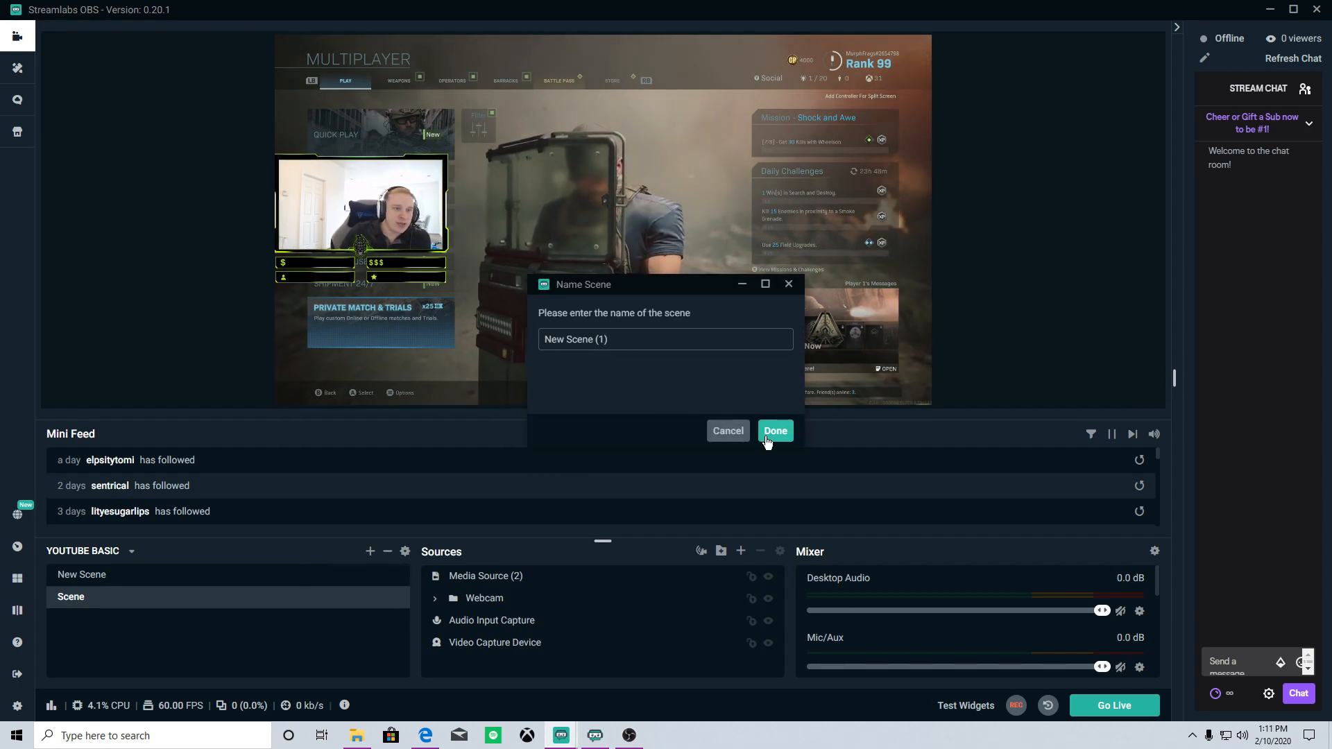
{"action": "left_click", "coordinate": [768, 437]}
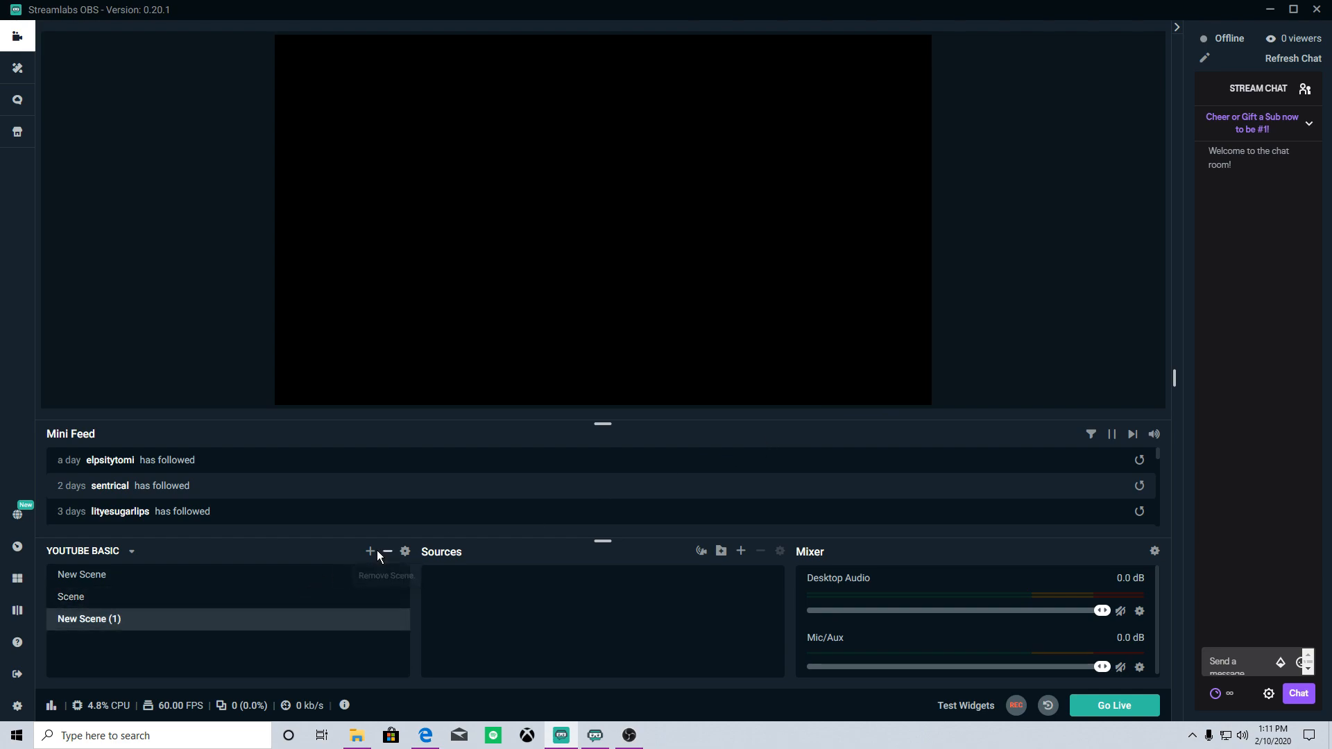
{"action": "left_click", "coordinate": [740, 551]}
{"action": "left_click", "coordinate": [534, 386]}
{"action": "left_click", "coordinate": [1013, 570]}
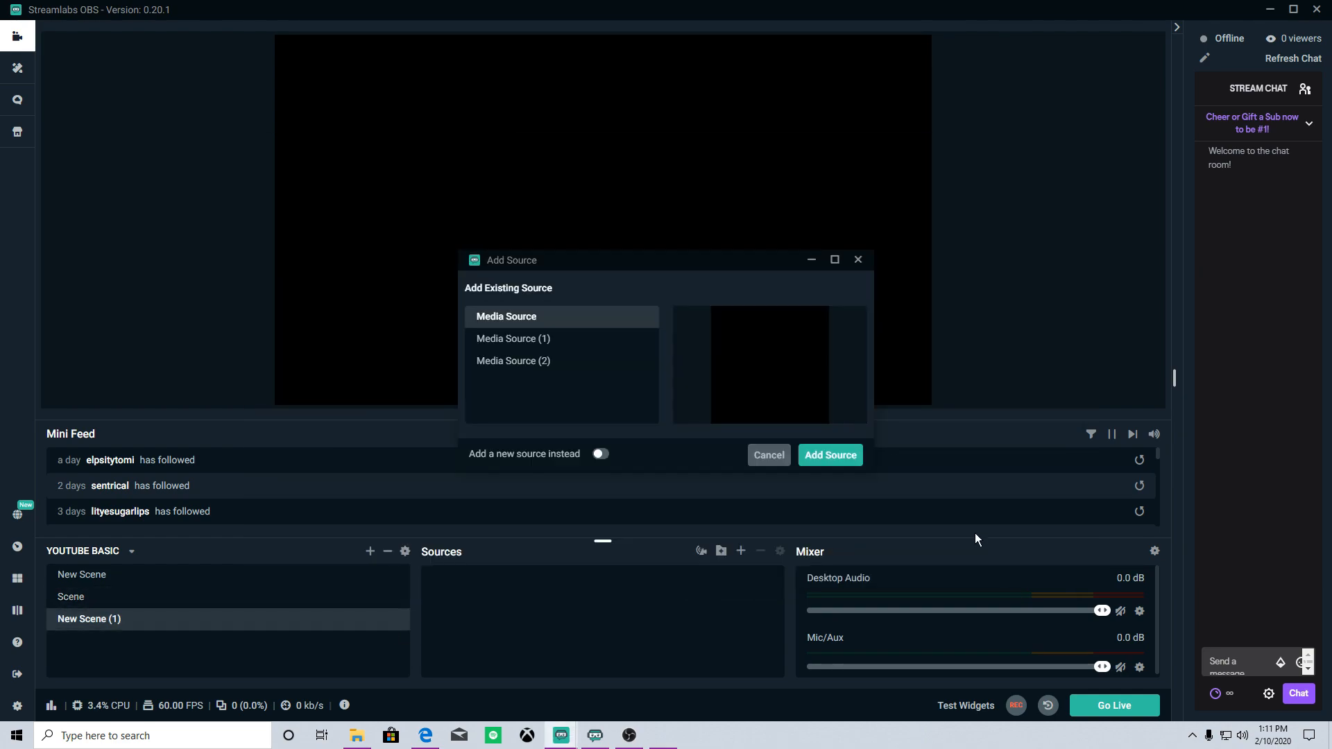
{"action": "left_click", "coordinate": [600, 455]}
{"action": "left_click", "coordinate": [830, 457]}
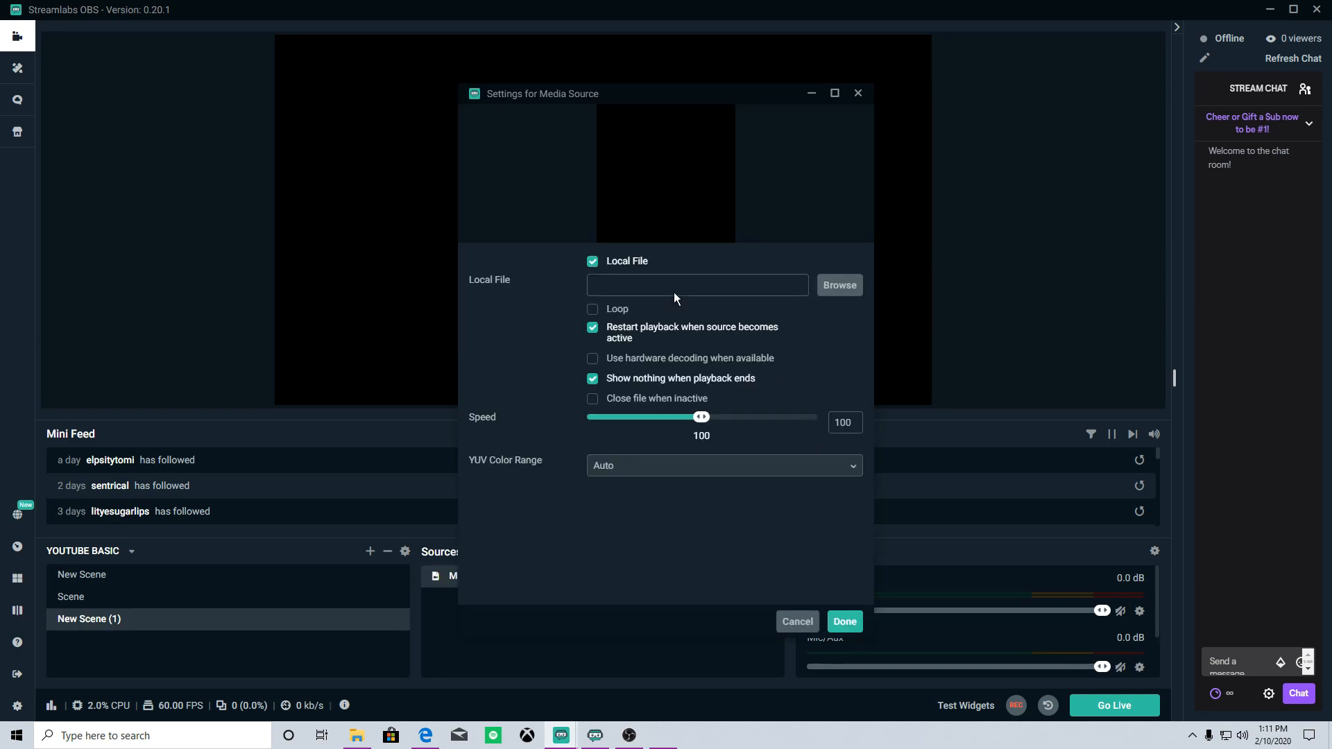
Load Intermission Screen.mp4 from the Regular overlays folder into the media source with Loop enabled, and accept the settings
{"action": "left_click", "coordinate": [827, 290]}
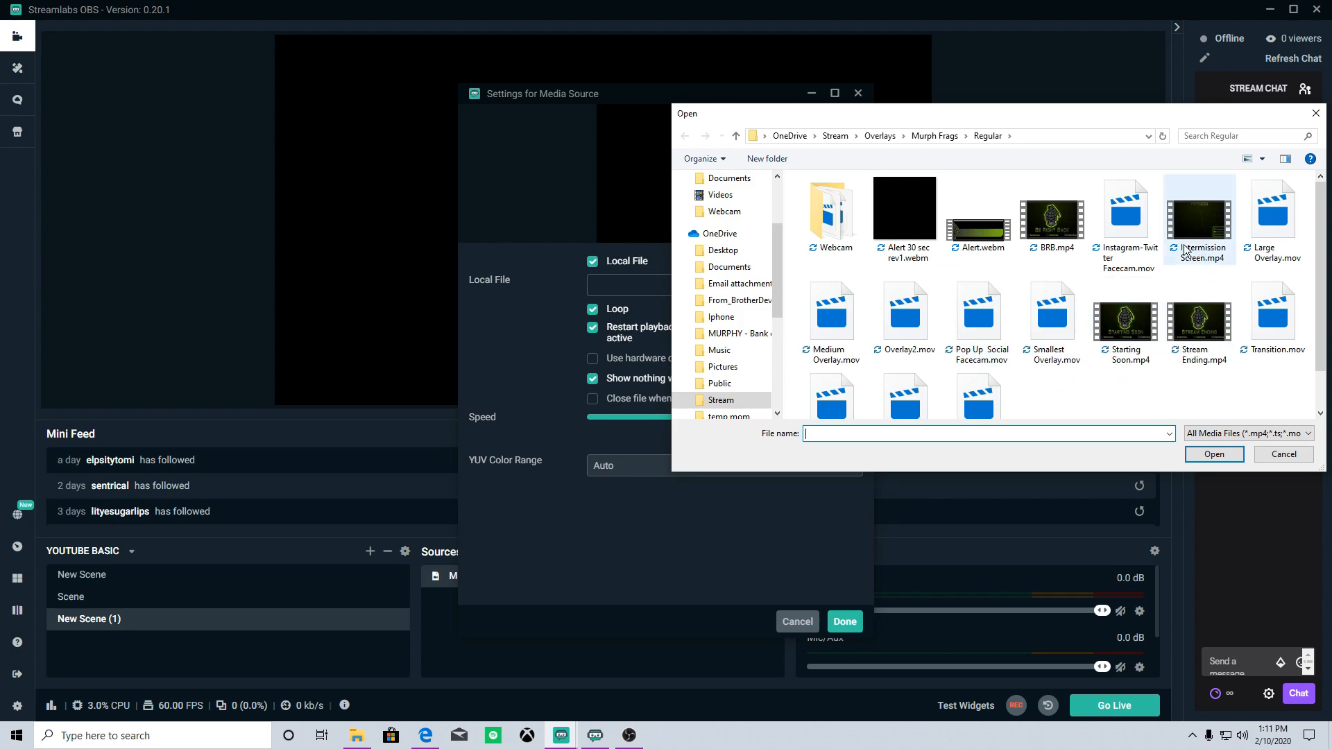
{"action": "left_click", "coordinate": [1056, 231]}
{"action": "left_click", "coordinate": [1210, 239]}
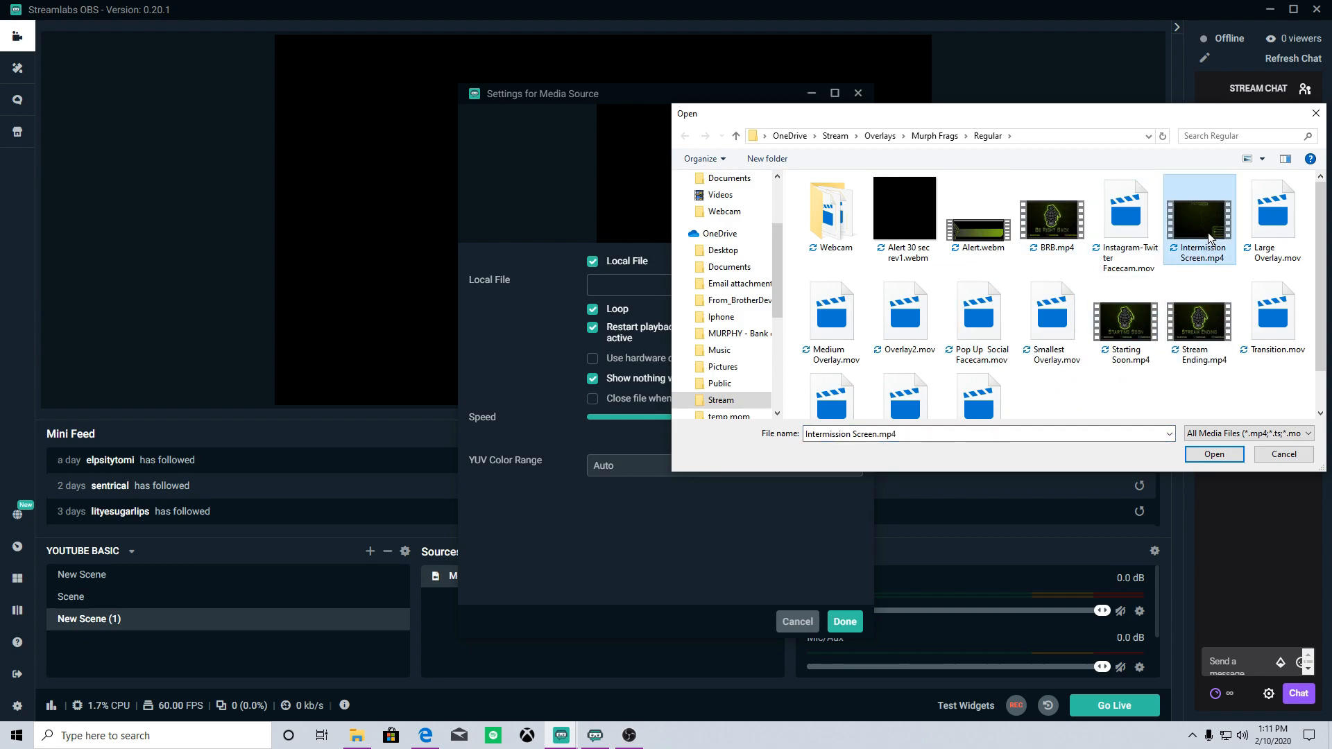
{"action": "left_click", "coordinate": [1204, 333]}
{"action": "left_click", "coordinate": [1199, 256]}
{"action": "left_click", "coordinate": [1214, 453]}
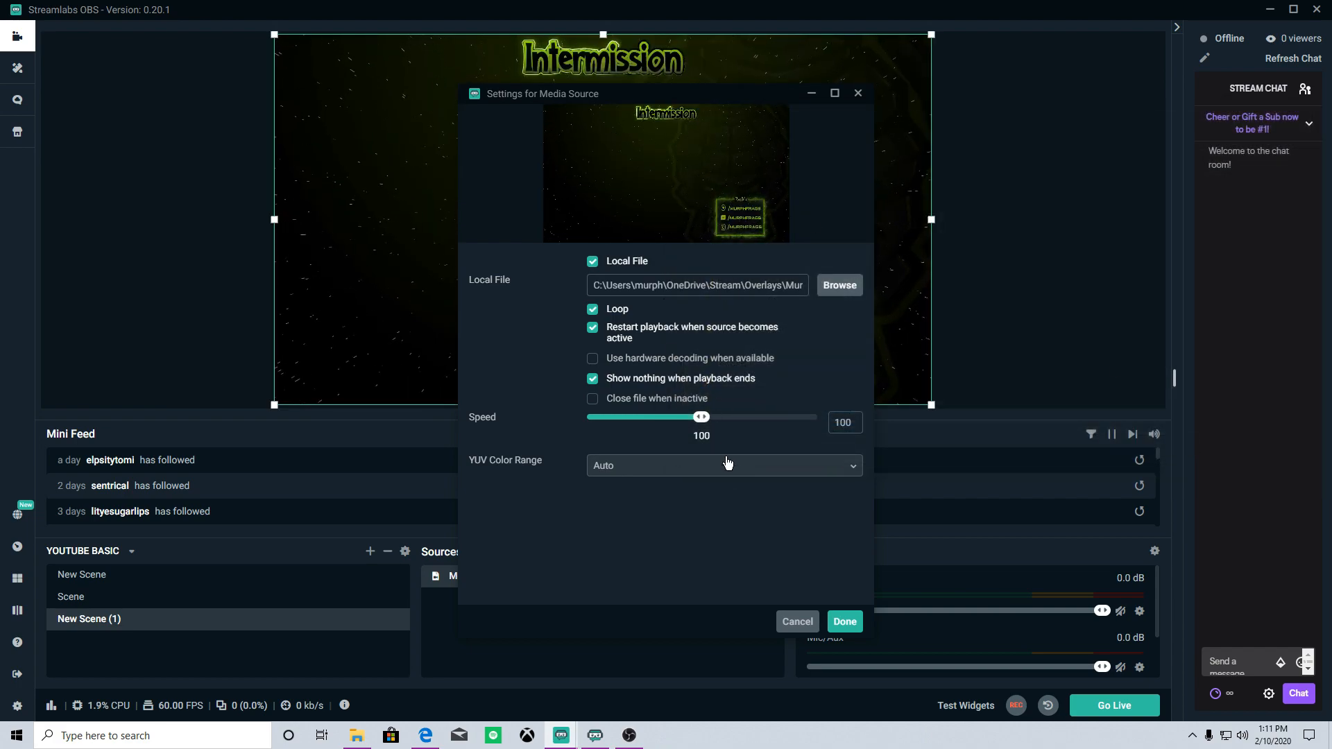
{"action": "left_click", "coordinate": [844, 622]}
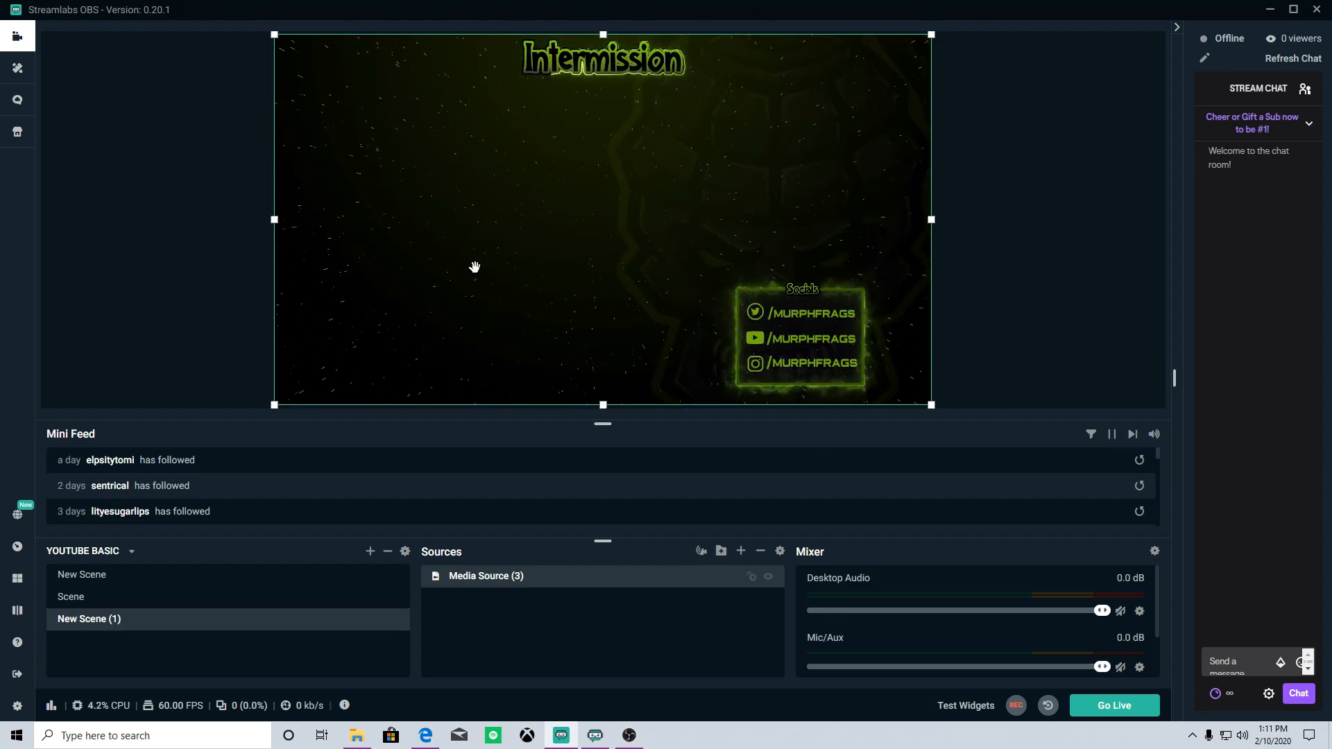
Add a new Image source to the intermission scene, load Frame.png from the Regular overlays folder, and accept its settings
{"action": "left_click", "coordinate": [740, 550]}
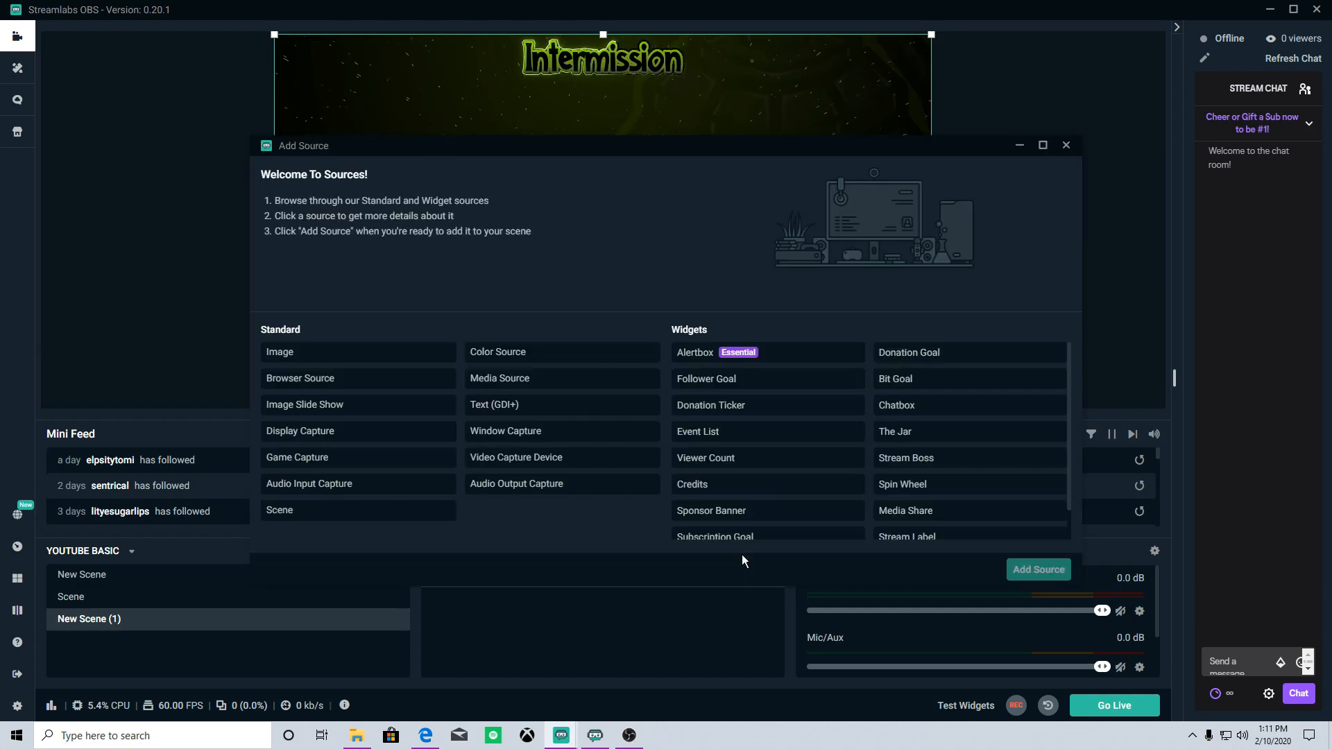
{"action": "left_click", "coordinate": [375, 359]}
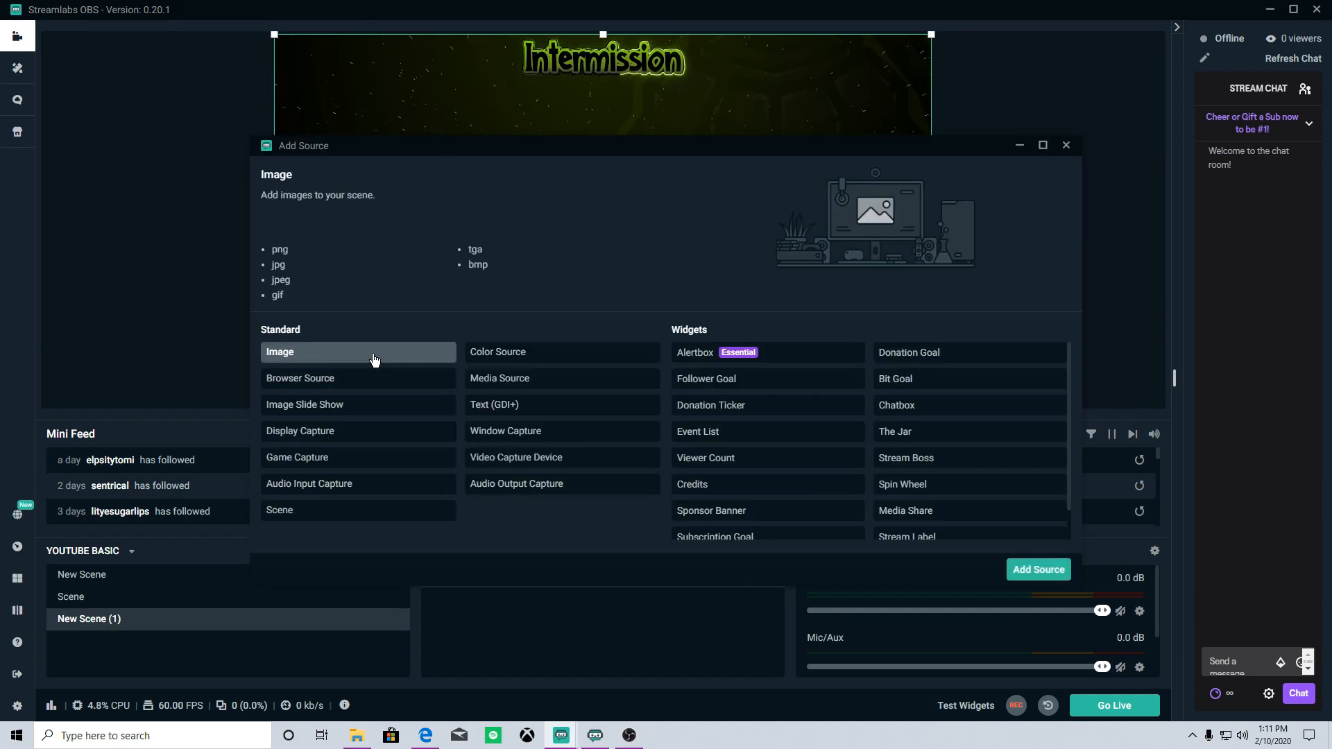
{"action": "left_click", "coordinate": [1040, 570]}
{"action": "left_click", "coordinate": [832, 455]}
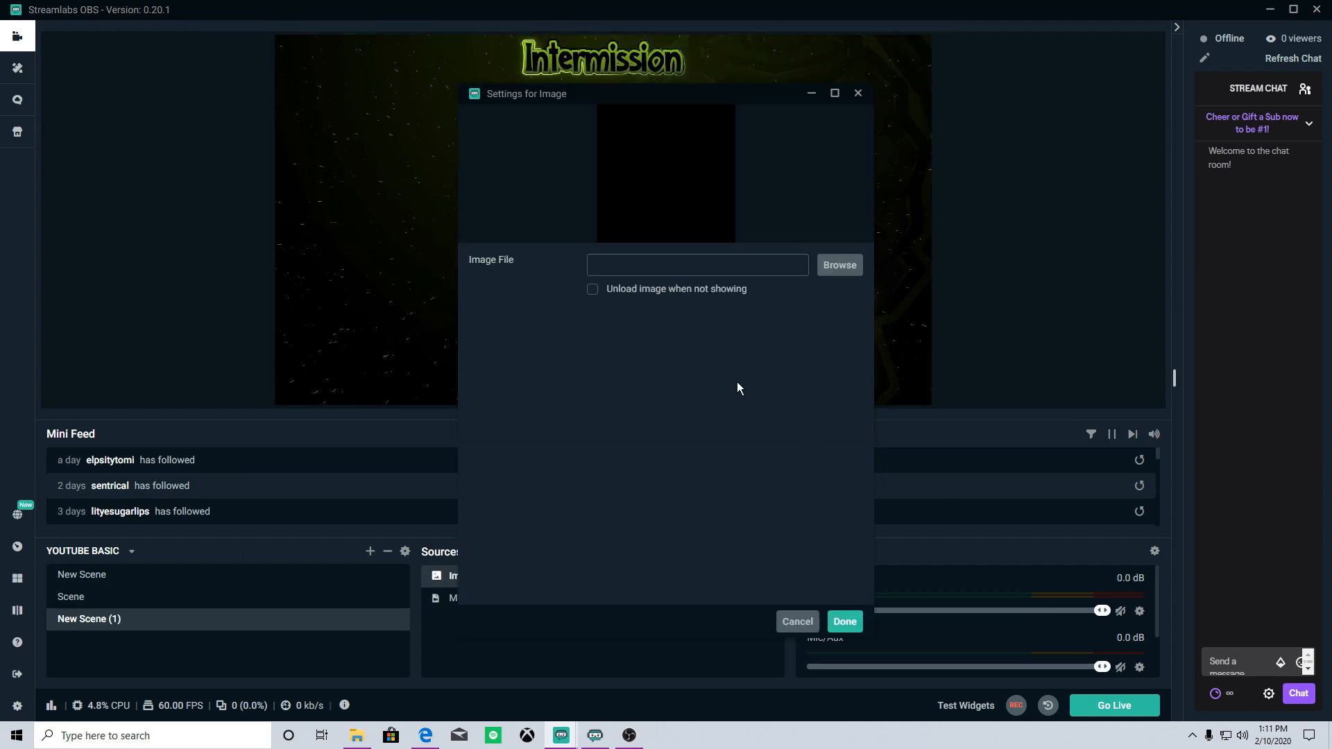
{"action": "left_click", "coordinate": [846, 263]}
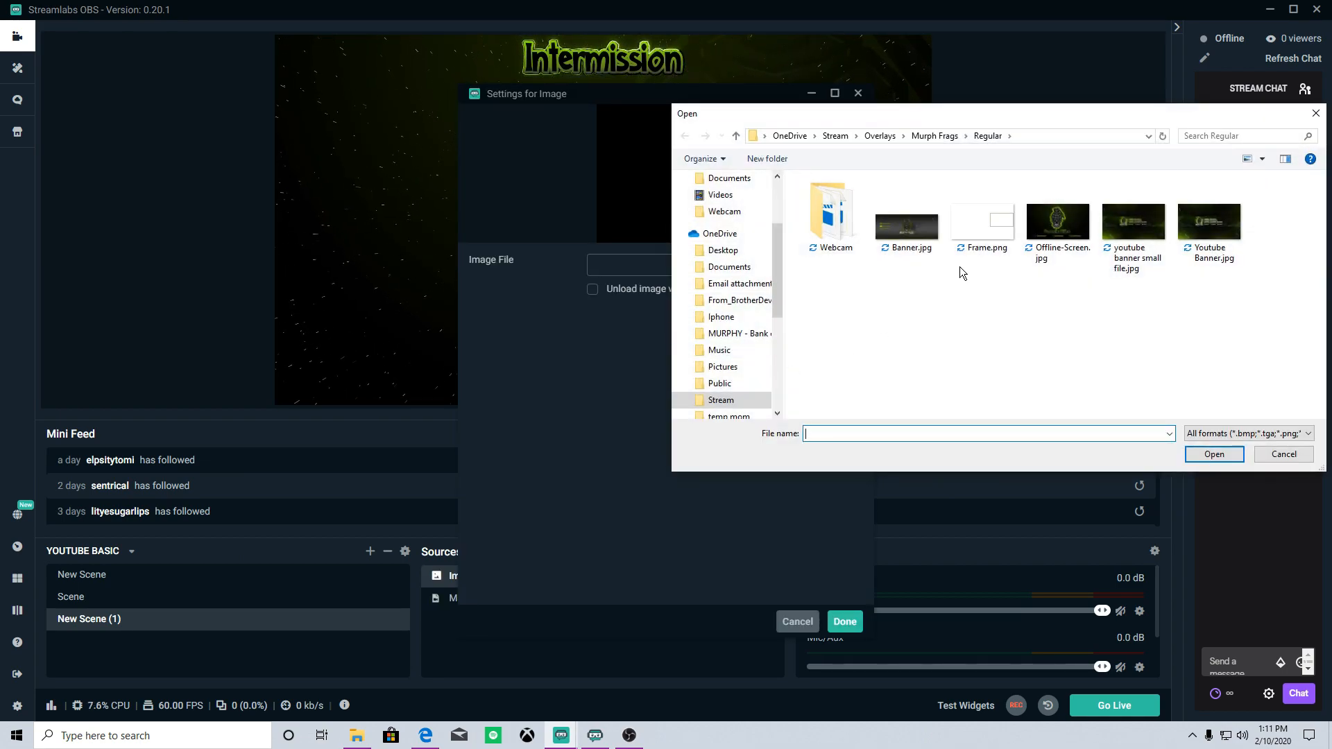
{"action": "left_click", "coordinate": [976, 234]}
{"action": "left_click", "coordinate": [1210, 455]}
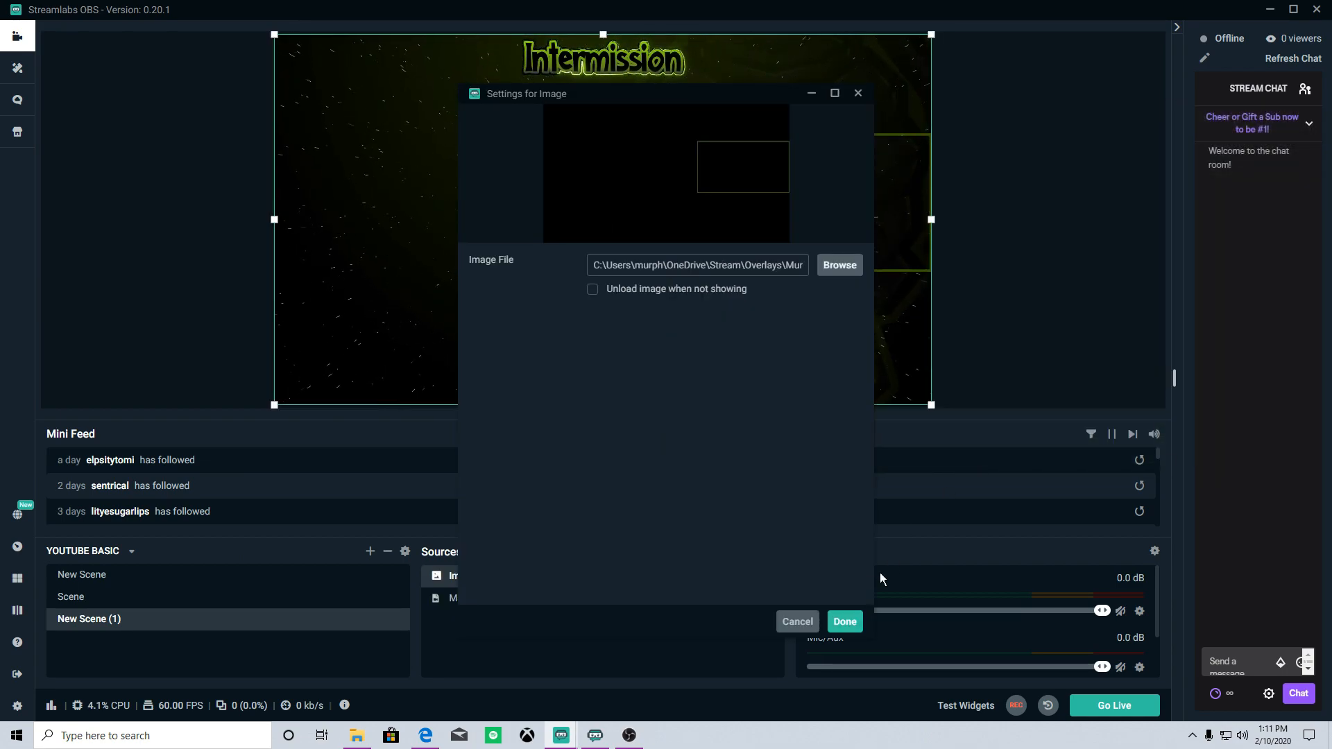
{"action": "left_click", "coordinate": [853, 623]}
Scale the frame image down slightly and position its rectangle above the Socials box
{"action": "left_click_drag", "start_coordinate": [273, 404], "coordinate": [244, 406]}
{"action": "left_click_drag", "start_coordinate": [597, 305], "coordinate": [590, 286]}
{"action": "left_click_drag", "start_coordinate": [238, 404], "coordinate": [292, 375]}
{"action": "left_click_drag", "start_coordinate": [510, 318], "coordinate": [502, 333]}
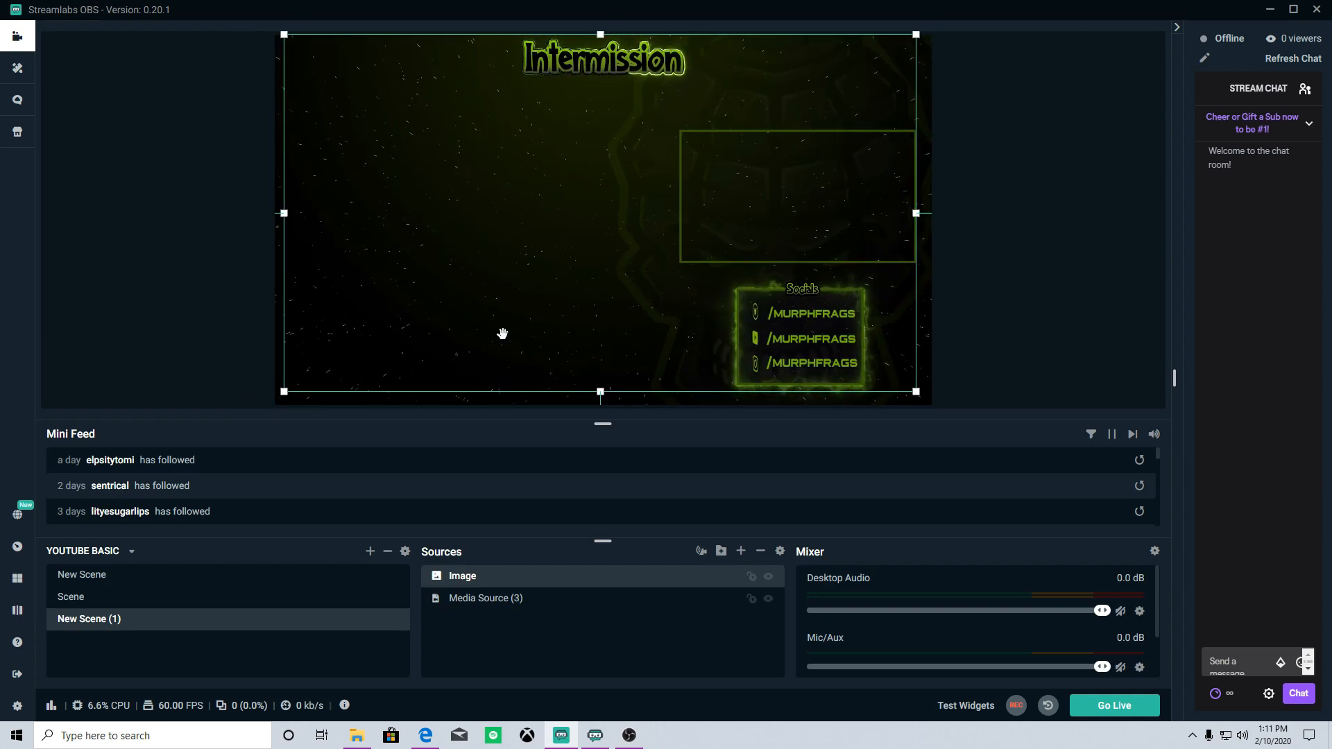
Add the existing Video Capture Device gameplay source to the intermission scene
{"action": "left_click", "coordinate": [741, 550]}
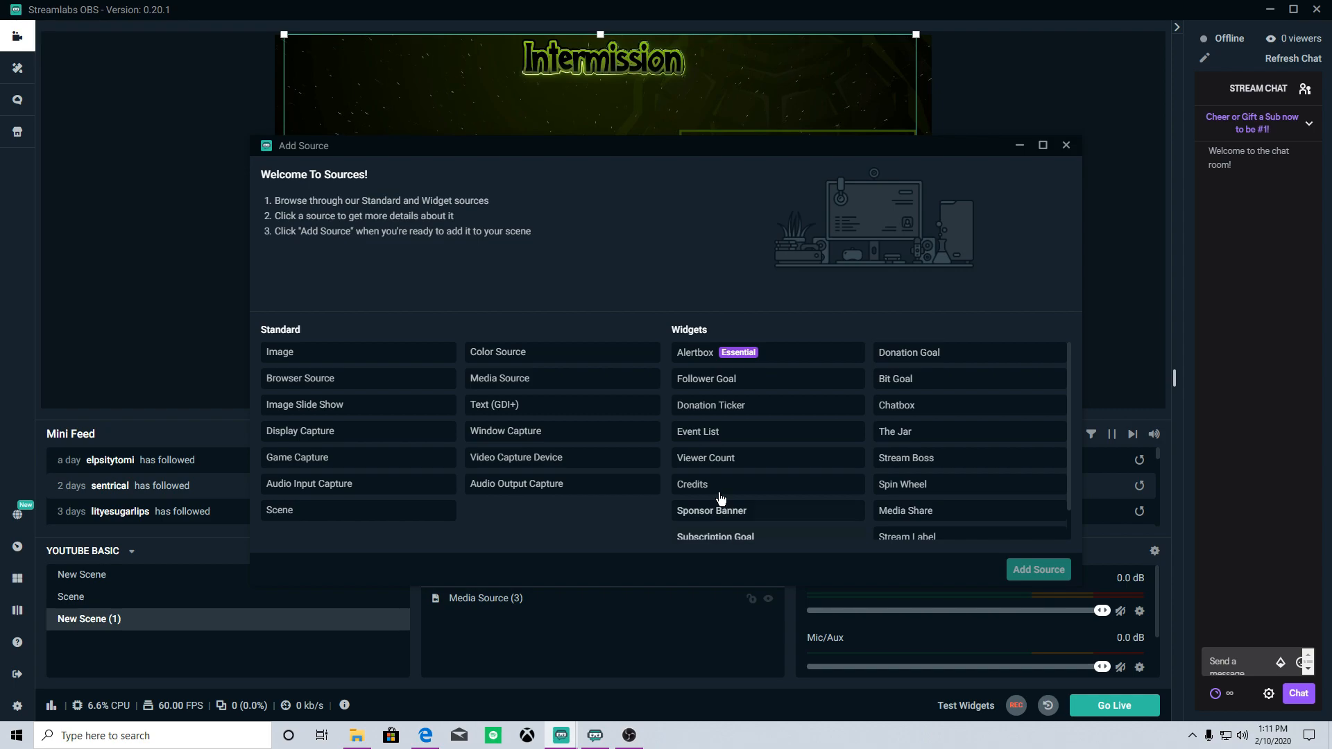
{"action": "left_click", "coordinate": [522, 460]}
{"action": "left_click", "coordinate": [1038, 570]}
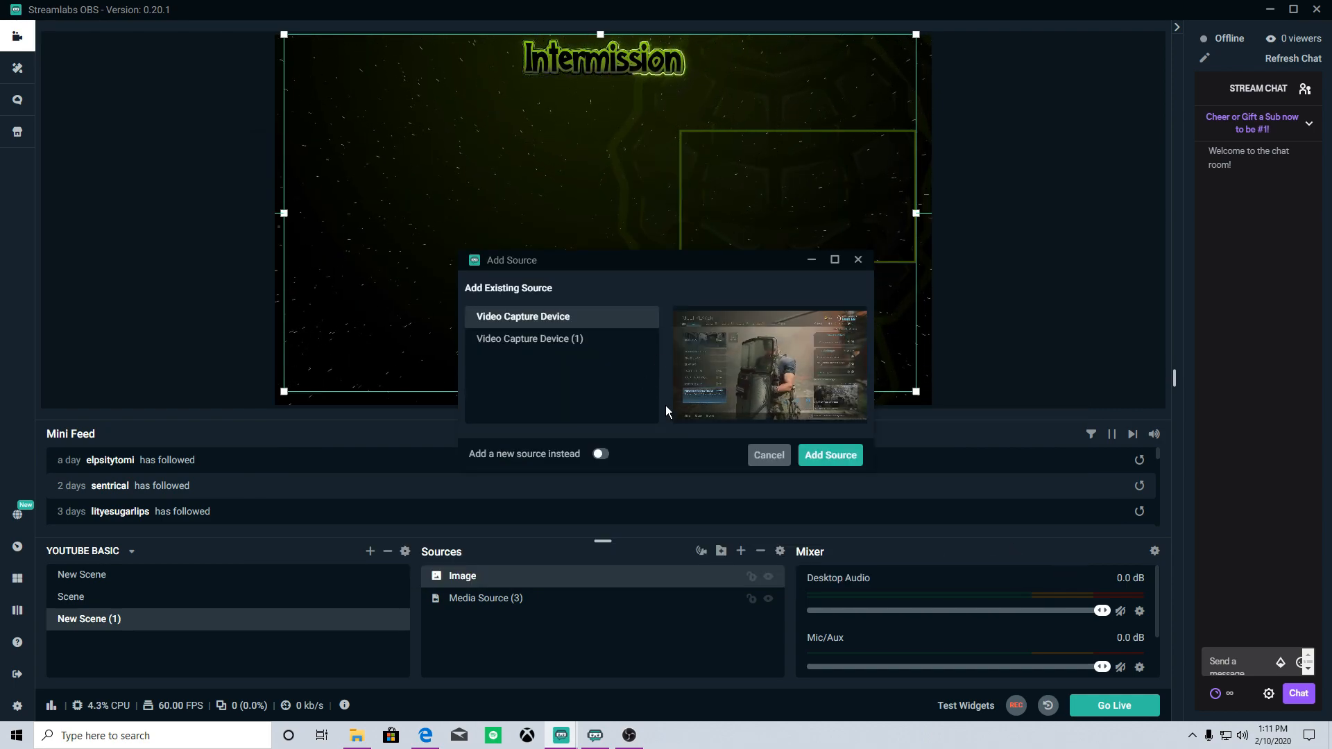
{"action": "left_click", "coordinate": [829, 455]}
Shrink the gameplay capture, order it beneath the Image source, and fit it inside the frame above the Socials box
{"action": "left_click_drag", "start_coordinate": [275, 403], "coordinate": [703, 214]}
{"action": "left_click_drag", "start_coordinate": [739, 189], "coordinate": [623, 239]}
{"action": "left_click_drag", "start_coordinate": [499, 578], "coordinate": [500, 607]}
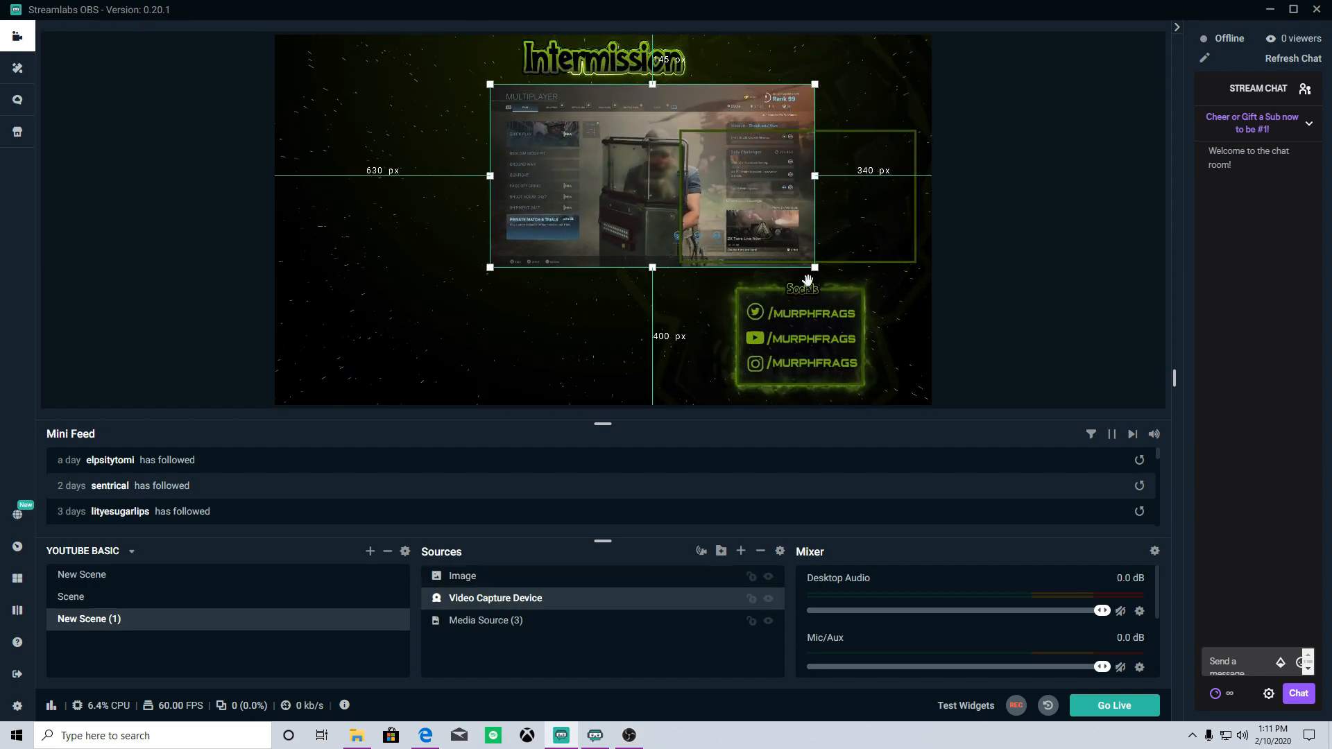
{"action": "left_click_drag", "start_coordinate": [624, 198], "coordinate": [726, 246]}
{"action": "left_click_drag", "start_coordinate": [591, 314], "coordinate": [696, 264]}
{"action": "left_click", "coordinate": [956, 294]}
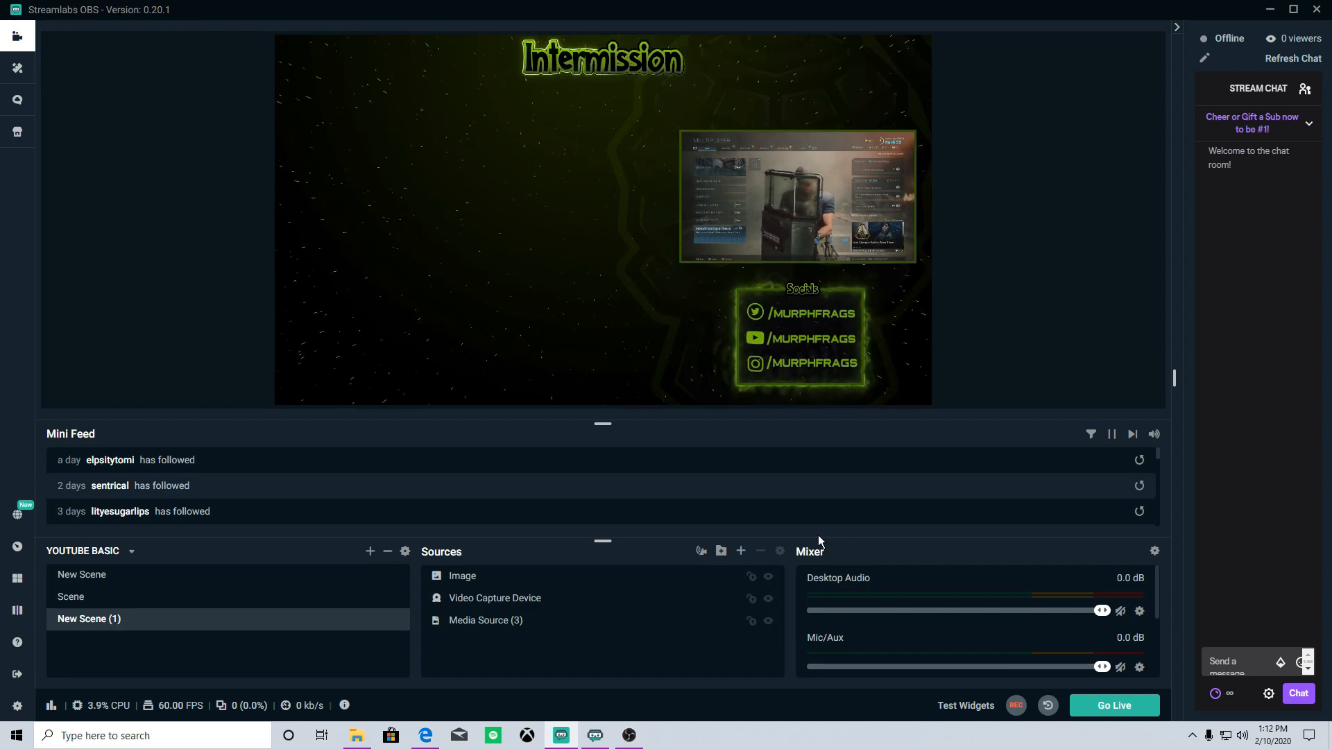
Add a new Media Source with the suggested name instead of reusing an existing one
{"action": "left_click", "coordinate": [740, 551]}
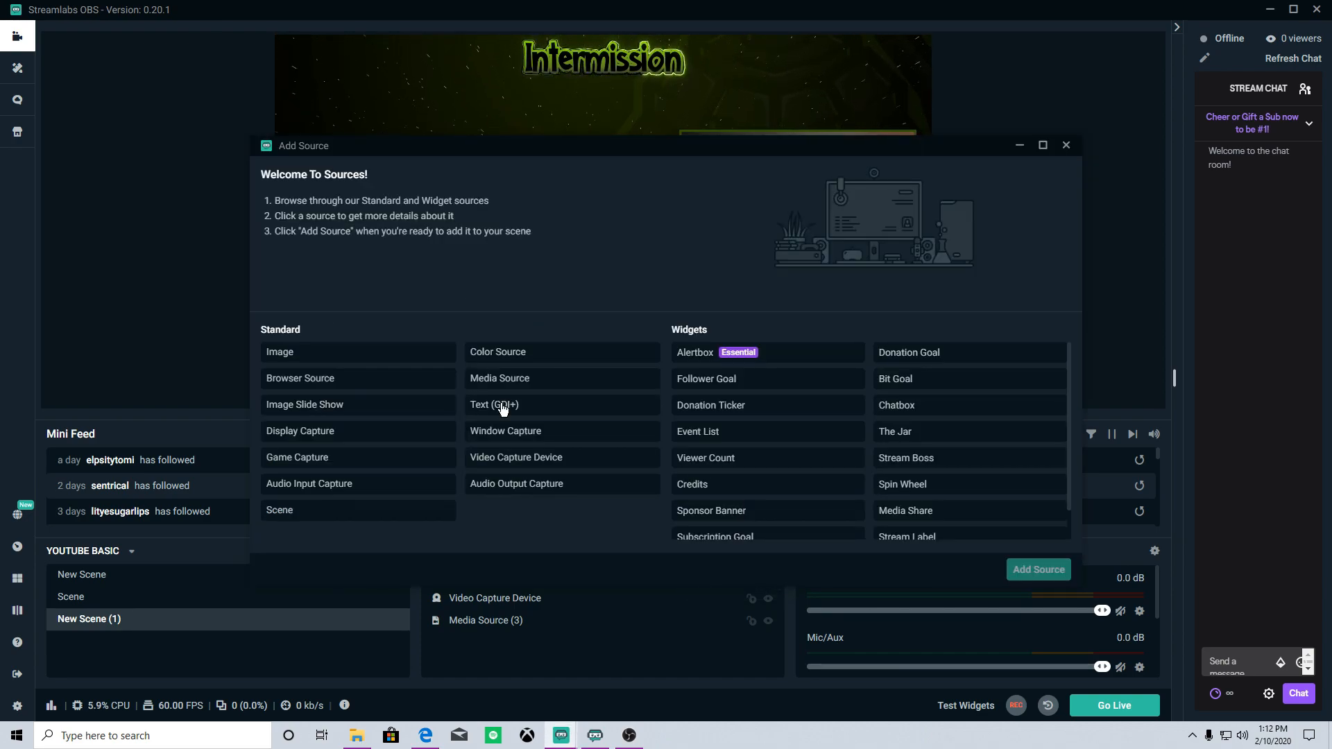
{"action": "left_click", "coordinate": [553, 435]}
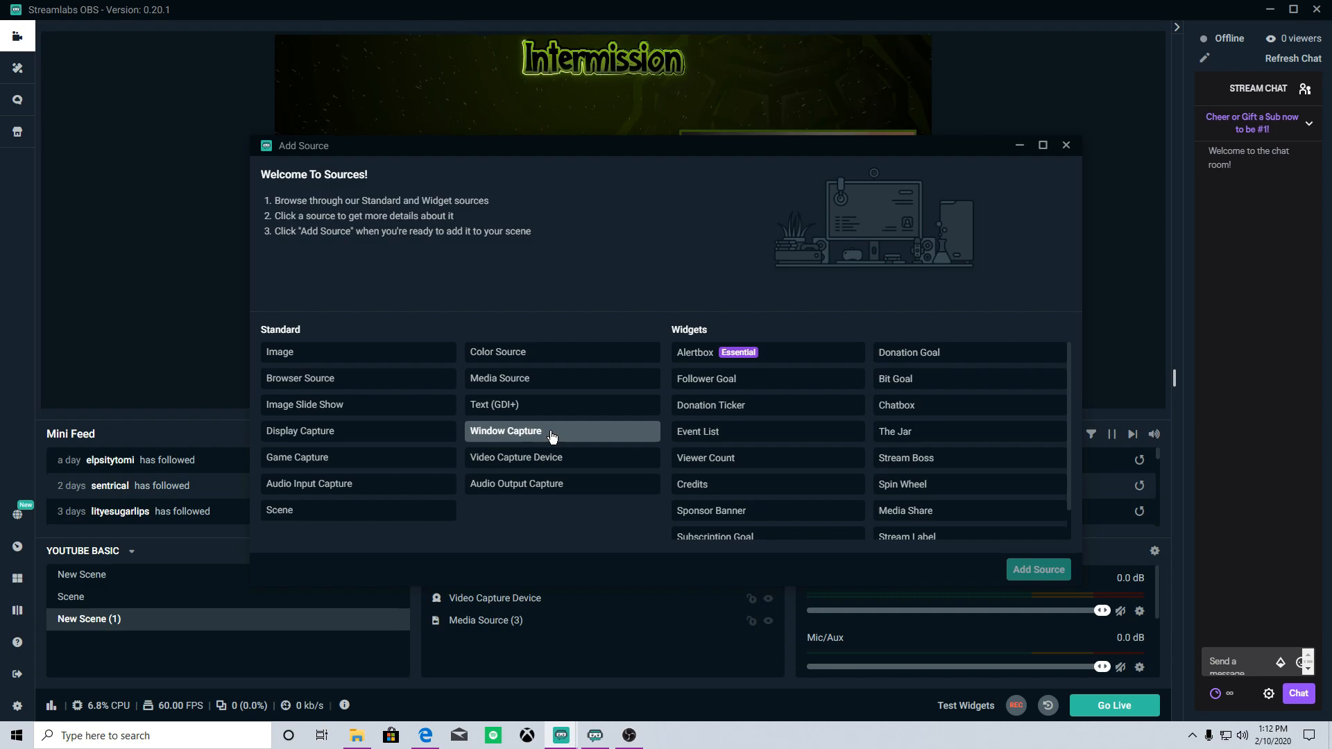
{"action": "double_click", "coordinate": [523, 378]}
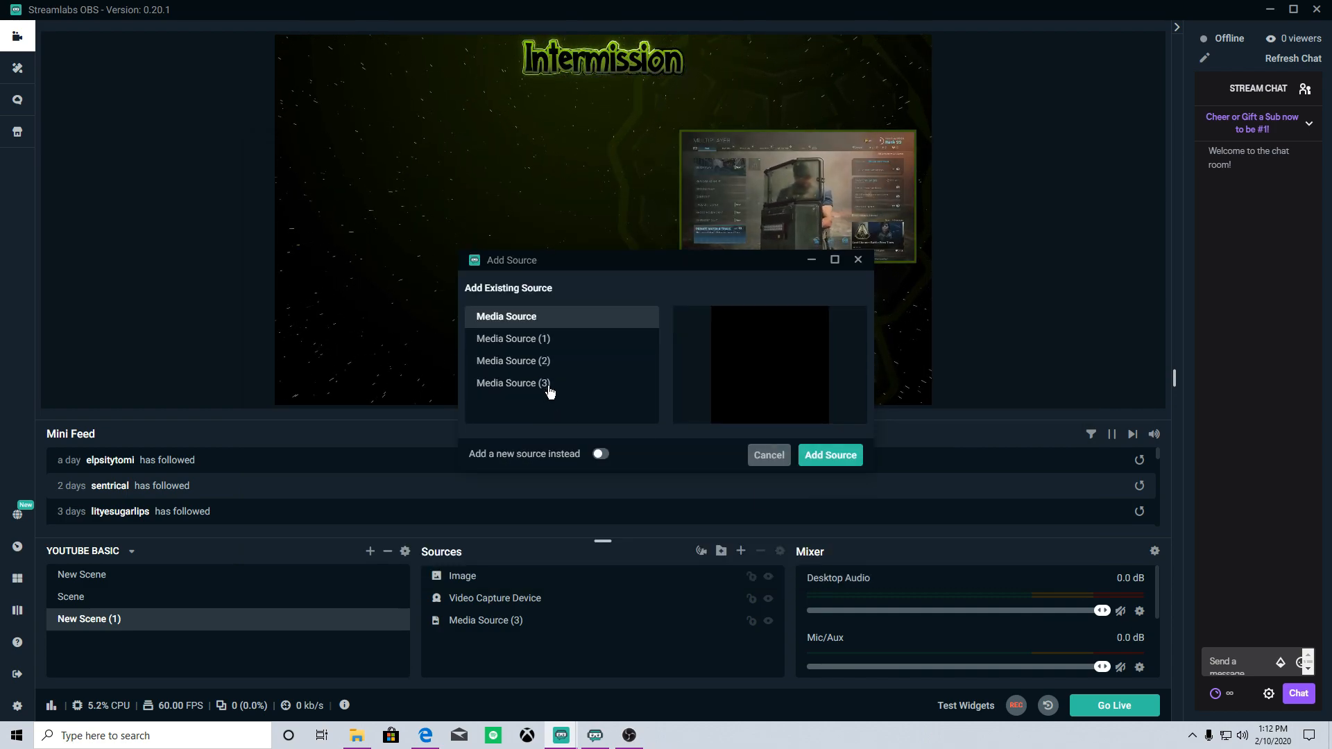
{"action": "left_click", "coordinate": [523, 344]}
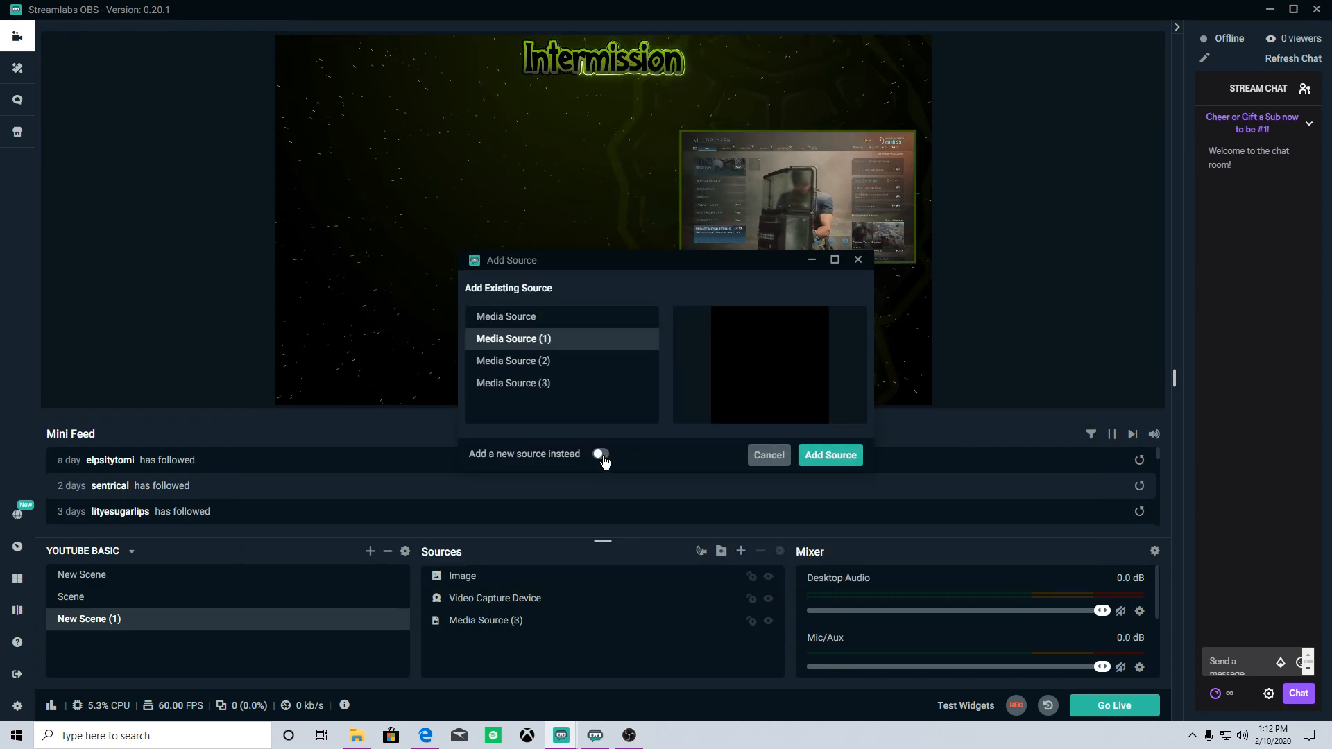
{"action": "left_click", "coordinate": [600, 455]}
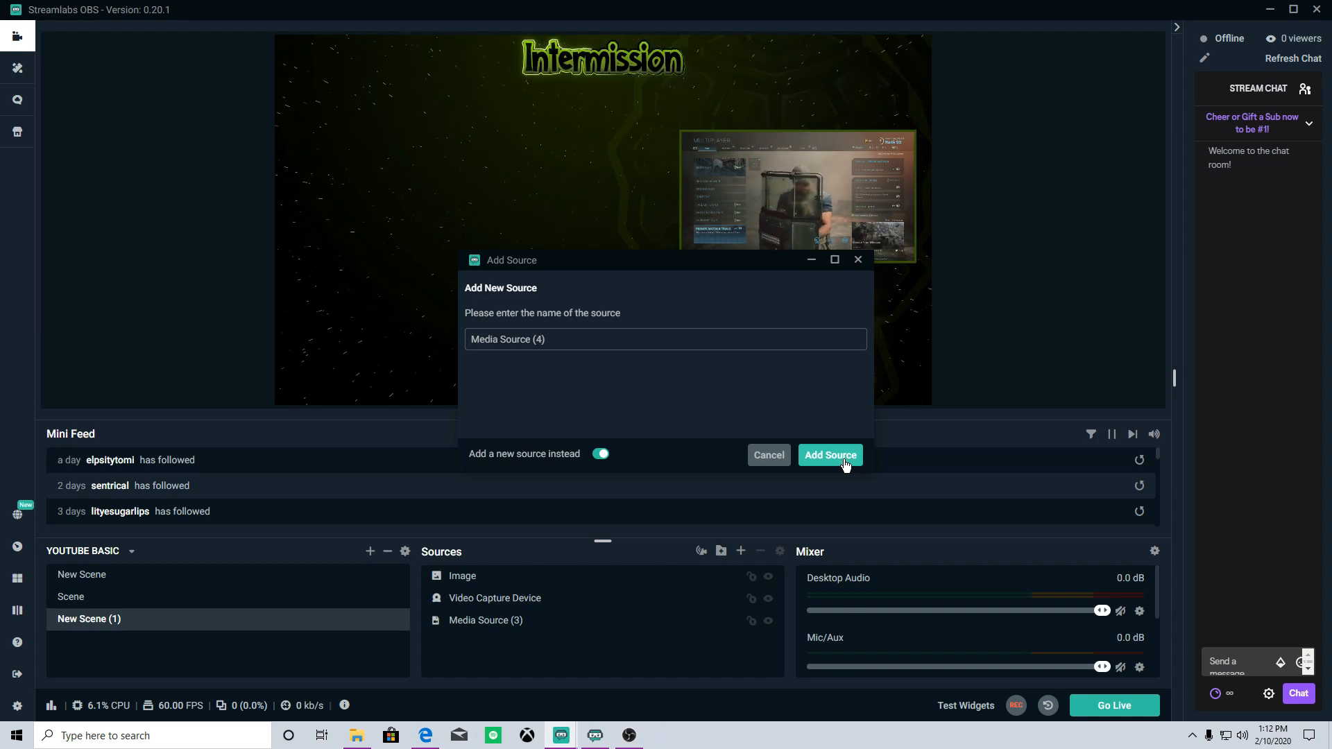
{"action": "left_click", "coordinate": [844, 465]}
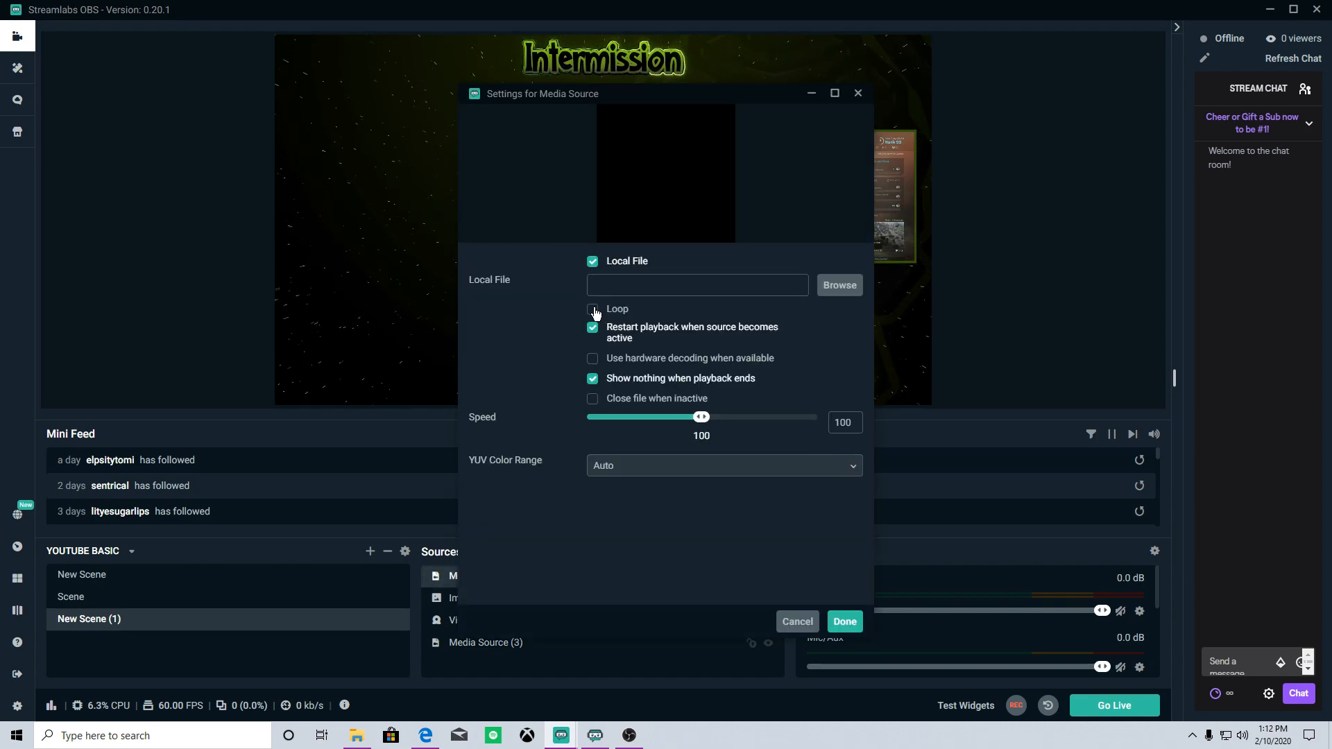
Load Basic Facecam.mov from the Webcam folder into the media source with Loop enabled, and accept the settings
{"action": "left_click", "coordinate": [826, 297]}
{"action": "double_click", "coordinate": [827, 236]}
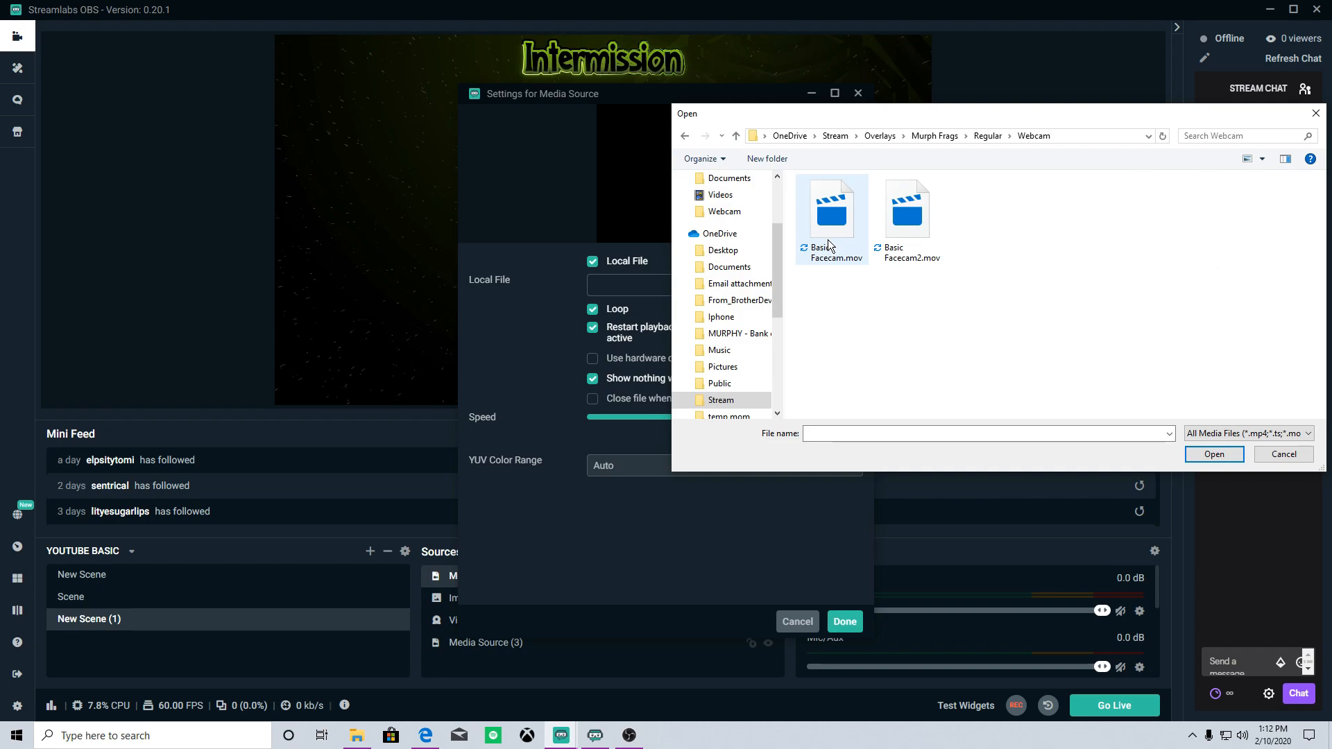
{"action": "left_click", "coordinate": [1199, 454]}
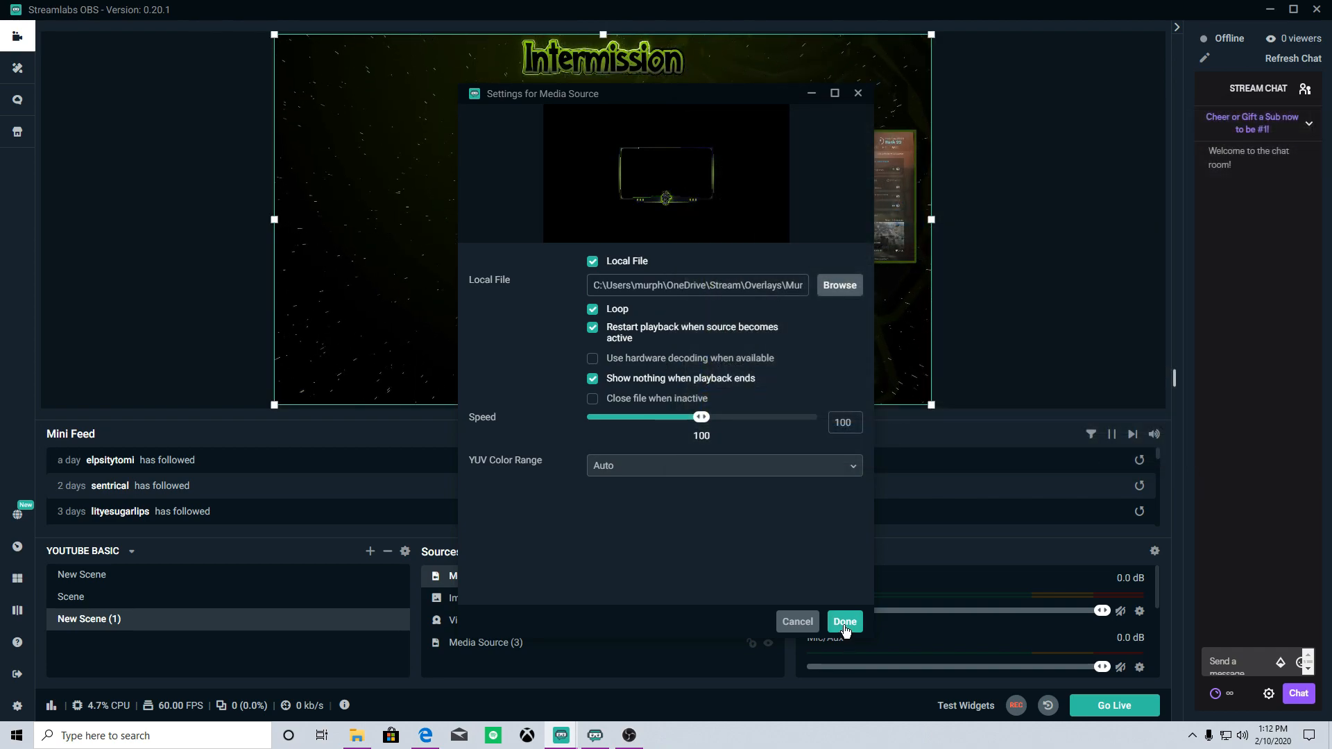
{"action": "left_click", "coordinate": [845, 629]}
Enlarge the facecam frame and place it to the left of the gameplay frame, below the Intermission title
{"action": "left_click_drag", "start_coordinate": [390, 350], "coordinate": [202, 315]}
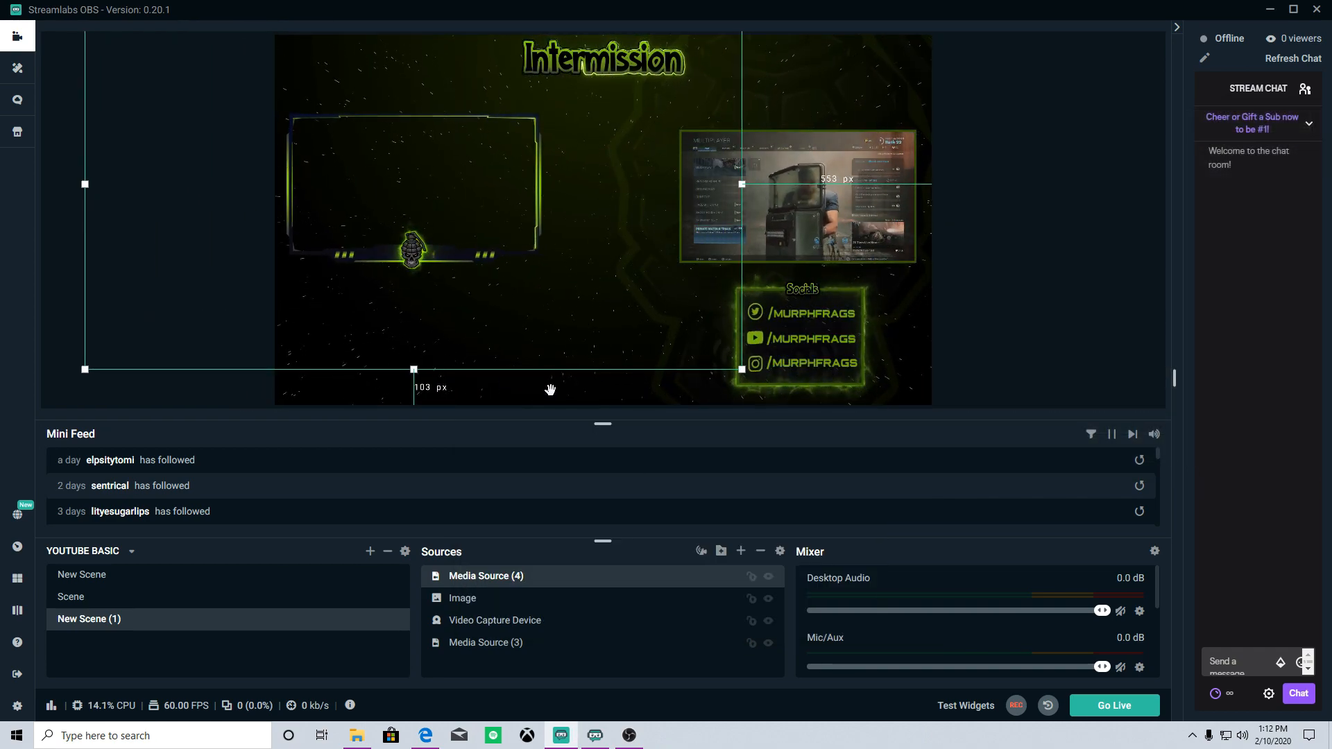
{"action": "left_click_drag", "start_coordinate": [741, 369], "coordinate": [867, 410]}
{"action": "left_click_drag", "start_coordinate": [498, 214], "coordinate": [581, 324]}
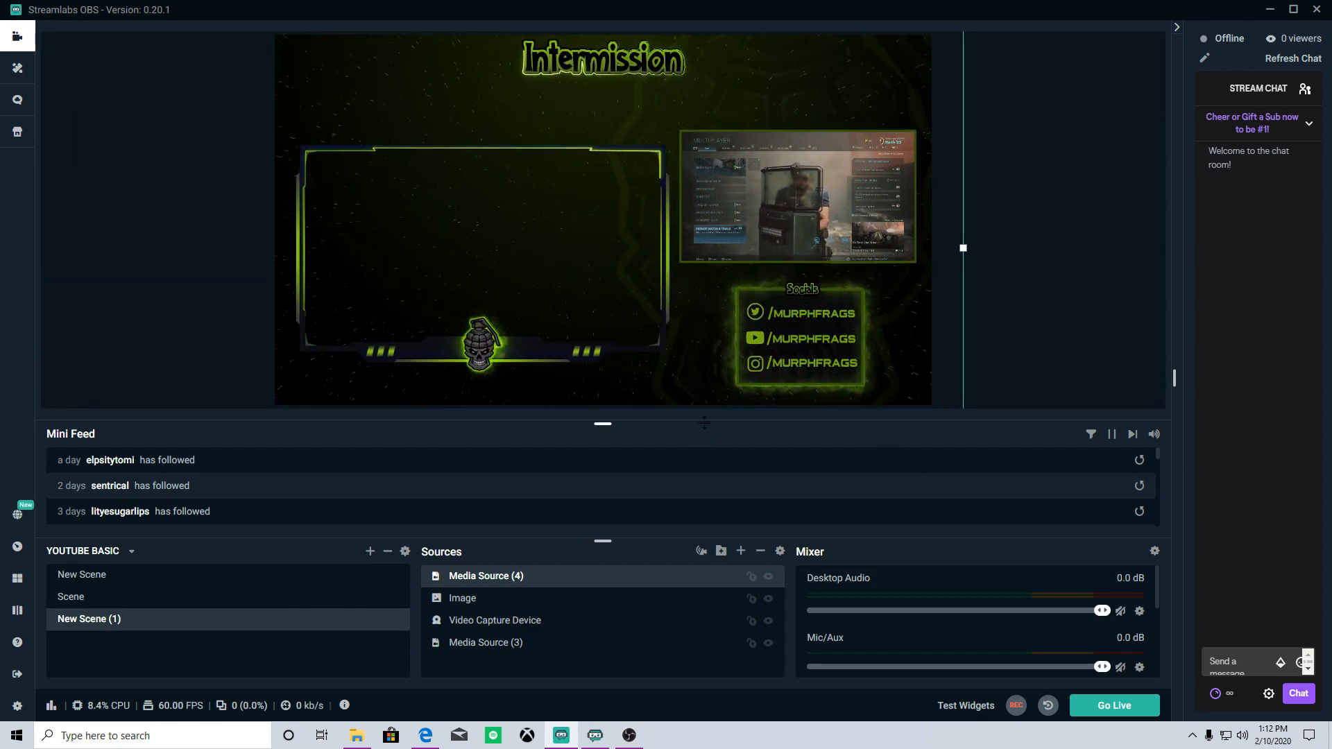
Add the existing Video Capture Device (1) webcam source and order it beneath Media Source (4)
{"action": "left_click", "coordinate": [741, 550]}
{"action": "left_click", "coordinate": [537, 460]}
{"action": "left_click", "coordinate": [1021, 568]}
{"action": "left_click", "coordinate": [515, 338]}
{"action": "left_click", "coordinate": [830, 455]}
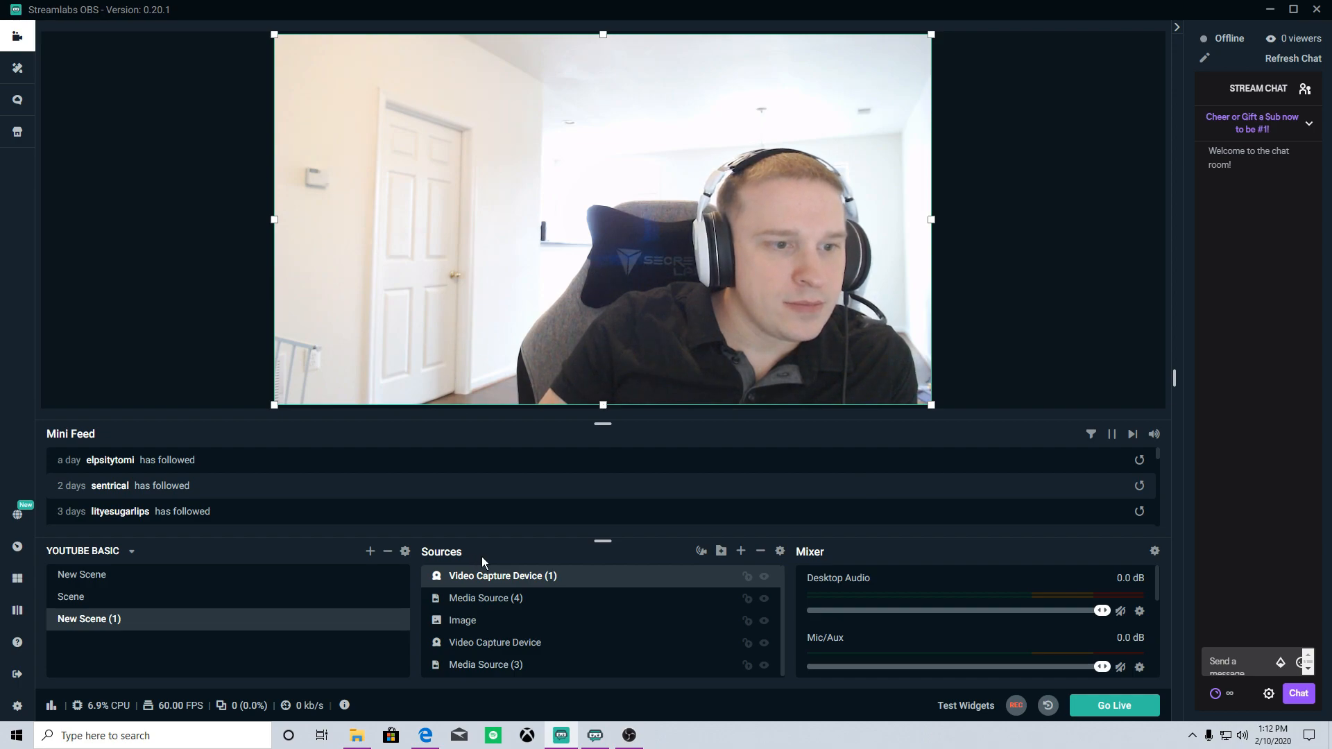
{"action": "left_click_drag", "start_coordinate": [504, 580], "coordinate": [506, 605]}
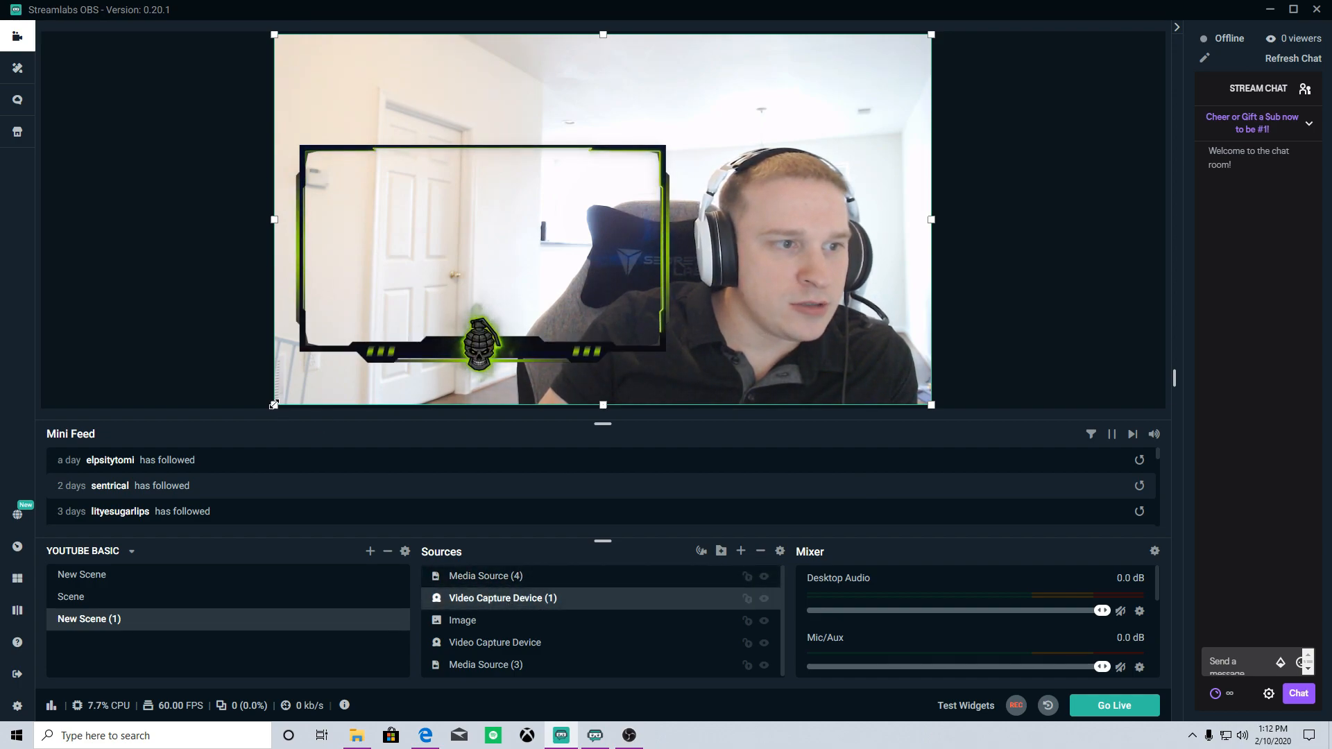
Shrink the webcam capture and fit it inside the large facecam frame, leaving the source deselected
{"action": "left_click_drag", "start_coordinate": [274, 404], "coordinate": [685, 211]}
{"action": "left_click_drag", "start_coordinate": [799, 120], "coordinate": [400, 228]}
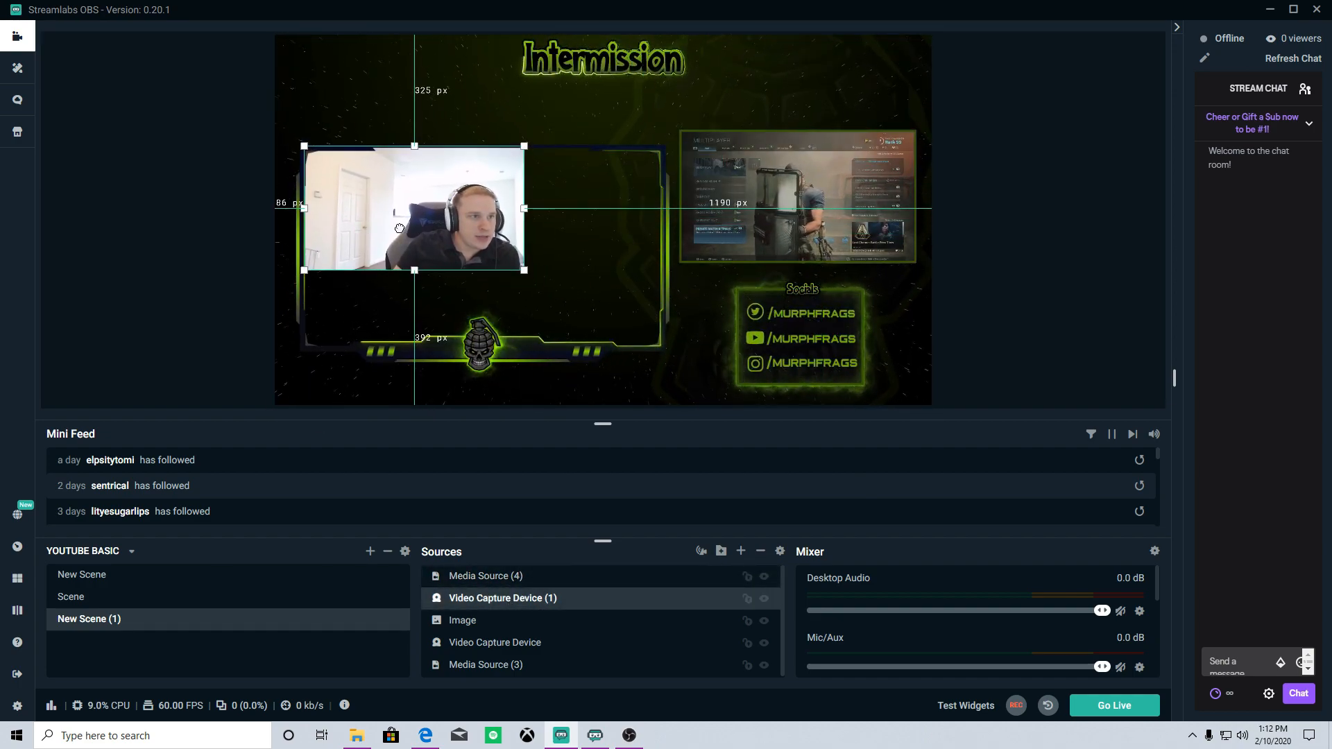
{"action": "left_click_drag", "start_coordinate": [524, 273], "coordinate": [665, 344]}
{"action": "left_click", "coordinate": [1071, 309]}
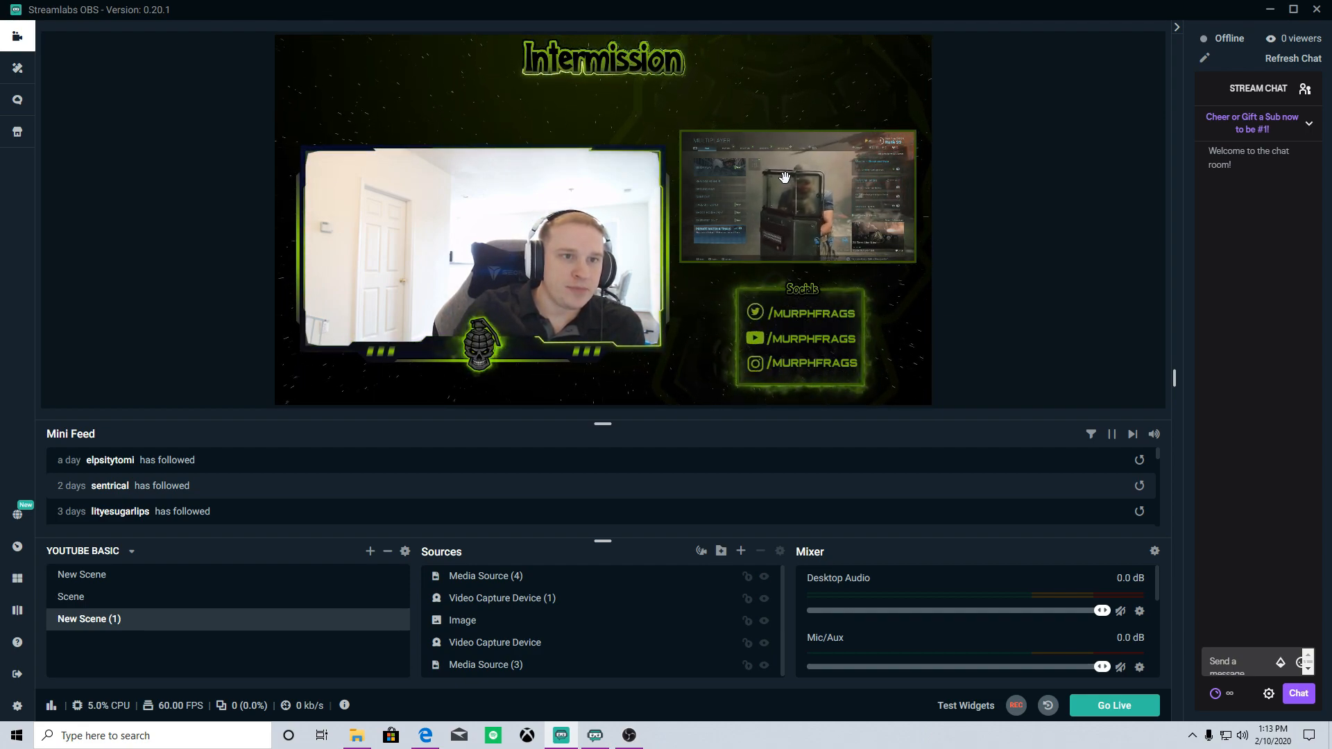
Move the facecam frame slightly down and to the left of the webcam picture
{"action": "left_click", "coordinate": [548, 308]}
{"action": "left_click_drag", "start_coordinate": [490, 229], "coordinate": [474, 251]}
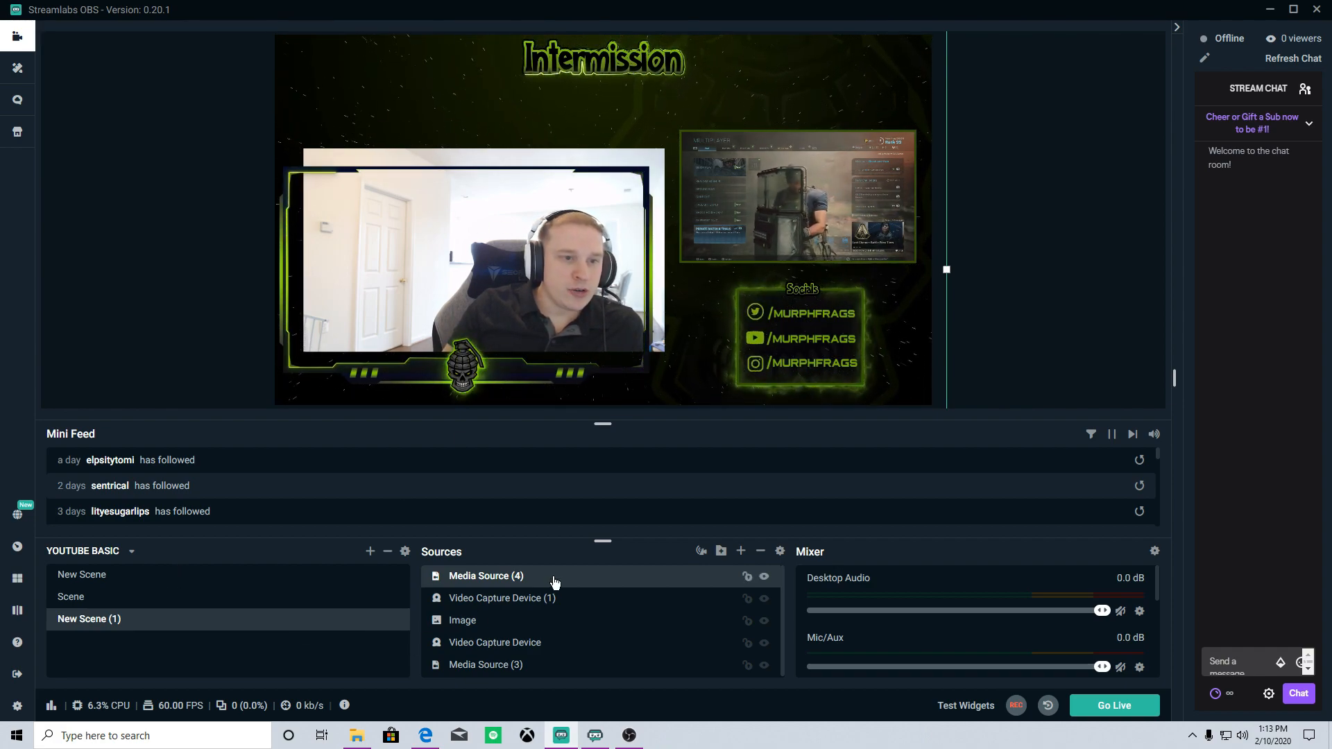
Switch to the scene named Scene and check the media source settings opened from the Webcam group
{"action": "left_click", "coordinate": [134, 598]}
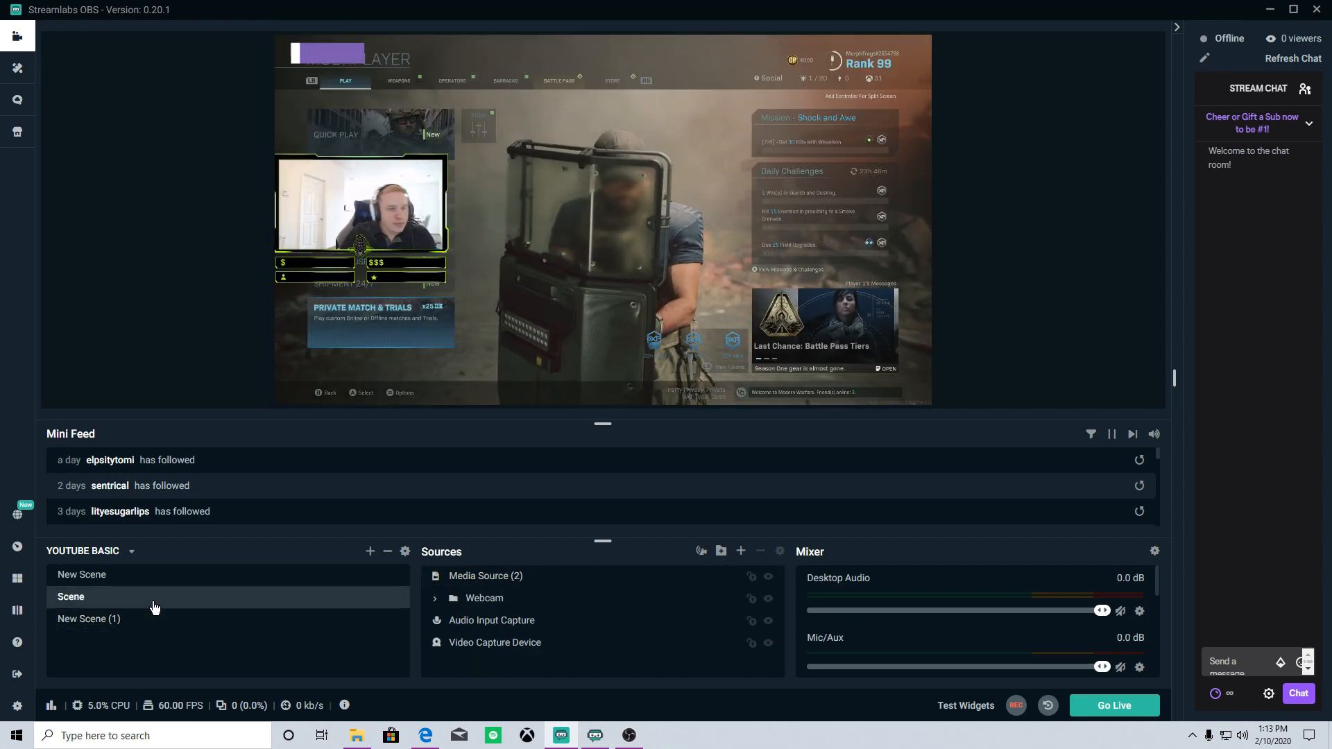
{"action": "double_click", "coordinate": [533, 597]}
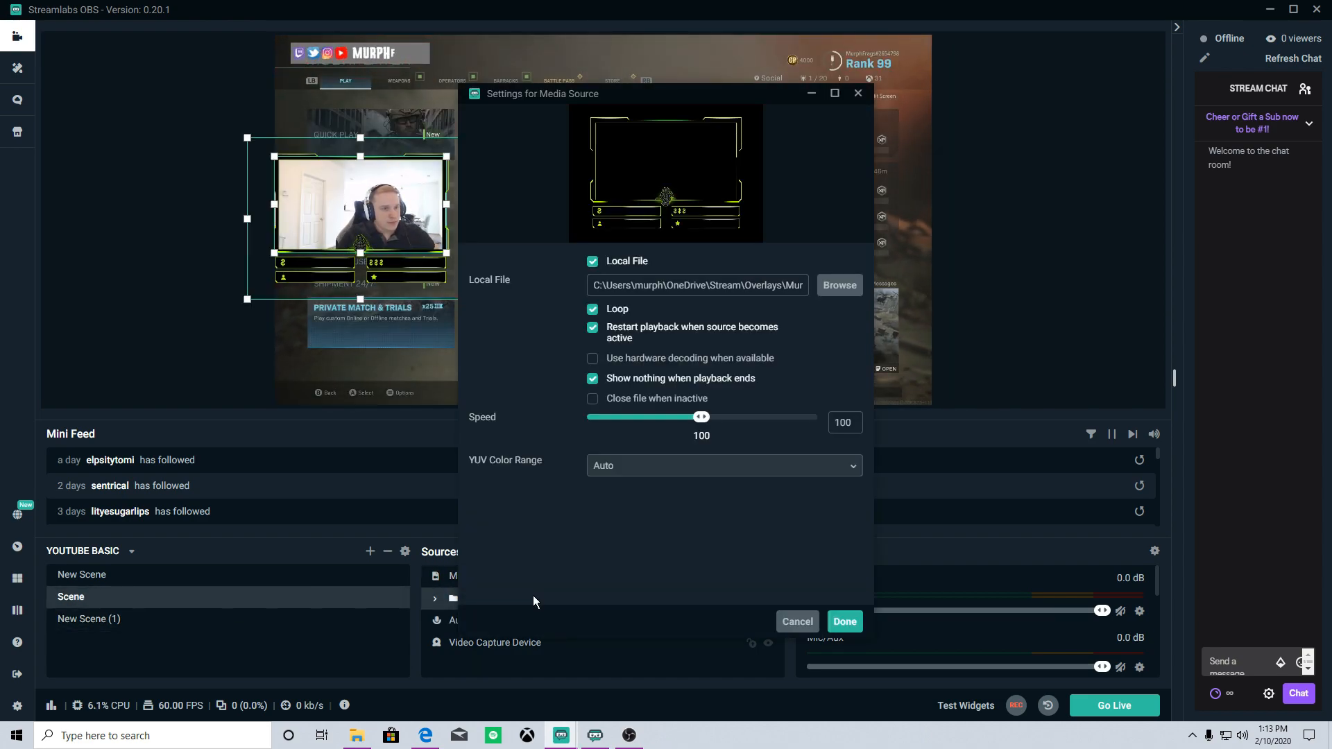
{"action": "left_click_drag", "start_coordinate": [666, 95], "coordinate": [2, 139]}
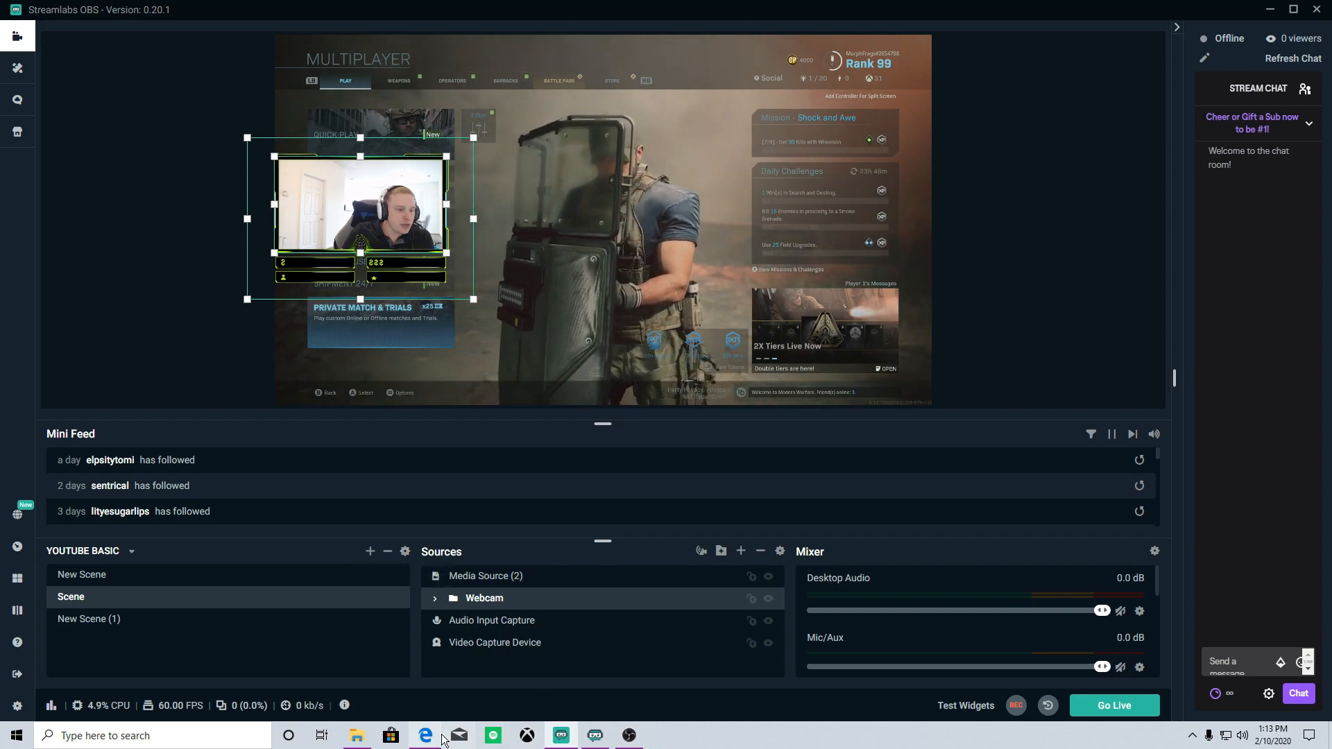
Open the scene transitions and change the Global Transition's type to Stinger
{"action": "left_click", "coordinate": [406, 552]}
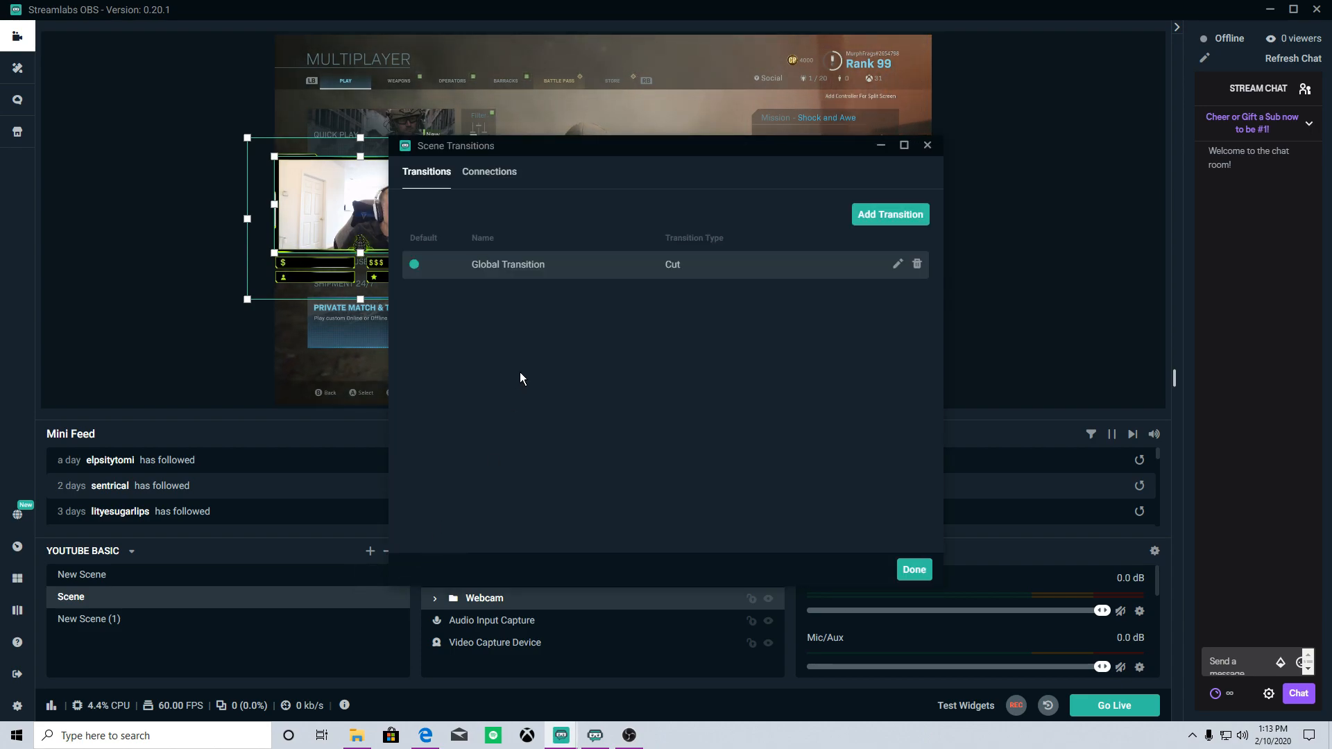
{"action": "left_click", "coordinate": [897, 265]}
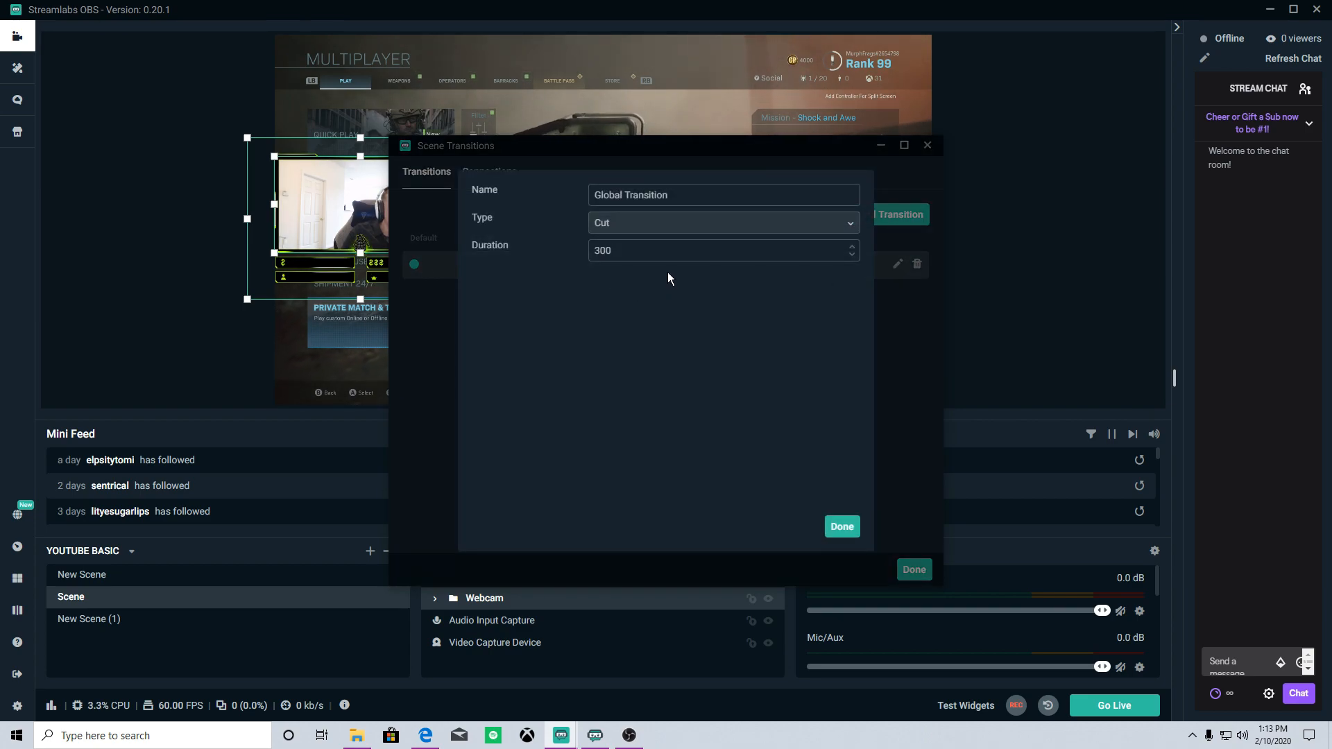
{"action": "left_click", "coordinate": [656, 227]}
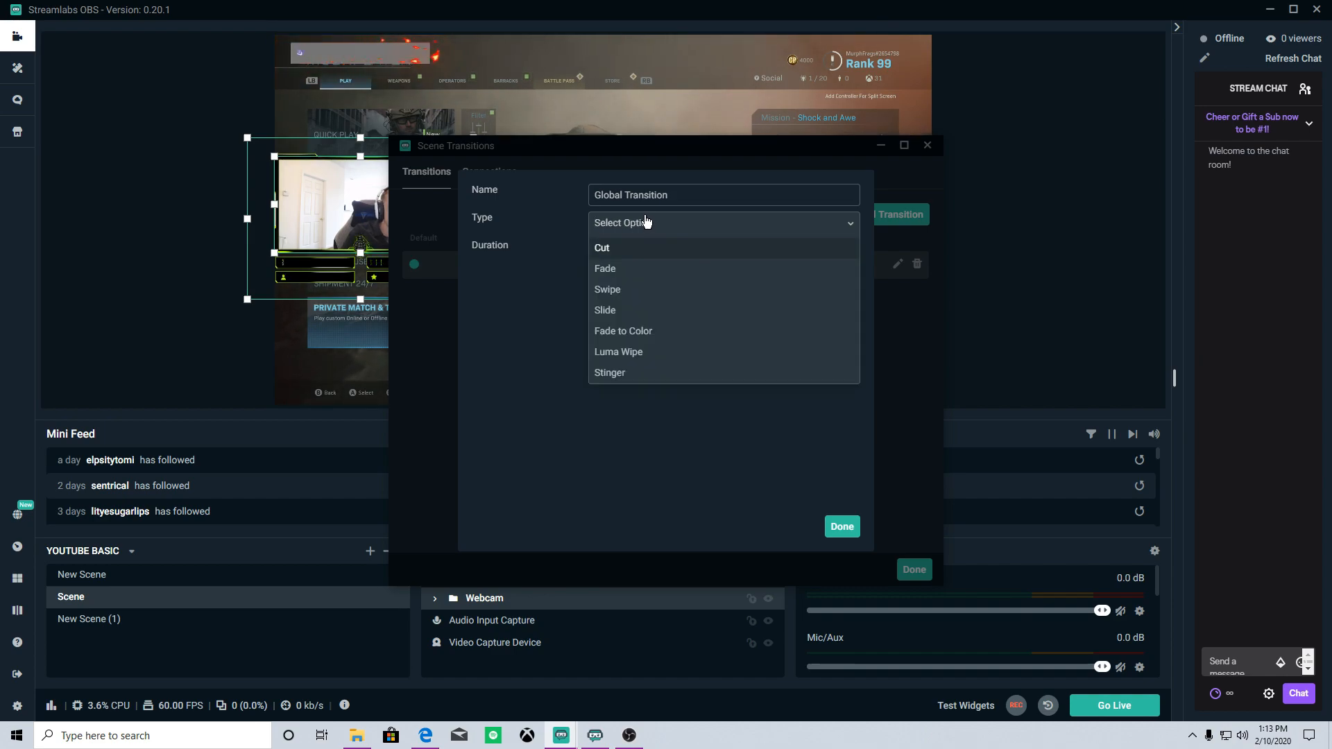
{"action": "left_click", "coordinate": [638, 374]}
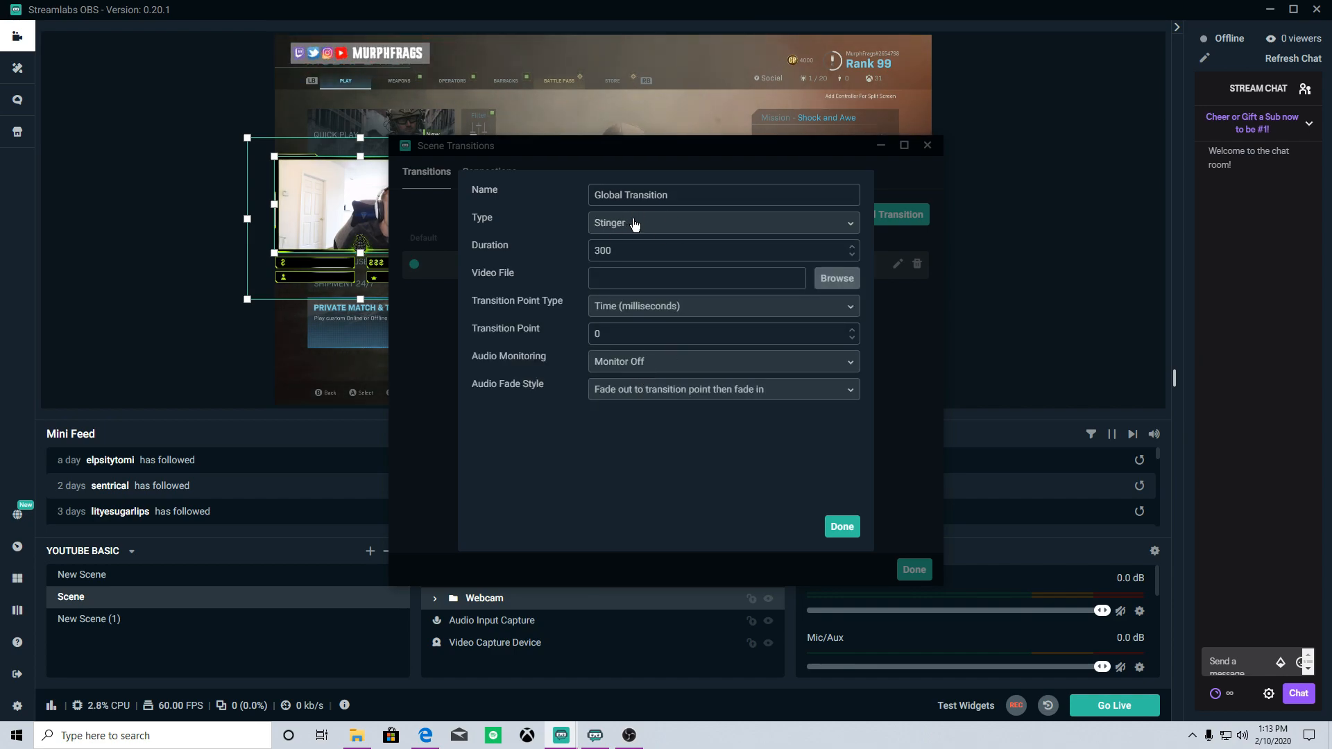
Load Transition.mov from the Regular folder as the stinger's video file, and test it by switching to New Scene and back to Scene
{"action": "left_click", "coordinate": [830, 275]}
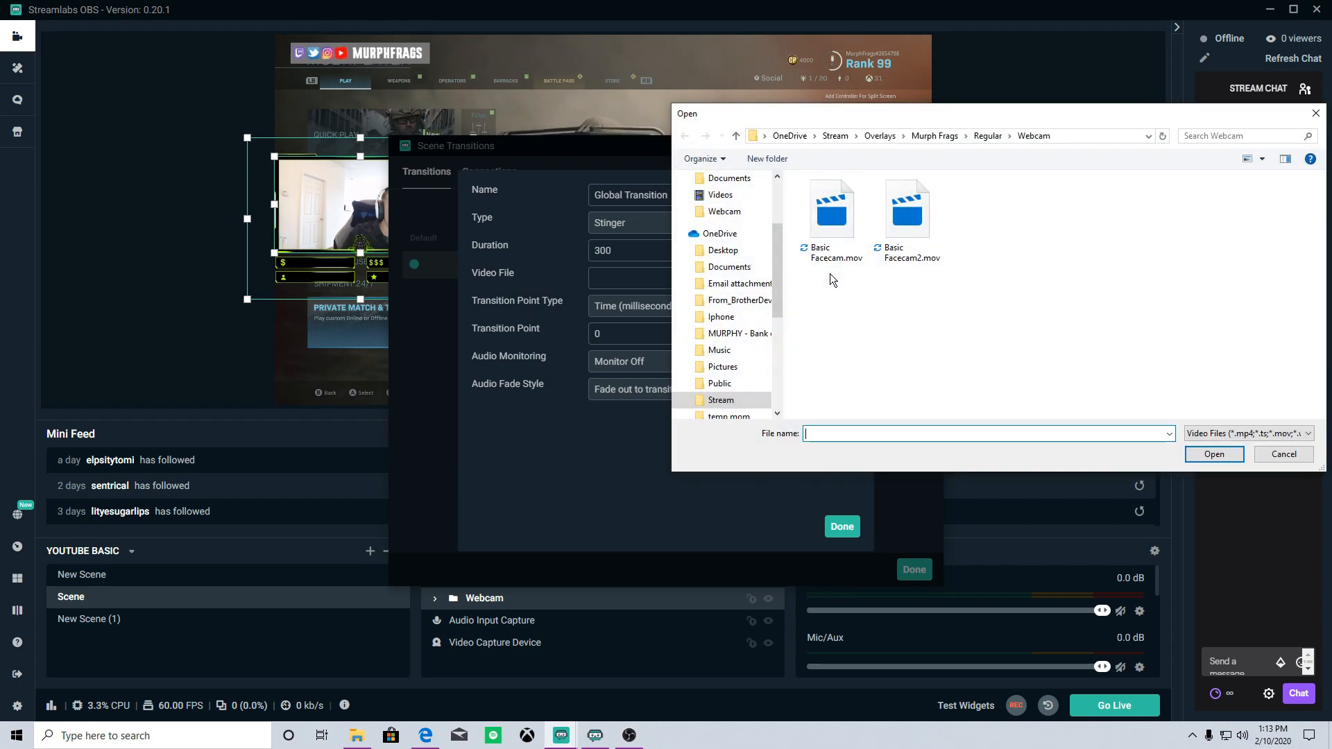
{"action": "left_click", "coordinate": [984, 140]}
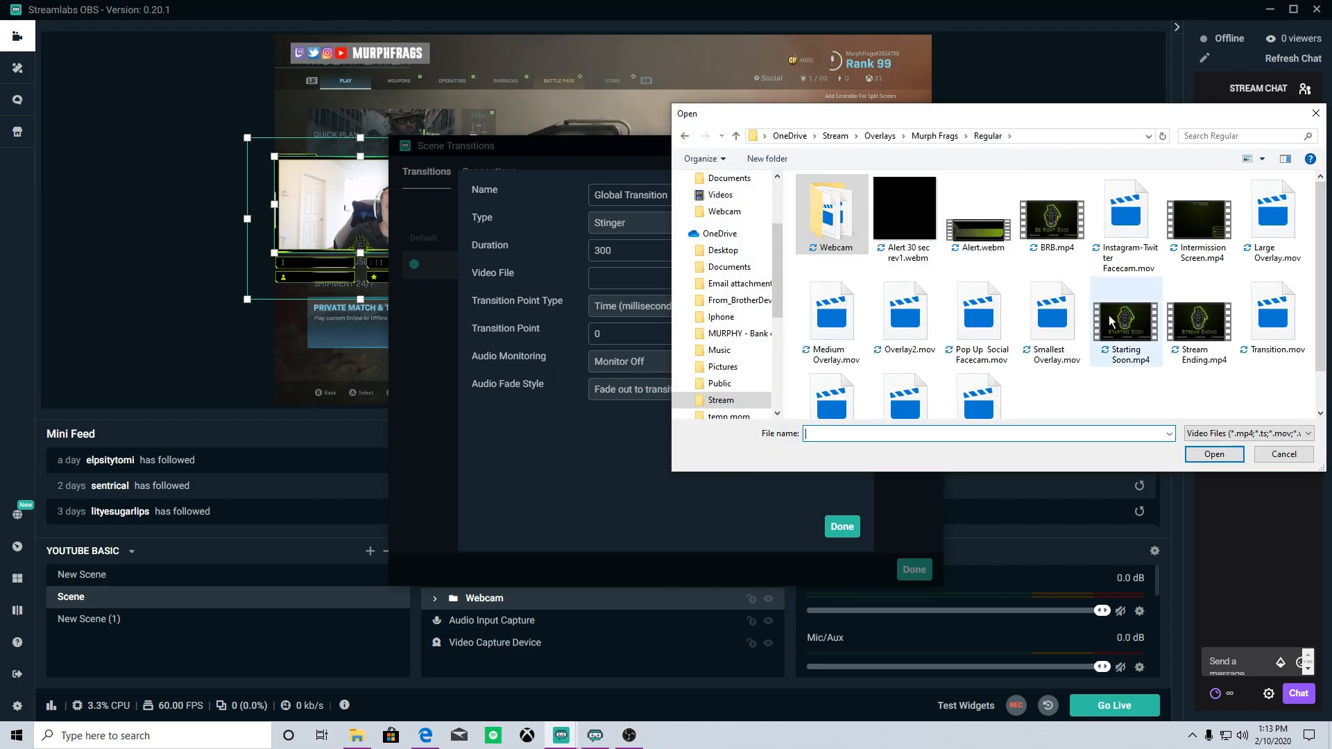
{"action": "scroll", "coordinate": [1129, 316], "scroll_direction": "down", "scroll_amount": 1}
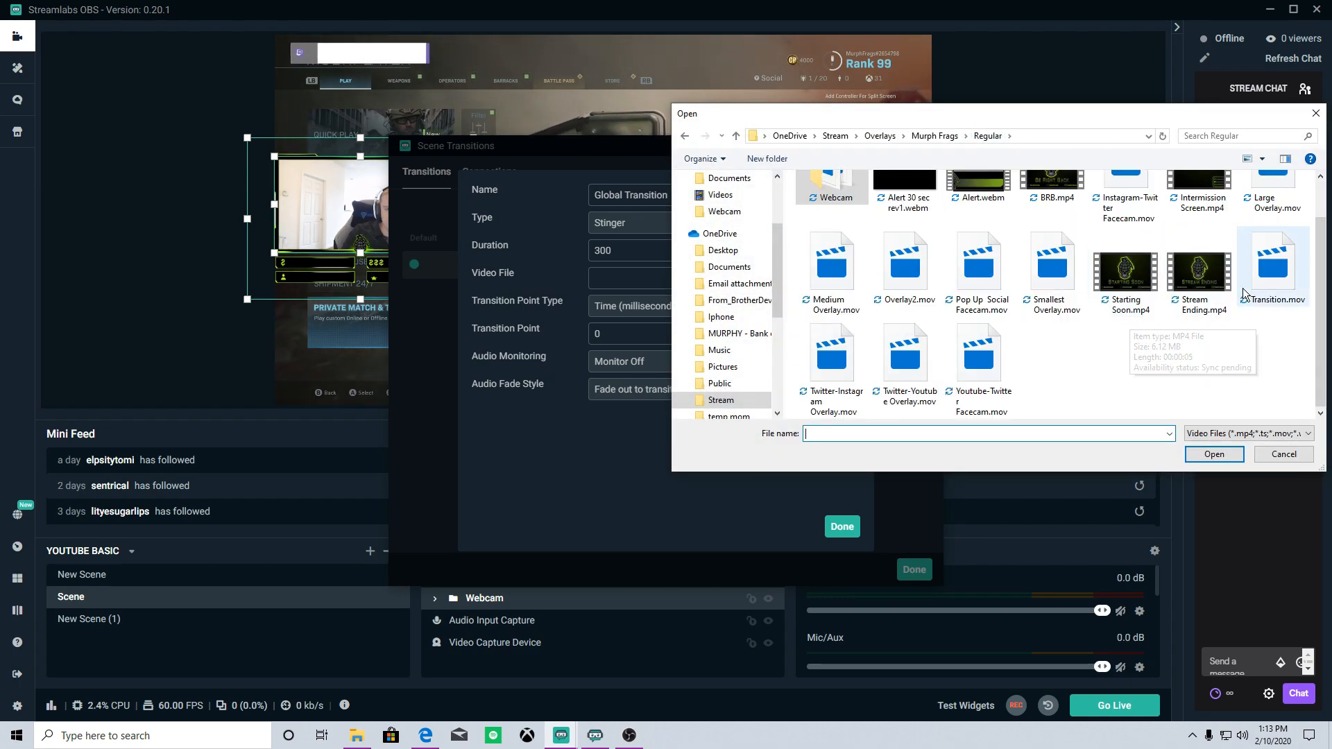
{"action": "left_click", "coordinate": [1272, 267]}
{"action": "left_click", "coordinate": [1228, 455]}
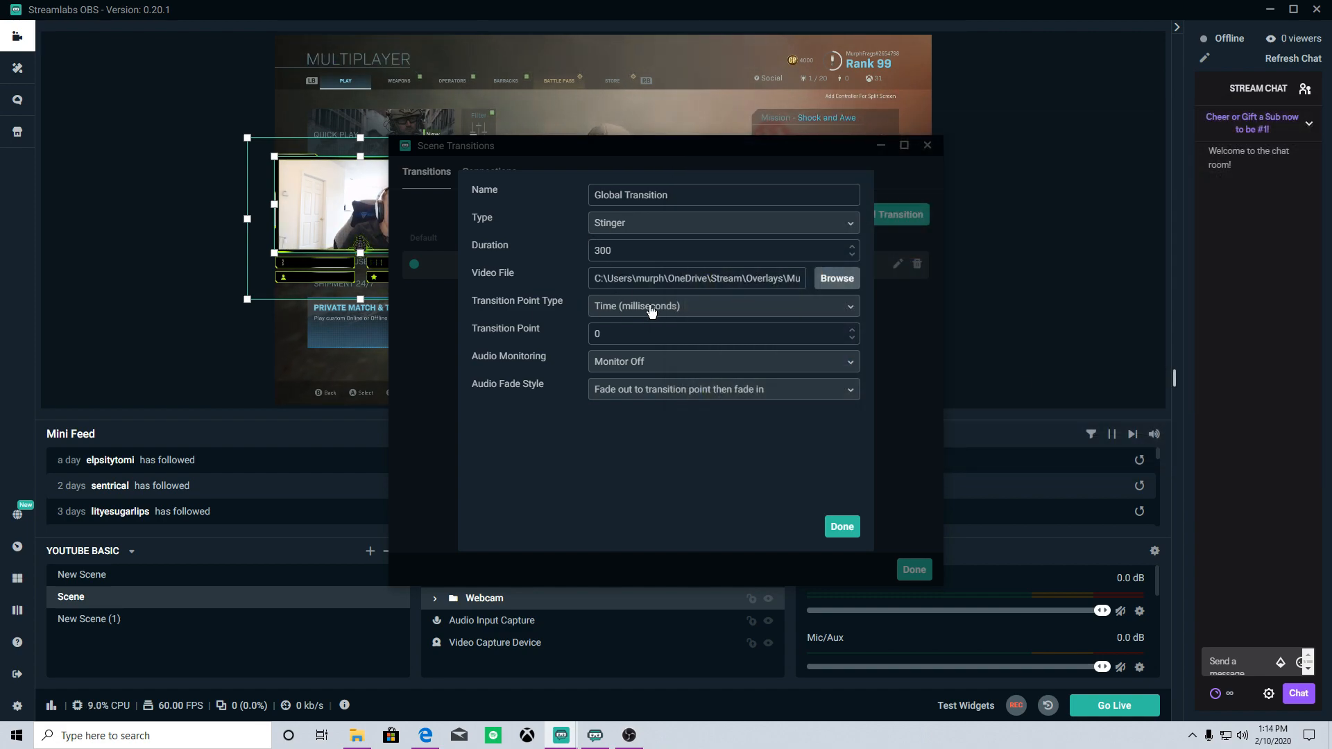
{"action": "left_click", "coordinate": [842, 528]}
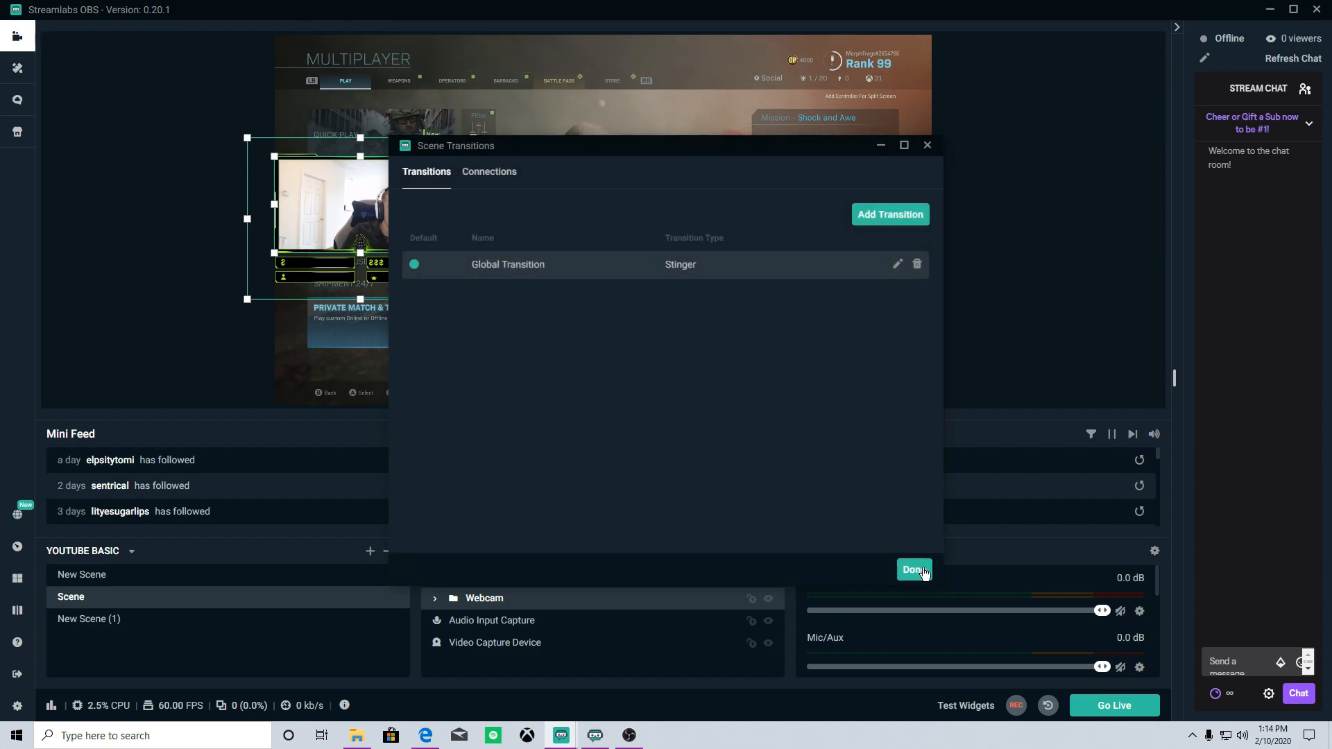
{"action": "left_click", "coordinate": [914, 569]}
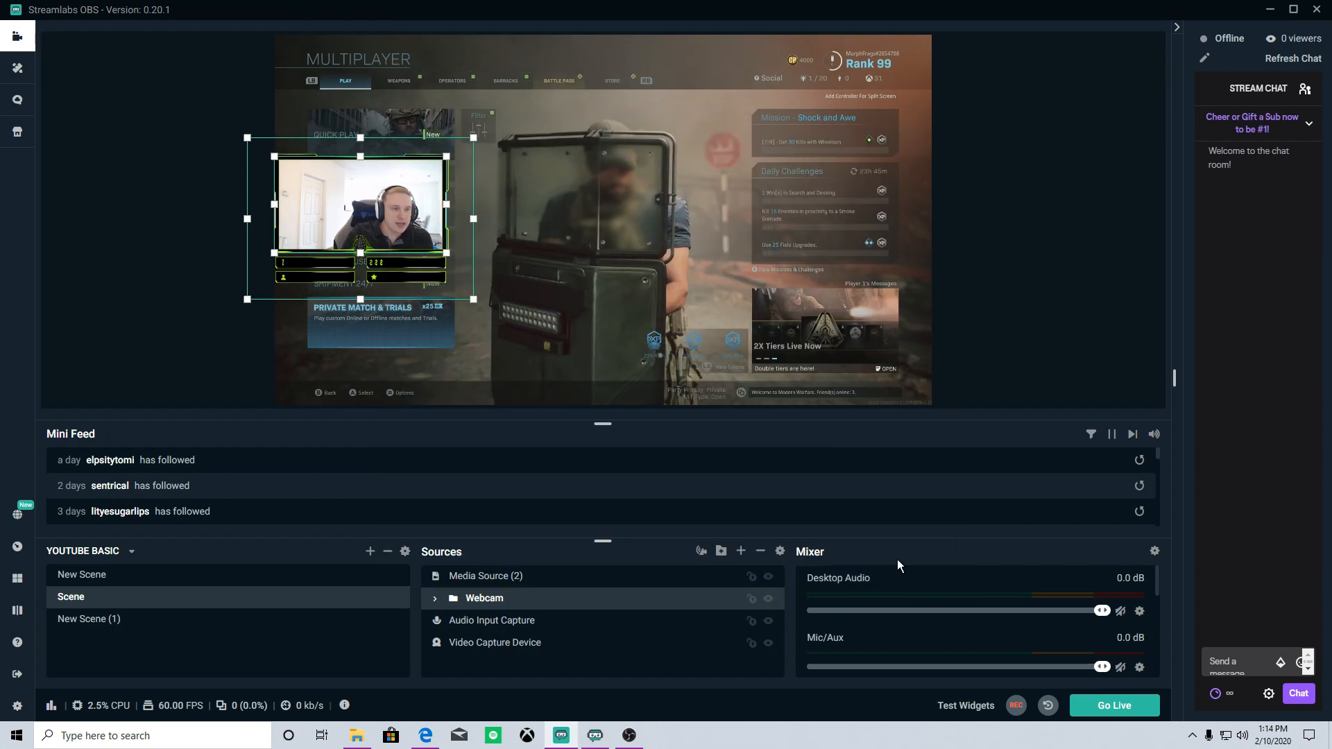
{"action": "left_click", "coordinate": [192, 583]}
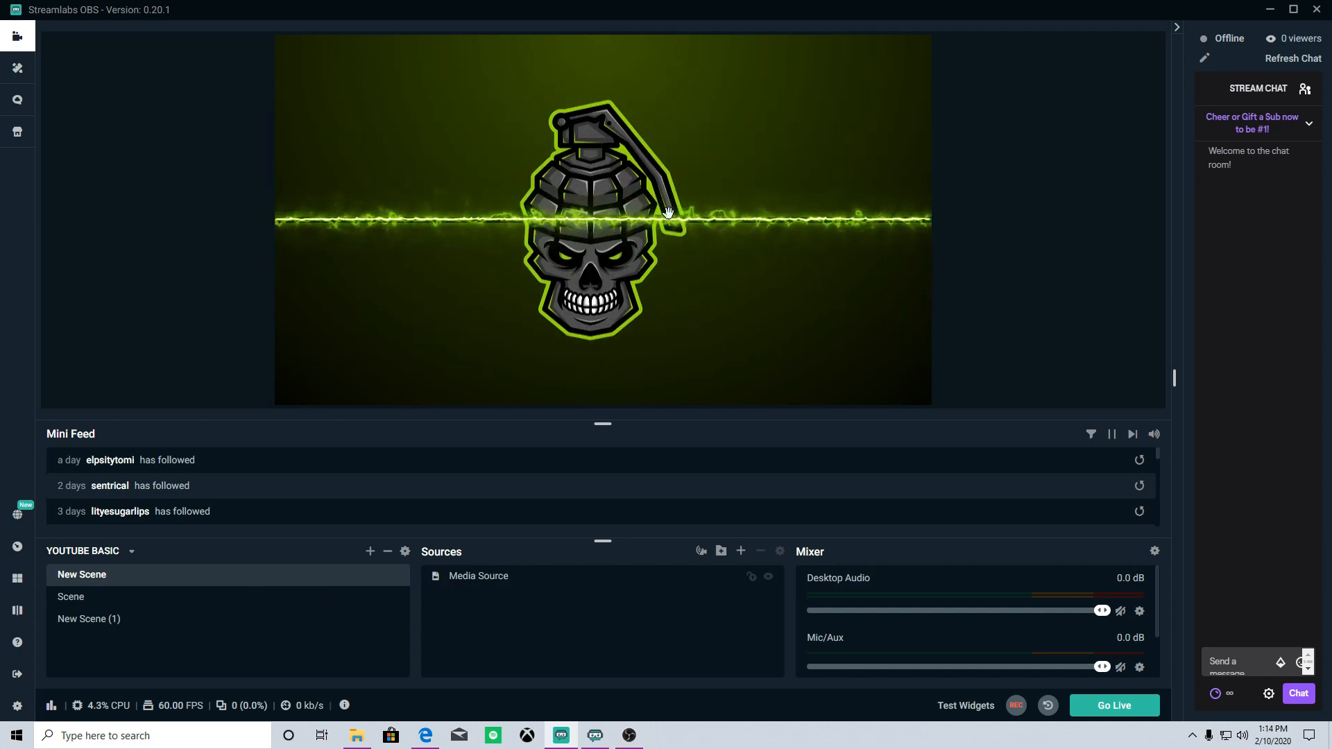
{"action": "left_click", "coordinate": [137, 606]}
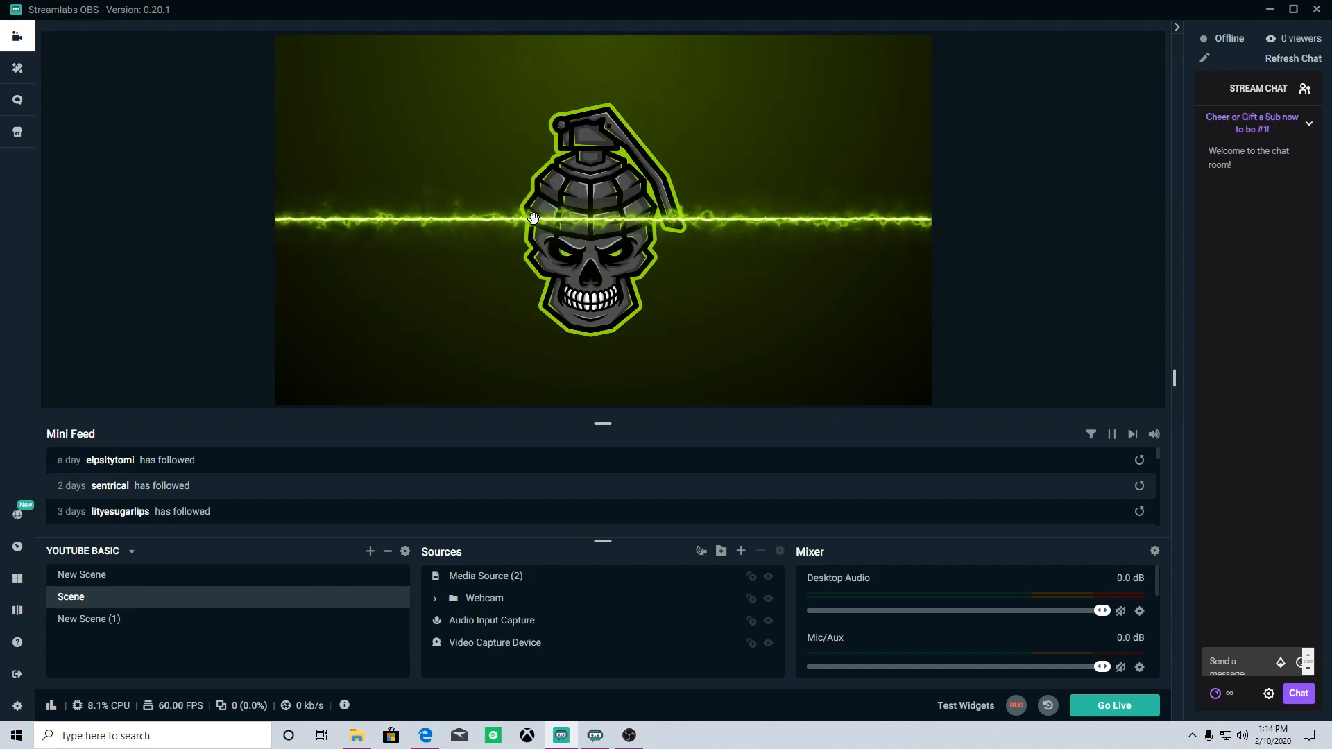
Try a transition point of 500 milliseconds for the Global Transition, and test it by switching to New Scene and back to Scene
{"action": "left_click", "coordinate": [405, 551]}
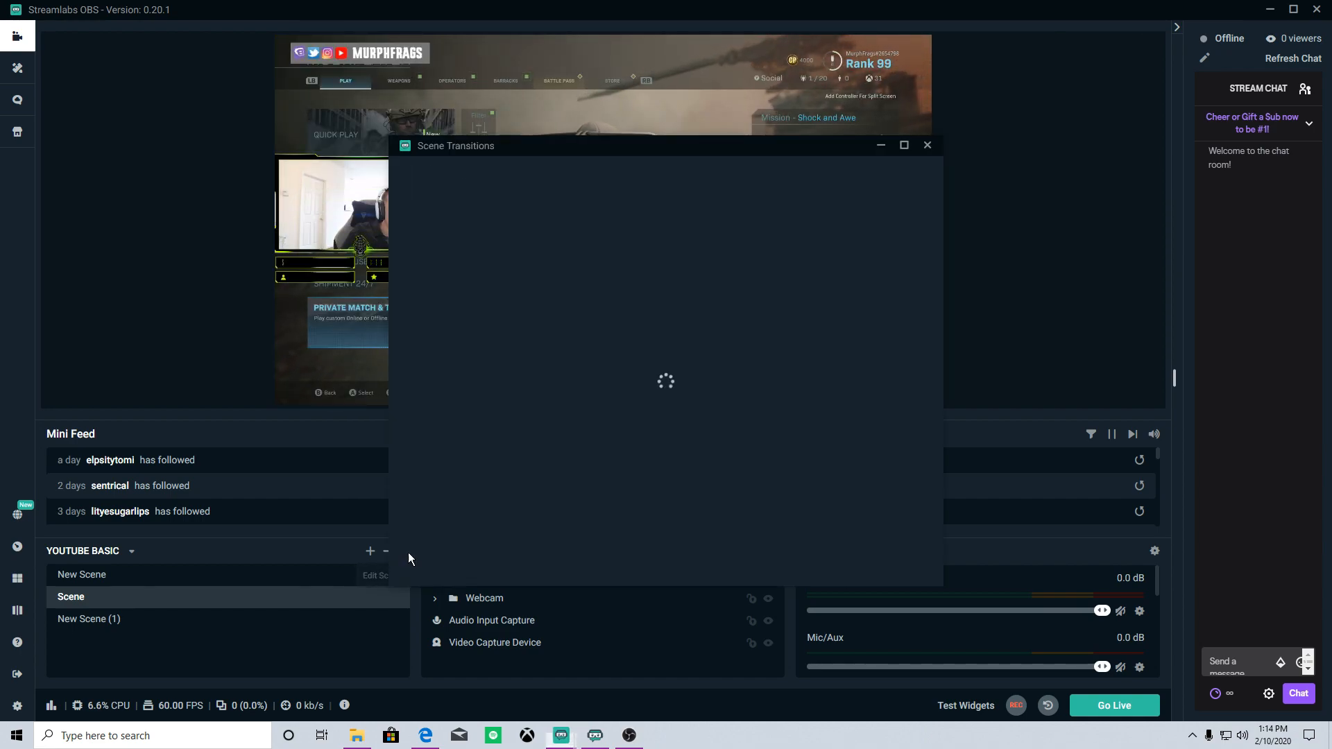
{"action": "left_click", "coordinate": [896, 263]}
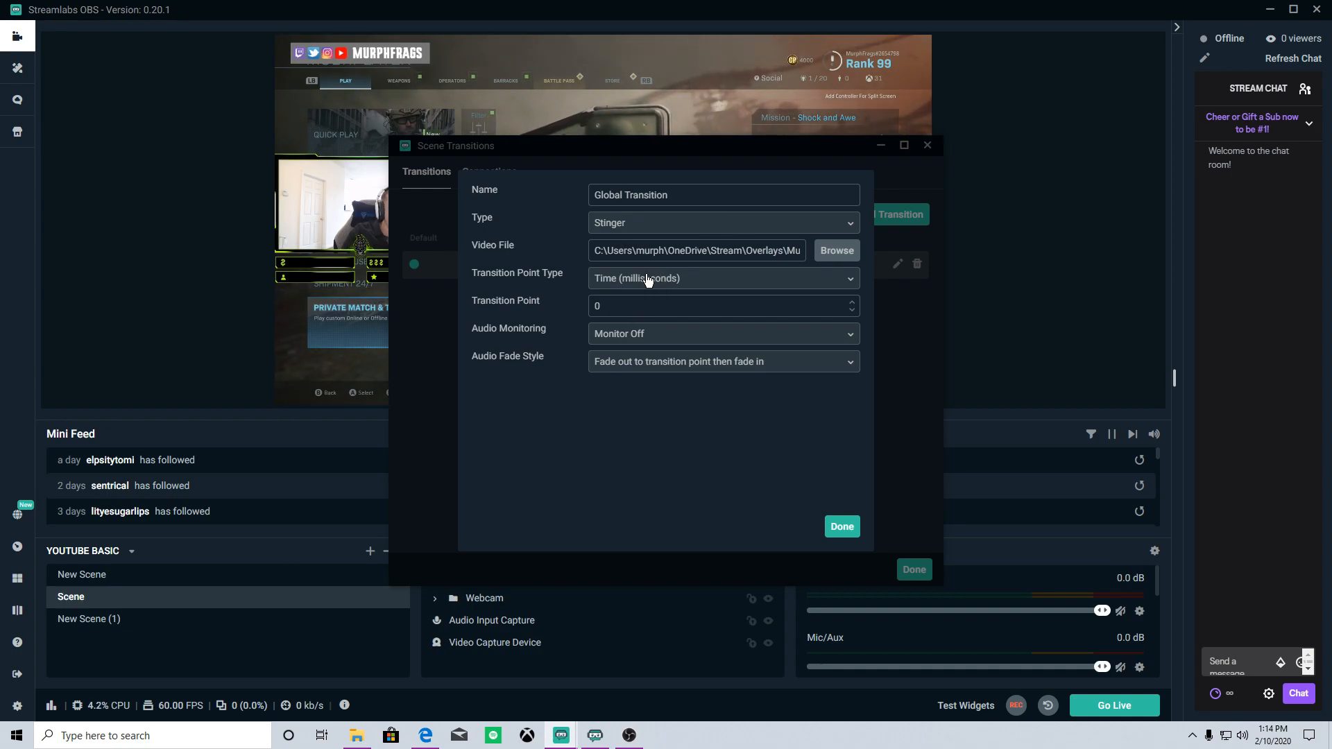
{"action": "type", "text": "500"}
{"action": "left_click", "coordinate": [842, 527]}
{"action": "left_click", "coordinate": [915, 570]}
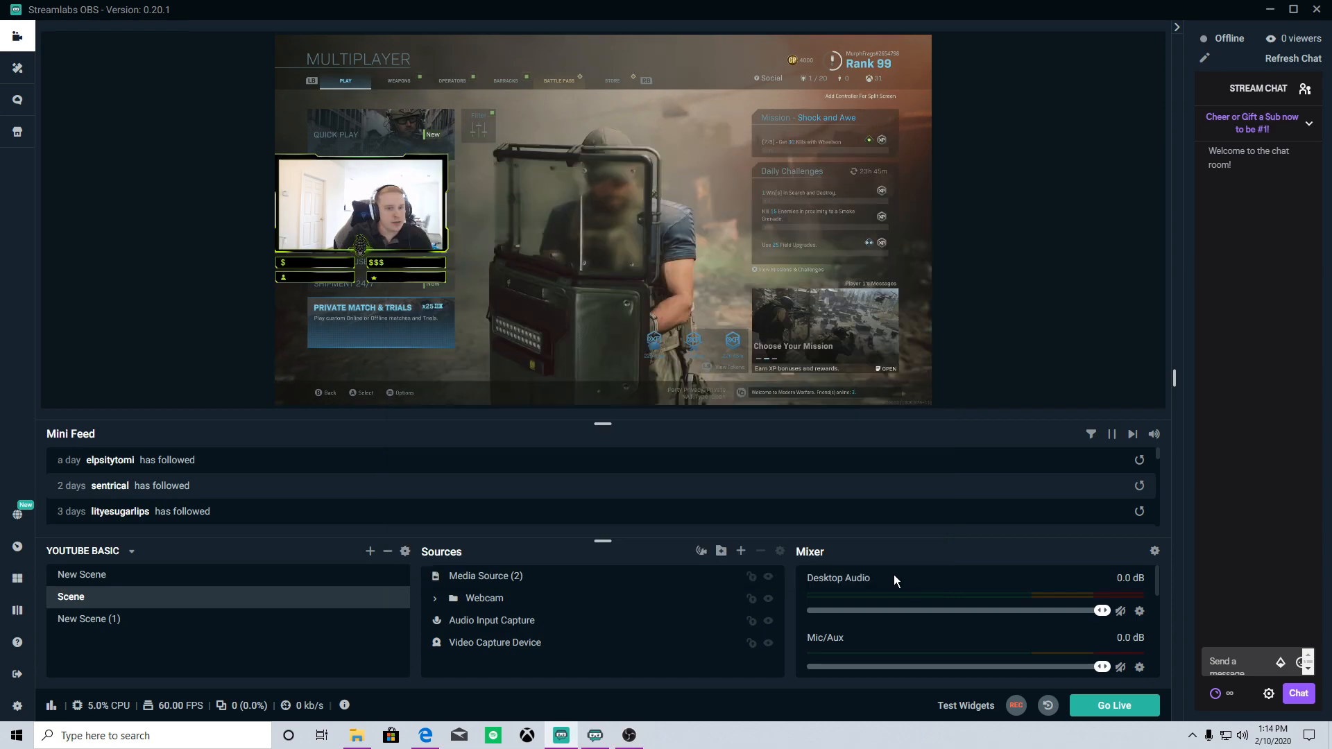
{"action": "left_click", "coordinate": [337, 581]}
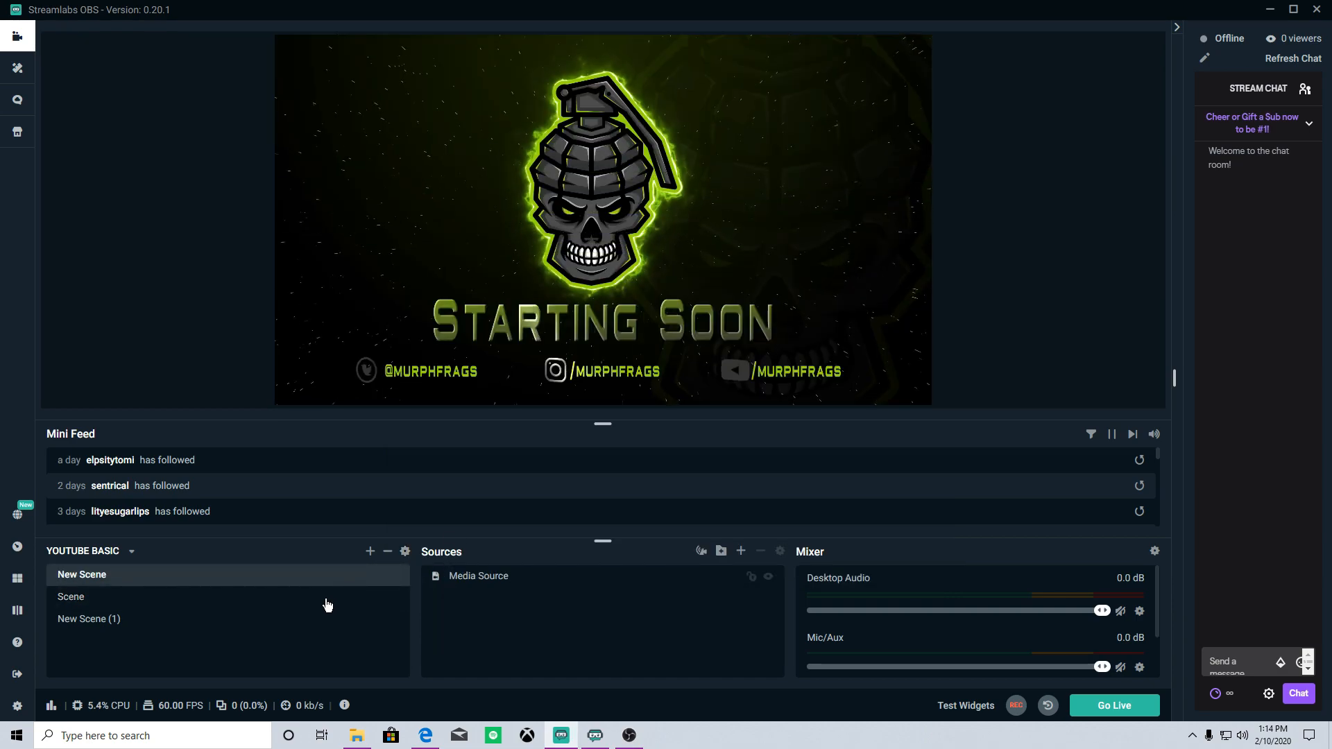
{"action": "left_click", "coordinate": [327, 605]}
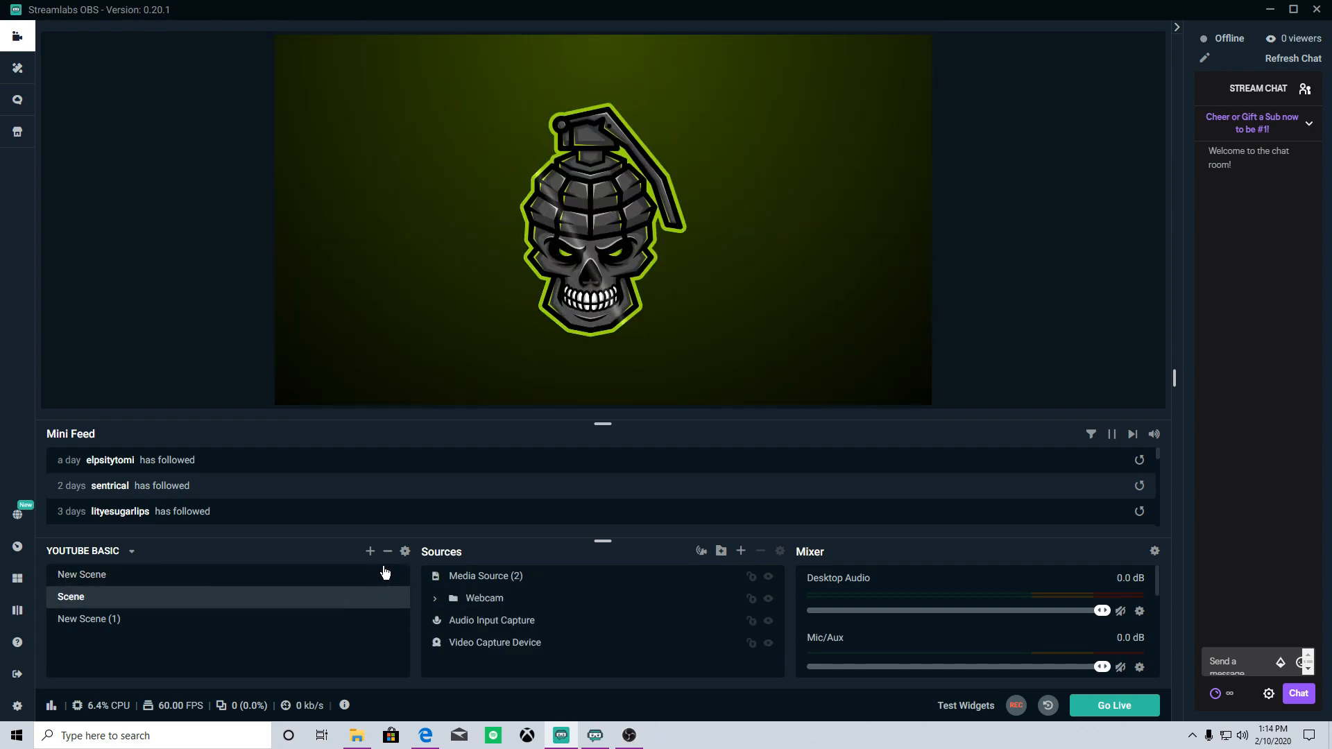
Reset the Global Transition's transition point to 0 milliseconds and close the transition settings
{"action": "left_click", "coordinate": [404, 551]}
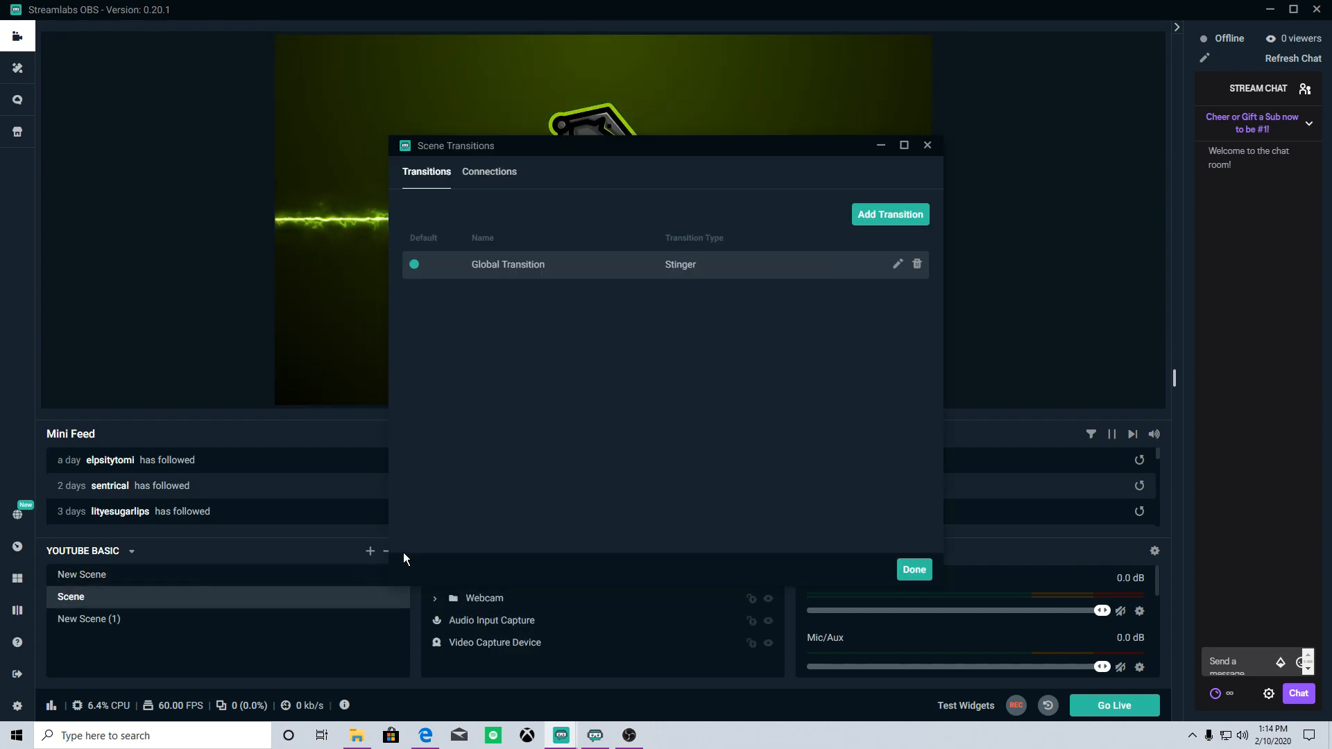
{"action": "left_click", "coordinate": [898, 264]}
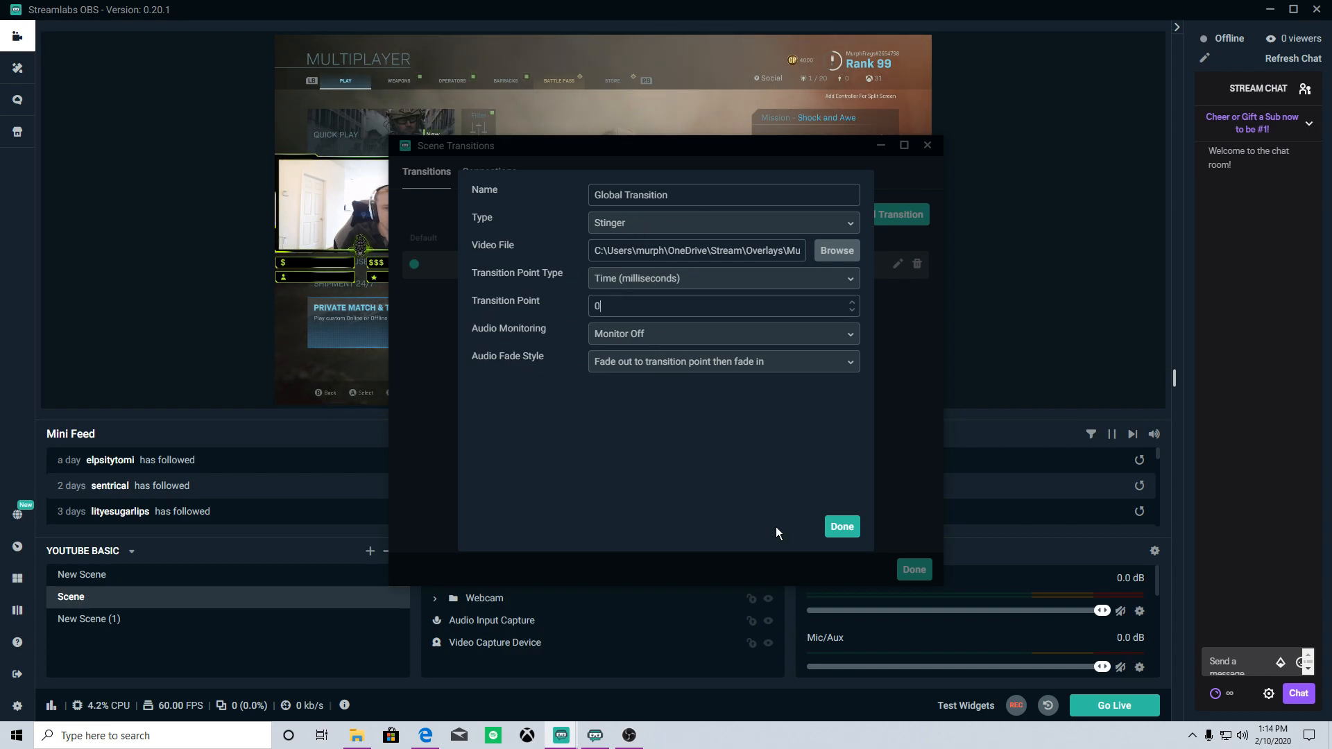
{"action": "left_click", "coordinate": [833, 527]}
{"action": "left_click", "coordinate": [913, 569]}
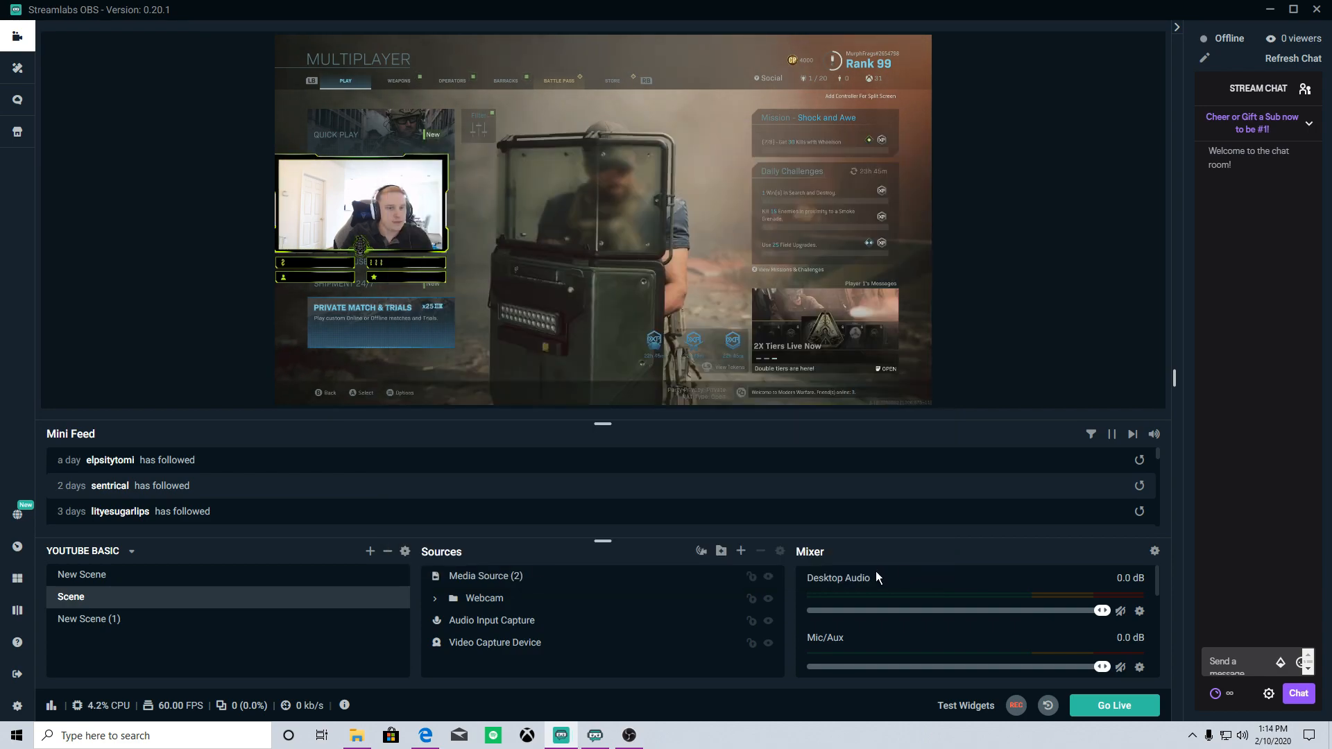
Preview the stinger by switching from Scene to New Scene and back twice
{"action": "left_click", "coordinate": [219, 576]}
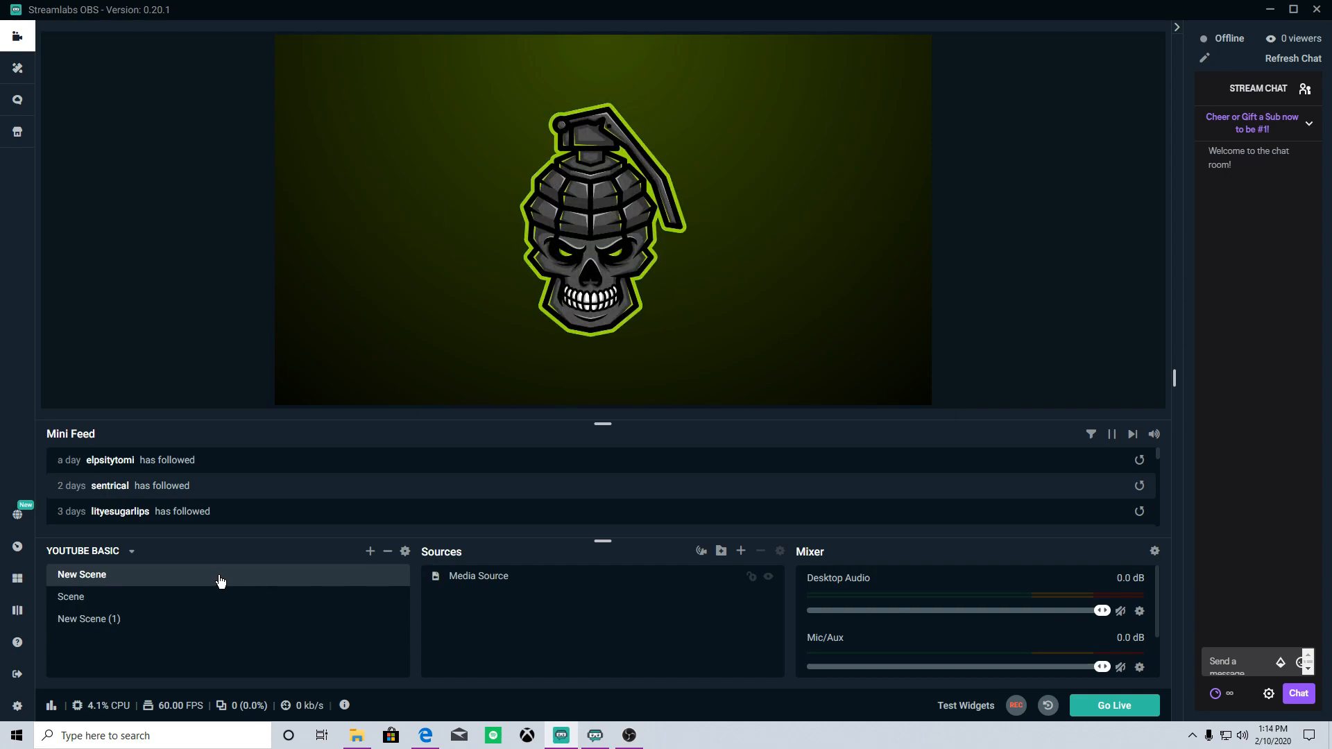
{"action": "left_click", "coordinate": [173, 606]}
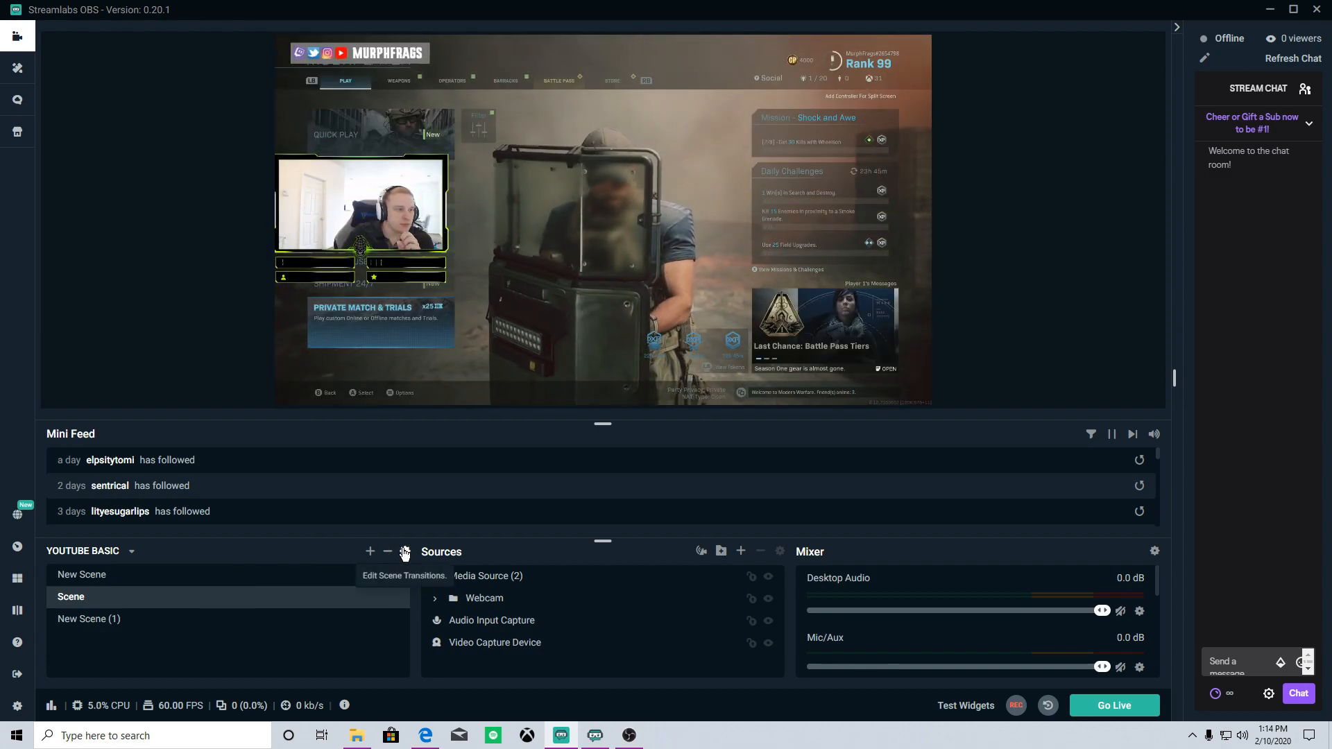
{"action": "left_click", "coordinate": [145, 576]}
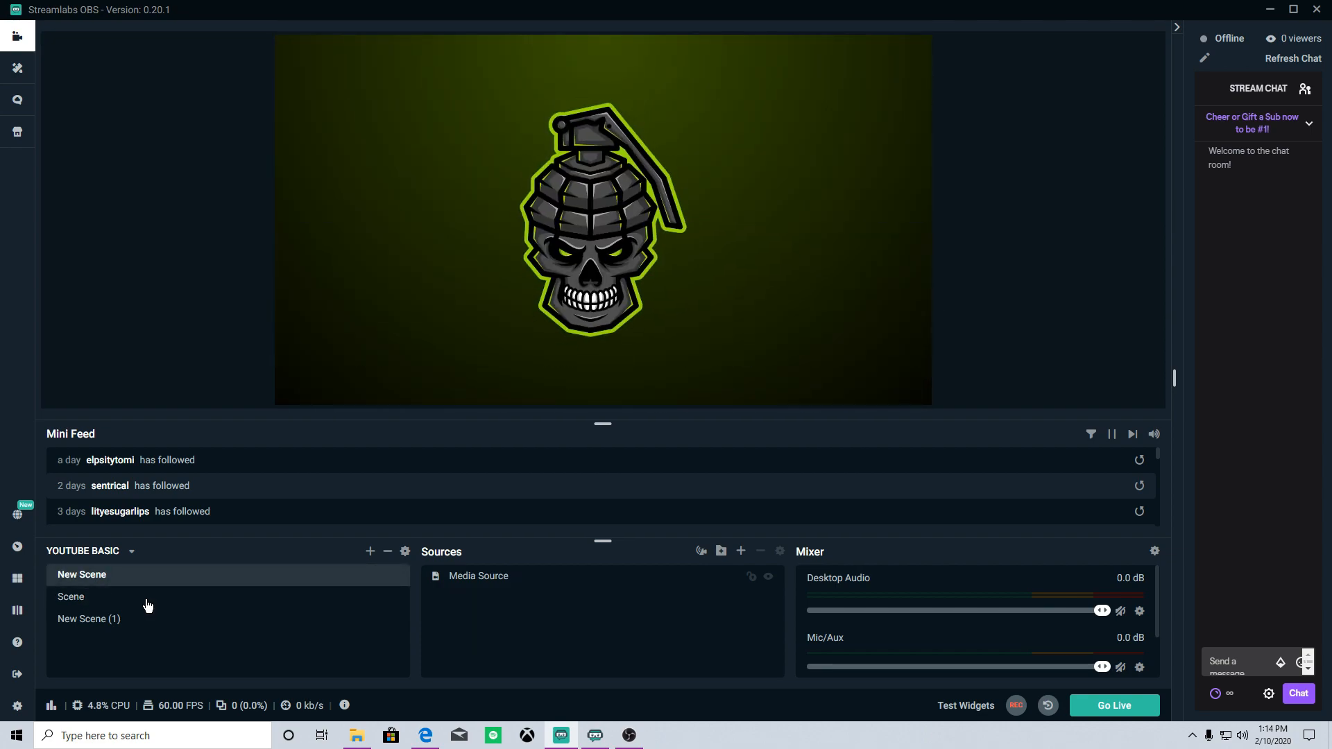
{"action": "left_click", "coordinate": [149, 608]}
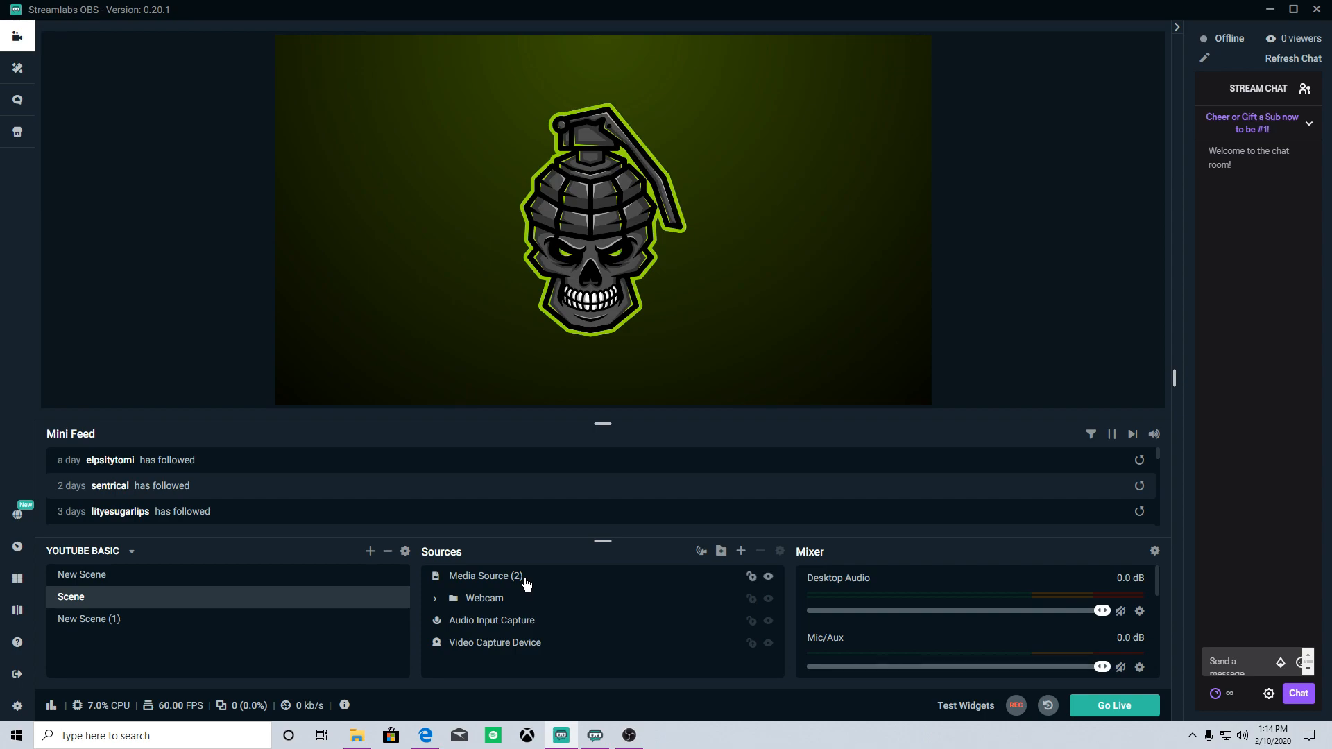
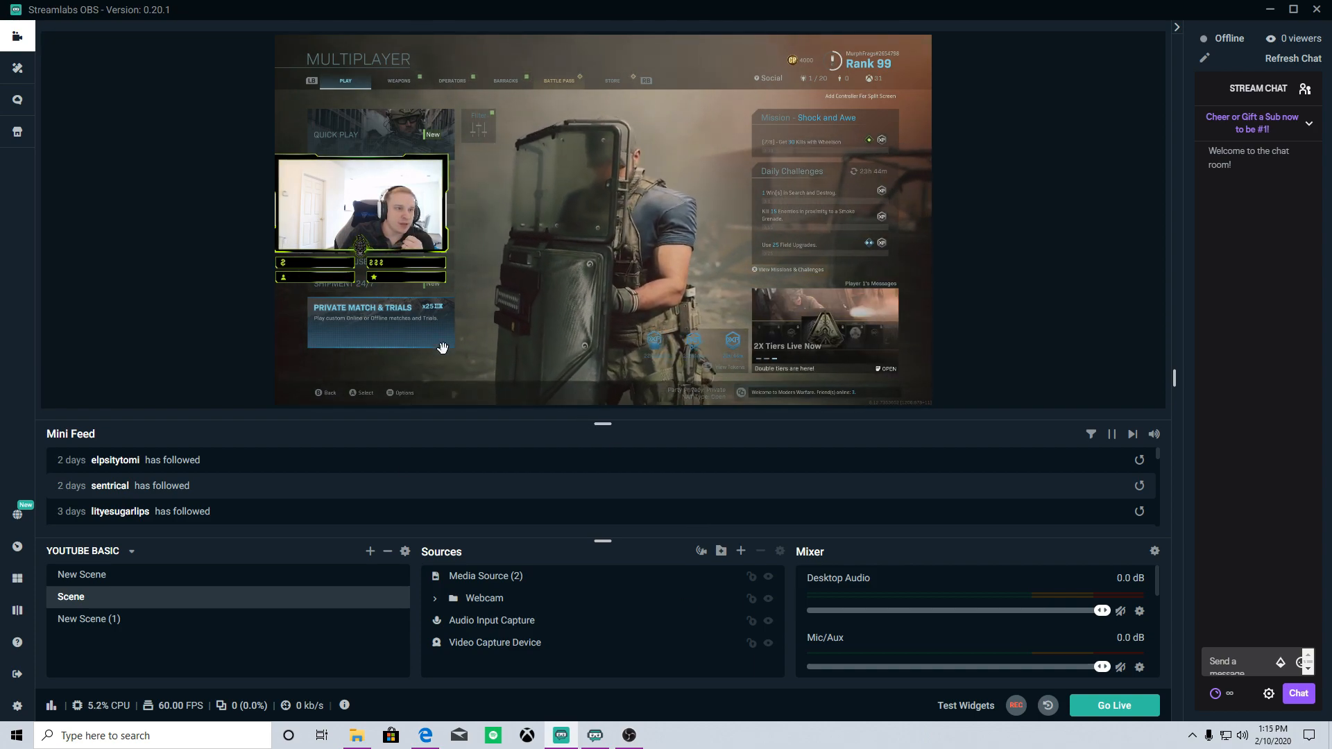
Add a new looping media source to Scene that plays Header.mov from the Christmas folder
{"action": "left_click", "coordinate": [740, 550]}
{"action": "double_click", "coordinate": [565, 381]}
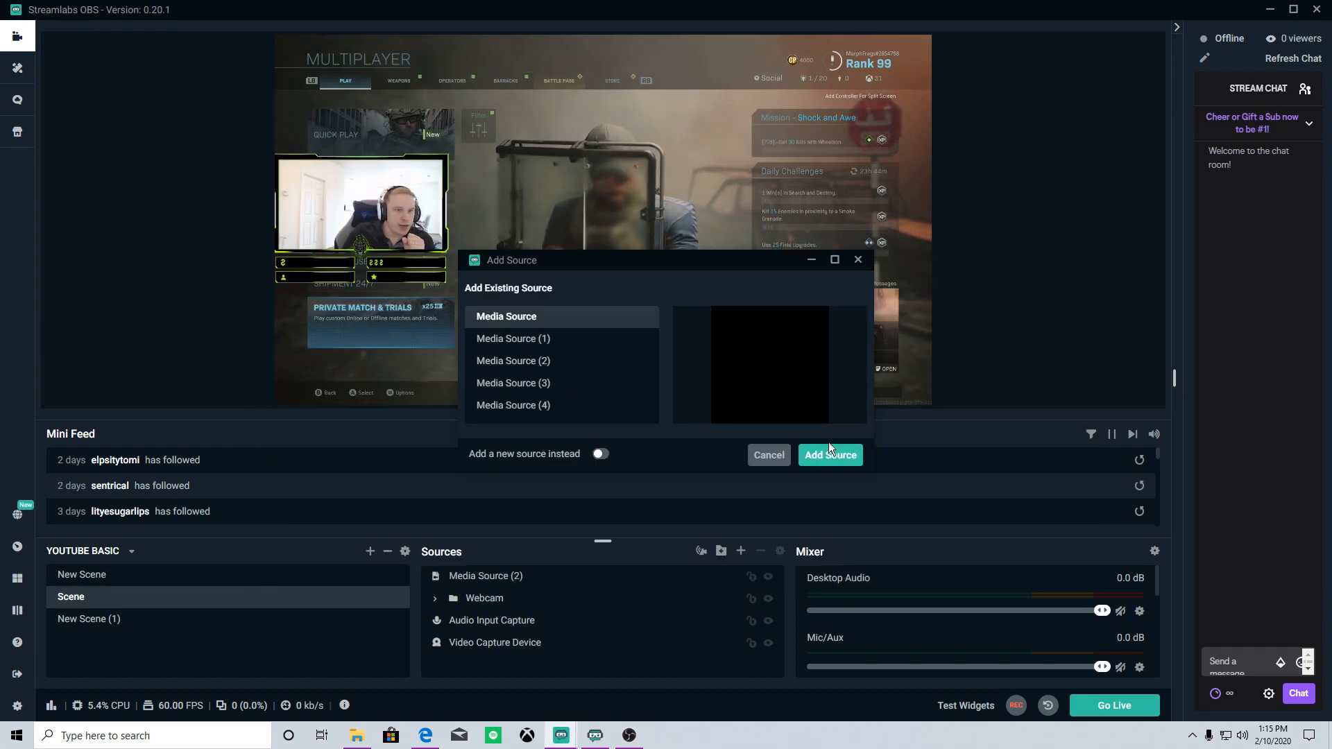
{"action": "left_click", "coordinate": [600, 454]}
{"action": "left_click", "coordinate": [826, 455]}
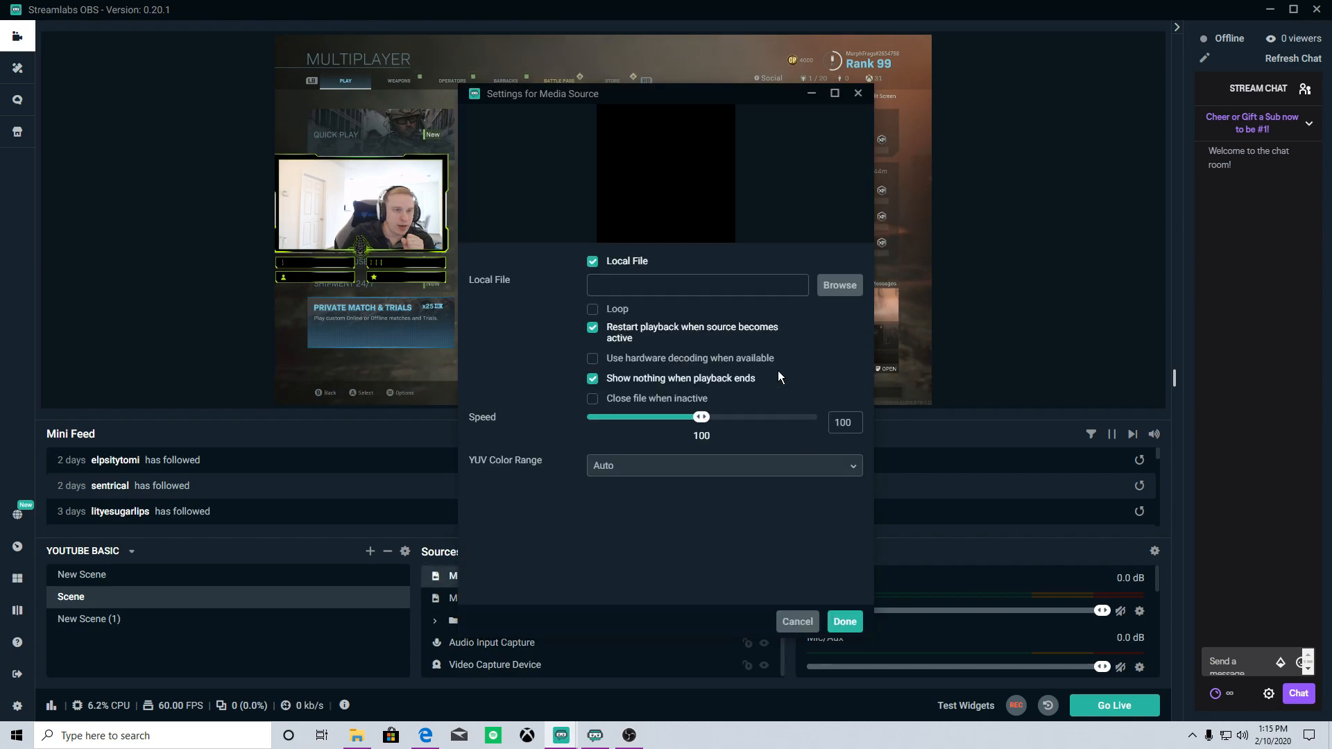
{"action": "left_click", "coordinate": [839, 285]}
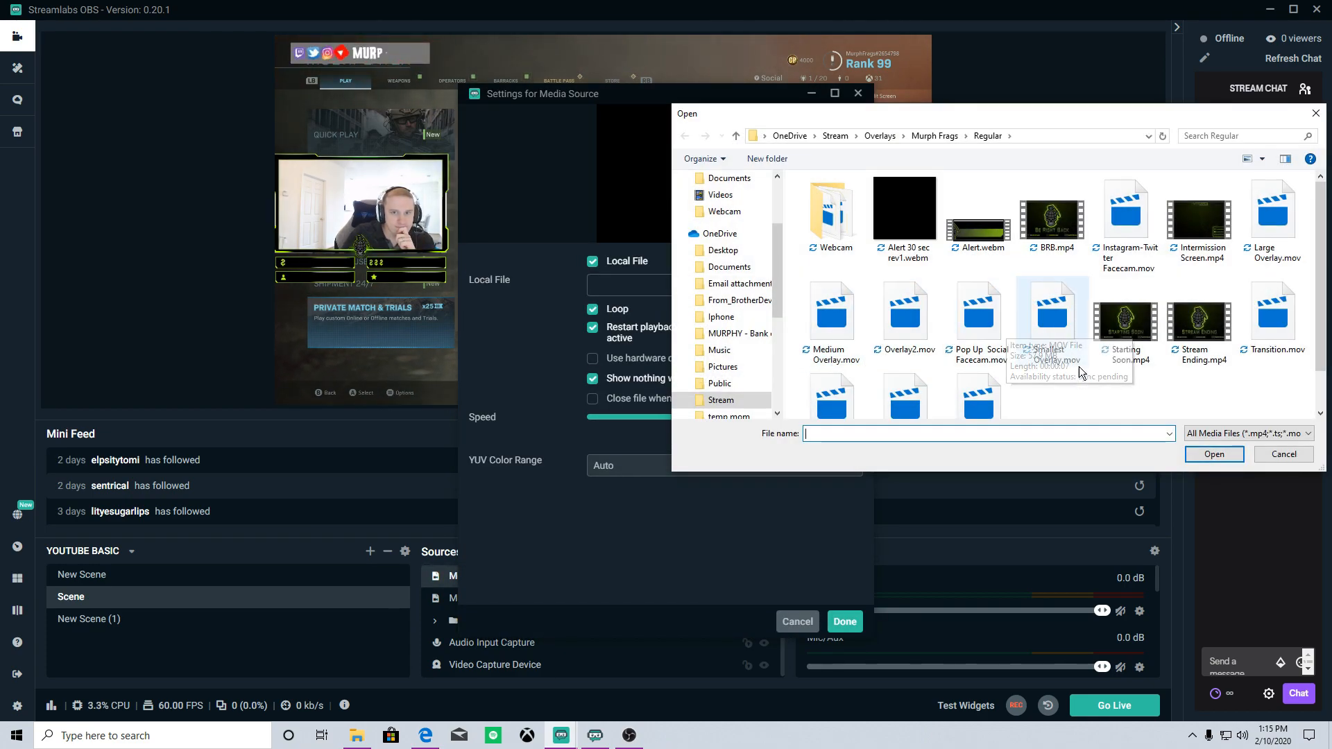
{"action": "scroll", "coordinate": [1091, 382], "scroll_direction": "down", "scroll_amount": 1}
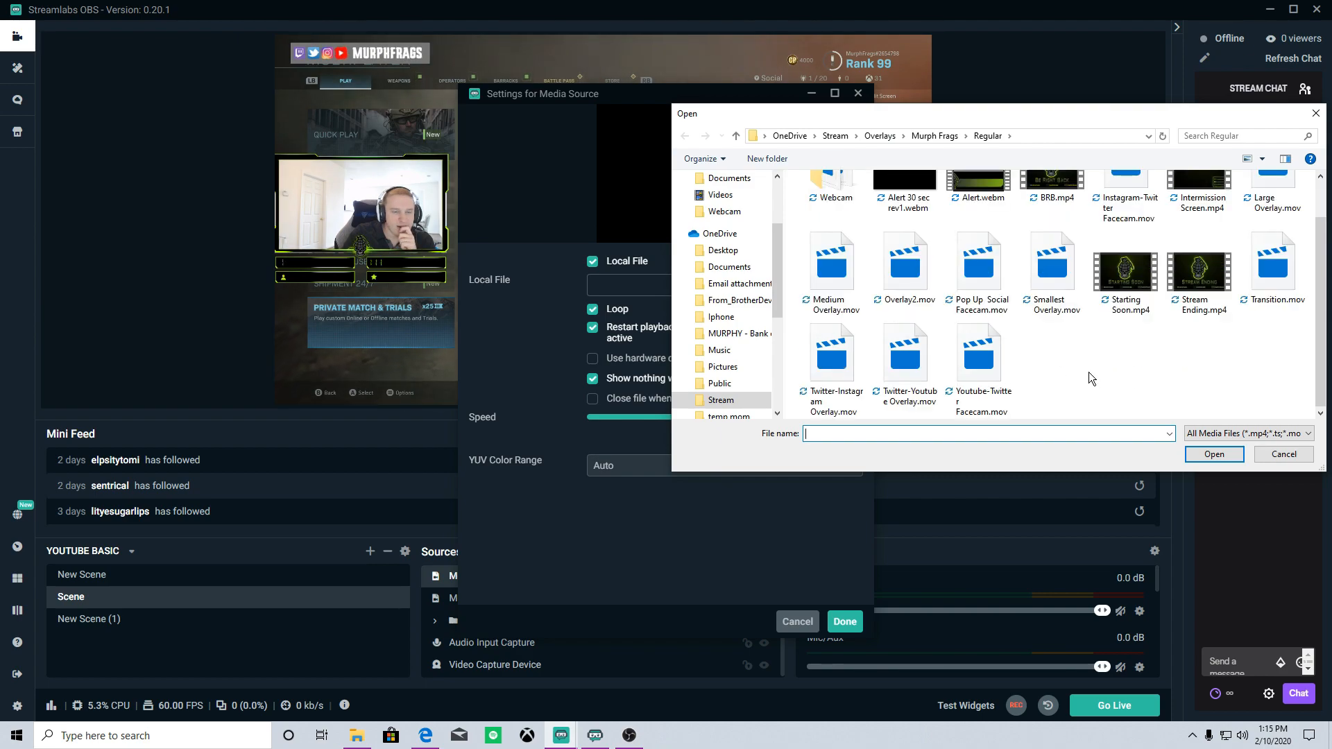
{"action": "left_click", "coordinate": [941, 137]}
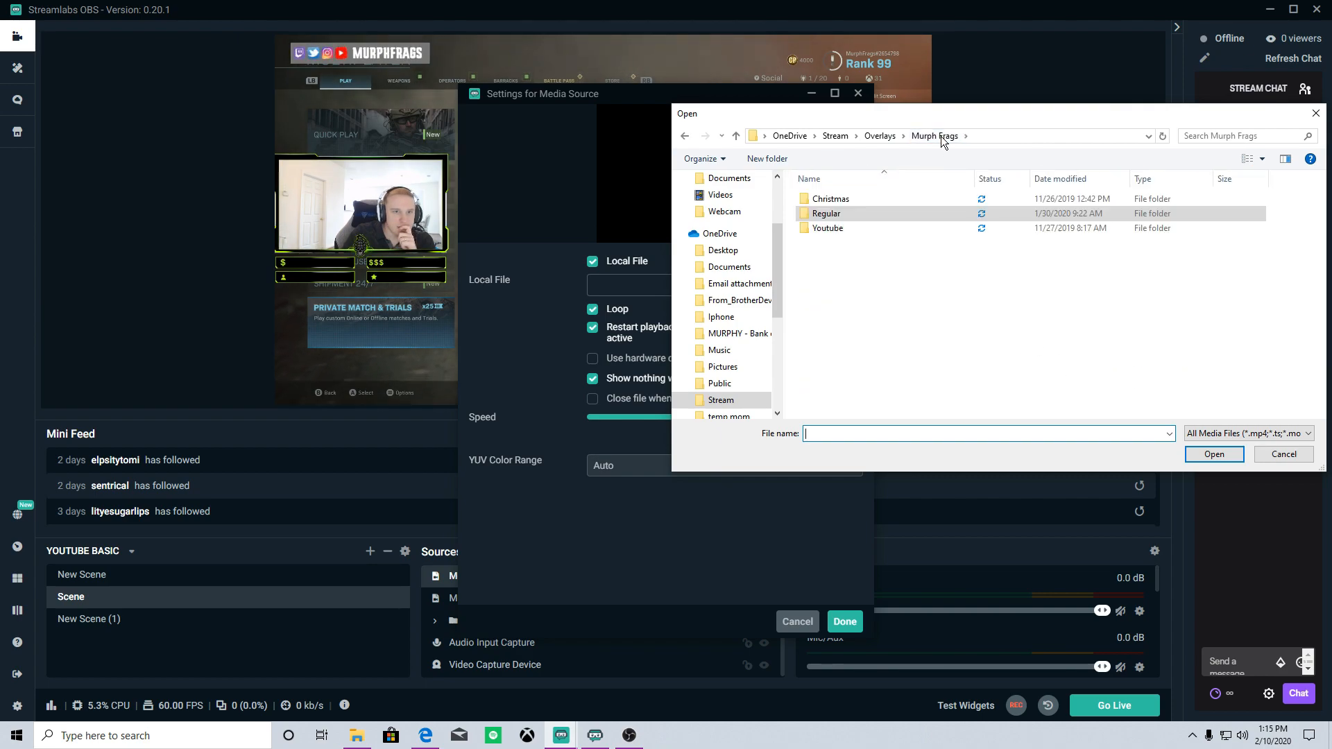
{"action": "double_click", "coordinate": [894, 198]}
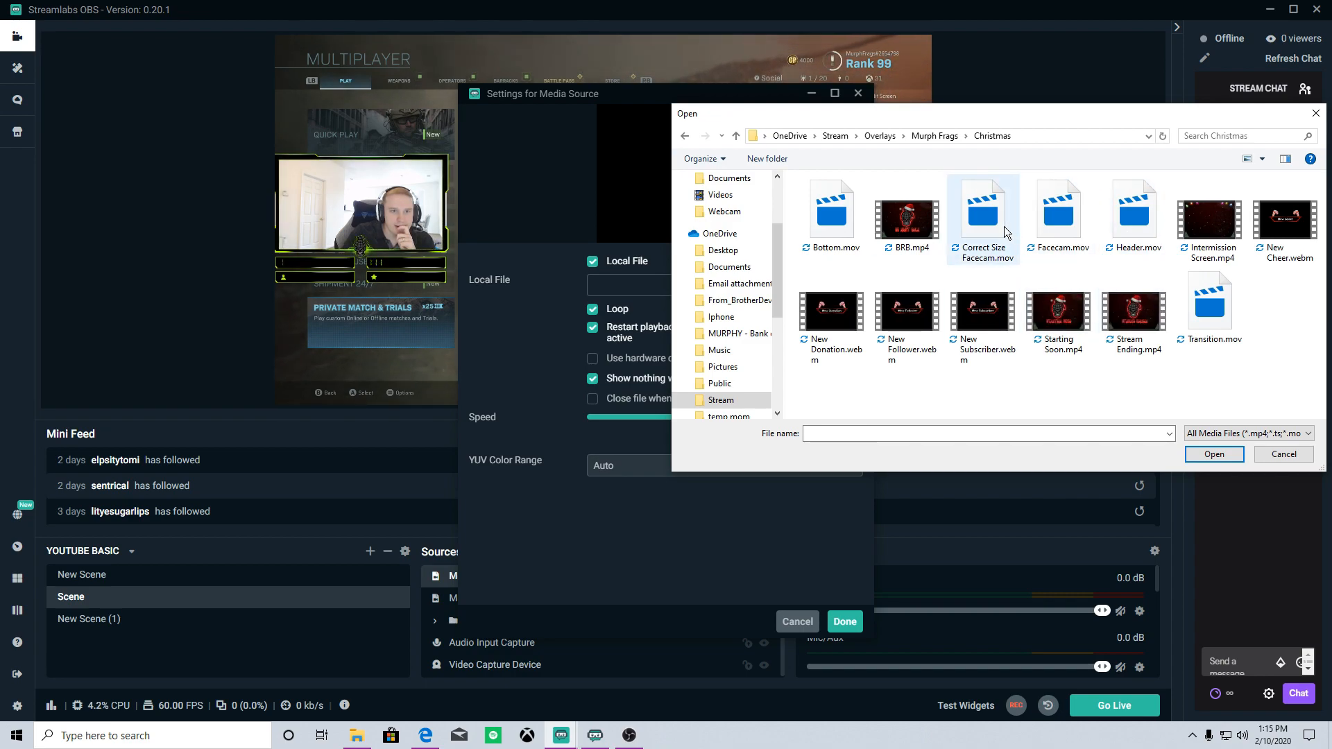
{"action": "left_click", "coordinate": [1134, 215]}
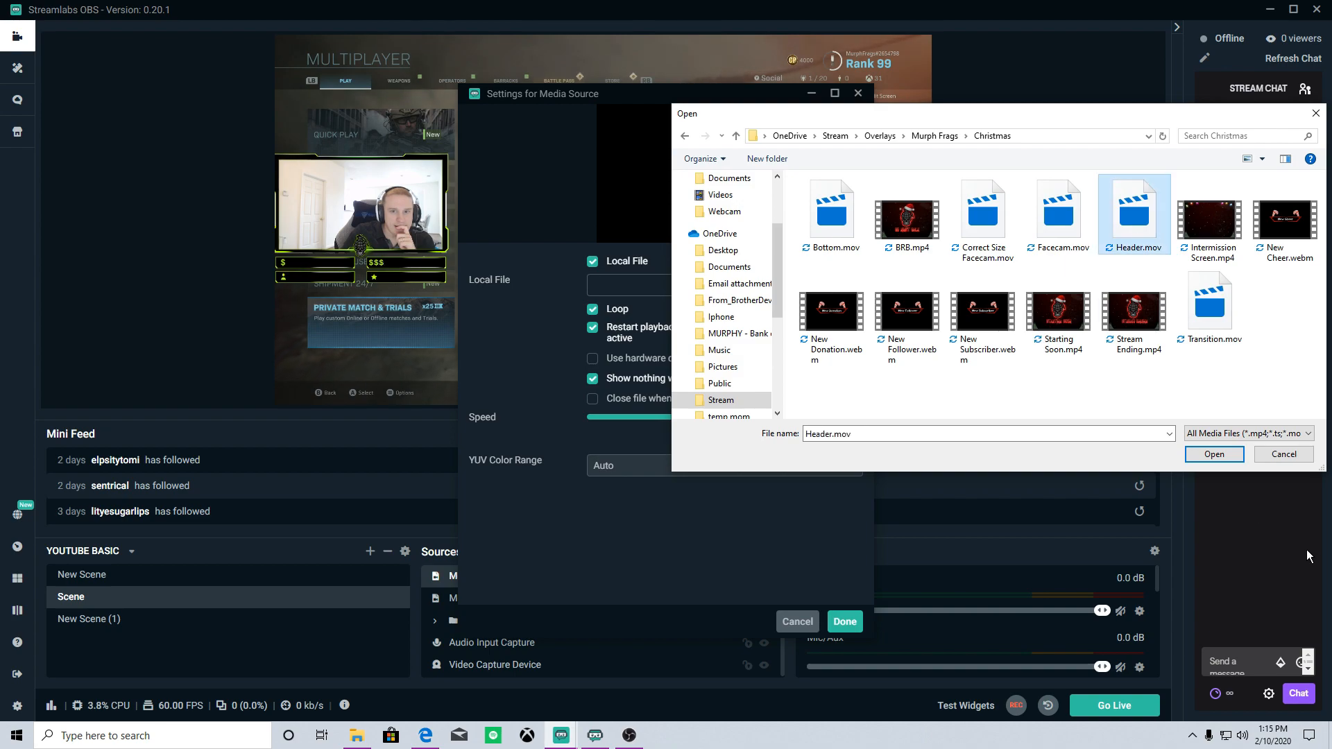
{"action": "left_click", "coordinate": [1234, 452]}
{"action": "left_click", "coordinate": [845, 621]}
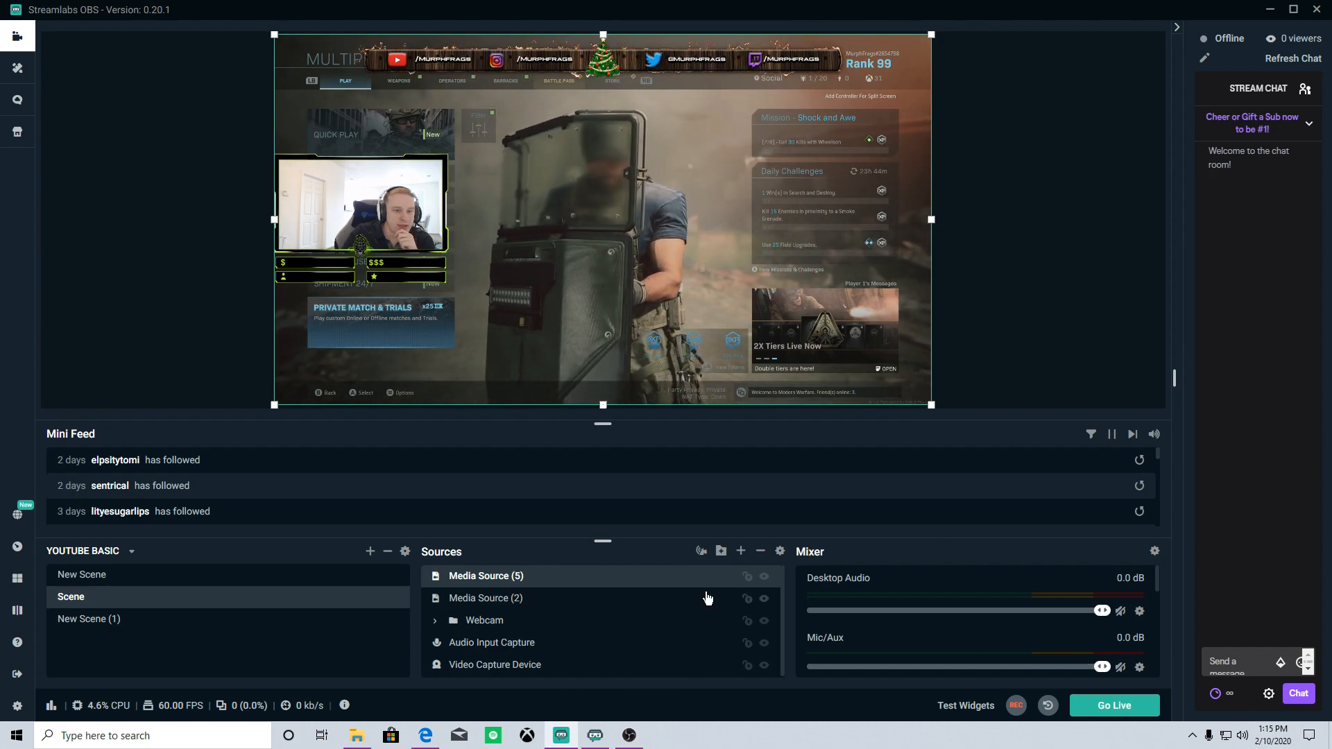
Replace the new media source's local file with Bottom.mov from the Christmas folder
{"action": "double_click", "coordinate": [639, 579]}
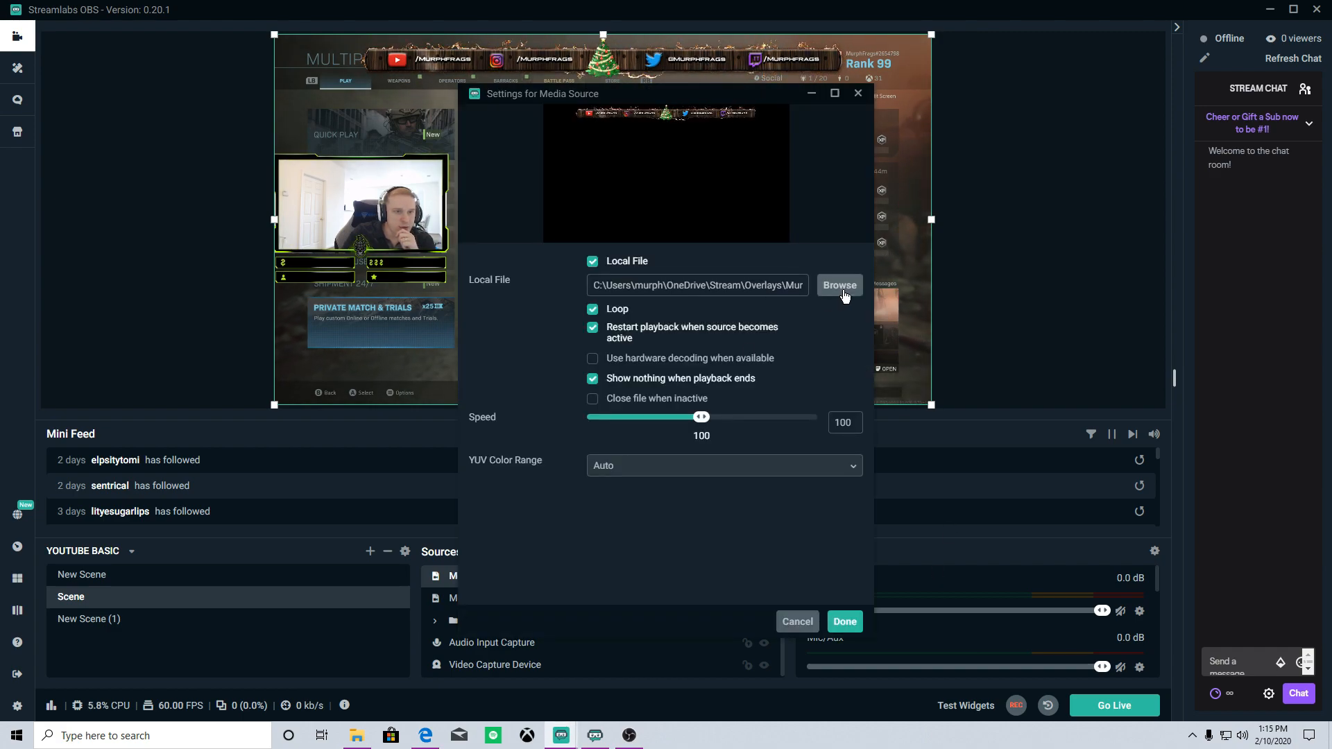
{"action": "left_click", "coordinate": [839, 285]}
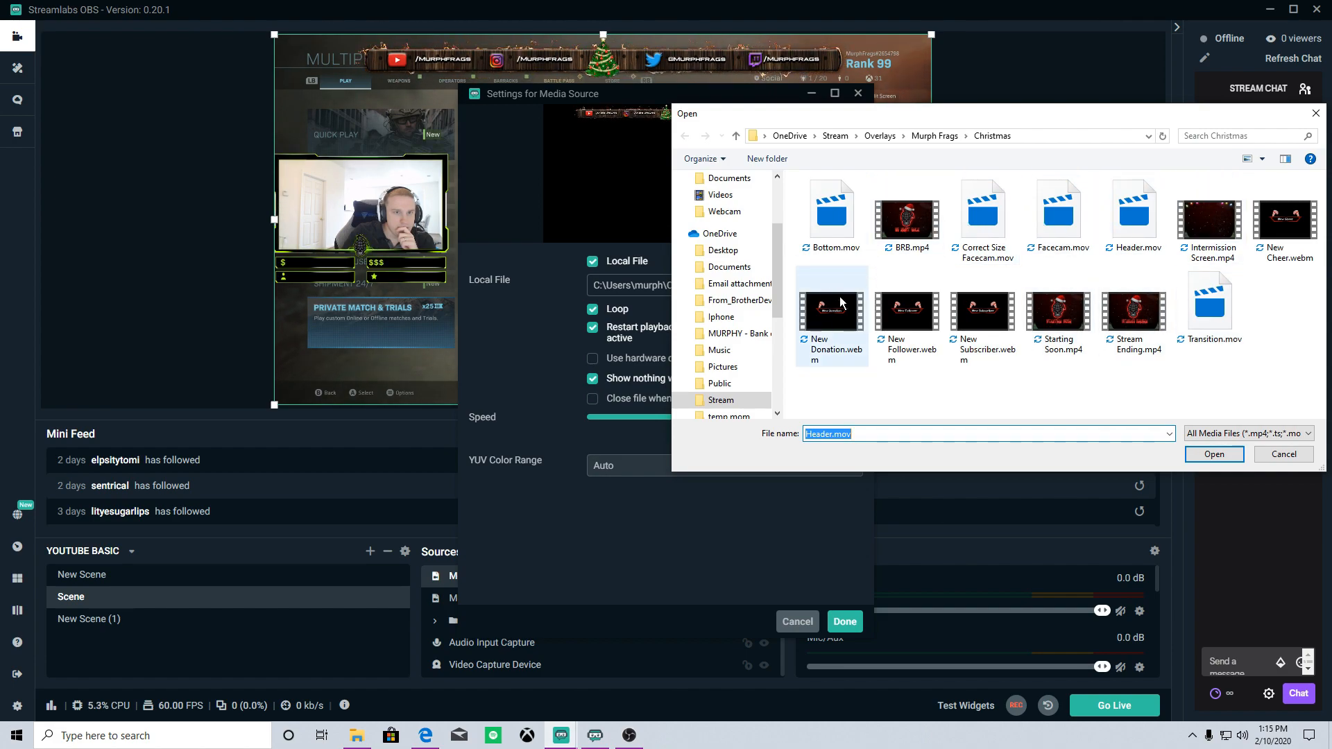
{"action": "left_click", "coordinate": [831, 212]}
{"action": "left_click", "coordinate": [1215, 452]}
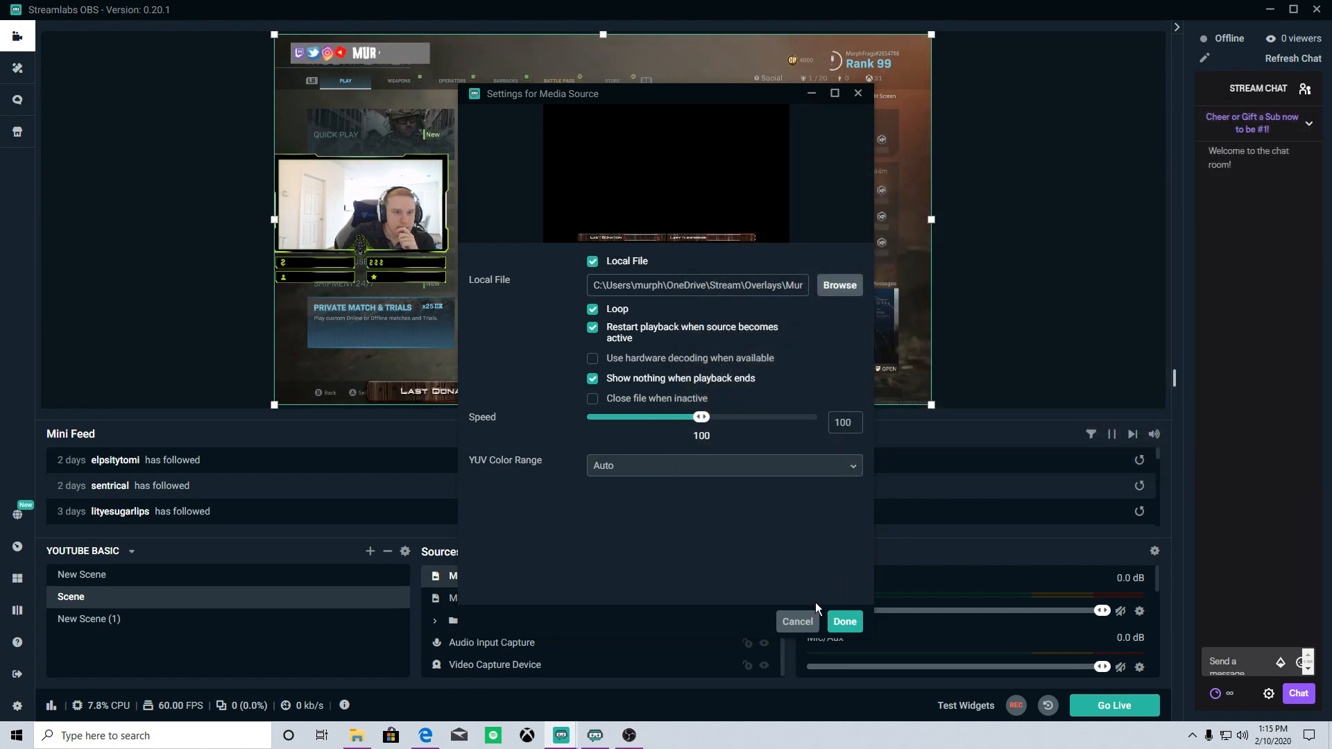
{"action": "left_click", "coordinate": [838, 618]}
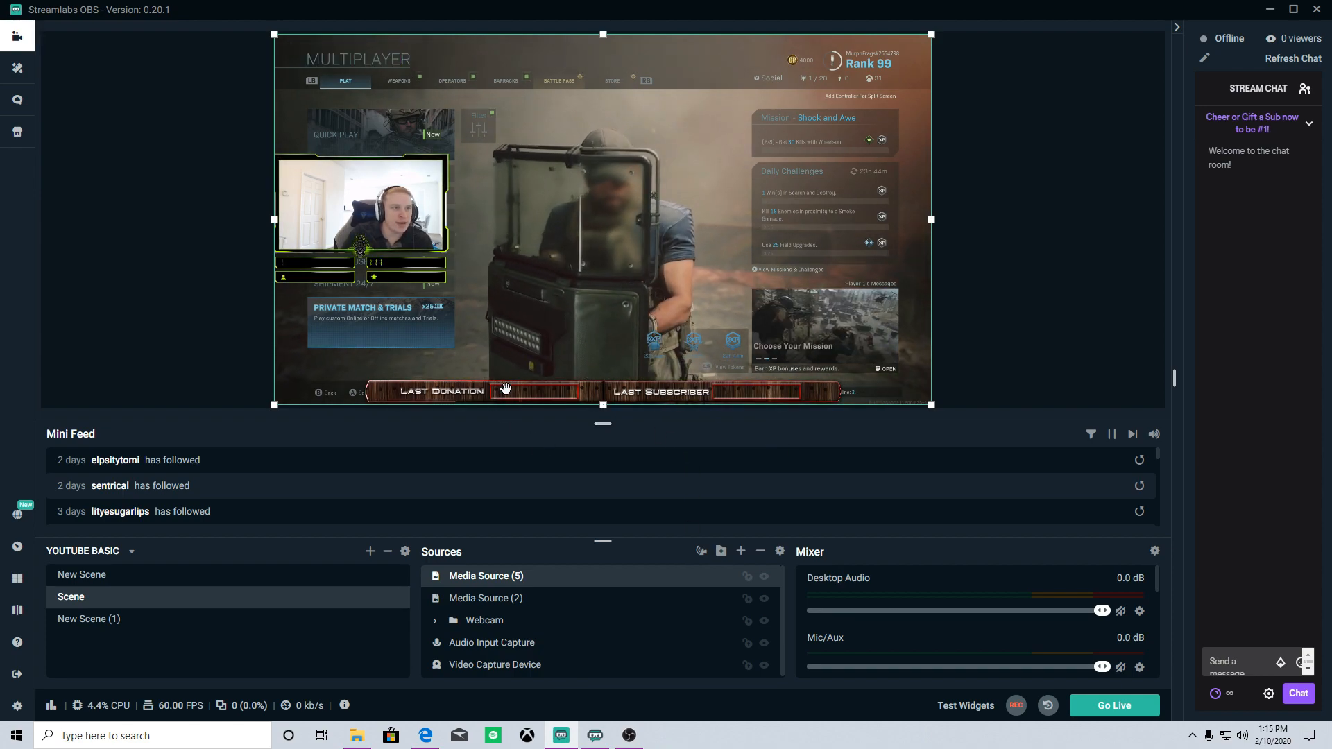
Remove the Christmas bottom bar media source from Scene and confirm the deletion
{"action": "right_click", "coordinate": [568, 578]}
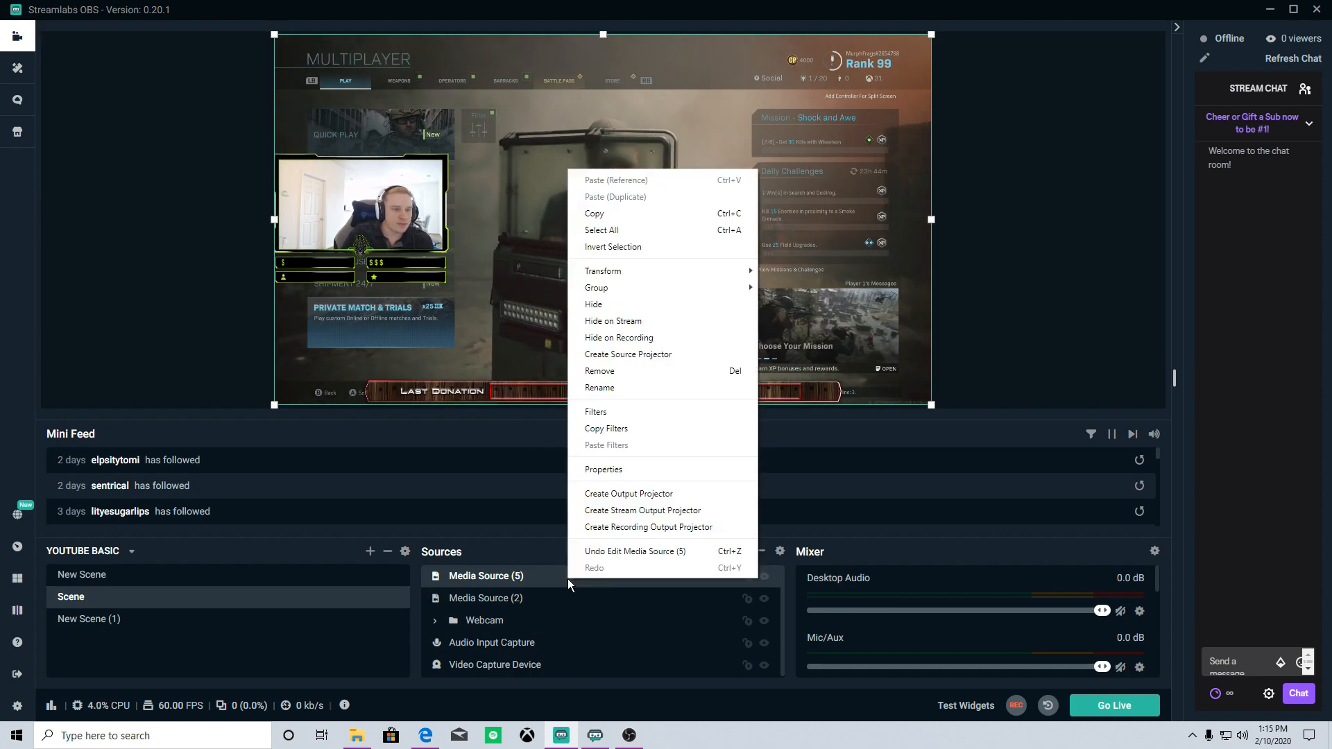
{"action": "left_click", "coordinate": [613, 371]}
{"action": "left_click", "coordinate": [695, 369]}
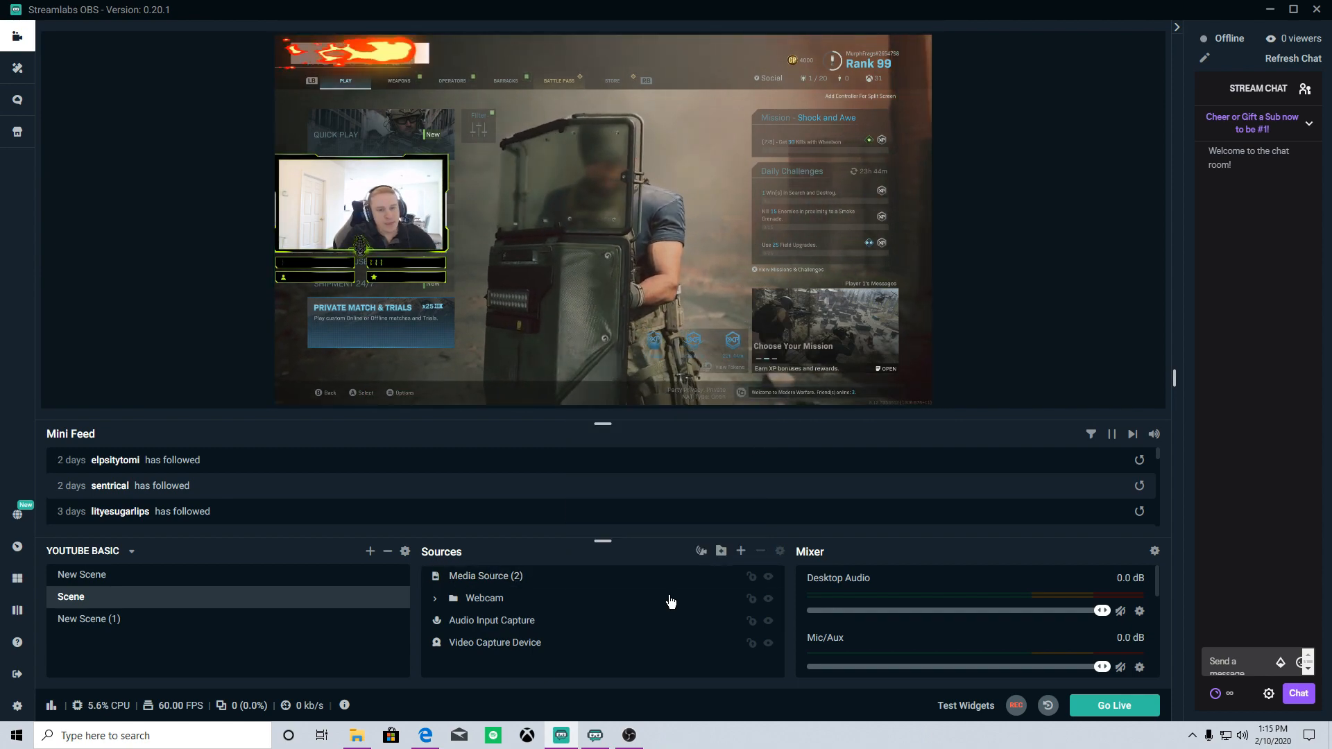
Preview the stinger transition by switching to New Scene and back to Scene, and select the social media source Media Source (2)
{"action": "double_click", "coordinate": [624, 598]}
{"action": "key", "text": "Escape"}
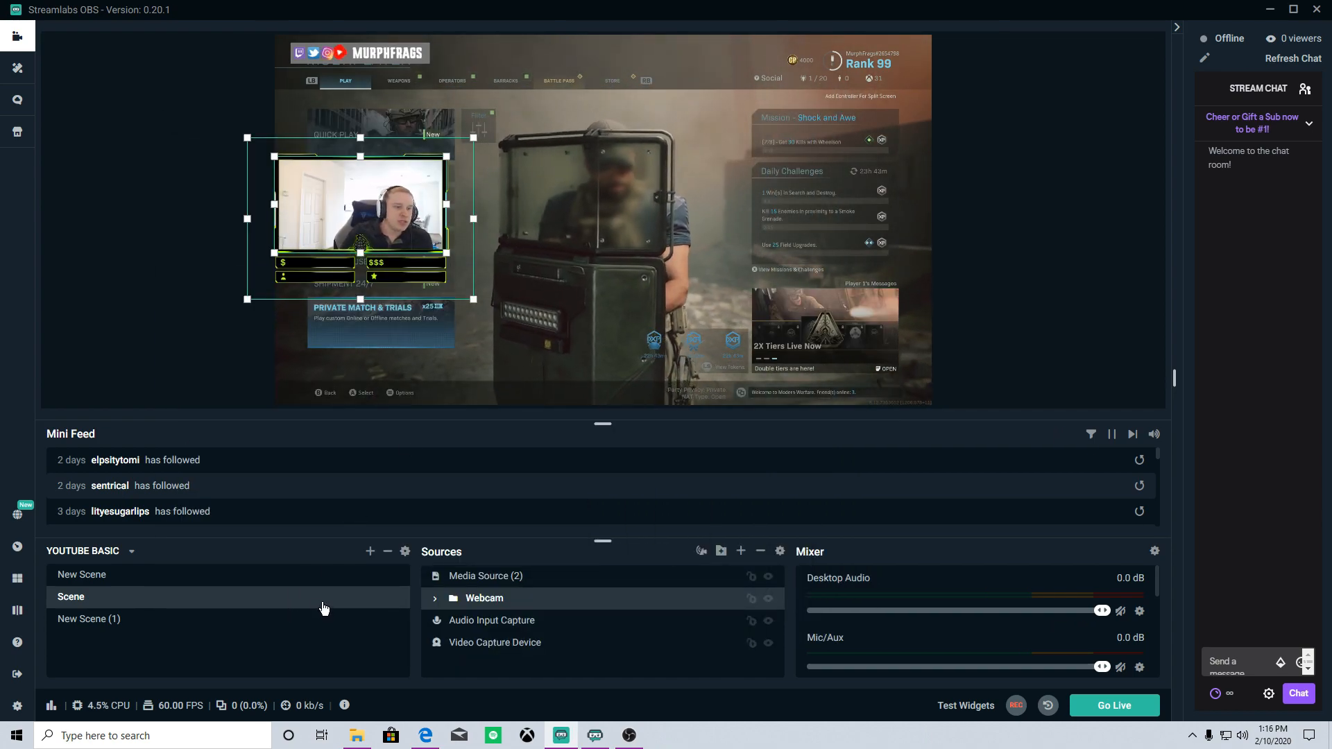
{"action": "left_click", "coordinate": [289, 575]}
{"action": "left_click", "coordinate": [273, 598]}
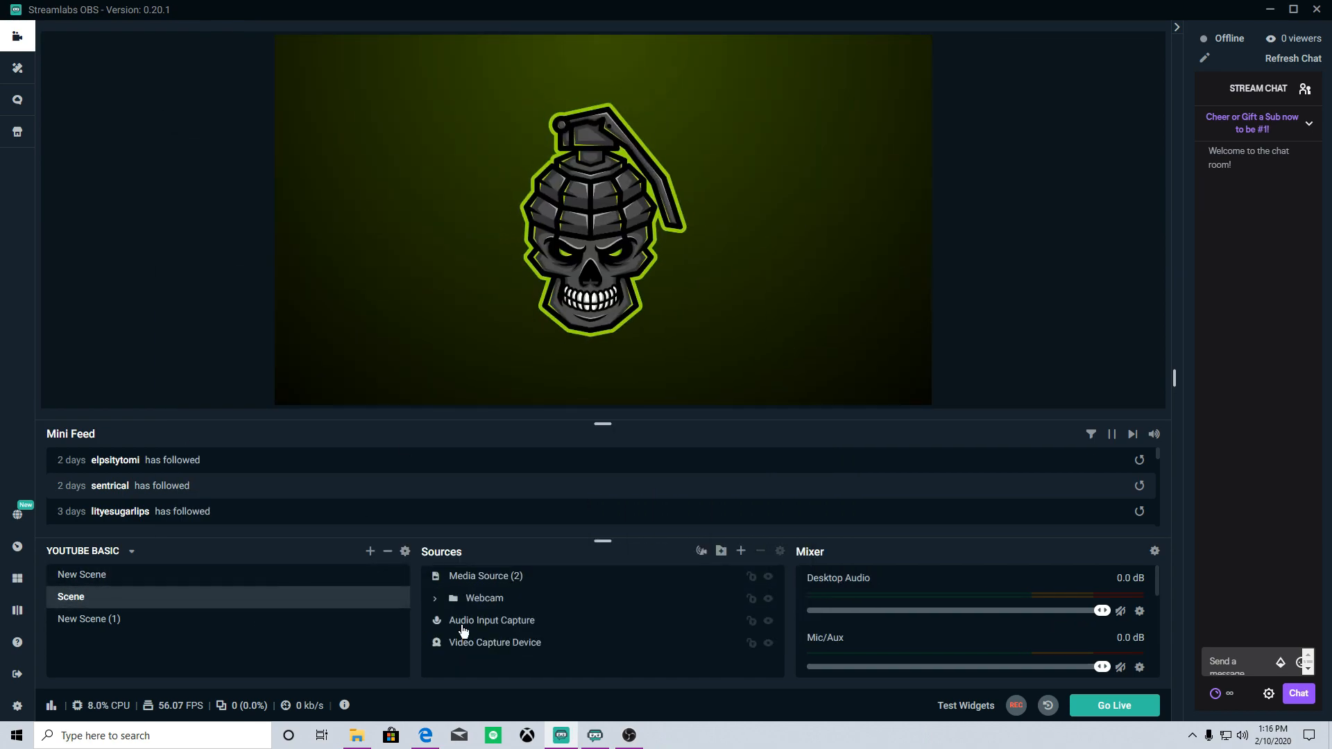
{"action": "left_click", "coordinate": [552, 586]}
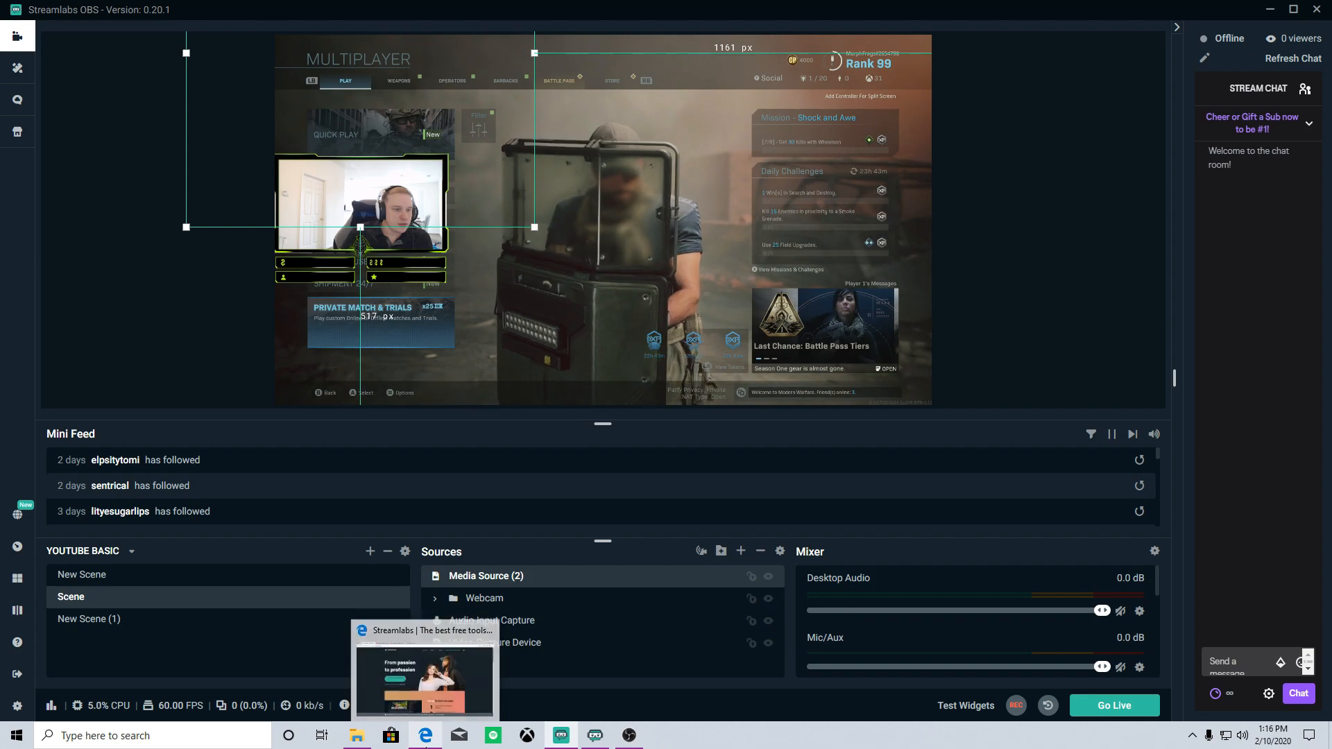
Switch to the Edge browser, load the streamlabs.com homepage and log in to the account's Streamlabs dashboard
{"action": "left_click", "coordinate": [425, 738]}
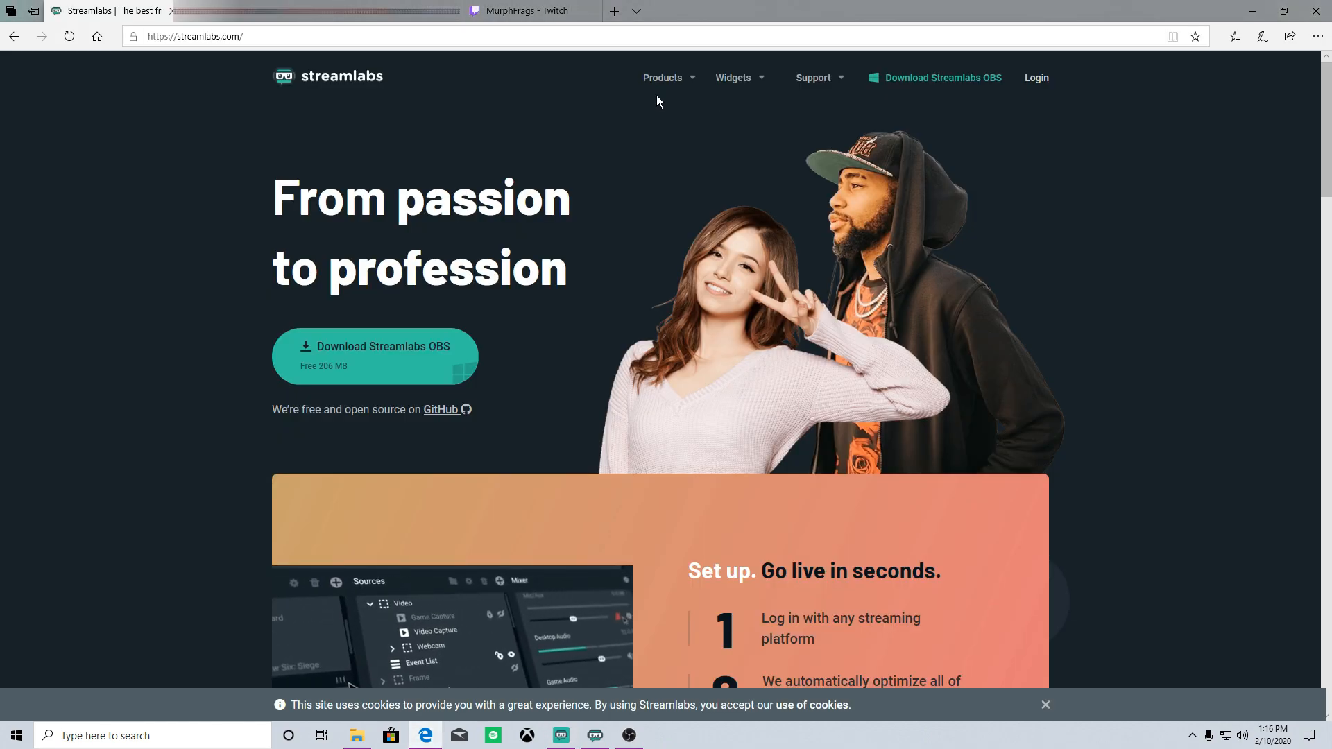
{"action": "left_click", "coordinate": [1037, 79]}
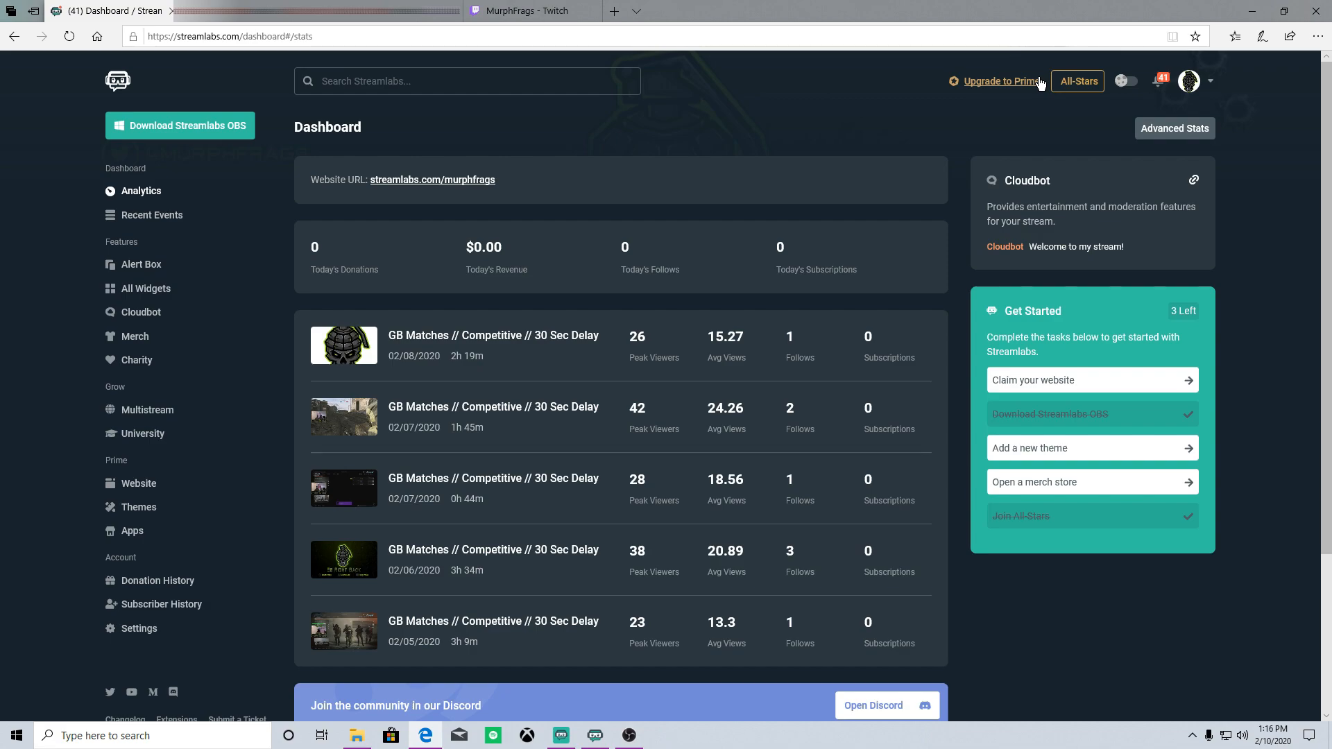
{"action": "left_click", "coordinate": [382, 37]}
{"action": "type", "text": "stream"}
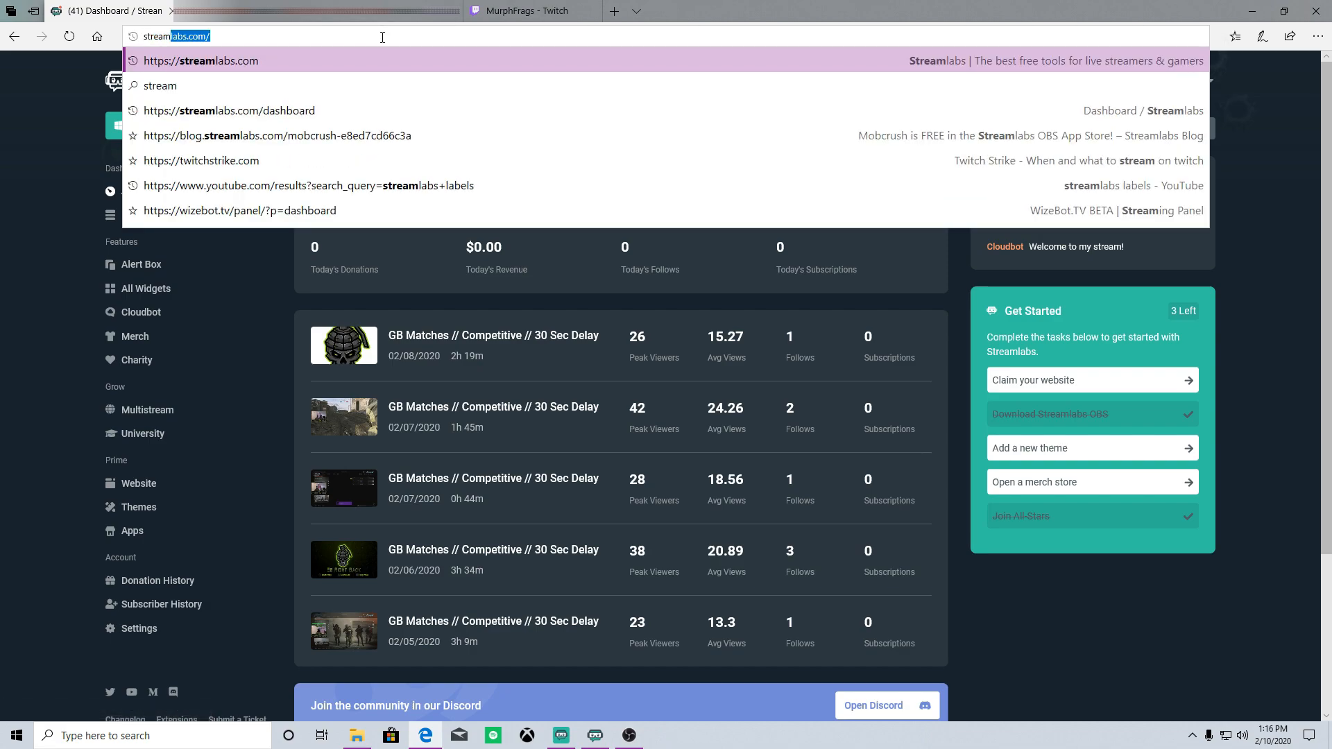
{"action": "key", "text": "Return"}
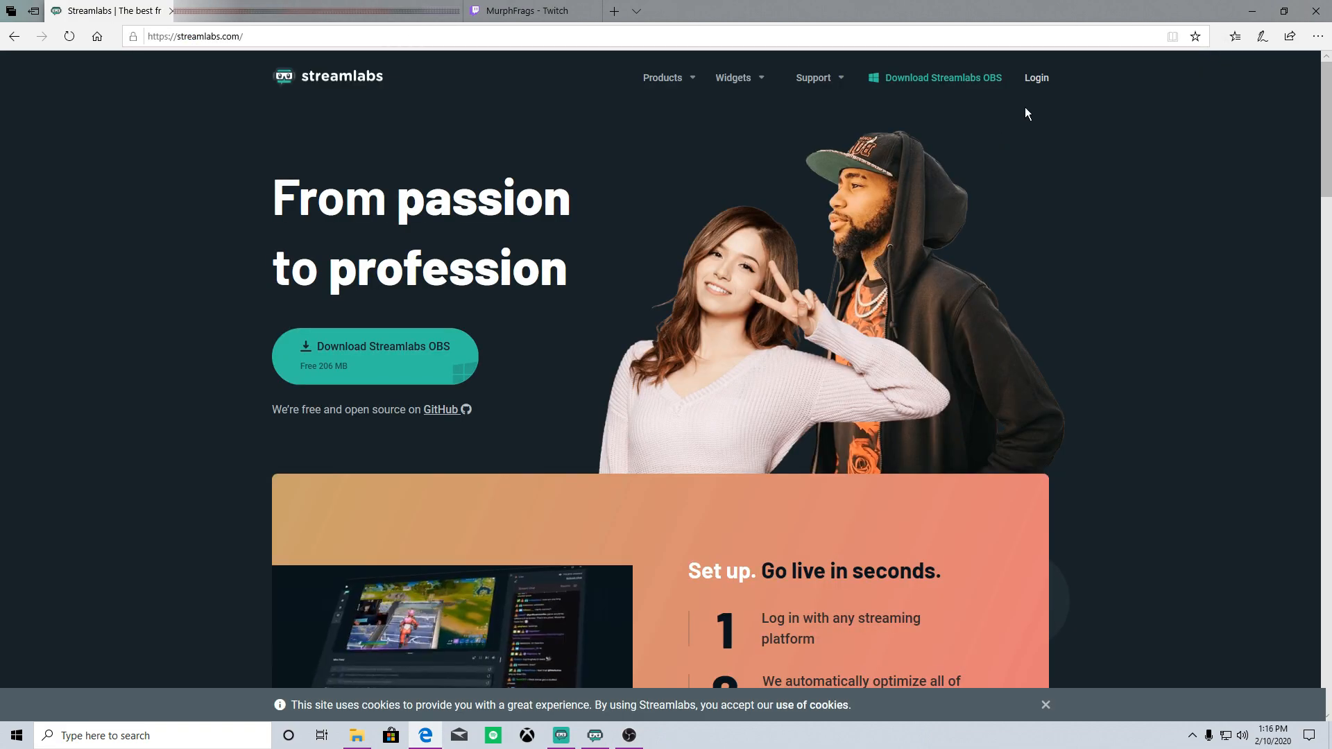
{"action": "left_click", "coordinate": [1039, 78]}
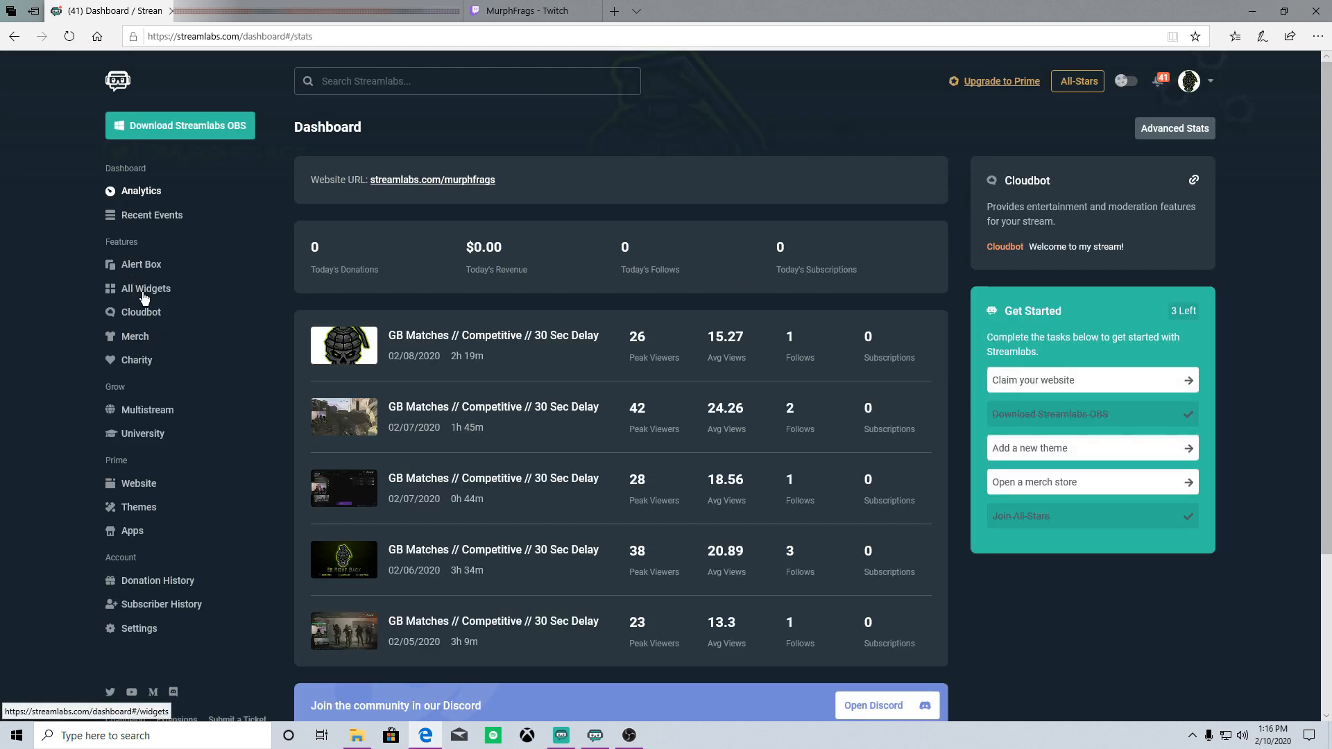
From the widget gallery, open the Stream Labels page, start the Windows installer download, and cancel it
{"action": "left_click", "coordinate": [144, 297]}
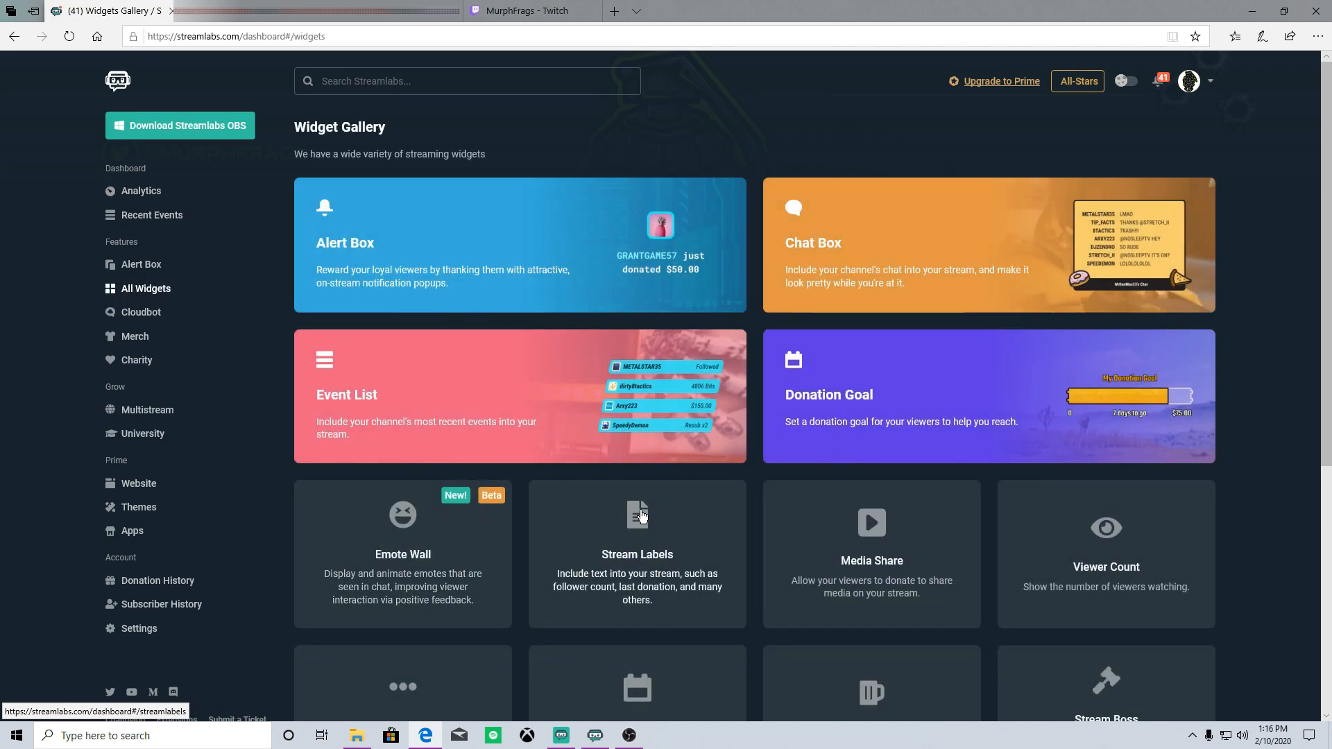
{"action": "left_click", "coordinate": [642, 513]}
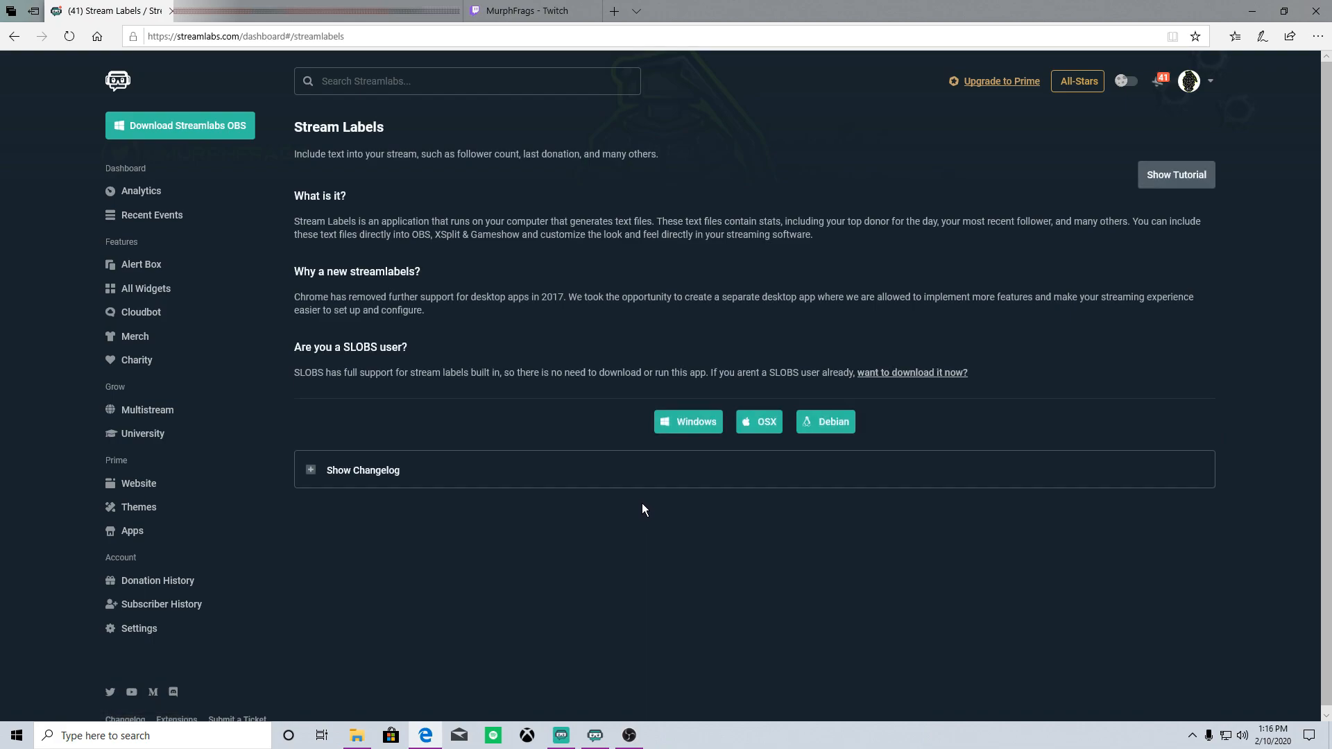
{"action": "left_click", "coordinate": [690, 422]}
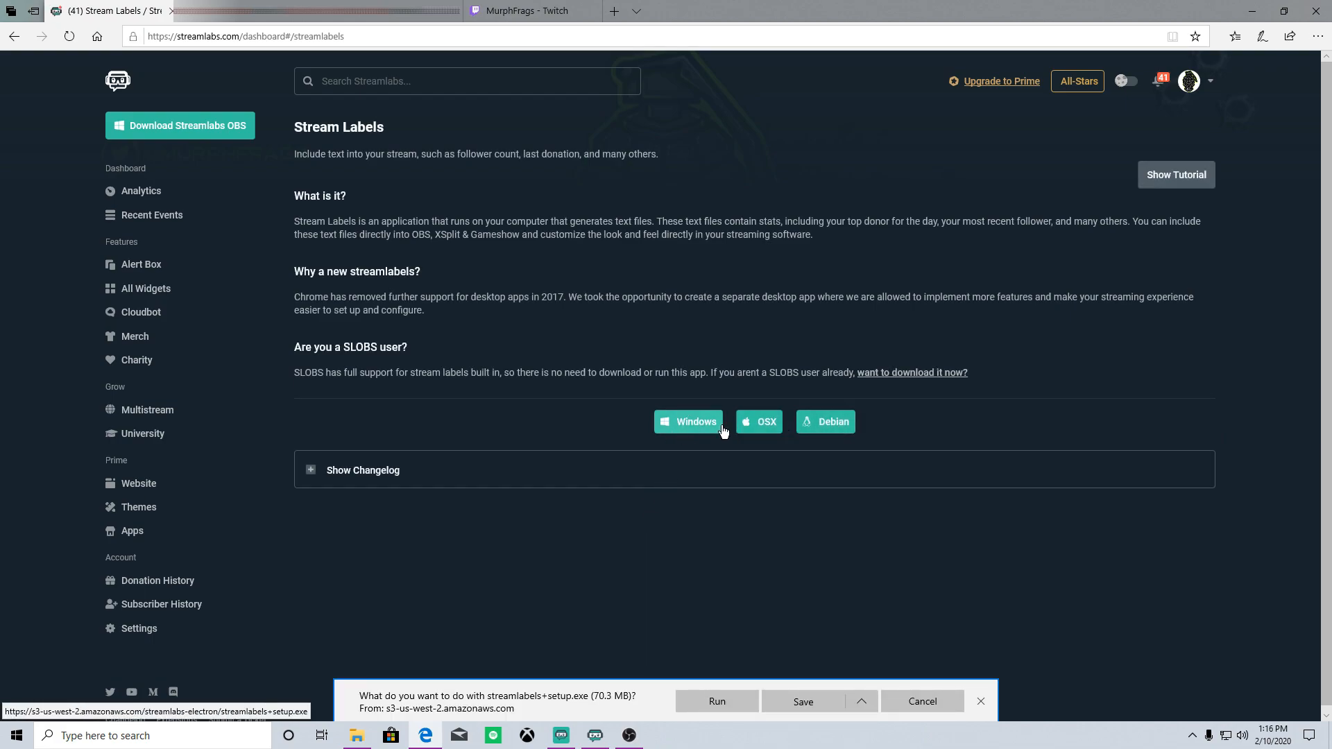
{"action": "left_click", "coordinate": [718, 703]}
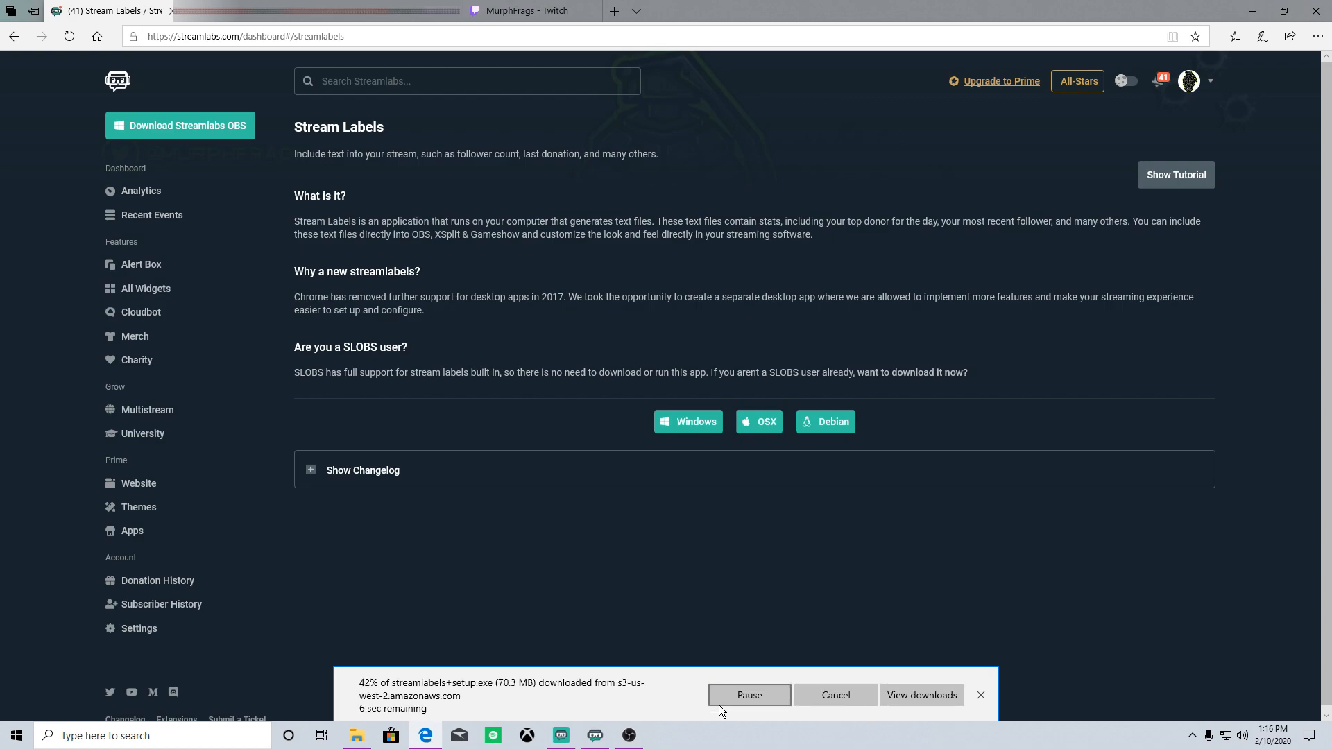
{"action": "left_click", "coordinate": [851, 702]}
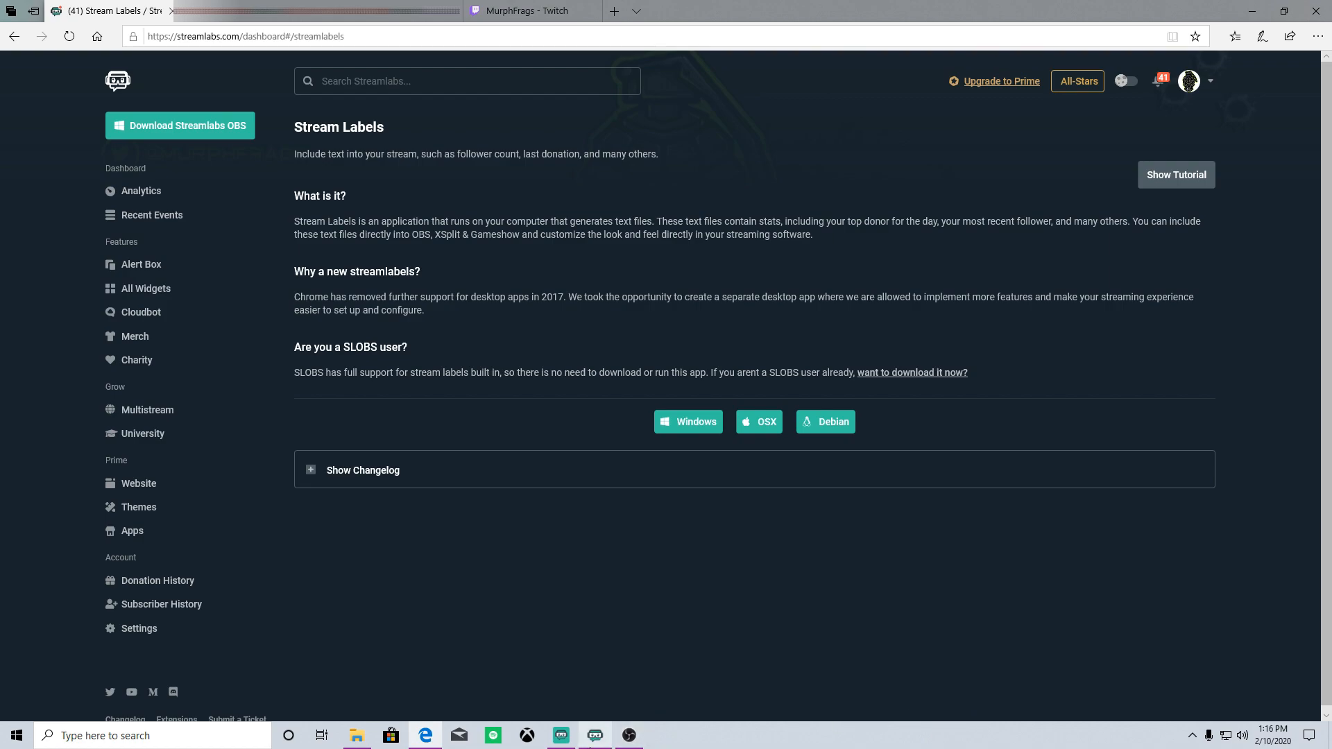
Switch to the Streamlabs stream labels app and move its window toward the middle of the screen
{"action": "mouse_move", "coordinate": [602, 744]}
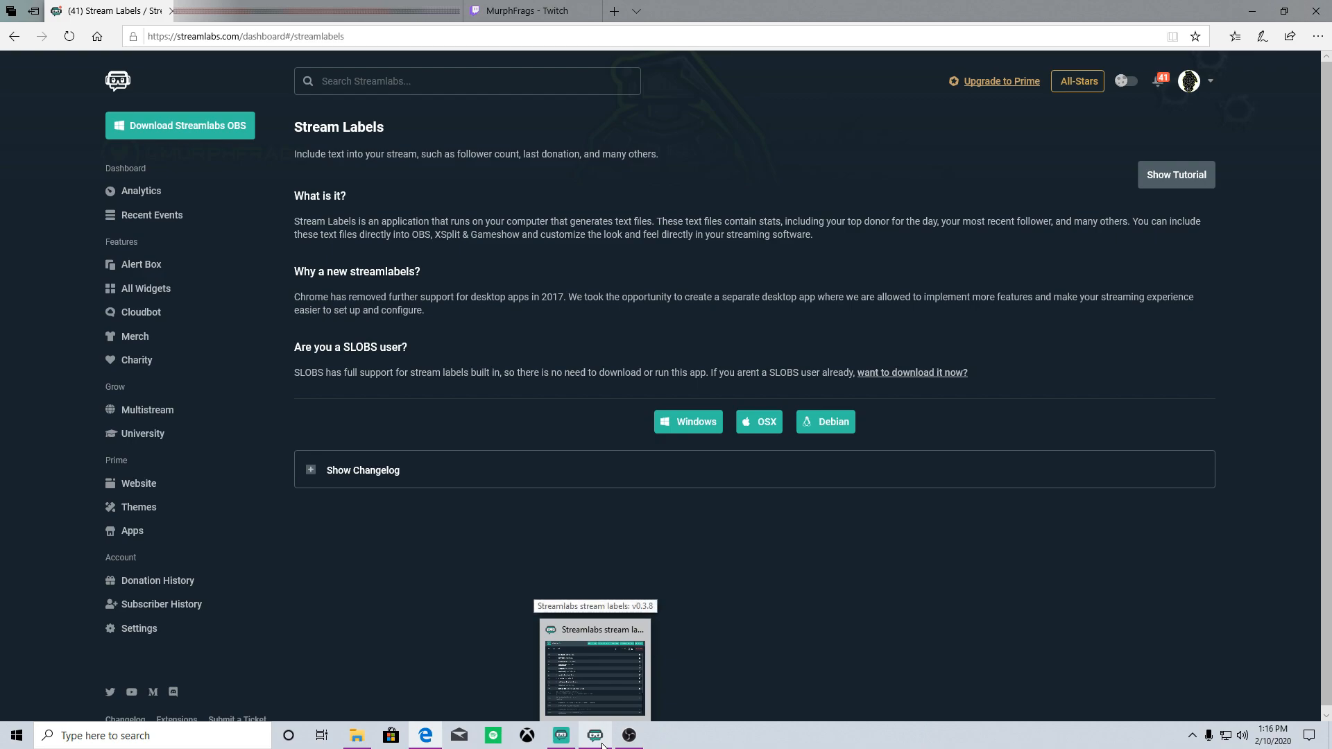
{"action": "left_click", "coordinate": [601, 745]}
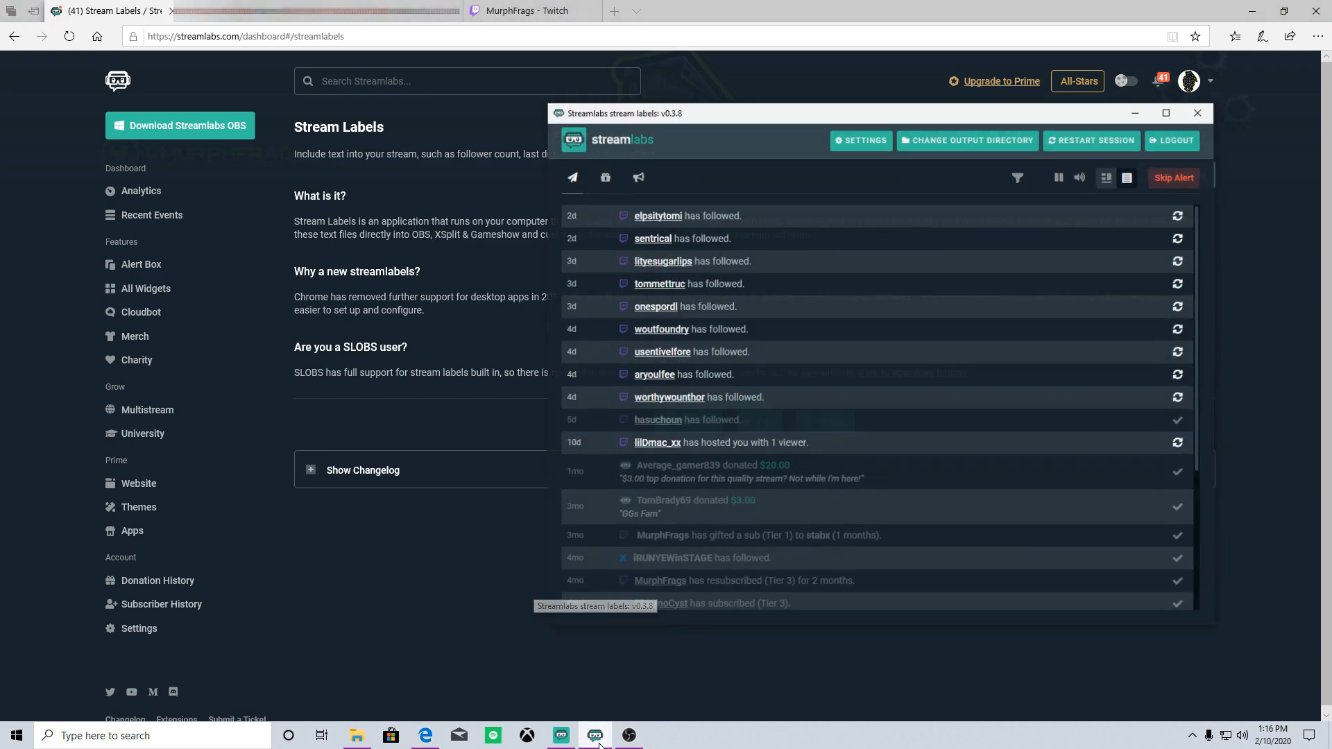
{"action": "left_click_drag", "start_coordinate": [791, 125], "coordinate": [586, 126]}
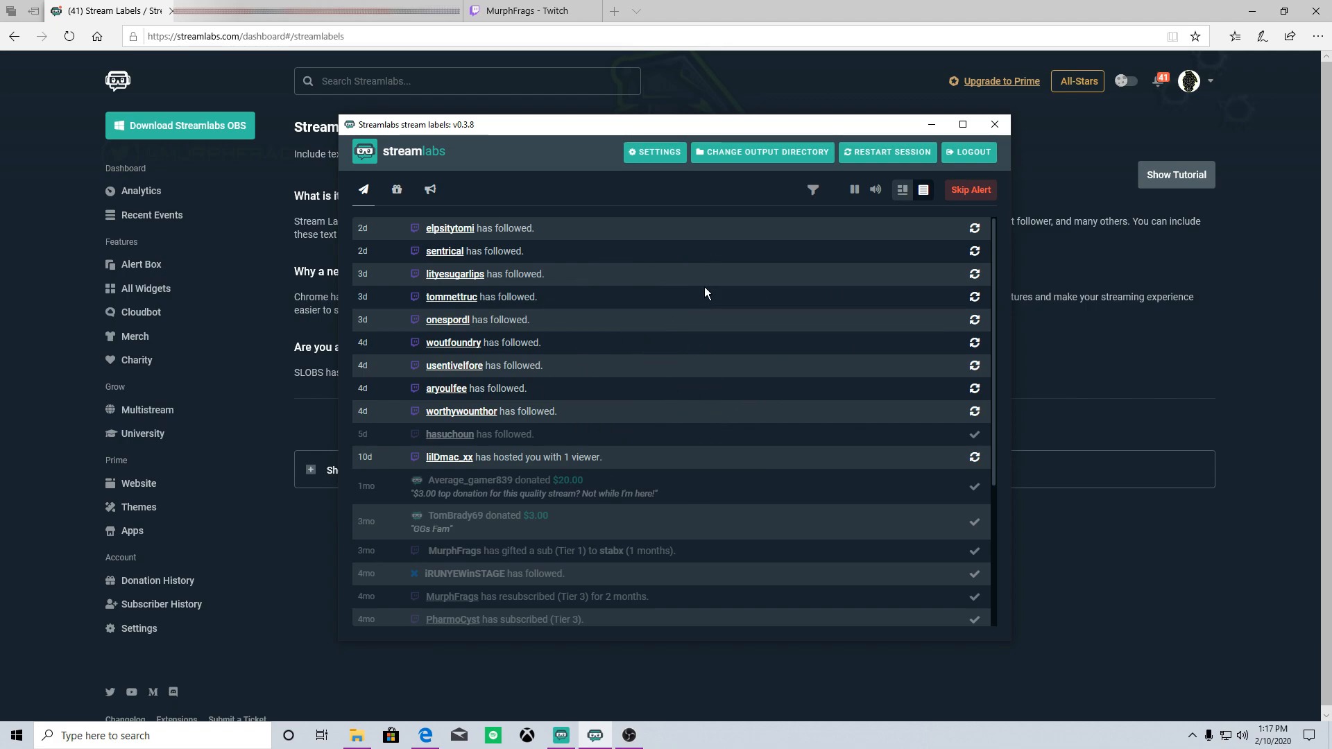
Browse to the Stream Labels folder under OneDrive > Stream in the output directory selection, and cancel without changing it
{"action": "left_click", "coordinate": [765, 153]}
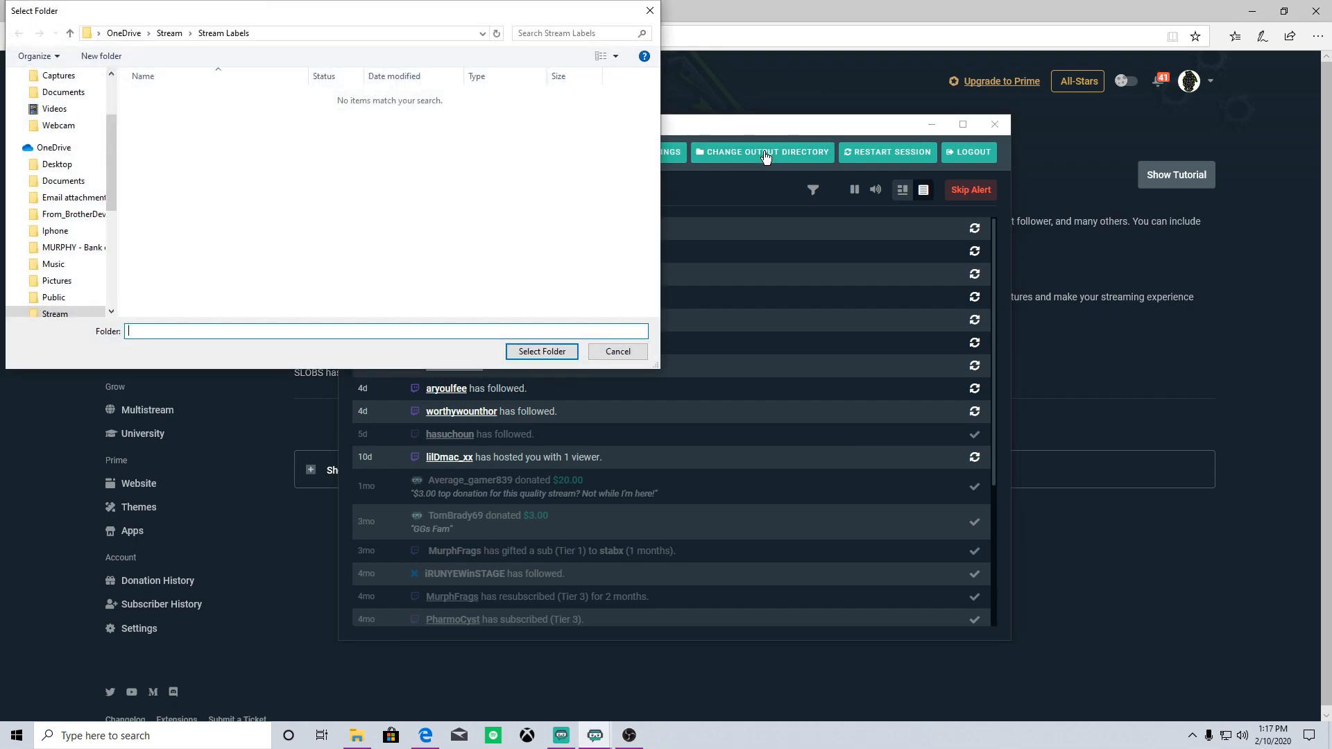
{"action": "left_click", "coordinate": [166, 33]}
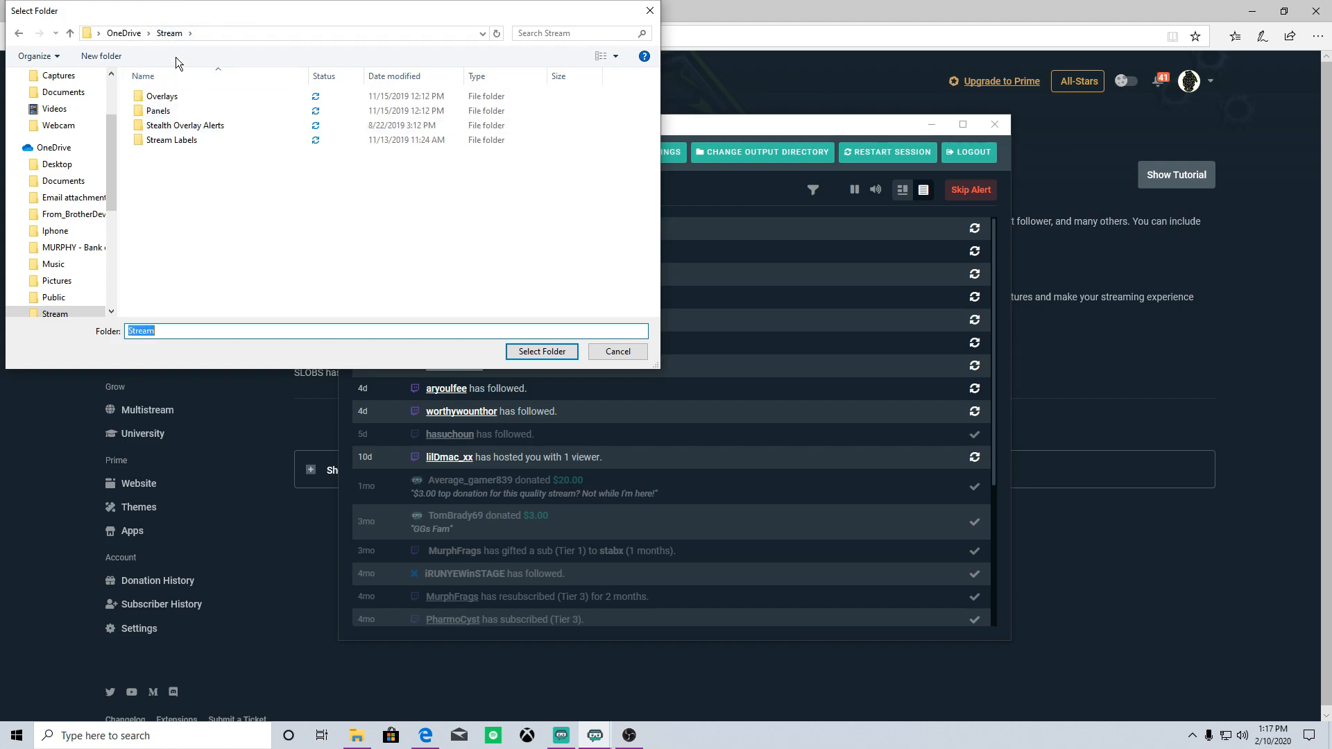
{"action": "left_click", "coordinate": [185, 141]}
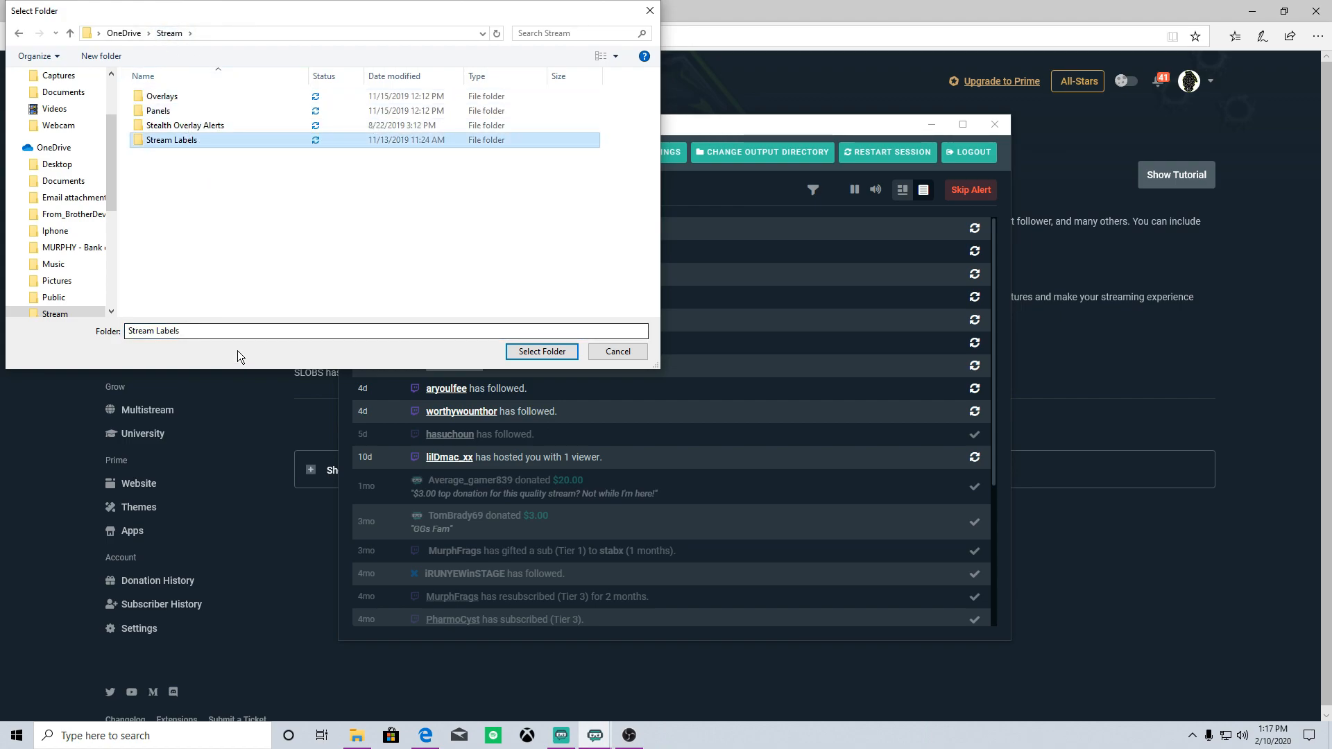
{"action": "double_click", "coordinate": [191, 141]}
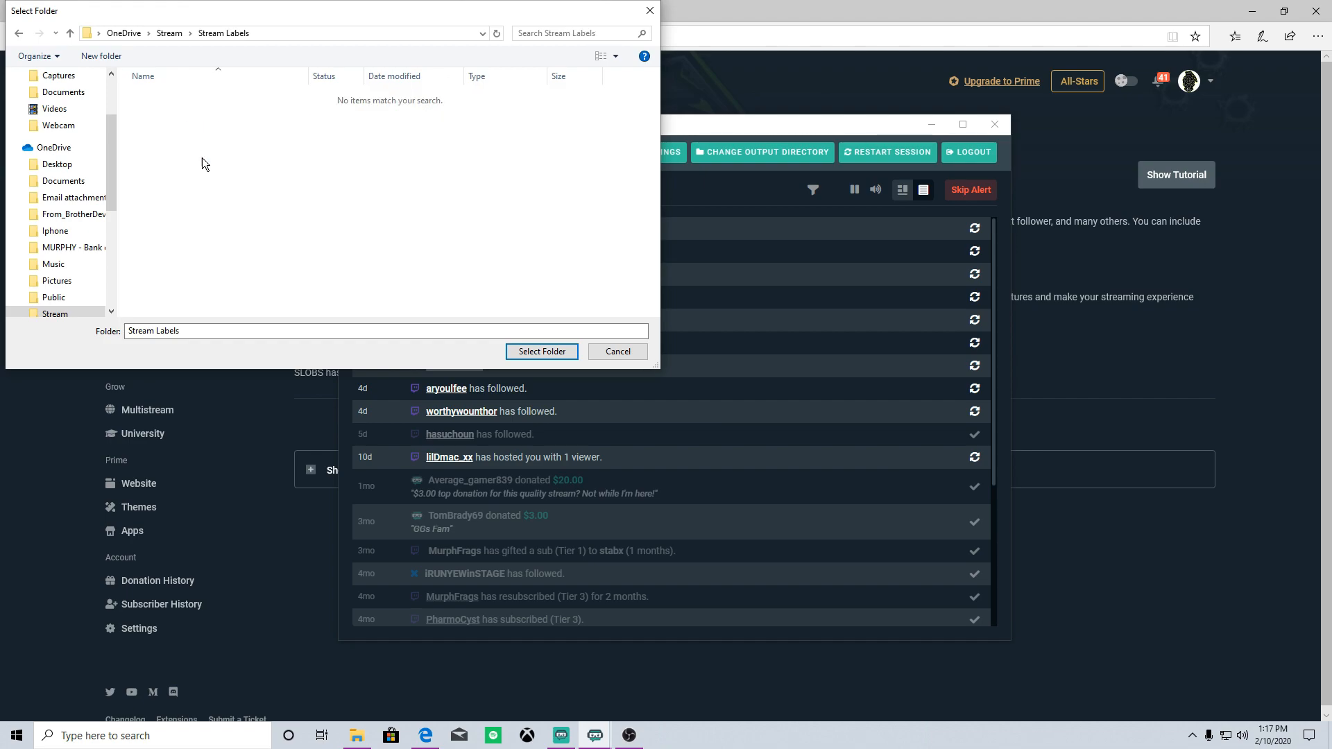
{"action": "left_click", "coordinate": [615, 351]}
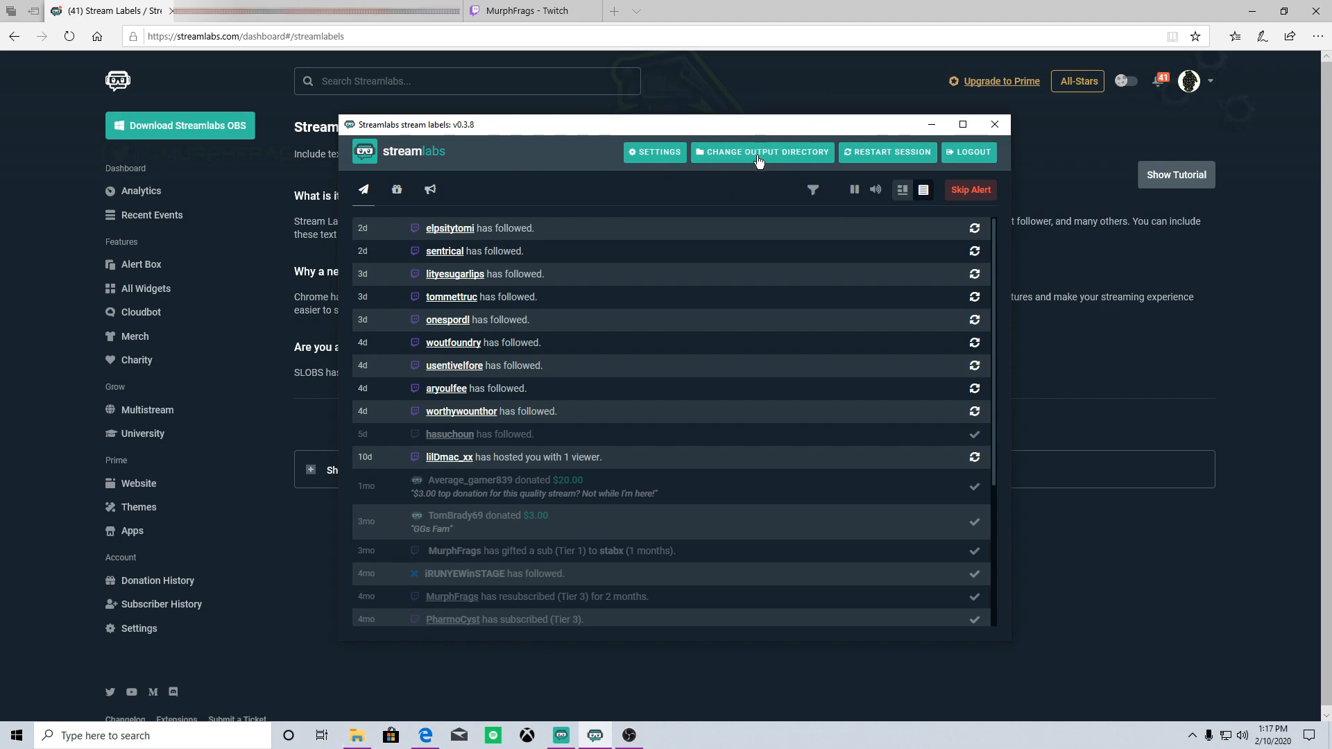
Examine the generated label text files in the OneDrive > Stream > Stream Labels folder in File Explorer, and close the window
{"action": "left_click", "coordinate": [357, 737]}
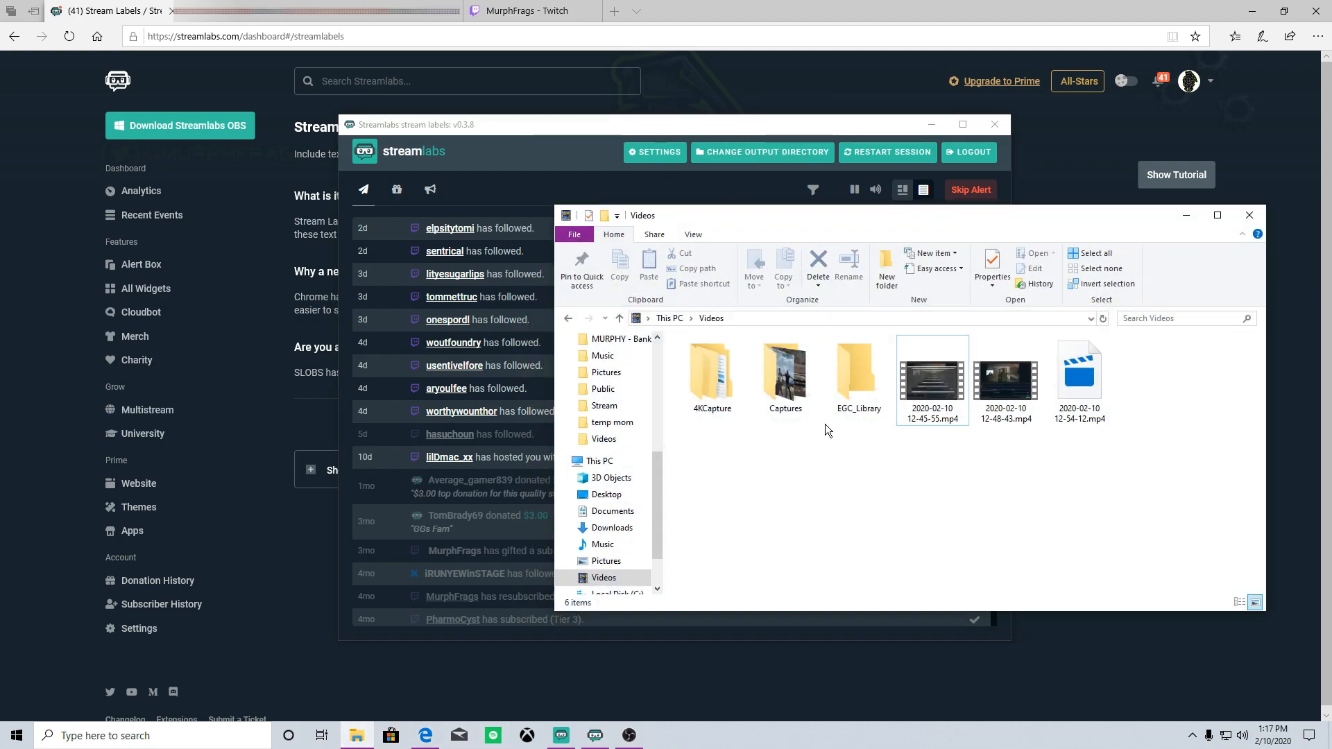
{"action": "scroll", "coordinate": [630, 466], "scroll_direction": "up", "scroll_amount": 4}
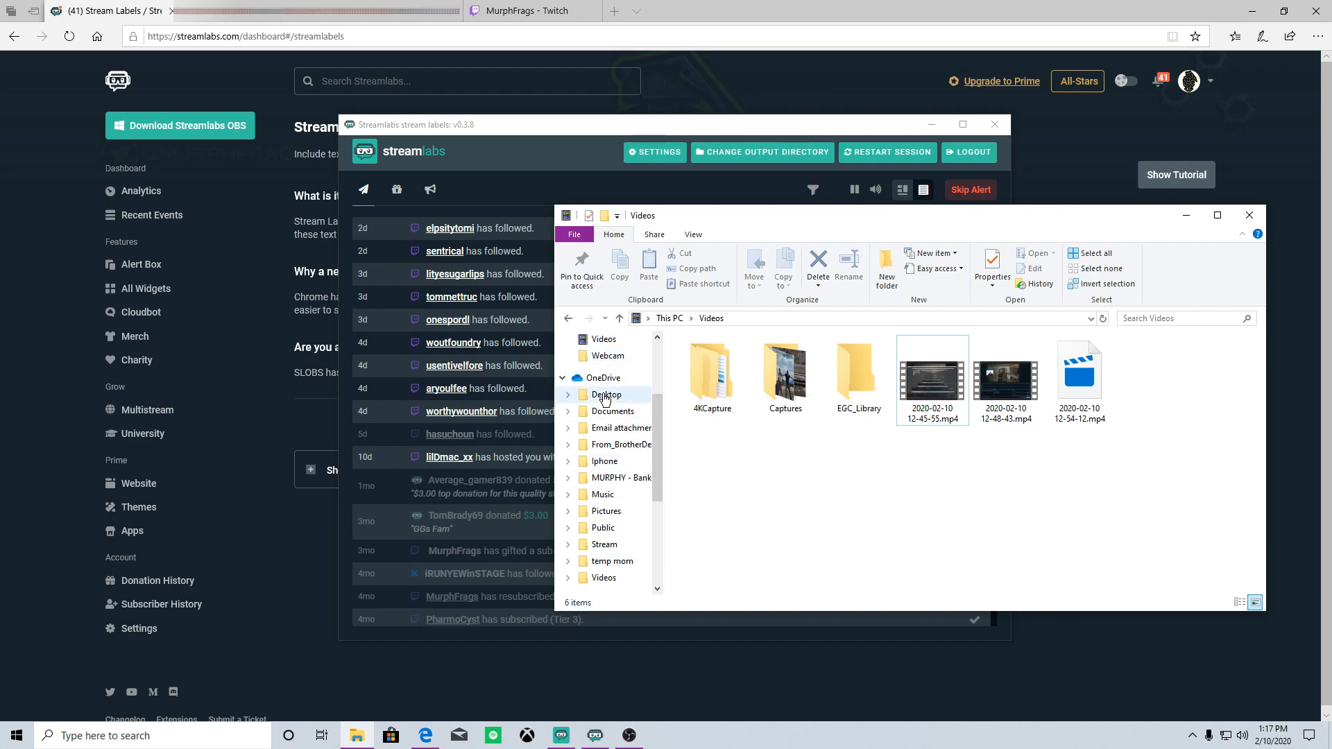
{"action": "left_click", "coordinate": [628, 545]}
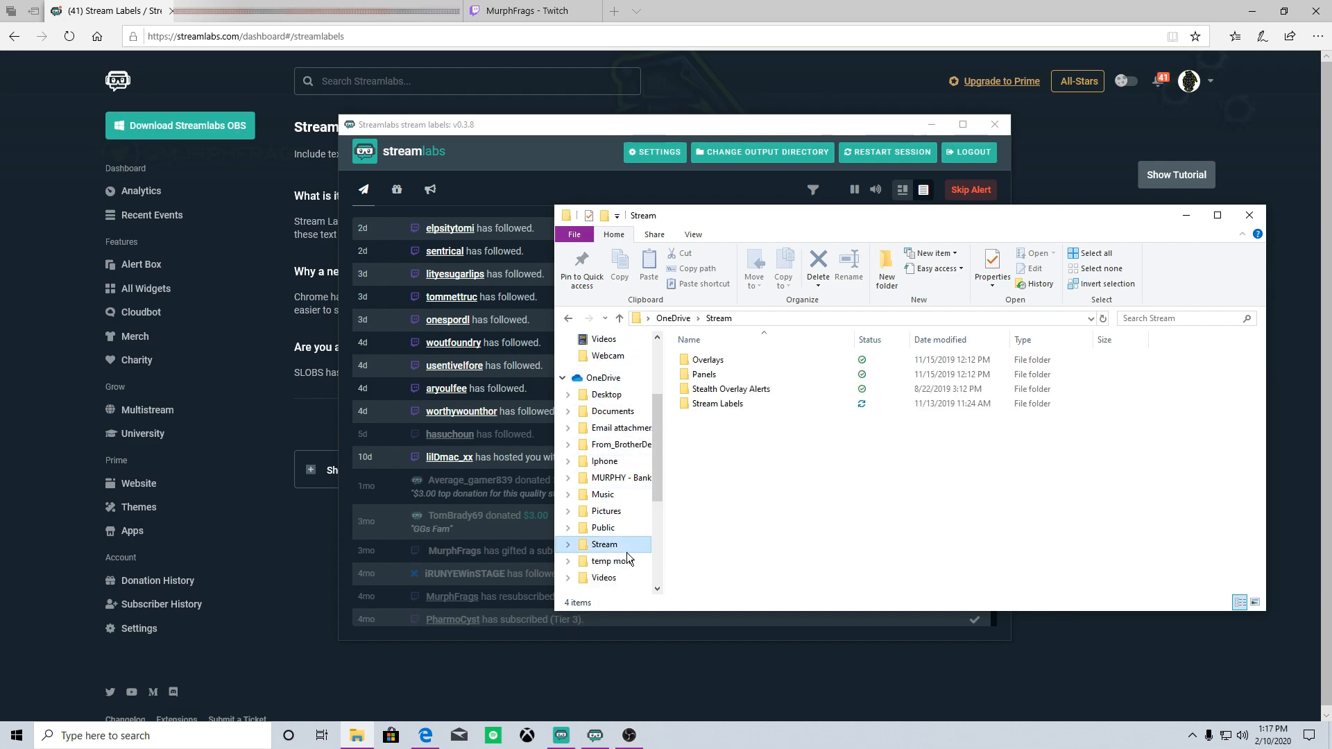
{"action": "double_click", "coordinate": [759, 405]}
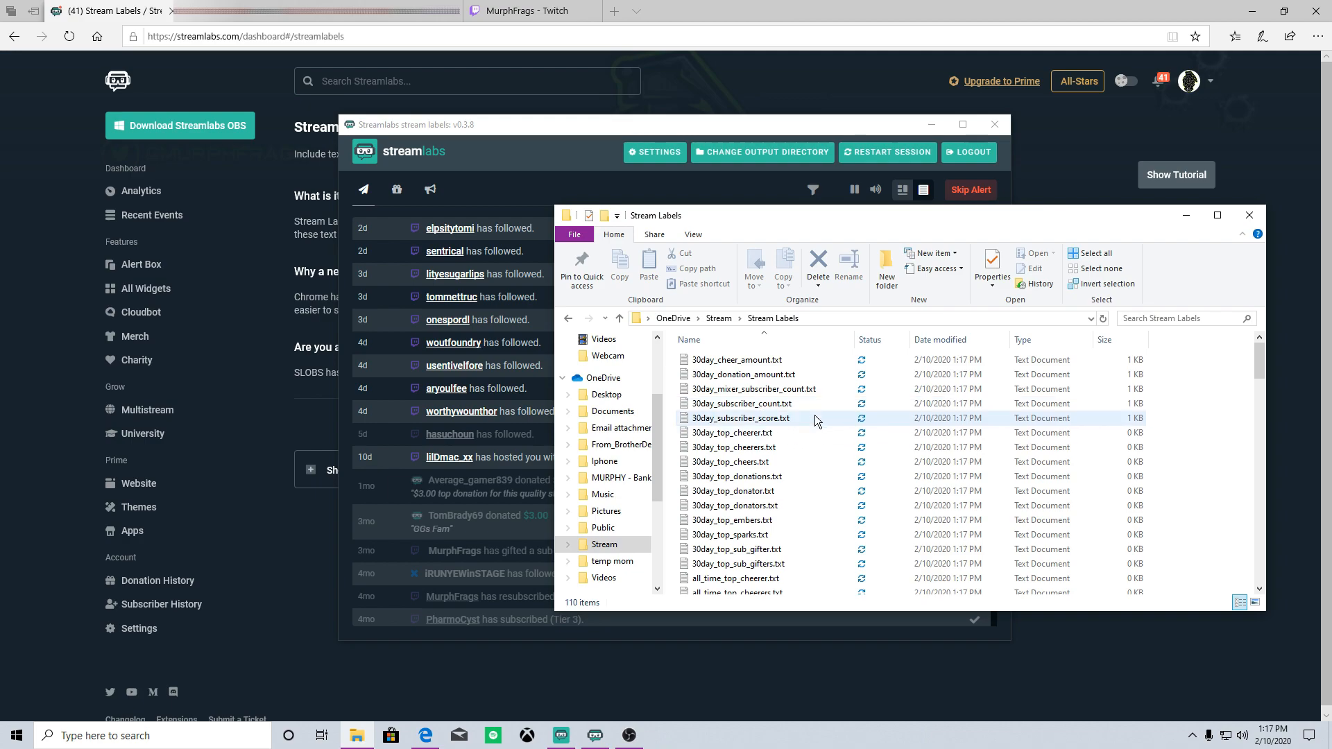
{"action": "scroll", "coordinate": [766, 475], "scroll_direction": "down", "scroll_amount": 4}
{"action": "scroll", "coordinate": [766, 478], "scroll_direction": "down", "scroll_amount": 20}
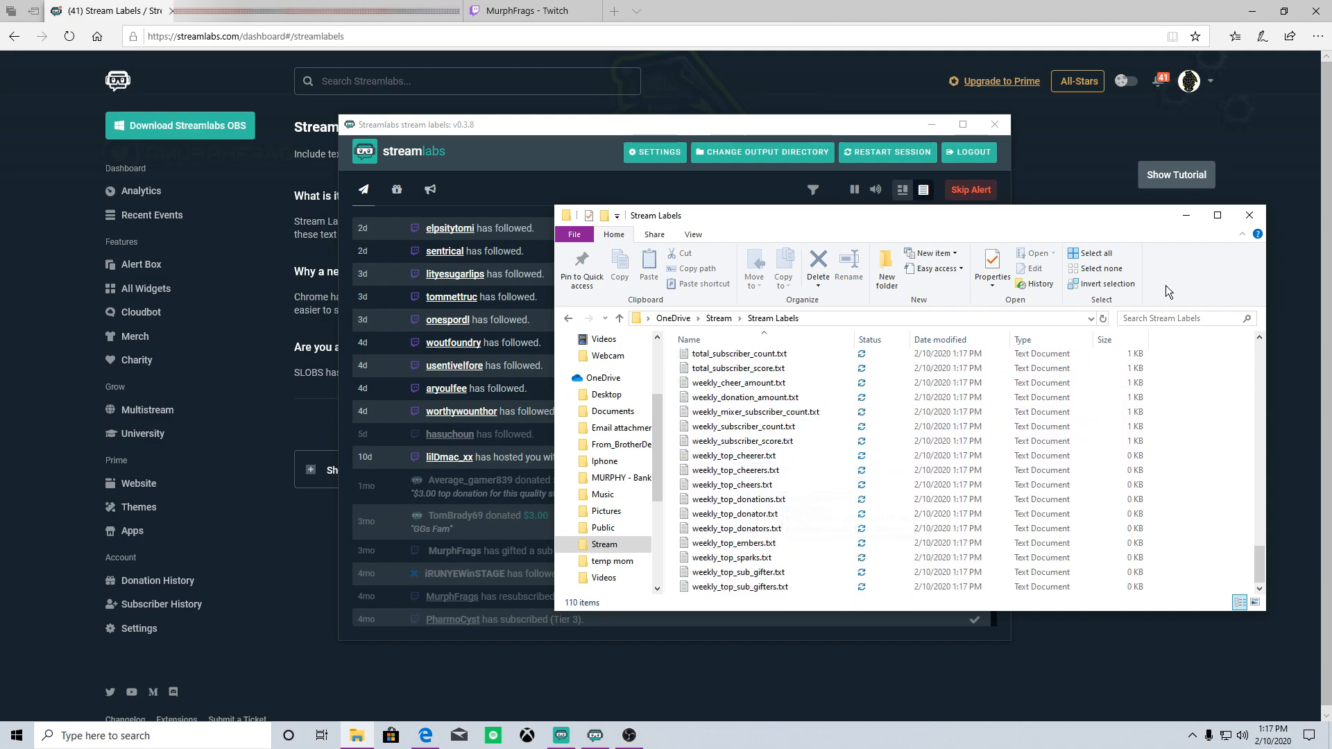
{"action": "left_click", "coordinate": [1248, 215]}
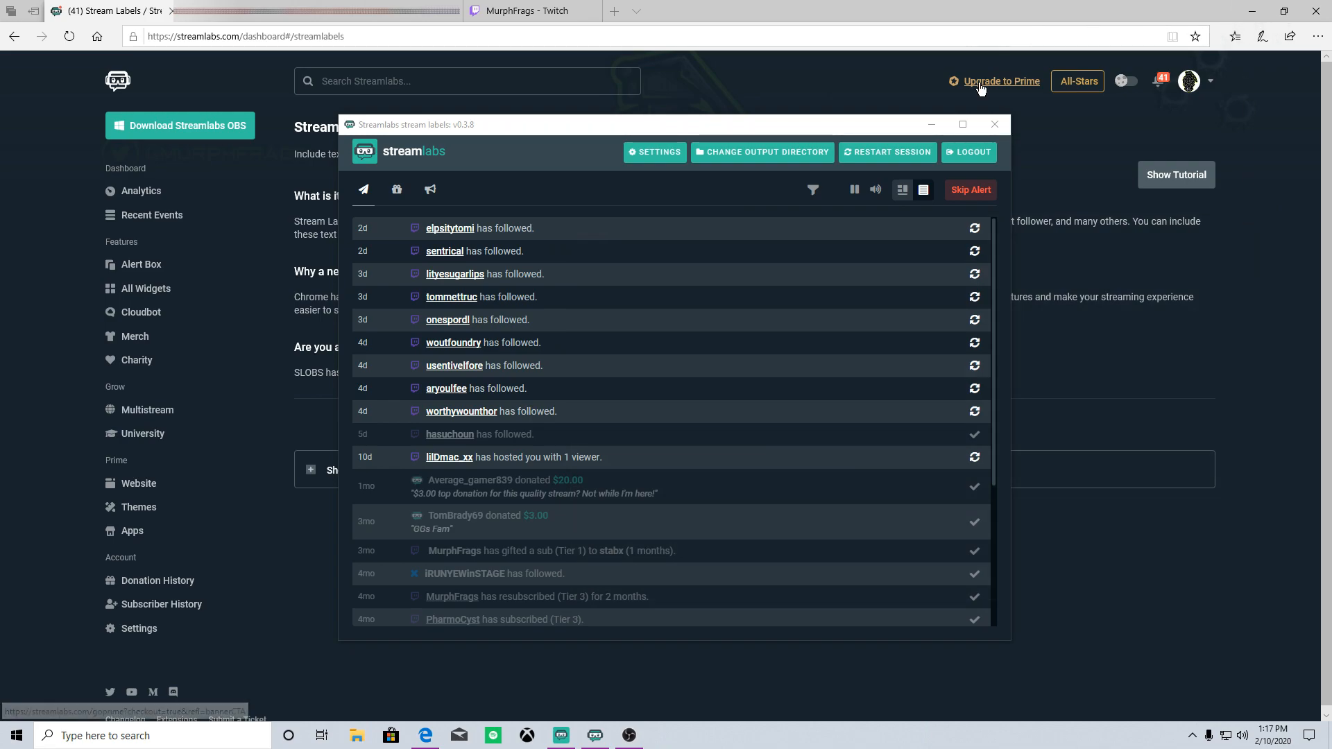
Minimize the stream labels app, switch to Streamlabs OBS, and add a Text (GDI+) source with its default name to the scene
{"action": "left_click", "coordinate": [930, 124]}
{"action": "left_click", "coordinate": [561, 735]}
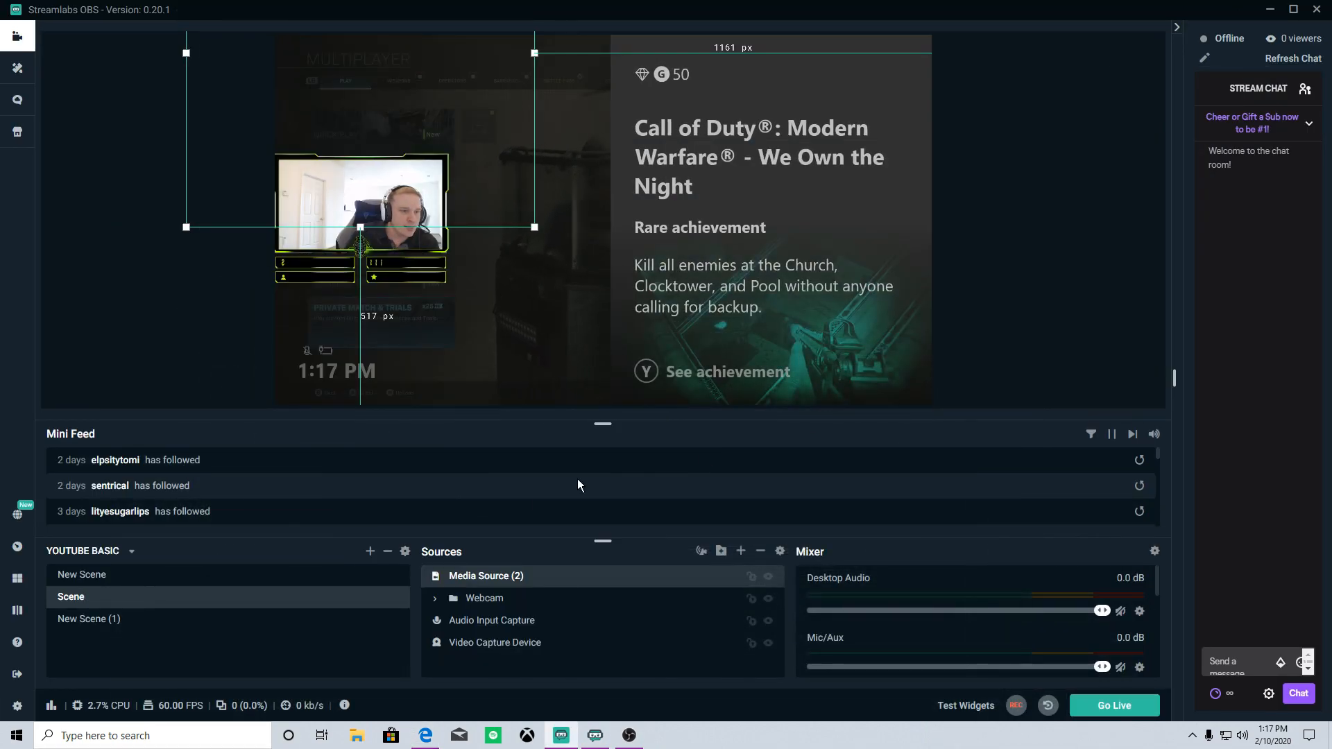
{"action": "left_click", "coordinate": [740, 551]}
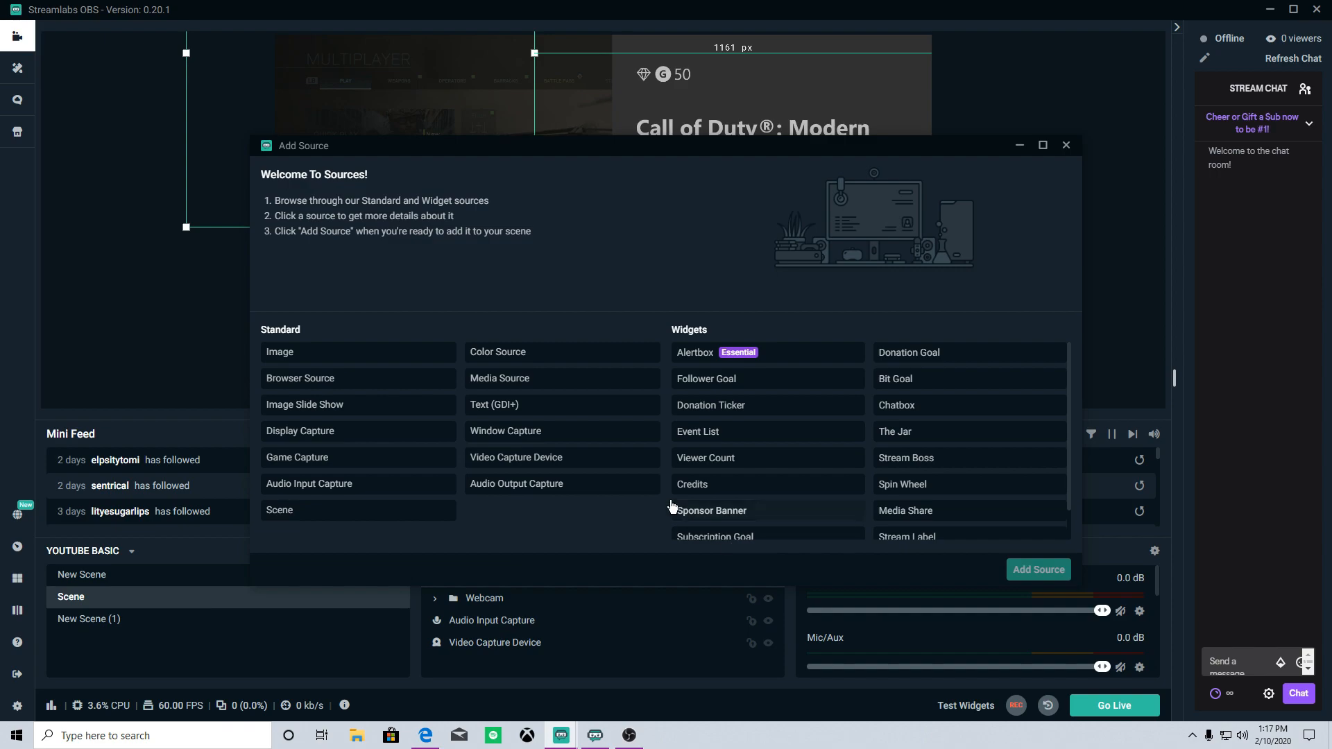
{"action": "left_click", "coordinate": [543, 405]}
{"action": "left_click", "coordinate": [1020, 570]}
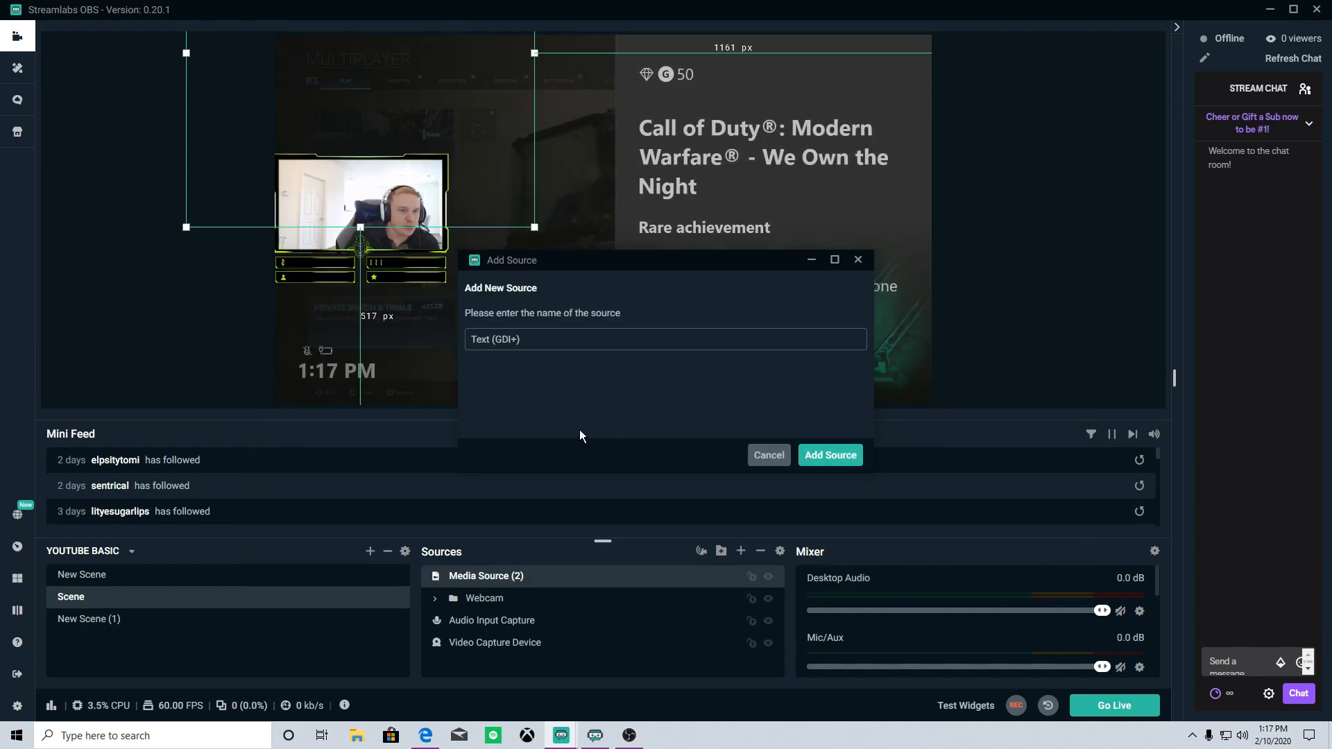
{"action": "left_click", "coordinate": [820, 456]}
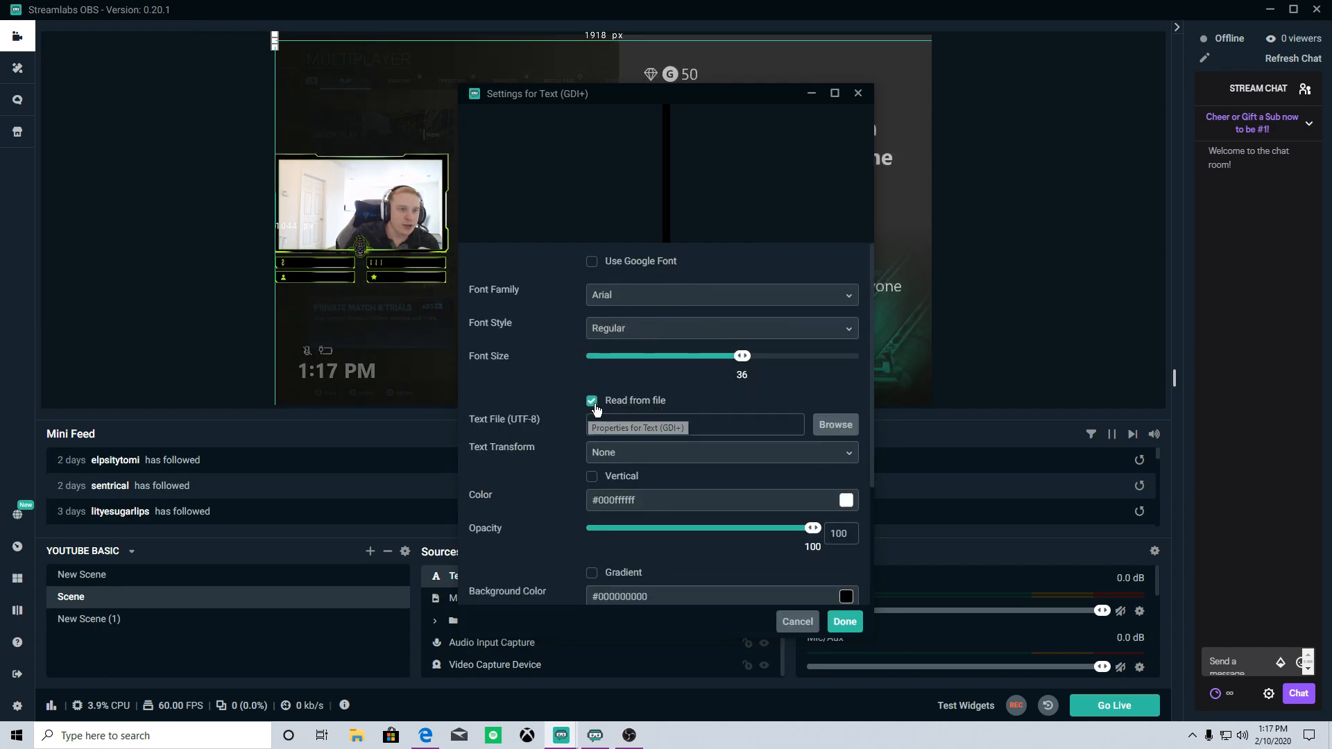
Make the text source read from most_recent_subscriber.txt in OneDrive > Stream > Stream Labels, and finish with its other settings at their defaults
{"action": "left_click", "coordinate": [835, 424]}
{"action": "left_click", "coordinate": [722, 400]}
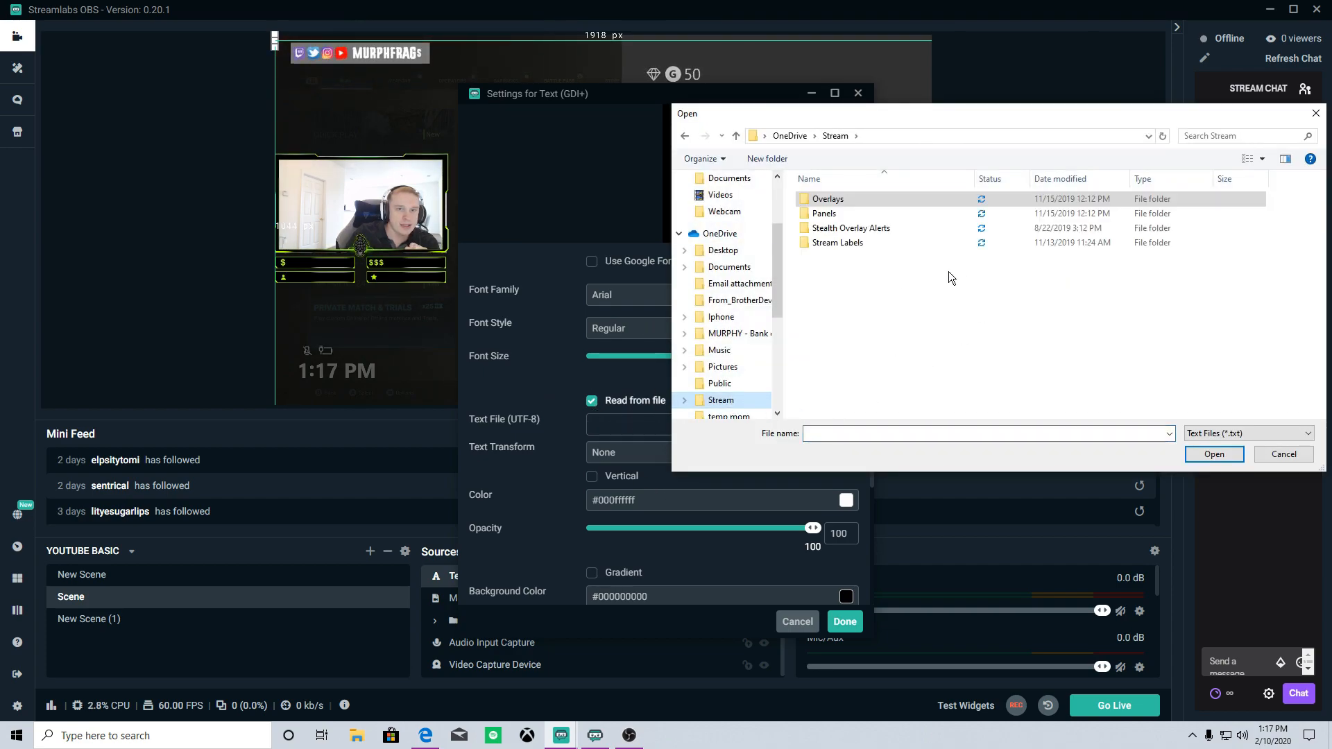
{"action": "double_click", "coordinate": [853, 244]}
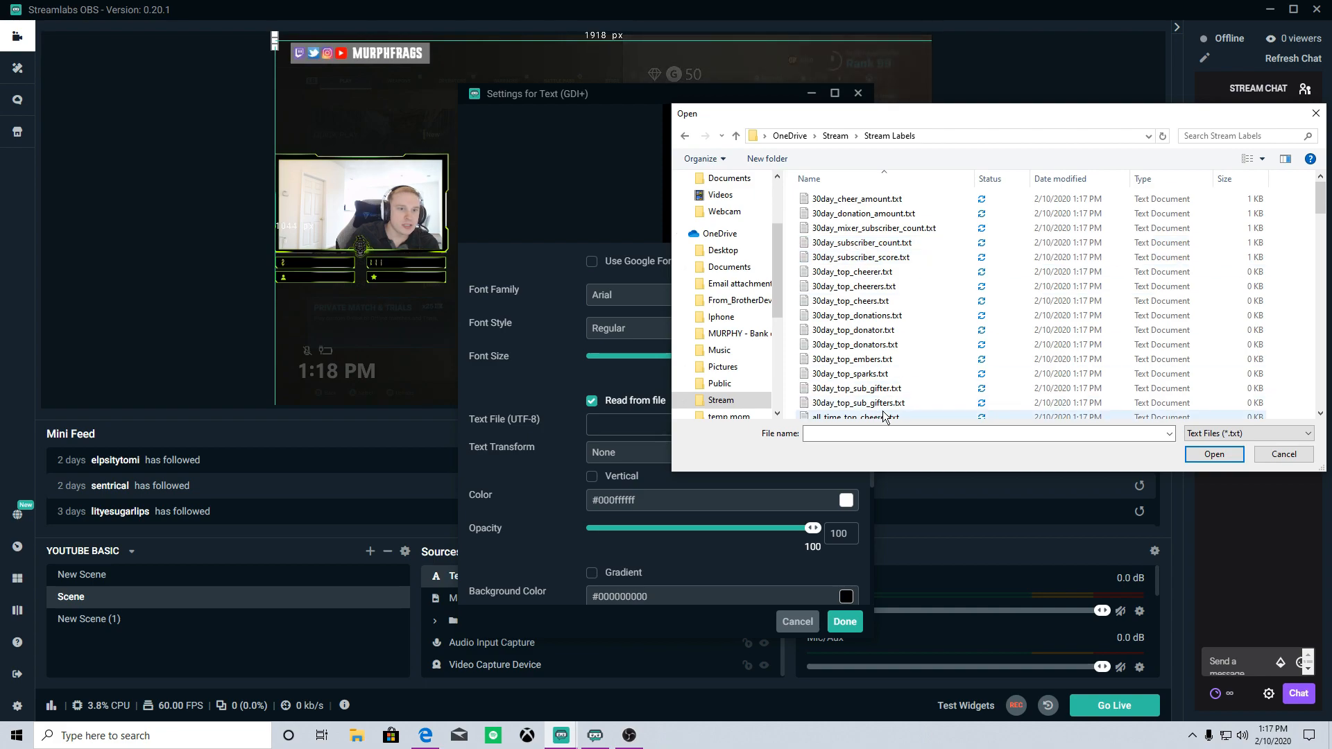
{"action": "scroll", "coordinate": [894, 386], "scroll_direction": "down", "scroll_amount": 15}
{"action": "scroll", "coordinate": [893, 385], "scroll_direction": "down", "scroll_amount": 10}
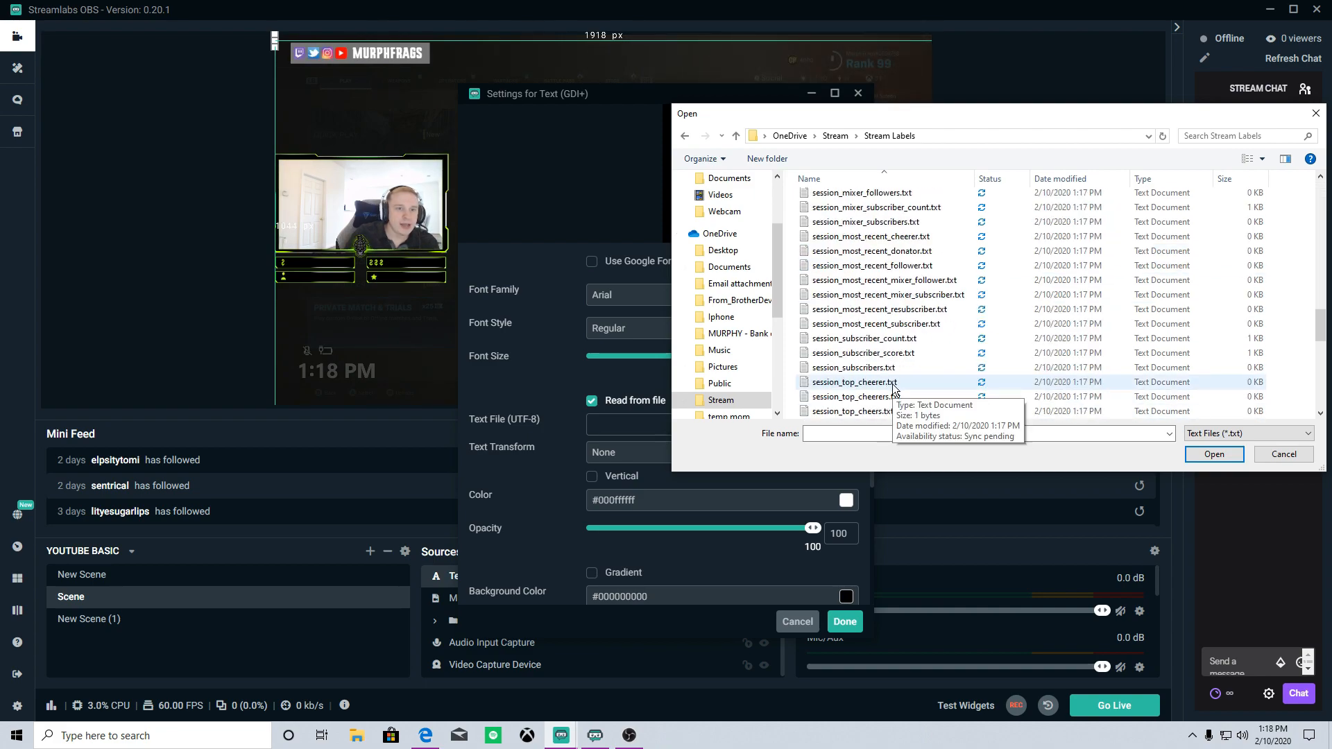
{"action": "scroll", "coordinate": [895, 389], "scroll_direction": "down", "scroll_amount": 4}
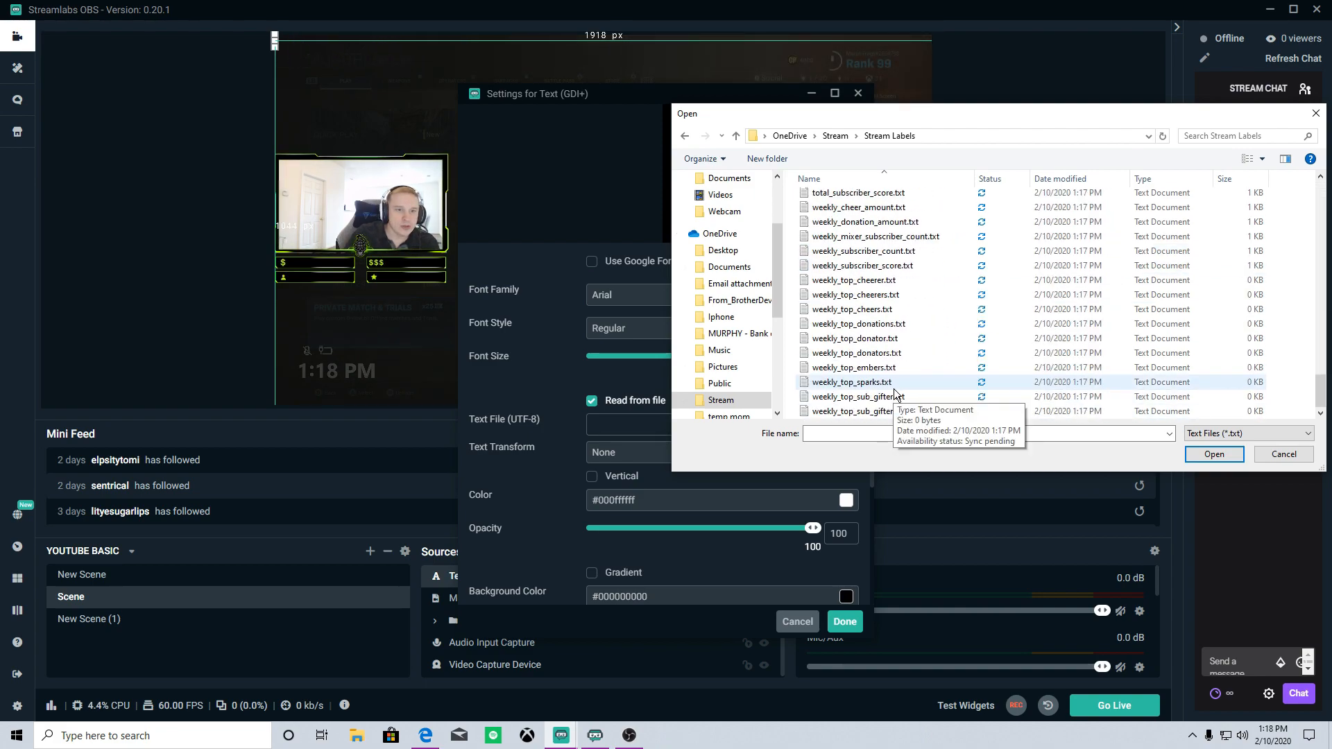
{"action": "scroll", "coordinate": [895, 390], "scroll_direction": "up", "scroll_amount": 9}
{"action": "scroll", "coordinate": [893, 386], "scroll_direction": "up", "scroll_amount": 15}
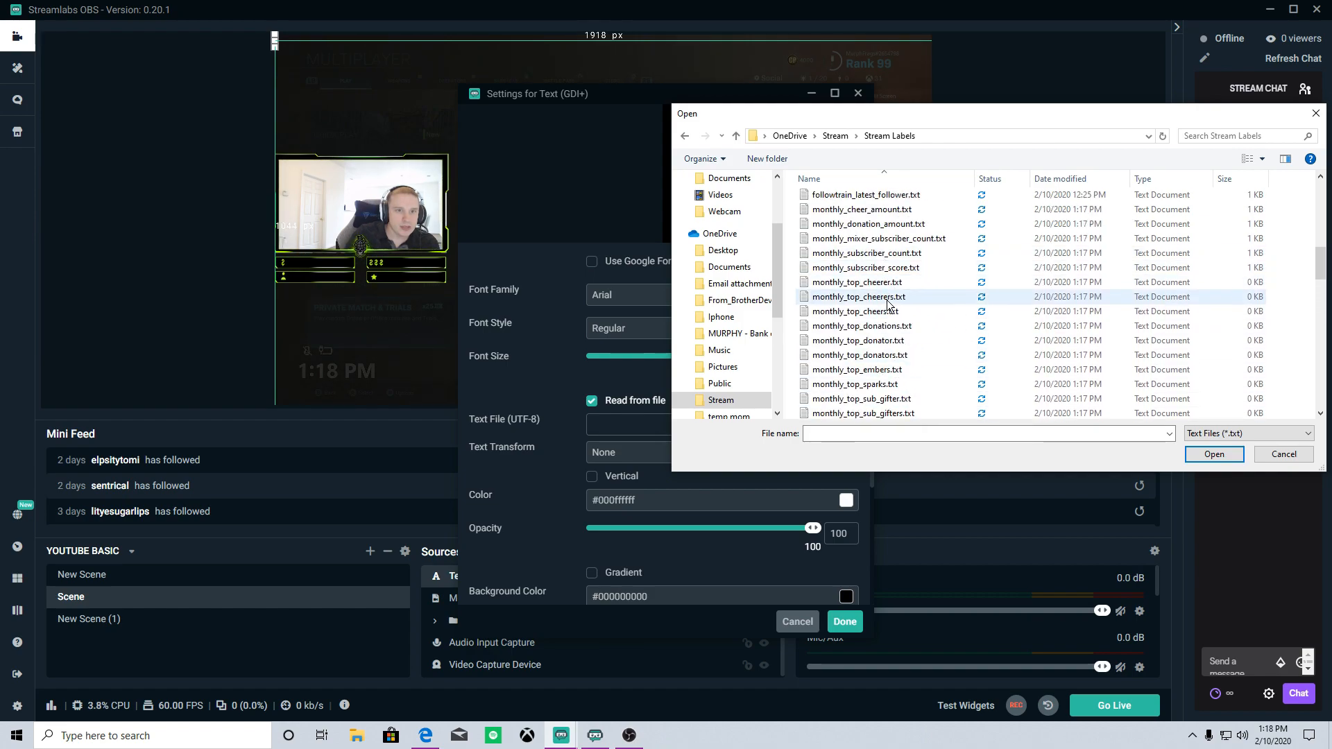
{"action": "scroll", "coordinate": [891, 319], "scroll_direction": "down", "scroll_amount": 3}
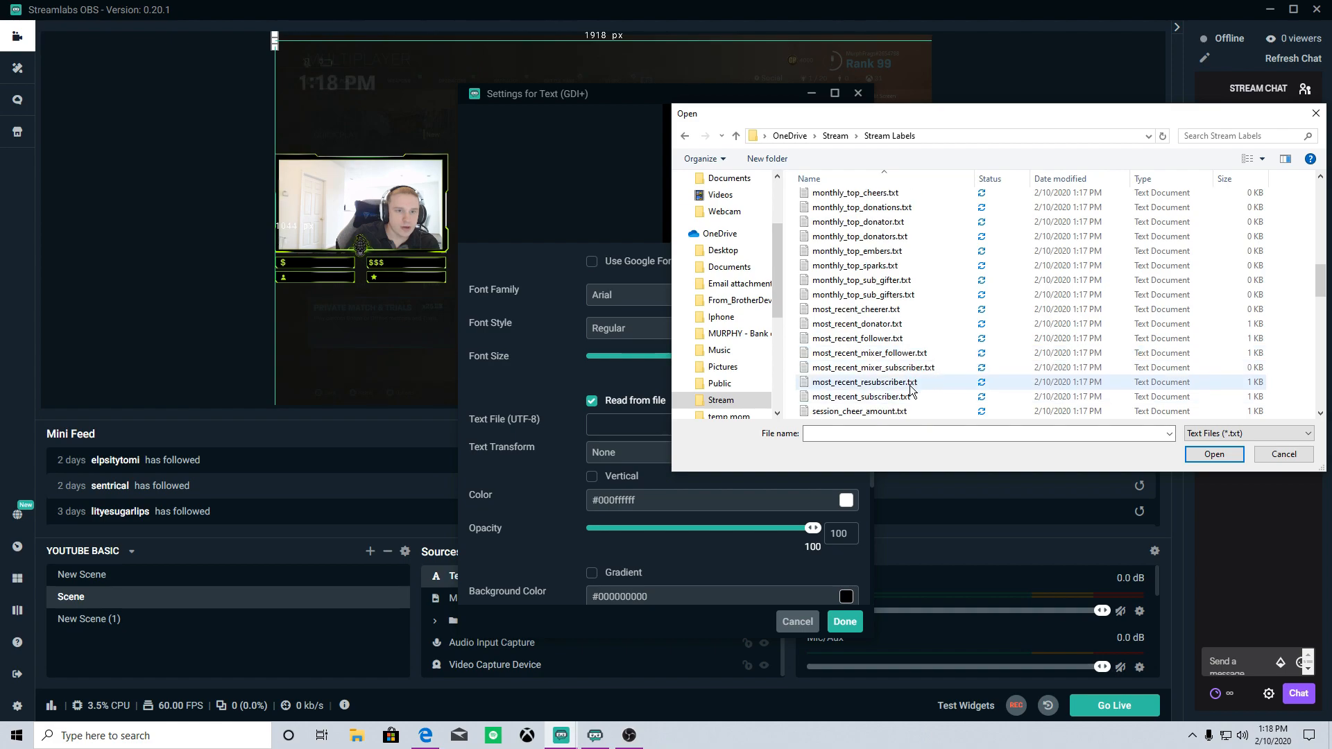
{"action": "left_click", "coordinate": [913, 397]}
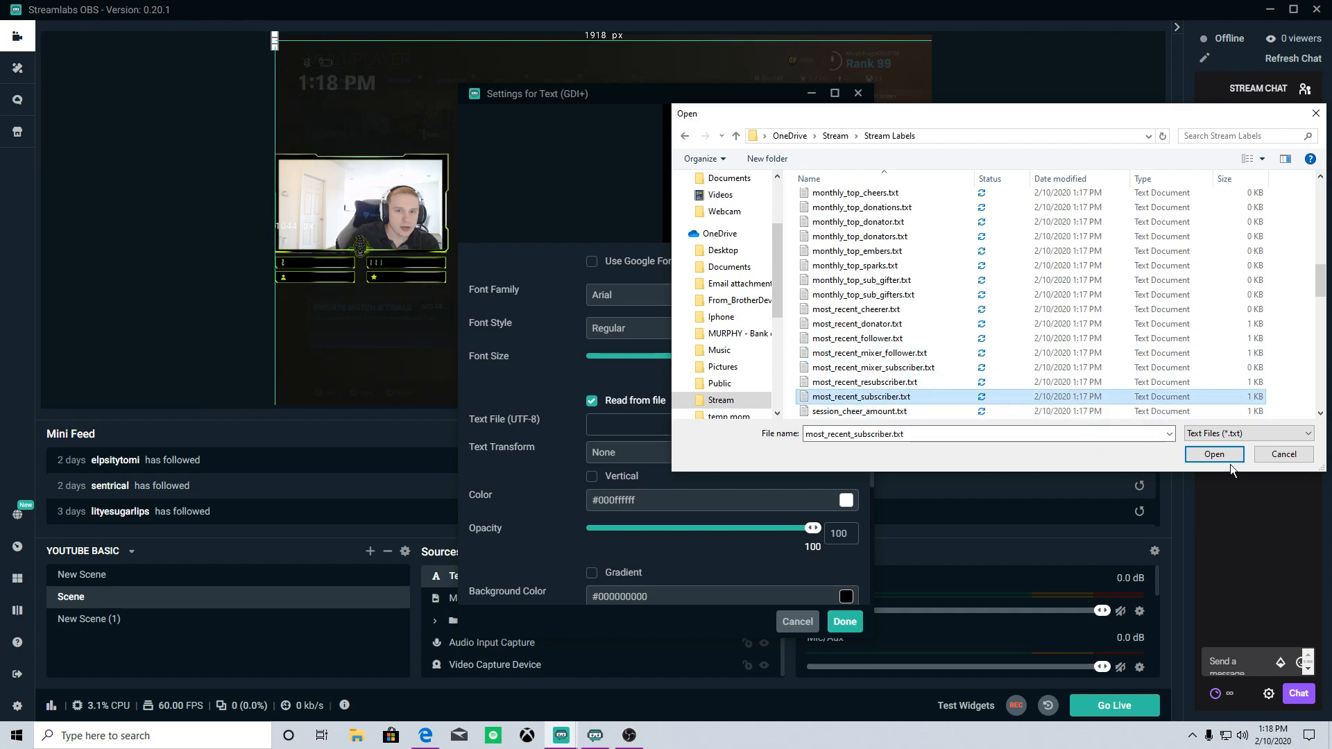
{"action": "left_click", "coordinate": [1213, 454]}
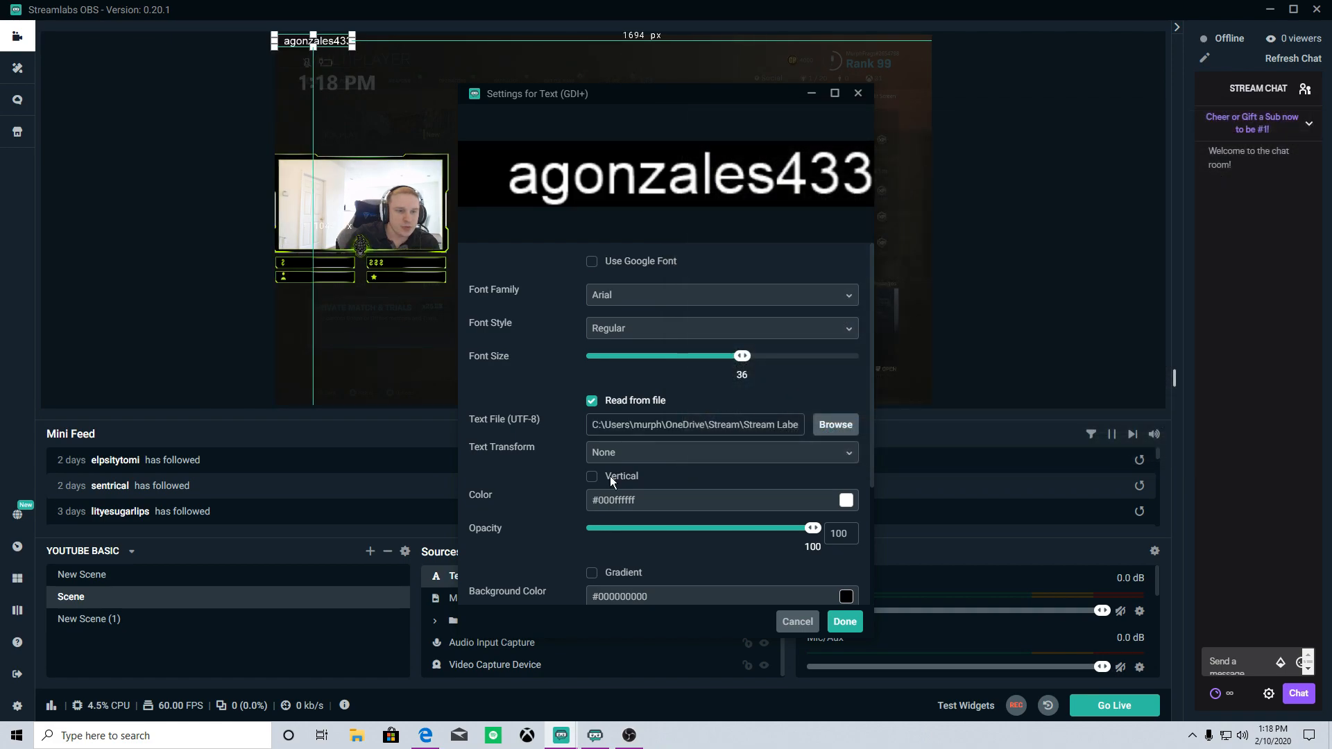
{"action": "scroll", "coordinate": [742, 551], "scroll_direction": "down", "scroll_amount": 5}
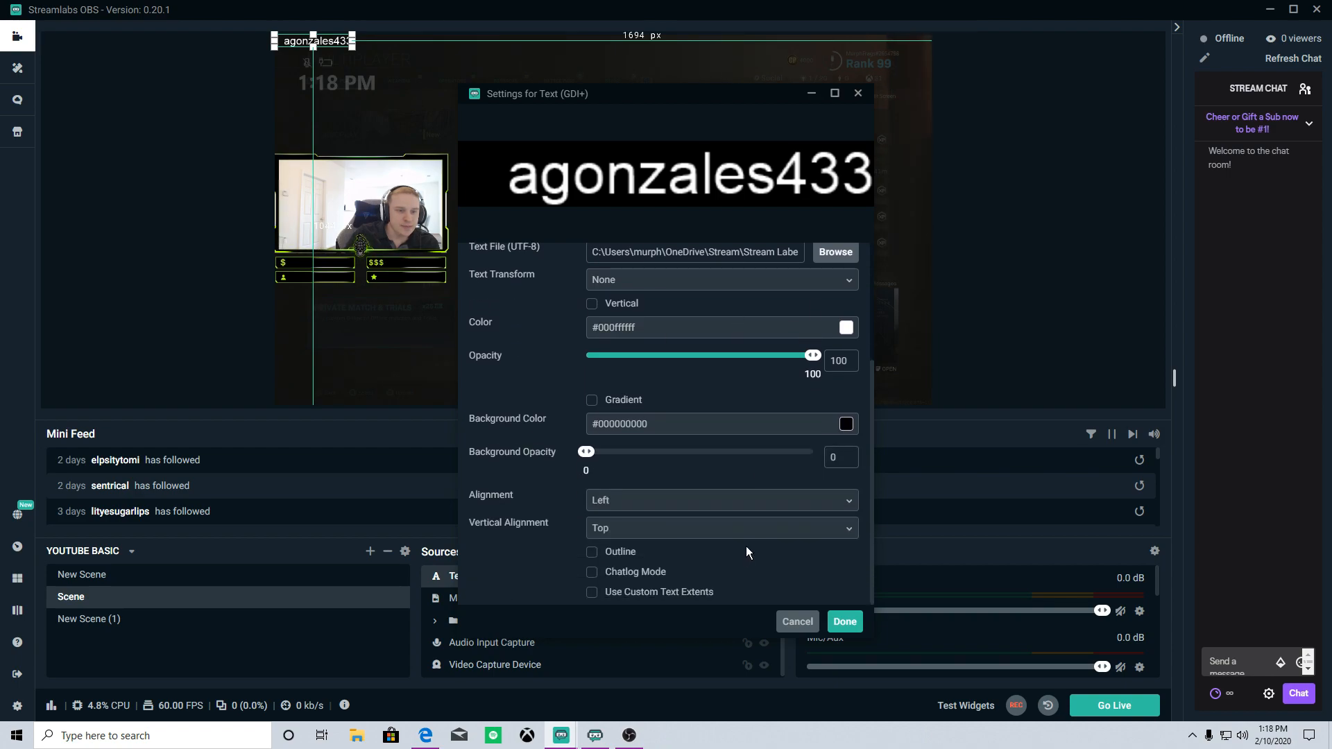
{"action": "scroll", "coordinate": [769, 548], "scroll_direction": "up", "scroll_amount": 5}
{"action": "left_click", "coordinate": [844, 621]}
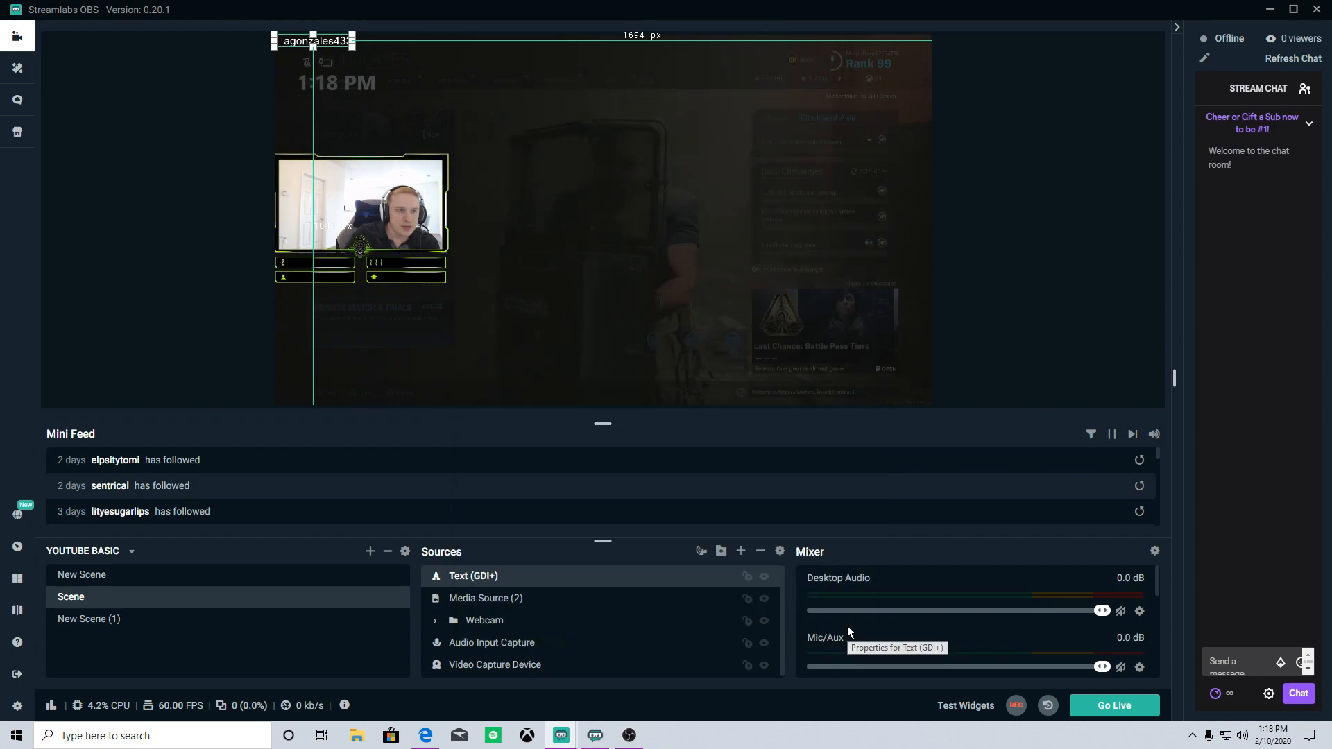
Move the subscriber text to the right of the webcam frame, about 374 px from the canvas top and 968 px from its right edge
{"action": "left_click_drag", "start_coordinate": [333, 41], "coordinate": [402, 279]}
{"action": "left_click_drag", "start_coordinate": [412, 331], "coordinate": [642, 154]}
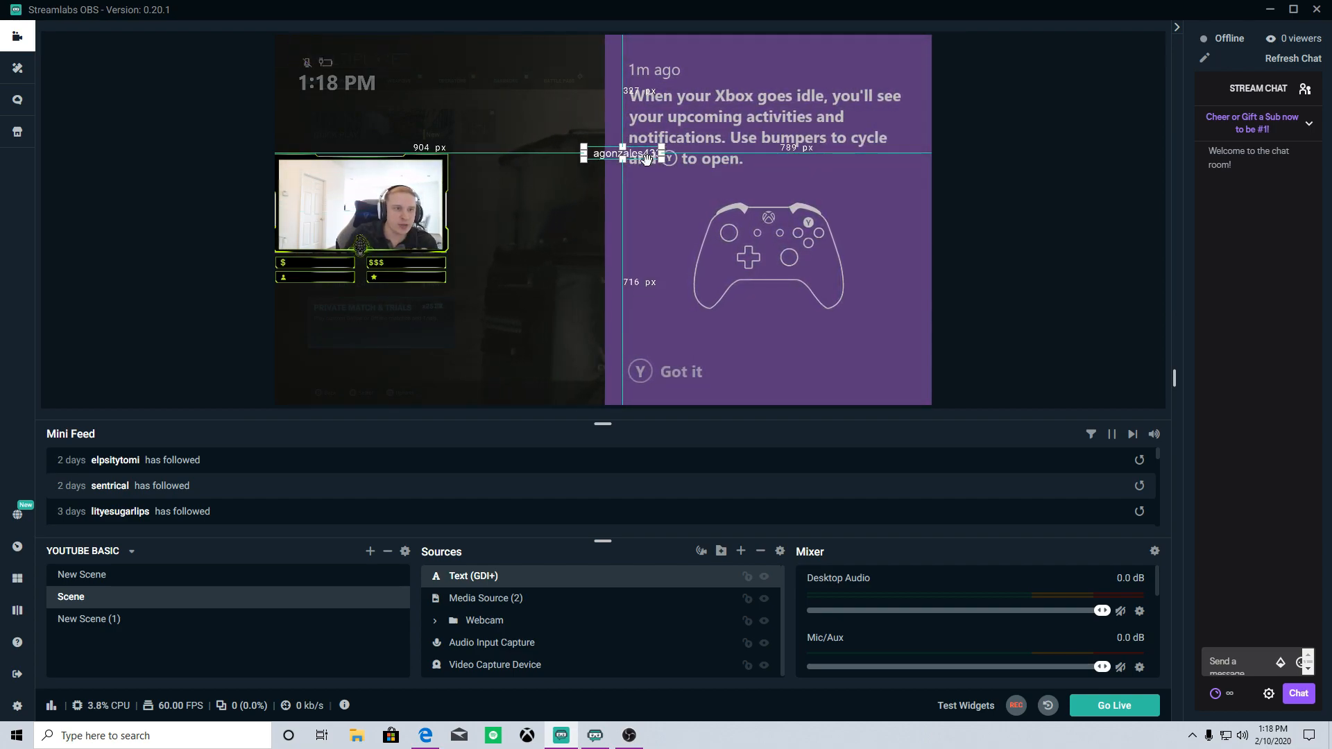
{"action": "left_click_drag", "start_coordinate": [643, 153], "coordinate": [581, 170]}
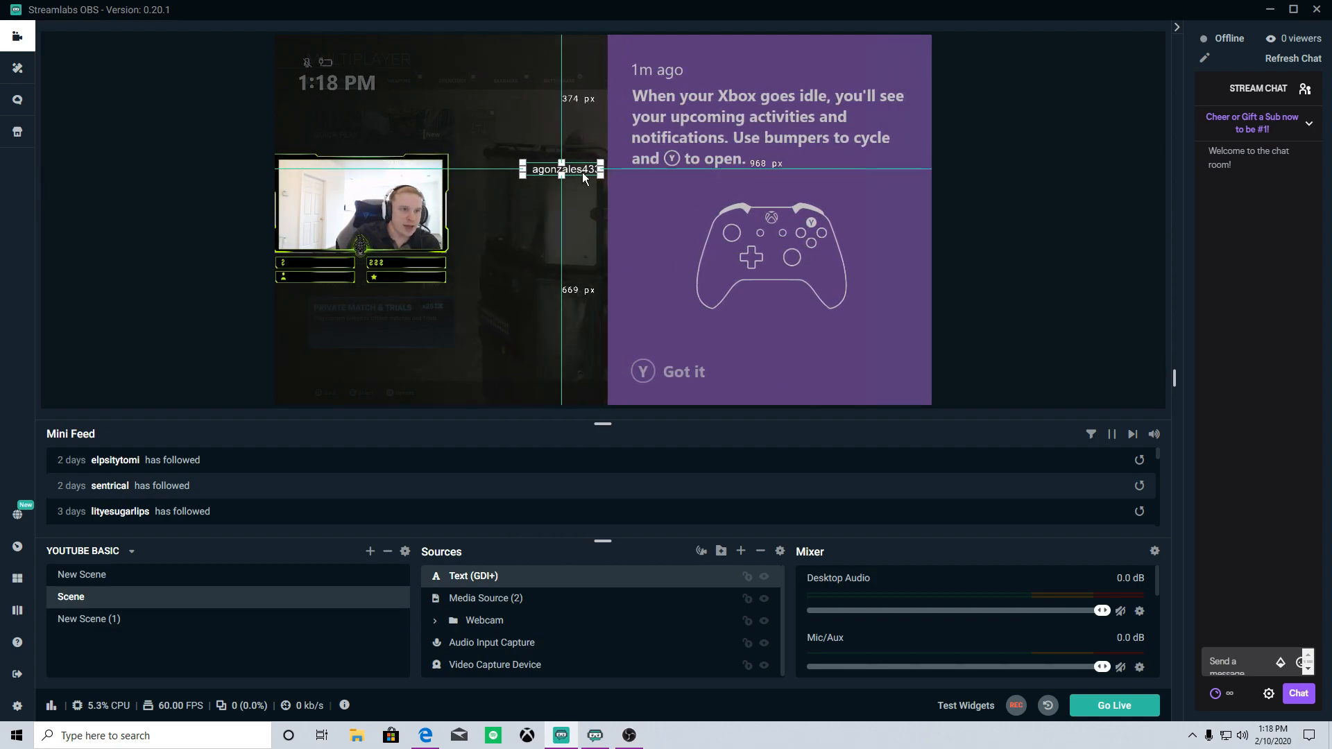
Remove the Text (GDI+) source from the scene, and add a Stream Label widget source with its default name
{"action": "key", "text": "Delete"}
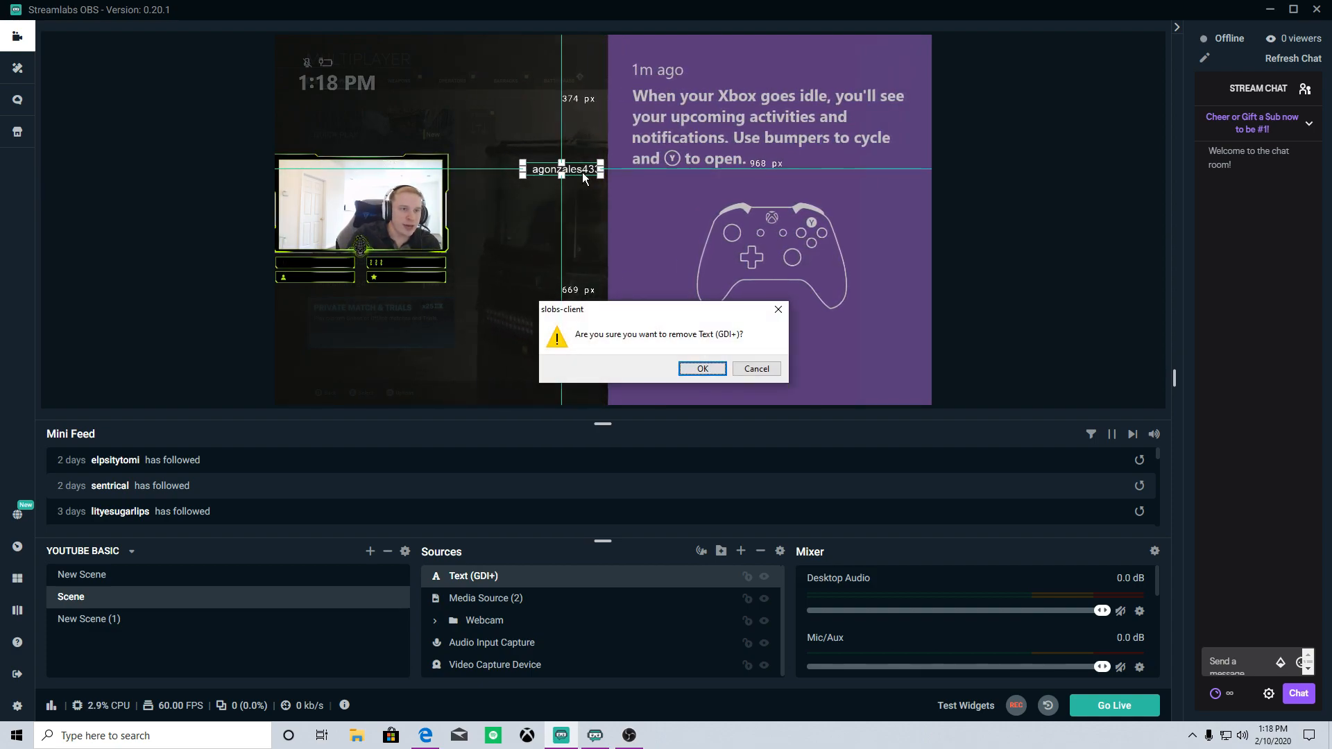
{"action": "left_click", "coordinate": [694, 369]}
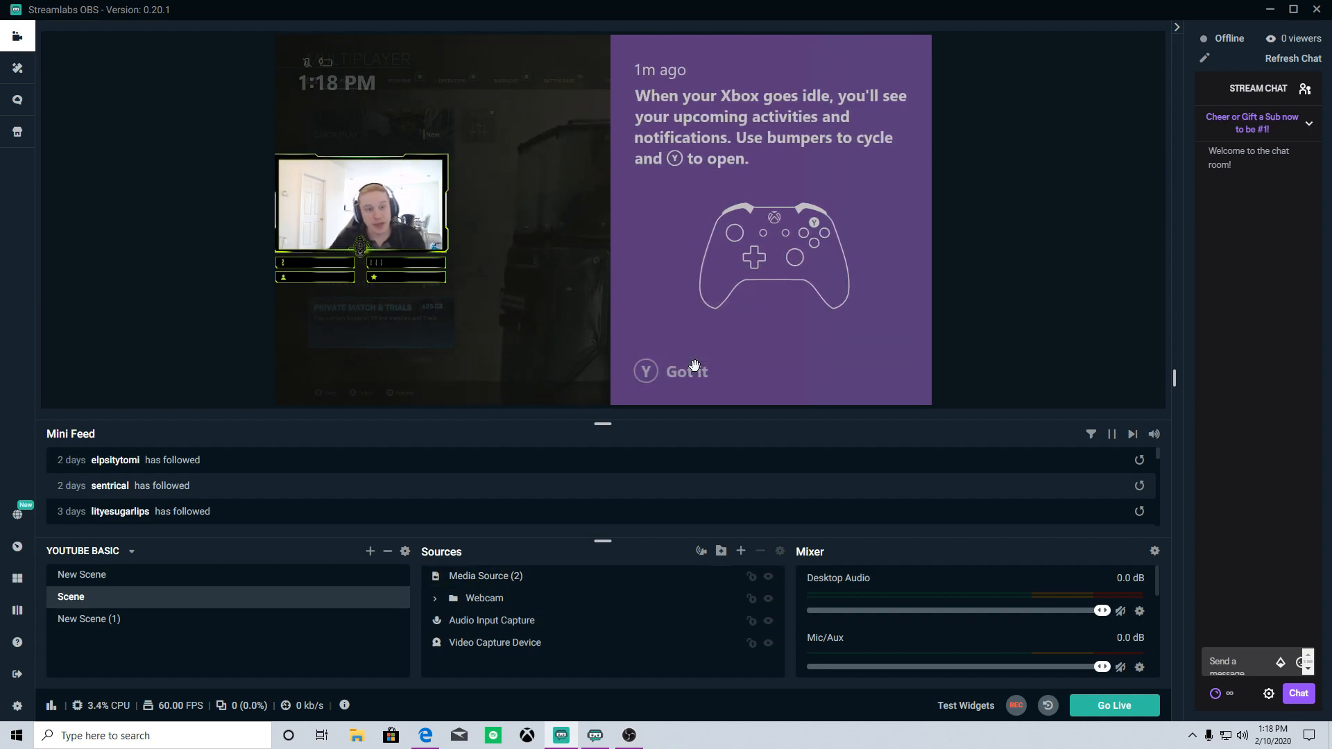
{"action": "left_click", "coordinate": [741, 552]}
{"action": "scroll", "coordinate": [1061, 467], "scroll_direction": "down", "scroll_amount": 2}
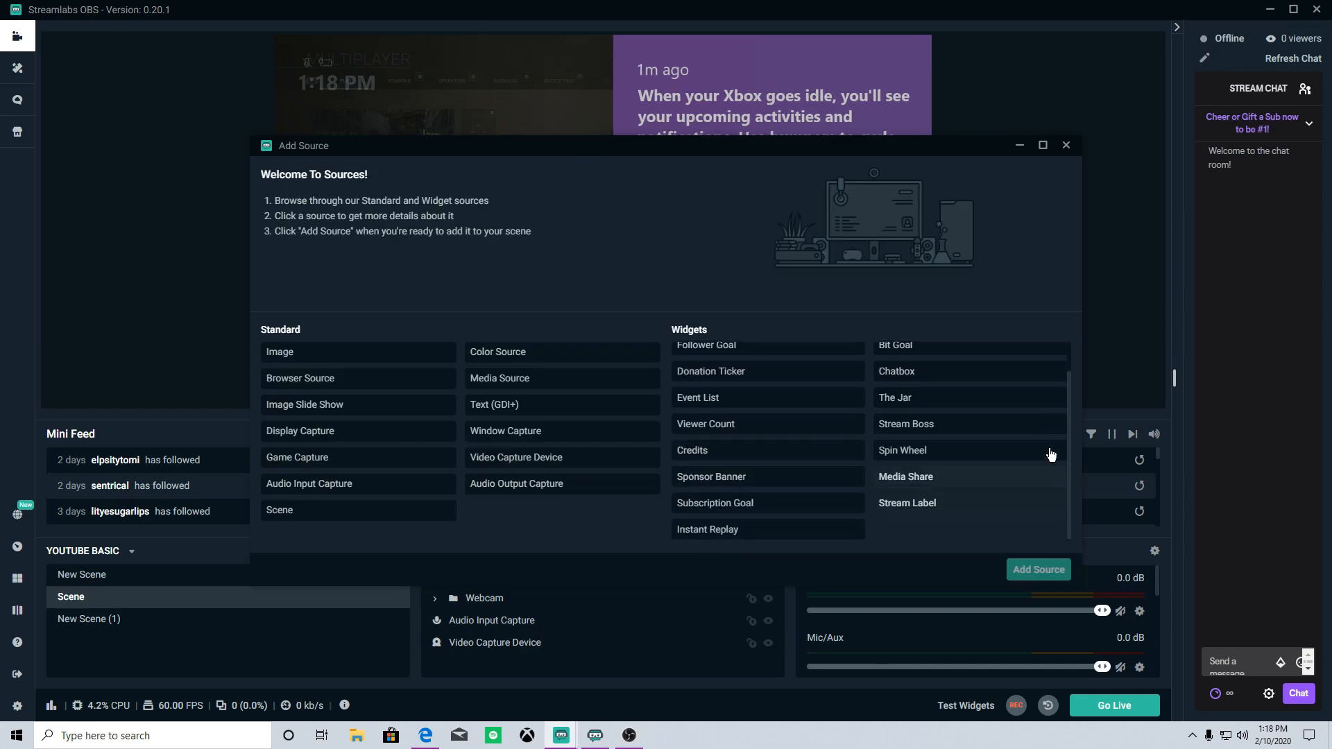
{"action": "left_click", "coordinate": [925, 513]}
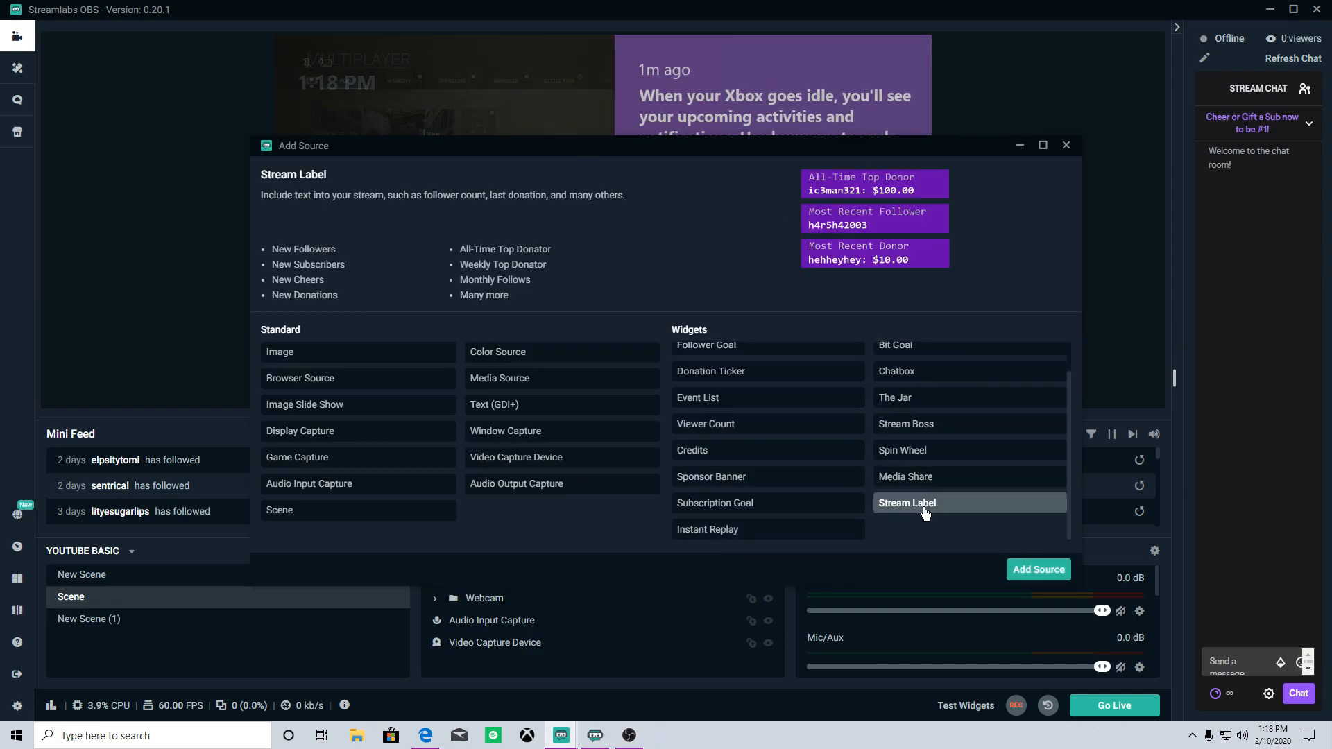
{"action": "left_click", "coordinate": [1034, 570]}
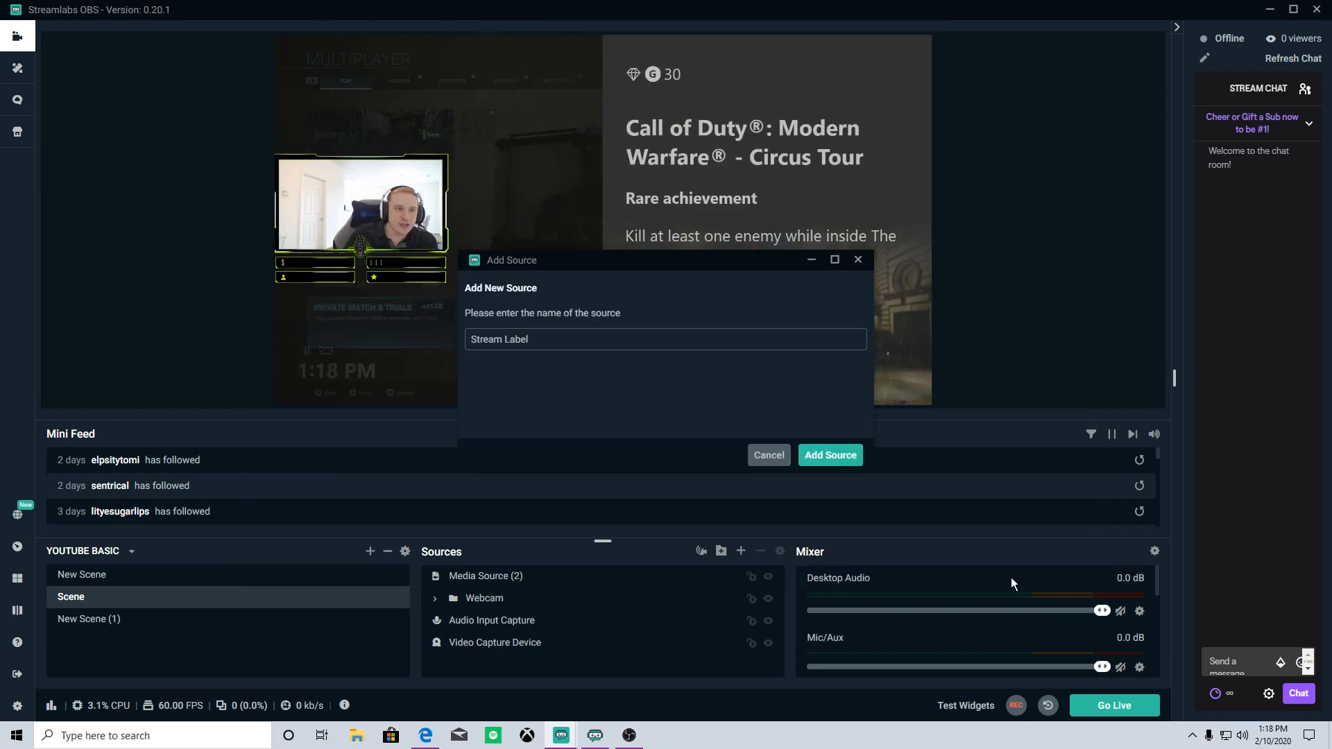
{"action": "left_click", "coordinate": [830, 455]}
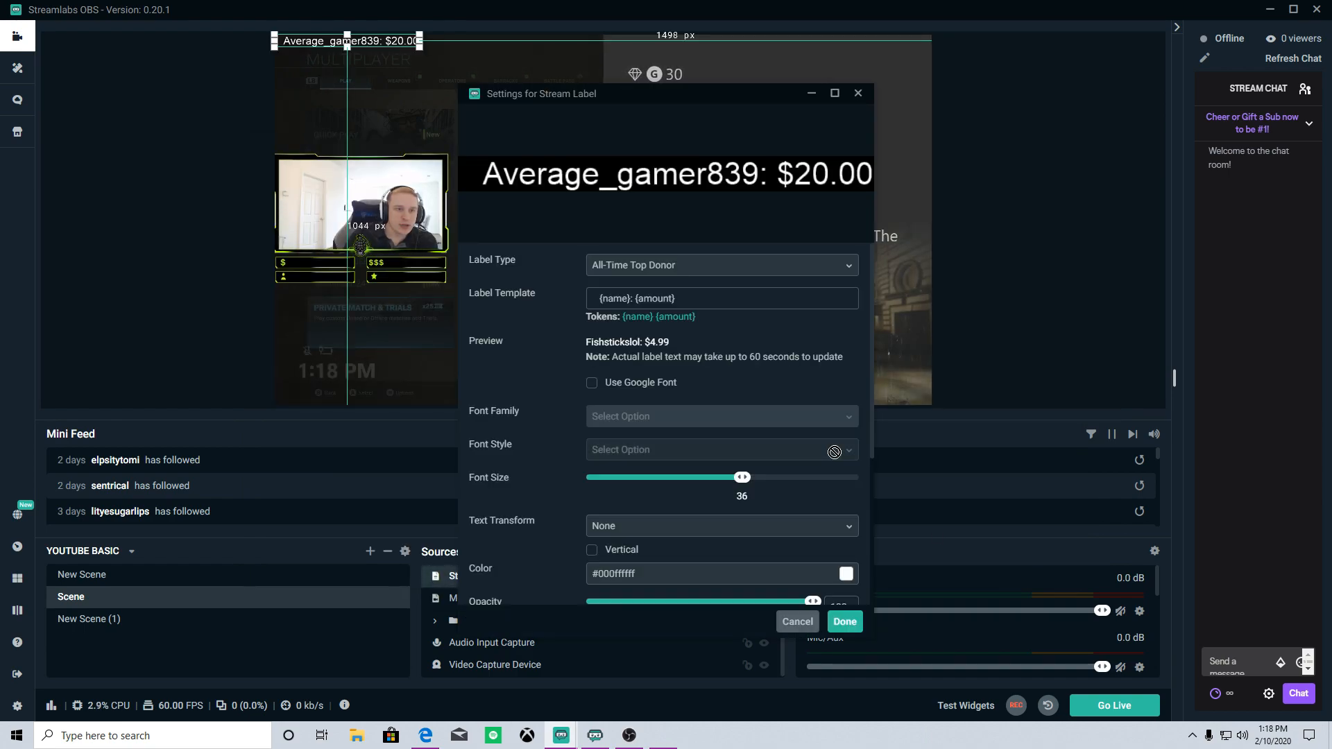
Search the label types for "follower" and set the stream label to Most Recent Follower
{"action": "left_click", "coordinate": [683, 264]}
{"action": "left_click_drag", "start_coordinate": [655, 98], "coordinate": [529, 57]}
{"action": "scroll", "coordinate": [603, 347], "scroll_direction": "down", "scroll_amount": 10}
{"action": "scroll", "coordinate": [609, 357], "scroll_direction": "up", "scroll_amount": 10}
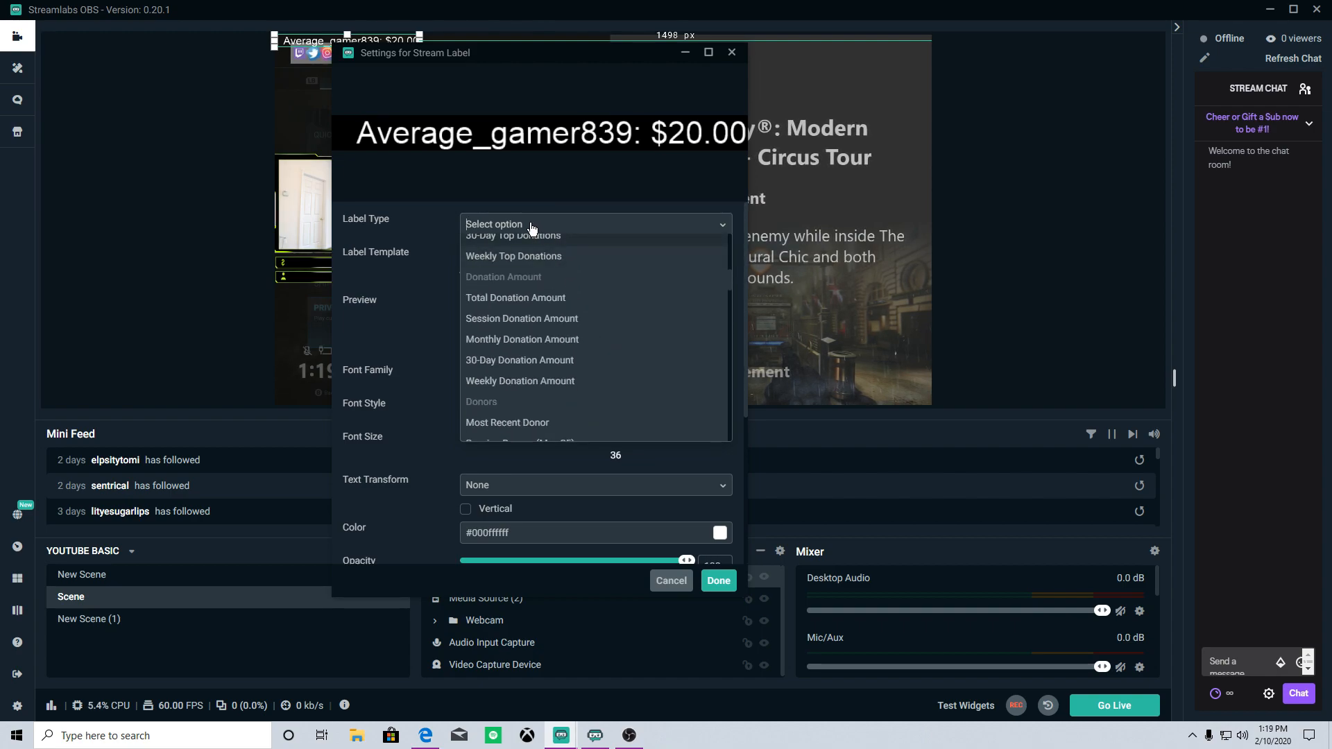
{"action": "type", "text": "follow"}
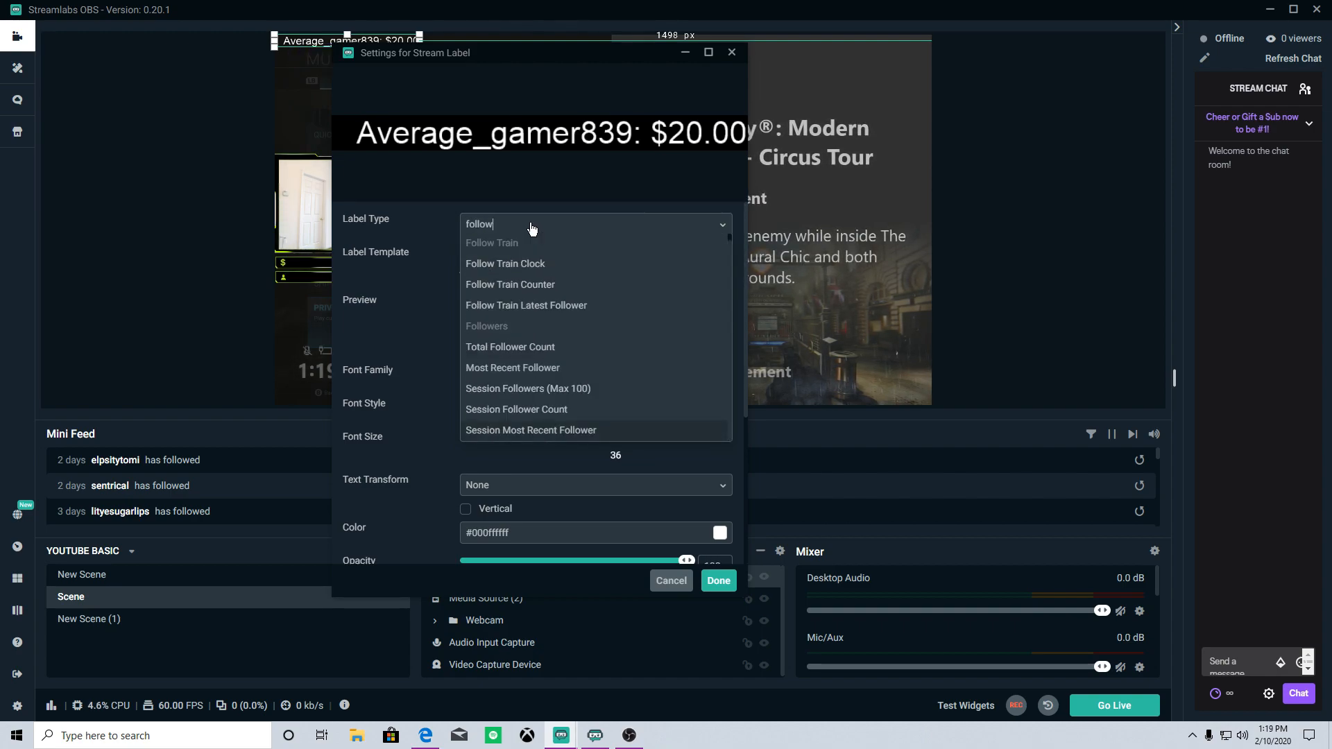
{"action": "type", "text": "er"}
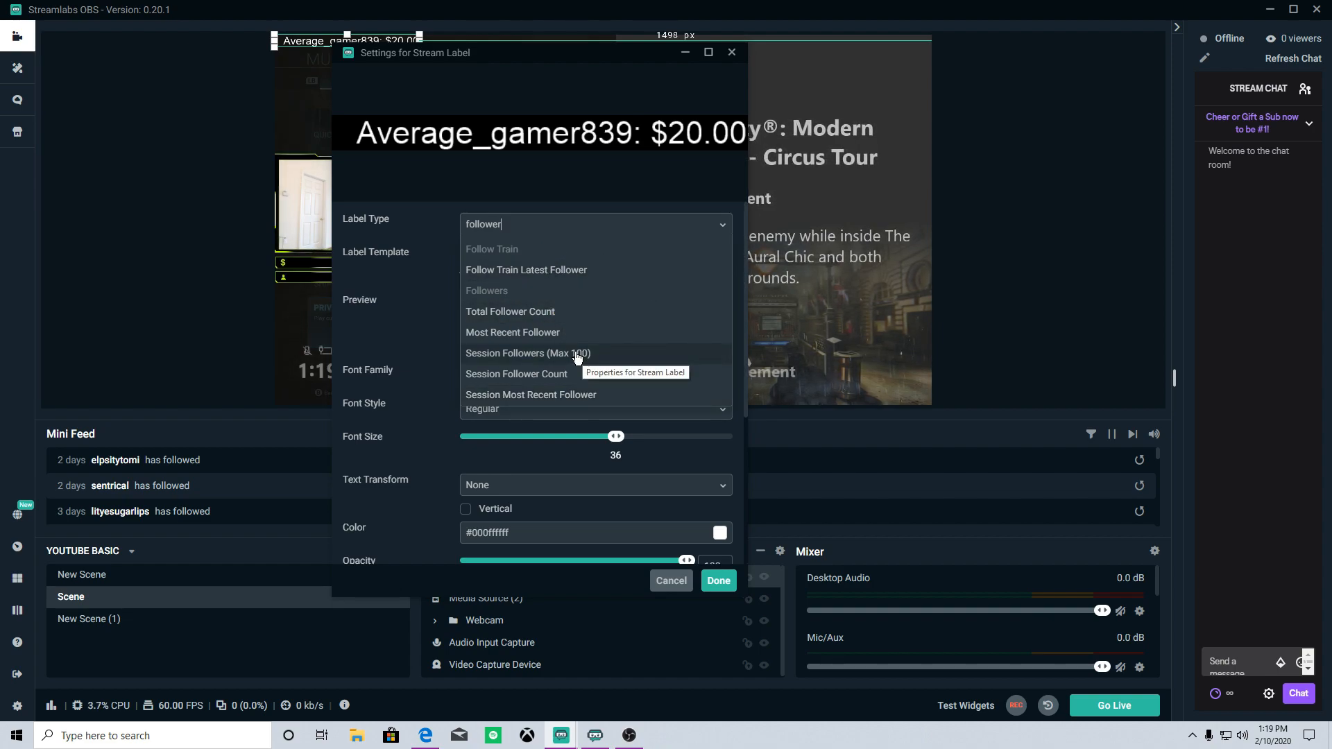
{"action": "left_click", "coordinate": [538, 332]}
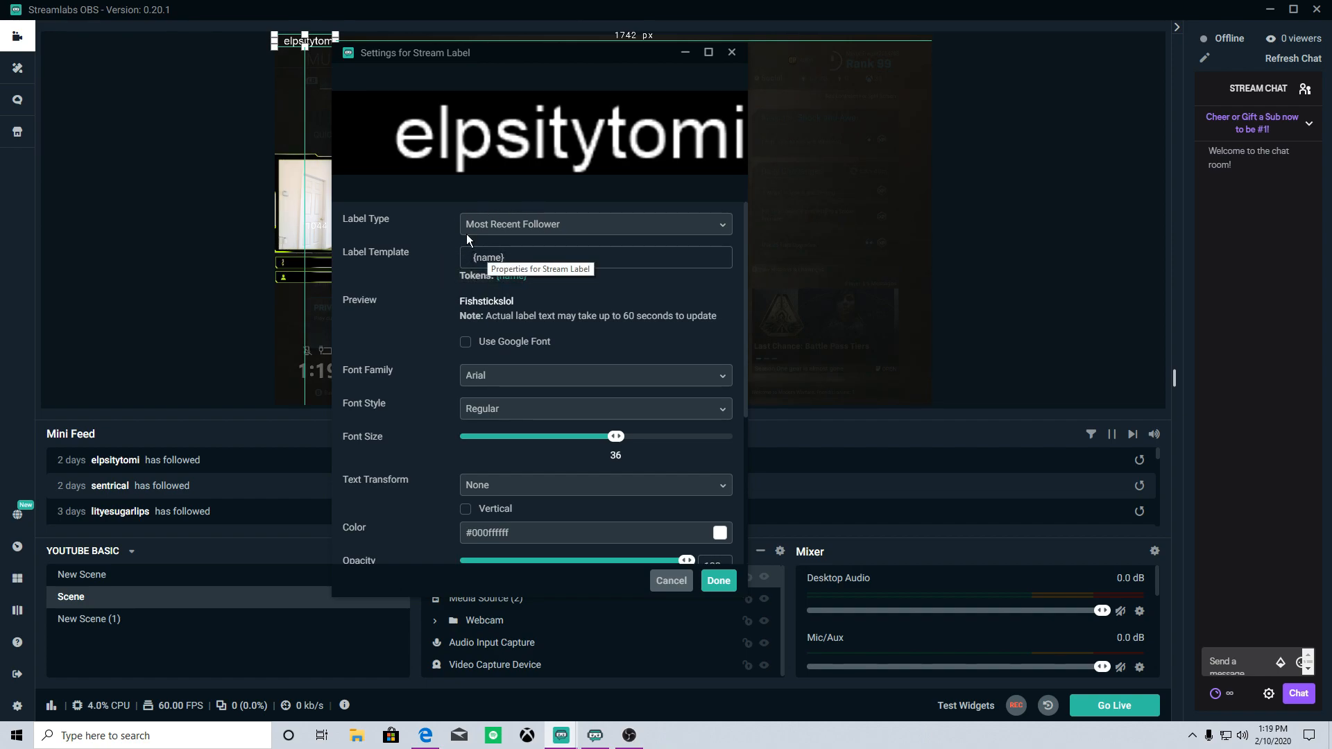
Try "Most Recent" before {name} in the label template, move the label above the webcam frame, and restore the template to {name}
{"action": "left_click_drag", "start_coordinate": [485, 52], "coordinate": [635, 63]}
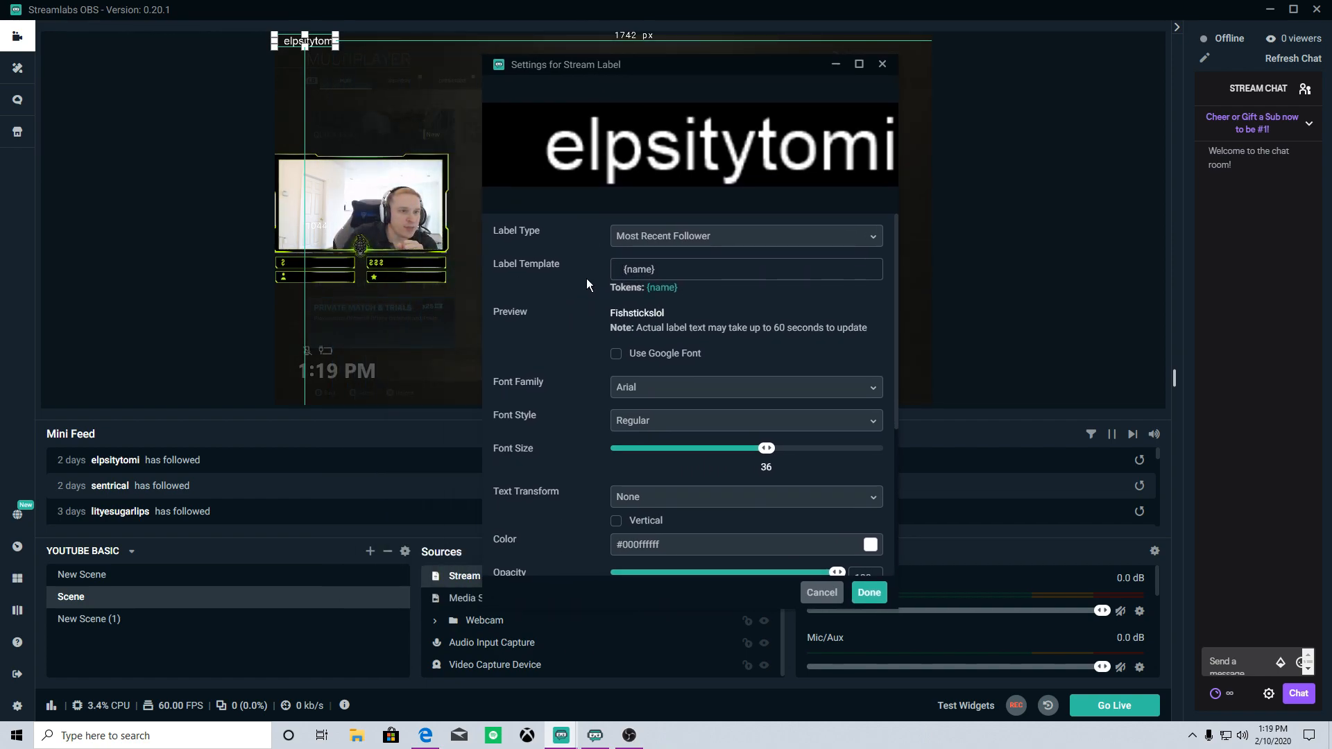
{"action": "type", "text": "Most Recenm"}
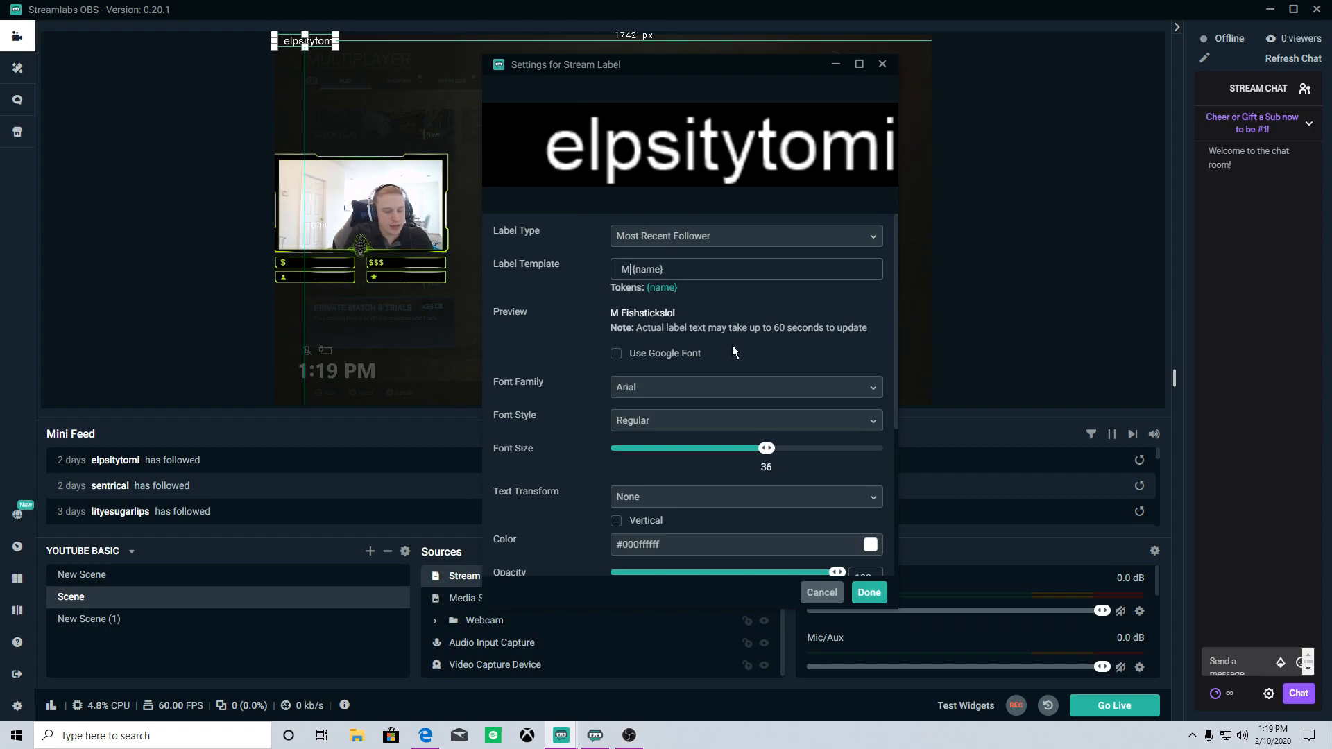
{"action": "key", "text": "BackSpace"}
{"action": "type", "text": "t Recent"}
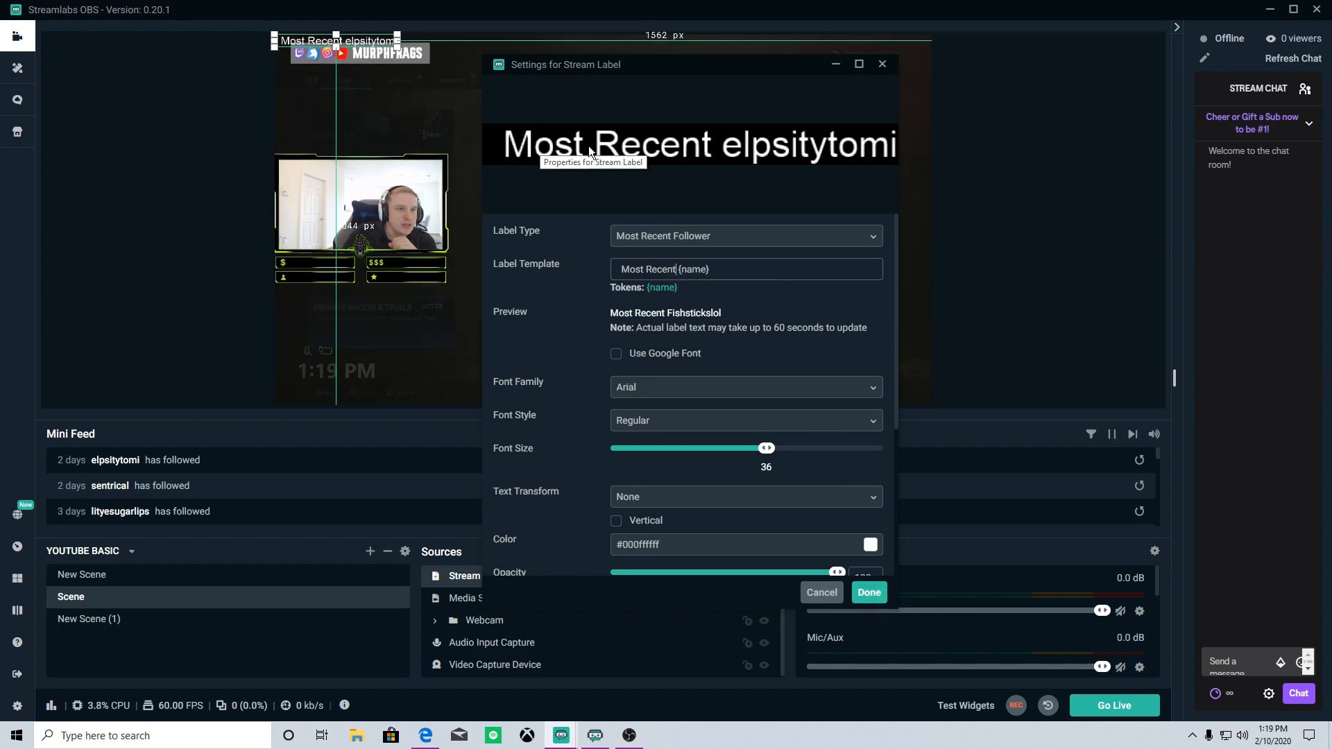
{"action": "left_click_drag", "start_coordinate": [313, 43], "coordinate": [339, 102]}
{"action": "left_click", "coordinate": [563, 718]}
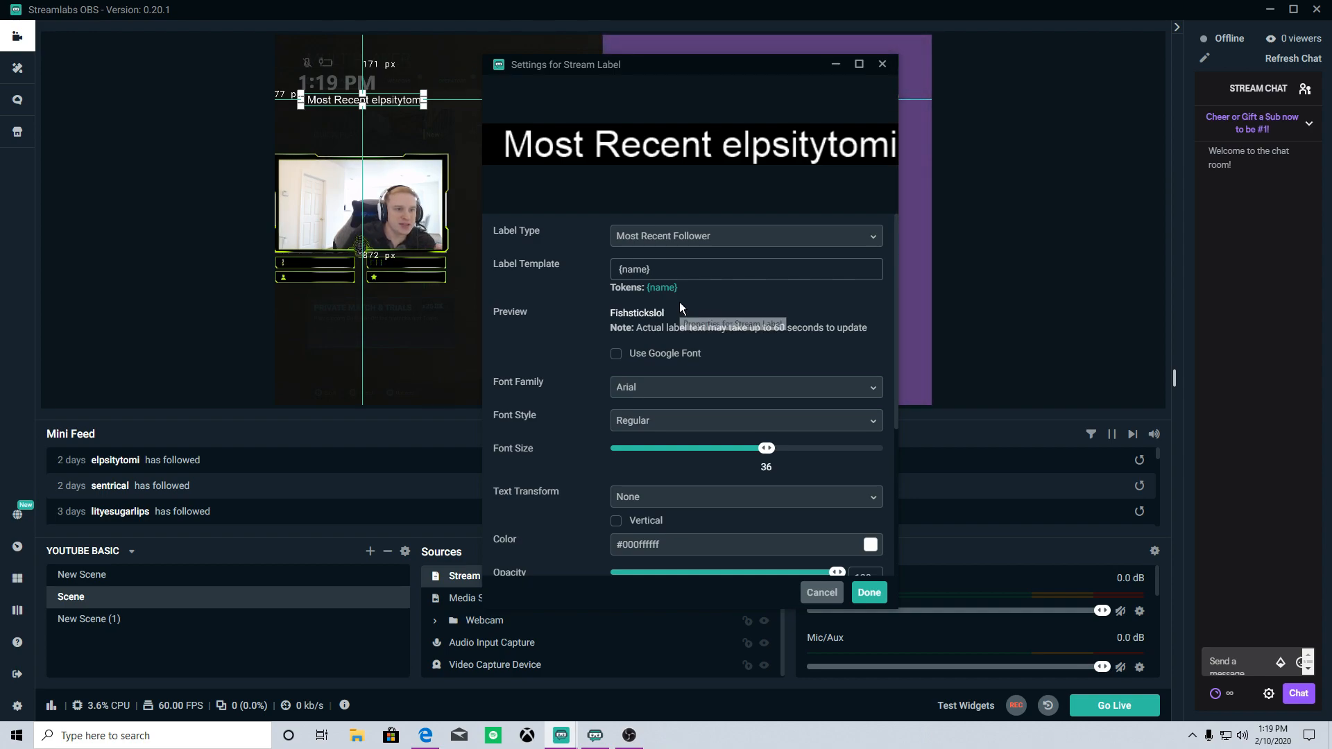
Try custom text extents with a width of 500 and no wrapping on the label, and switch the custom extents off
{"action": "scroll", "coordinate": [693, 331], "scroll_direction": "down", "scroll_amount": 1}
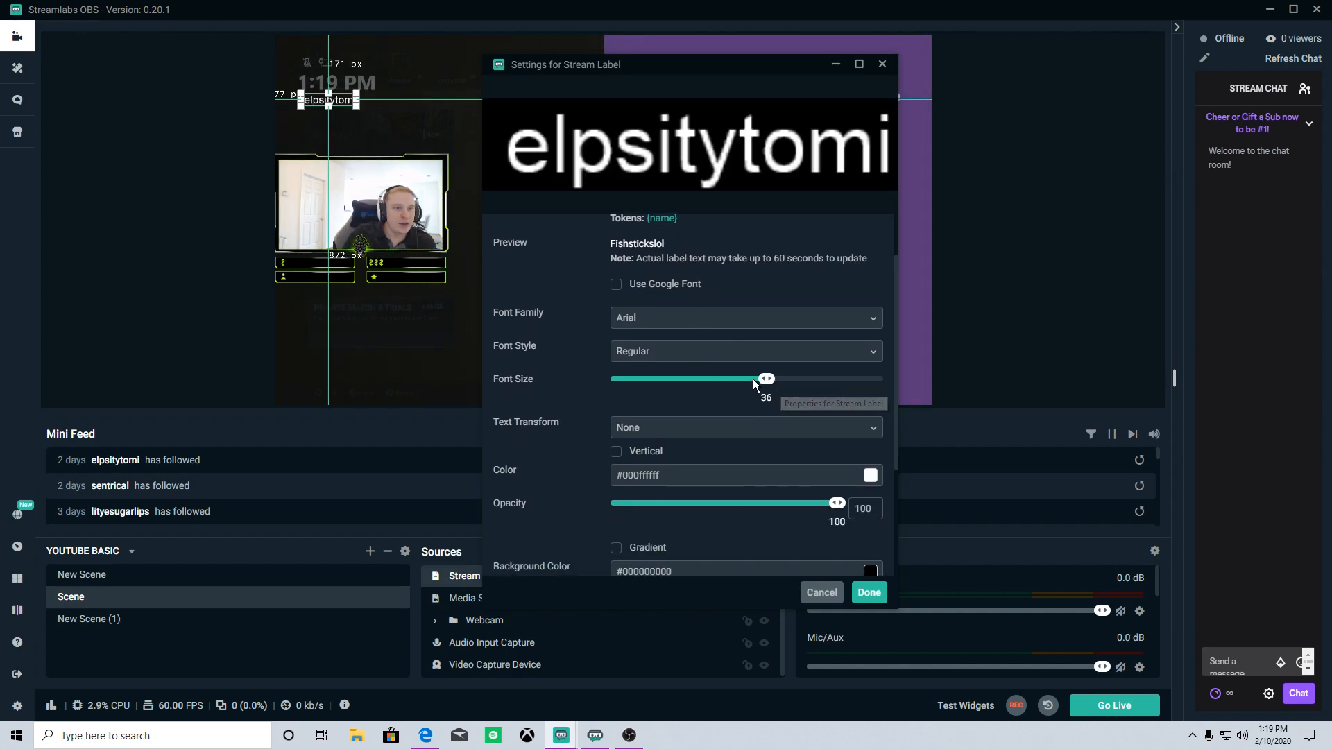
{"action": "scroll", "coordinate": [780, 378], "scroll_direction": "down", "scroll_amount": 3}
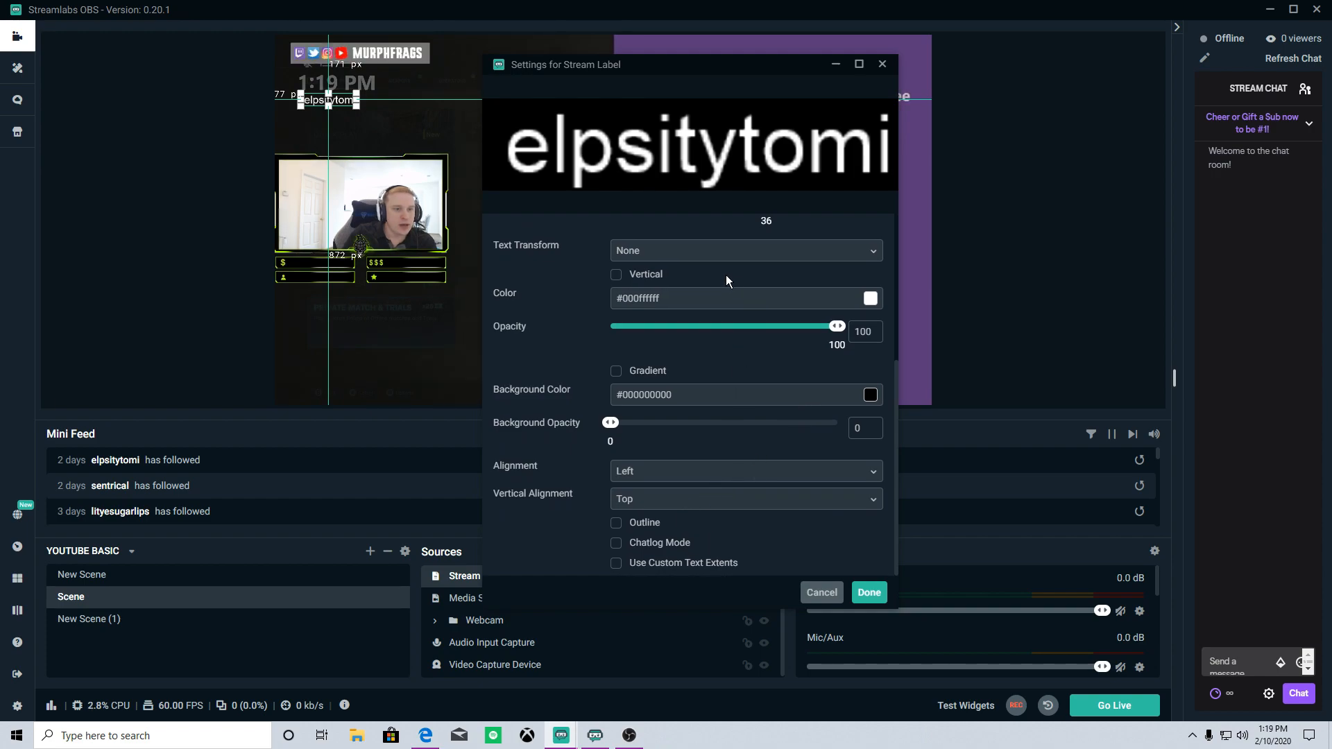
{"action": "left_click", "coordinate": [615, 563]}
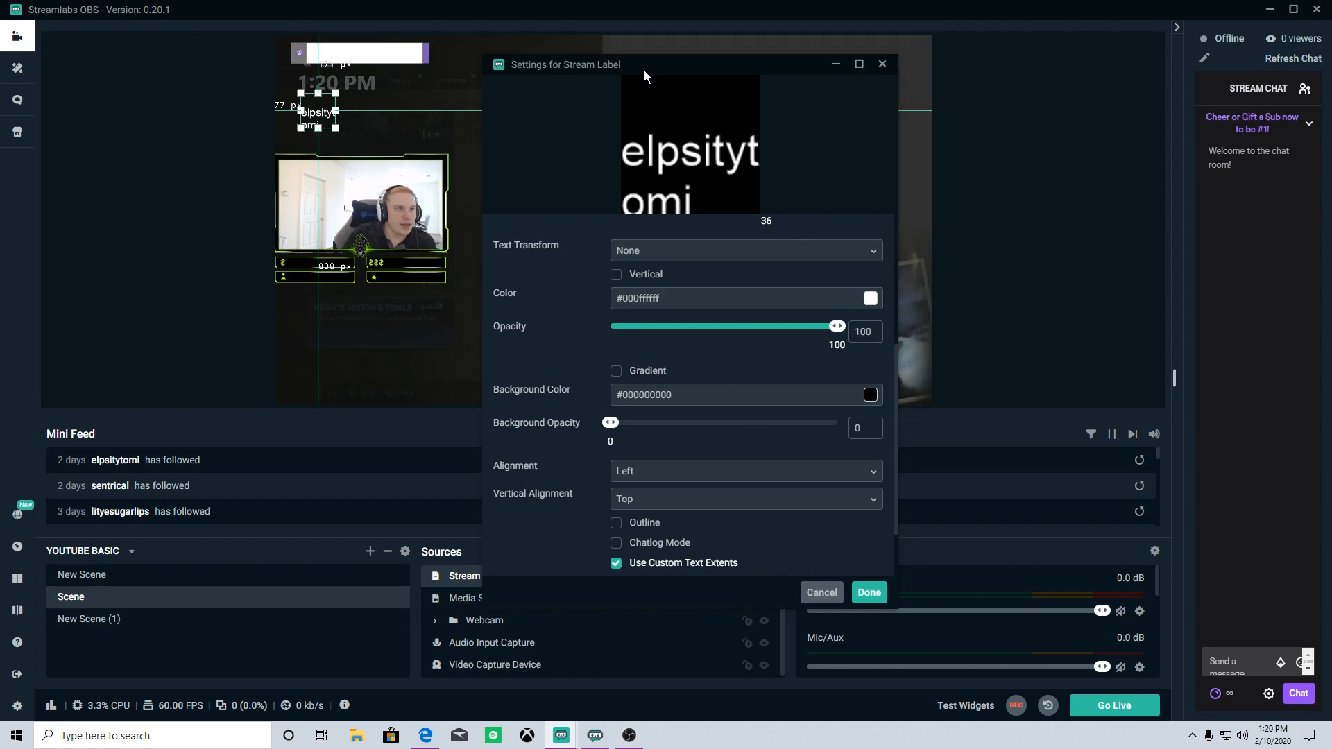
{"action": "left_click_drag", "start_coordinate": [643, 70], "coordinate": [701, 72]}
{"action": "scroll", "coordinate": [751, 426], "scroll_direction": "down", "scroll_amount": 1}
{"action": "scroll", "coordinate": [752, 431], "scroll_direction": "down", "scroll_amount": 1}
{"action": "double_click", "coordinate": [722, 514]}
{"action": "type", "text": "500"}
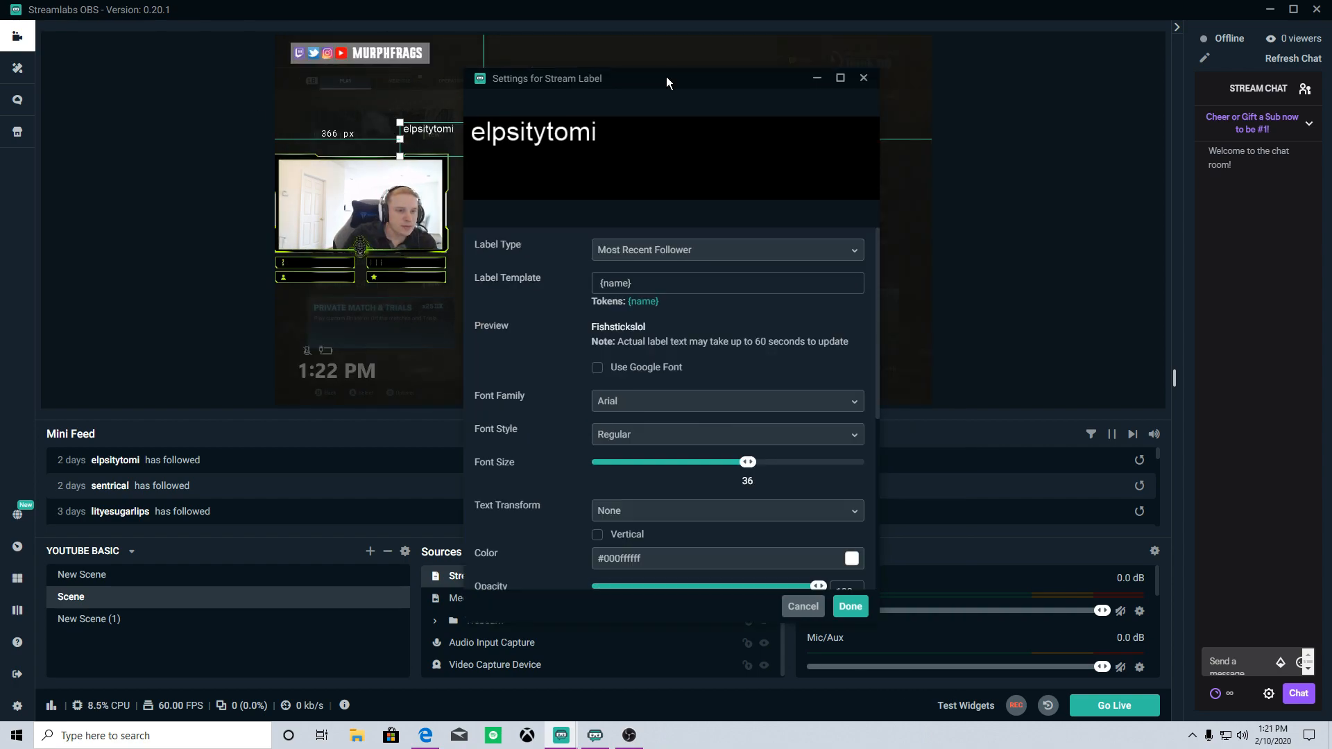
{"action": "scroll", "coordinate": [736, 391], "scroll_direction": "down", "scroll_amount": 5}
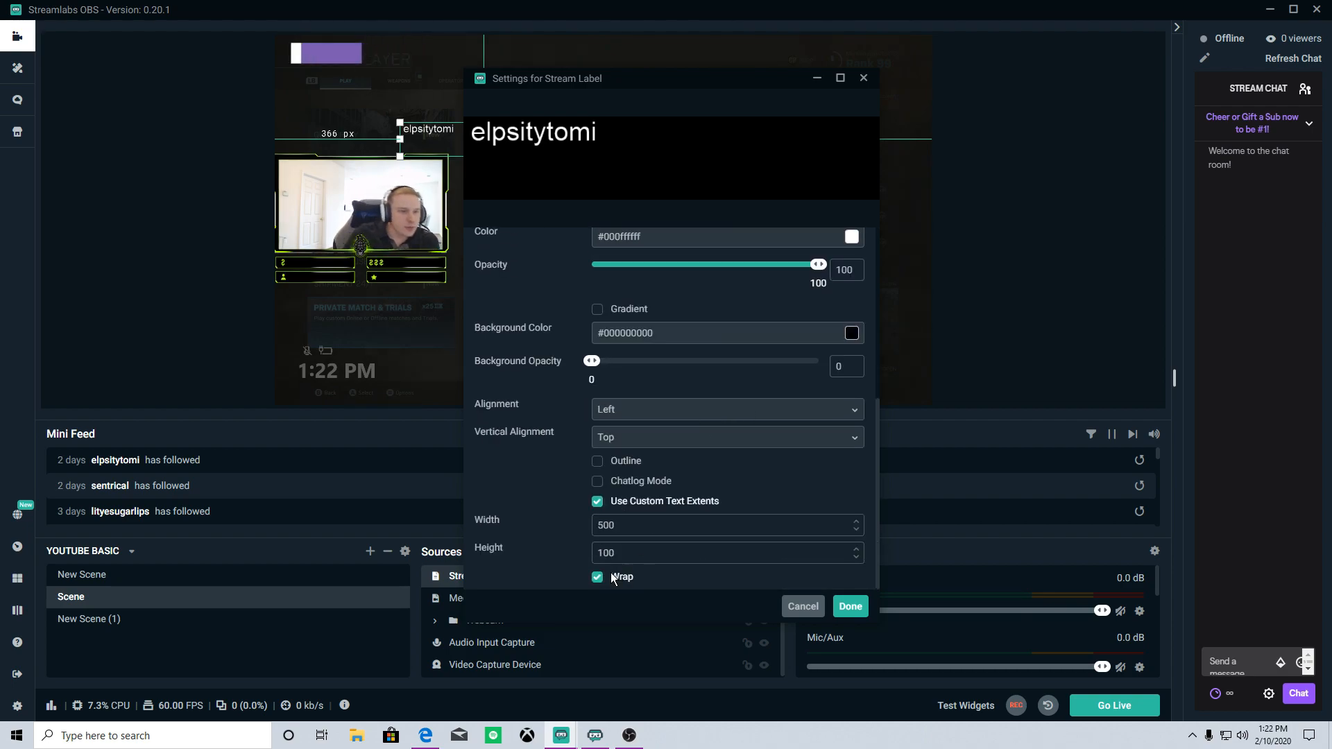
{"action": "left_click", "coordinate": [598, 577]}
{"action": "scroll", "coordinate": [625, 485], "scroll_direction": "up", "scroll_amount": 5}
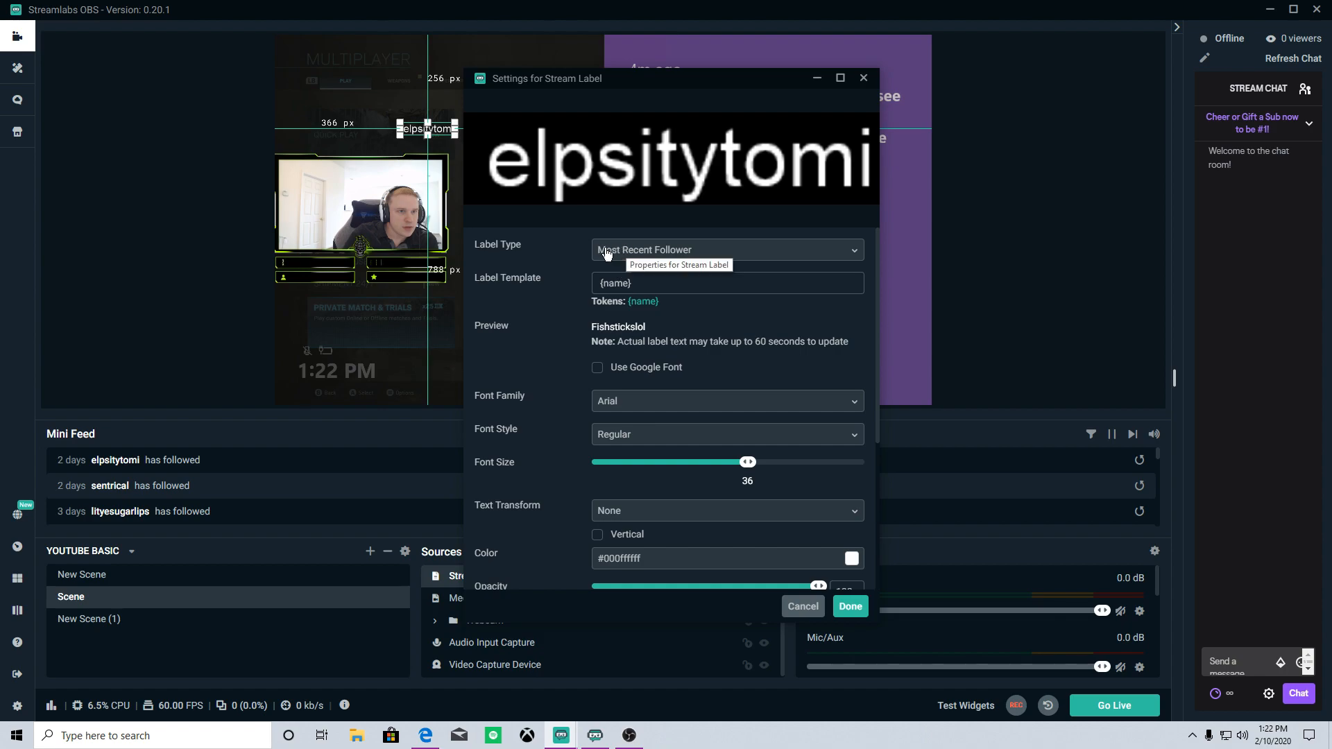
Try an outline on the label text, turn it off, and finish the label with its remaining appearance settings at their defaults
{"action": "scroll", "coordinate": [664, 392], "scroll_direction": "down", "scroll_amount": 2}
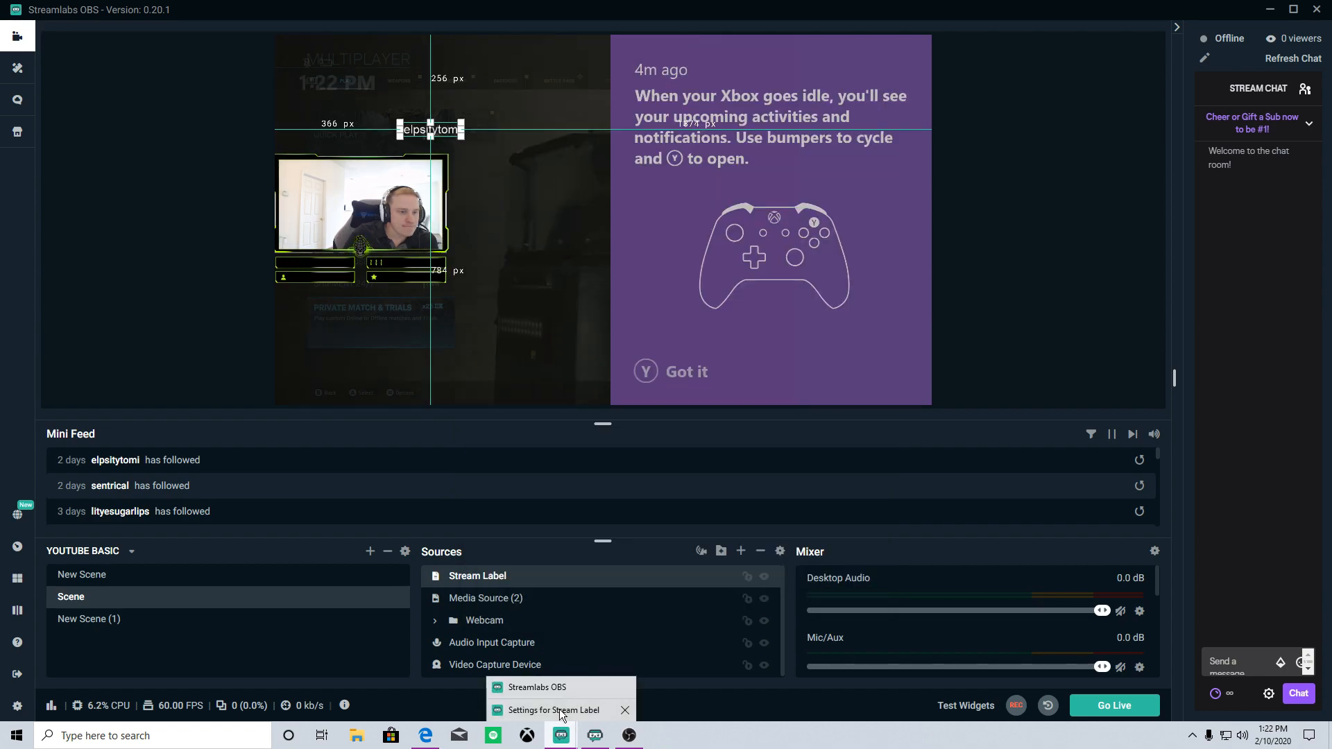
{"action": "left_click", "coordinate": [560, 713]}
{"action": "scroll", "coordinate": [819, 389], "scroll_direction": "down", "scroll_amount": 2}
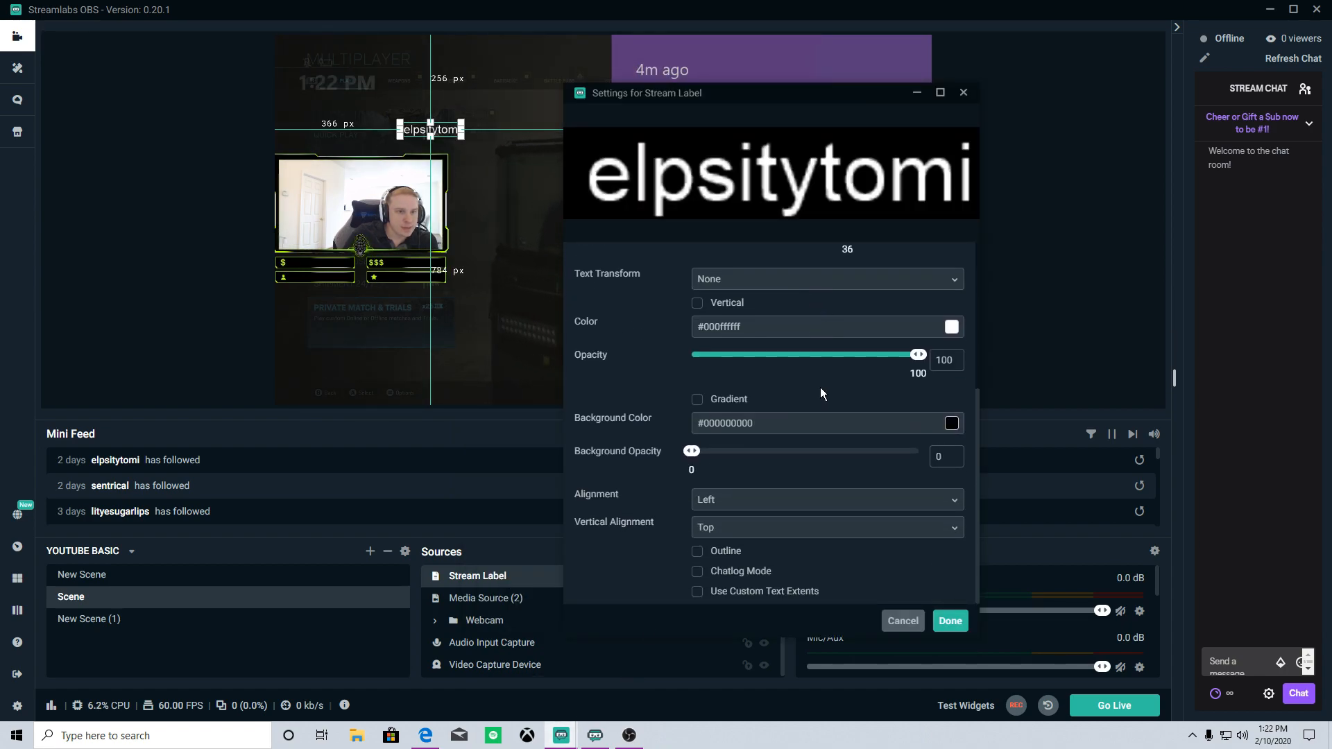
{"action": "scroll", "coordinate": [820, 388], "scroll_direction": "up", "scroll_amount": 1}
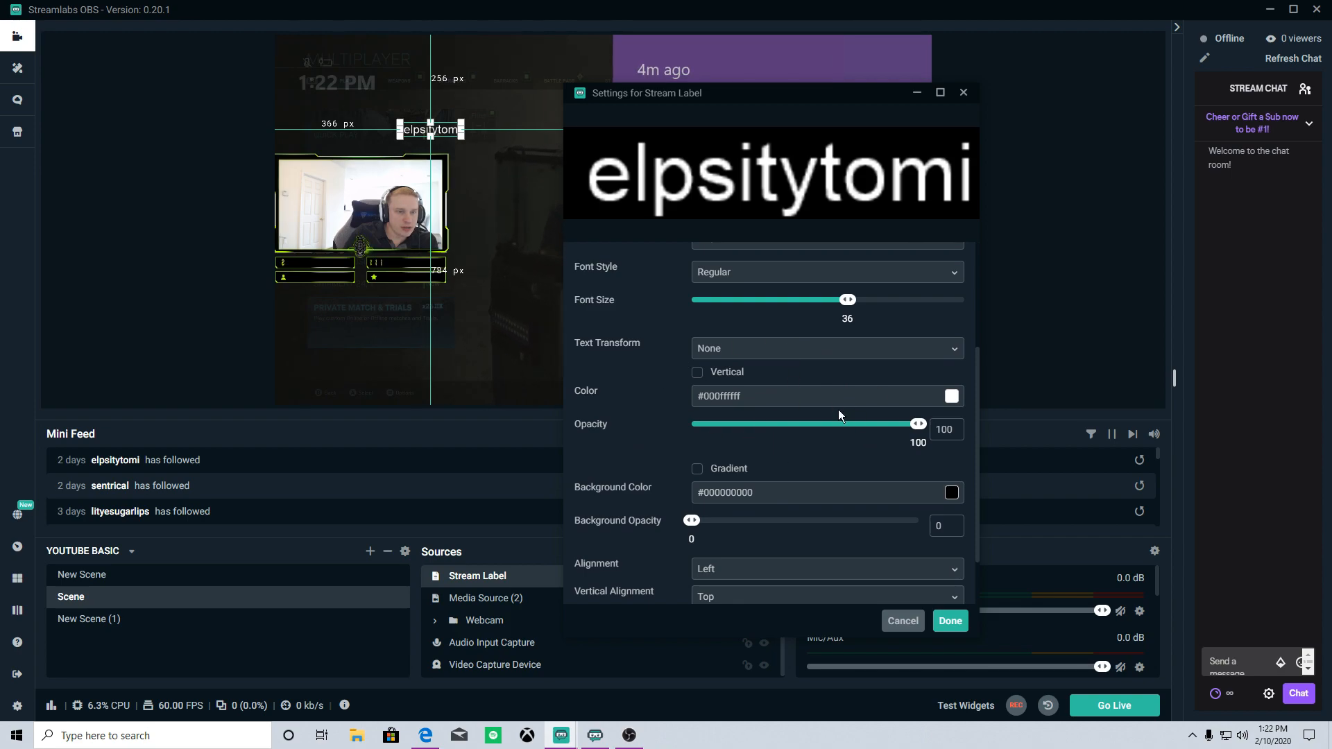
{"action": "scroll", "coordinate": [804, 451], "scroll_direction": "down", "scroll_amount": 1}
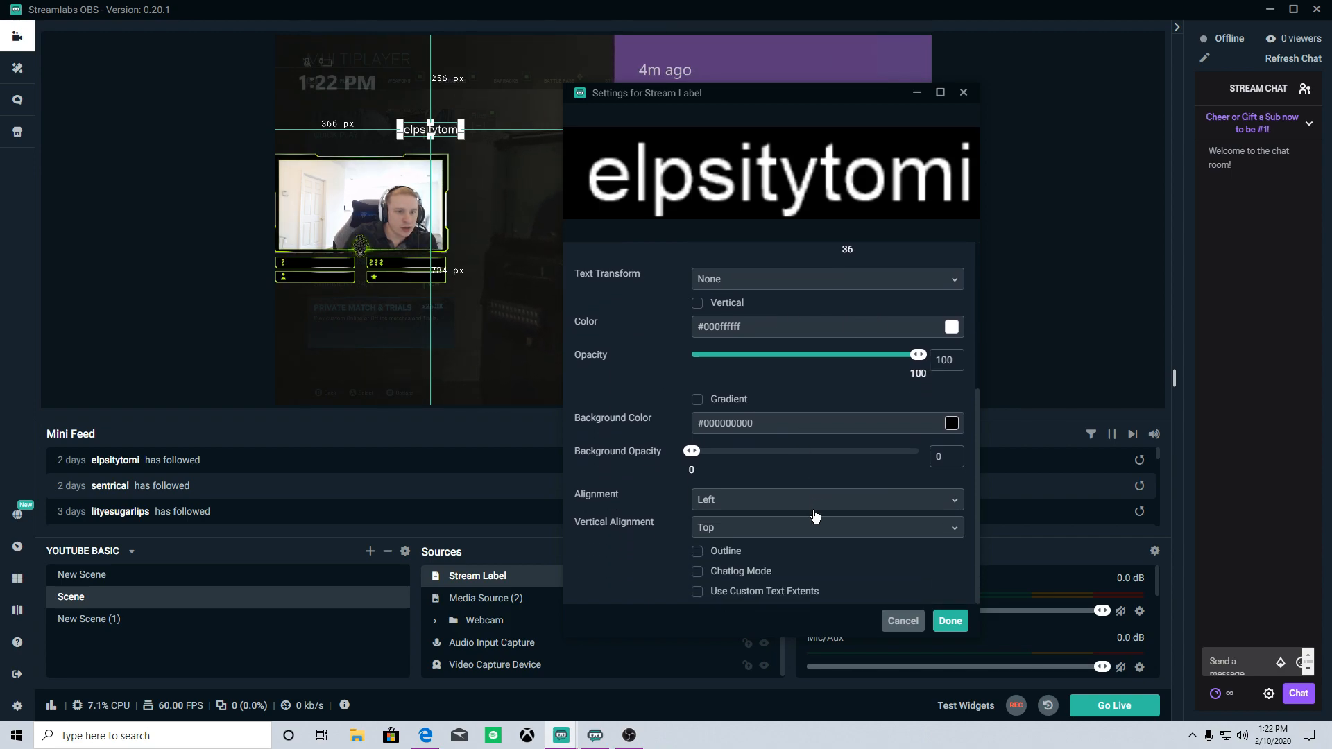
{"action": "left_click", "coordinate": [698, 552]}
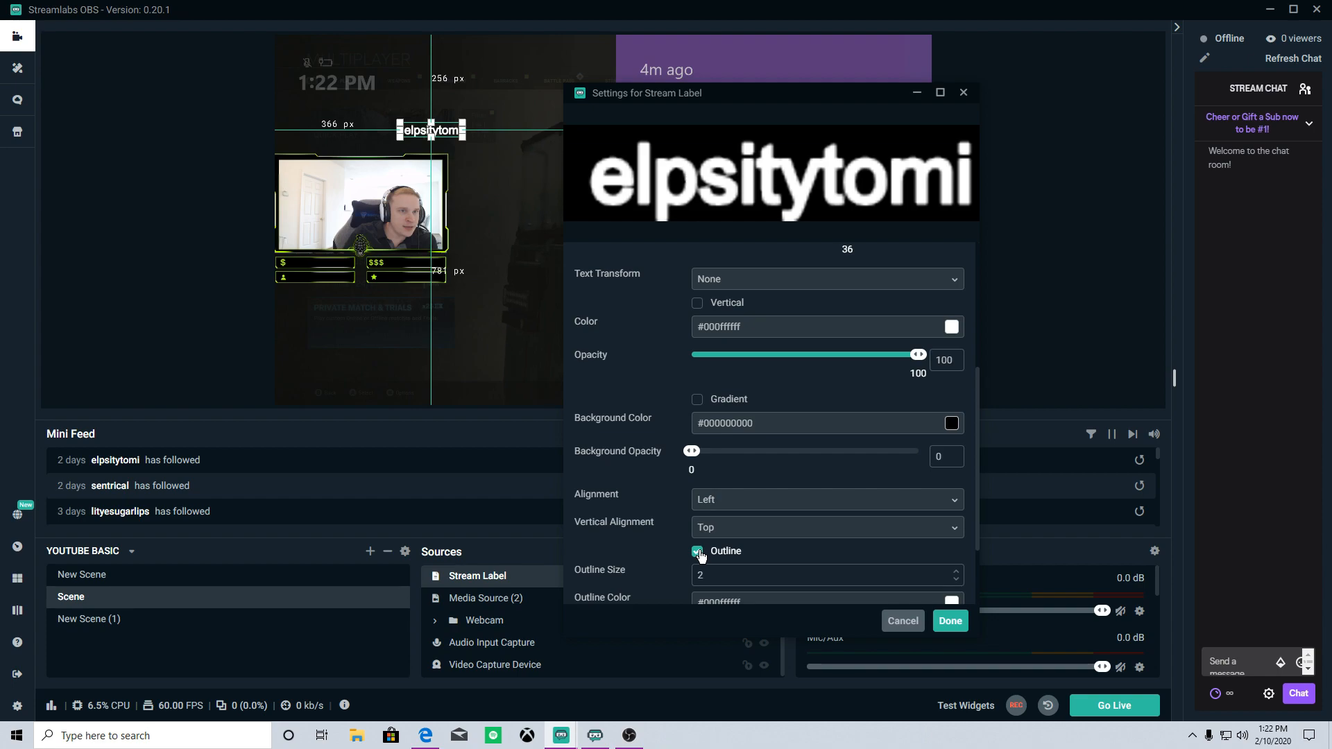
{"action": "left_click", "coordinate": [697, 552]}
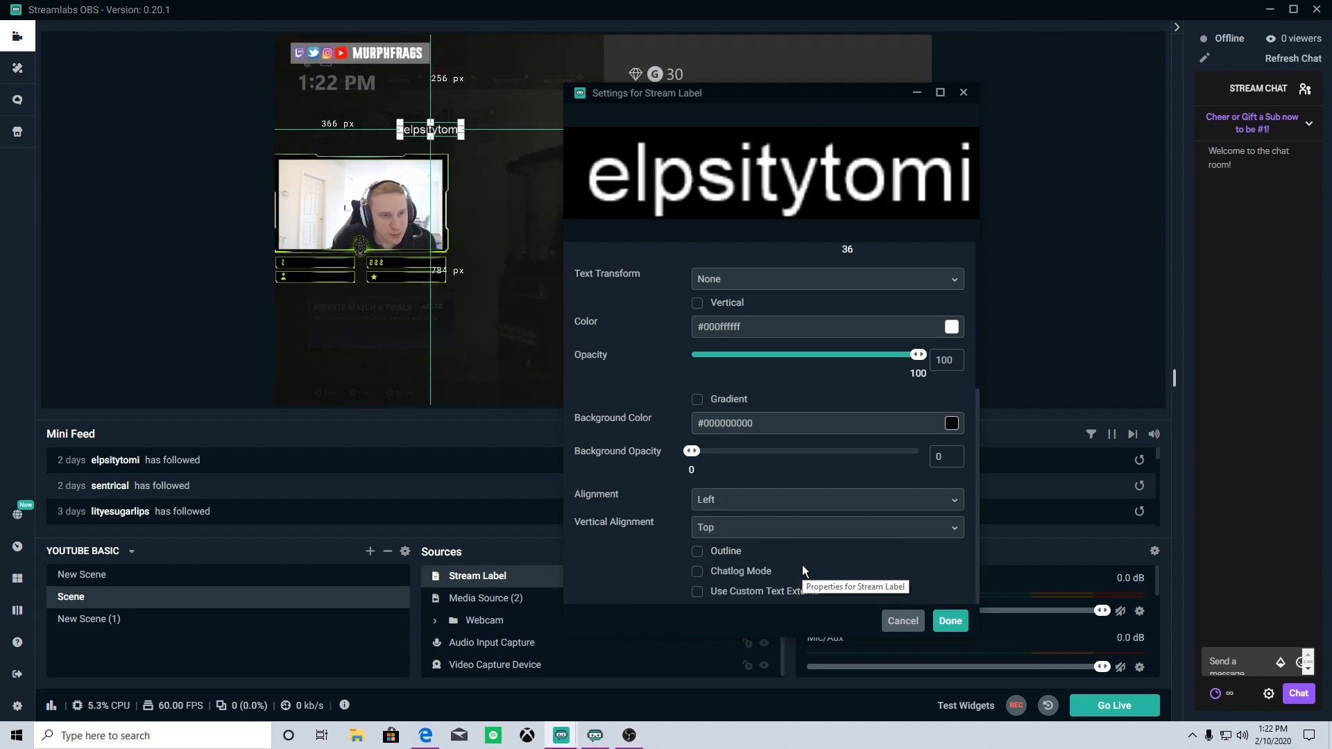
{"action": "left_click", "coordinate": [950, 621]}
Move the label below the webcam frame, and enlarge the Webcam group around the upper middle of the canvas
{"action": "left_click_drag", "start_coordinate": [447, 128], "coordinate": [384, 360]}
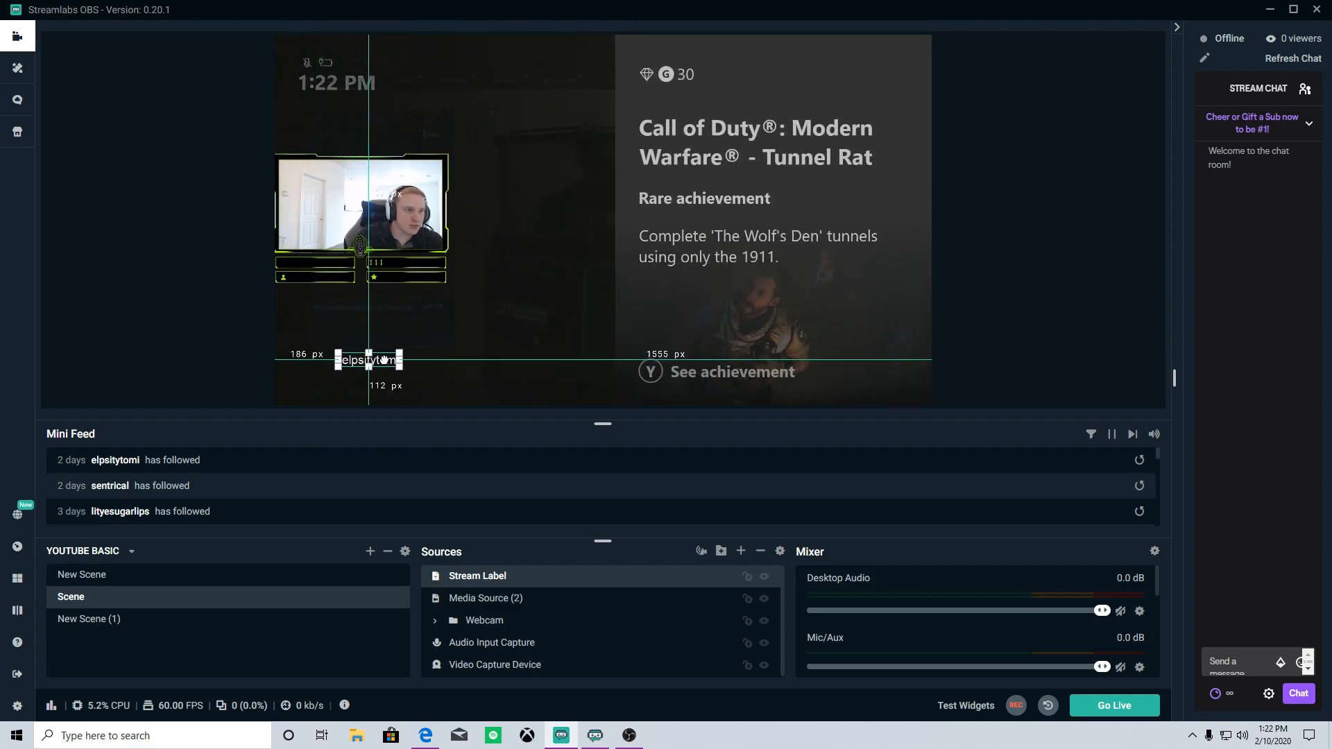
{"action": "left_click", "coordinate": [493, 620]}
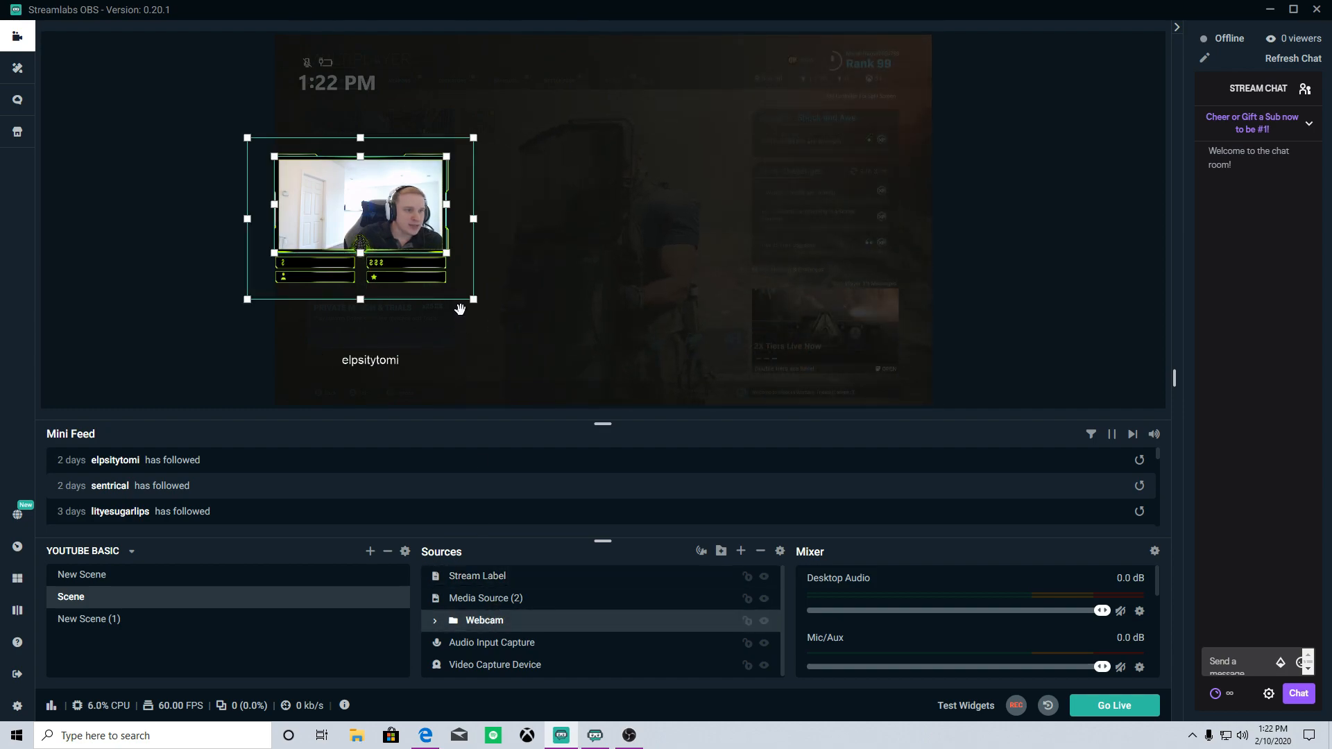
{"action": "left_click_drag", "start_coordinate": [474, 299], "coordinate": [580, 383]}
{"action": "left_click_drag", "start_coordinate": [524, 298], "coordinate": [576, 222]}
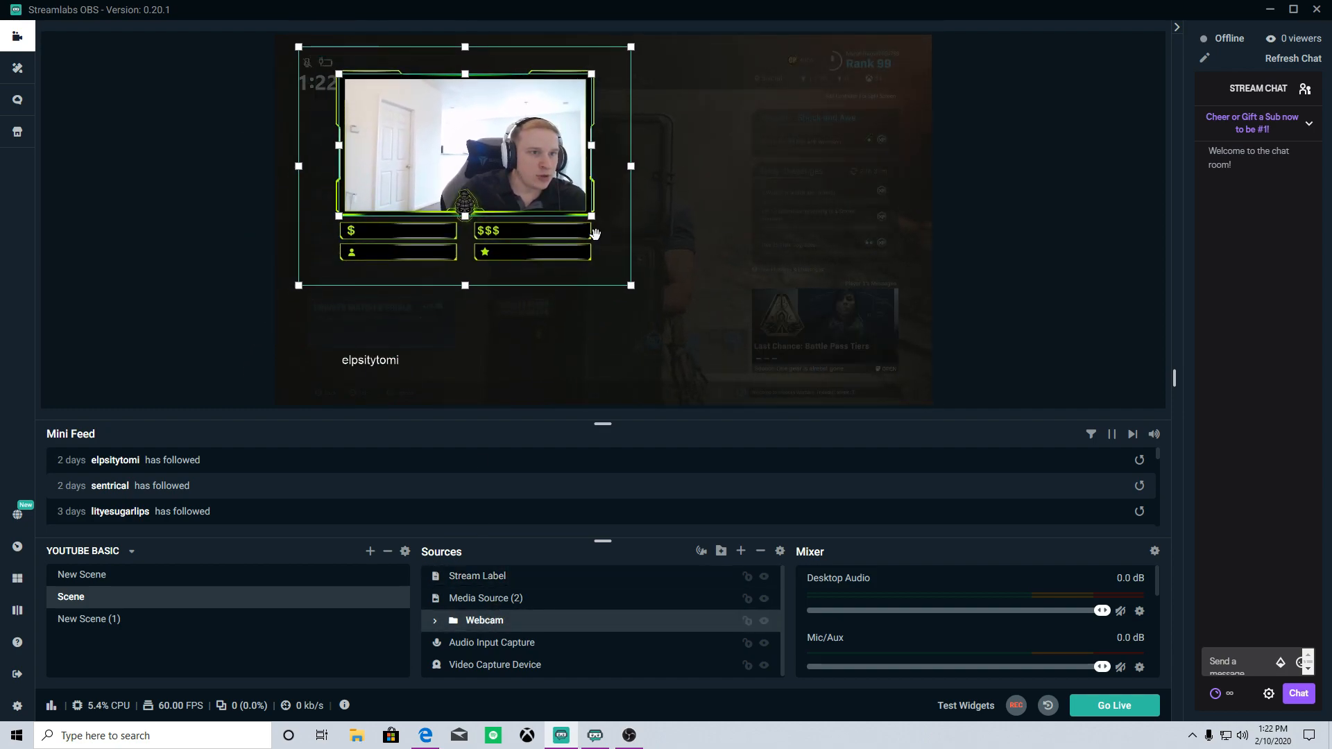
{"action": "left_click_drag", "start_coordinate": [633, 286], "coordinate": [751, 345]}
{"action": "left_click_drag", "start_coordinate": [683, 298], "coordinate": [751, 275]}
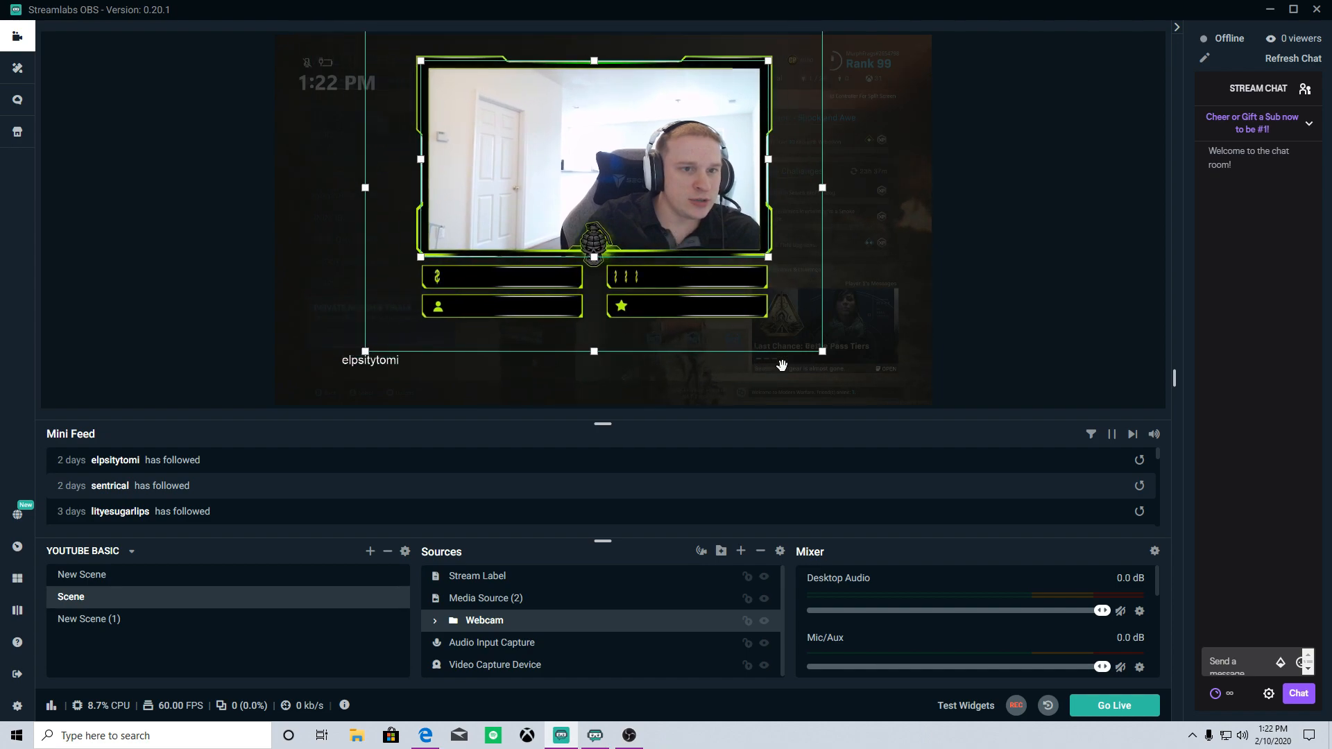
{"action": "left_click_drag", "start_coordinate": [818, 353], "coordinate": [862, 378]}
{"action": "left_click_drag", "start_coordinate": [668, 260], "coordinate": [665, 252]}
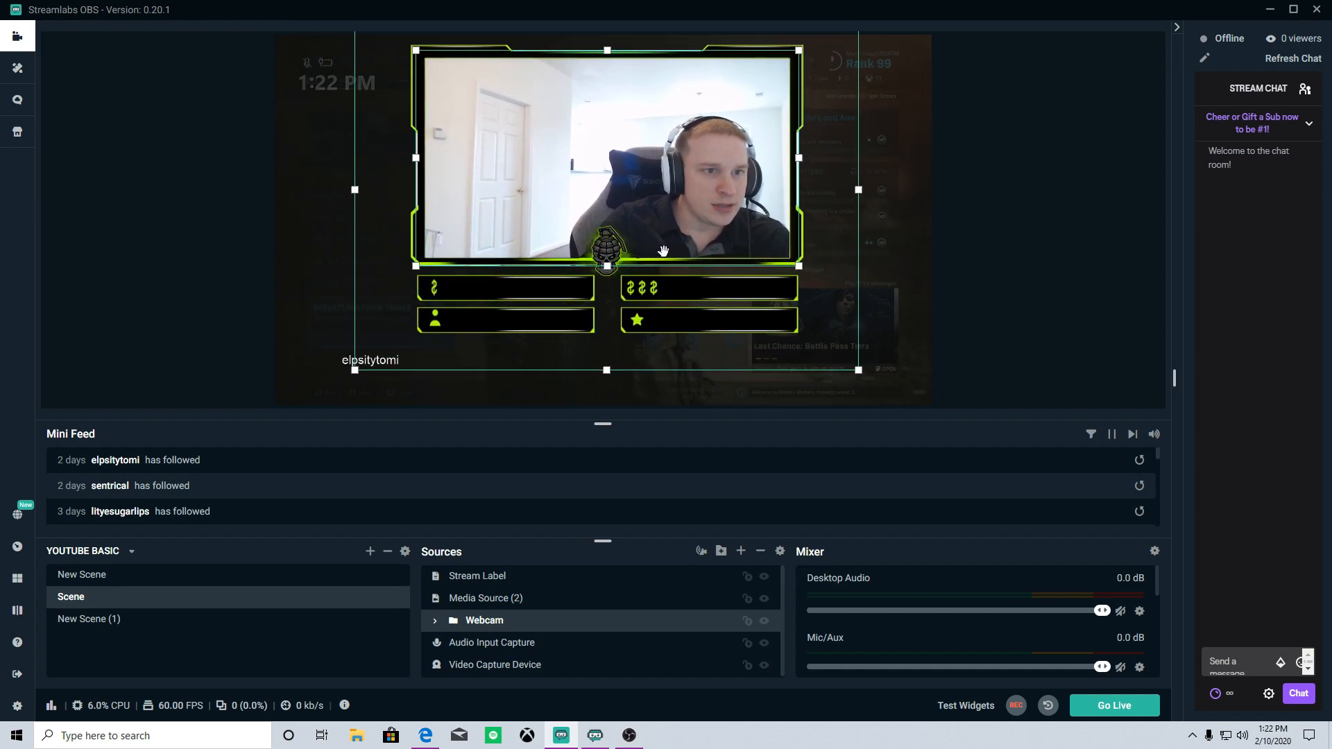
Move the label into the overlay bar with the person icon and enlarge it, about 553 px from the canvas left and 218 px from its bottom
{"action": "left_click_drag", "start_coordinate": [346, 364], "coordinate": [353, 362]}
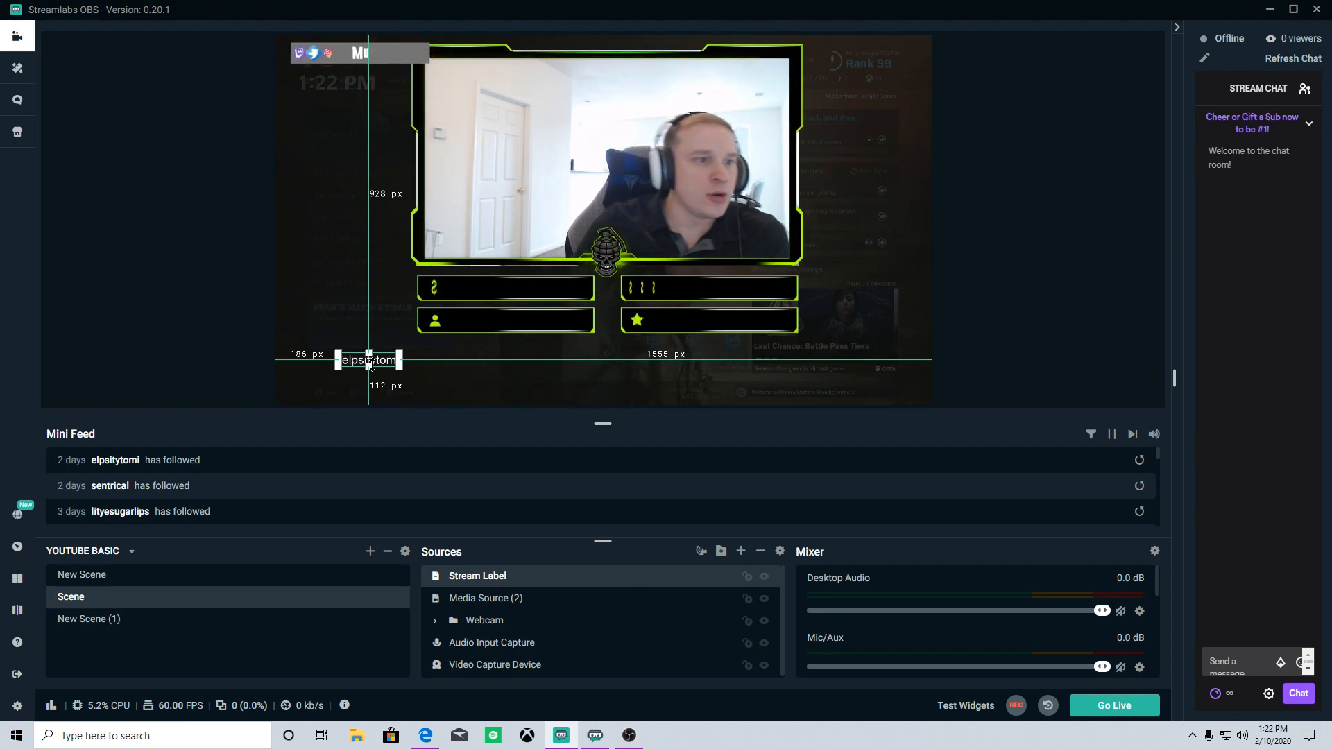
{"action": "left_click_drag", "start_coordinate": [354, 359], "coordinate": [539, 326]}
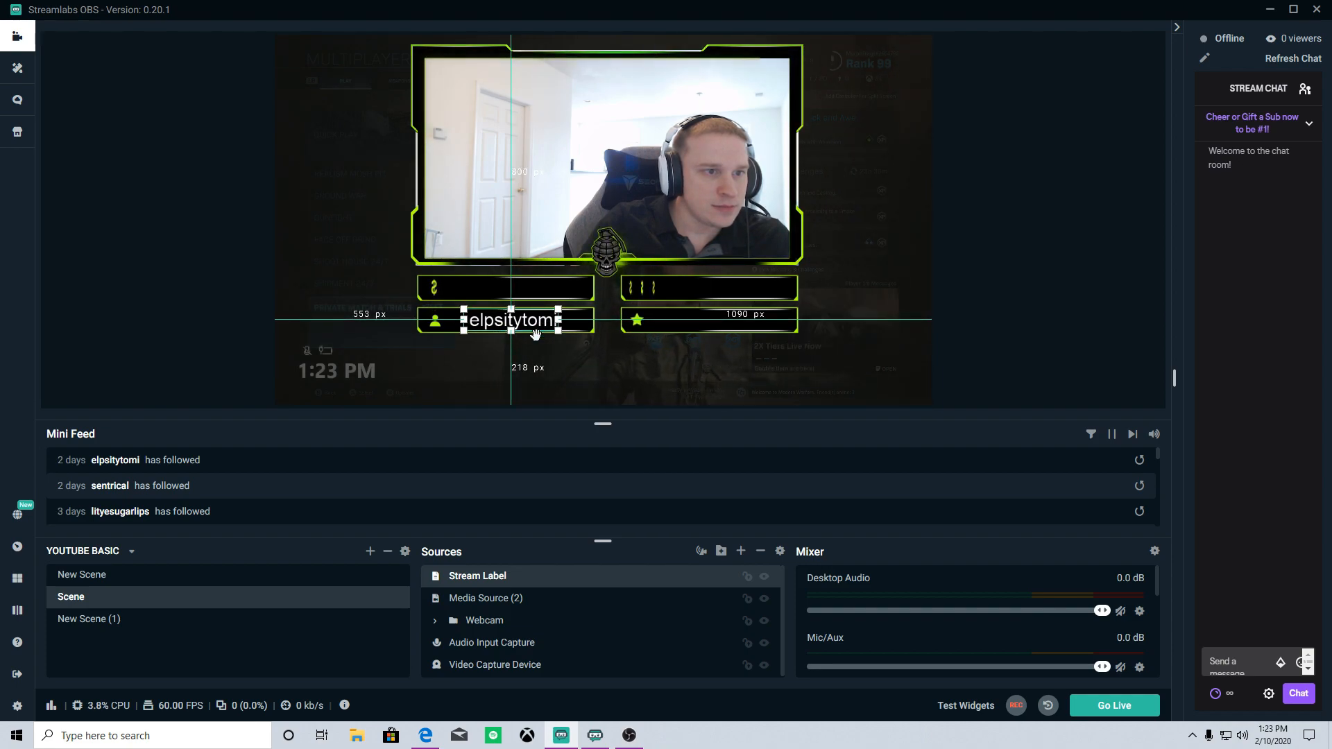
{"action": "left_click", "coordinate": [231, 372]}
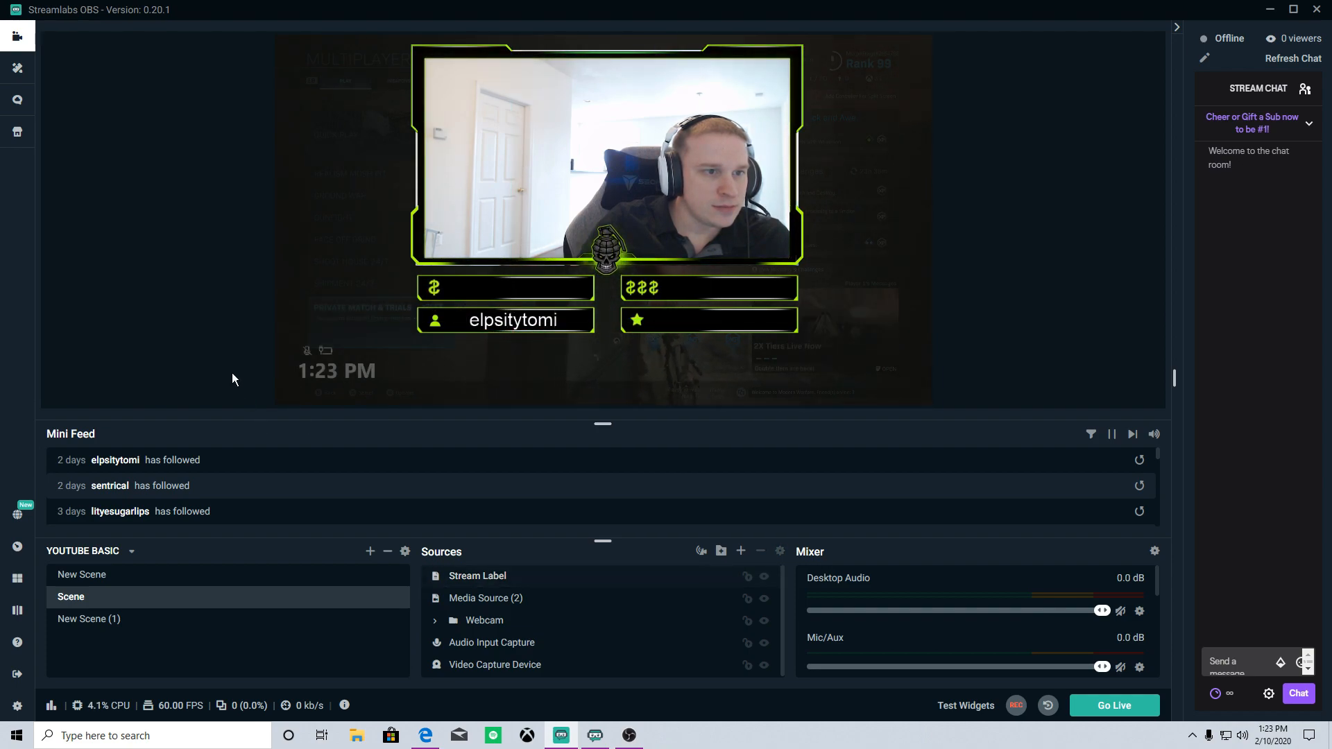
{"action": "left_click", "coordinate": [490, 323]}
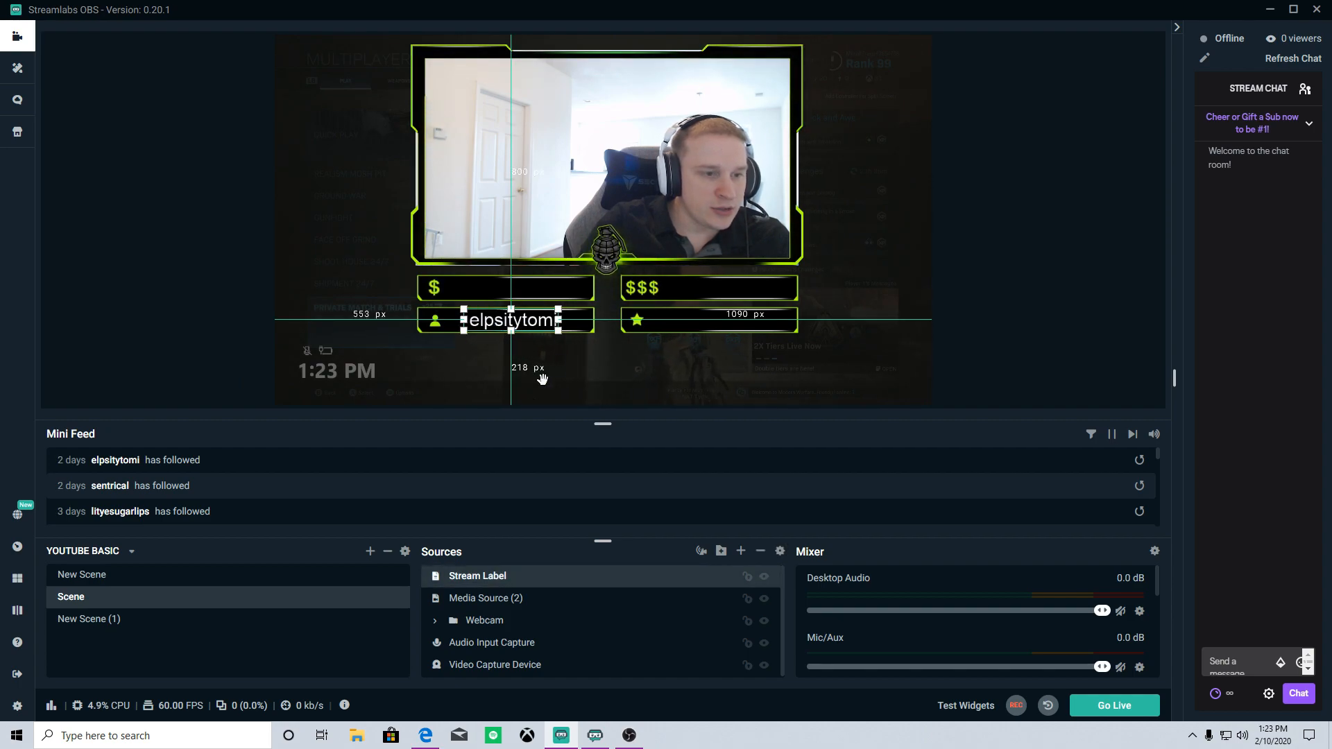
Add a Scroll filter to the most recent follower Stream Label
{"action": "right_click", "coordinate": [503, 573]}
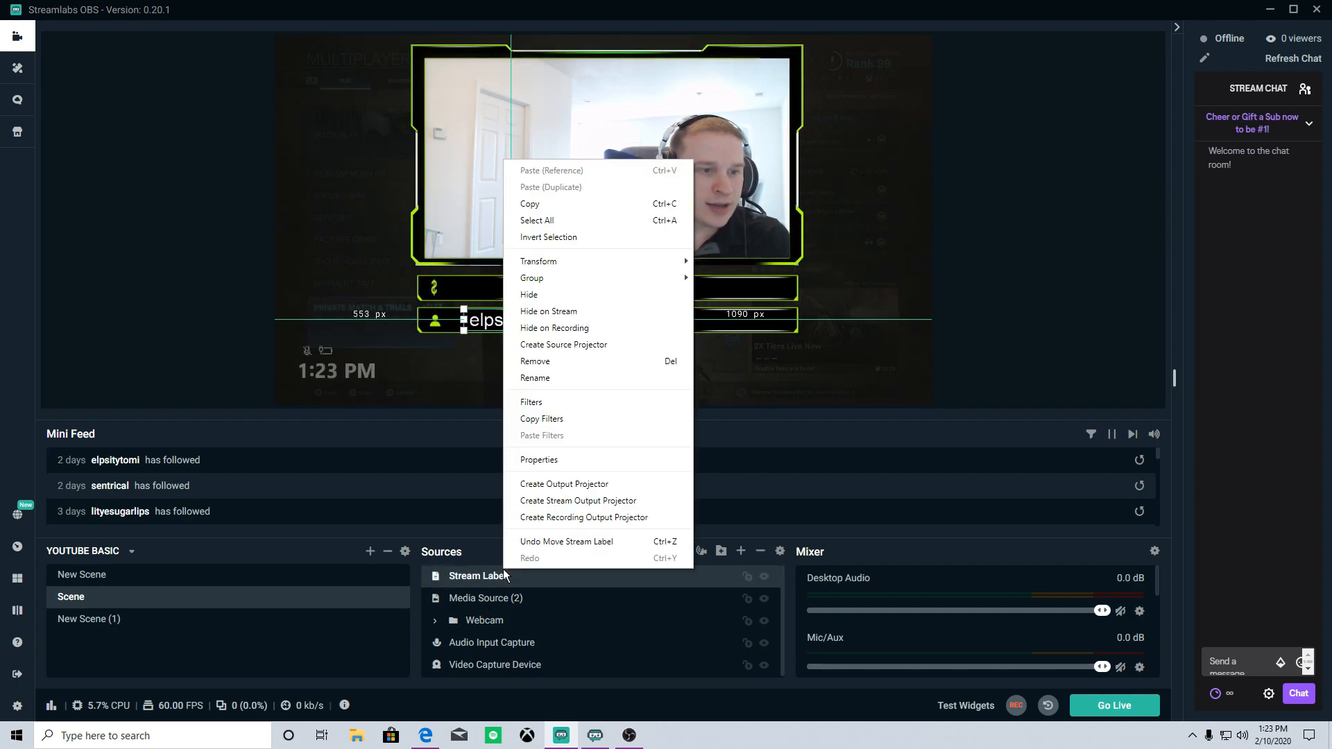
{"action": "left_click", "coordinate": [562, 404]}
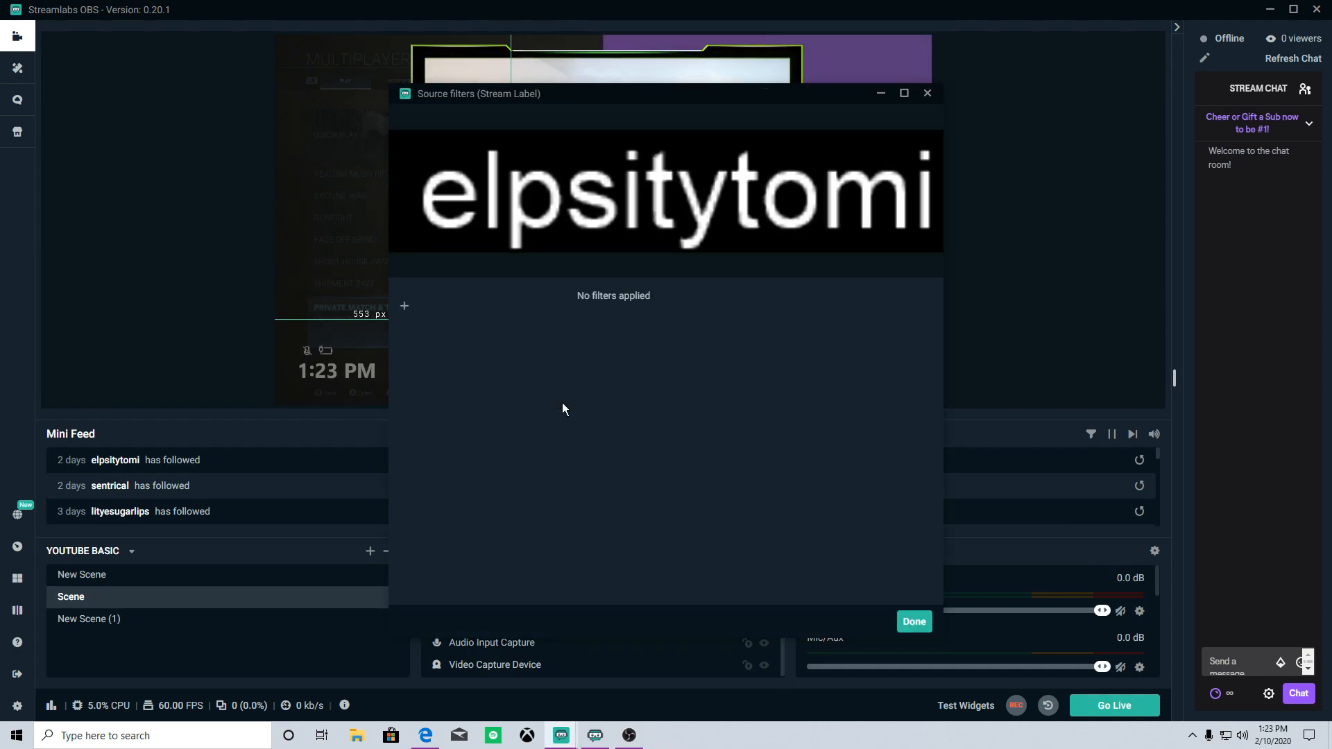
{"action": "left_click", "coordinate": [404, 306]}
{"action": "left_click_drag", "start_coordinate": [617, 235], "coordinate": [674, 210]}
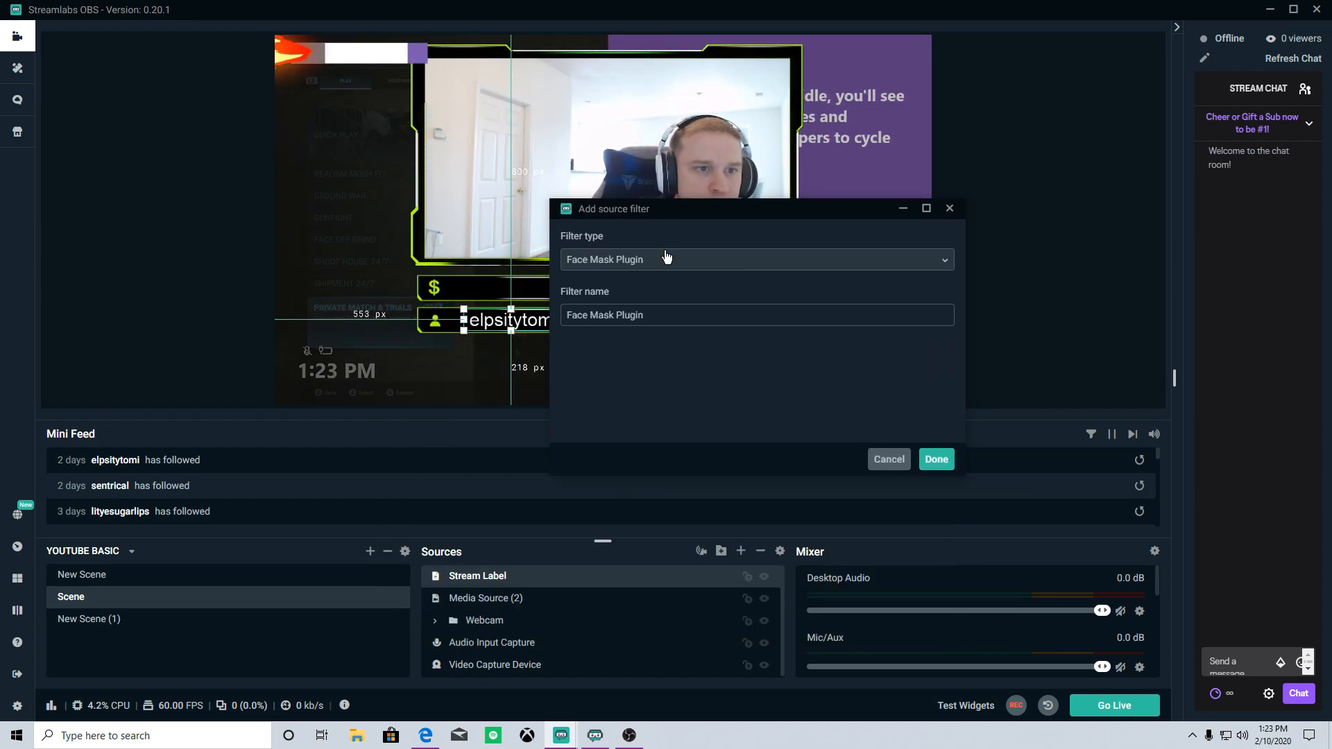
{"action": "left_click", "coordinate": [663, 259]}
{"action": "scroll", "coordinate": [652, 362], "scroll_direction": "down", "scroll_amount": 1}
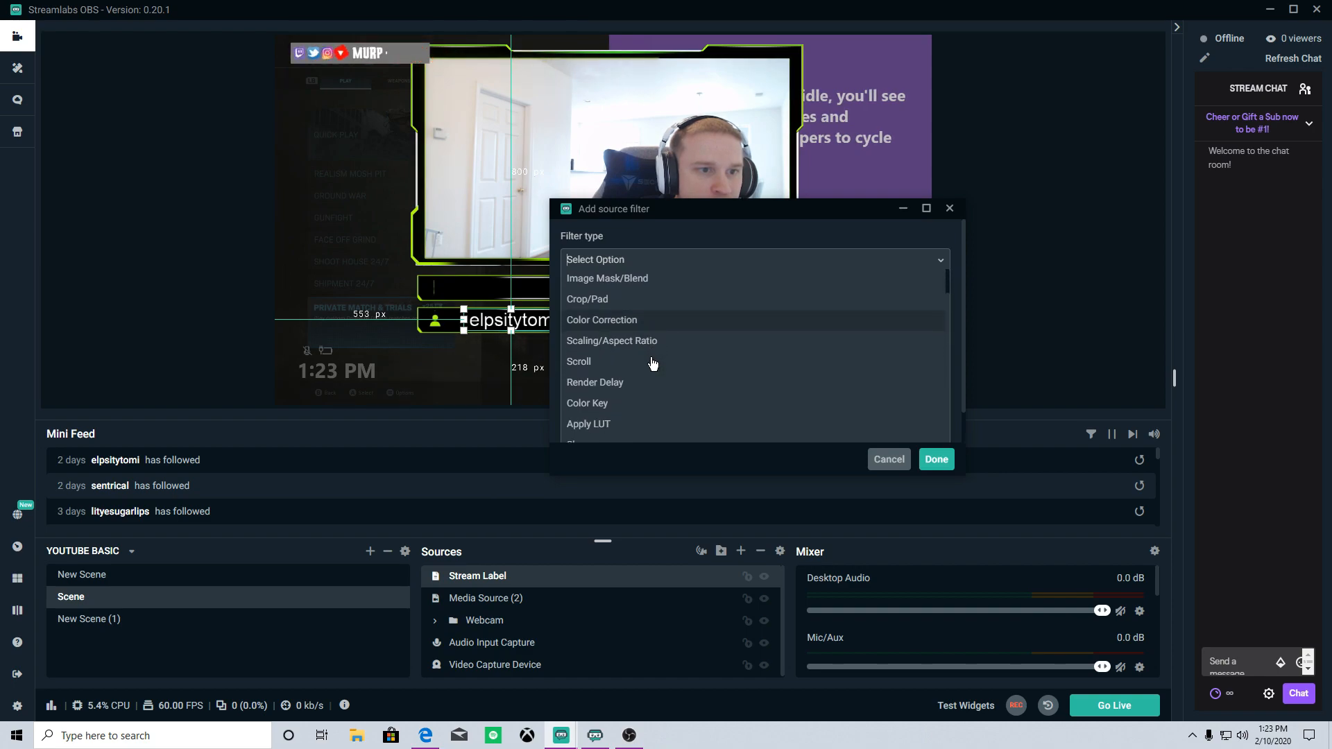
{"action": "left_click", "coordinate": [610, 362]}
{"action": "left_click", "coordinate": [929, 462]}
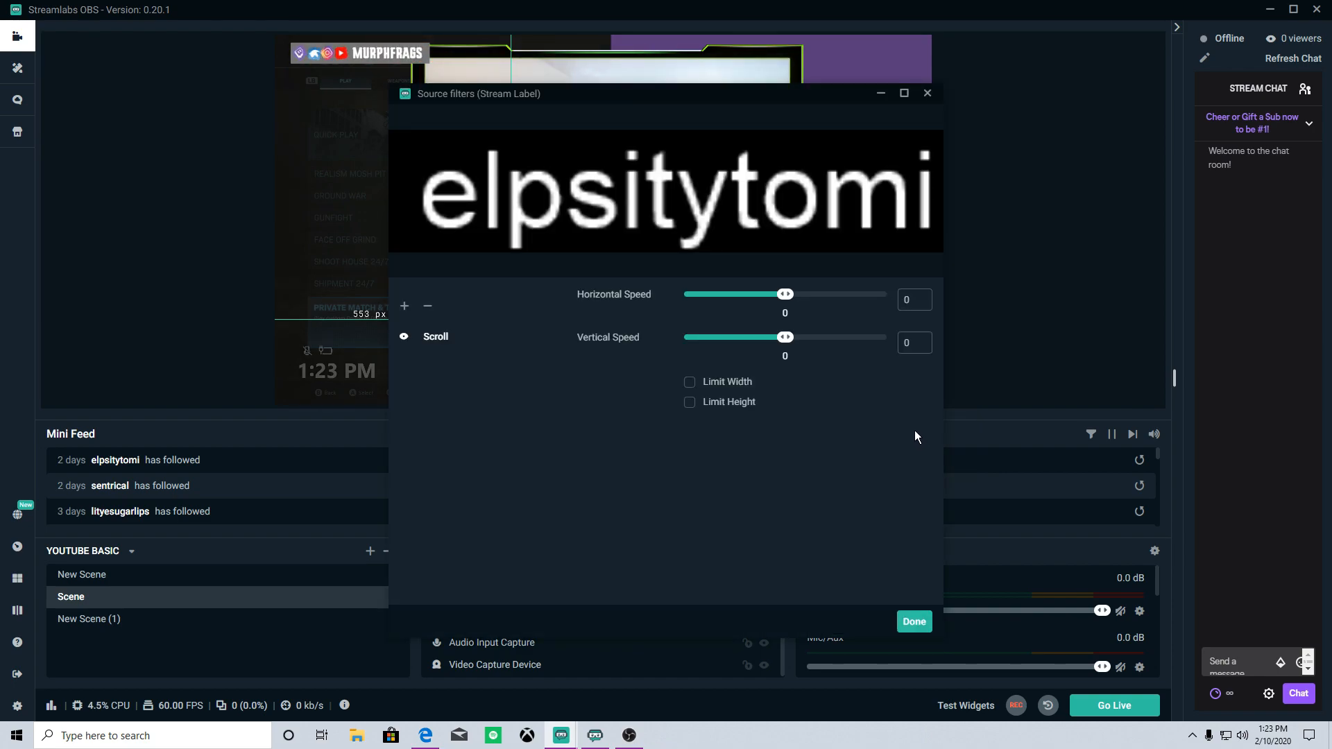
Set the Scroll filter's horizontal speed to 20 and finish the filter settings
{"action": "left_click_drag", "start_coordinate": [798, 299], "coordinate": [788, 300]}
{"action": "double_click", "coordinate": [920, 303]}
{"action": "type", "text": "20"}
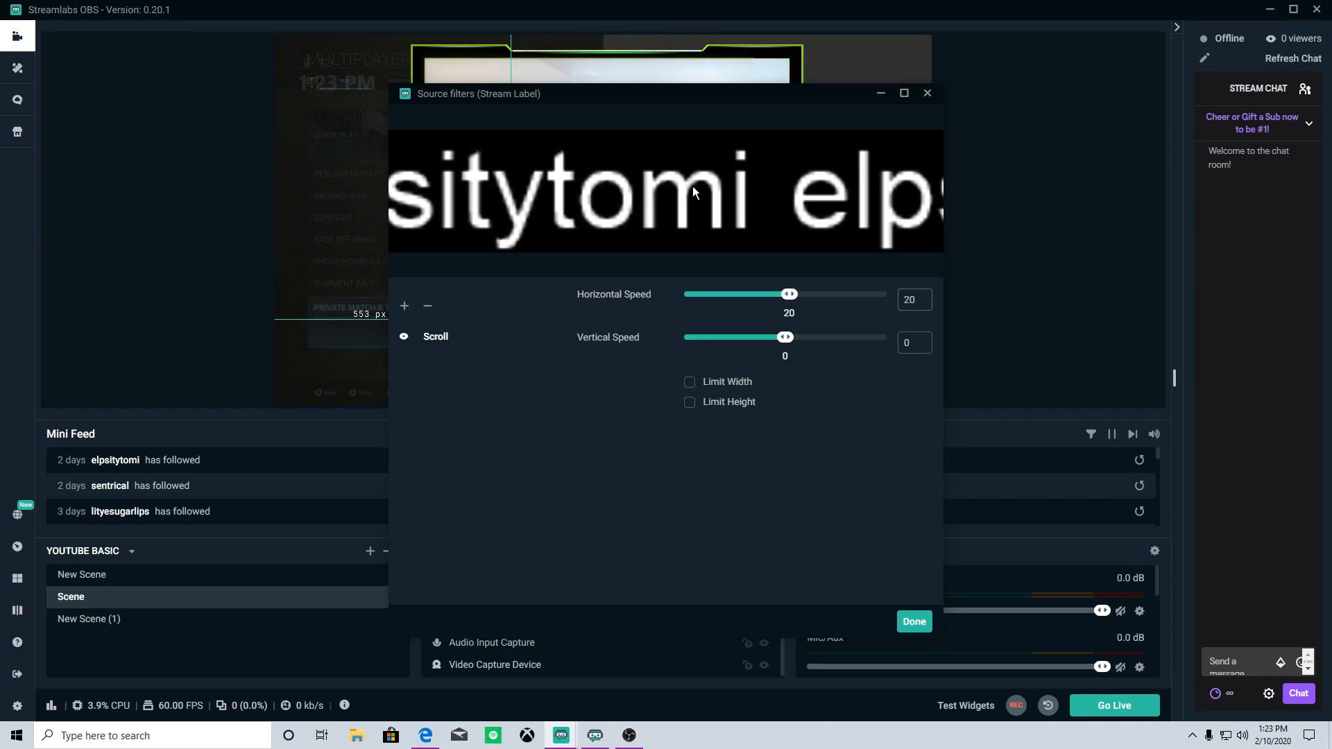
{"action": "left_click_drag", "start_coordinate": [669, 95], "coordinate": [906, 103]}
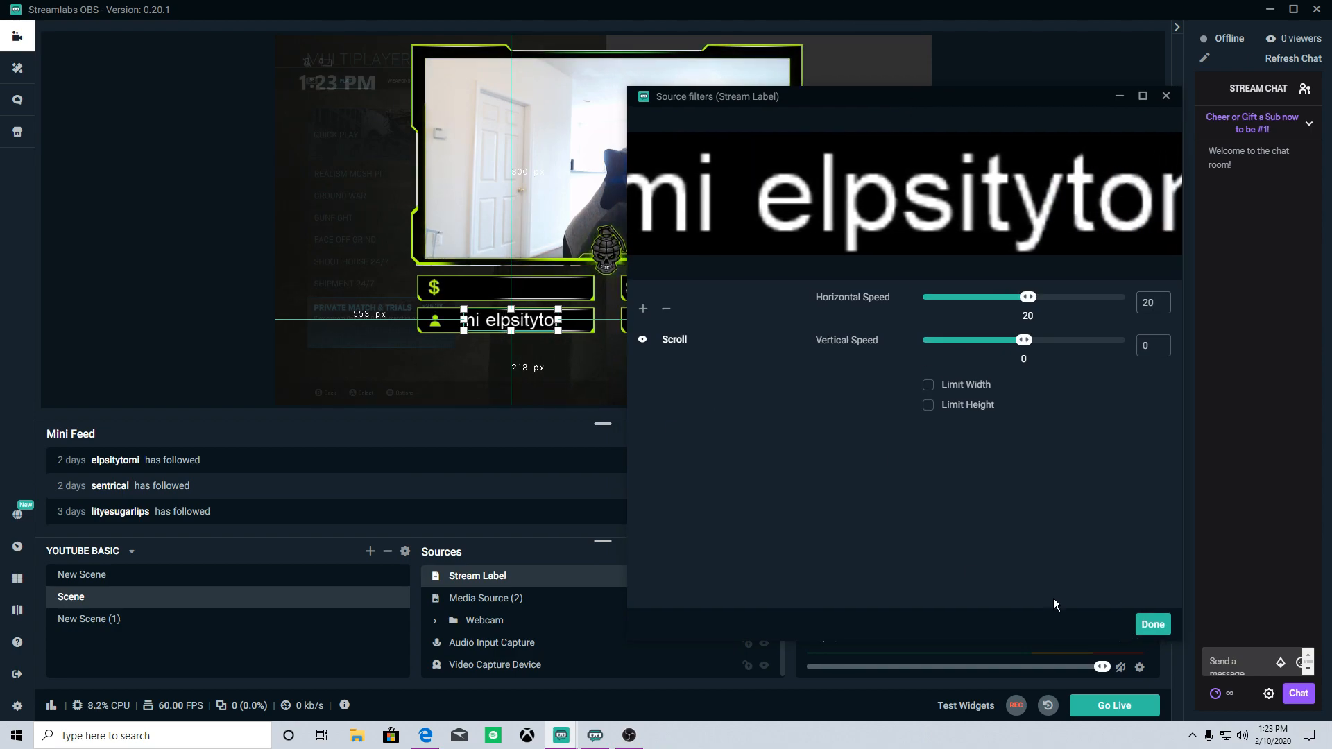
{"action": "left_click", "coordinate": [1150, 625]}
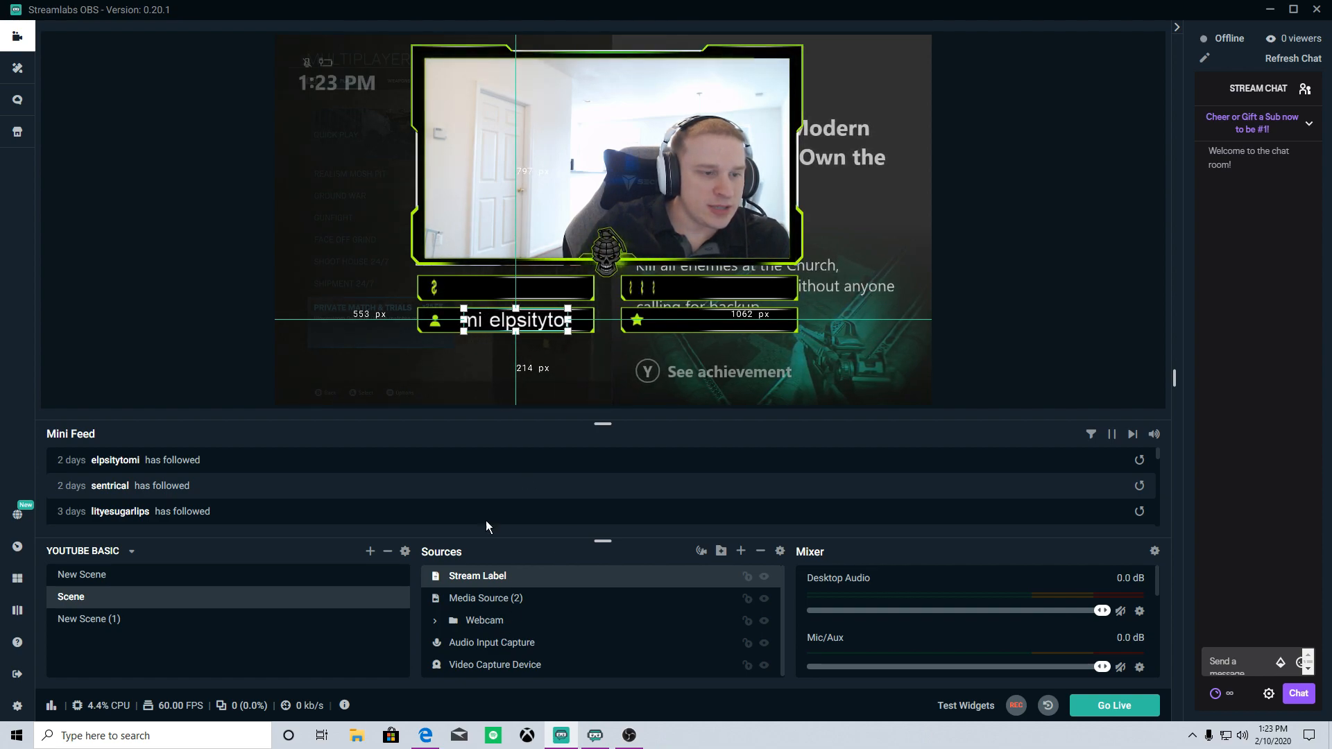
Pad the follower label's template with spaces before {name}, and shift the label to about 533 px from the canvas left in its bar
{"action": "double_click", "coordinate": [511, 574]}
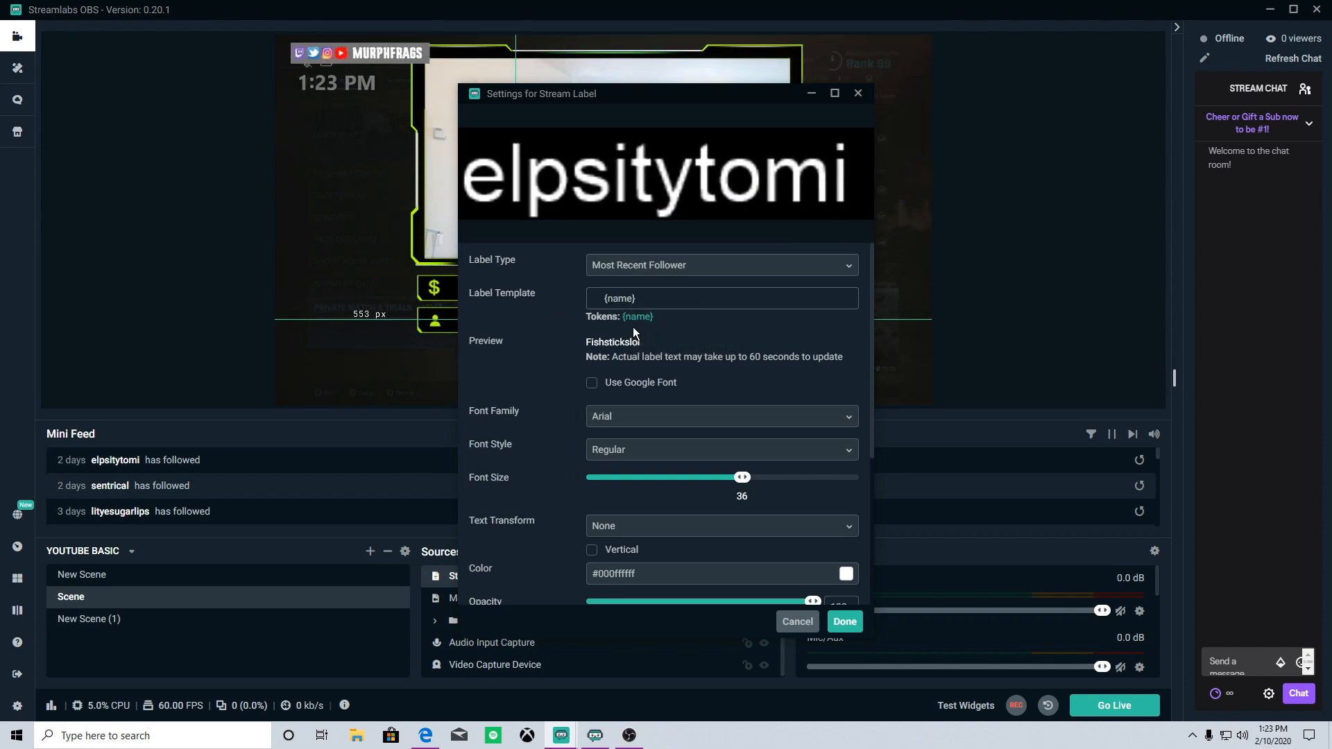
{"action": "left_click", "coordinate": [852, 622]}
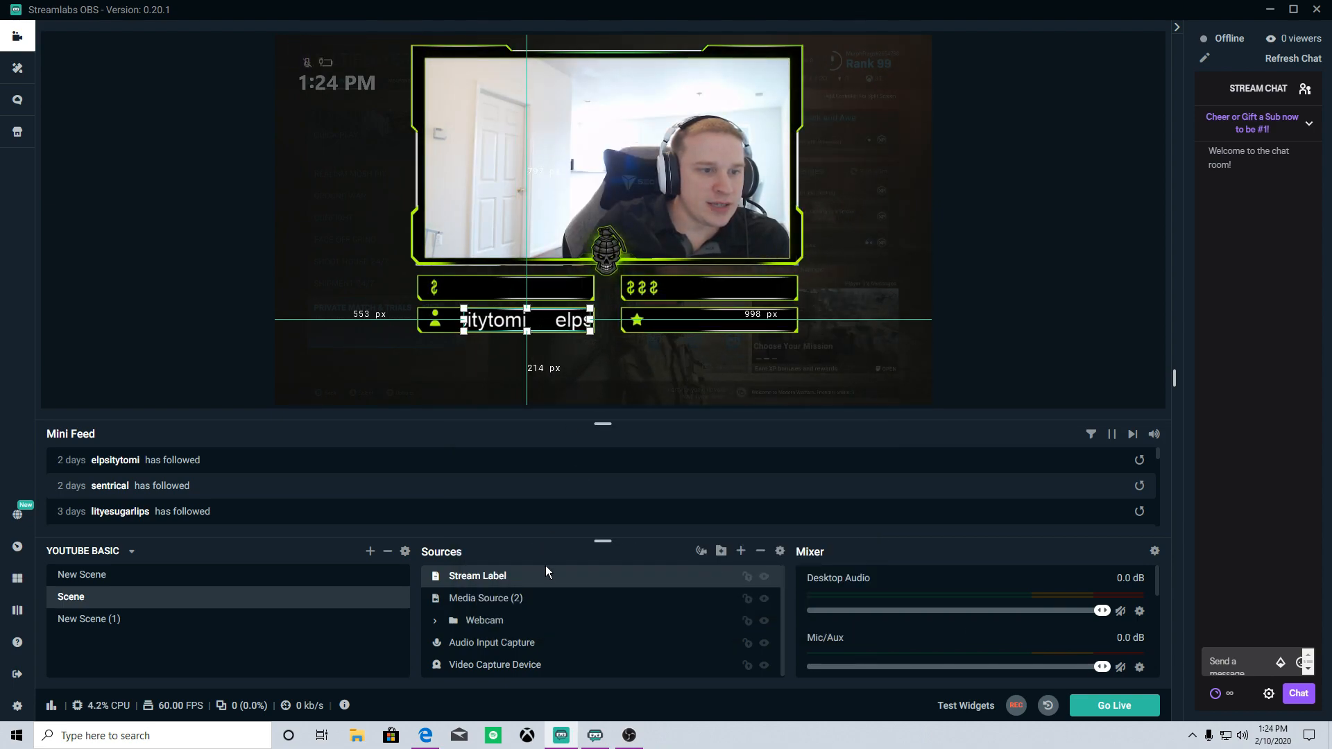
{"action": "left_click_drag", "start_coordinate": [532, 325], "coordinate": [525, 324]}
{"action": "left_click", "coordinate": [1029, 332]}
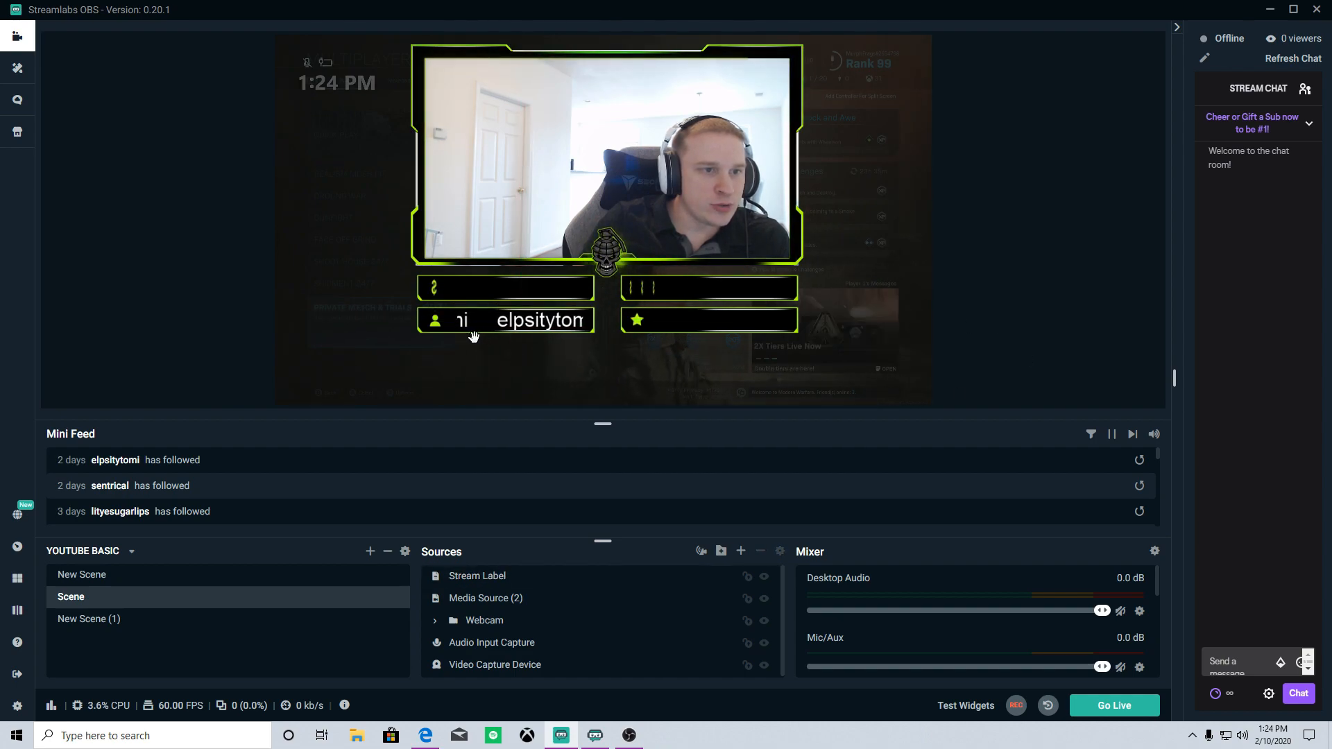
{"action": "left_click", "coordinate": [517, 318]}
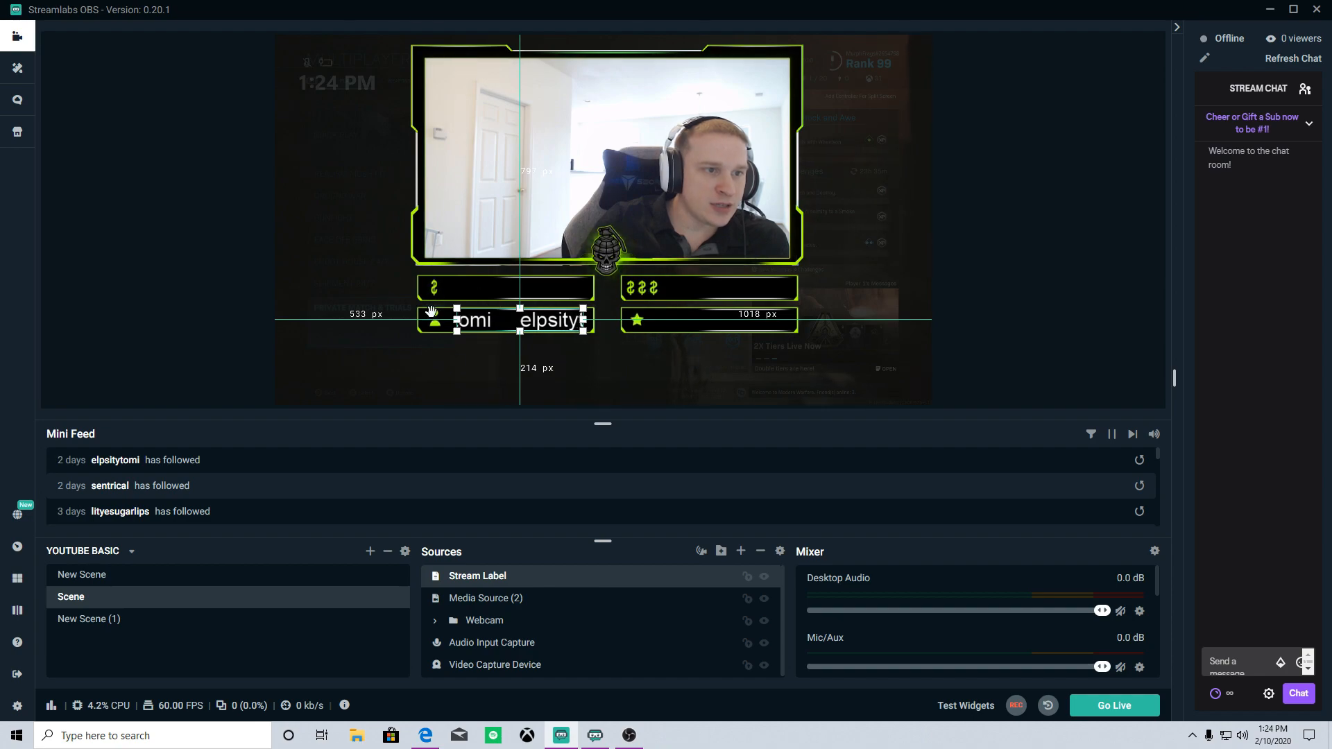
{"action": "left_click", "coordinate": [439, 236]}
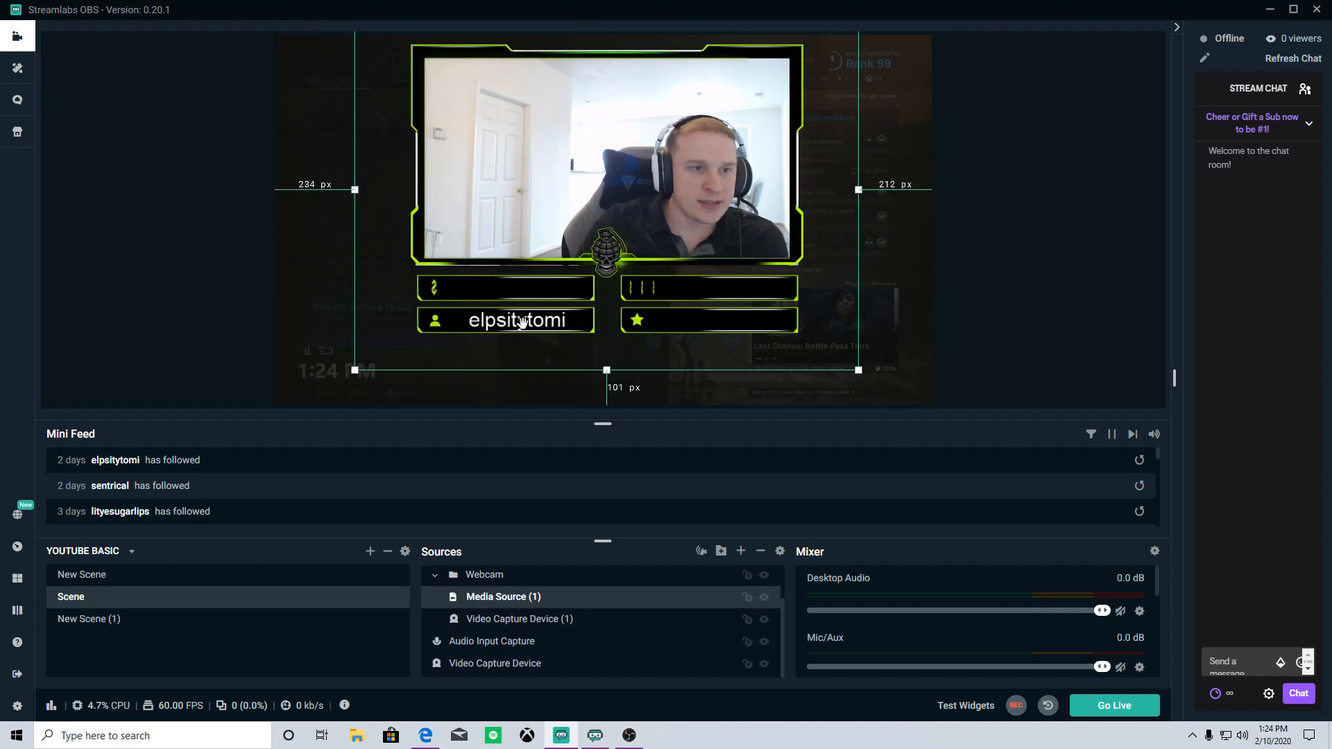
{"action": "left_click", "coordinate": [517, 665]}
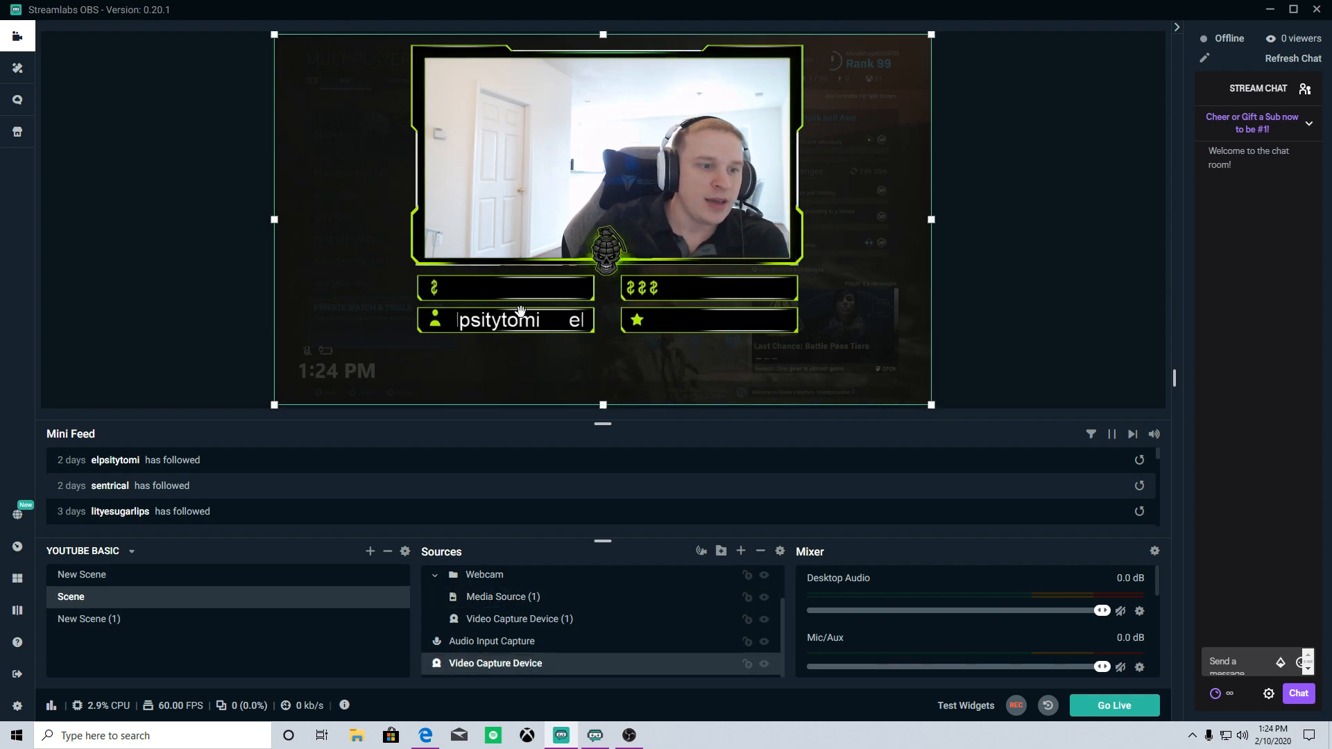
{"action": "scroll", "coordinate": [515, 633], "scroll_direction": "up", "scroll_amount": 2}
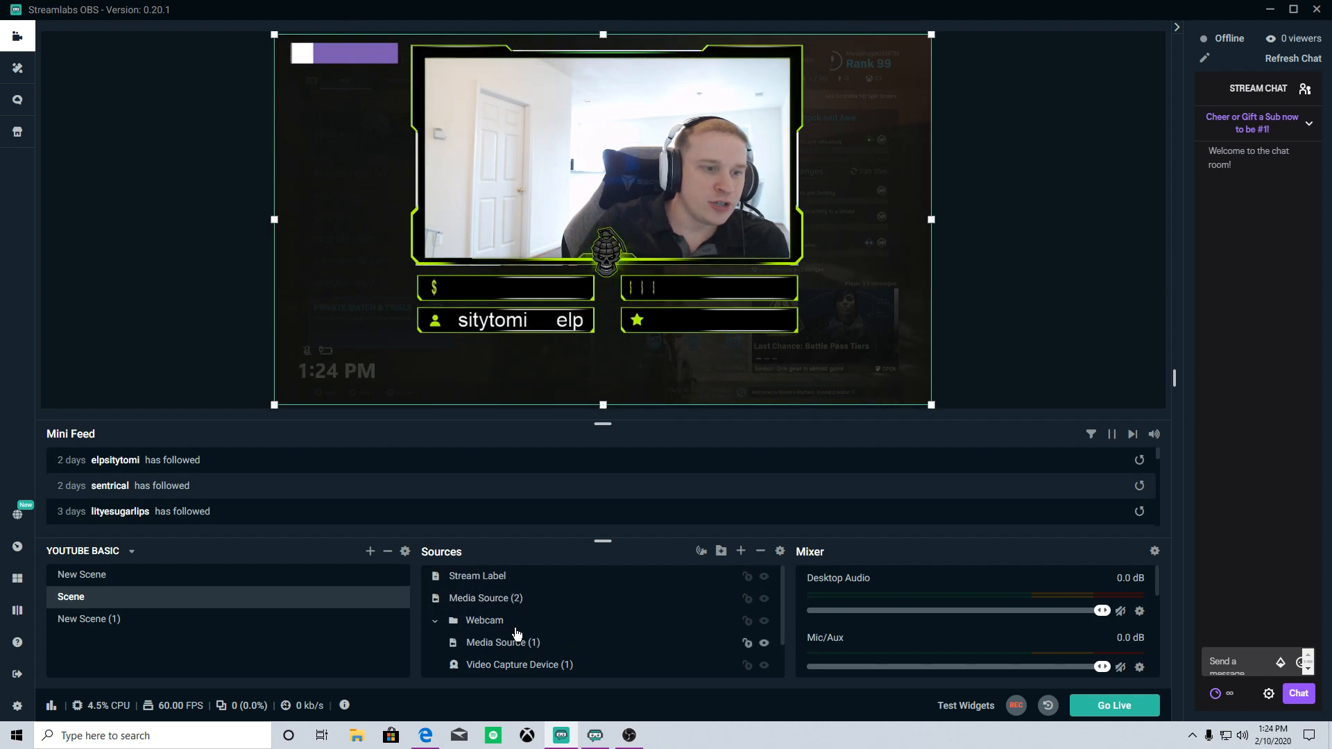
{"action": "double_click", "coordinate": [506, 575]}
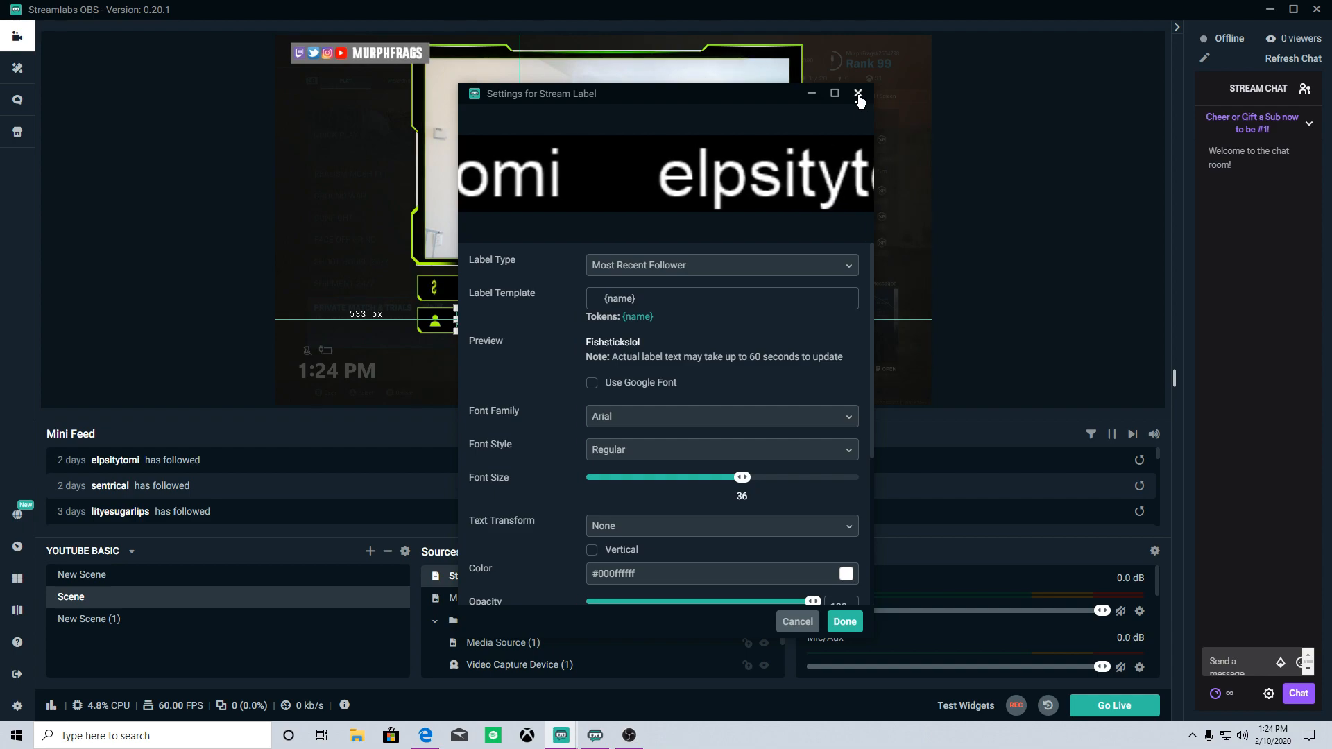
{"action": "left_click", "coordinate": [858, 93]}
Add another Stream Label to the scene as a new source instead of reusing the existing one
{"action": "left_click", "coordinate": [742, 552]}
{"action": "scroll", "coordinate": [931, 507], "scroll_direction": "down", "scroll_amount": 1}
{"action": "left_click", "coordinate": [931, 508]}
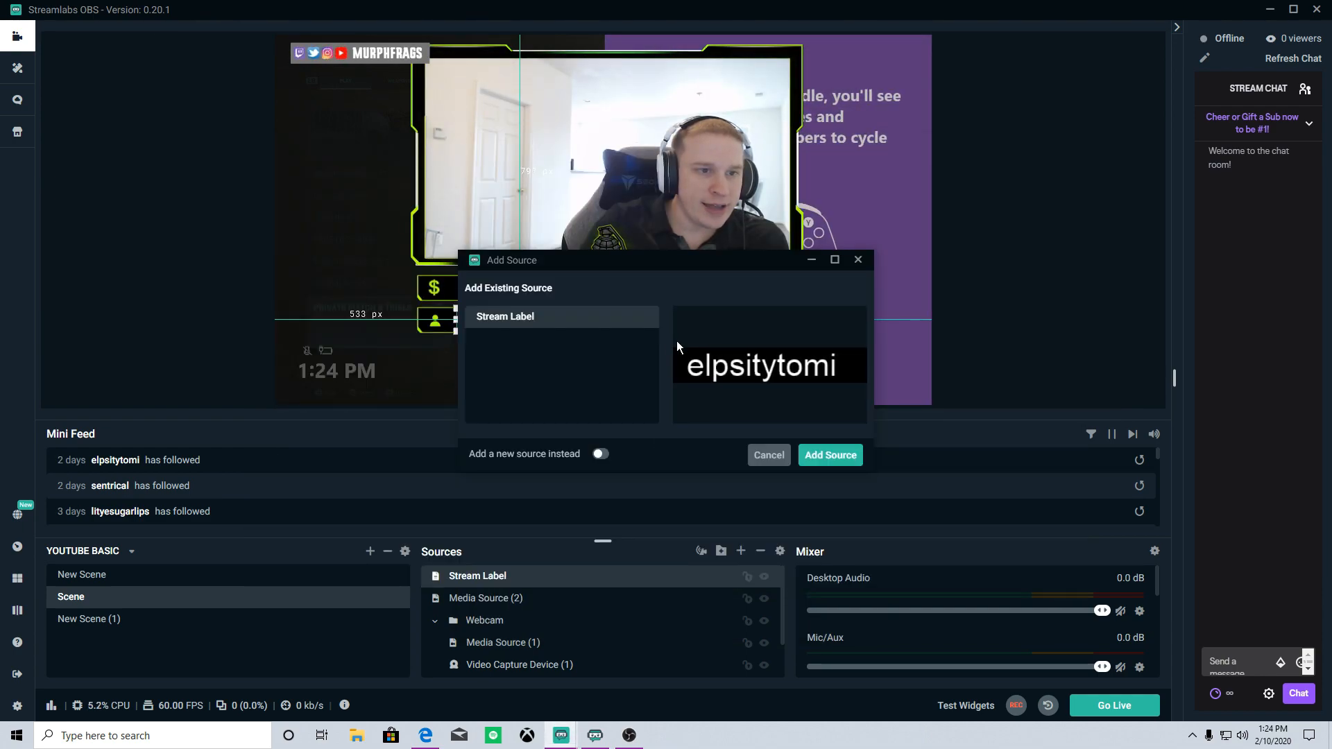
{"action": "left_click", "coordinate": [600, 453]}
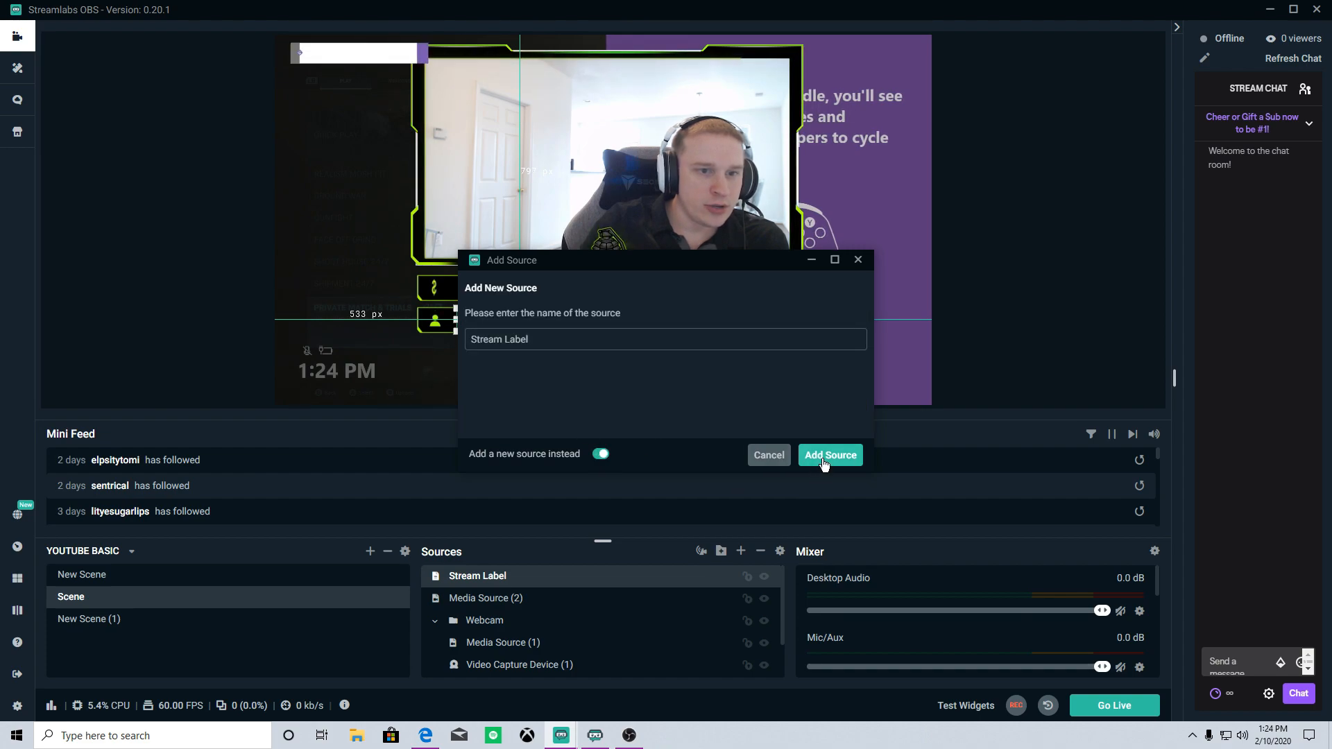
{"action": "left_click", "coordinate": [830, 455]}
Set the new label to All-Time Top Donations and fit it over the single-dollar bar, about 506 px from the canvas left and 320 px from its bottom
{"action": "left_click", "coordinate": [704, 265]}
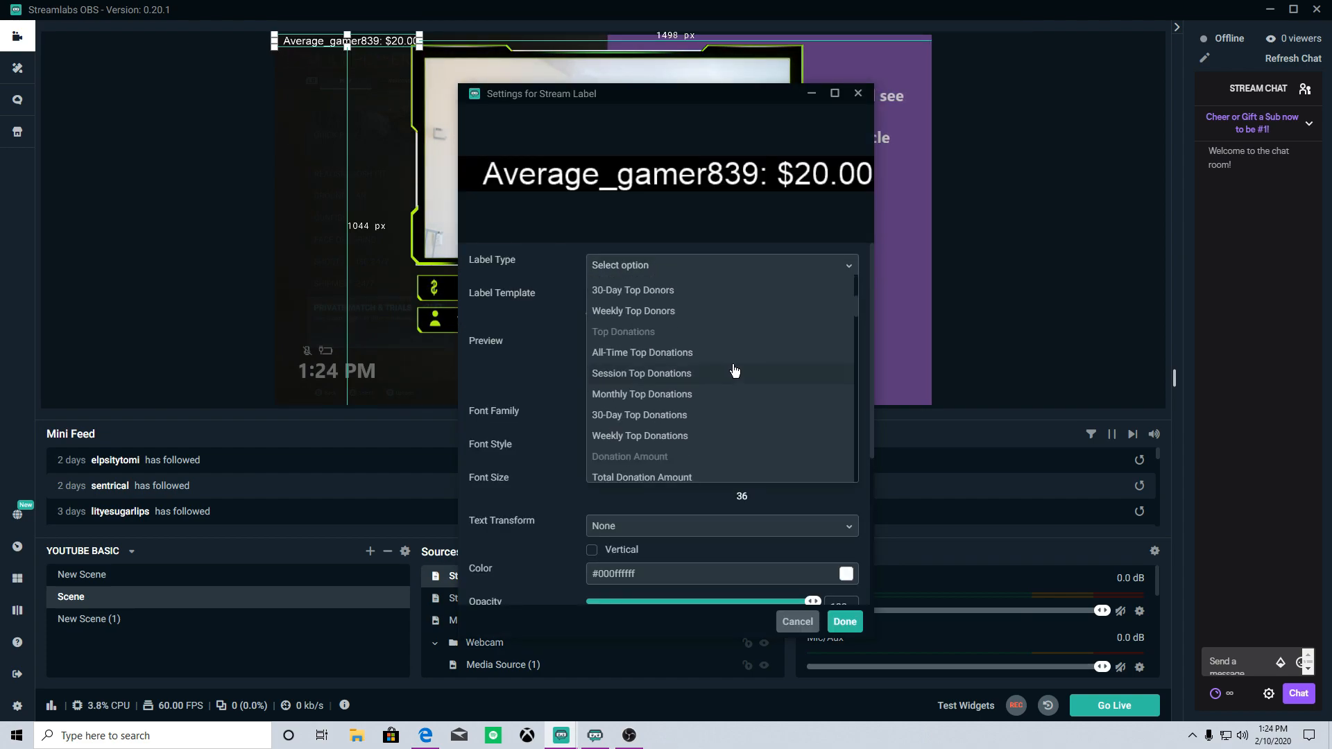
{"action": "scroll", "coordinate": [730, 403], "scroll_direction": "down", "scroll_amount": 1}
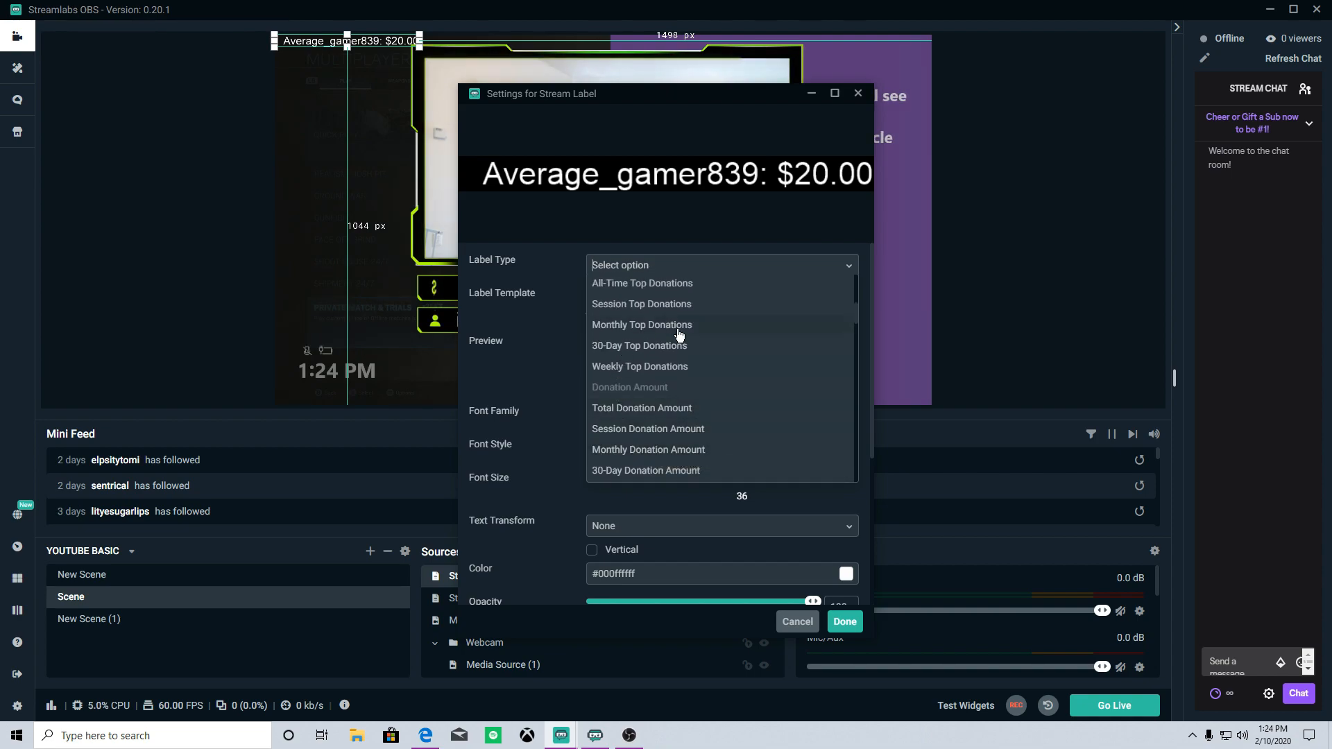
{"action": "left_click", "coordinate": [671, 285]}
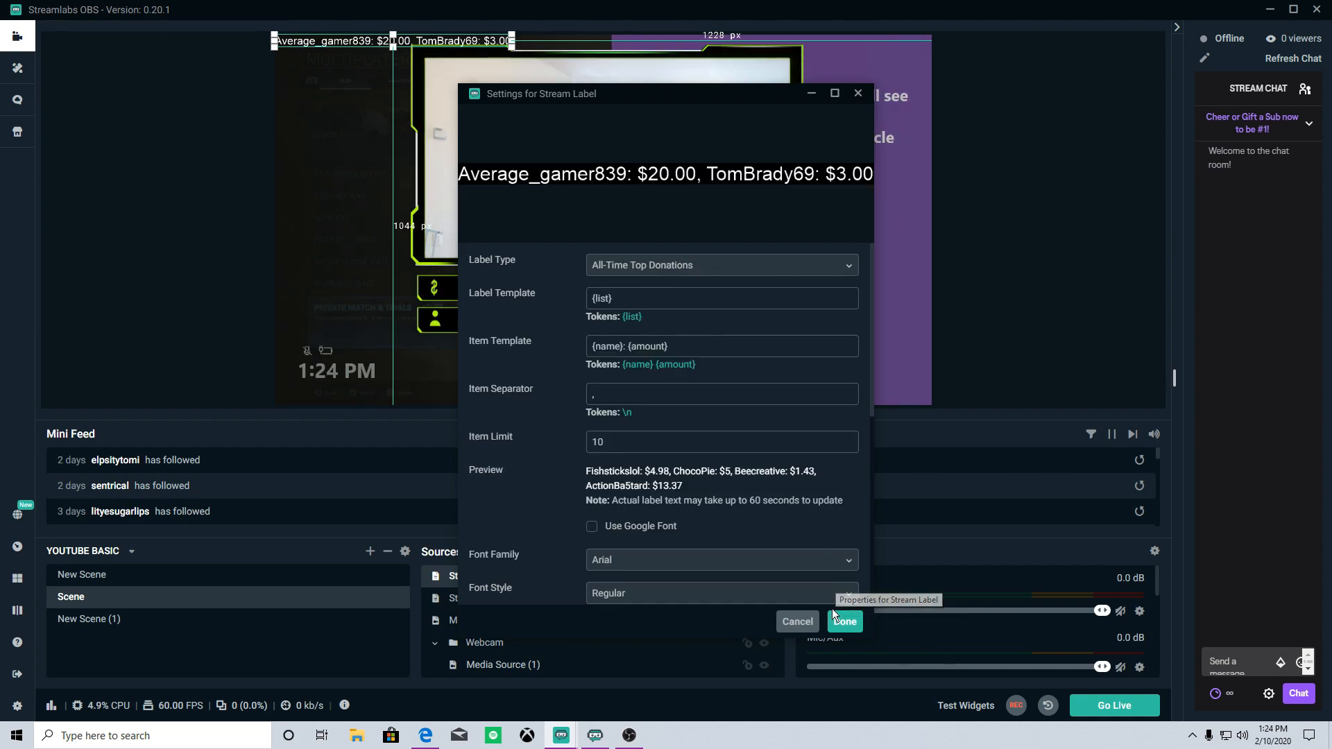
{"action": "left_click", "coordinate": [843, 622]}
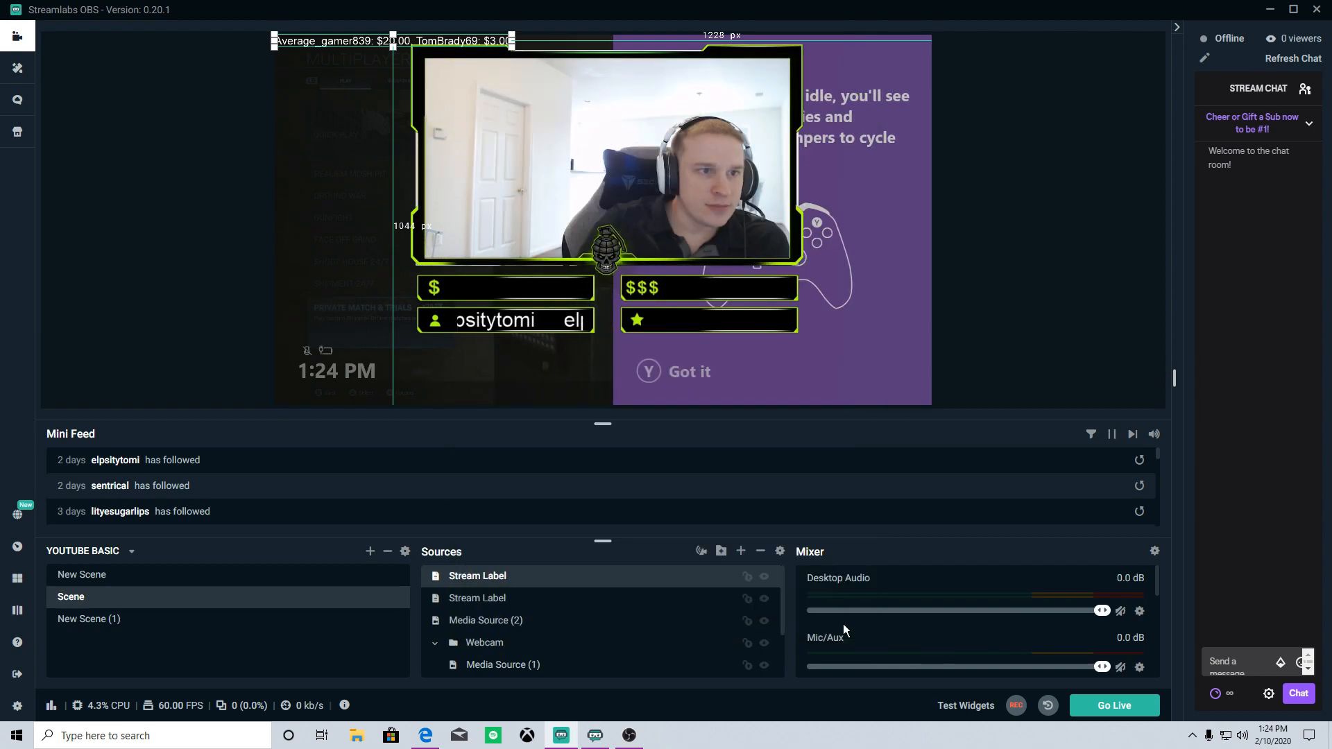
{"action": "left_click_drag", "start_coordinate": [336, 41], "coordinate": [509, 292]}
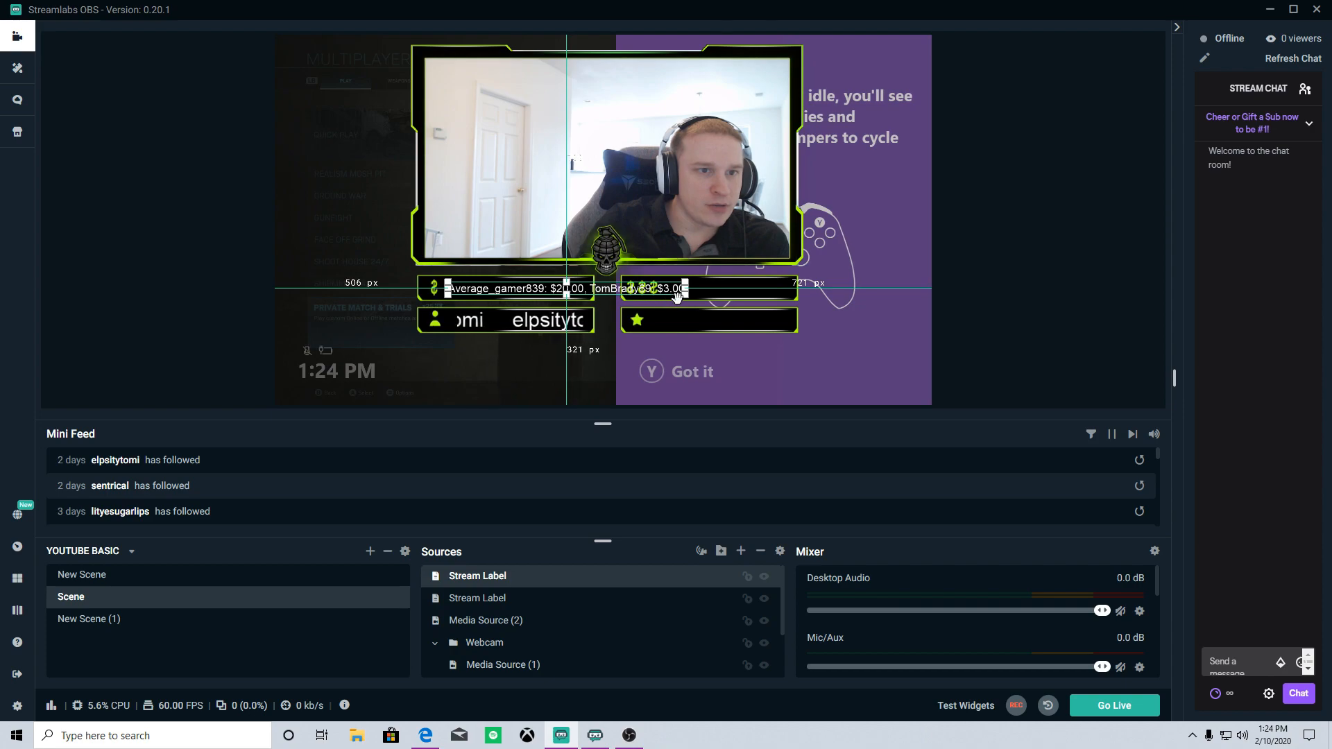
{"action": "left_click_drag", "start_coordinate": [689, 288], "coordinate": [699, 282]}
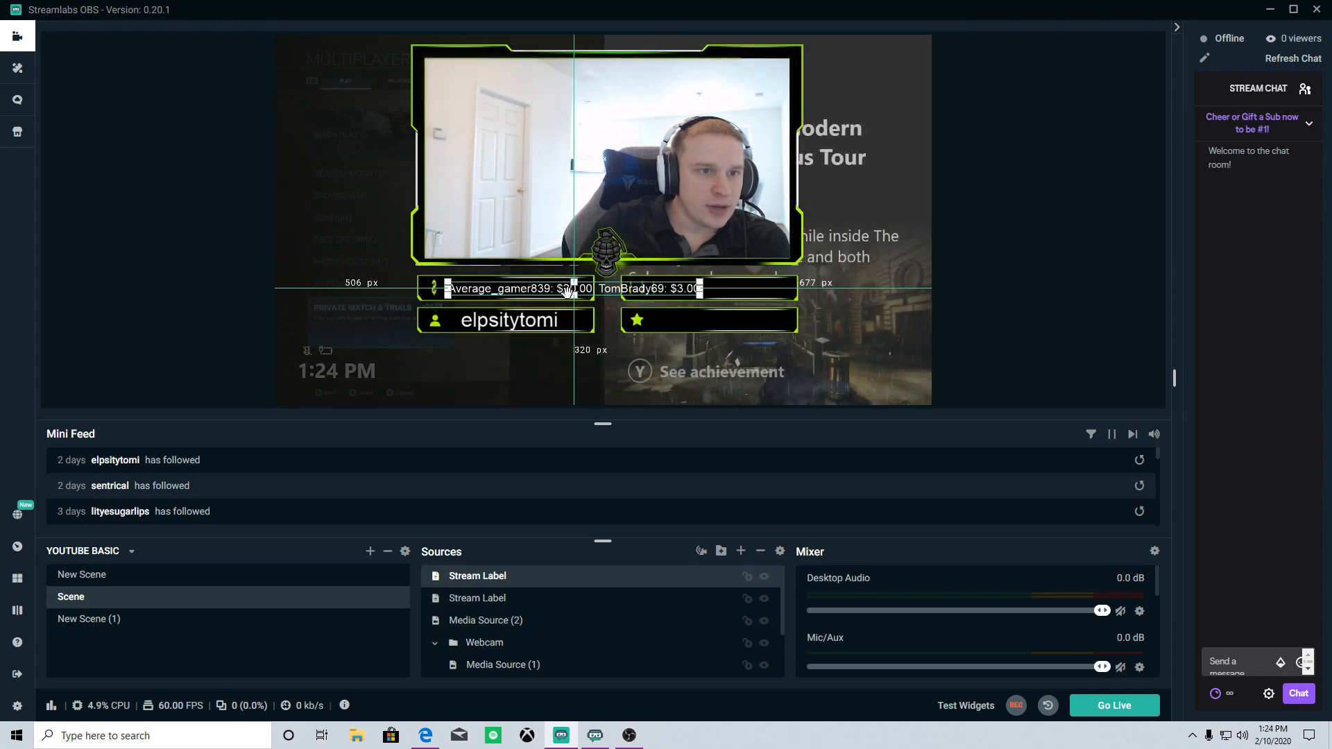
Add a Scroll filter to the top donations label with a horizontal speed of 20
{"action": "right_click", "coordinate": [655, 576]}
{"action": "left_click", "coordinate": [723, 405]}
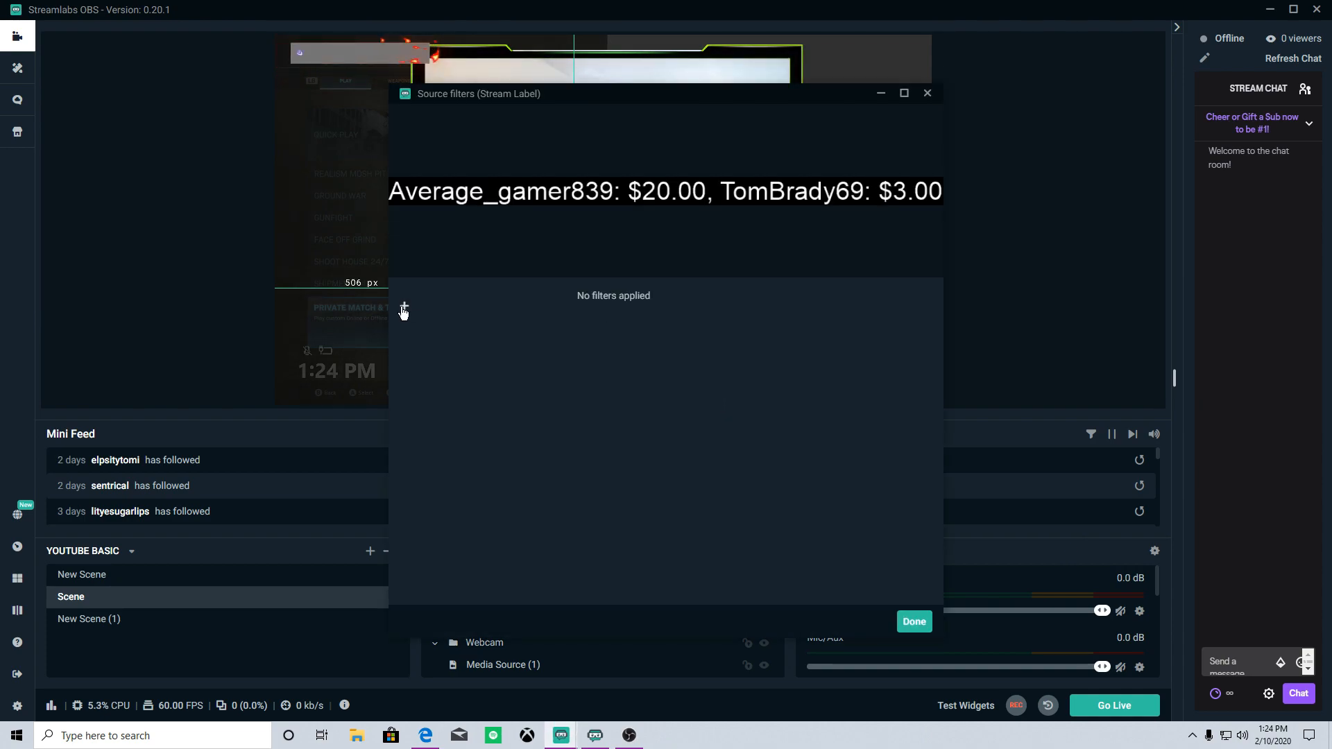
{"action": "left_click", "coordinate": [401, 305]}
{"action": "left_click", "coordinate": [573, 284]}
{"action": "left_click", "coordinate": [557, 412]}
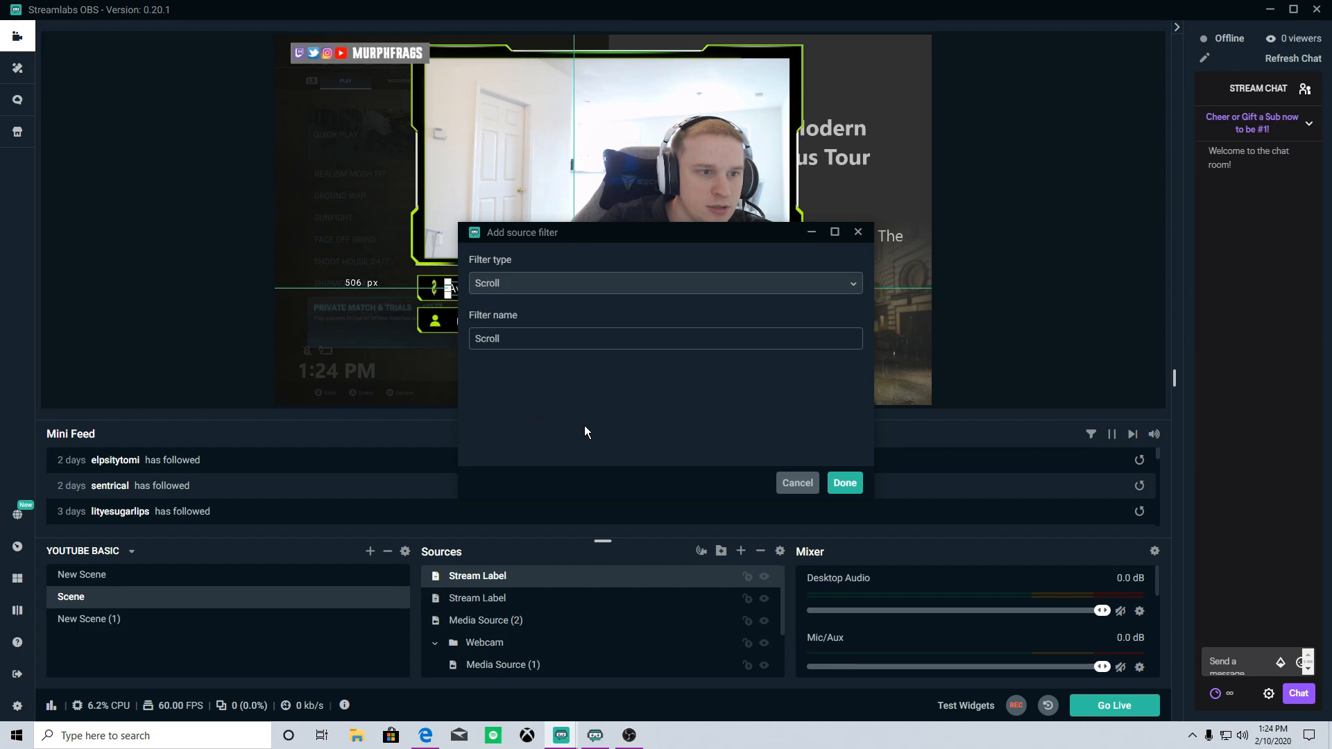
{"action": "left_click", "coordinate": [839, 484]}
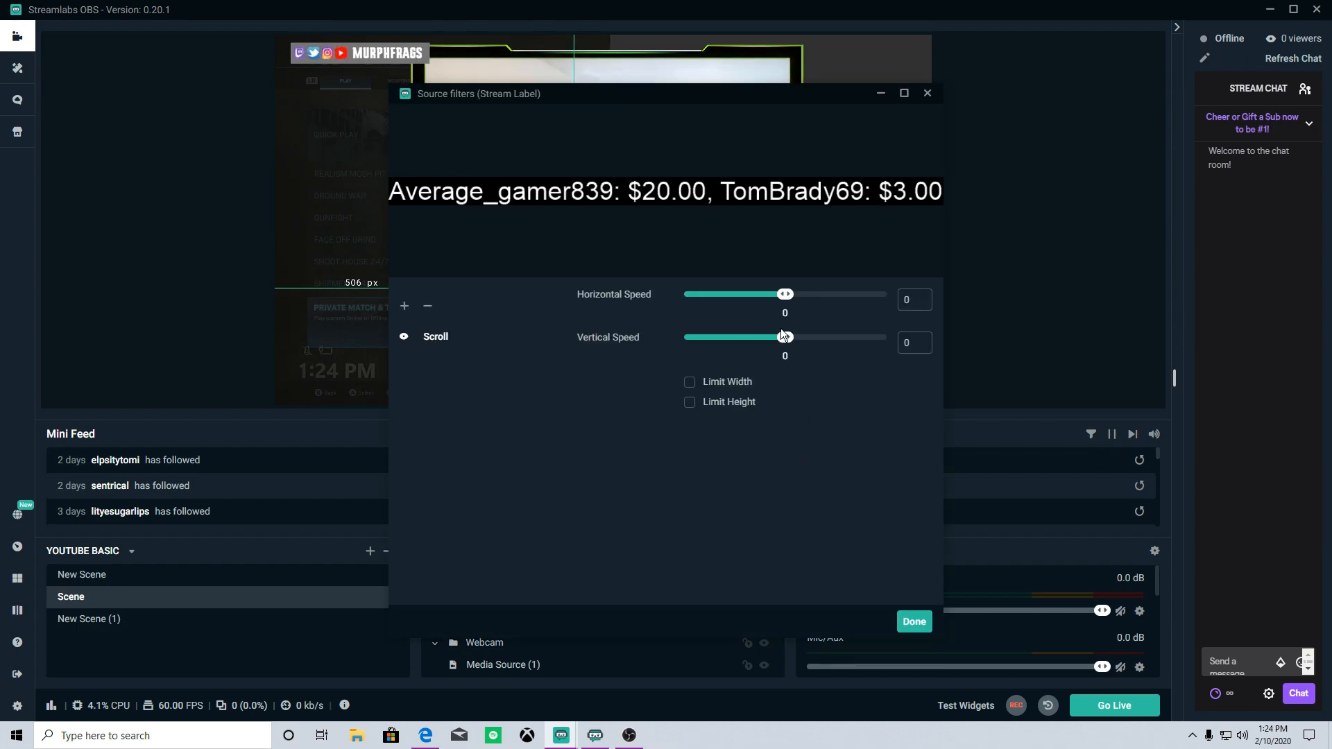
{"action": "type", "text": "20"}
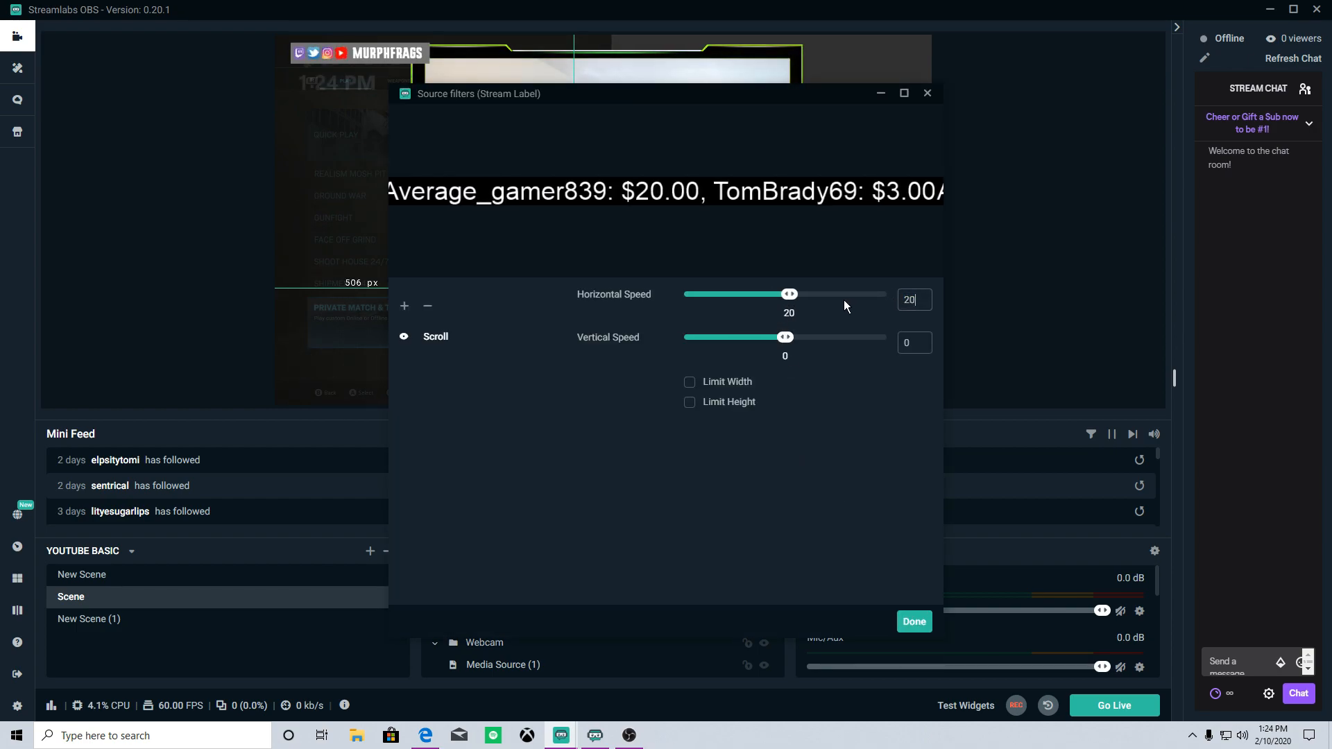
Try limiting the donations label's scroll width to 100, and switch the limit off
{"action": "left_click", "coordinate": [690, 382]}
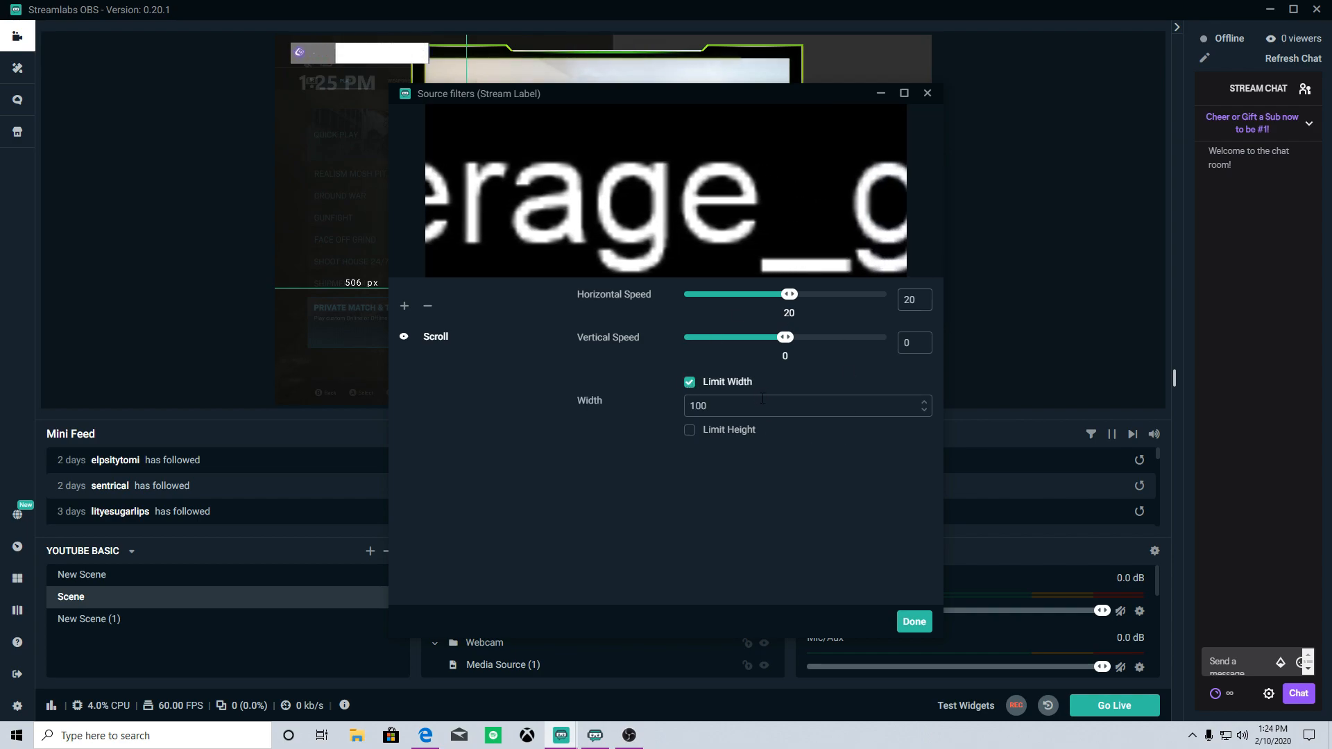
{"action": "left_click_drag", "start_coordinate": [721, 94], "coordinate": [1065, 117]}
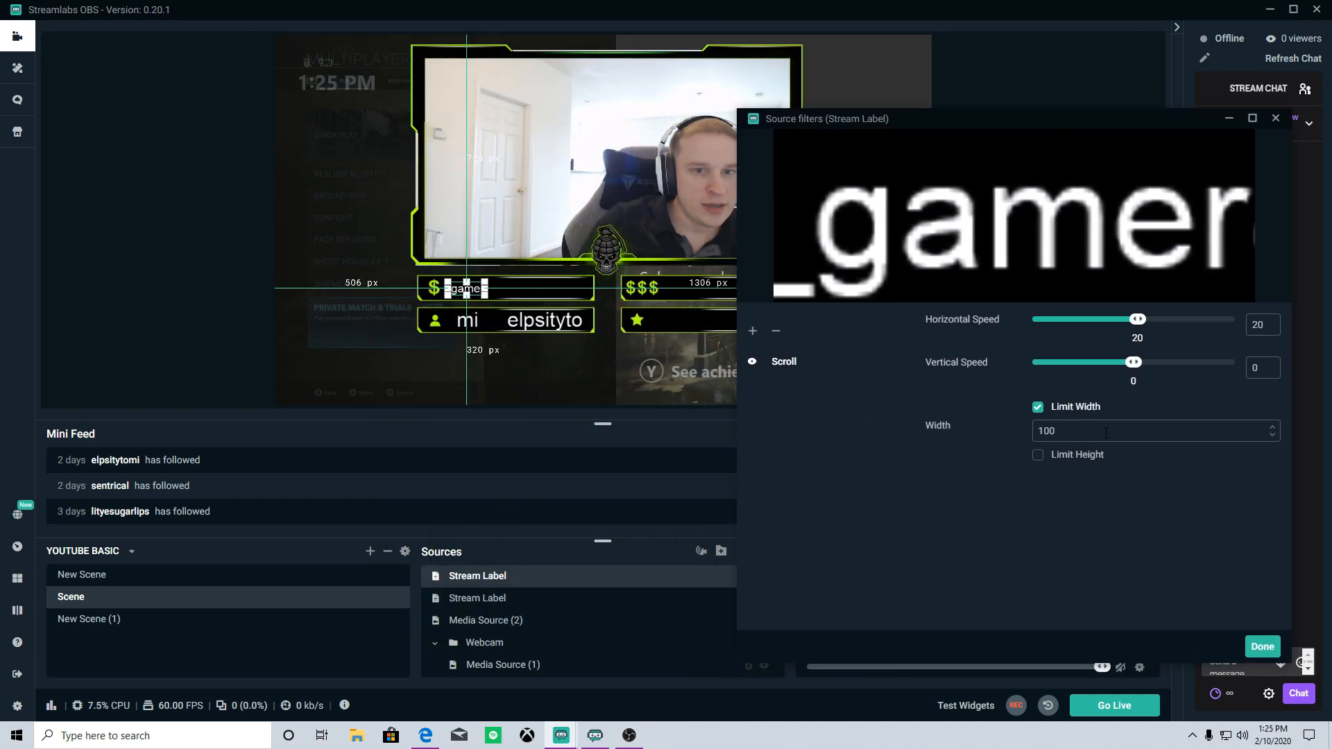
{"action": "left_click", "coordinate": [1038, 408]}
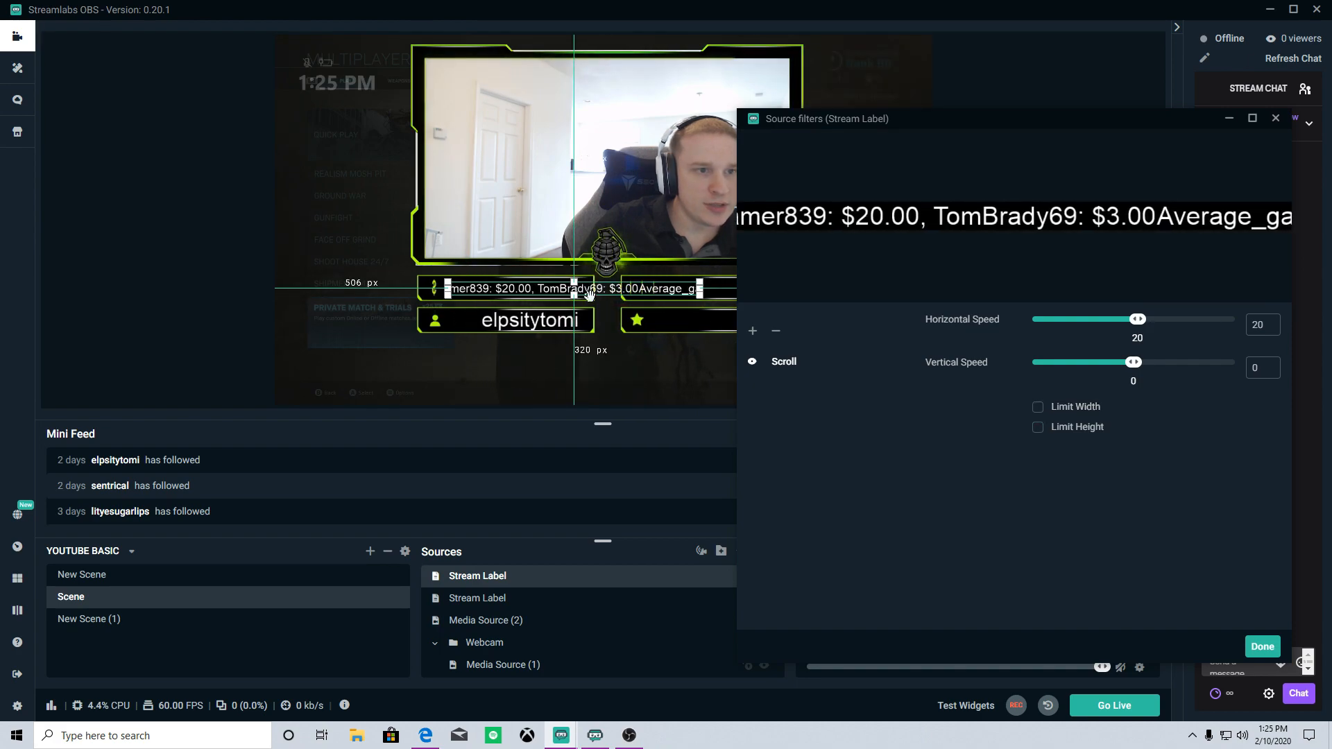
Limit the donations label's scroll width, trying 500 and 400 before settling on 350, and finish the filter settings
{"action": "left_click", "coordinate": [1037, 408]}
{"action": "type", "text": "500"}
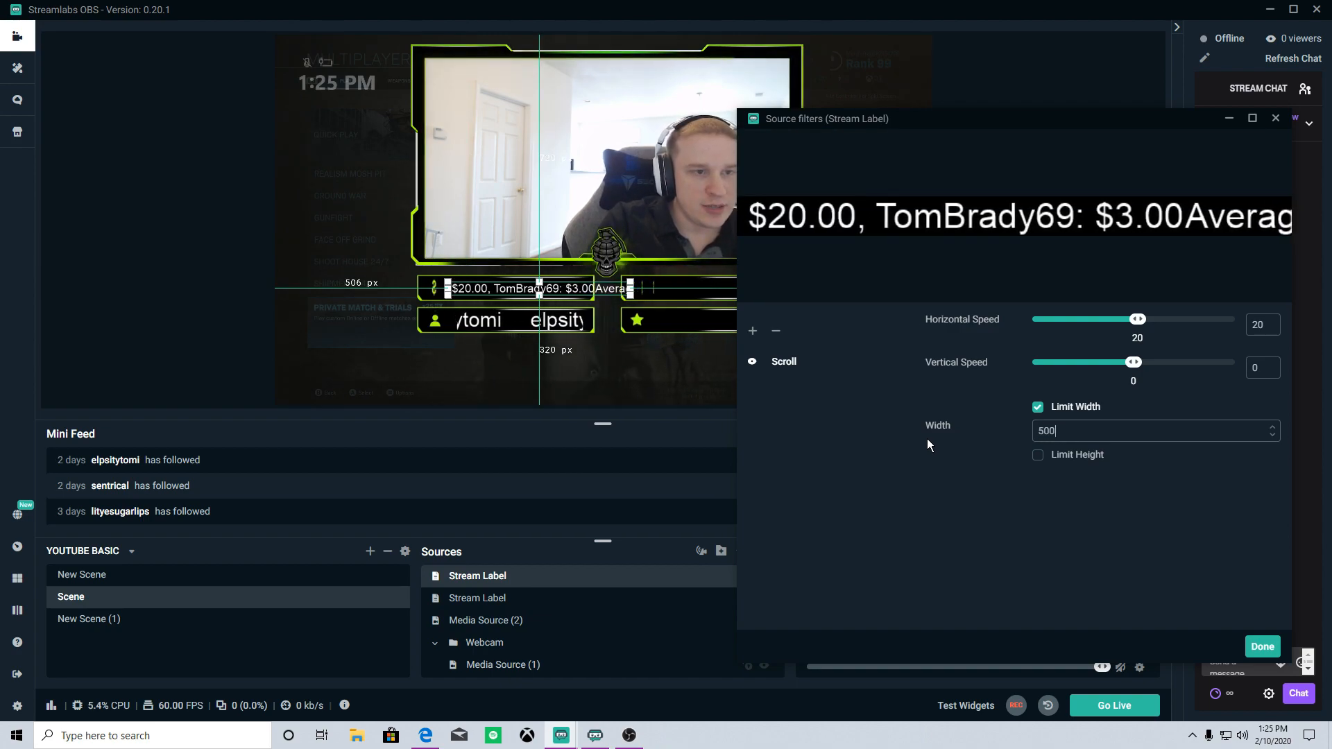
{"action": "key", "text": "BackSpace"}
{"action": "key", "text": "BackSpace"}
{"action": "key", "text": "BackSpace"}
{"action": "type", "text": "400"}
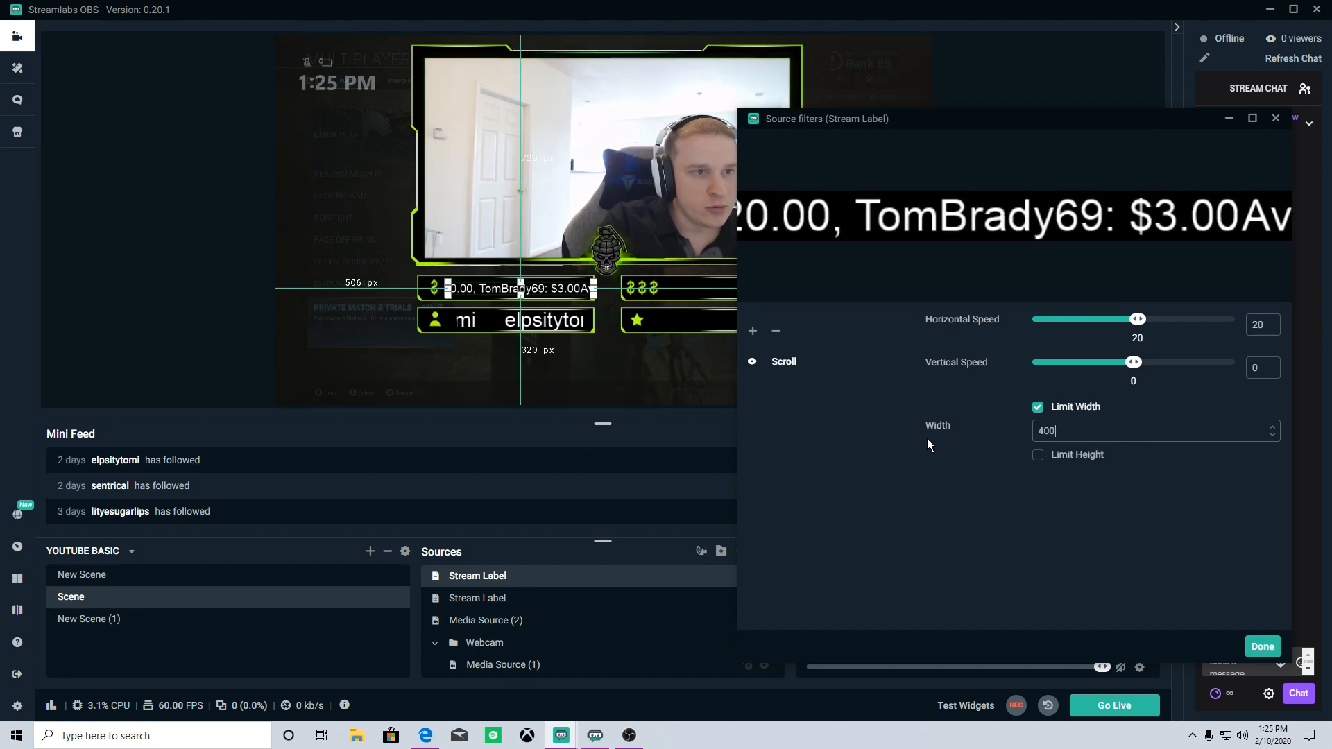
{"action": "key", "text": "BackSpace"}
{"action": "key", "text": "BackSpace"}
{"action": "key", "text": "BackSpace"}
{"action": "type", "text": "350"}
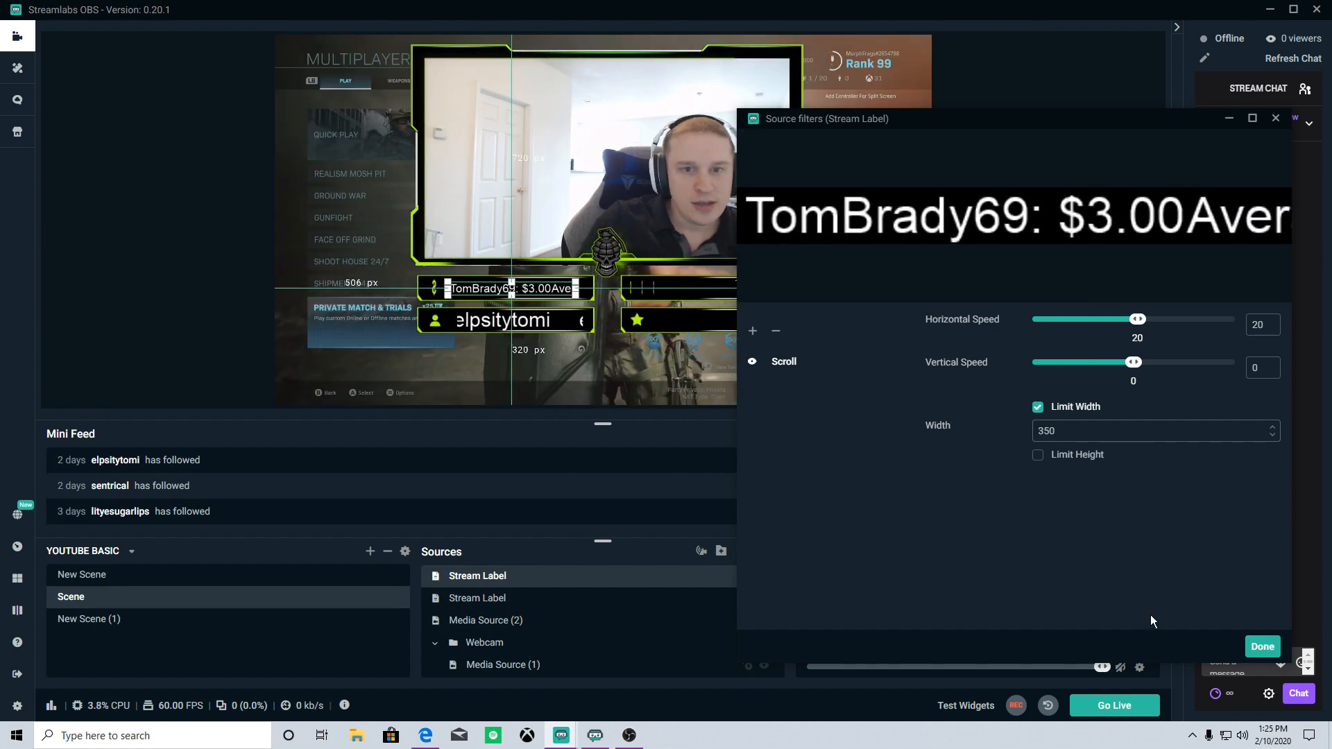
{"action": "left_click", "coordinate": [1261, 646]}
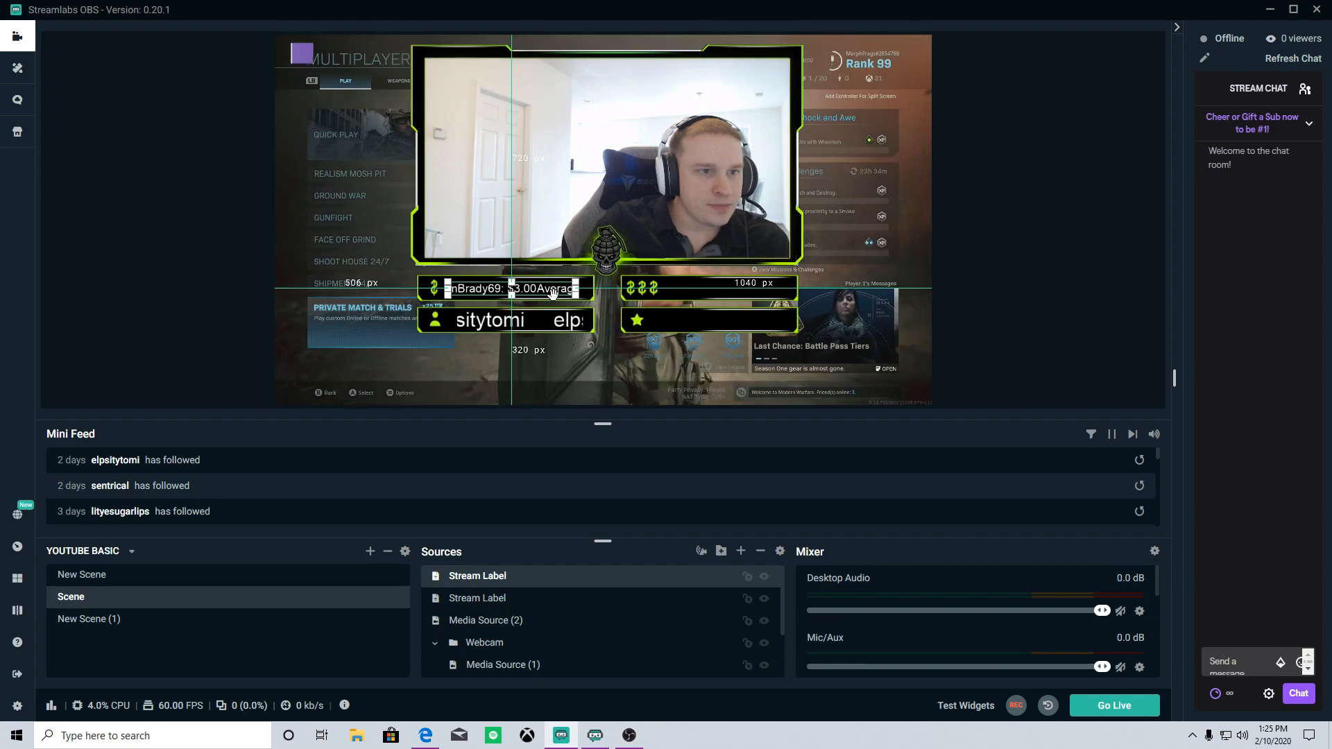
Try the donations label in the triple-dollar bar and return it to the single-dollar bar, about 504 px from the canvas left and 318 px from its bottom
{"action": "key", "text": "Delete"}
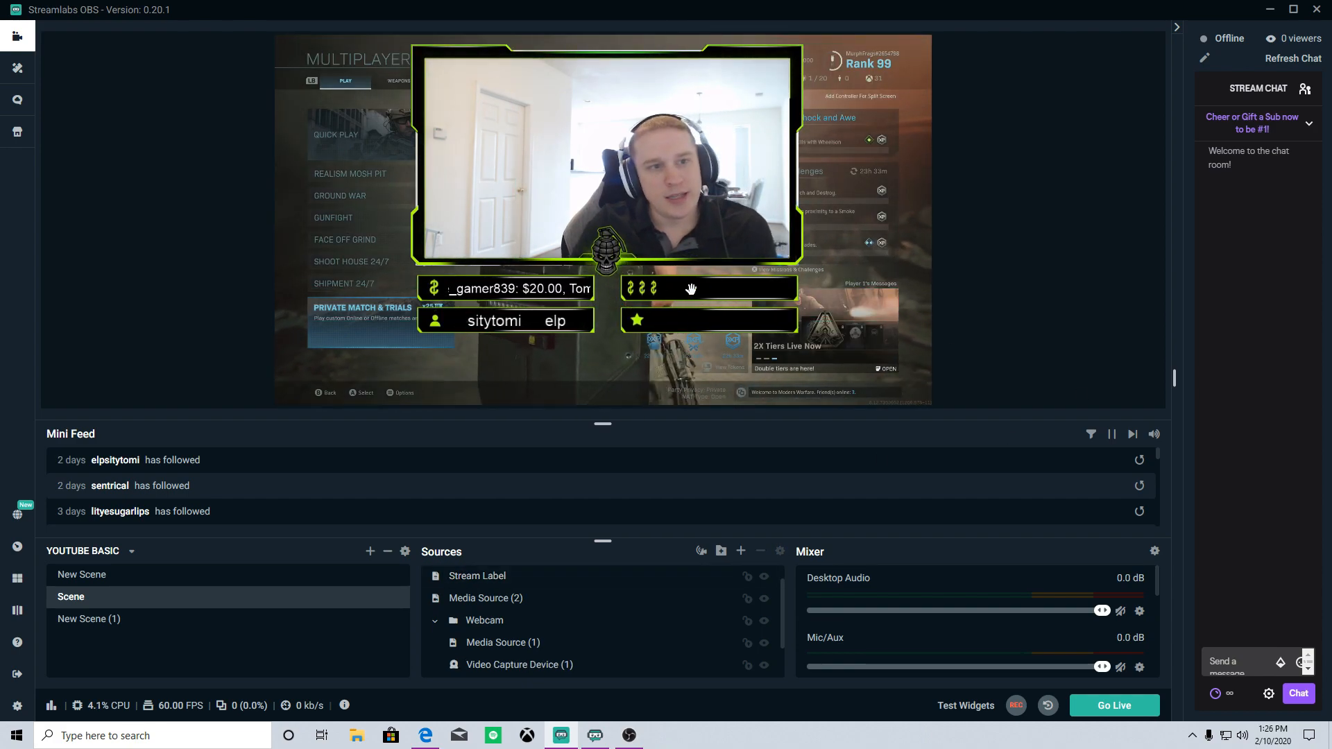
{"action": "key", "text": "ctrl+v"}
{"action": "left_click_drag", "start_coordinate": [504, 290], "coordinate": [718, 291]}
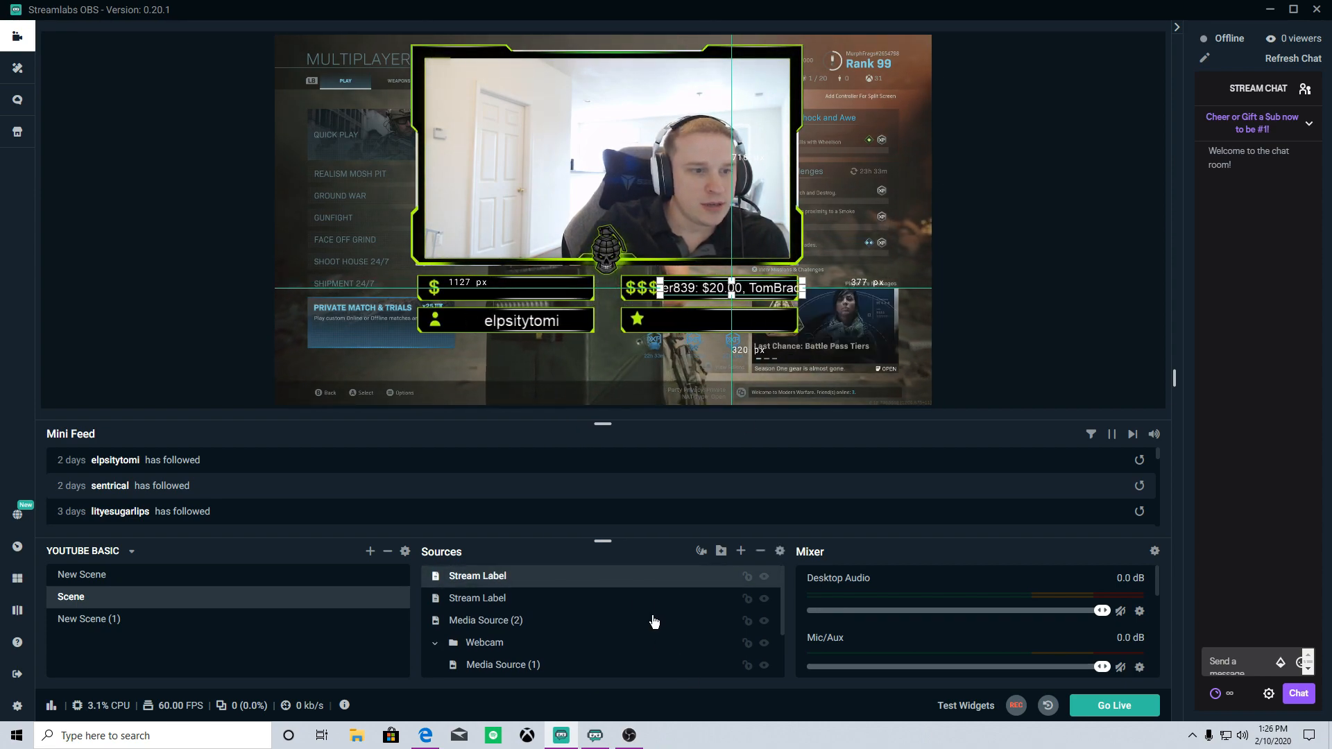
{"action": "left_click_drag", "start_coordinate": [750, 291], "coordinate": [543, 292]}
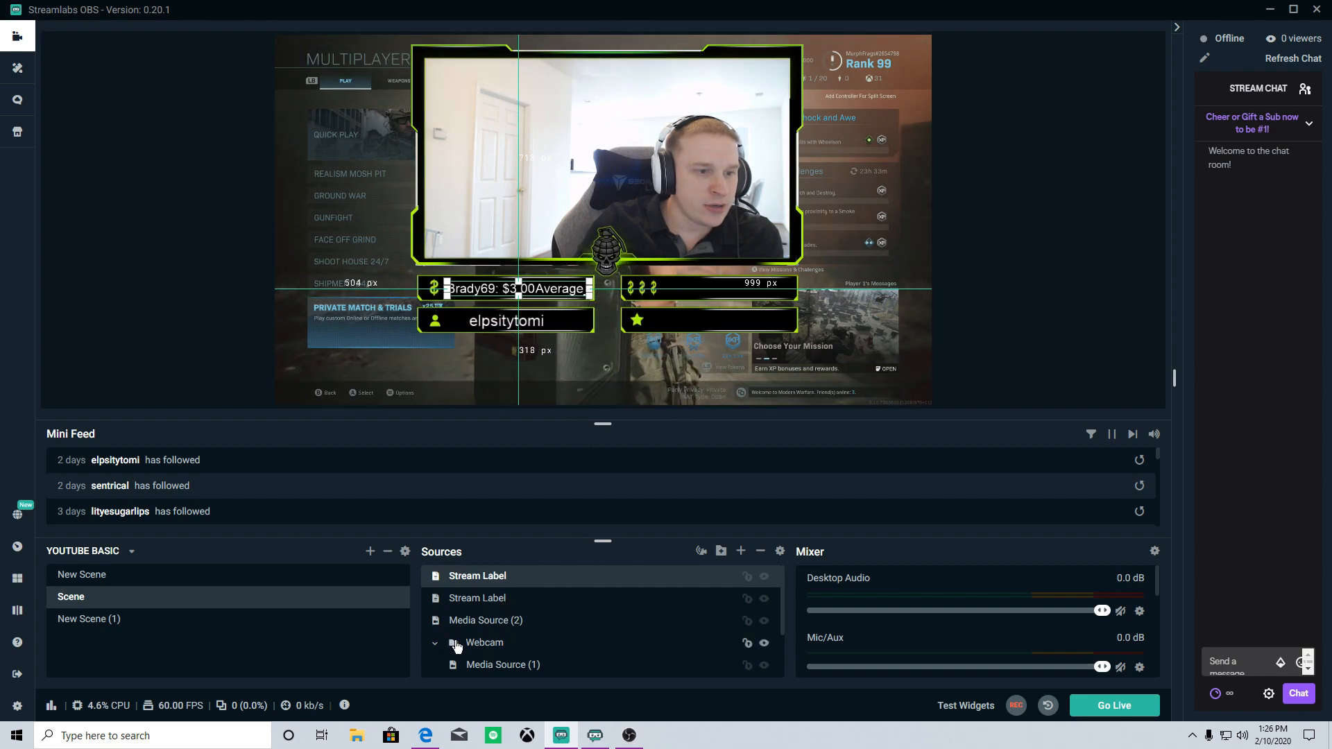
Move both stream label sources into the Webcam folder, above its media source
{"action": "scroll", "coordinate": [496, 604], "scroll_direction": "down", "scroll_amount": 3}
{"action": "scroll", "coordinate": [523, 615], "scroll_direction": "up", "scroll_amount": 3}
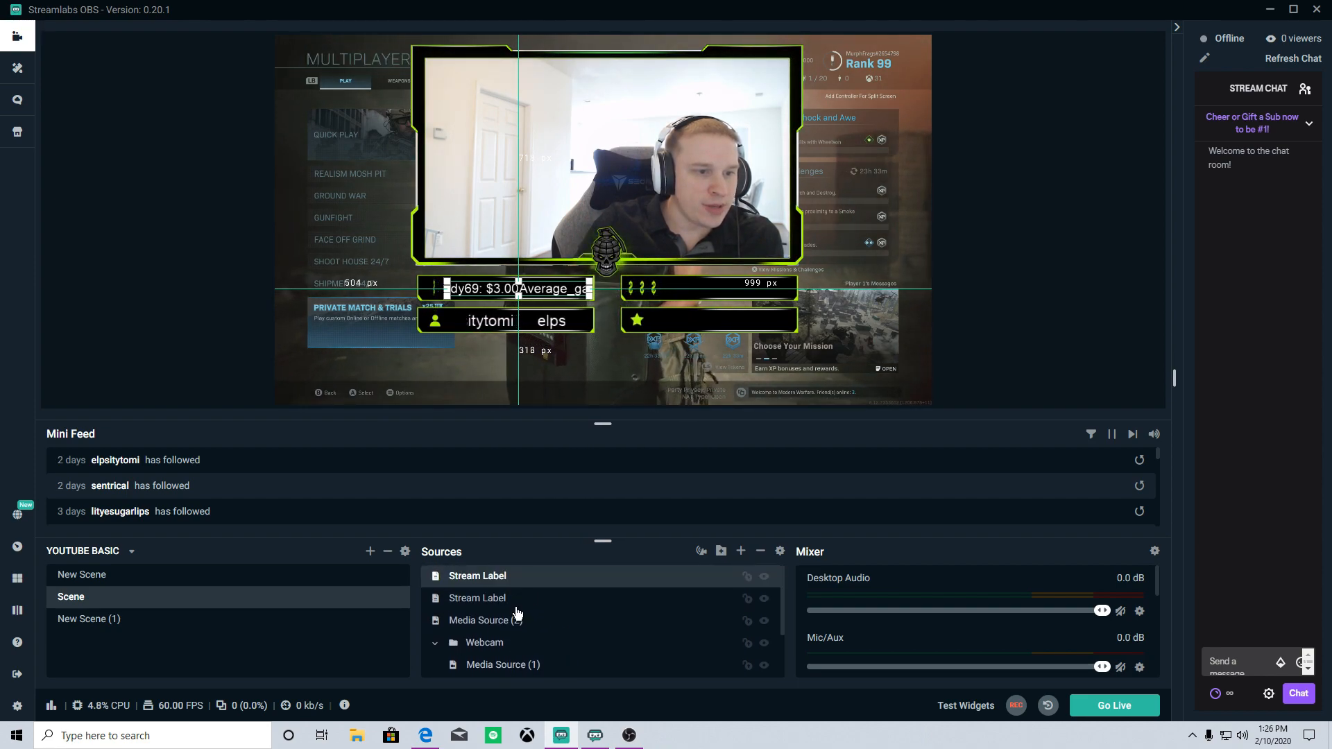
{"action": "left_click", "coordinate": [515, 602]}
{"action": "left_click_drag", "start_coordinate": [512, 646], "coordinate": [512, 643]}
{"action": "scroll", "coordinate": [514, 641], "scroll_direction": "down", "scroll_amount": 3}
{"action": "scroll", "coordinate": [517, 610], "scroll_direction": "up", "scroll_amount": 3}
{"action": "left_click_drag", "start_coordinate": [517, 578], "coordinate": [522, 610]}
{"action": "scroll", "coordinate": [520, 625], "scroll_direction": "down", "scroll_amount": 3}
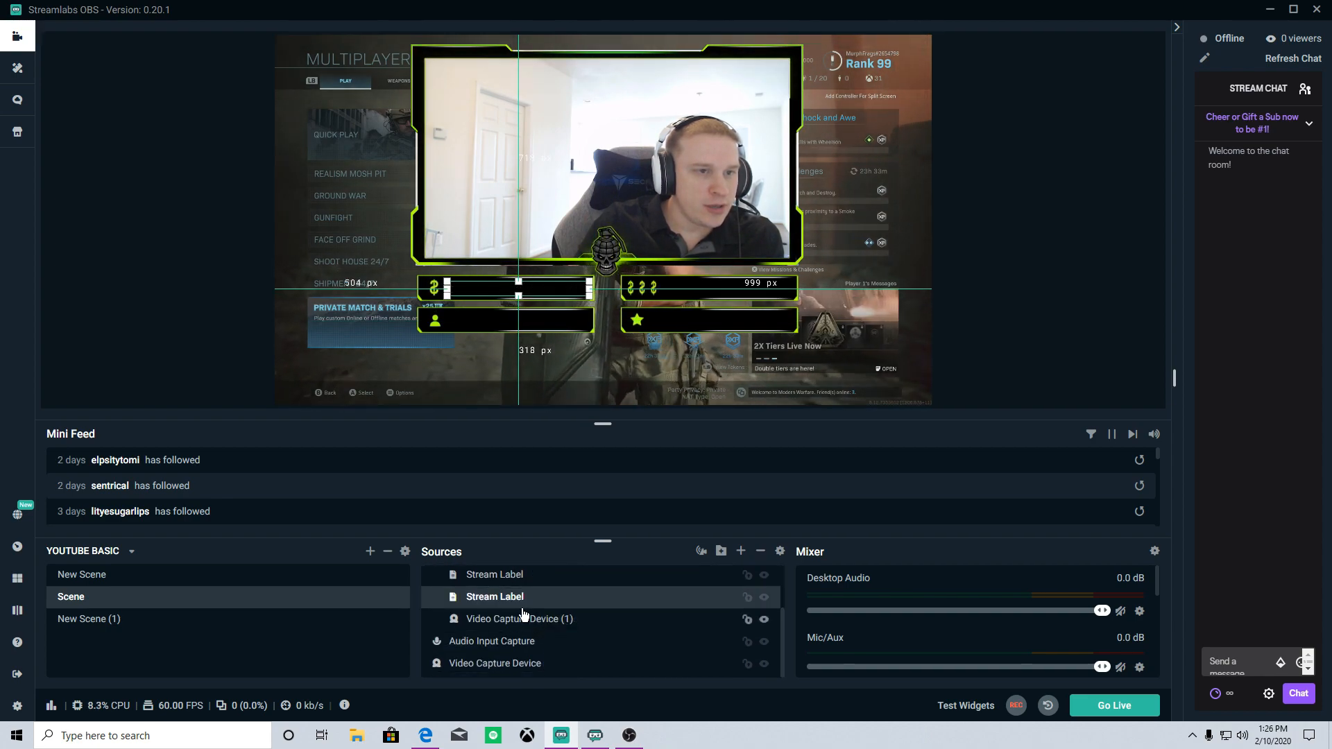
{"action": "scroll", "coordinate": [548, 601], "scroll_direction": "up", "scroll_amount": 3}
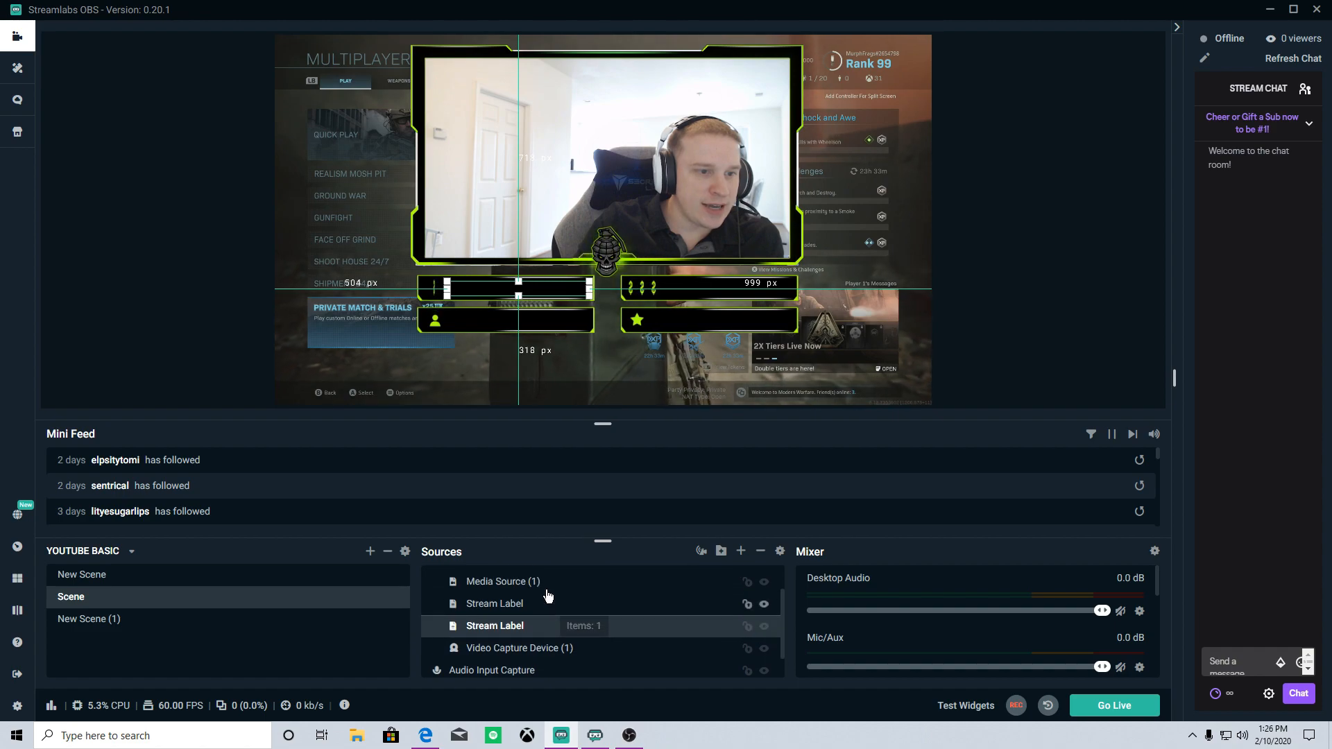
{"action": "left_click_drag", "start_coordinate": [548, 612], "coordinate": [535, 637]}
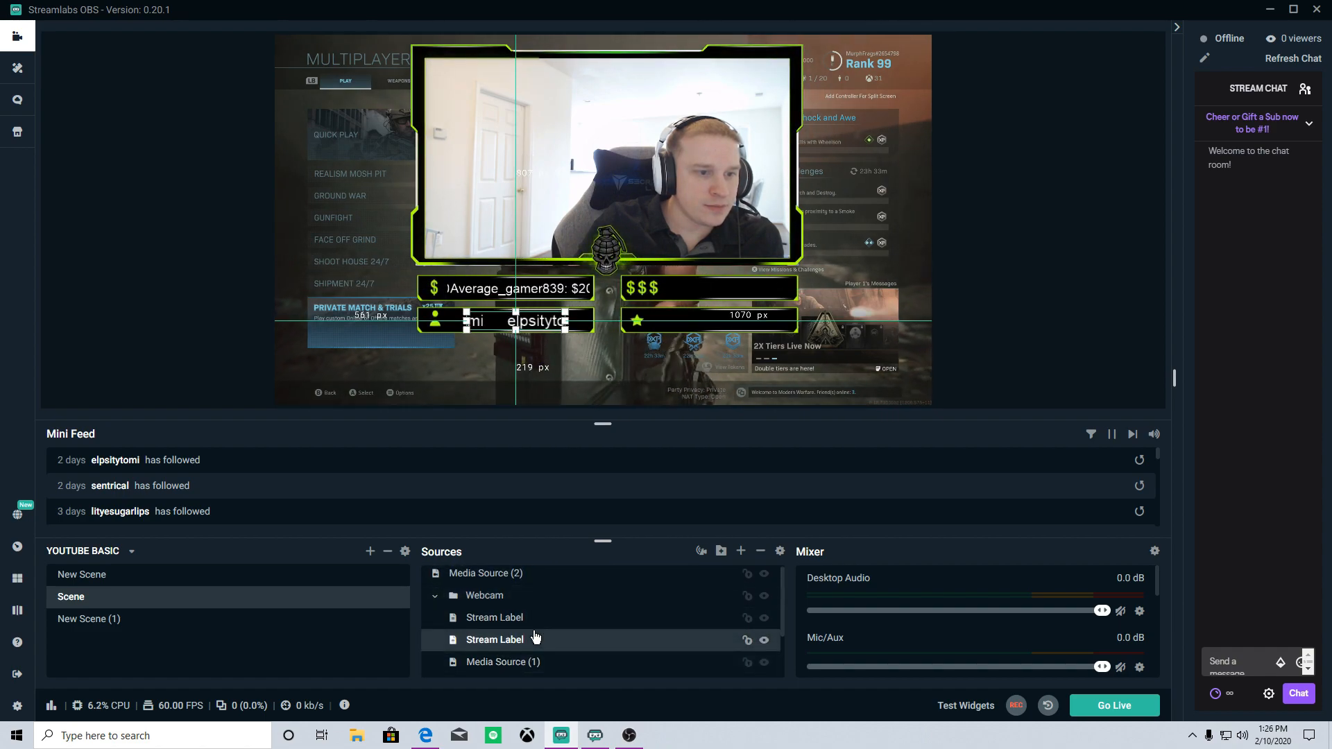
Scale the whole Webcam group down to about half its size and place it near the canvas's left side
{"action": "left_click", "coordinate": [499, 598]}
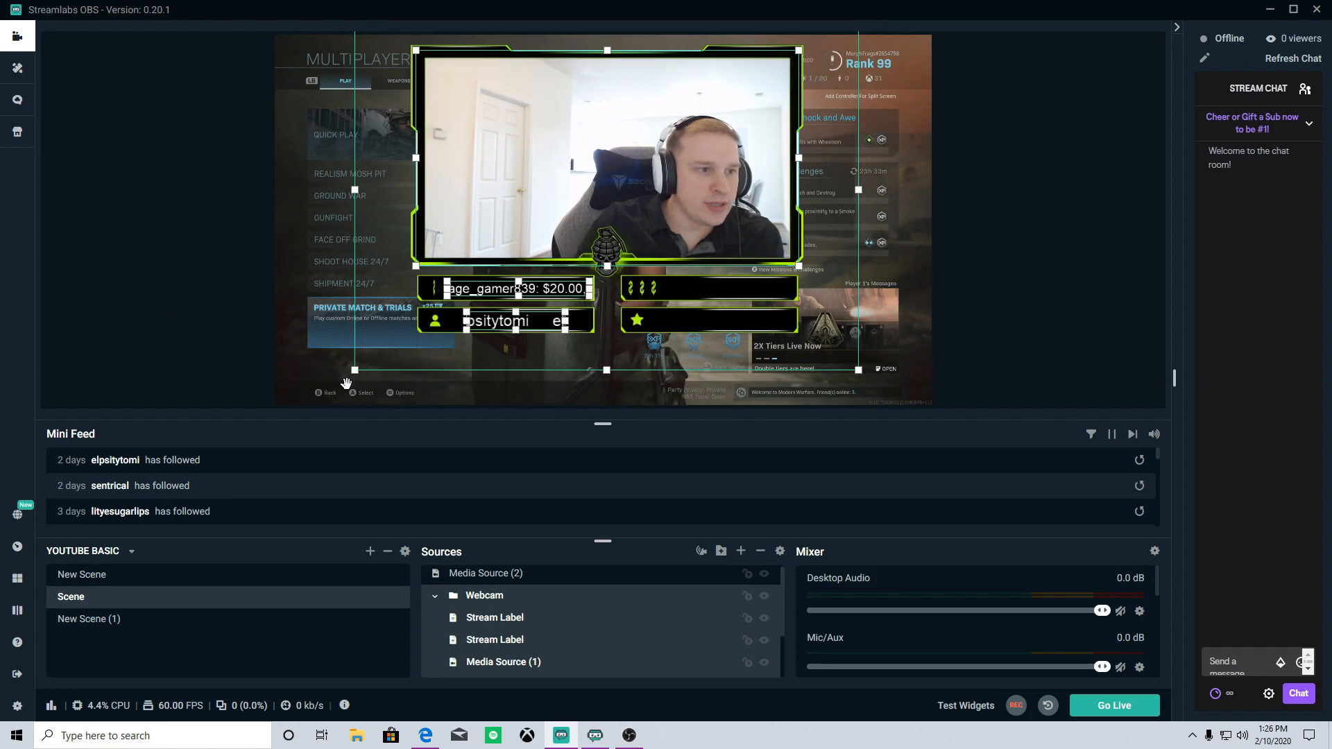
{"action": "left_click_drag", "start_coordinate": [355, 371], "coordinate": [645, 175]}
{"action": "left_click_drag", "start_coordinate": [791, 68], "coordinate": [438, 209]}
{"action": "left_click", "coordinate": [208, 208]}
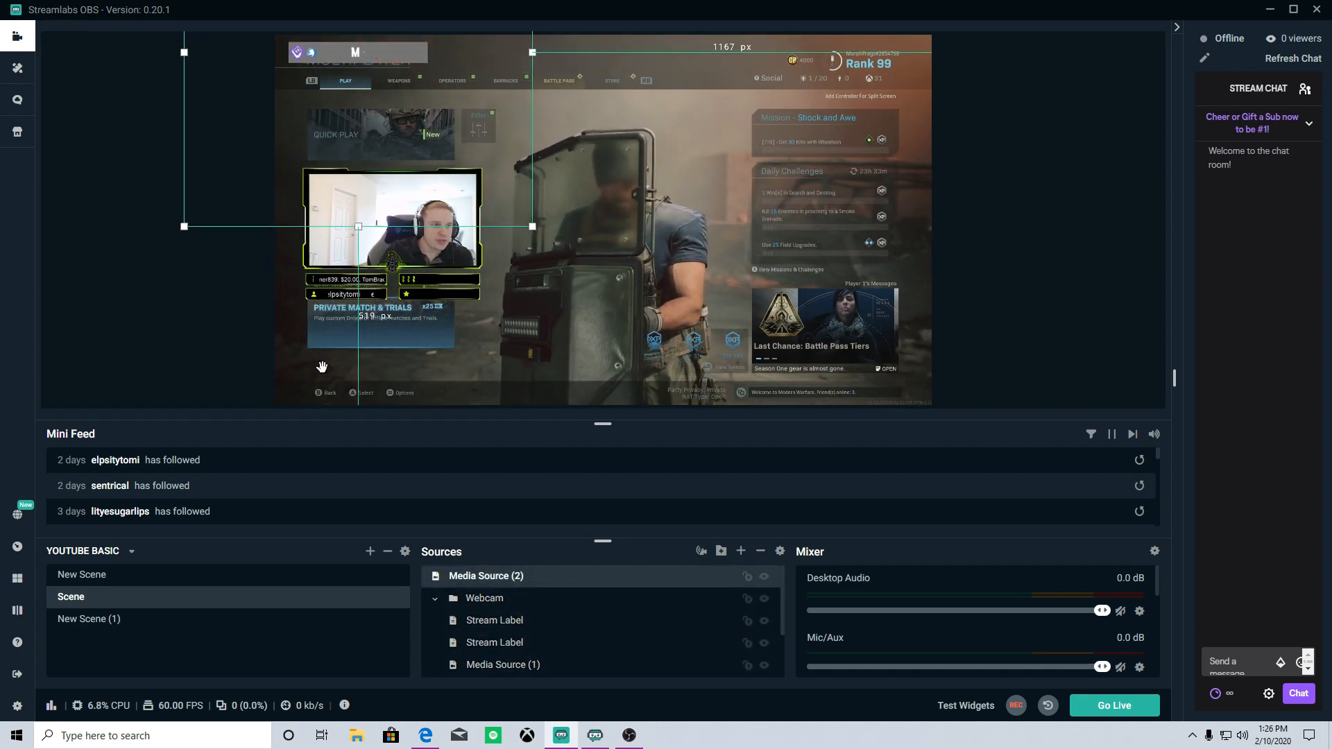
Try moving a single source of the webcam overlay directly on the canvas, and undo the move
{"action": "left_click", "coordinate": [386, 258]}
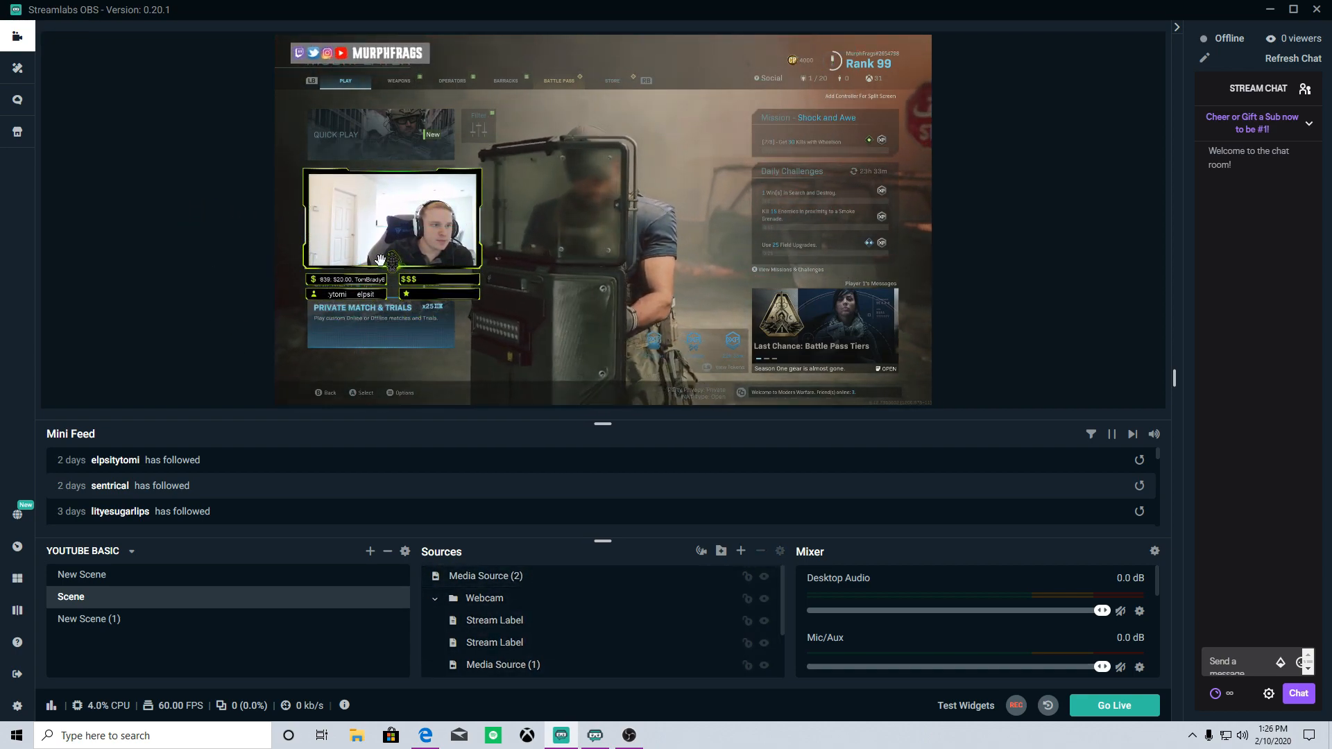
{"action": "left_click_drag", "start_coordinate": [433, 281], "coordinate": [413, 256]}
{"action": "key", "text": "ctrl+z"}
Select the whole Webcam folder and move it against the canvas's left edge, over the game menu
{"action": "scroll", "coordinate": [552, 614], "scroll_direction": "up", "scroll_amount": 1}
{"action": "left_click", "coordinate": [491, 601]}
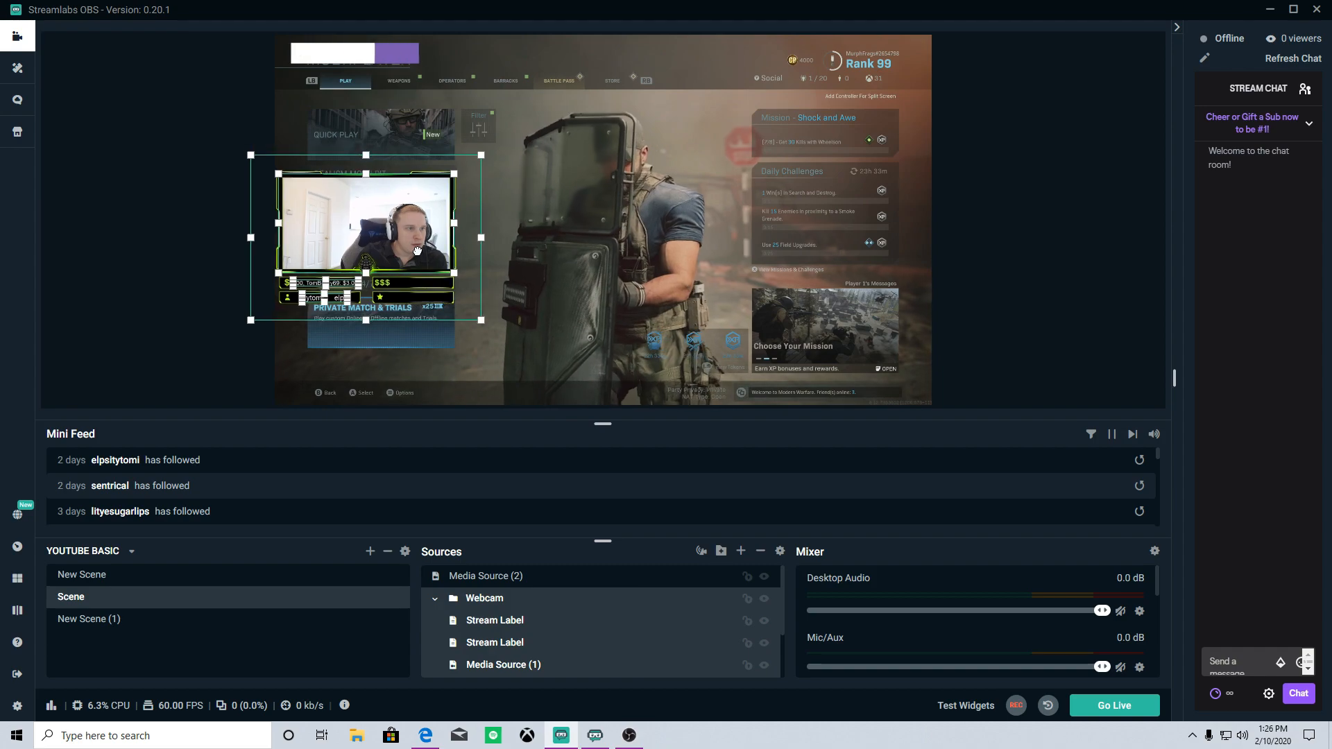
{"action": "left_click", "coordinate": [361, 368]}
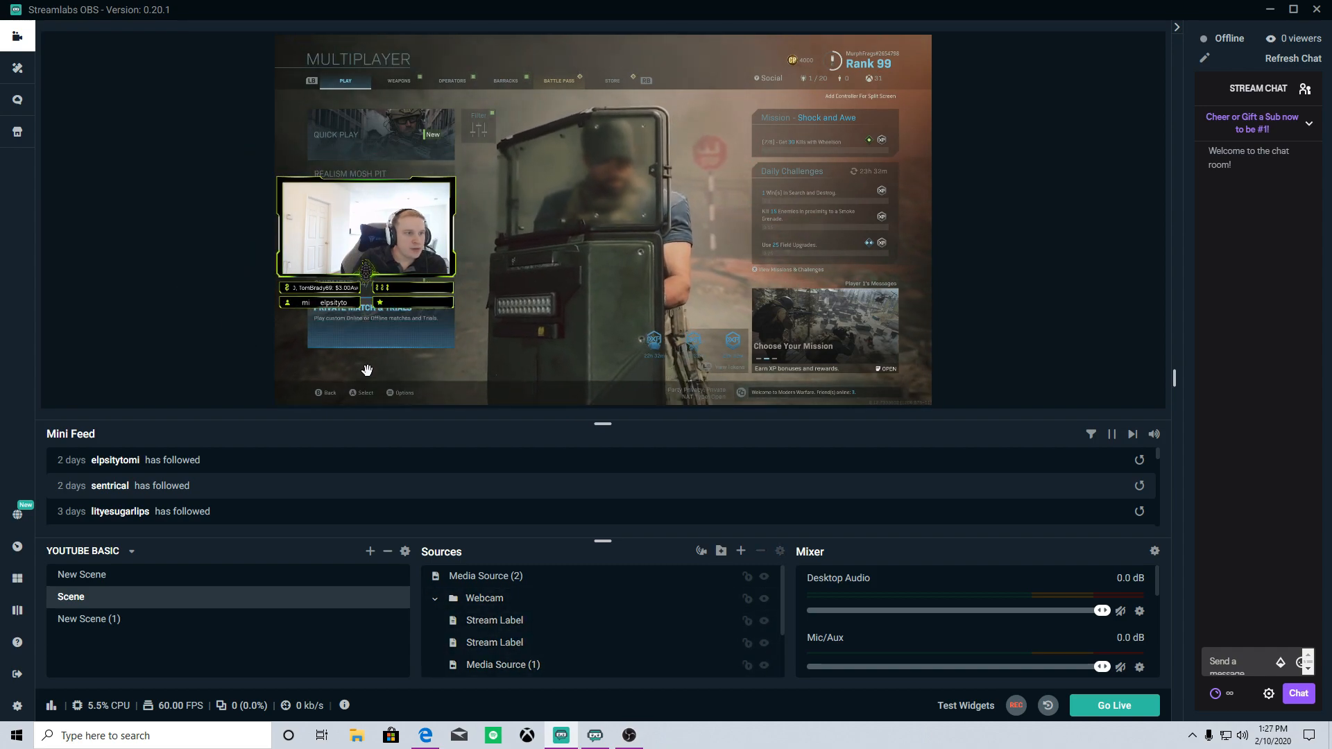
Try enlarging only the overlay source Media Source (1) of the webcam group, and undo the resize
{"action": "left_click", "coordinate": [339, 318]}
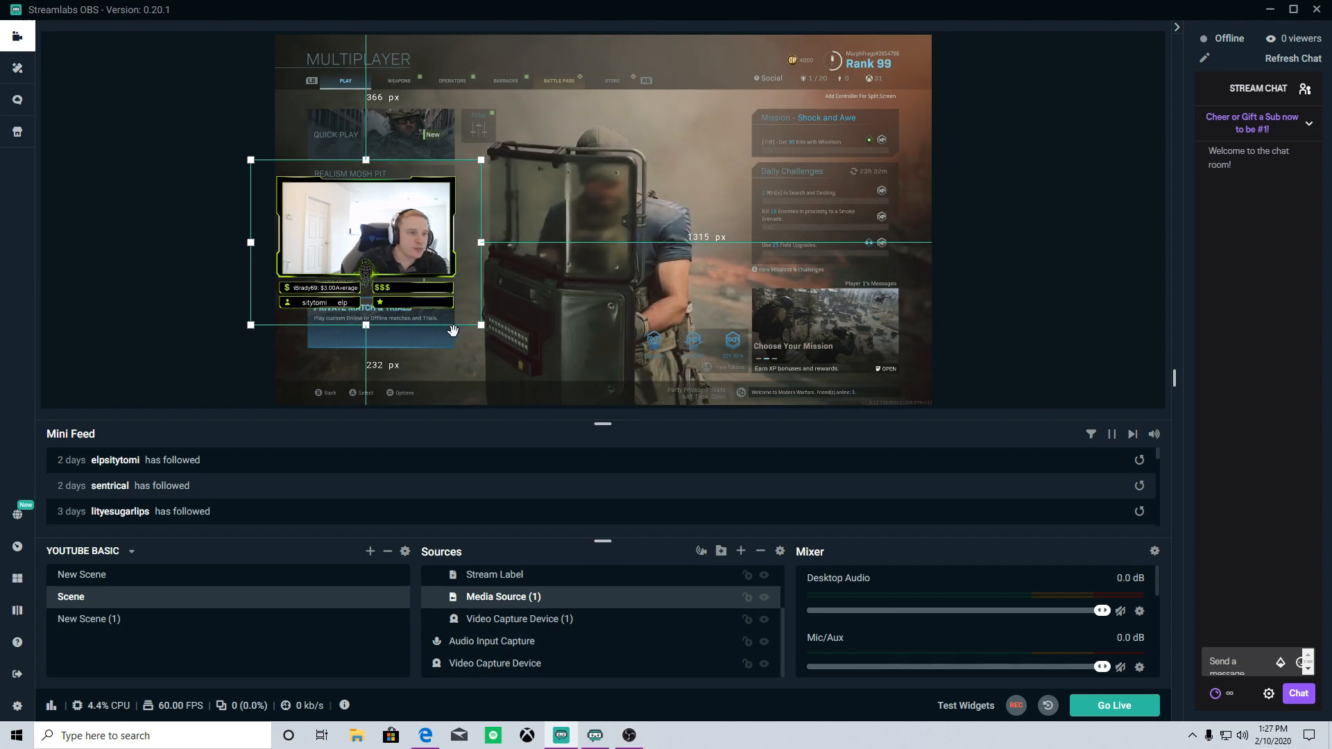
{"action": "left_click_drag", "start_coordinate": [480, 325], "coordinate": [507, 345]}
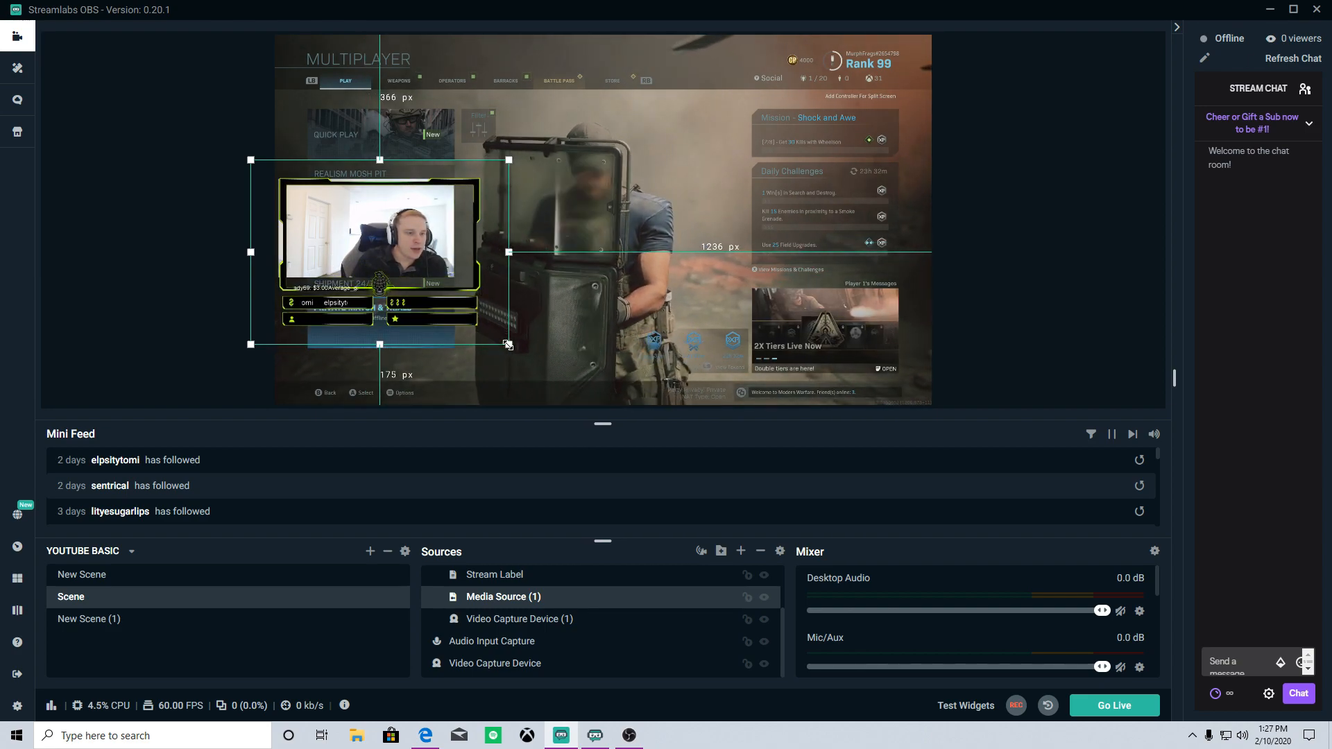
{"action": "key", "text": "ctrl+z"}
Resize the entire Webcam group proportionally, with its labels and camera, keeping it at the canvas's left edge
{"action": "scroll", "coordinate": [530, 623], "scroll_direction": "up", "scroll_amount": 2}
{"action": "left_click", "coordinate": [494, 602]}
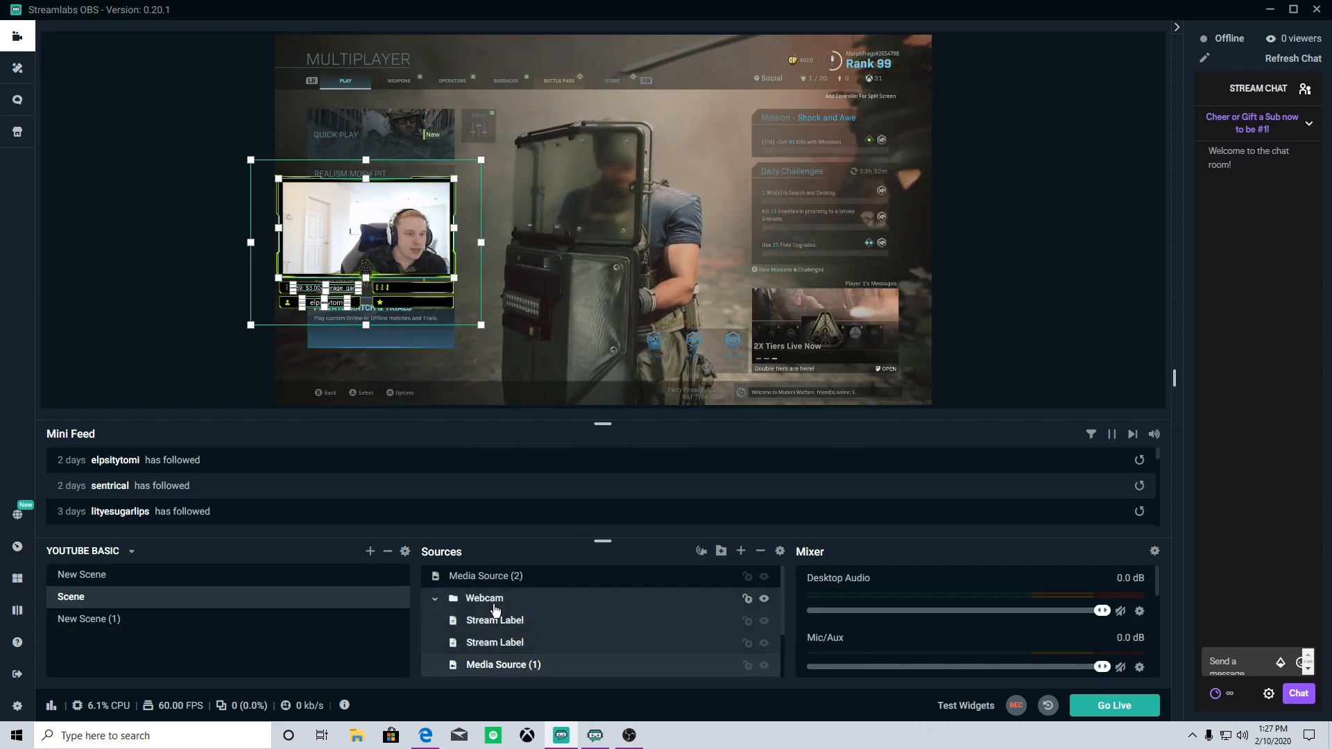
{"action": "left_click_drag", "start_coordinate": [481, 324], "coordinate": [467, 316]}
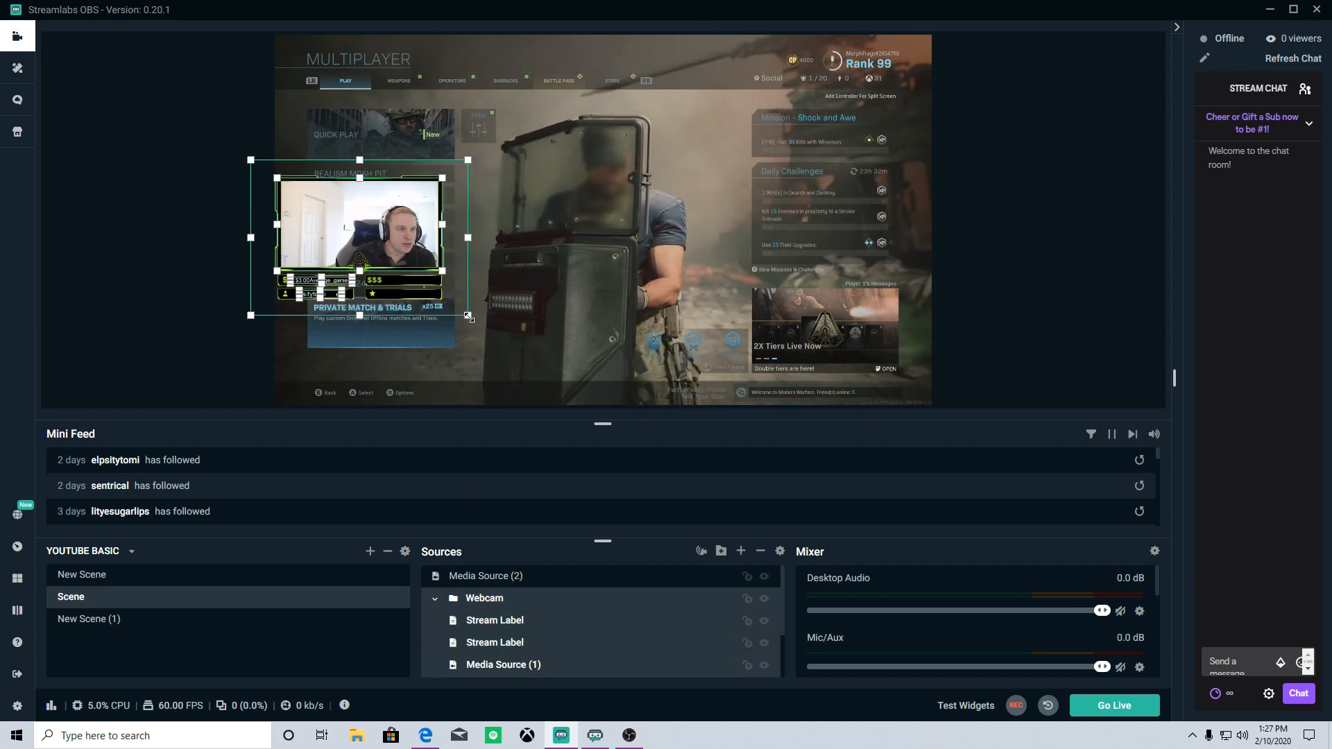
{"action": "key", "text": "ctrl+z"}
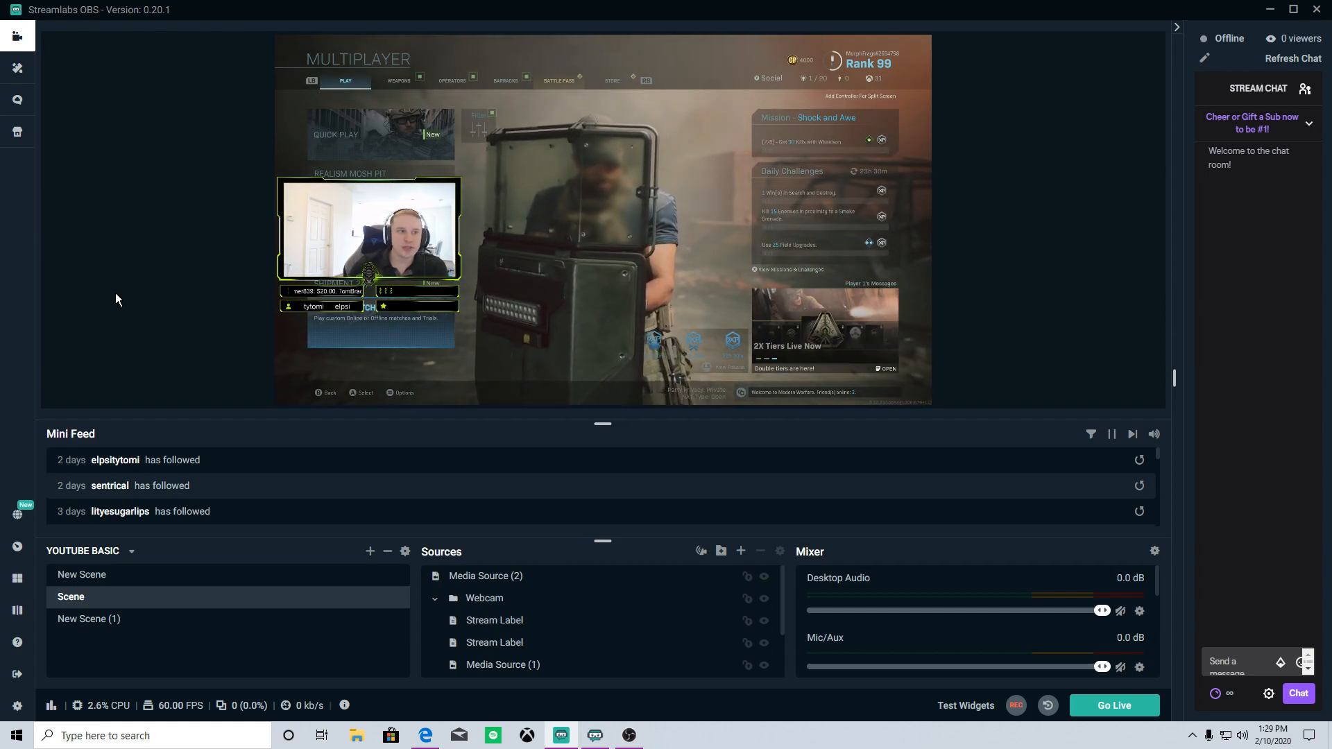
{"action": "left_click", "coordinate": [338, 64]}
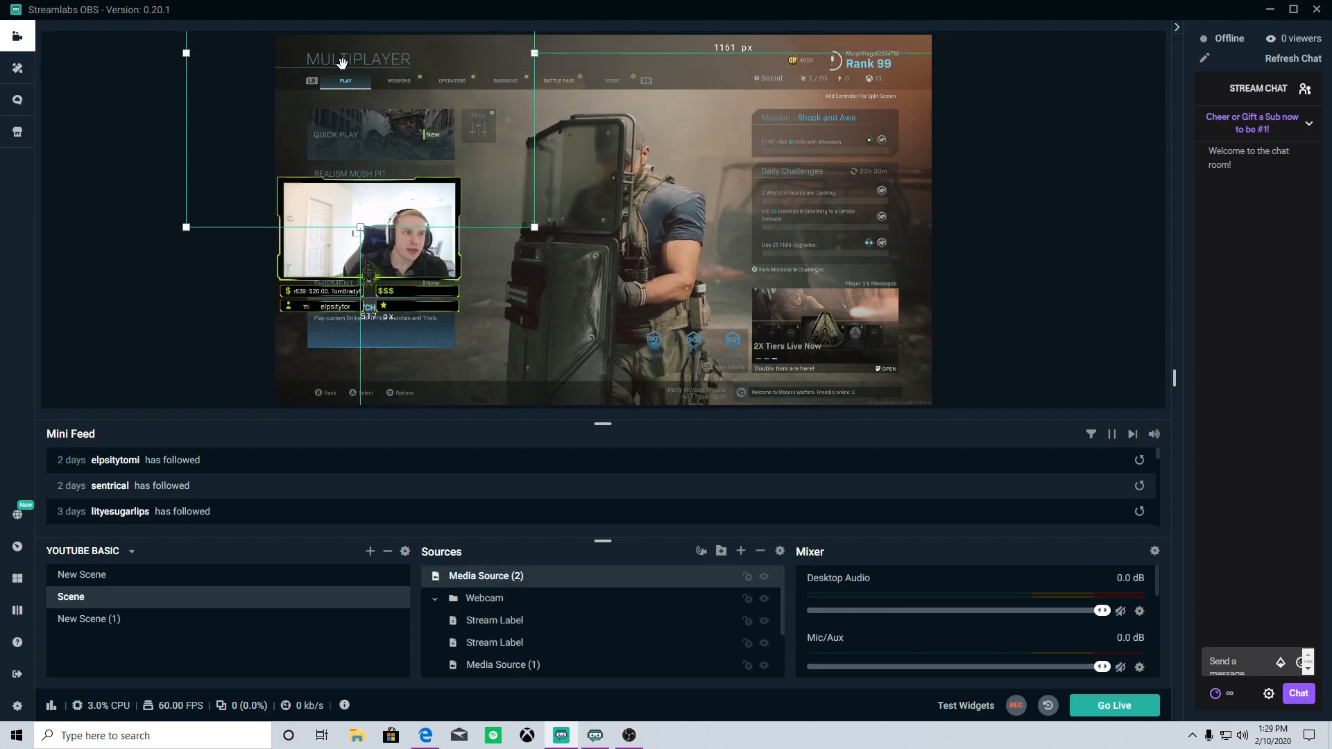
{"action": "left_click", "coordinate": [144, 126]}
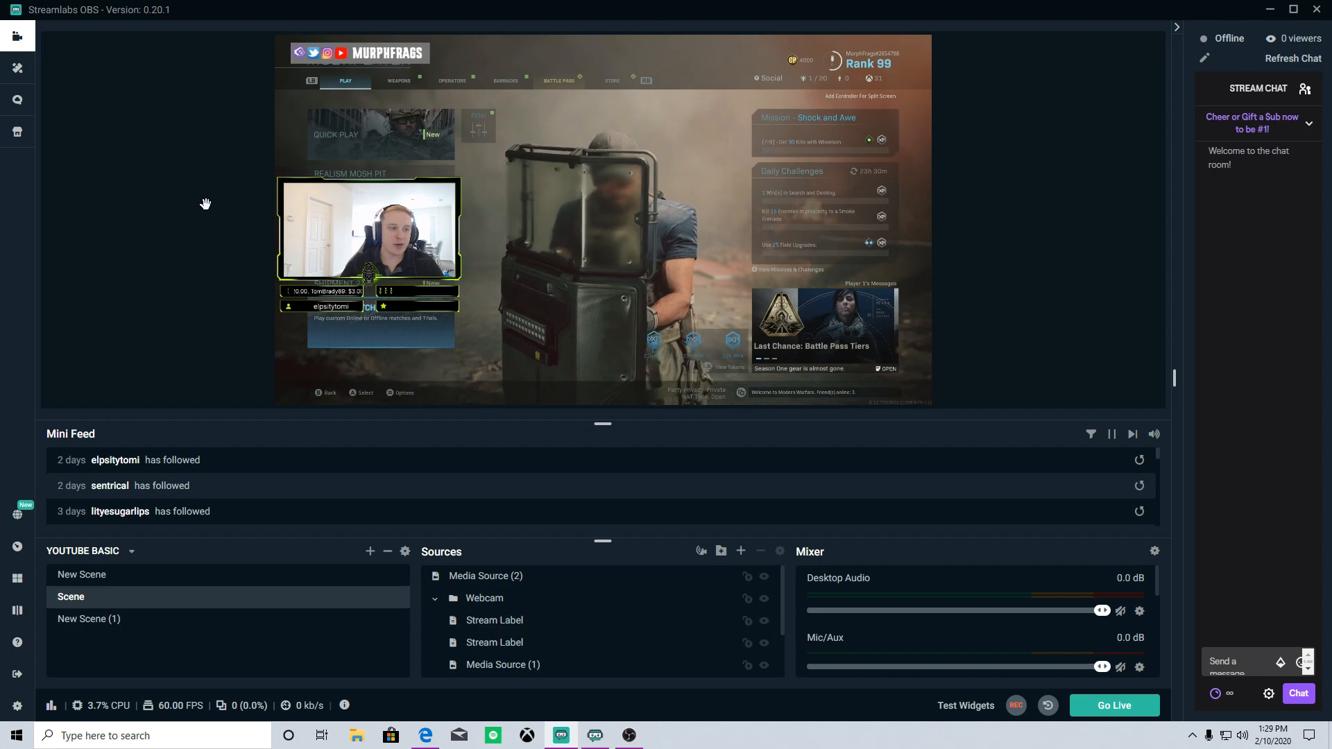
View the Cloudbot page of the Streamlabs dashboard in the browser, and return to Streamlabs OBS
{"action": "left_click", "coordinate": [425, 737]}
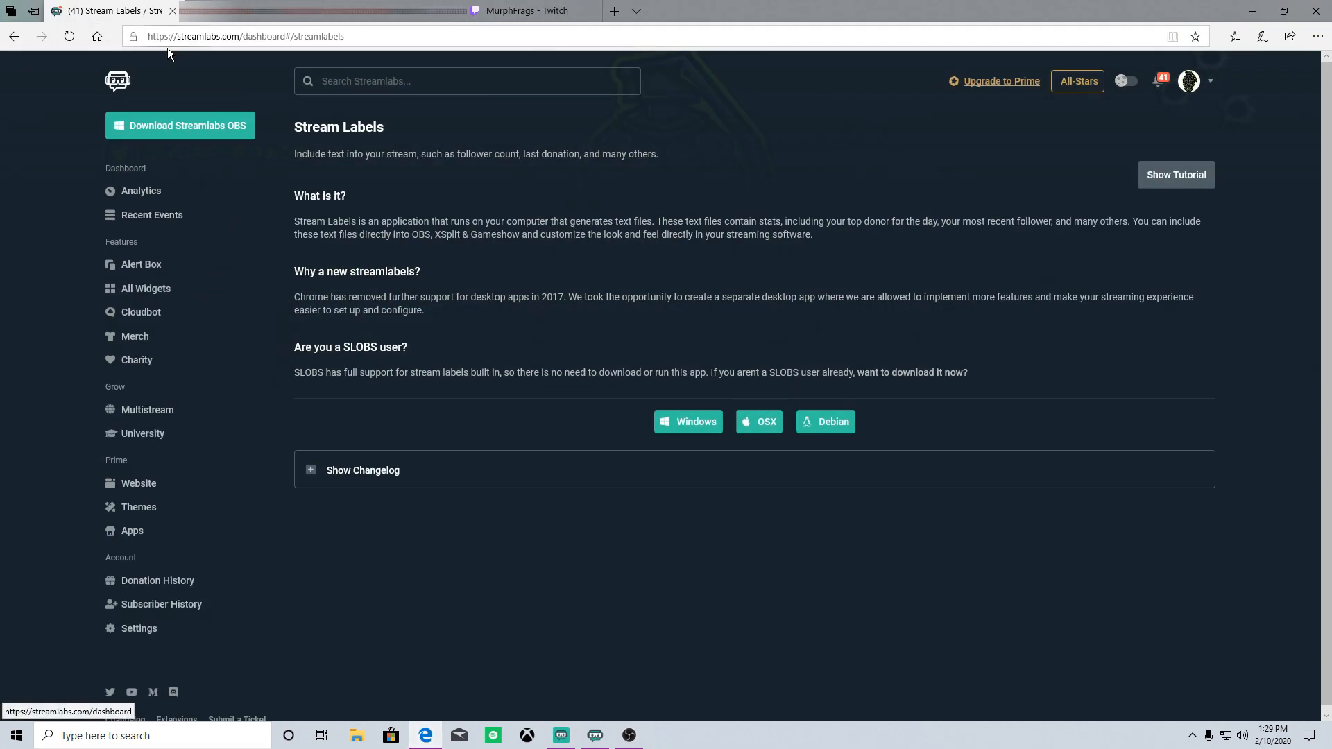
{"action": "left_click", "coordinate": [135, 313]}
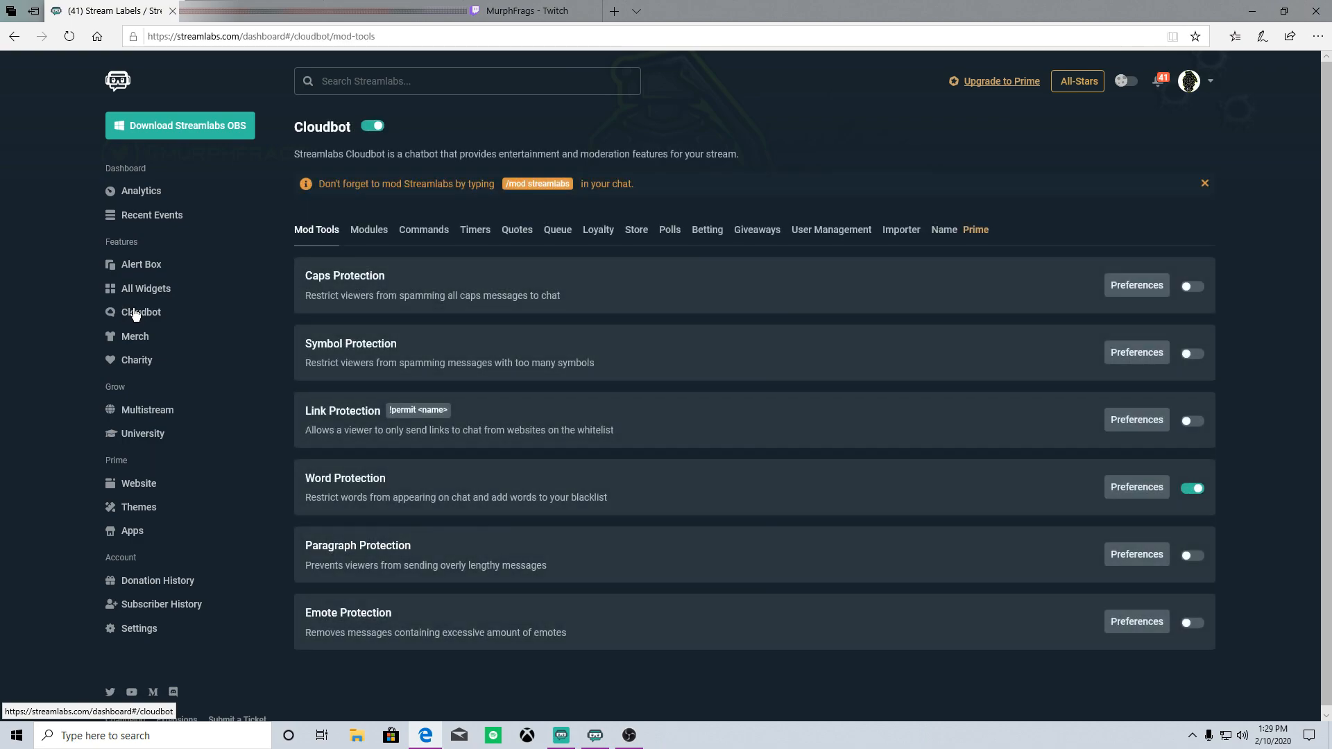
{"action": "left_click", "coordinate": [1248, 12]}
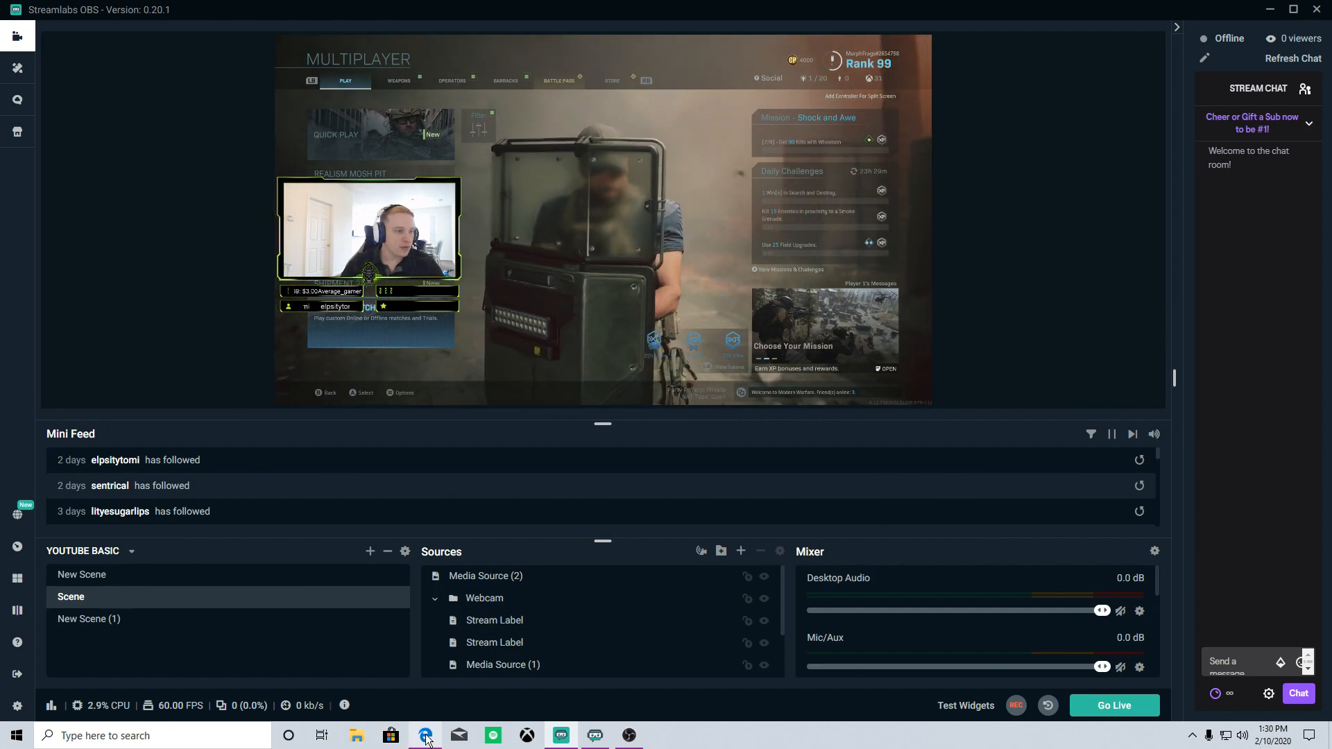
Open Cloudbot inside Streamlabs OBS and review its mod tools, especially Emote Protection and Word Protection
{"action": "left_click", "coordinate": [17, 100]}
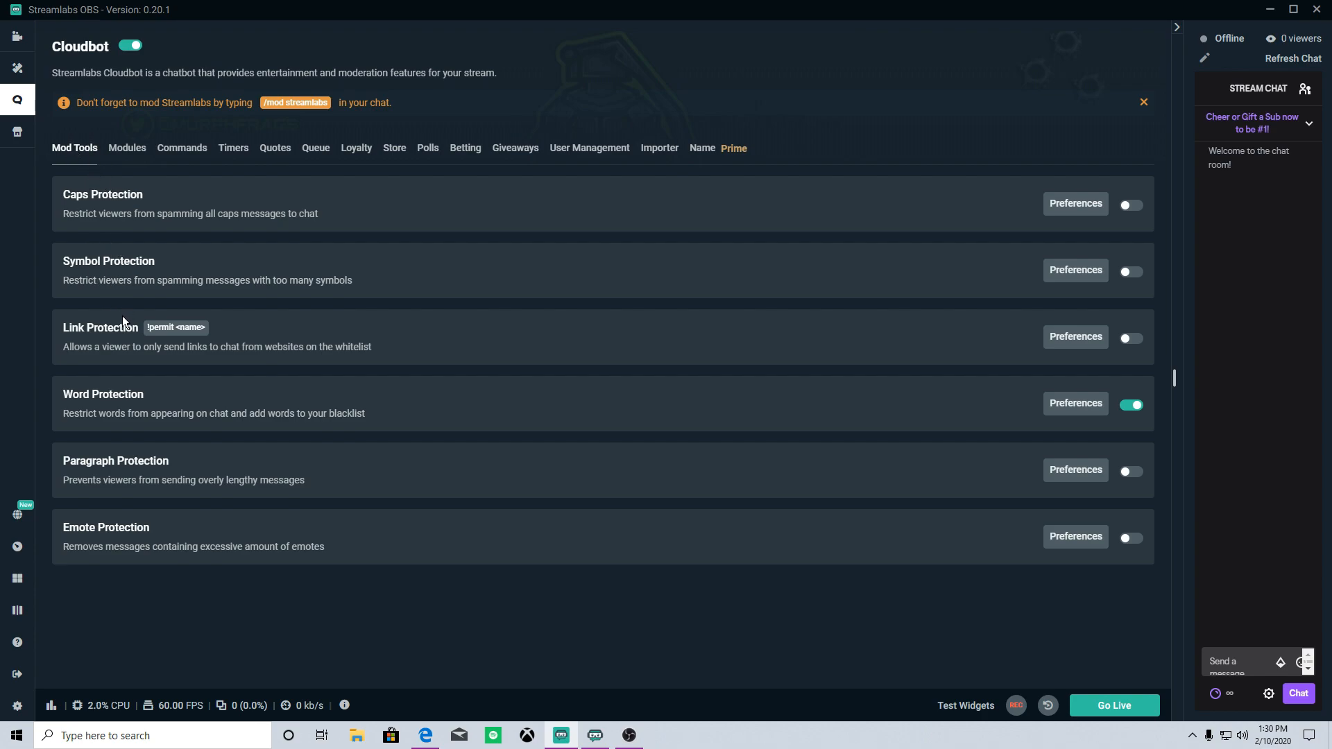
{"action": "left_click_drag", "start_coordinate": [106, 553], "coordinate": [287, 547]}
{"action": "left_click", "coordinate": [287, 548]}
{"action": "left_click_drag", "start_coordinate": [133, 419], "coordinate": [292, 421]}
{"action": "left_click", "coordinate": [293, 420]}
{"action": "double_click", "coordinate": [288, 415]}
{"action": "left_click", "coordinate": [326, 419]}
Check the general and blacklist preferences of Word Protection, and return to the mod tools overview
{"action": "left_click", "coordinate": [1068, 407]}
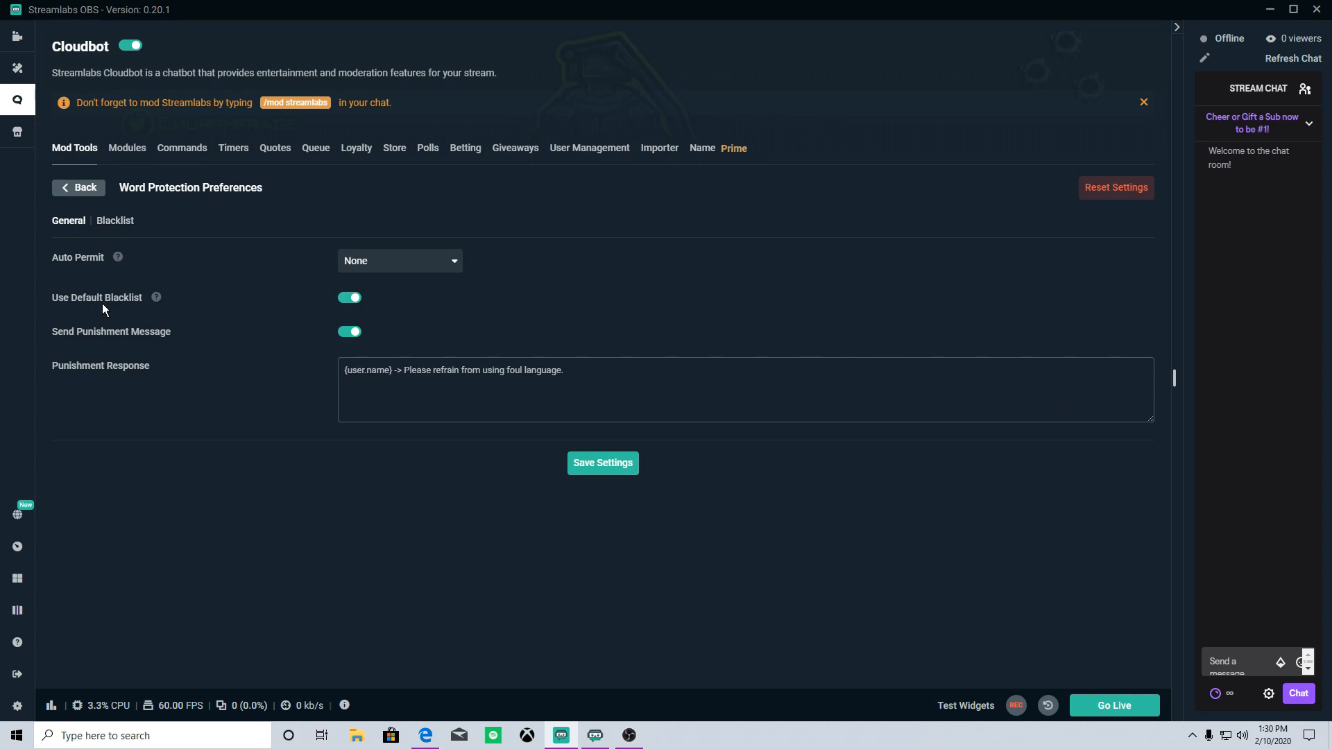
{"action": "left_click", "coordinate": [212, 312]}
{"action": "left_click", "coordinate": [117, 222]}
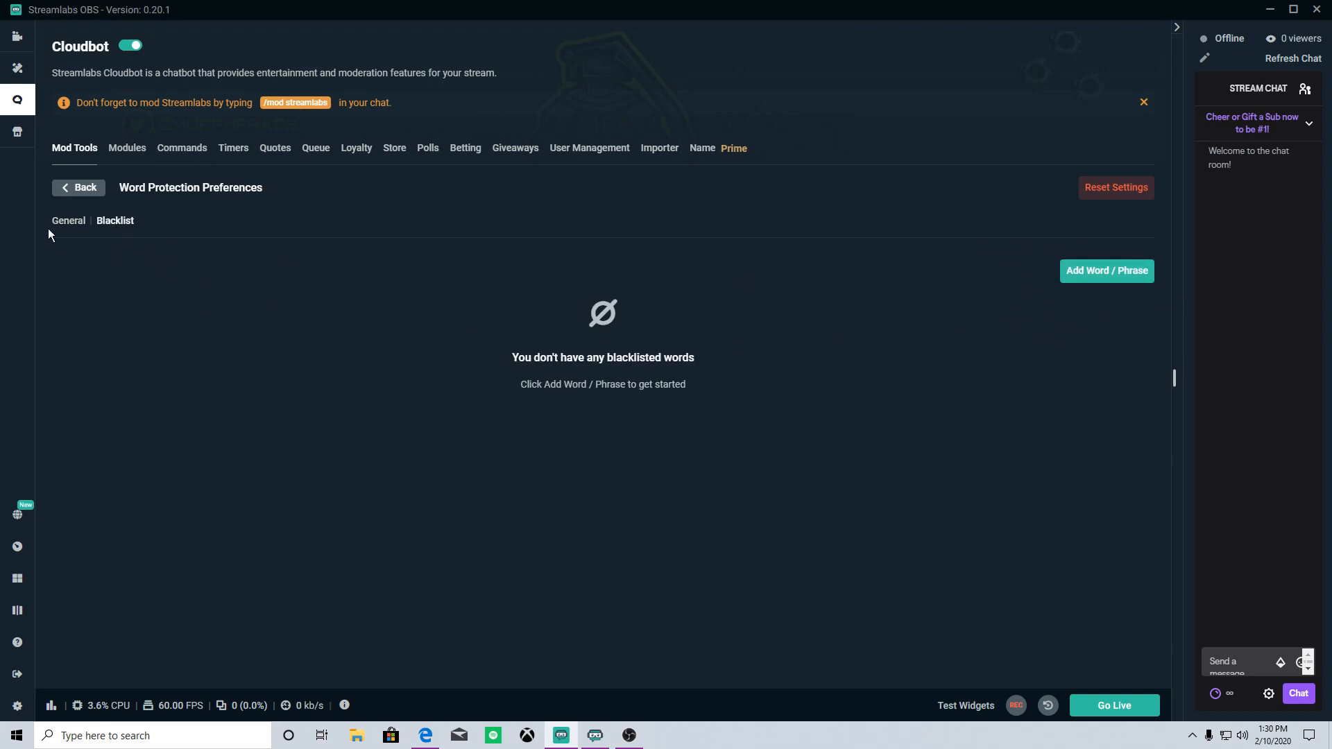
{"action": "left_click", "coordinate": [68, 220]}
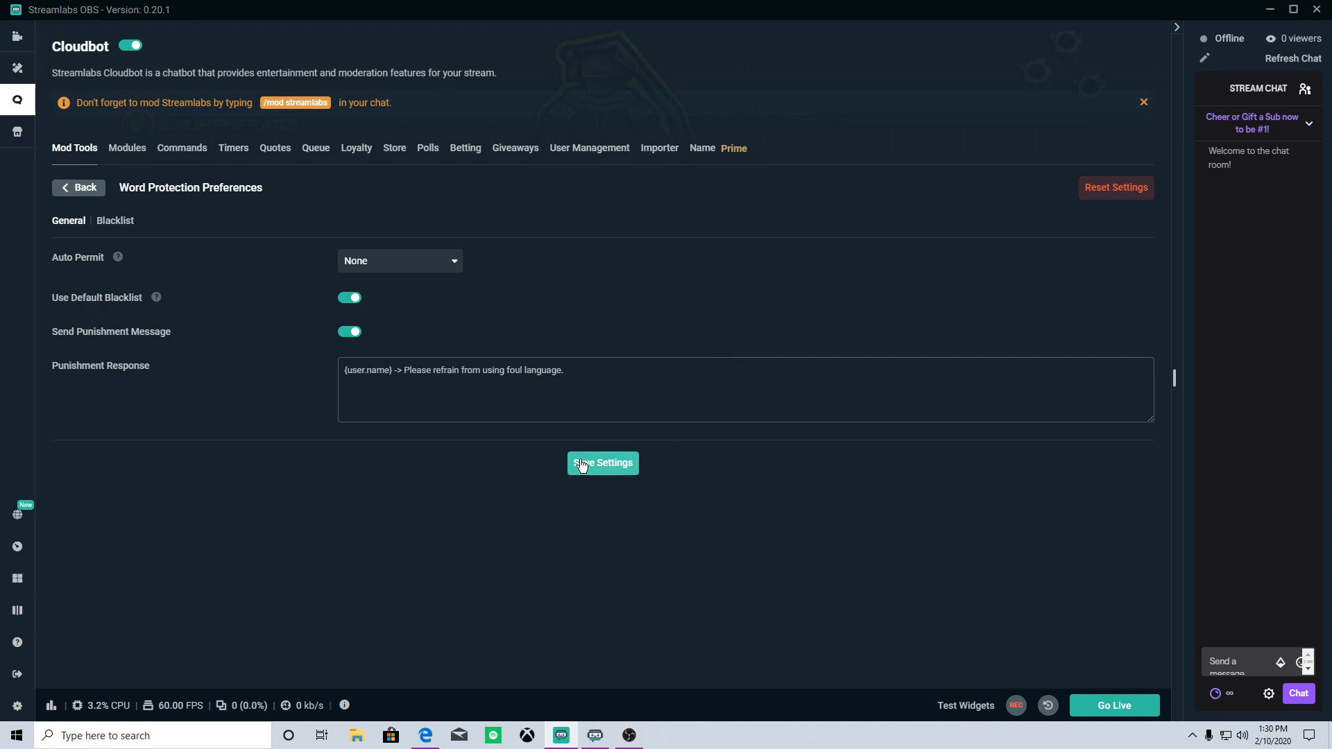
{"action": "left_click", "coordinate": [84, 156]}
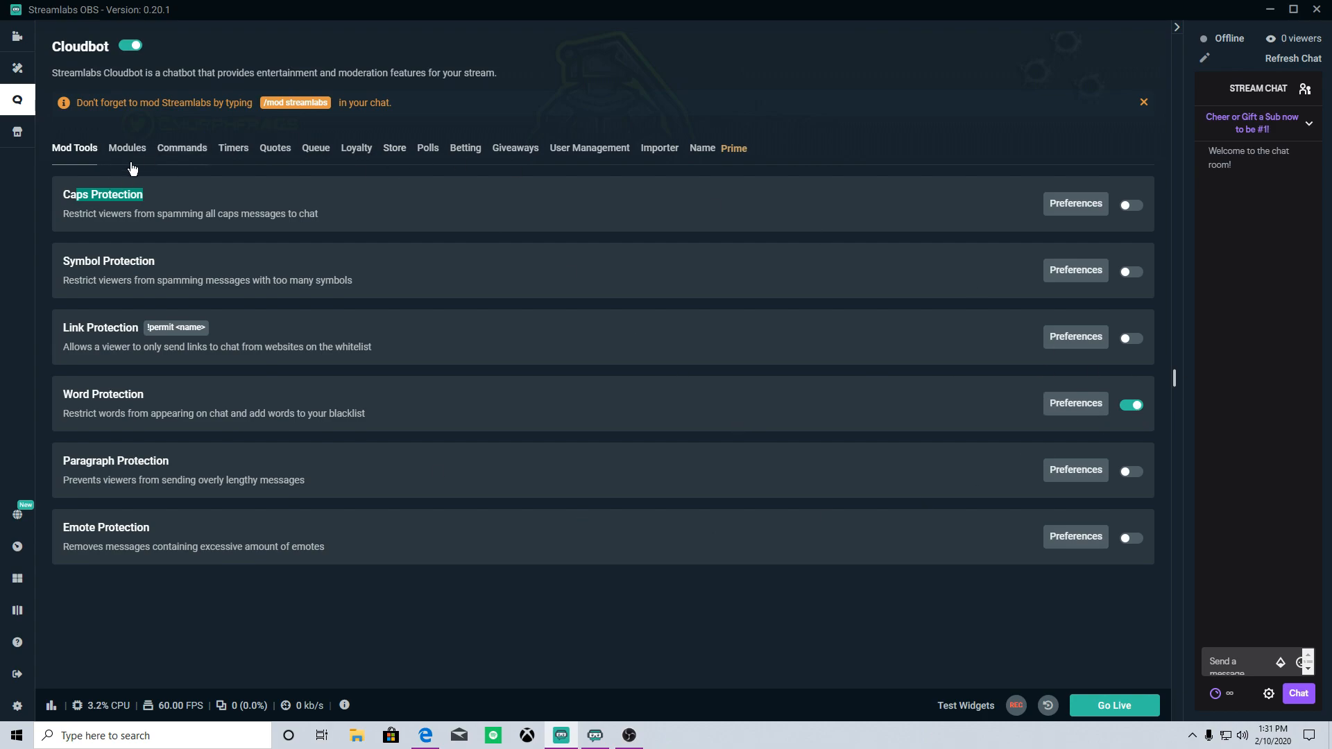
Review the Cloudbot modules, such as Heist Minigame and Media Share, and open the Chat Alerts preferences
{"action": "left_click", "coordinate": [123, 162]}
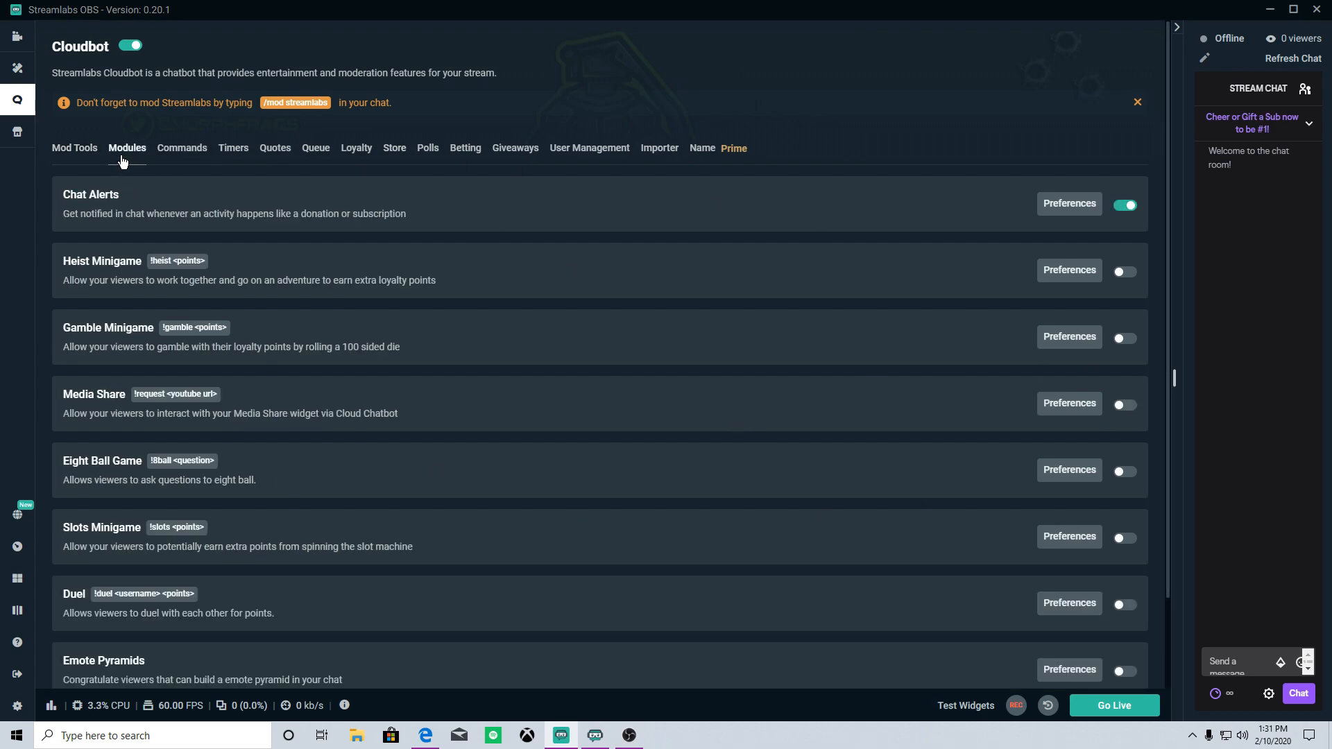
{"action": "left_click_drag", "start_coordinate": [79, 261], "coordinate": [134, 263]}
{"action": "left_click_drag", "start_coordinate": [89, 395], "coordinate": [107, 390]}
{"action": "left_click", "coordinate": [1078, 203]}
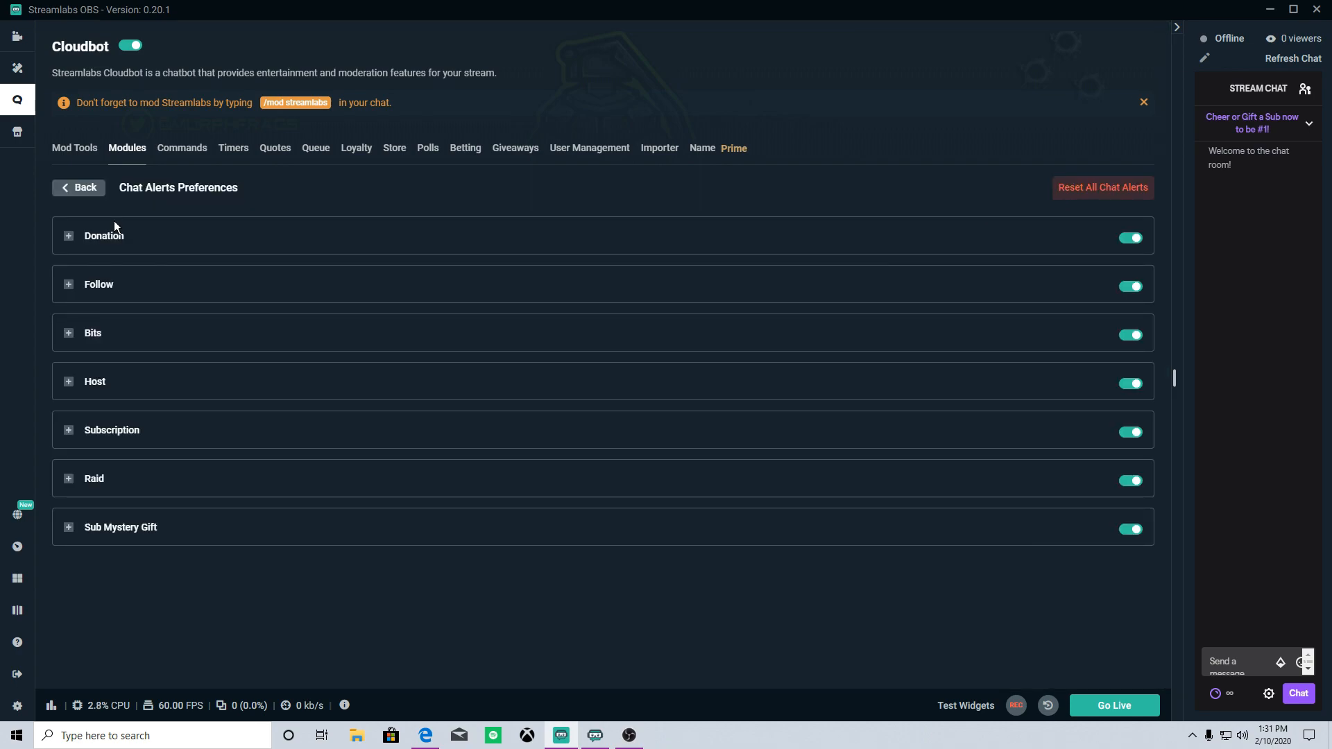
Go back to the modules overview, make sure Chat Alerts is enabled, and reopen its preferences
{"action": "left_click", "coordinate": [74, 148]}
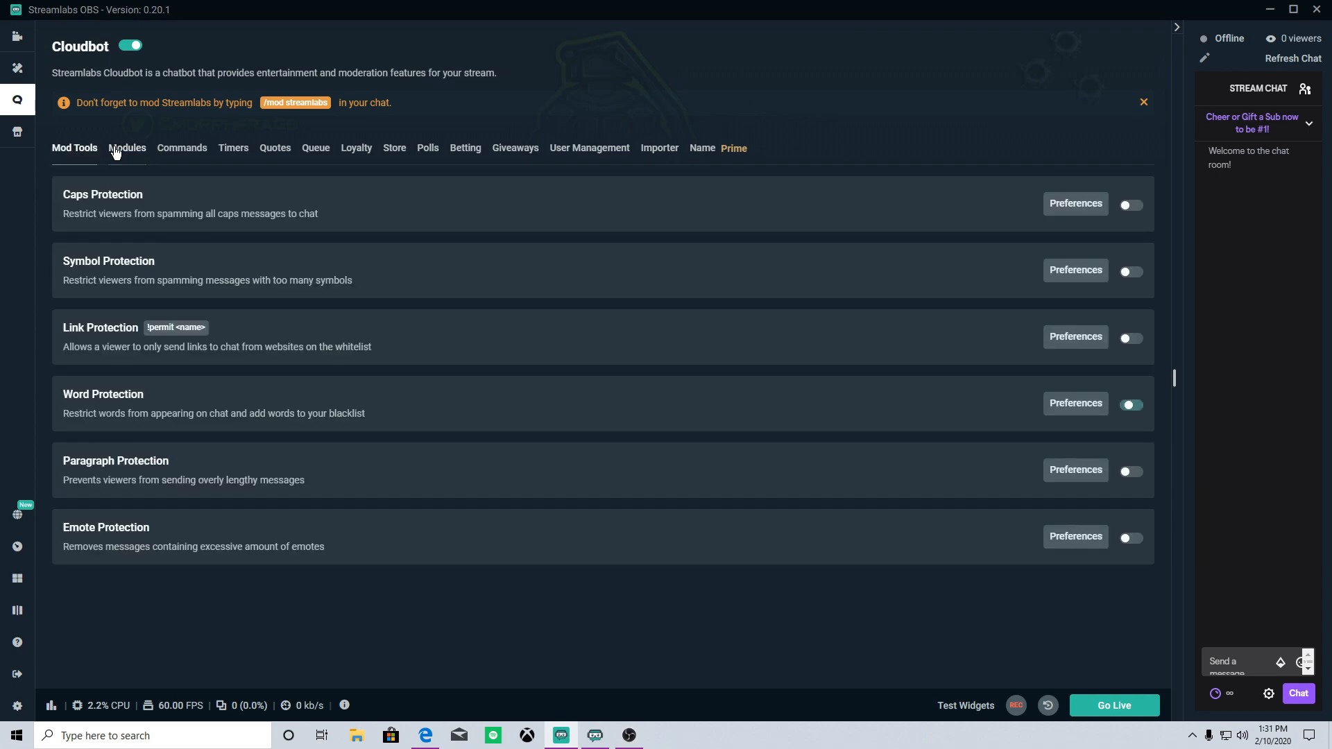
{"action": "left_click", "coordinate": [128, 152]}
{"action": "left_click", "coordinate": [1124, 205]}
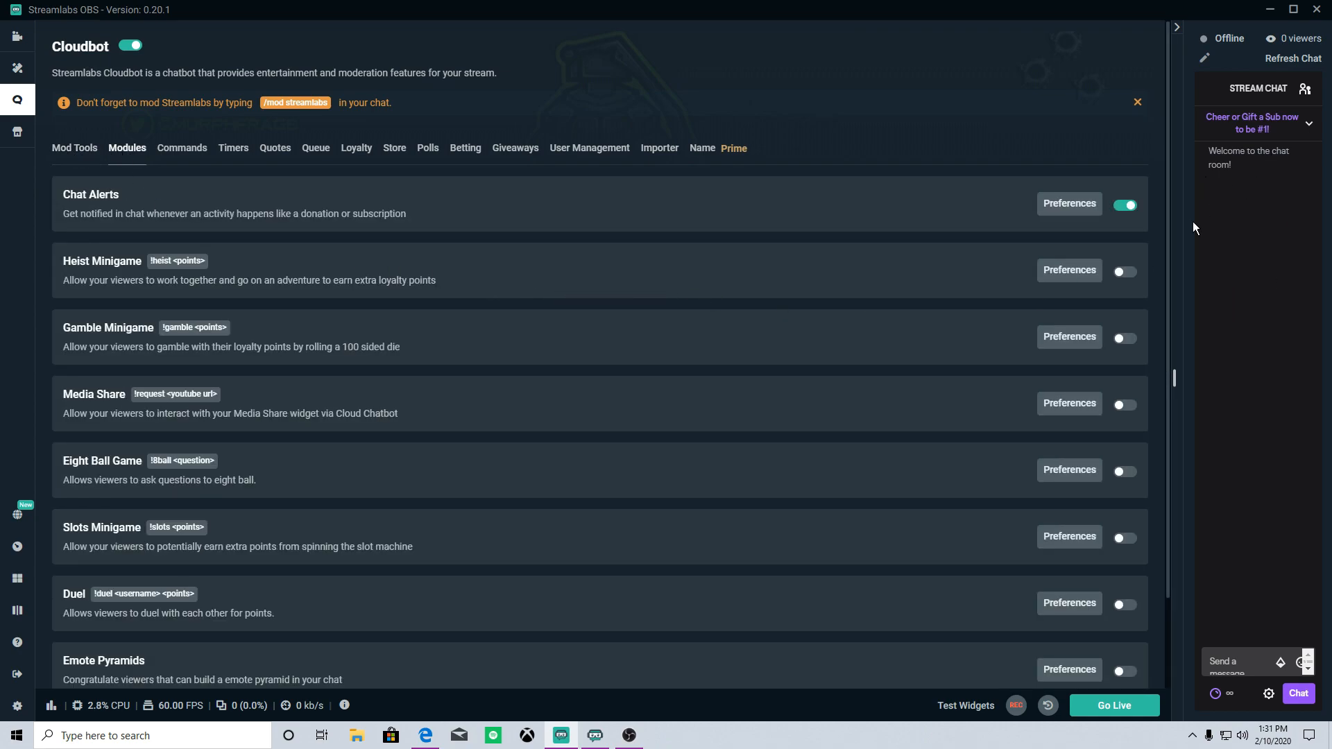
{"action": "left_click", "coordinate": [1126, 212]}
{"action": "left_click", "coordinate": [1080, 206]}
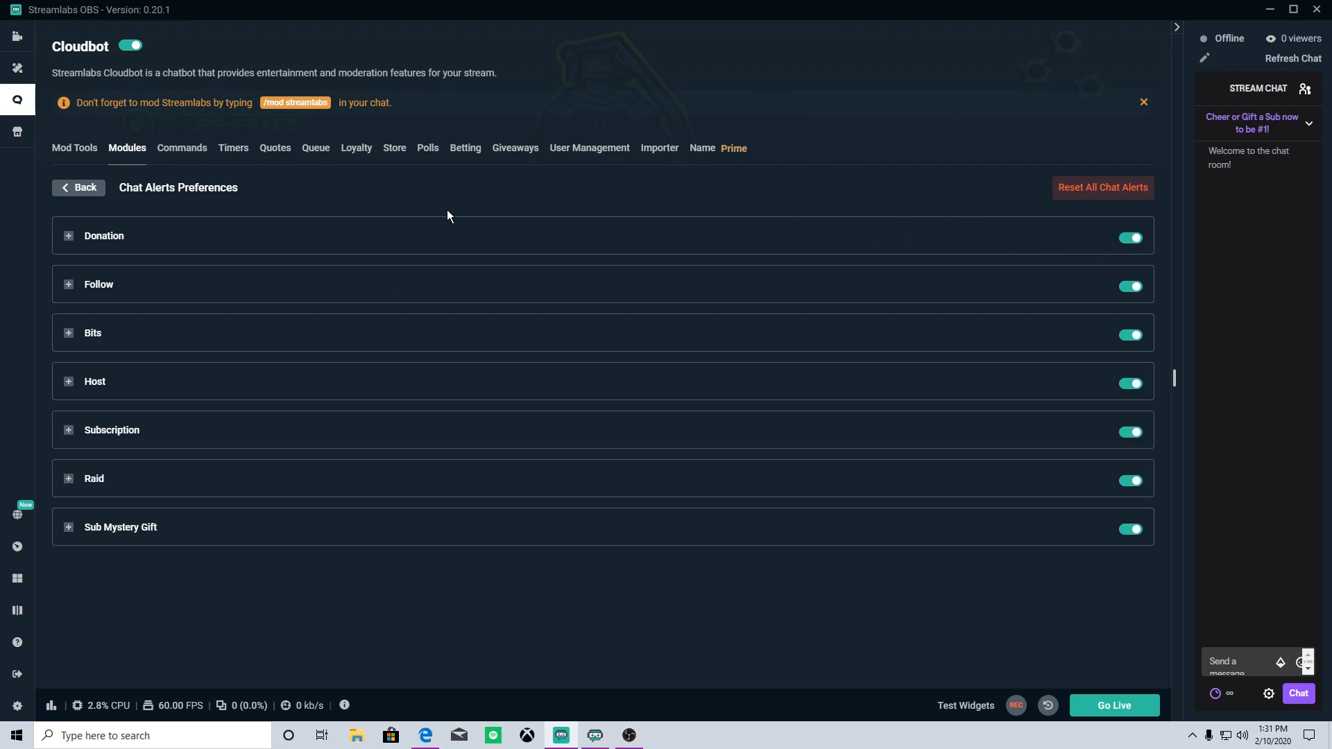
Examine the Donation chat alert's switch and settings, and collapse its section
{"action": "left_click", "coordinate": [1138, 241]}
{"action": "left_click", "coordinate": [69, 236]}
{"action": "left_click", "coordinate": [67, 235]}
Expand the Follow chat alert, read its thank-you message with the user name variable, and collapse the section
{"action": "left_click", "coordinate": [68, 285]}
{"action": "left_click_drag", "start_coordinate": [312, 380], "coordinate": [78, 366]}
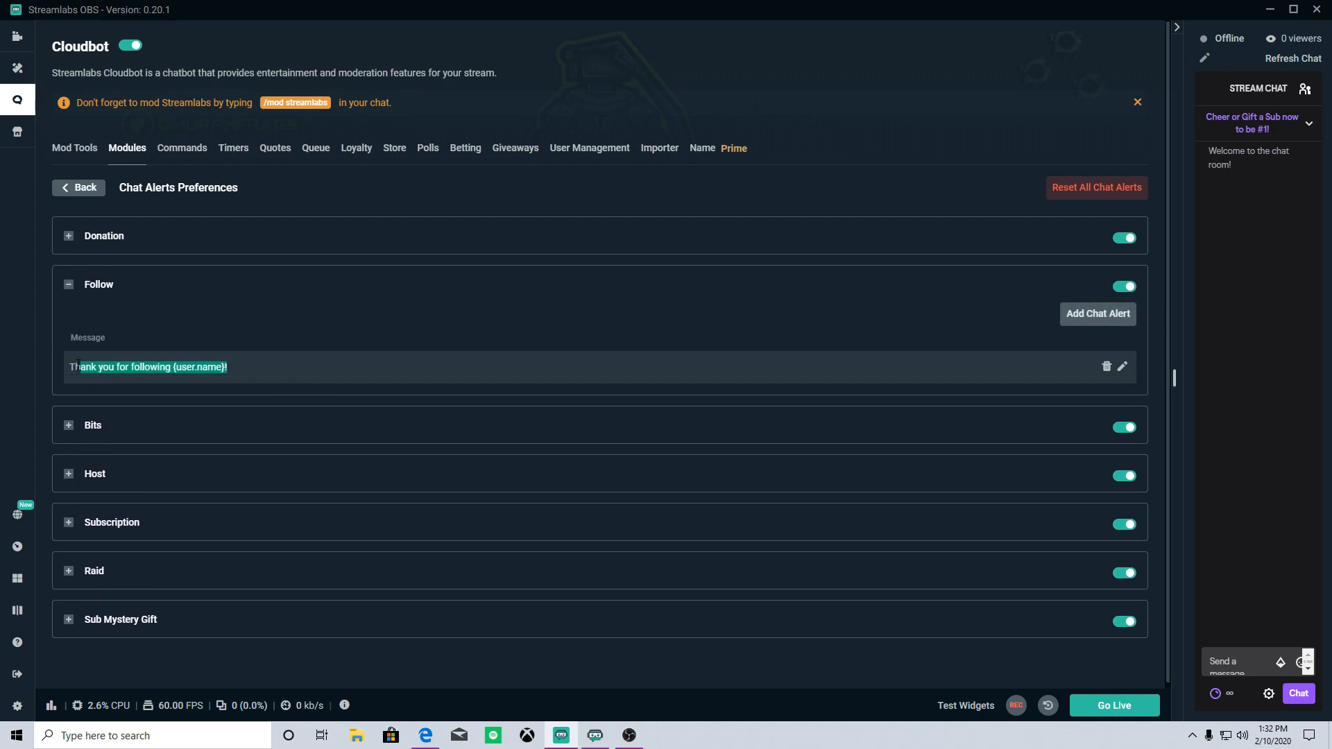
{"action": "left_click", "coordinate": [312, 378]}
{"action": "left_click_drag", "start_coordinate": [319, 369], "coordinate": [68, 367]}
{"action": "left_click", "coordinate": [160, 368]}
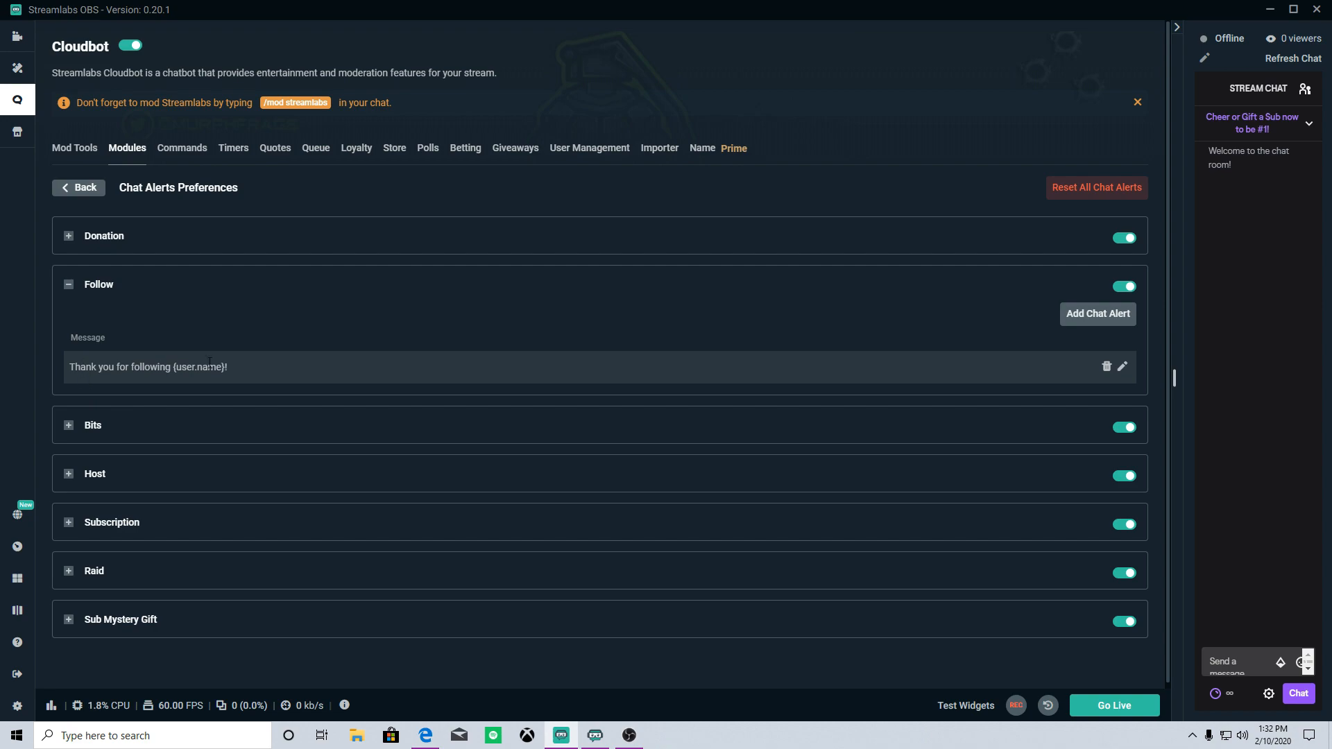
{"action": "left_click_drag", "start_coordinate": [134, 368], "coordinate": [280, 375]}
{"action": "left_click", "coordinate": [277, 369]}
{"action": "left_click", "coordinate": [68, 283]}
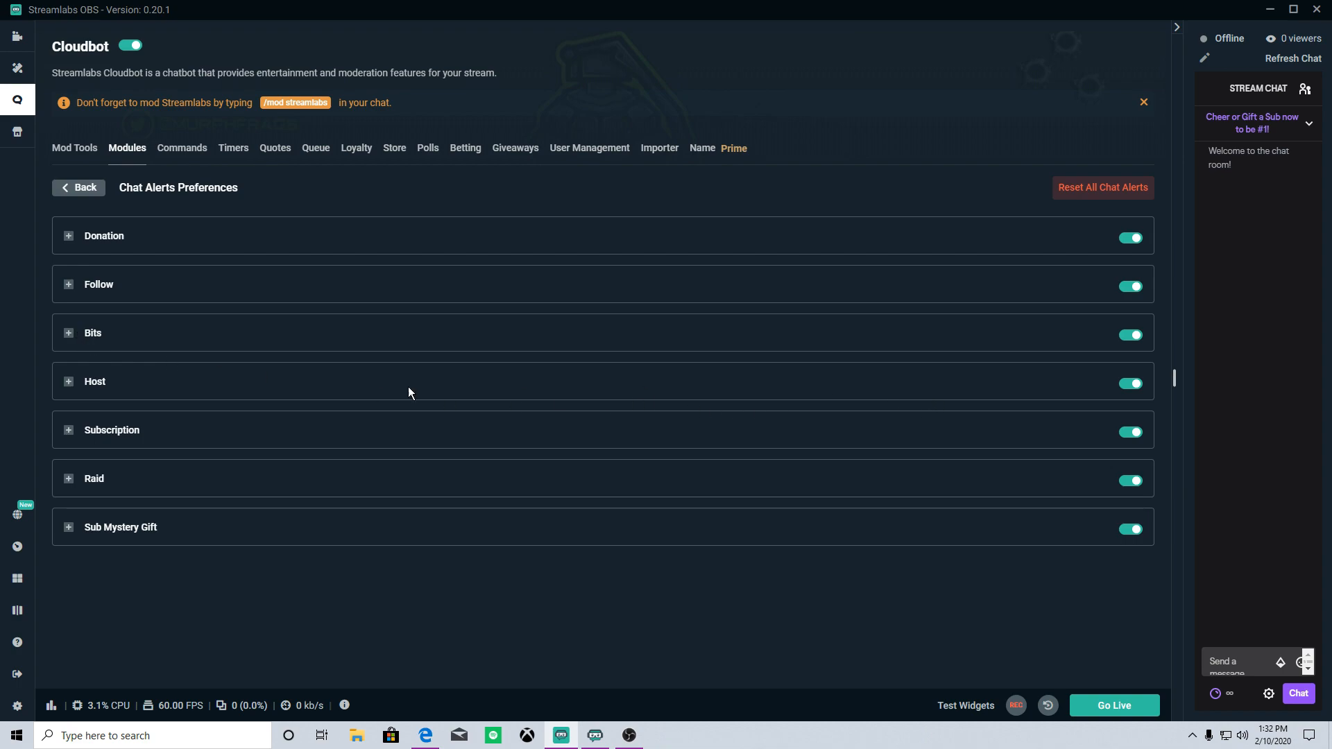
Expand the Host chat alert to view its message, and collapse the section
{"action": "left_click", "coordinate": [68, 382]}
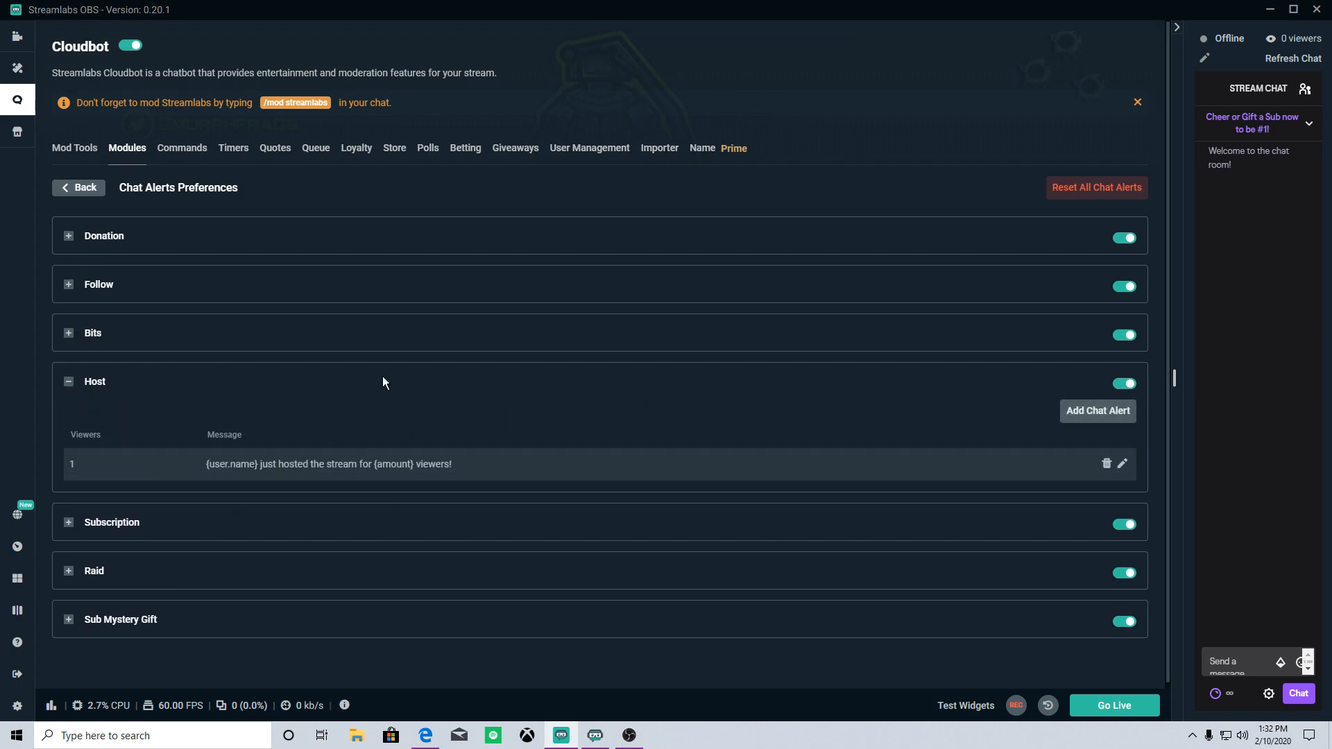
{"action": "left_click", "coordinate": [71, 381]}
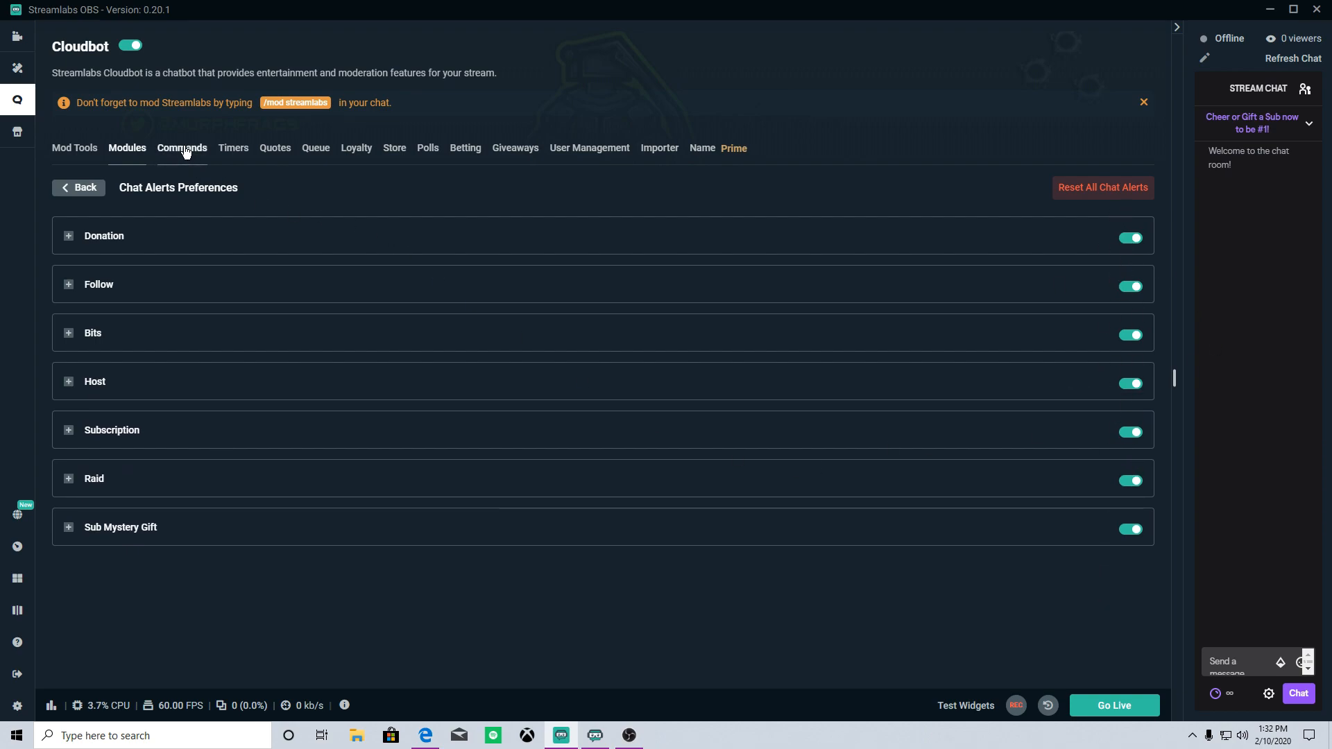
Send !console in the stream chat and highlight the bot's reply
{"action": "left_click", "coordinate": [1238, 663]}
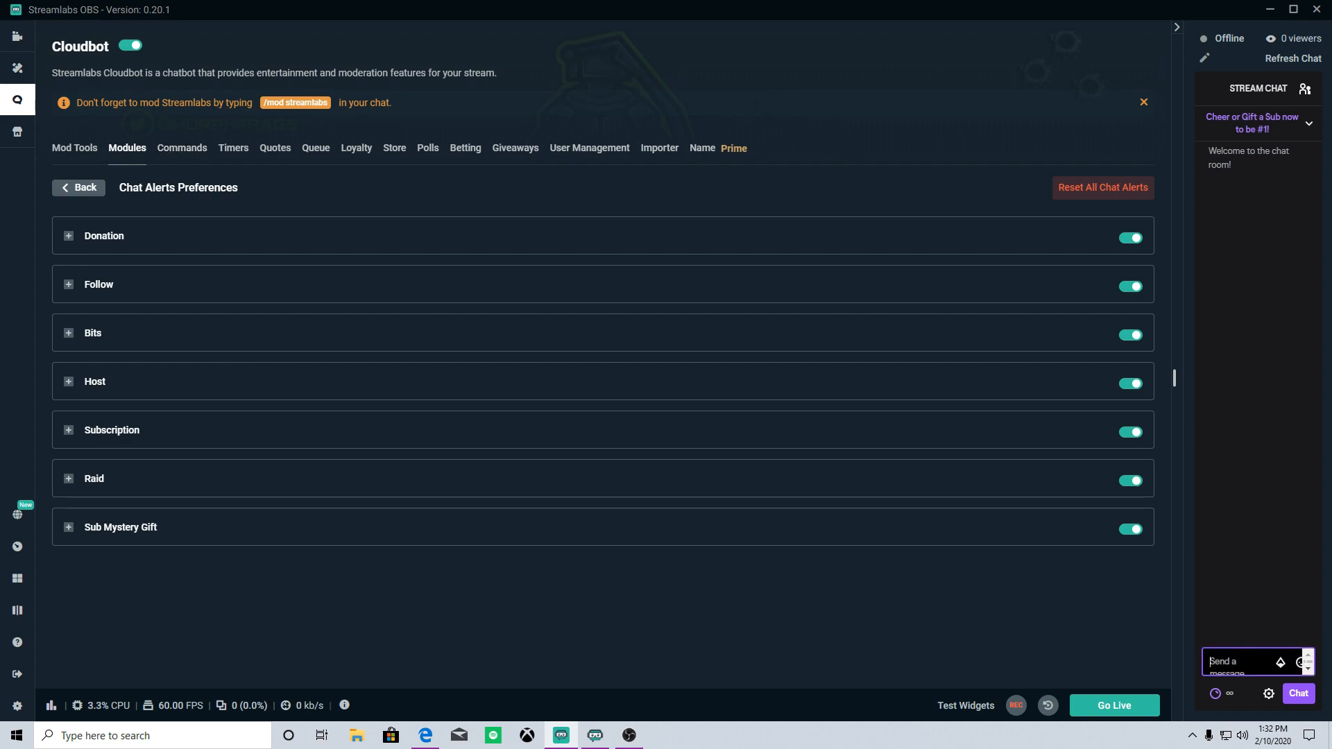
{"action": "type", "text": "!"}
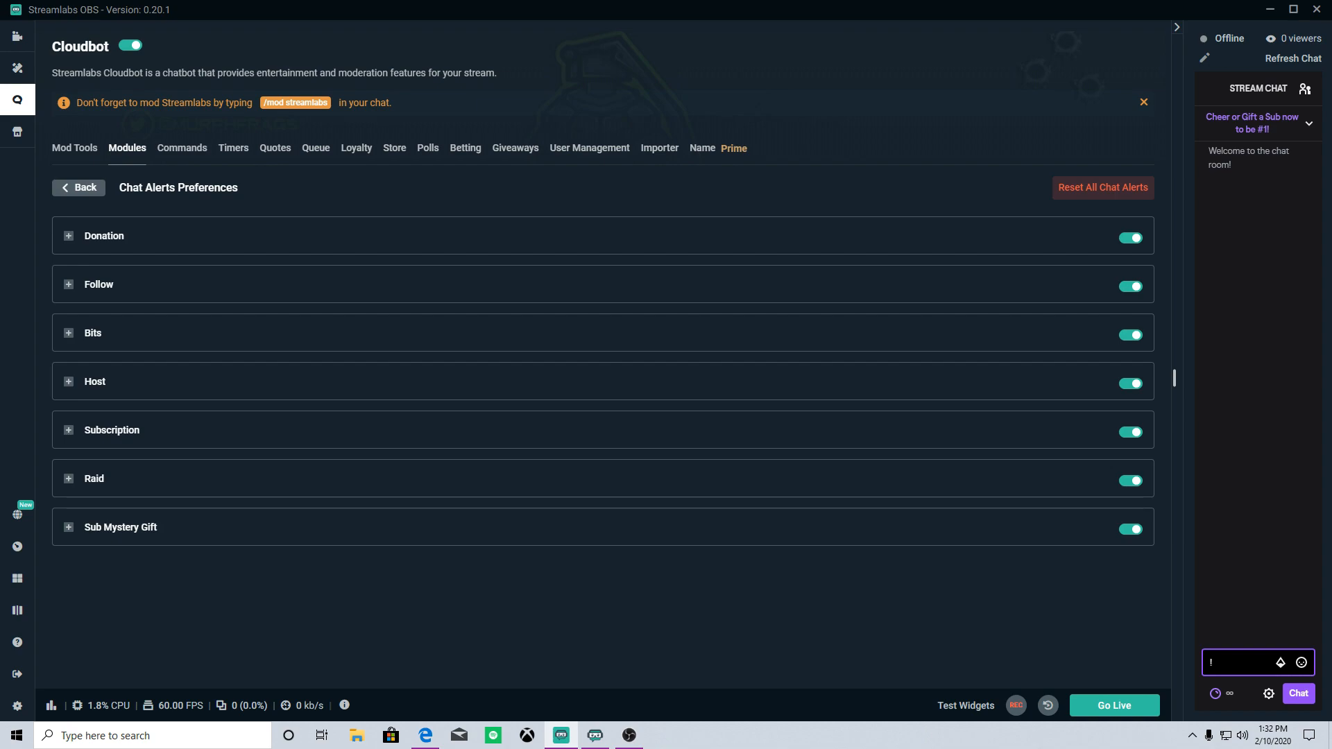
{"action": "type", "text": "console"}
{"action": "key", "text": "Return"}
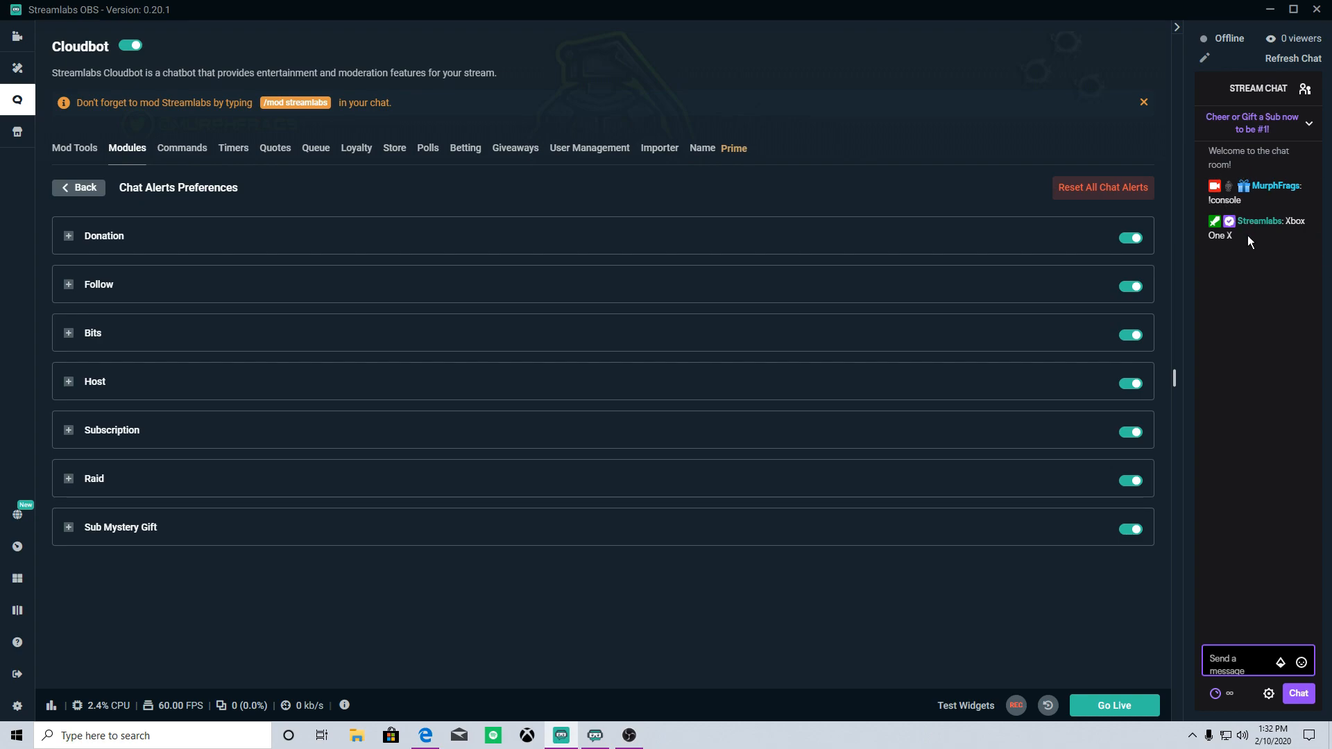
{"action": "left_click_drag", "start_coordinate": [1240, 237], "coordinate": [1289, 222]}
{"action": "left_click", "coordinate": [1304, 221]}
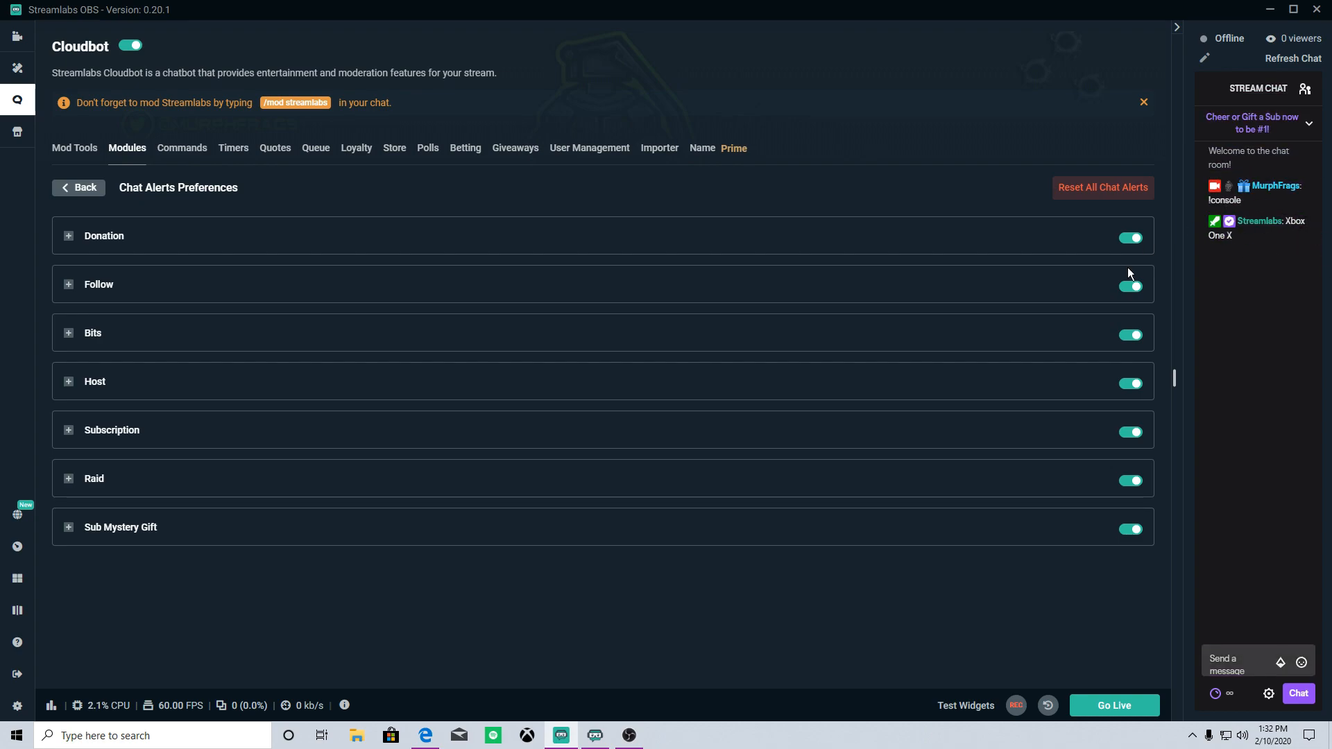
Send !uptime in the stream chat and highlight the command and the end of its reply
{"action": "left_click", "coordinate": [1233, 672]}
{"action": "type", "text": "!uptime"}
{"action": "key", "text": "Return"}
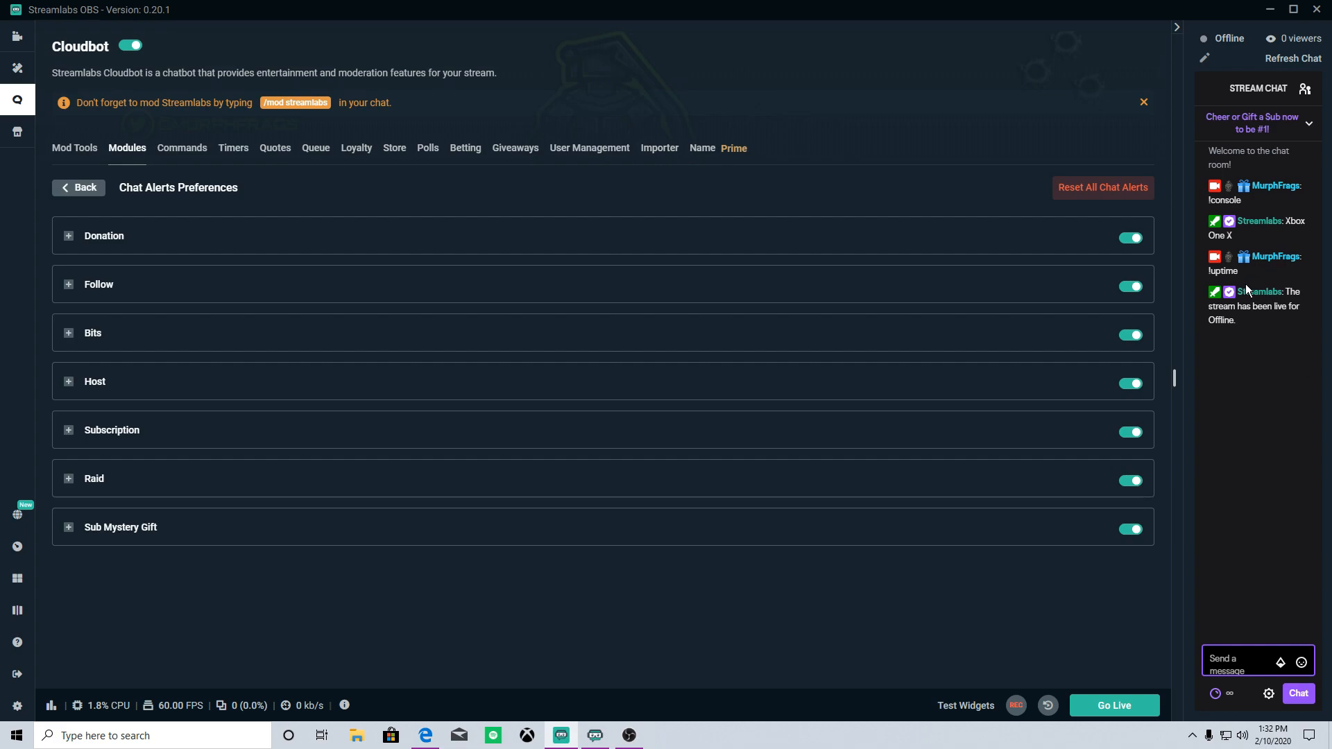
{"action": "left_click_drag", "start_coordinate": [1234, 318], "coordinate": [1231, 319]}
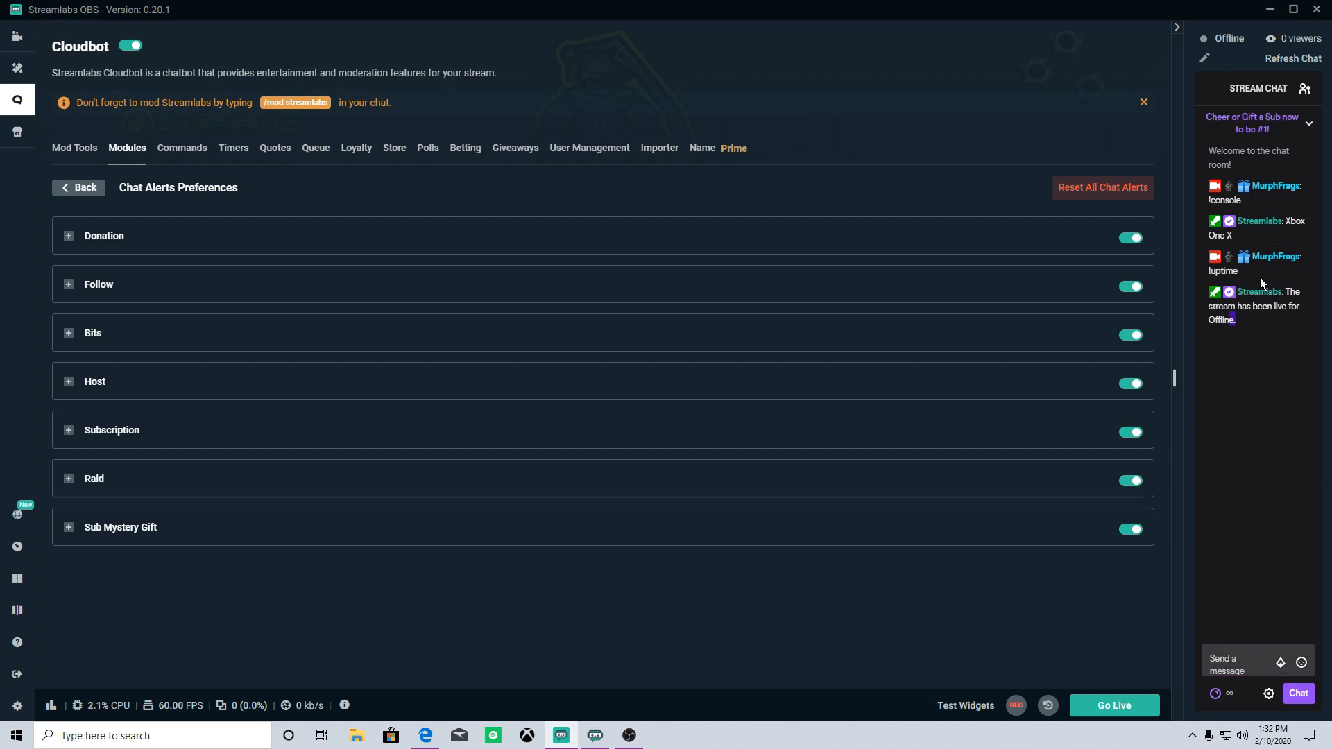
{"action": "left_click_drag", "start_coordinate": [1209, 271], "coordinate": [1239, 272]}
{"action": "left_click", "coordinate": [1265, 317]}
In the Cloudbot commands, start a custom command !hello with the response "Hello, how are you doing today?"
{"action": "left_click", "coordinate": [170, 151]}
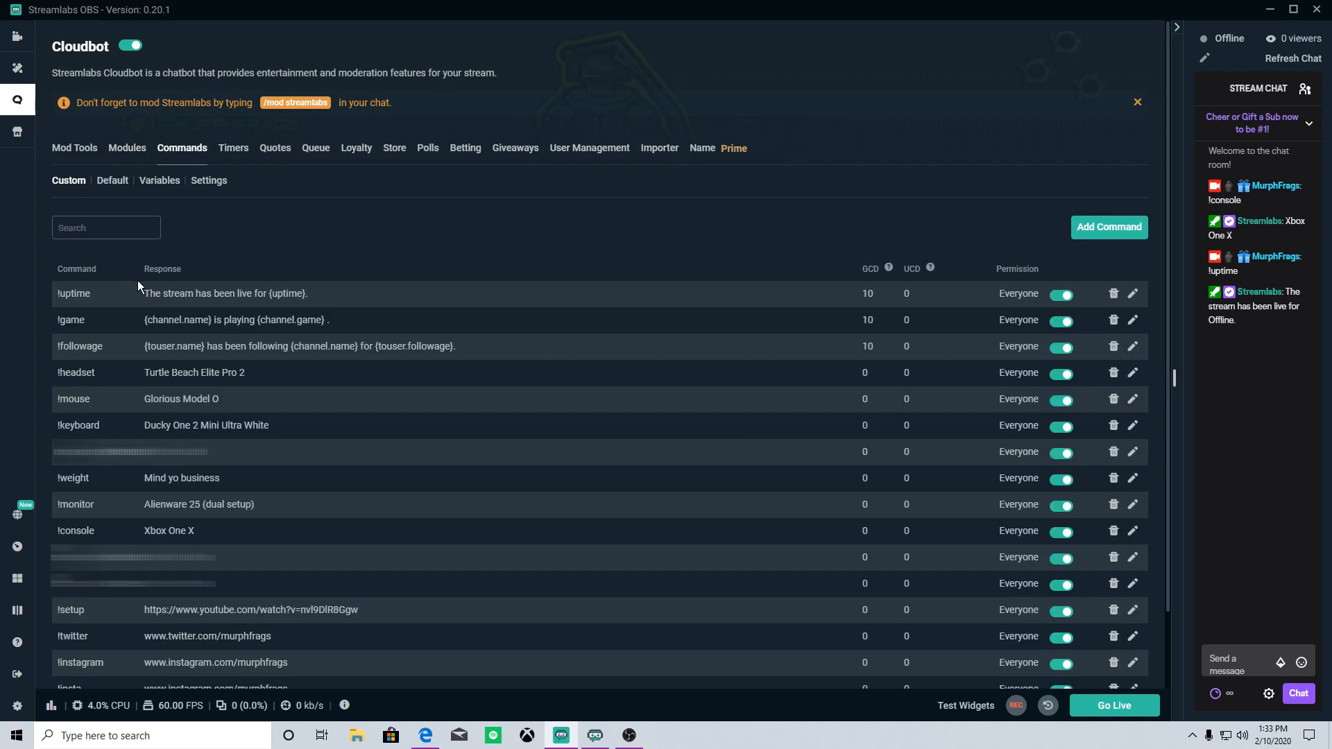
{"action": "left_click", "coordinate": [1095, 231]}
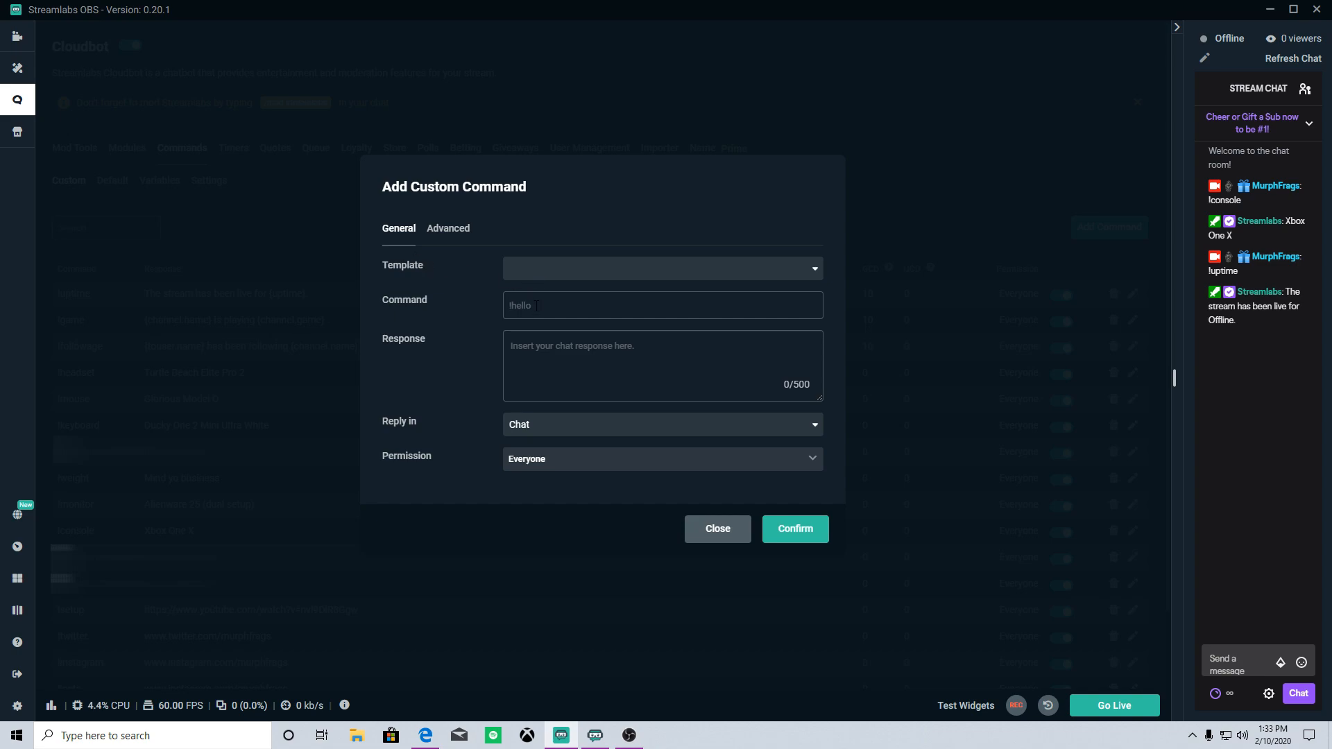
{"action": "type", "text": "!hello"}
{"action": "left_click_drag", "start_coordinate": [581, 304], "coordinate": [502, 305]}
{"action": "left_click", "coordinate": [559, 382]}
{"action": "type", "text": "Hello, how are you doiing today?"}
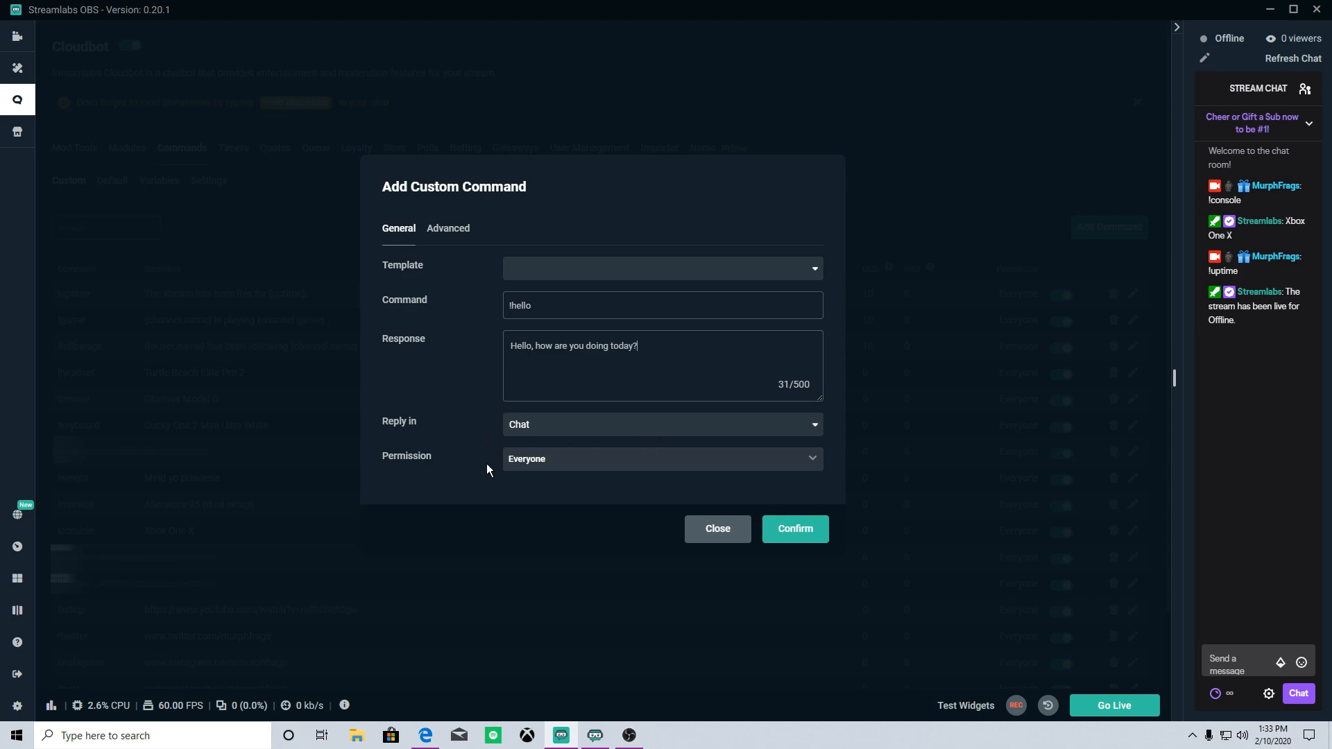
Try switching the Regulars, Moderators and Streamer permissions, leave the command available to everyone, and save it
{"action": "left_click", "coordinate": [562, 460]}
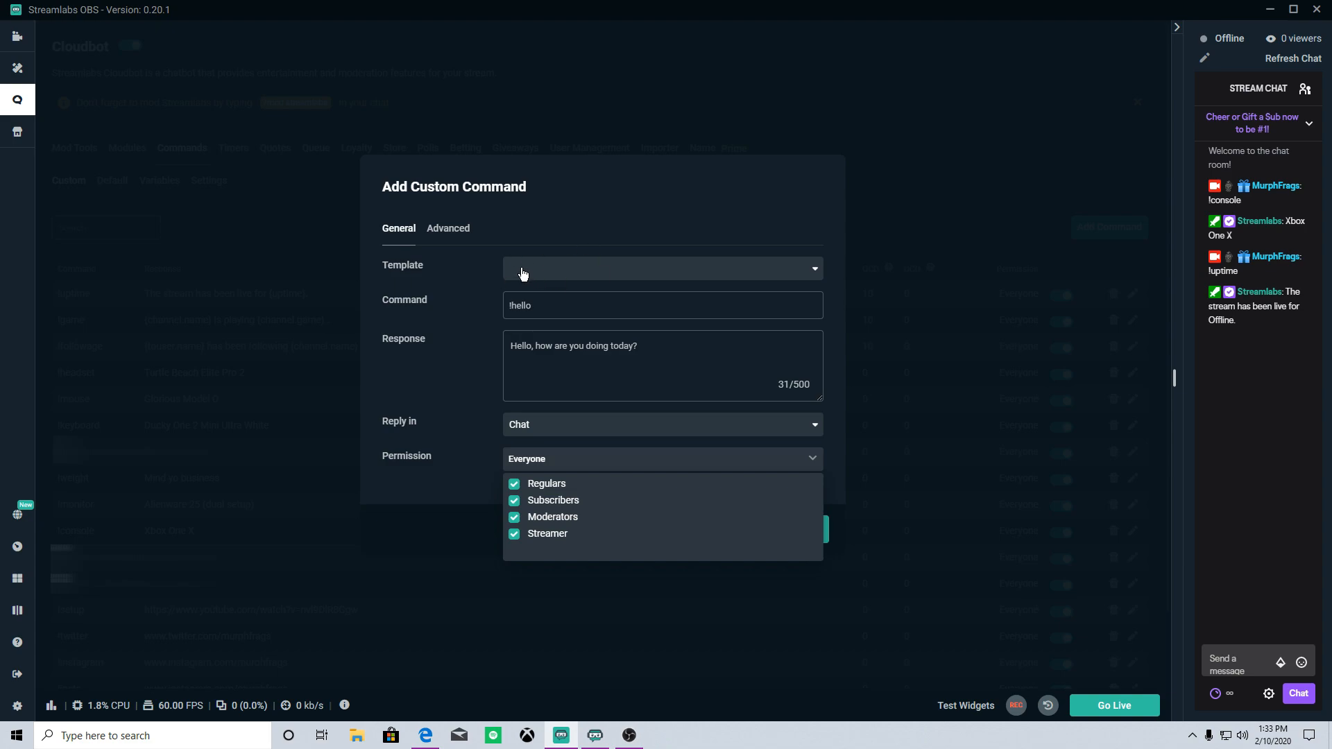
{"action": "left_click", "coordinate": [513, 483]}
{"action": "left_click", "coordinate": [514, 518]}
{"action": "left_click", "coordinate": [514, 534]}
{"action": "left_click", "coordinate": [513, 534]}
{"action": "left_click", "coordinate": [514, 518]}
{"action": "left_click", "coordinate": [514, 484]}
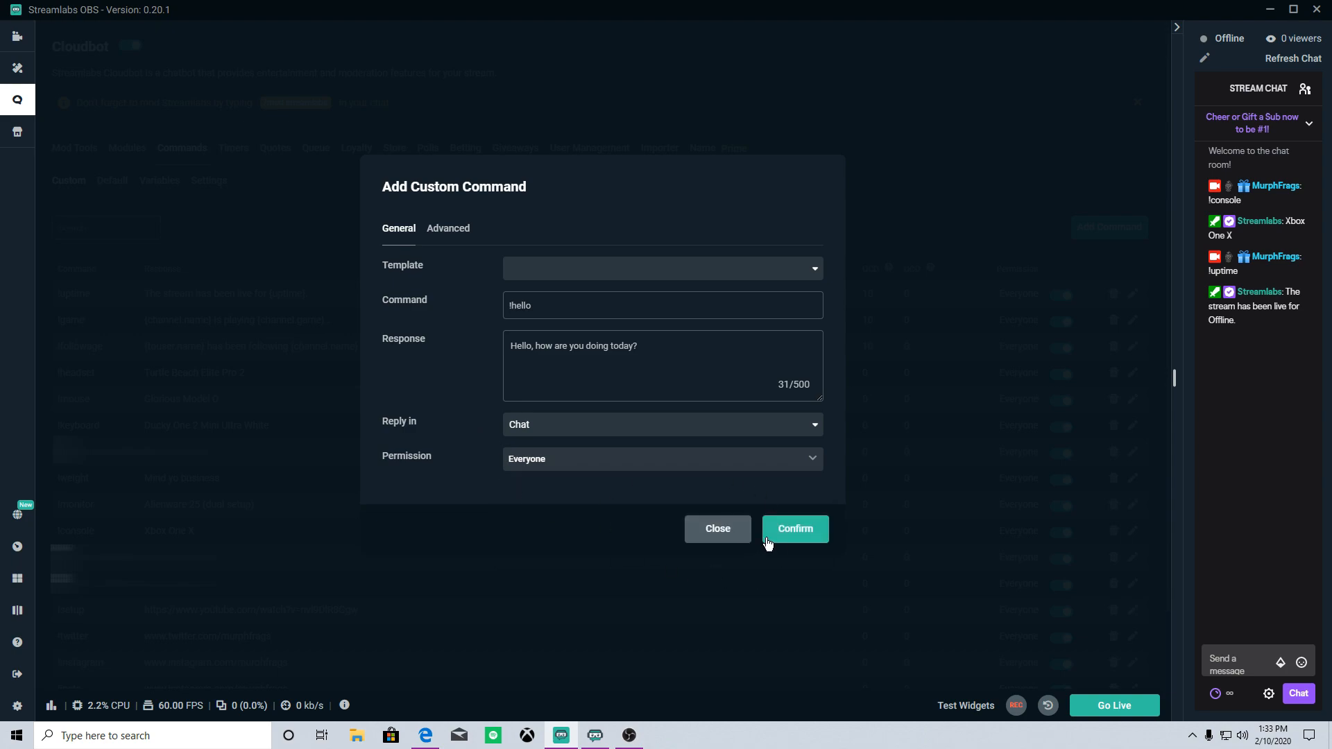
{"action": "left_click", "coordinate": [791, 530]}
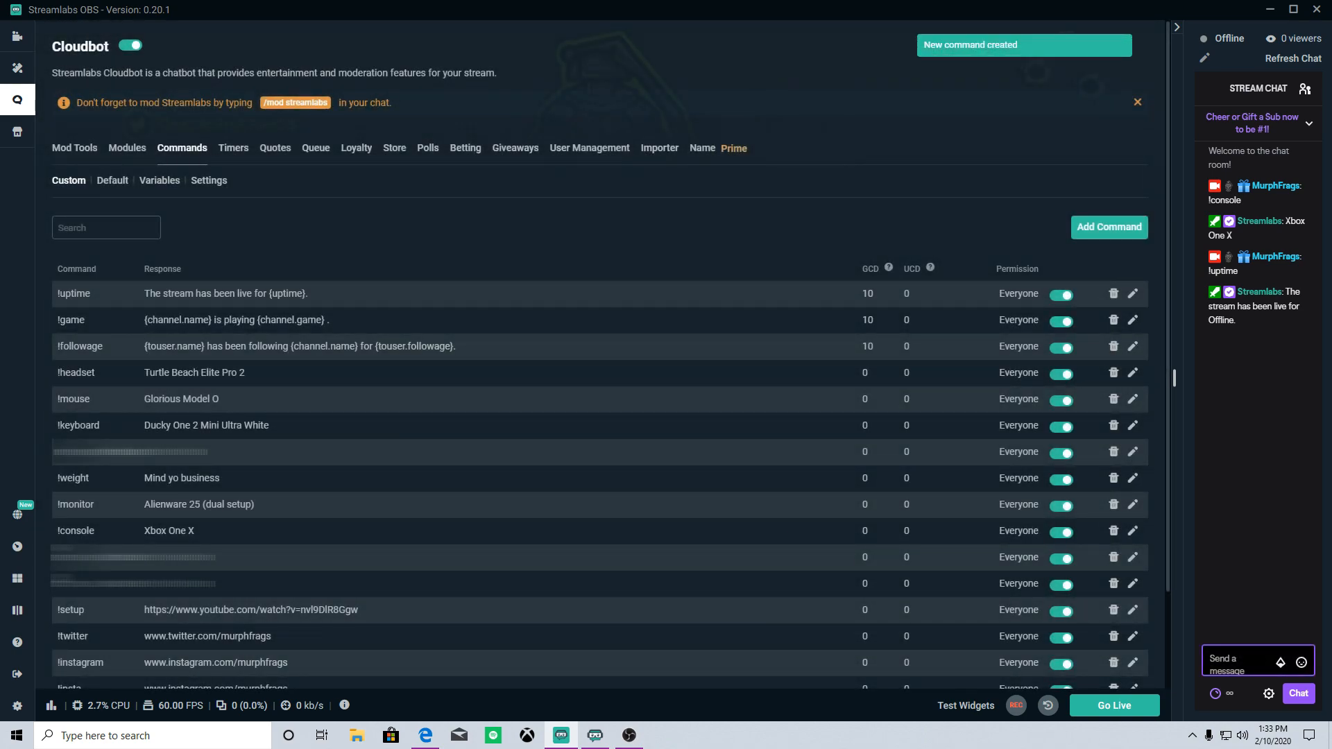
Test the new command by sending !hello in the stream chat, and review the chat exchange
{"action": "type", "text": "!hello"}
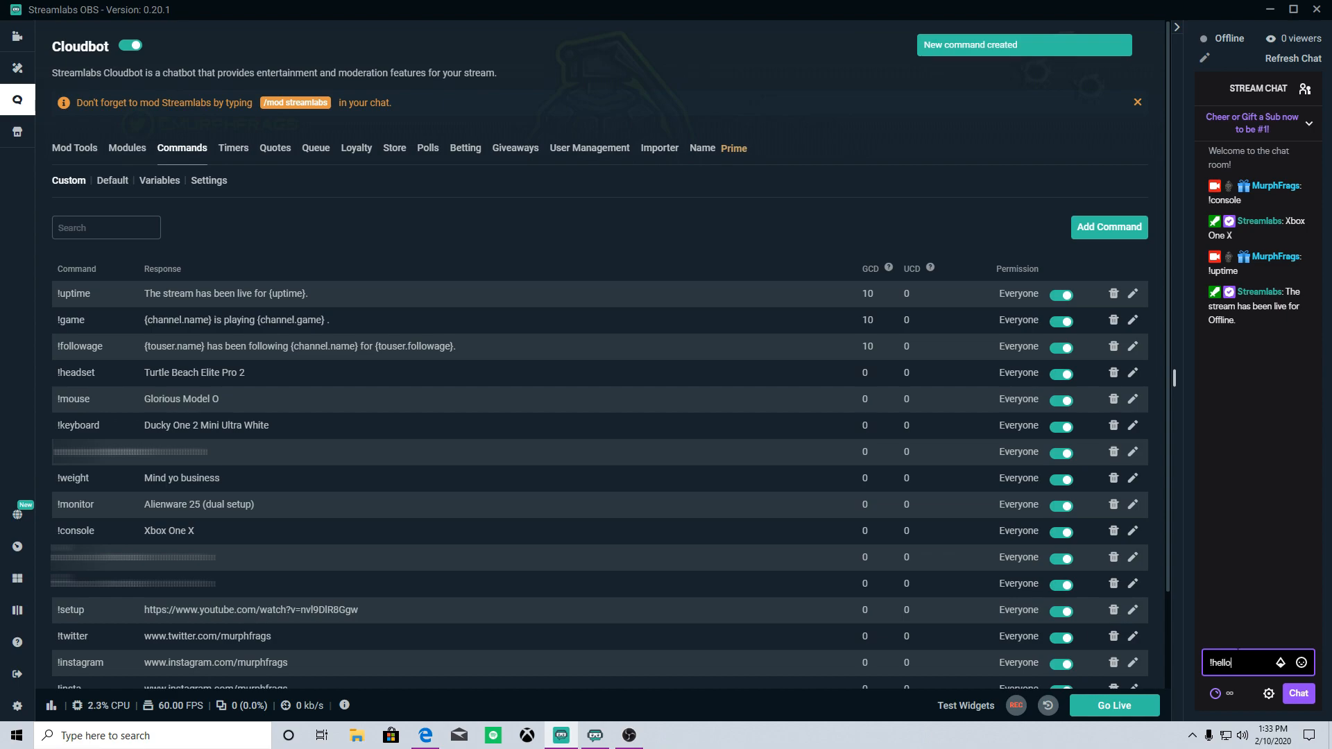
{"action": "key", "text": "Return"}
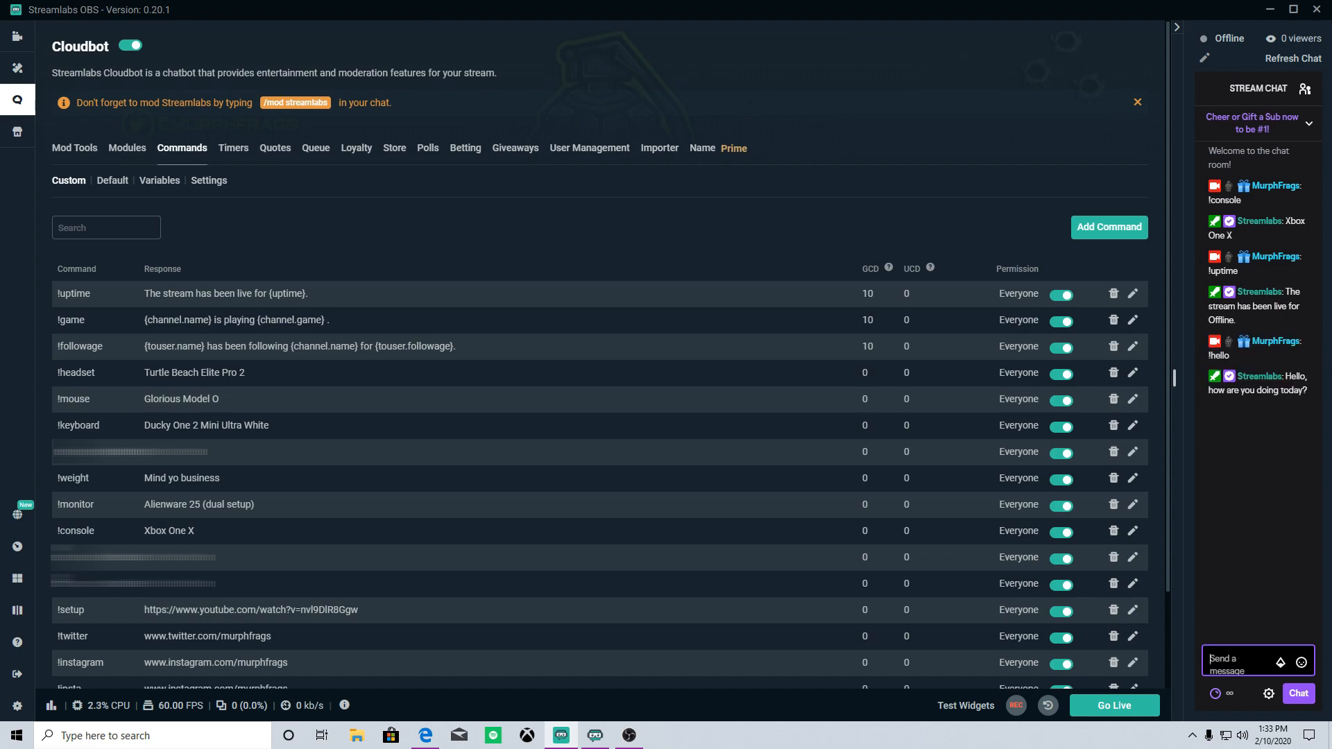
{"action": "left_click_drag", "start_coordinate": [1208, 145], "coordinate": [1311, 381]}
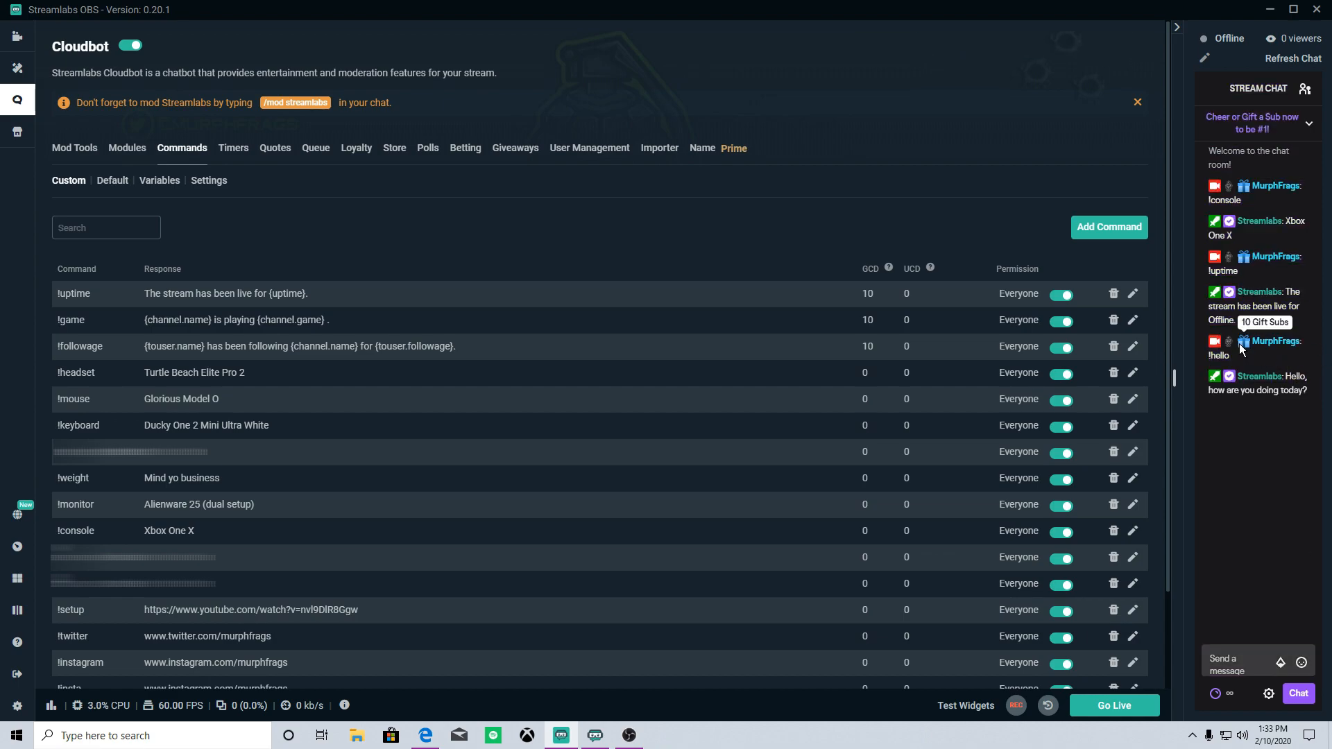
Delete the !hello command from the custom commands and confirm the deletion
{"action": "scroll", "coordinate": [235, 381], "scroll_direction": "down", "scroll_amount": 3}
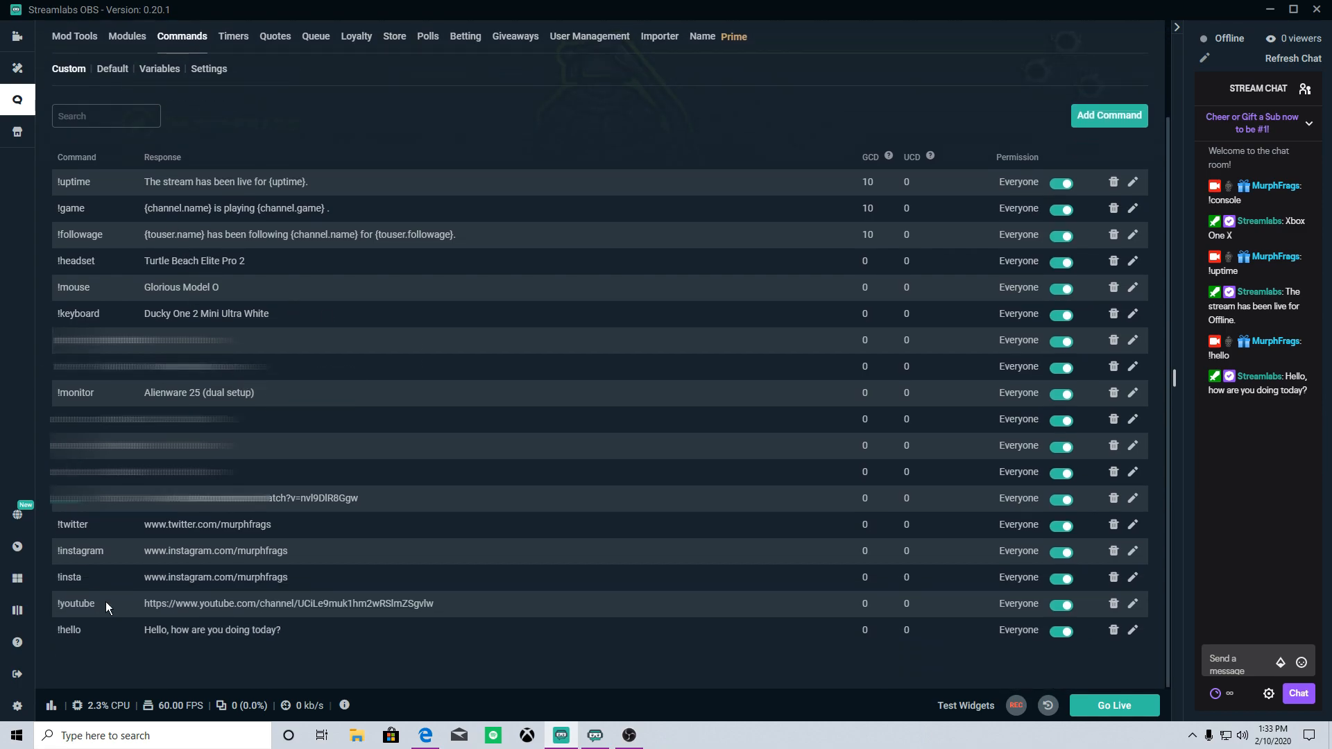
{"action": "left_click", "coordinate": [1113, 630]}
{"action": "left_click", "coordinate": [641, 385]}
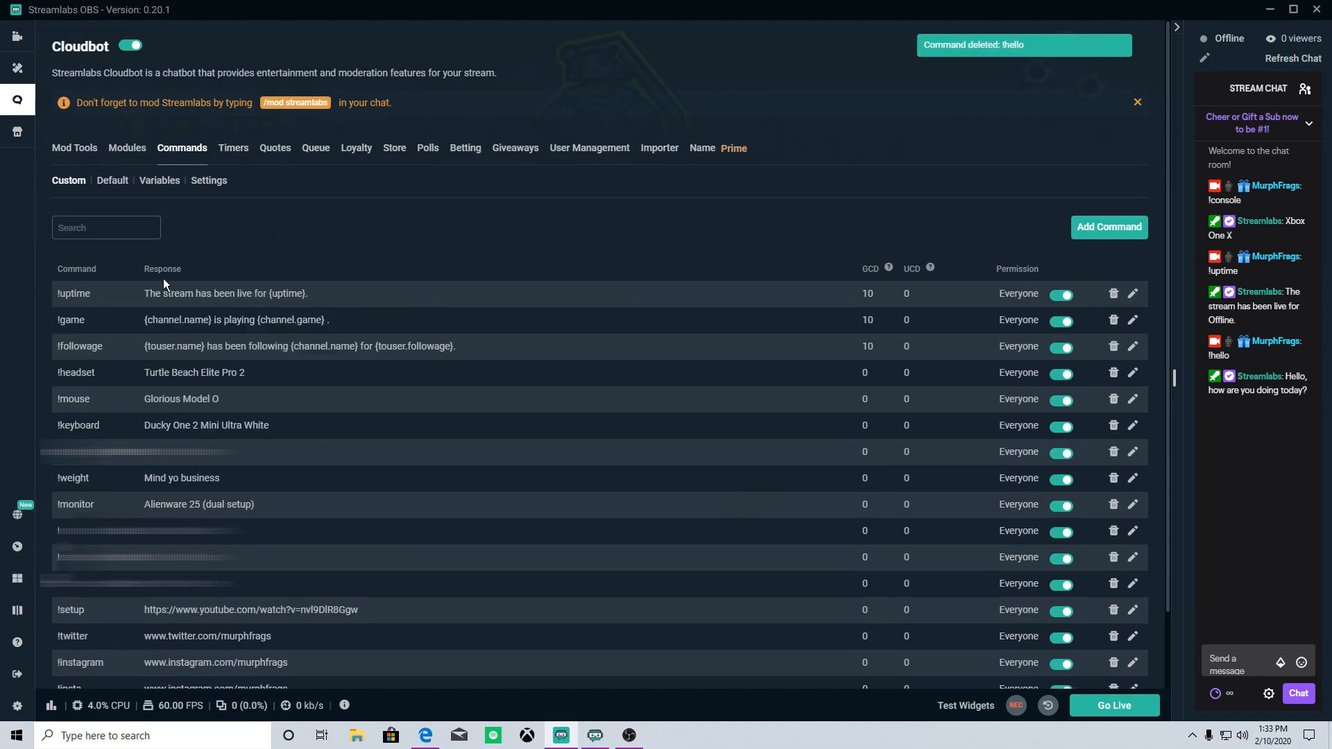
Examine the !uptime and !game commands and the variables in their responses
{"action": "left_click_drag", "start_coordinate": [139, 292], "coordinate": [299, 293]}
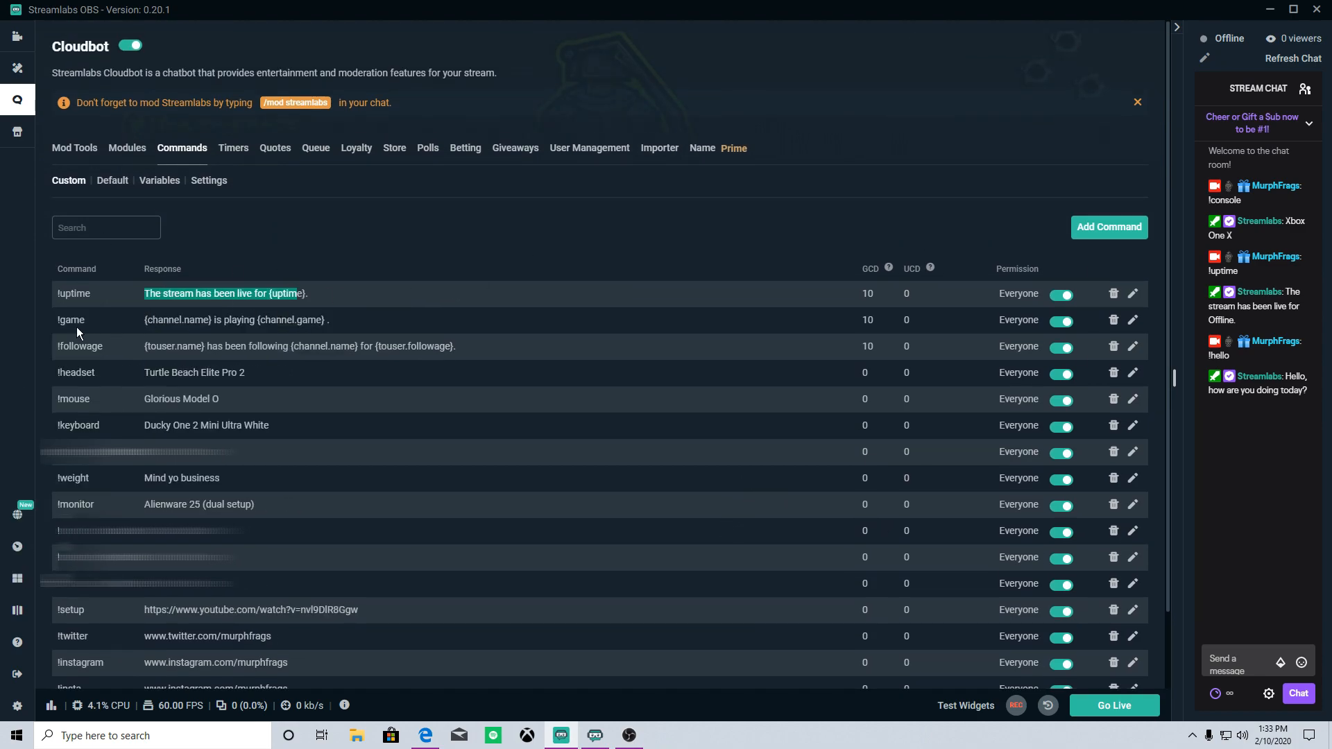
{"action": "left_click_drag", "start_coordinate": [105, 317], "coordinate": [140, 344]}
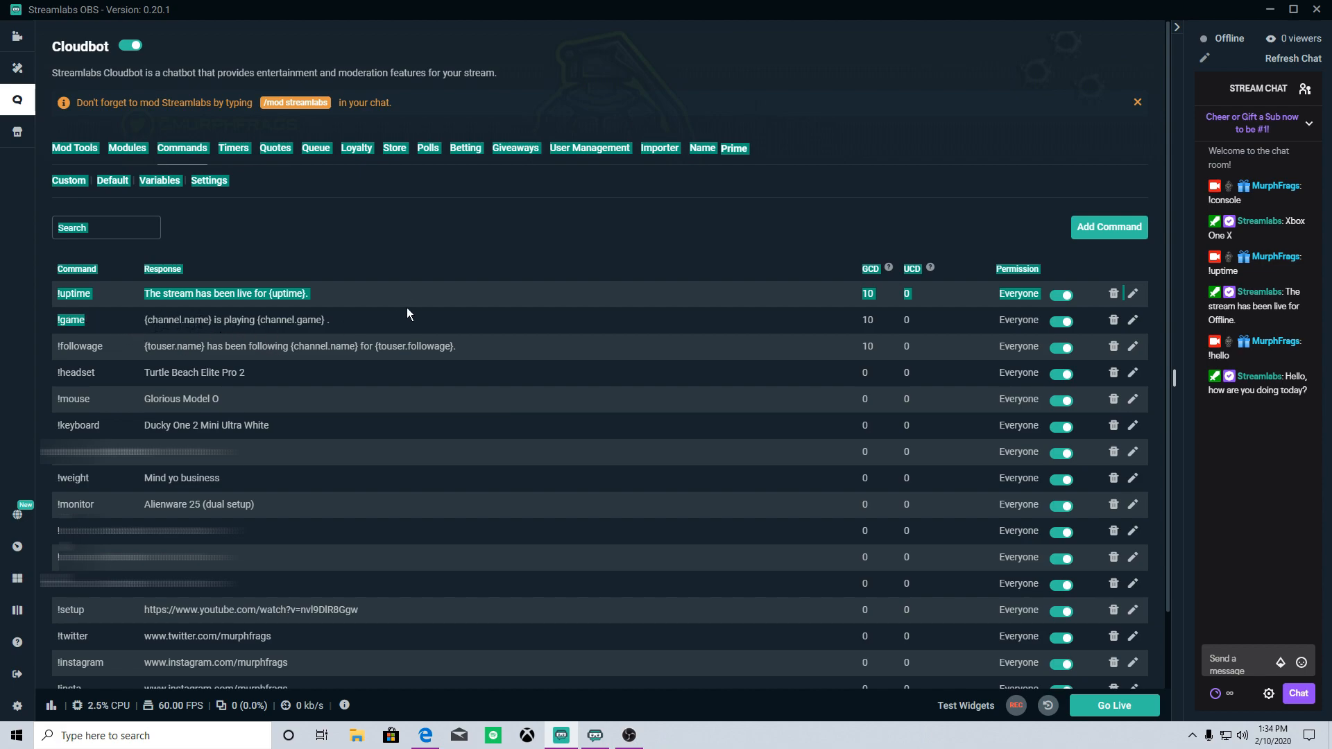
{"action": "left_click", "coordinate": [427, 227]}
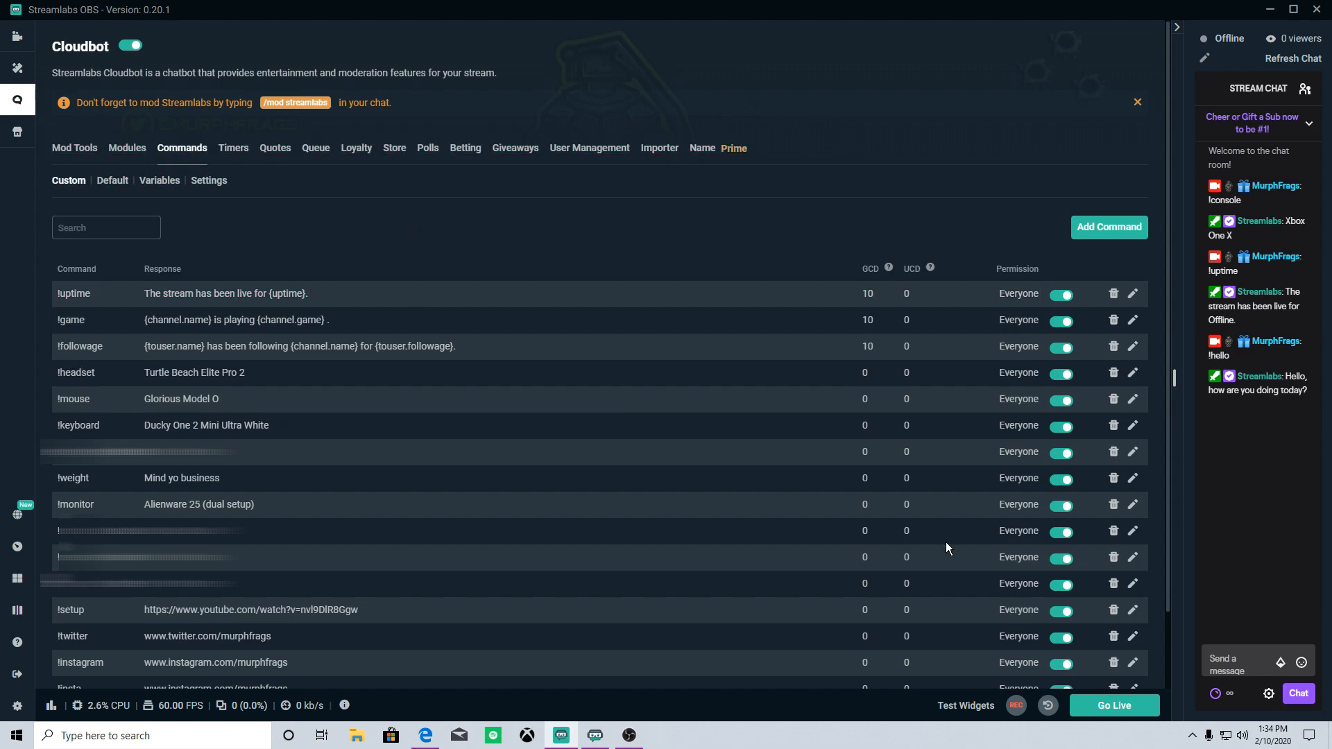
Send !headset in the stream chat to test the headset command
{"action": "left_click", "coordinate": [1212, 646]}
{"action": "type", "text": "!headset"}
{"action": "key", "text": "Return"}
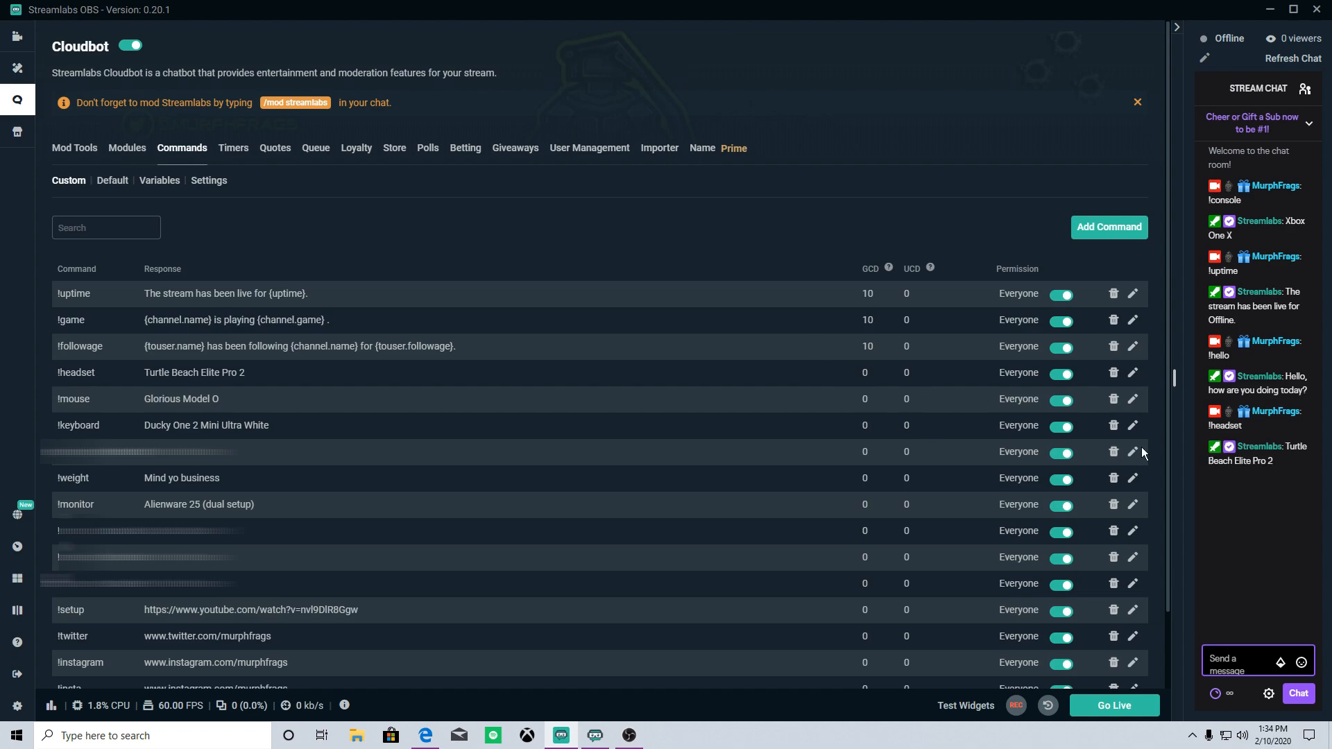
Test the social link commands by sending !twitter and !youtube in the stream chat
{"action": "scroll", "coordinate": [699, 423], "scroll_direction": "down", "scroll_amount": 2}
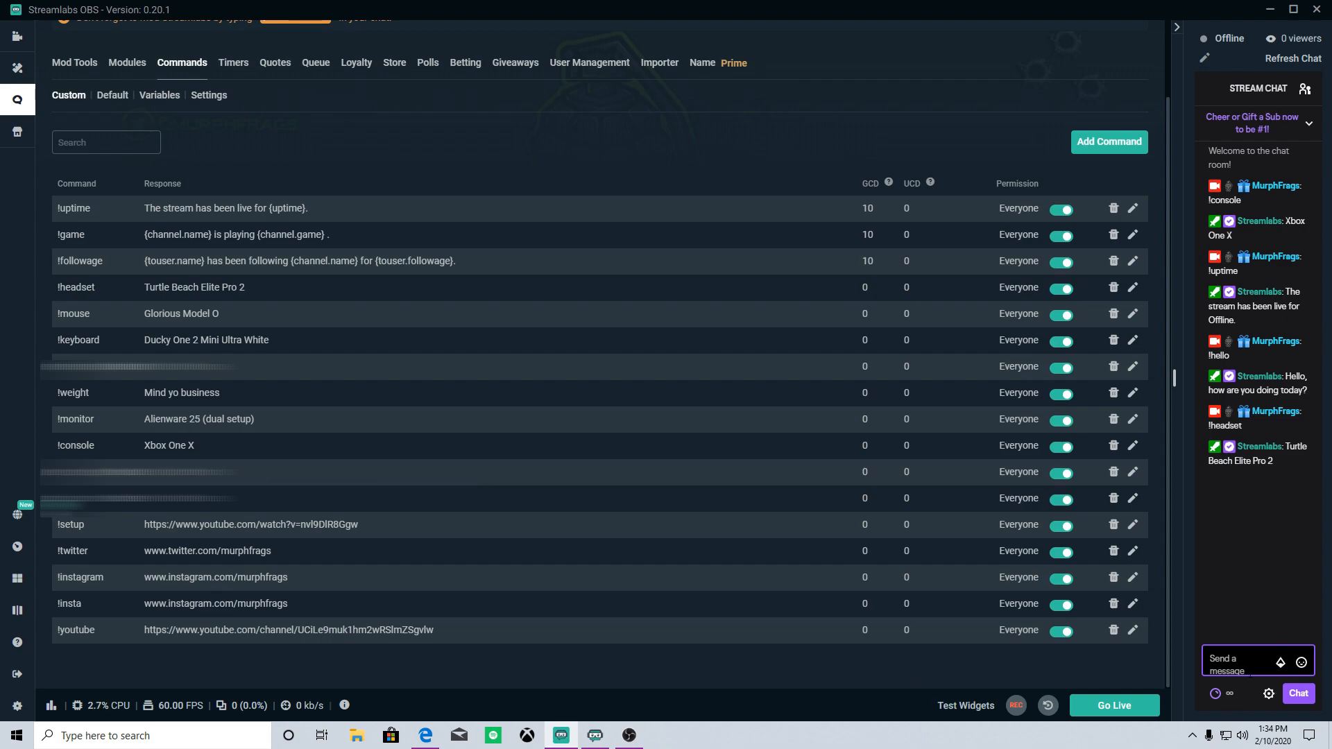
{"action": "type", "text": "!twitter"}
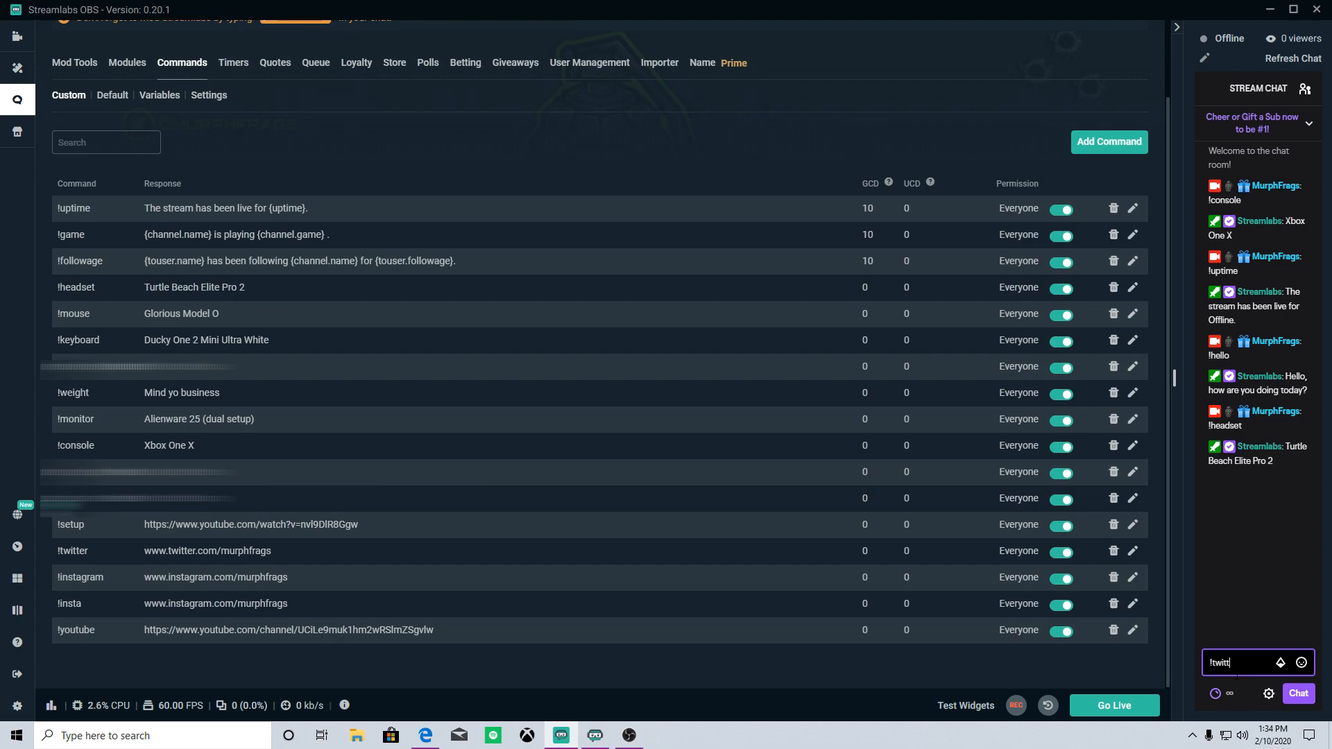
{"action": "key", "text": "Return"}
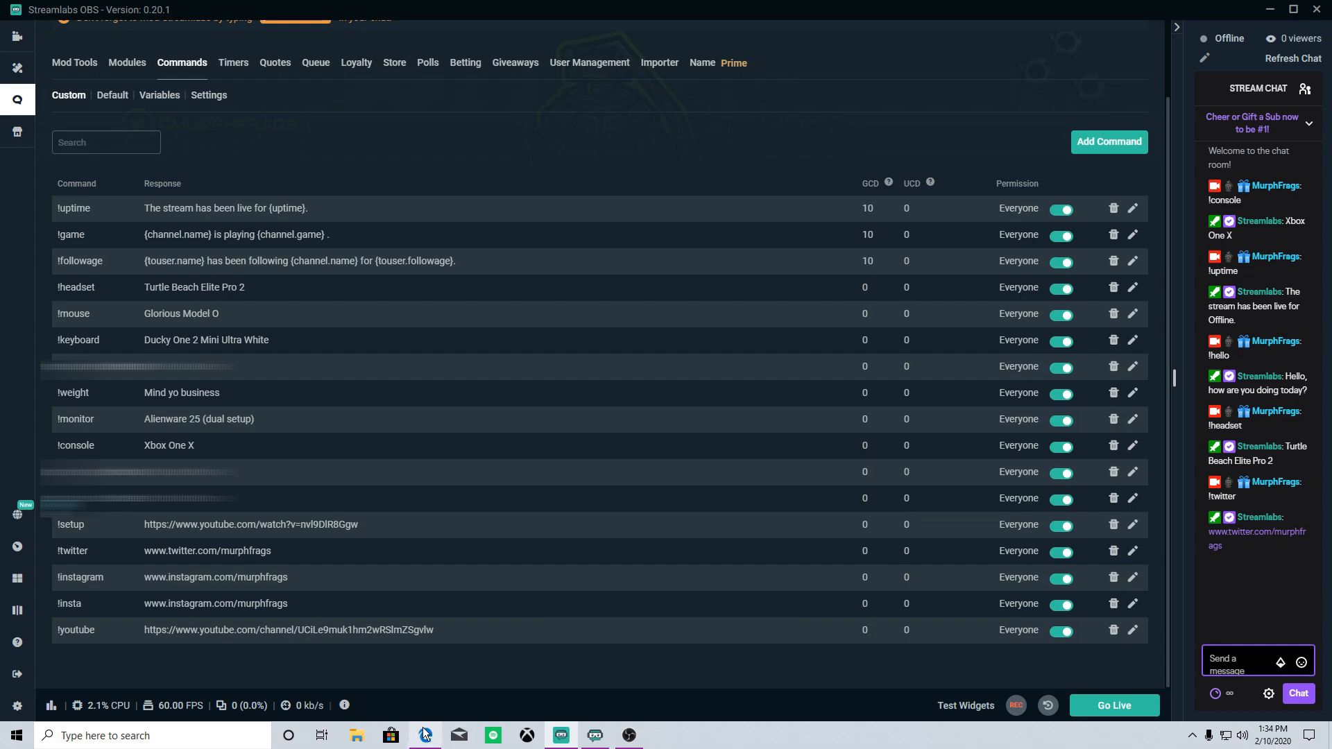
{"action": "type", "text": "!"}
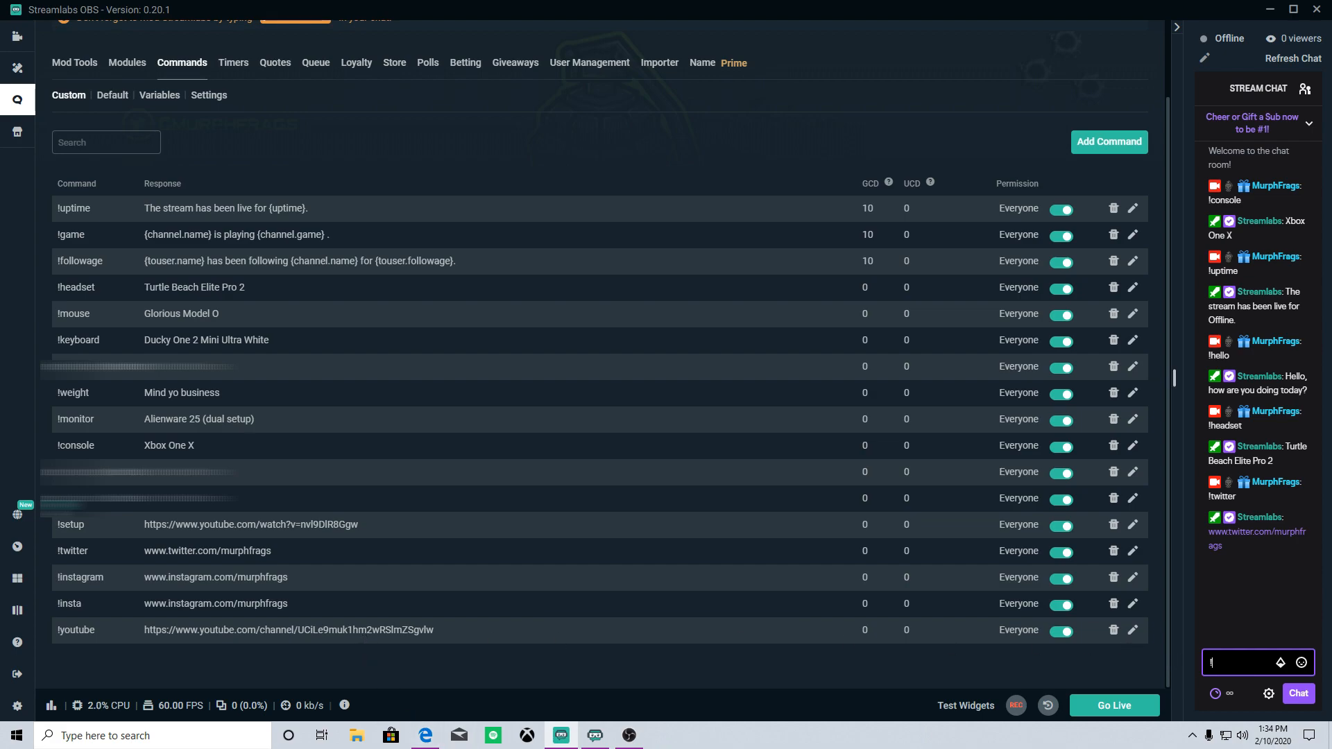
{"action": "type", "text": "youtube"}
{"action": "key", "text": "Return"}
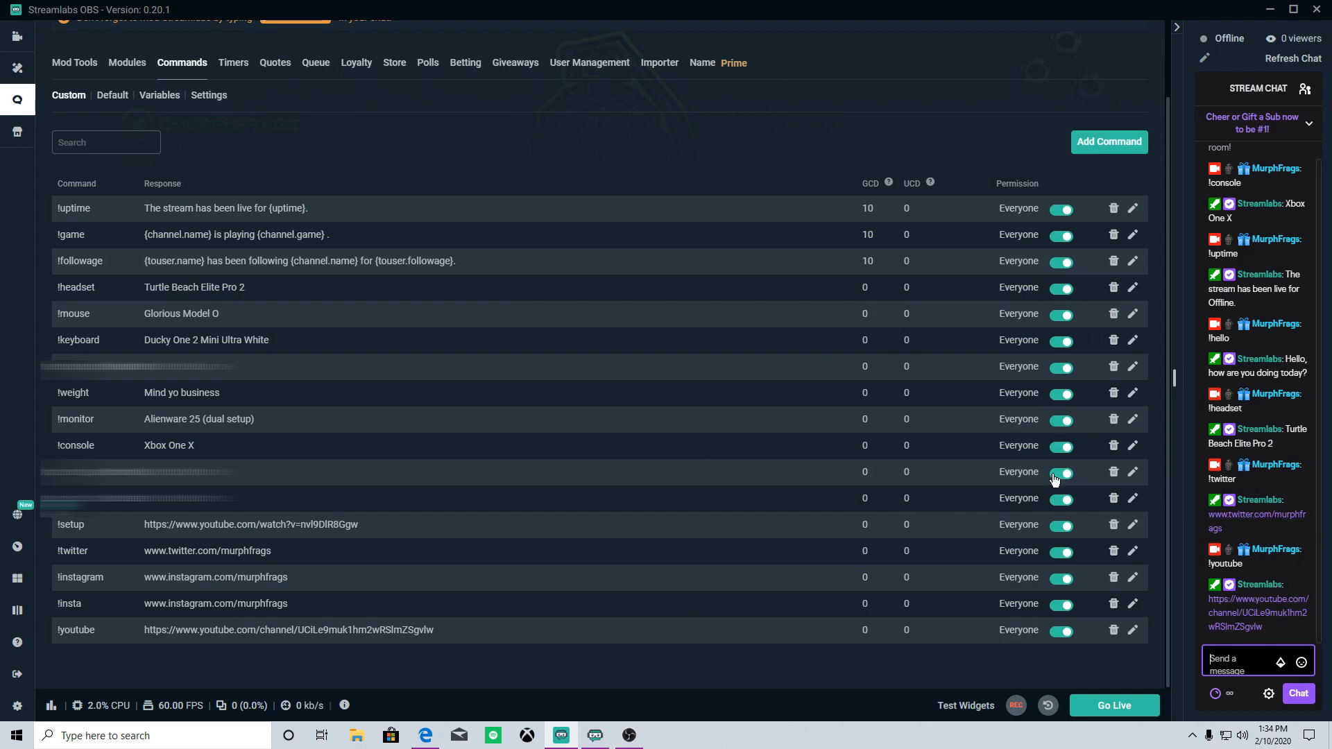
Show the Cloudbot timers and view the blank form for a new timer, cancelling without adding one
{"action": "scroll", "coordinate": [1006, 417], "scroll_direction": "up", "scroll_amount": 2}
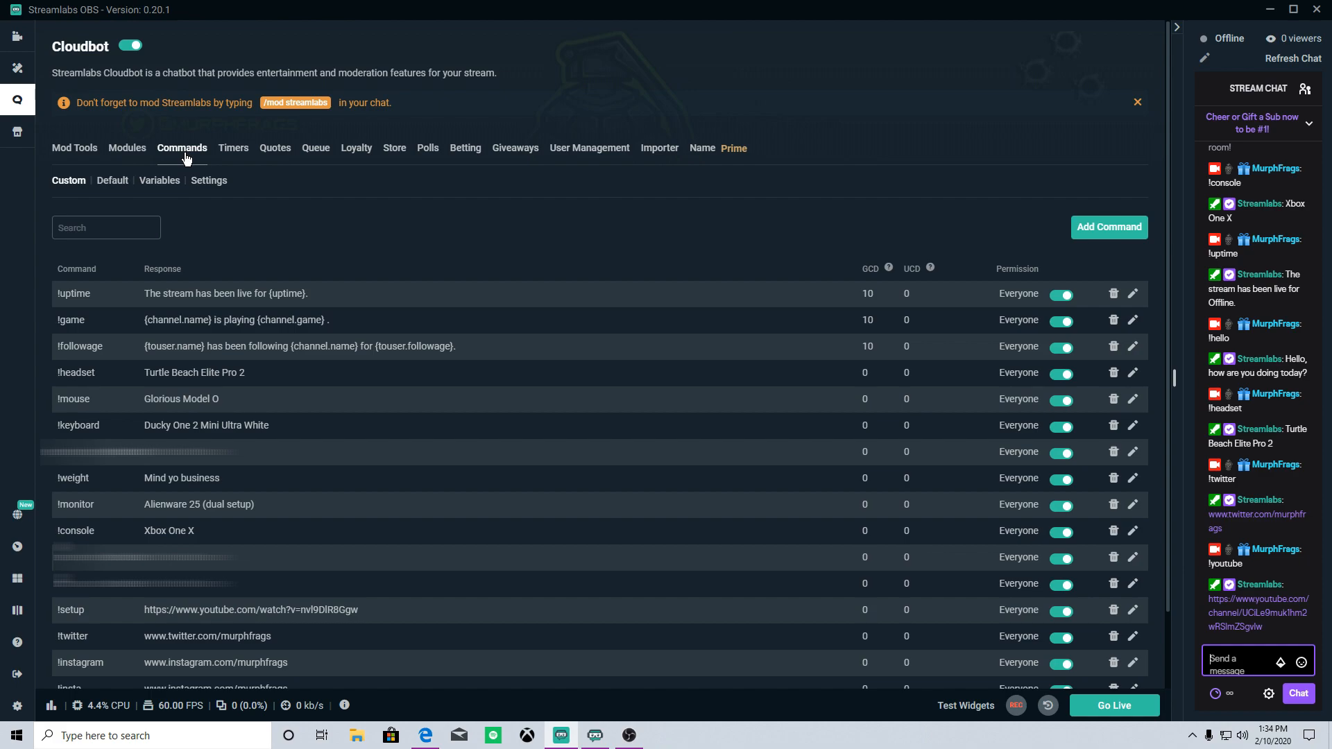
{"action": "left_click", "coordinate": [209, 219]}
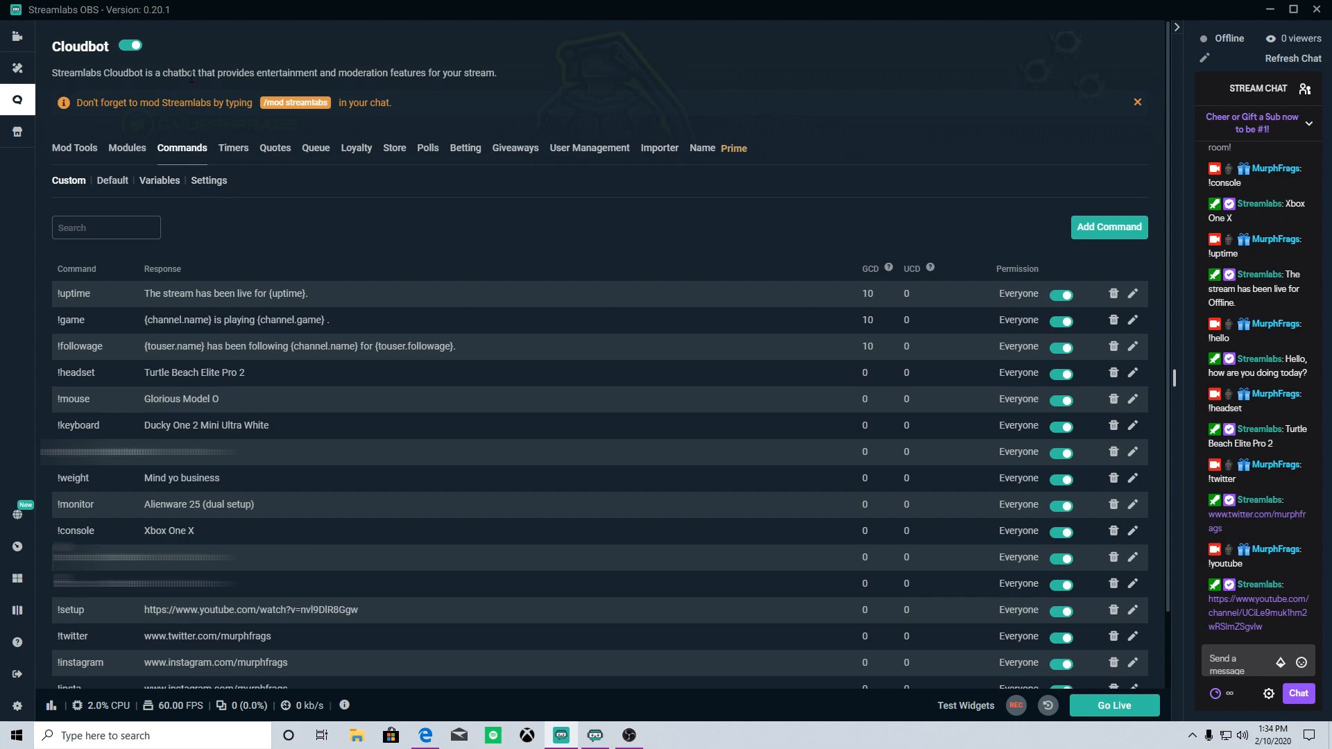
{"action": "left_click", "coordinate": [133, 50]}
{"action": "left_click", "coordinate": [135, 150]}
{"action": "left_click", "coordinate": [186, 154]}
{"action": "left_click", "coordinate": [235, 152]}
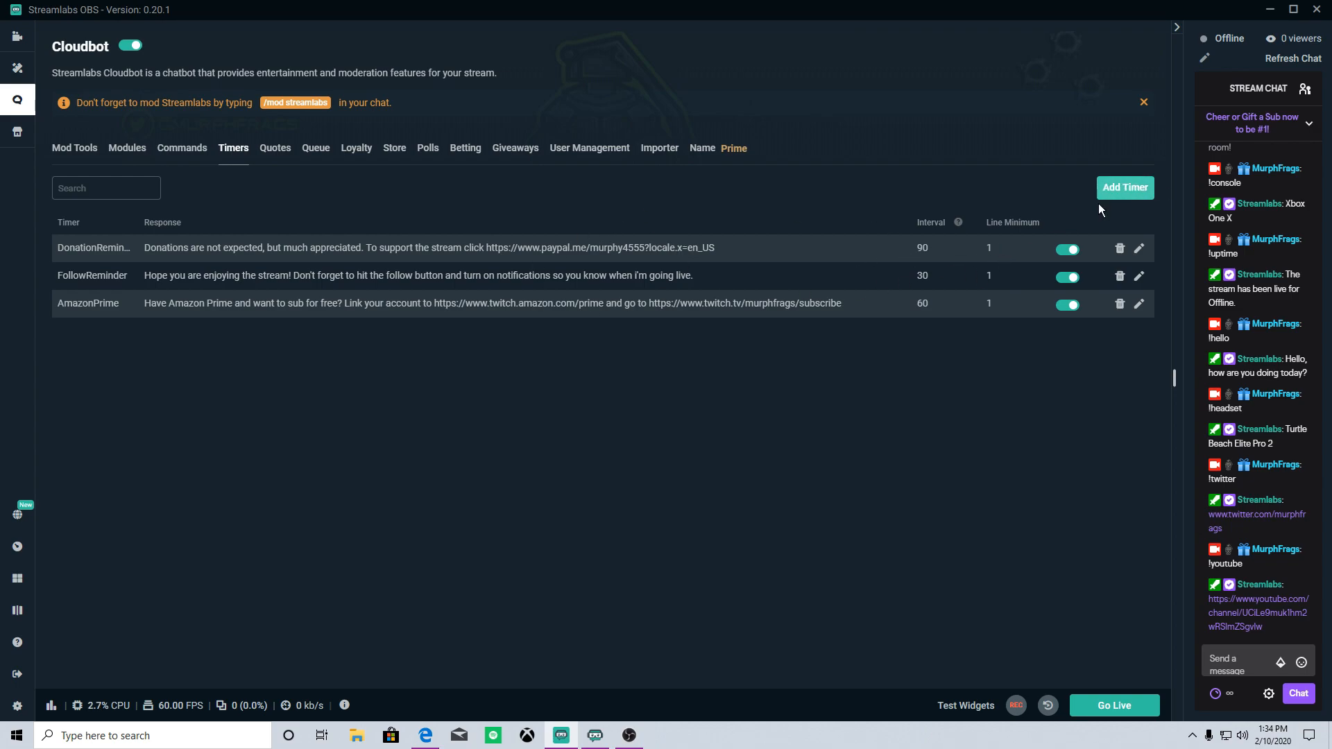
{"action": "left_click", "coordinate": [1124, 199]}
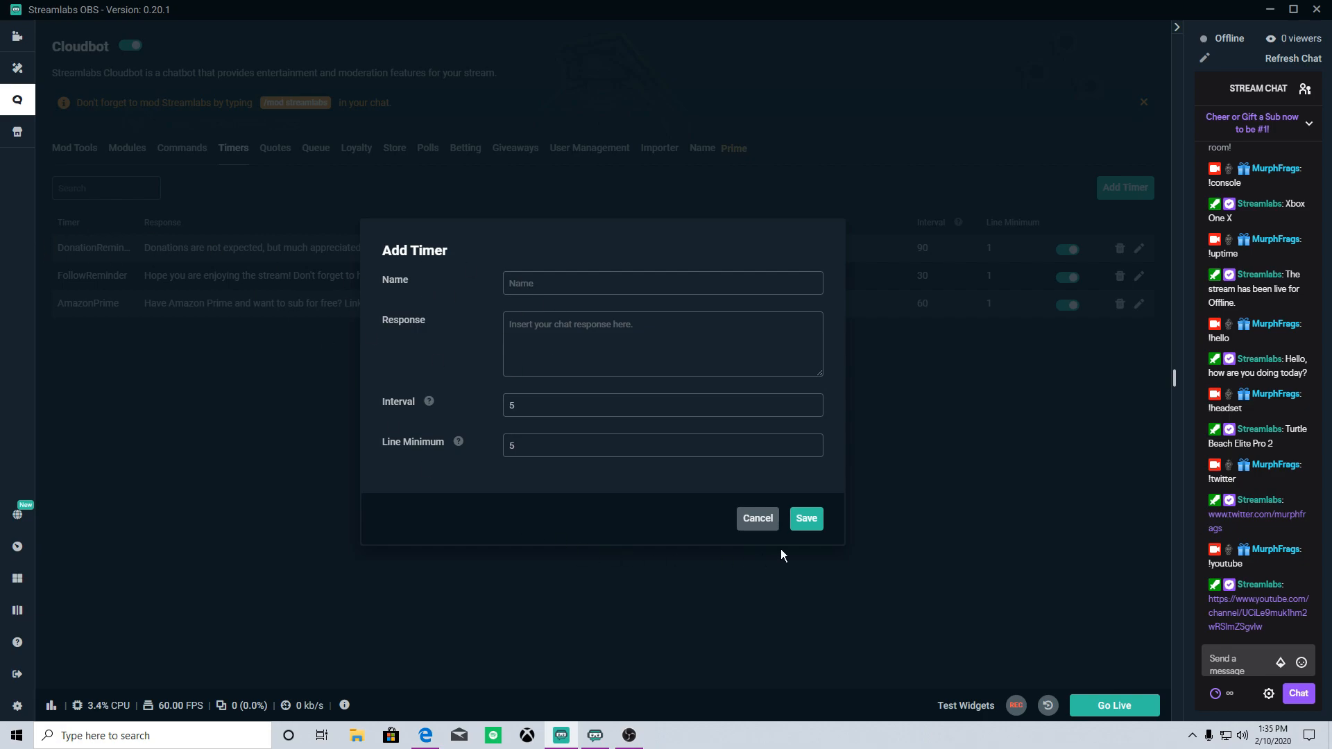
{"action": "left_click", "coordinate": [756, 521]}
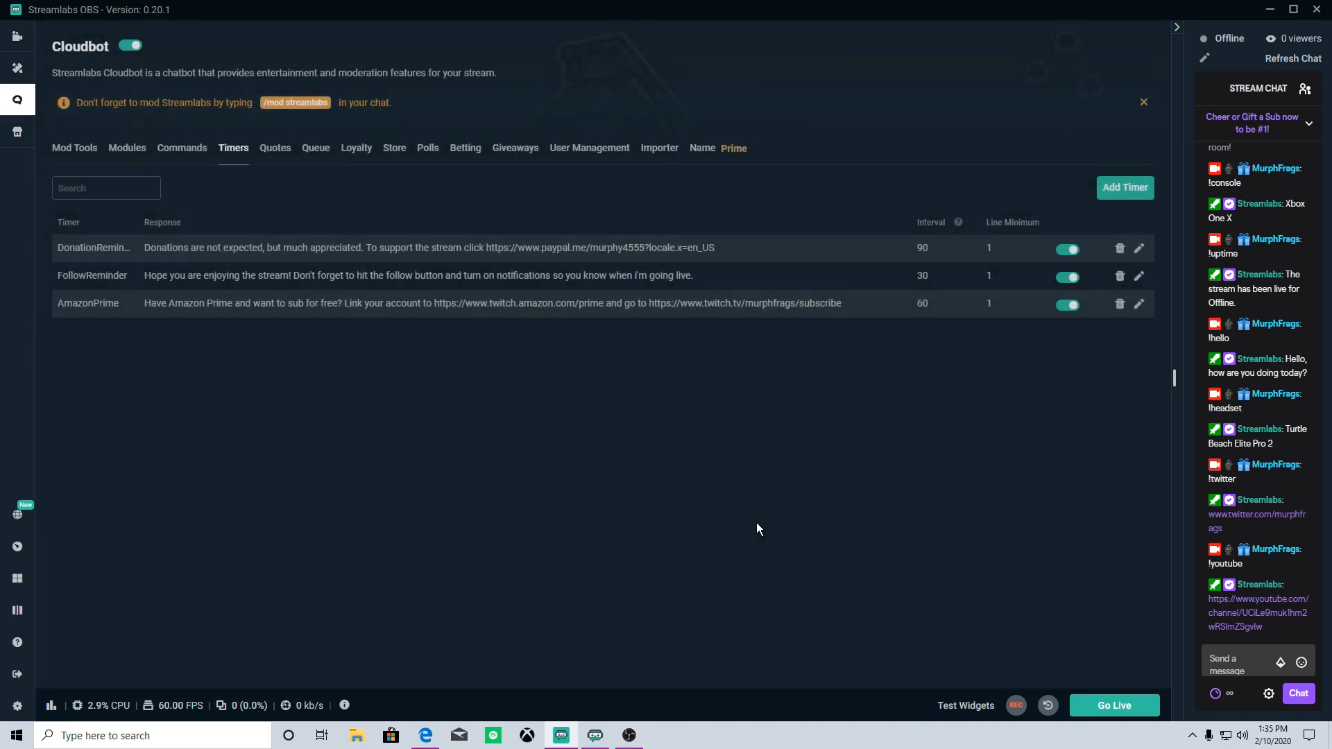
Open the DonationReminder timer for editing and examine its name and its interval in minutes
{"action": "left_click", "coordinate": [1141, 250]}
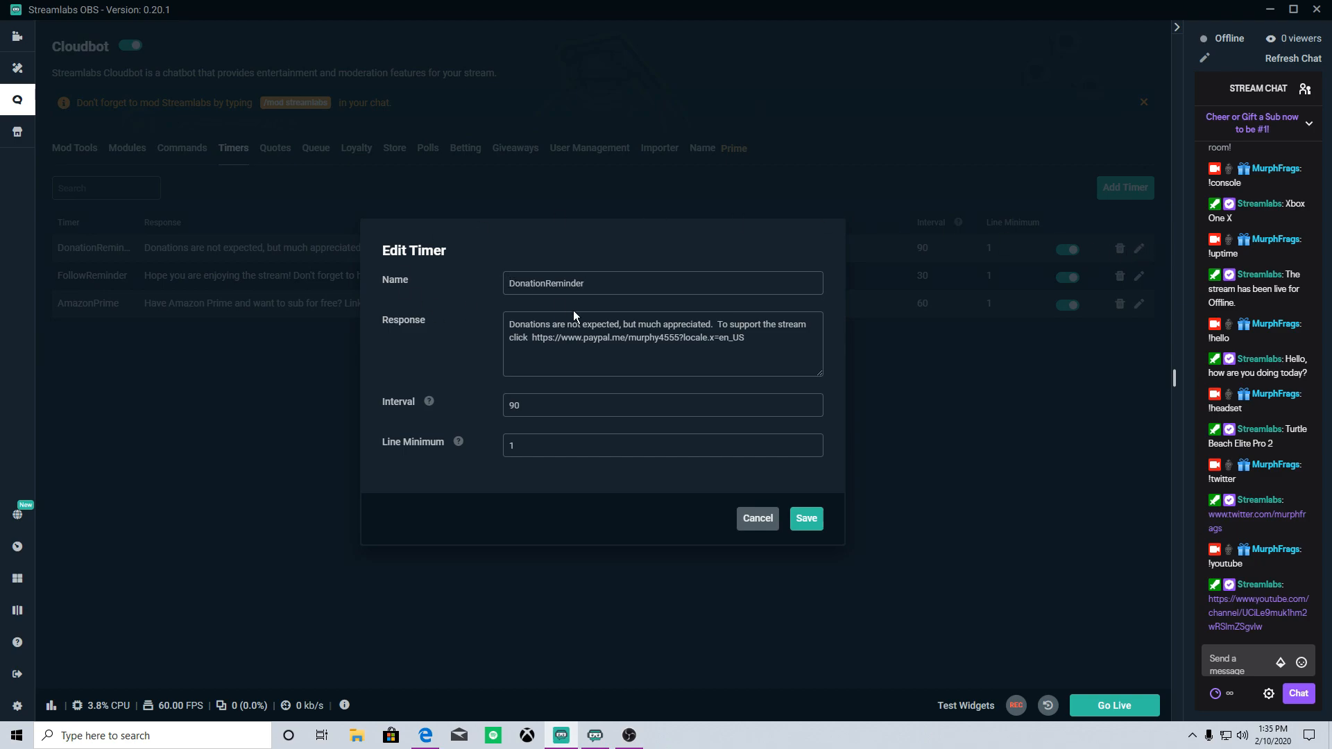
{"action": "left_click_drag", "start_coordinate": [600, 284], "coordinate": [366, 293]}
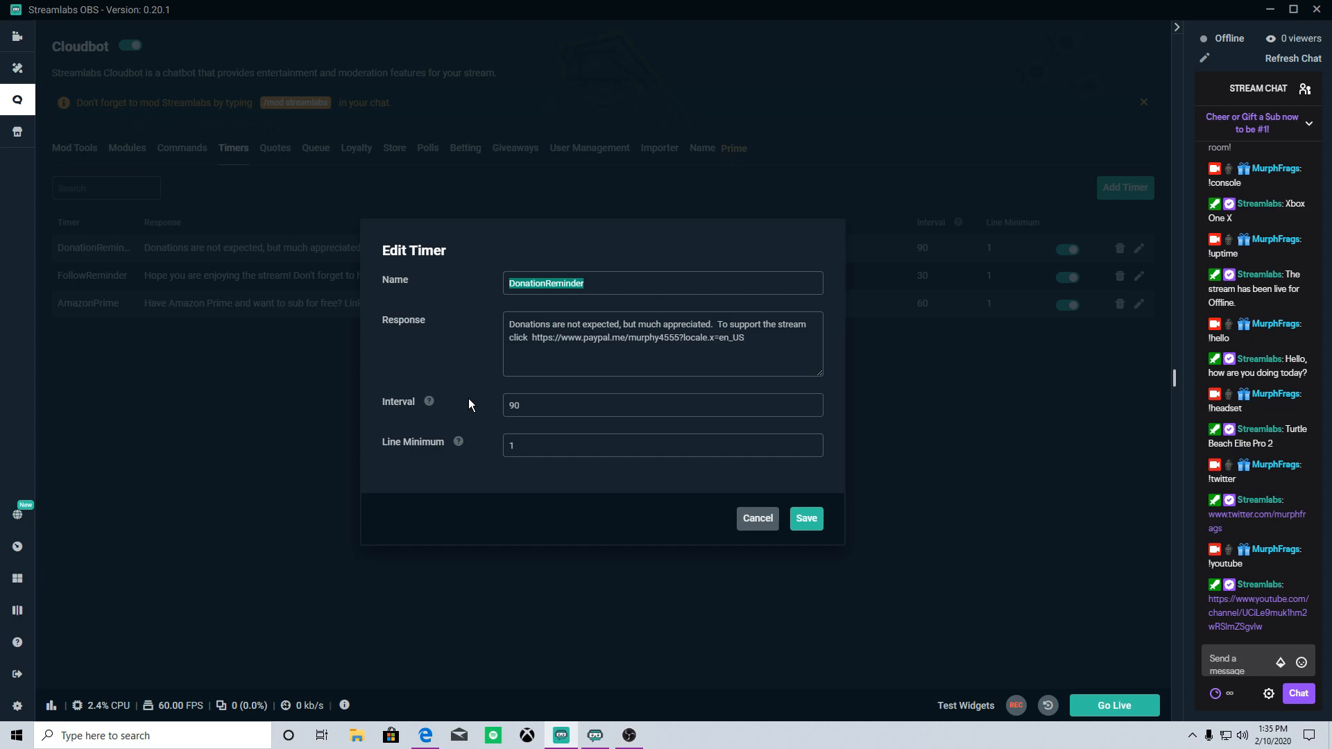
{"action": "left_click_drag", "start_coordinate": [393, 392], "coordinate": [427, 406]}
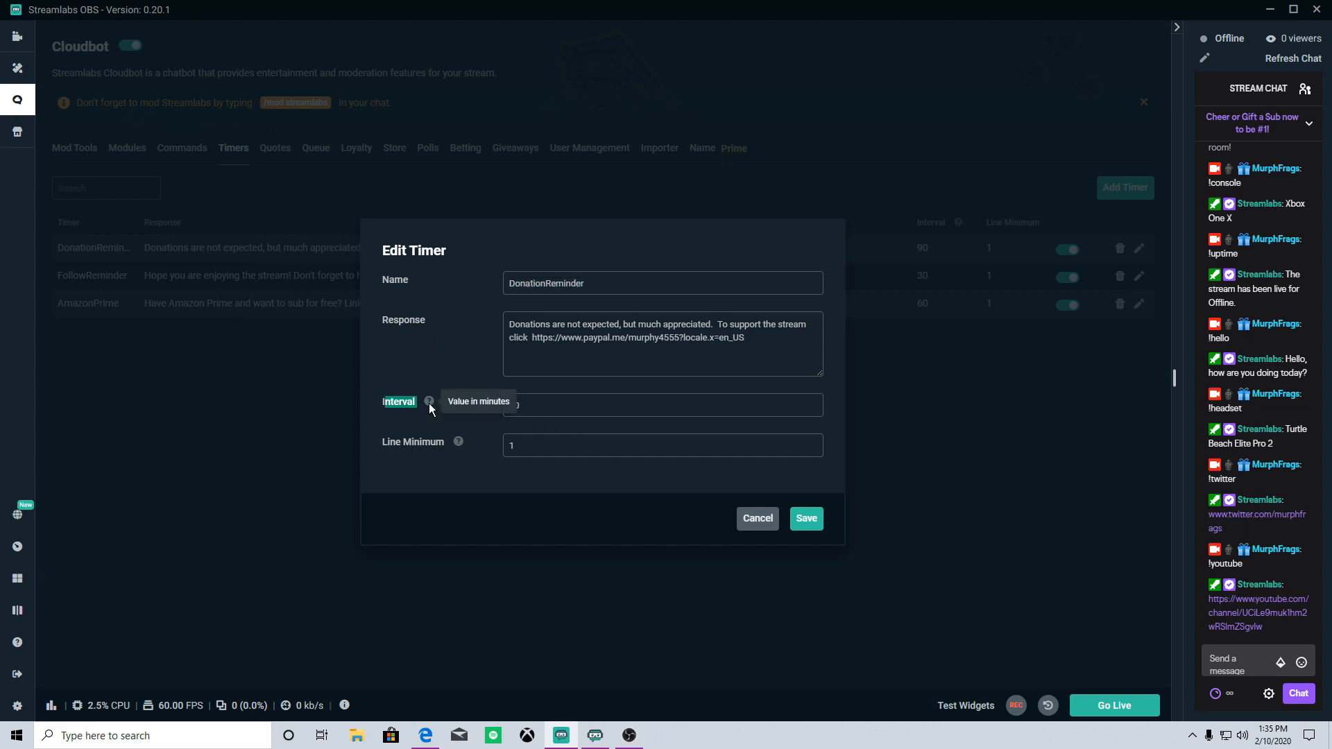
{"action": "left_click", "coordinate": [560, 410]}
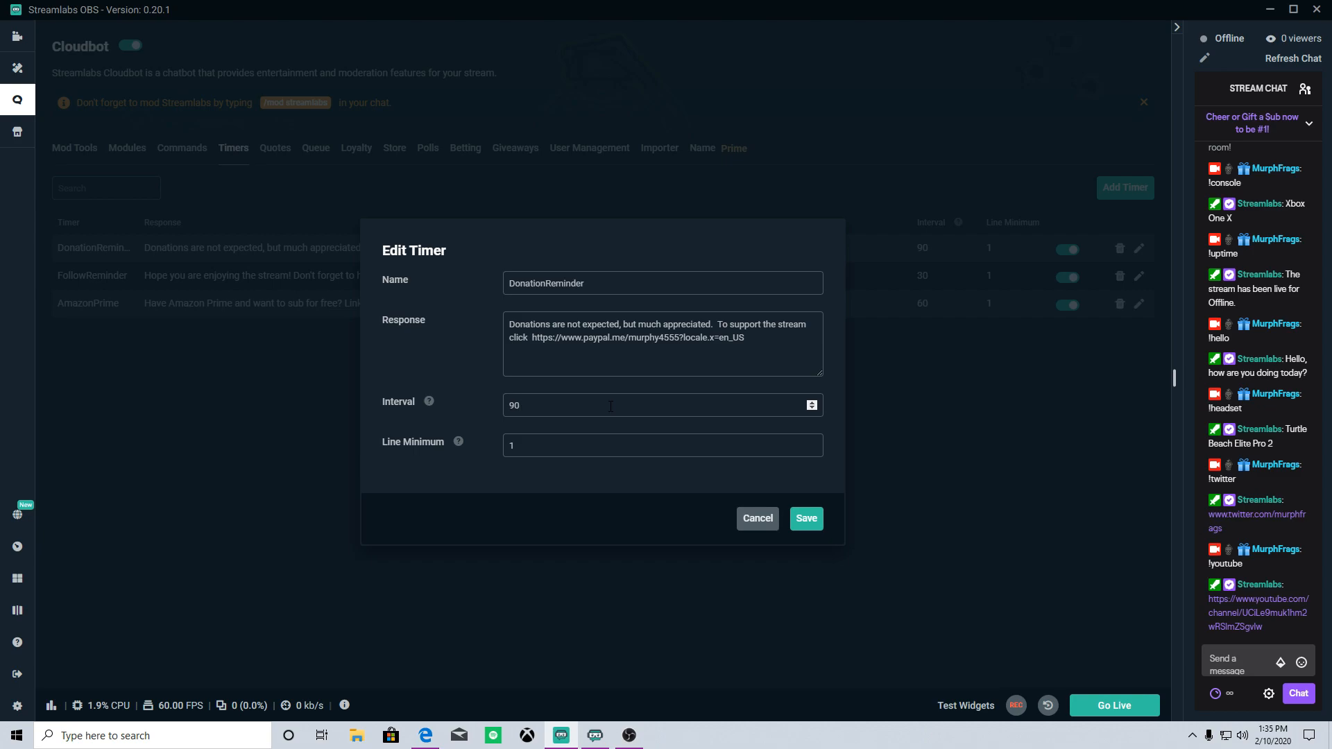
{"action": "left_click_drag", "start_coordinate": [593, 401], "coordinate": [479, 401]}
{"action": "left_click", "coordinate": [486, 429]}
Try a line minimum of 10 for the DonationReminder timer, restore it to 1 and save the timer
{"action": "mouse_move", "coordinate": [459, 444]}
{"action": "left_click", "coordinate": [581, 452]}
{"action": "type", "text": "0"}
{"action": "left_click_drag", "start_coordinate": [1258, 178], "coordinate": [1231, 86]}
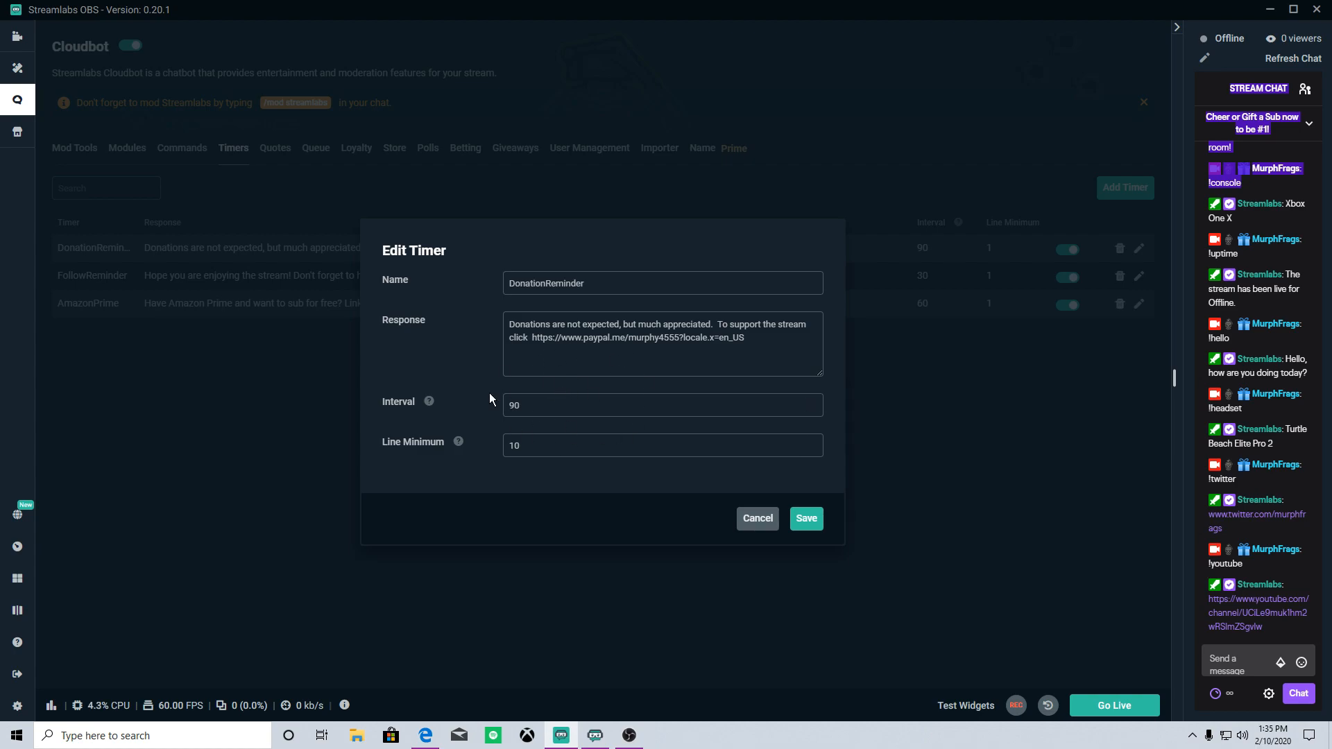
{"action": "left_click", "coordinate": [430, 441]}
{"action": "type", "text": "1"}
{"action": "left_click", "coordinate": [807, 520]}
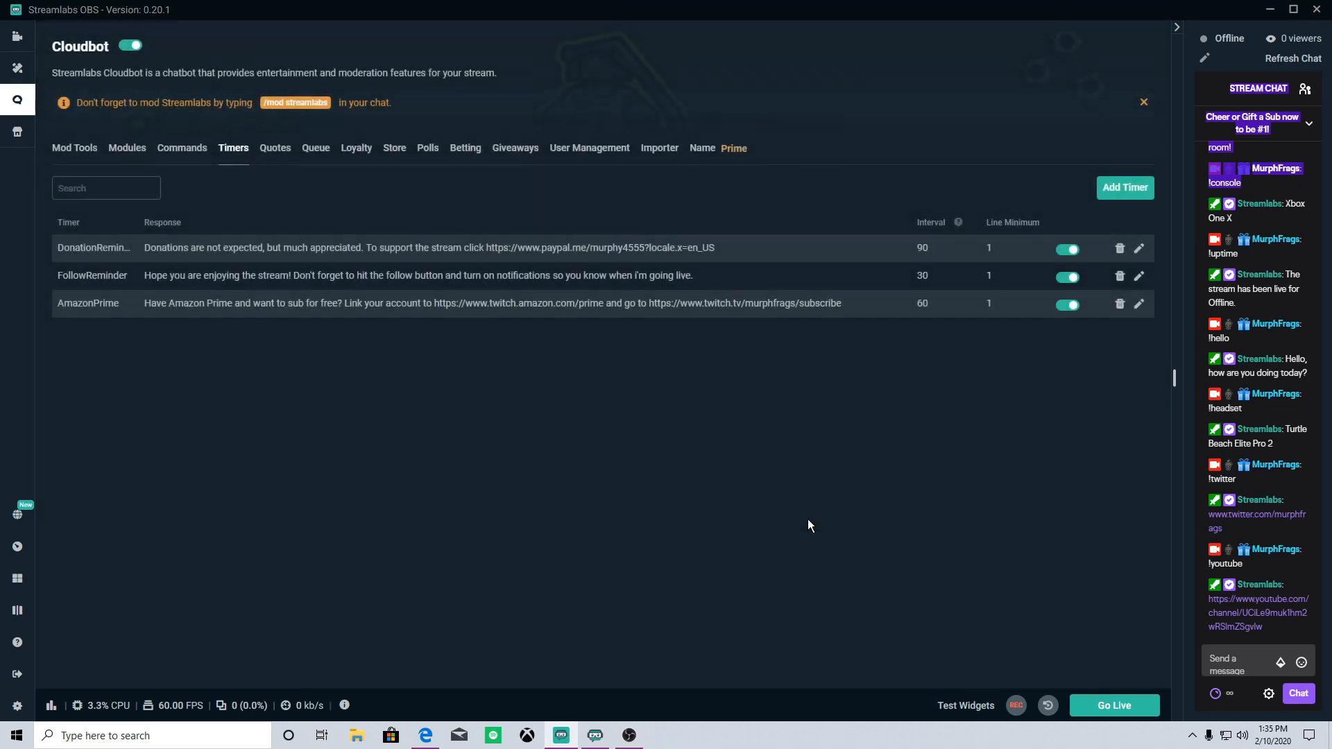
Review the donation and follow reminder timers in the list, comparing their responses and intervals
{"action": "scroll", "coordinate": [1263, 456], "scroll_direction": "up", "scroll_amount": 1}
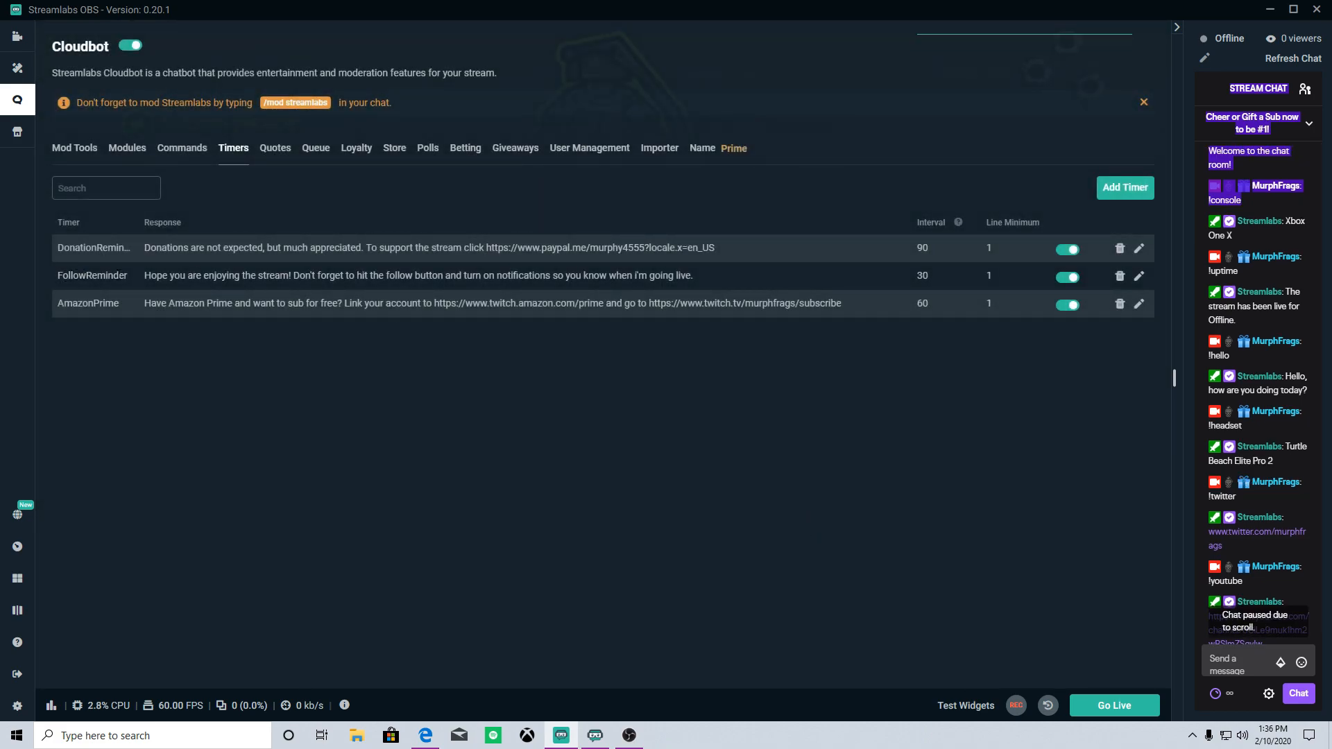
{"action": "left_click_drag", "start_coordinate": [81, 247], "coordinate": [596, 252]}
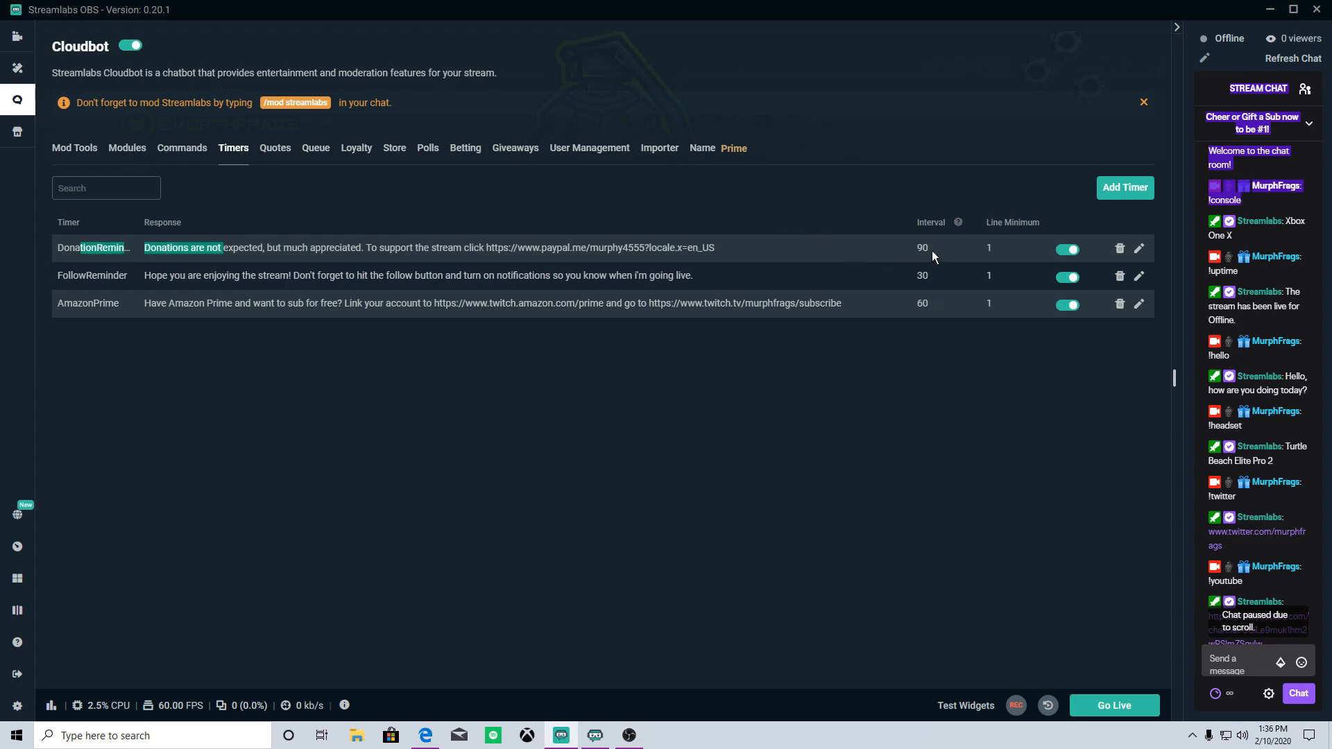
{"action": "left_click_drag", "start_coordinate": [916, 249], "coordinate": [969, 245]}
{"action": "left_click_drag", "start_coordinate": [79, 275], "coordinate": [132, 276]}
{"action": "left_click", "coordinate": [441, 317]}
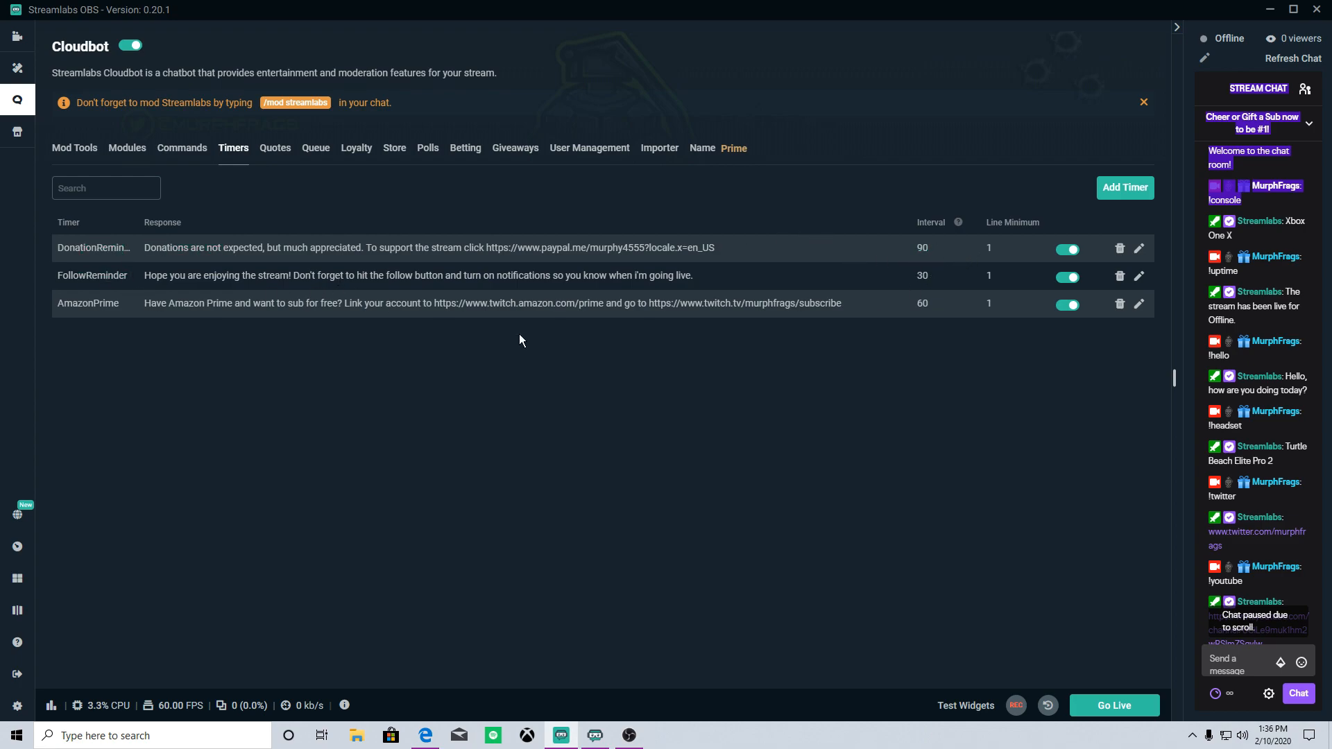
{"action": "left_click", "coordinate": [18, 101]}
Examine the AmazonPrime timer's interval and the links in its response, and leave it without saving
{"action": "left_click", "coordinate": [1139, 306]}
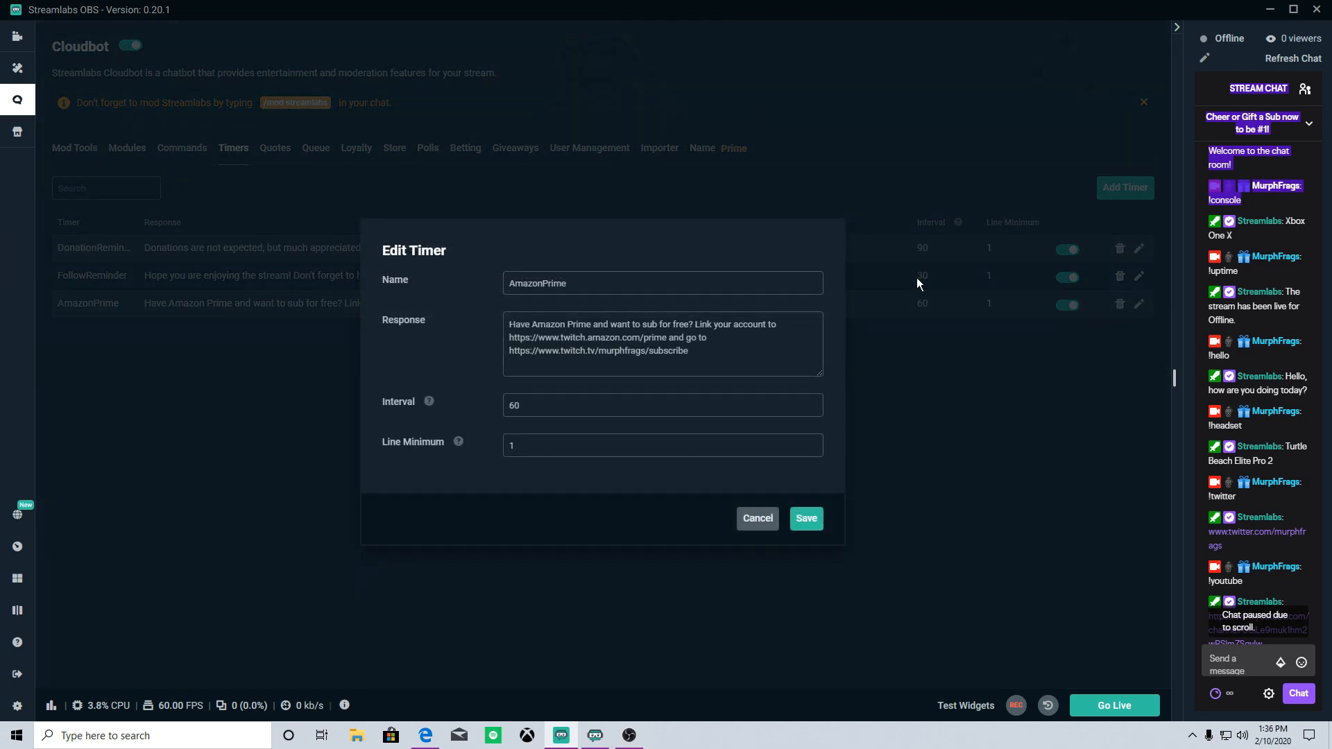
{"action": "double_click", "coordinate": [515, 405]}
{"action": "left_click", "coordinate": [590, 406]}
{"action": "left_click", "coordinate": [713, 324]}
{"action": "left_click_drag", "start_coordinate": [712, 325], "coordinate": [708, 338]}
{"action": "left_click_drag", "start_coordinate": [552, 337], "coordinate": [604, 345]}
{"action": "left_click_drag", "start_coordinate": [541, 356], "coordinate": [706, 371]}
{"action": "left_click", "coordinate": [743, 339]}
{"action": "left_click", "coordinate": [759, 519]}
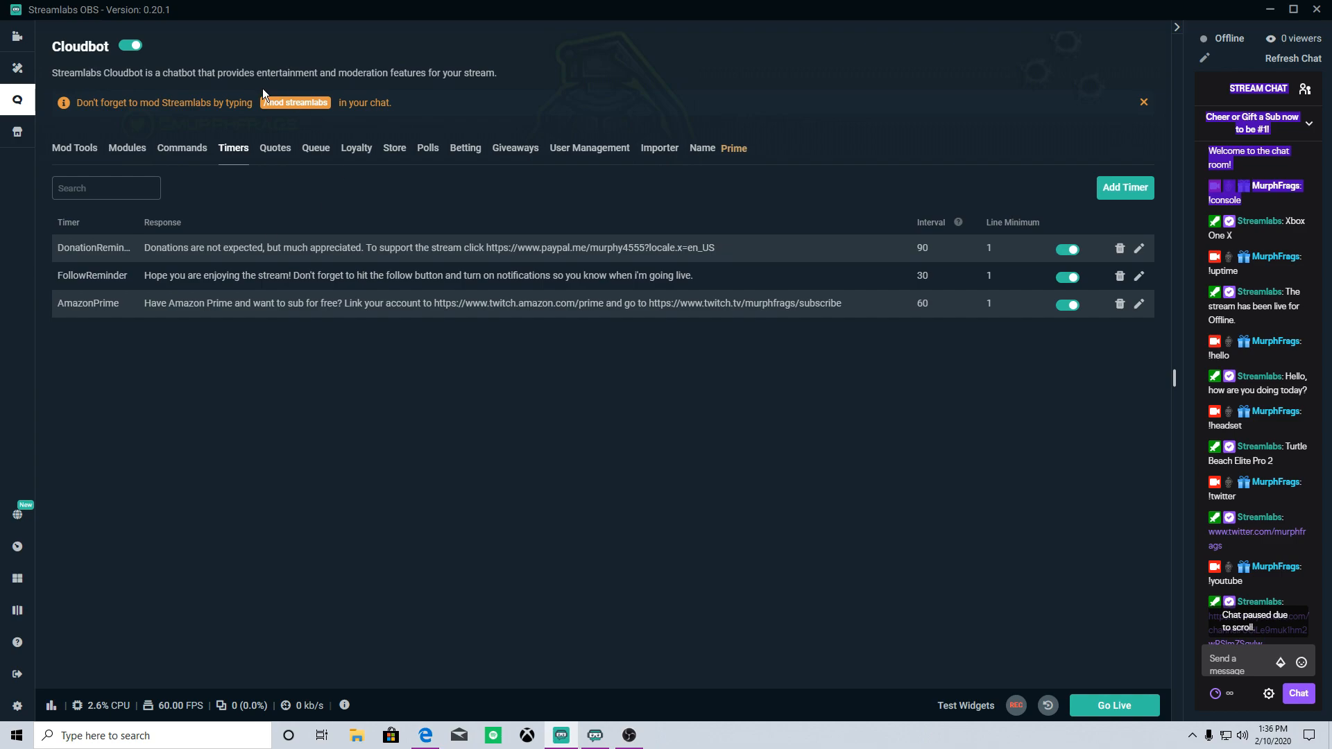
Look through Cloudbot's Quotes, Queue, Loyalty and Store features
{"action": "left_click", "coordinate": [275, 154]}
{"action": "left_click", "coordinate": [317, 152]}
{"action": "left_click", "coordinate": [357, 151]}
{"action": "left_click", "coordinate": [401, 157]}
{"action": "left_click", "coordinate": [426, 154]}
{"action": "left_click", "coordinate": [395, 154]}
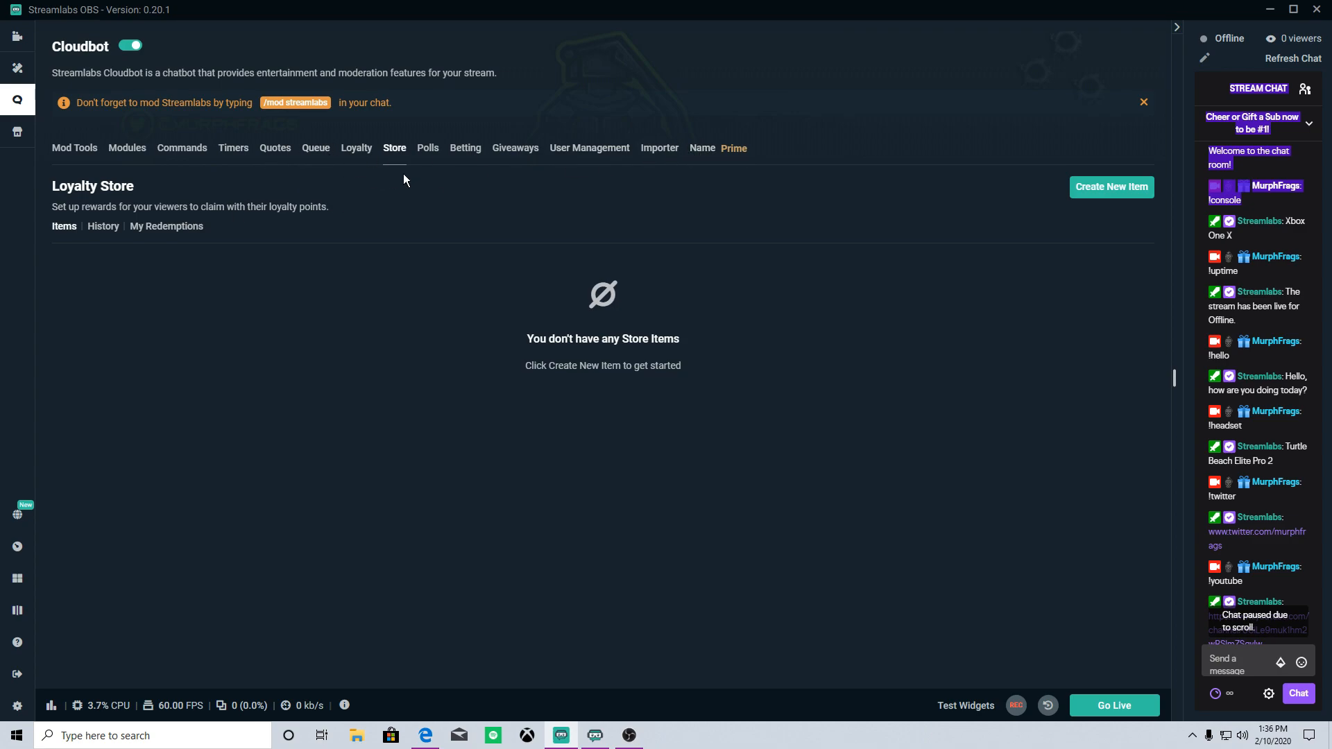
Start a new Cloudbot poll profile titled "What game should I play next?"
{"action": "left_click", "coordinate": [435, 151]}
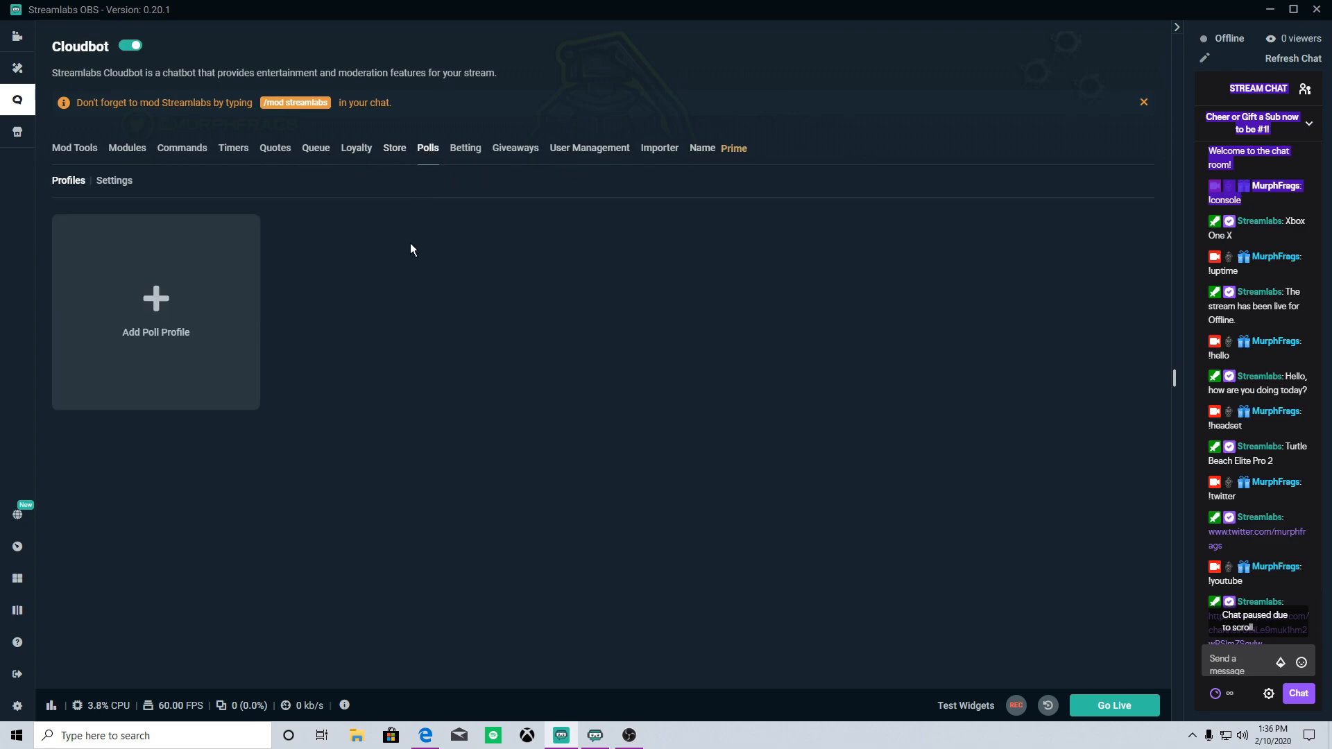
{"action": "left_click", "coordinate": [205, 356]}
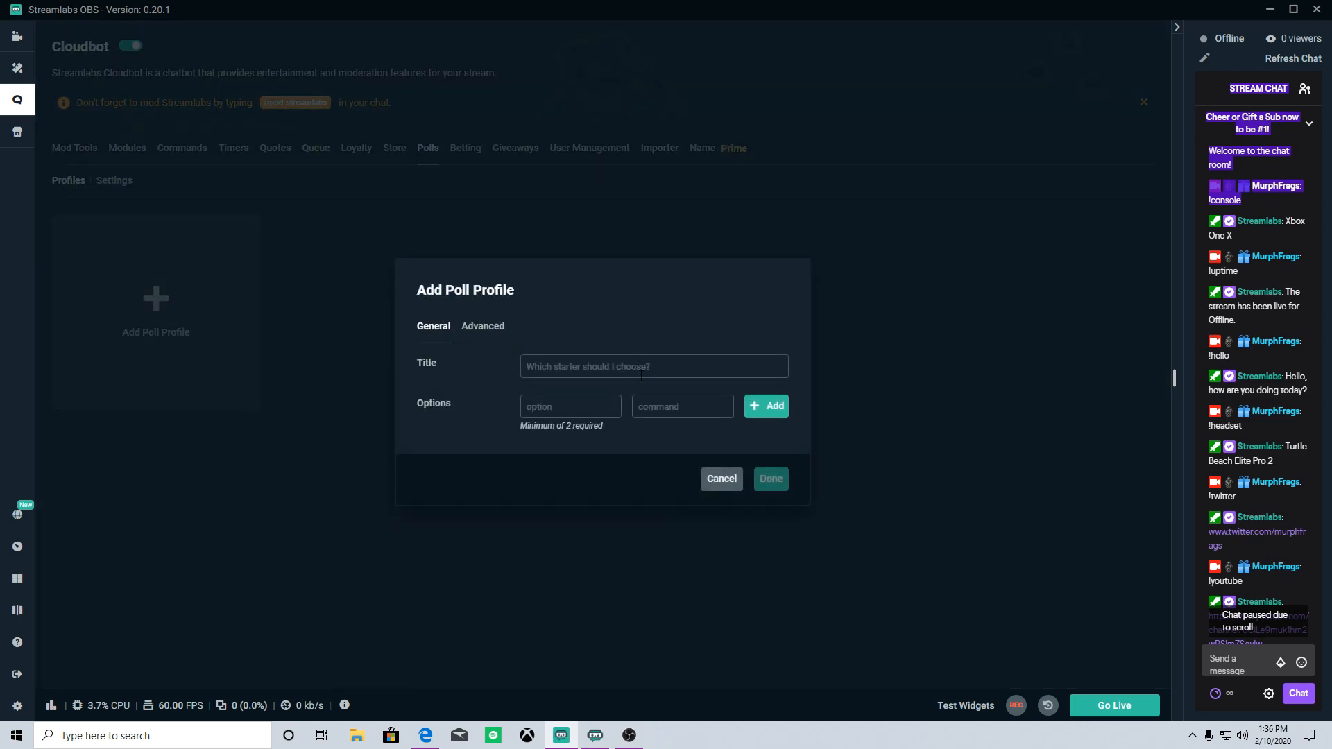
{"action": "type", "text": "What game"}
{"action": "type", "text": " should I pla"}
{"action": "type", "text": "y next"}
{"action": "type", "text": "?"}
Add the poll options COD and PUBG with the commands !vote COD and !vote PUBG, and save the poll profile
{"action": "type", "text": "COD"}
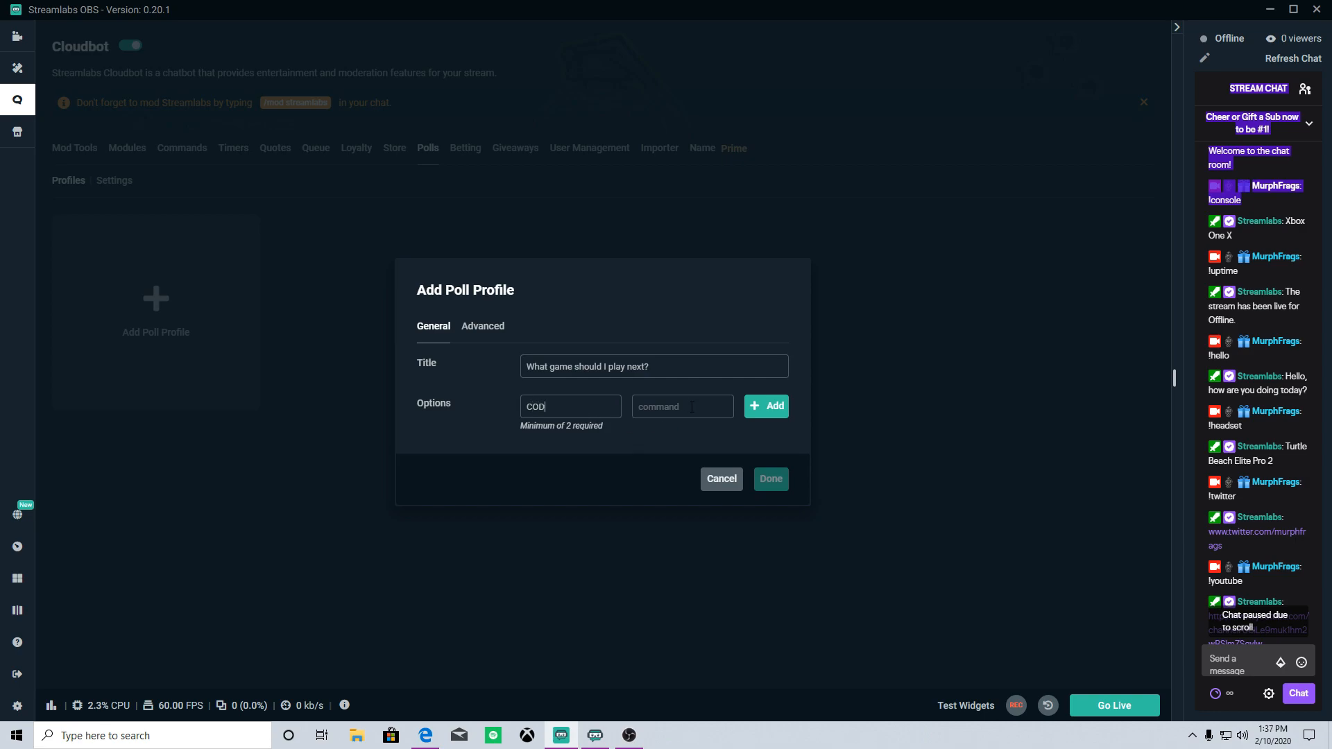
{"action": "type", "text": "!vote"}
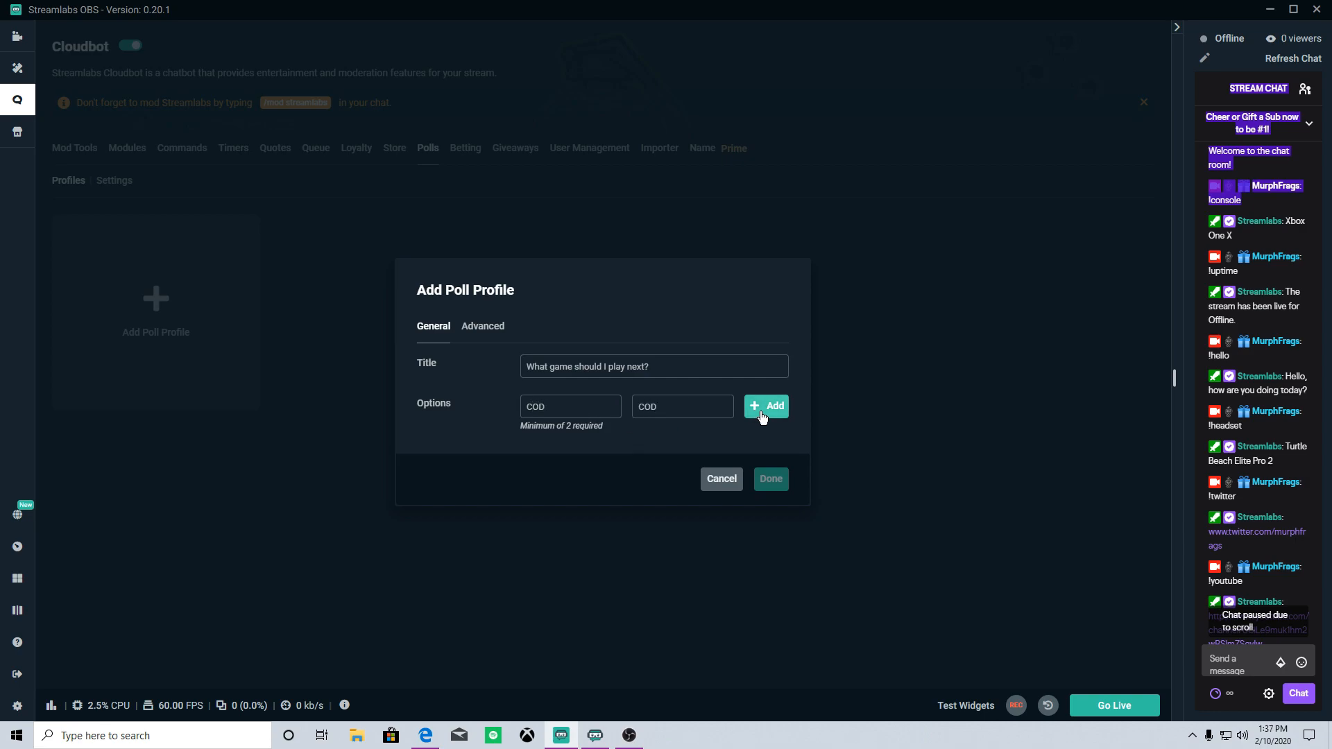
{"action": "left_click", "coordinate": [766, 407]}
{"action": "type", "text": "PUBG"}
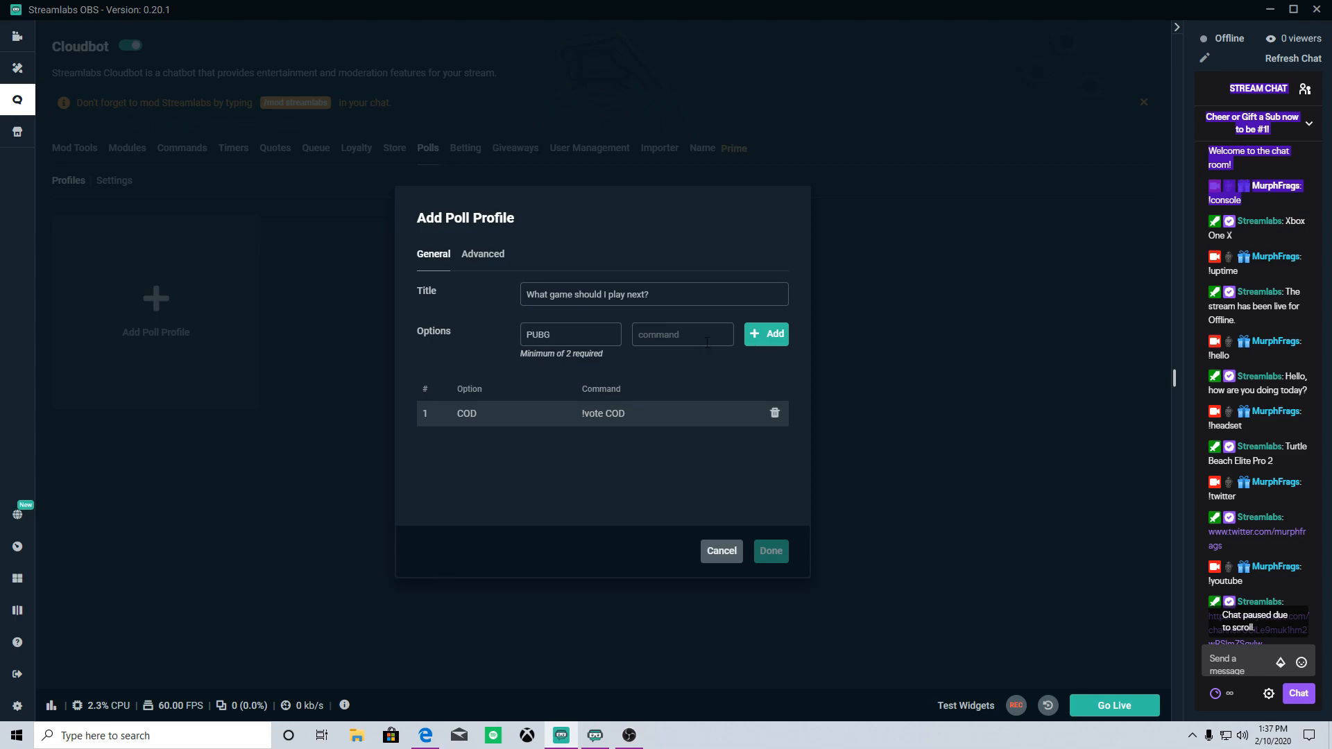
{"action": "type", "text": "PUBG"}
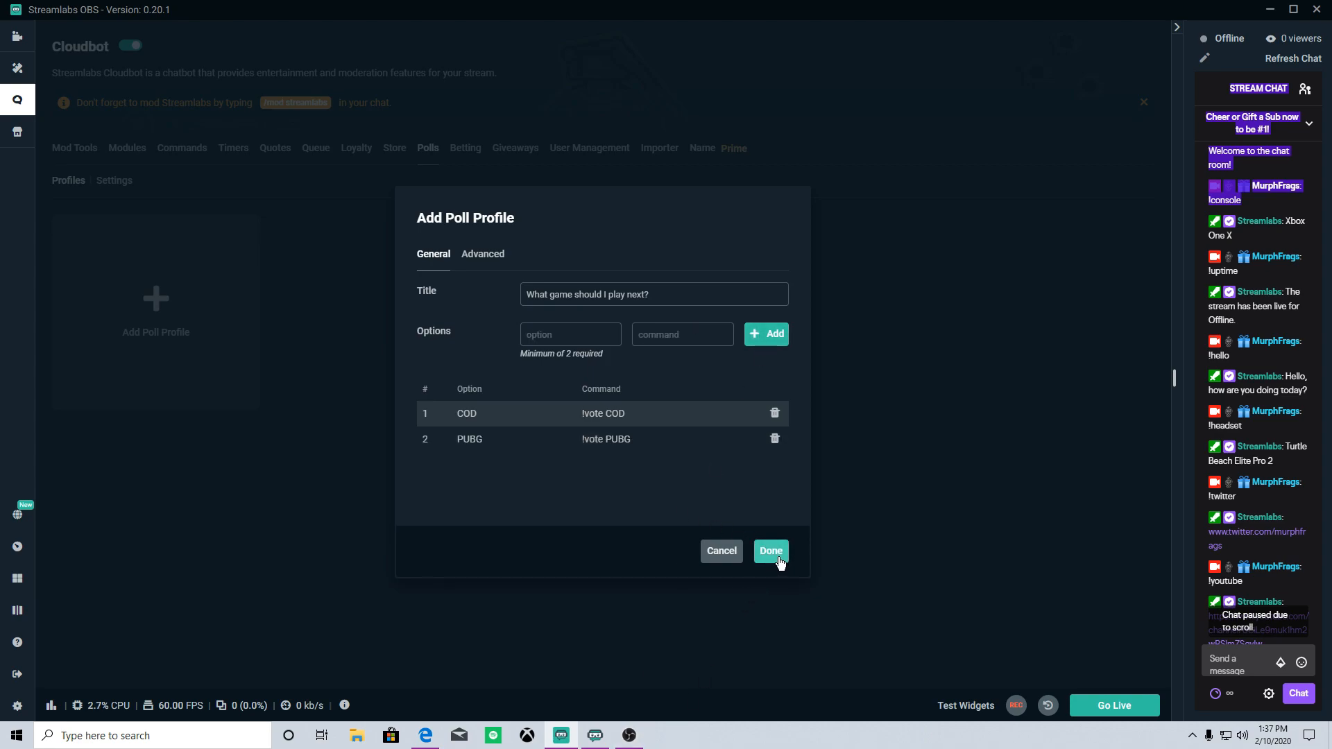
{"action": "left_click", "coordinate": [771, 551]}
Start the poll, check its announcement in the stream chat, and vote by sending !vote COD
{"action": "left_click", "coordinate": [401, 394]}
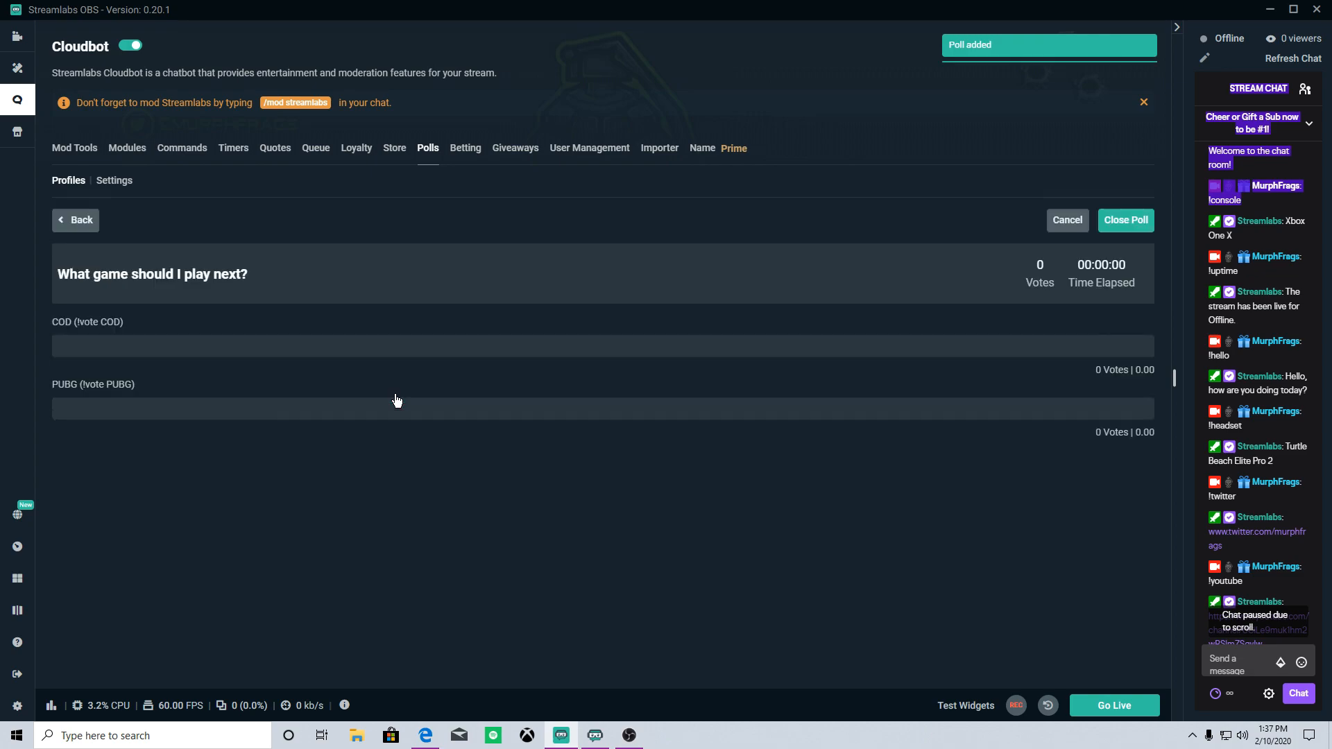
{"action": "scroll", "coordinate": [1287, 537], "scroll_direction": "down", "scroll_amount": 3}
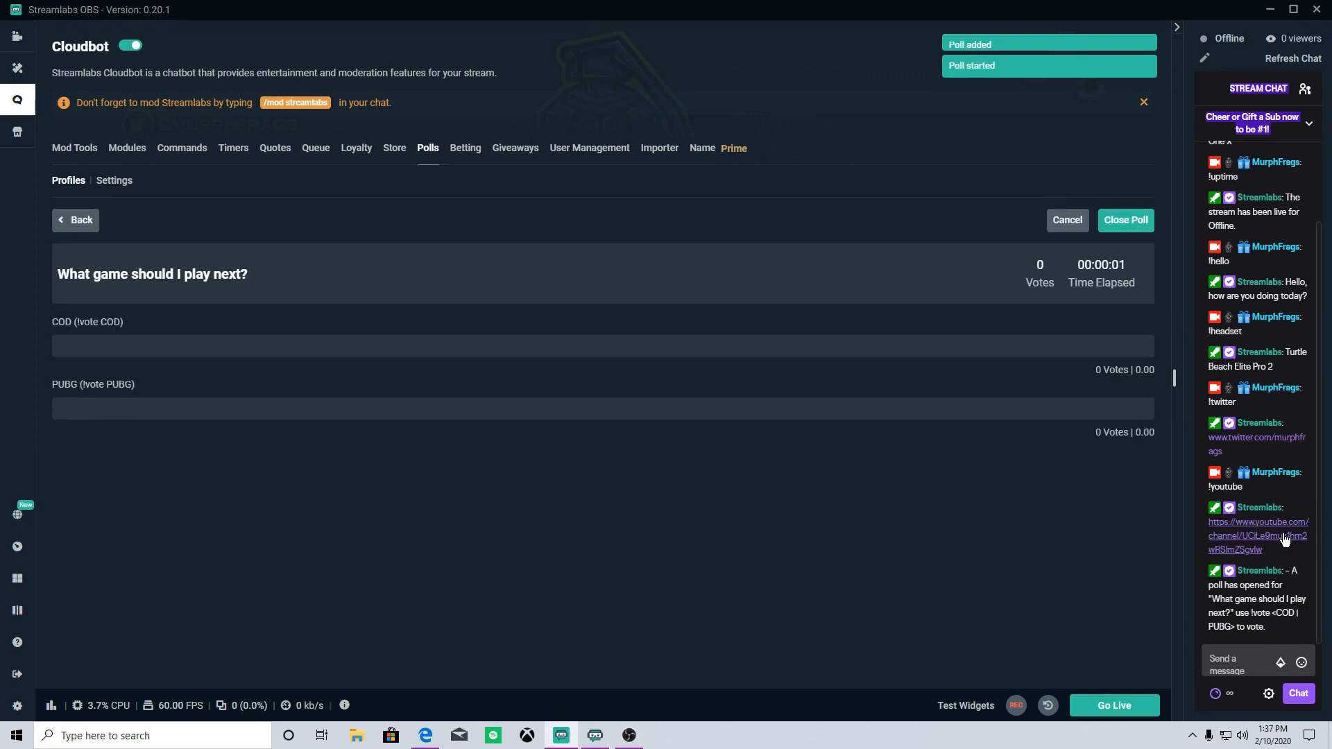
{"action": "left_click_drag", "start_coordinate": [1248, 585], "coordinate": [1297, 612]}
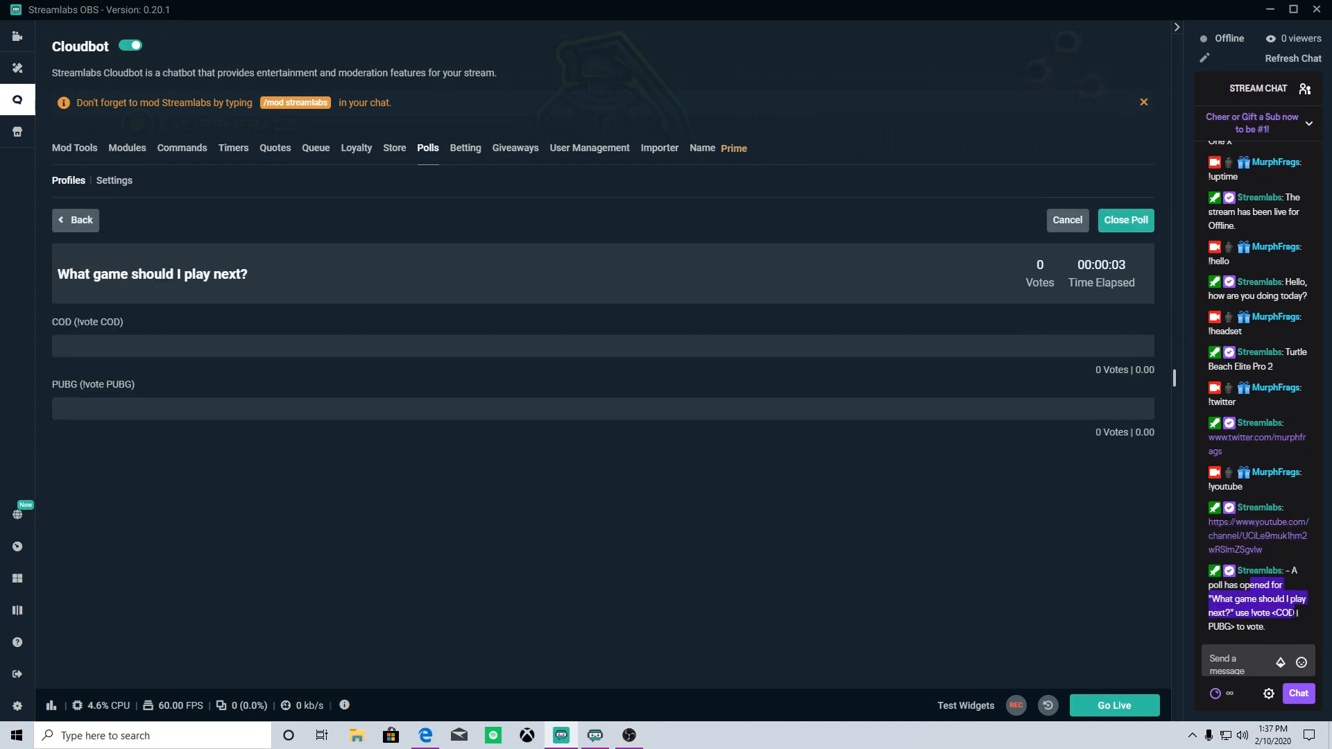
{"action": "left_click", "coordinate": [1242, 666]}
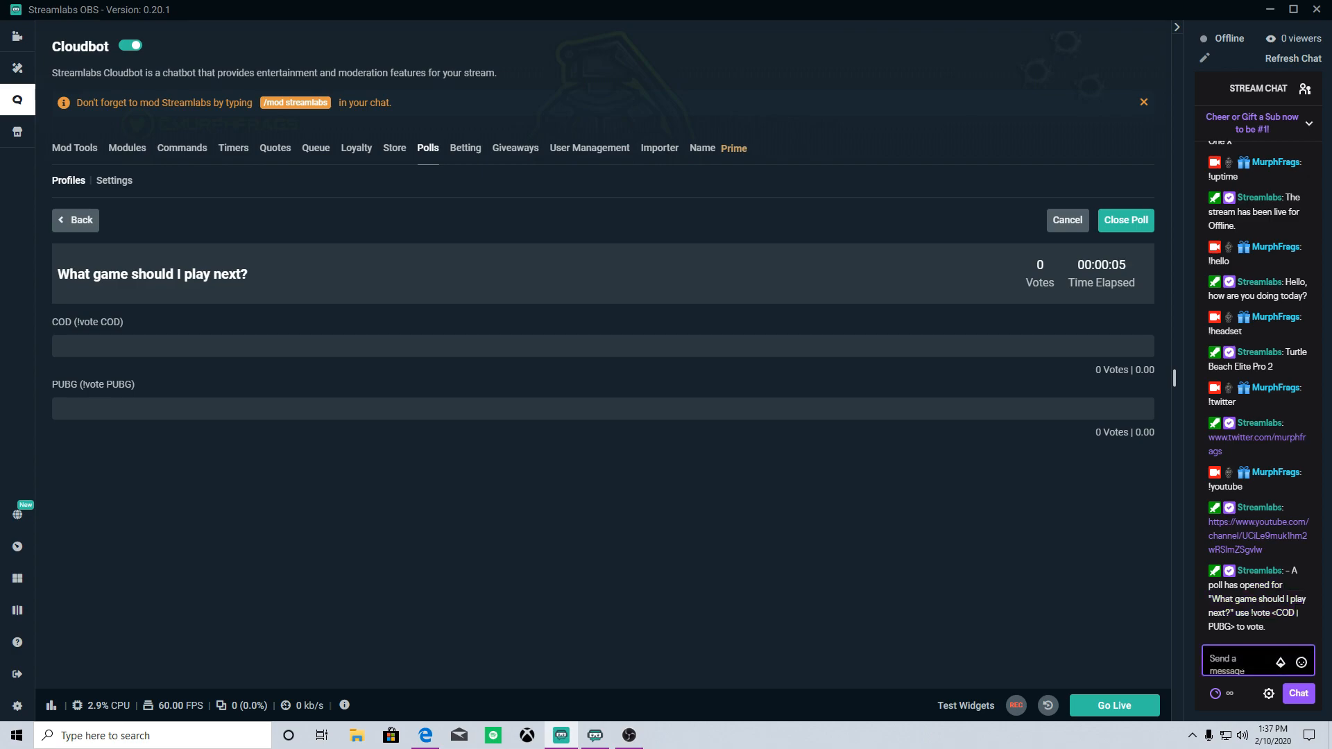
{"action": "type", "text": "!vote COD"}
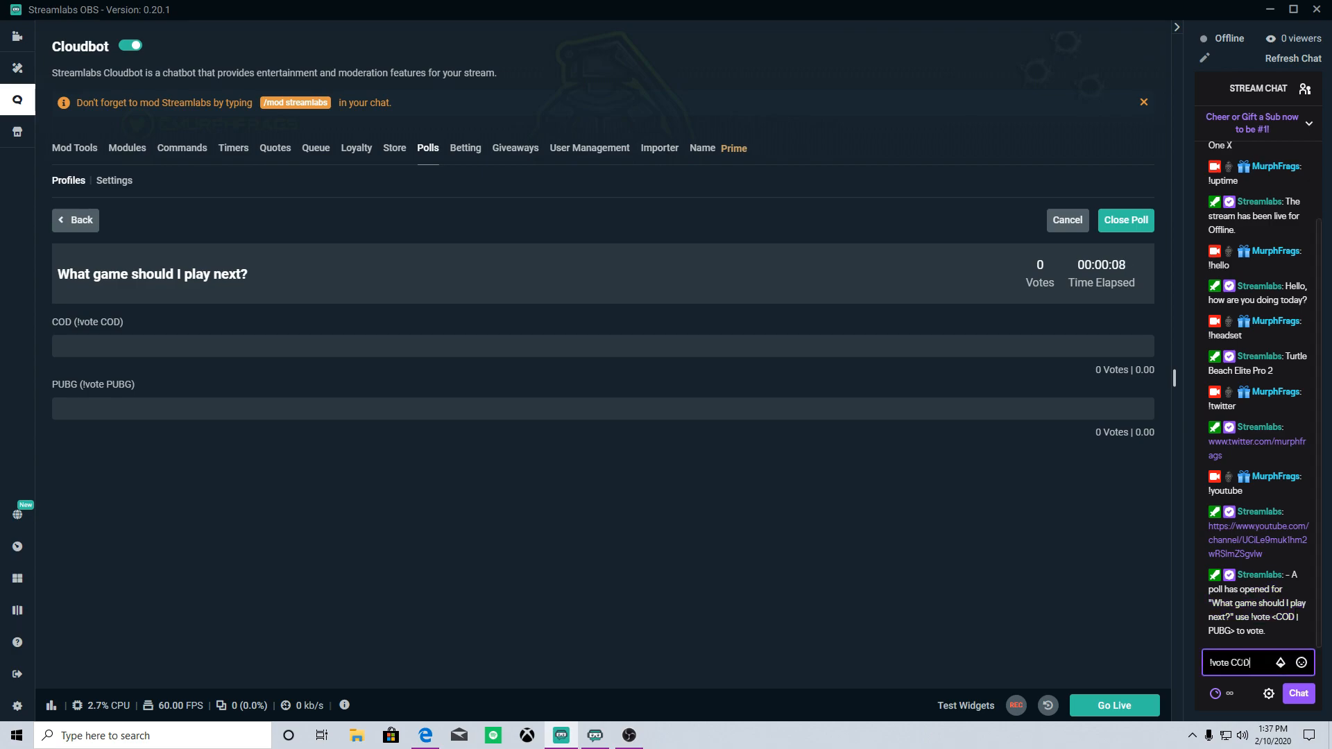
{"action": "key", "text": "Return"}
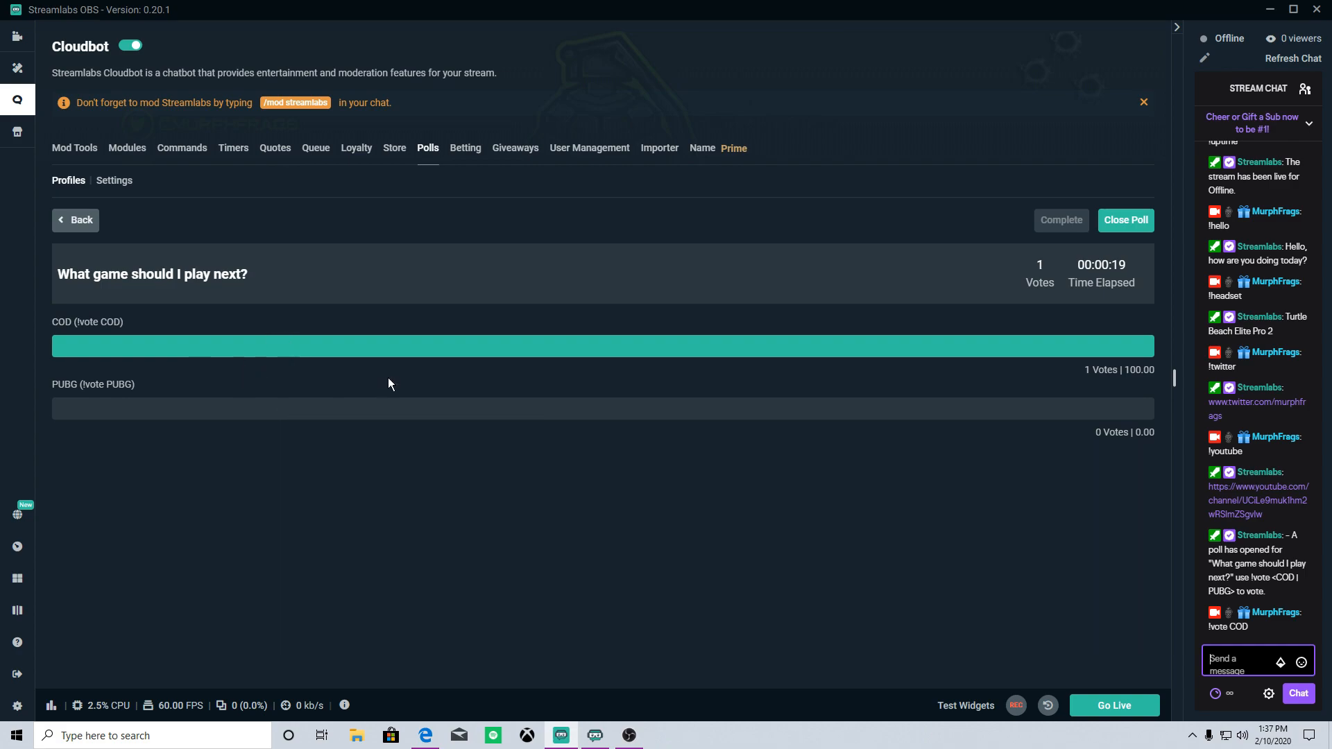
Close voting on the game poll and return to the poll profiles overview
{"action": "left_click", "coordinate": [1135, 220]}
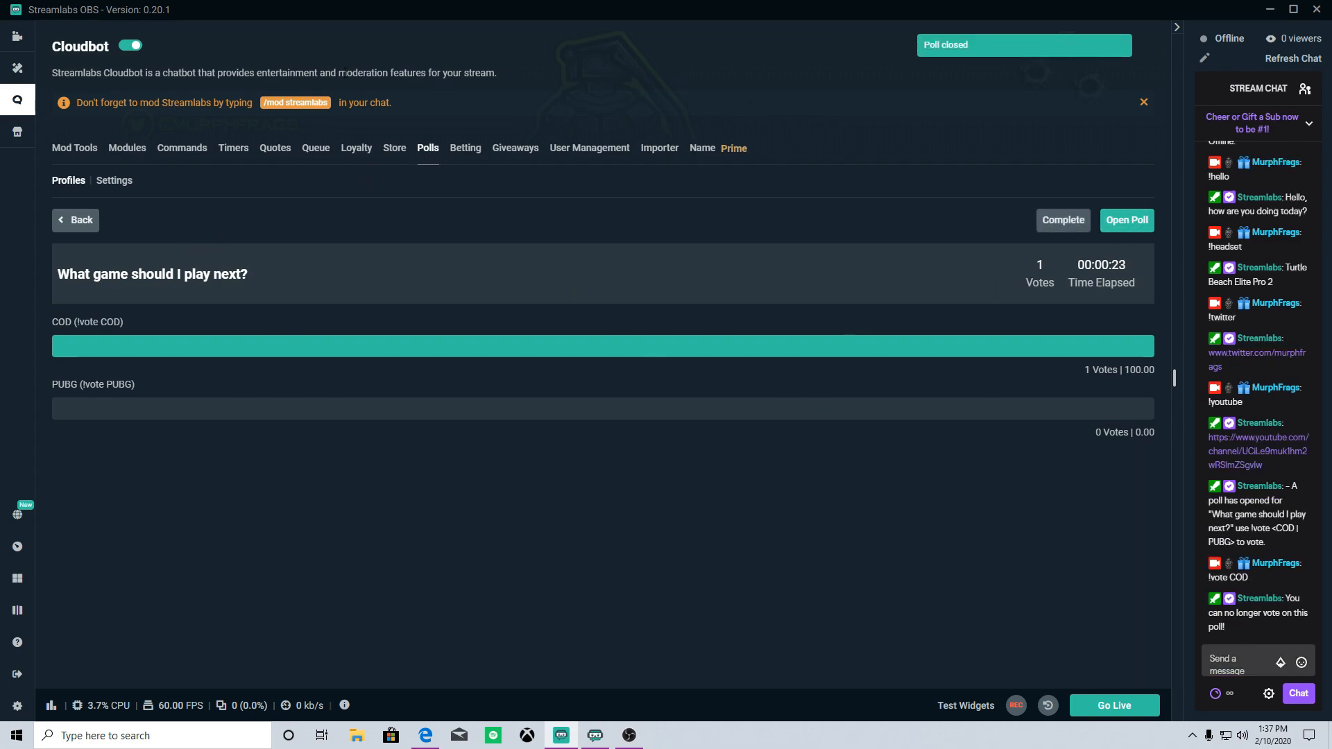
{"action": "left_click", "coordinate": [395, 147]}
{"action": "left_click", "coordinate": [422, 158]}
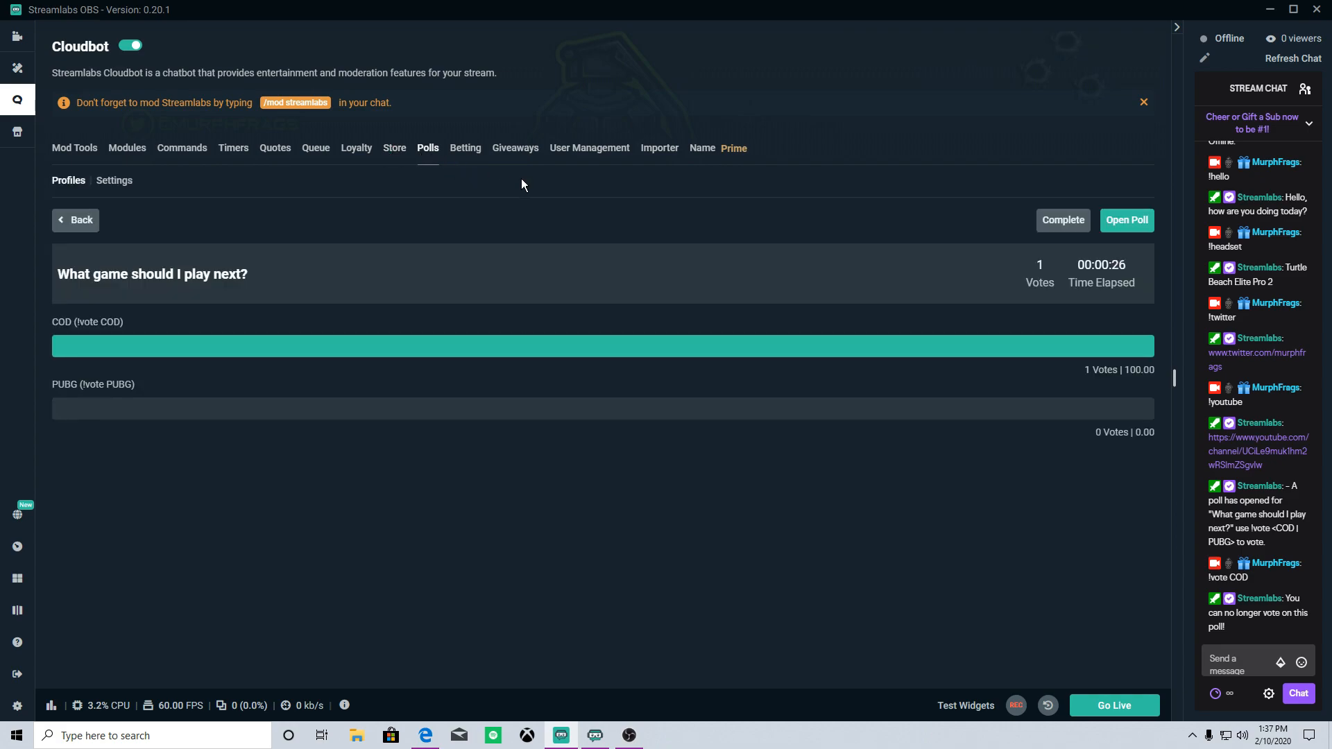
{"action": "left_click", "coordinate": [56, 224]}
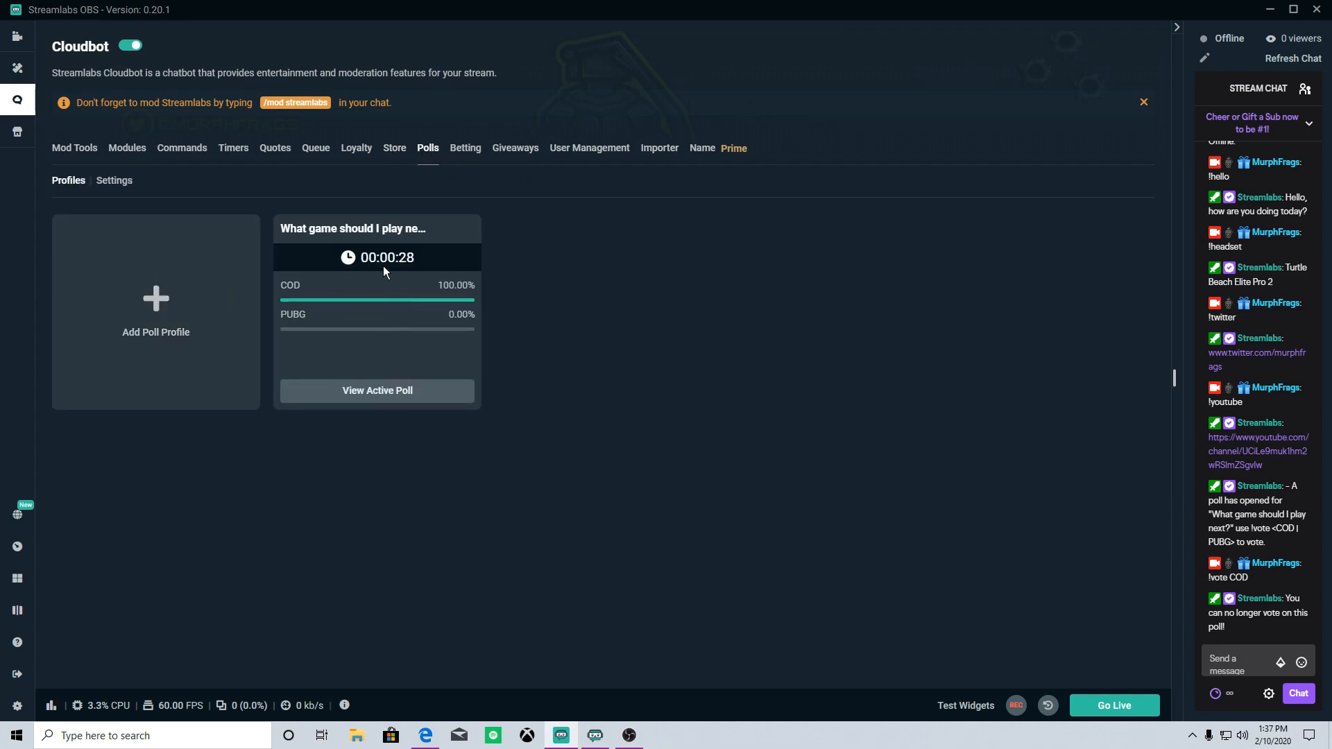
Complete the active game poll and delete its poll profile, confirming the deletion
{"action": "left_click", "coordinate": [383, 392]}
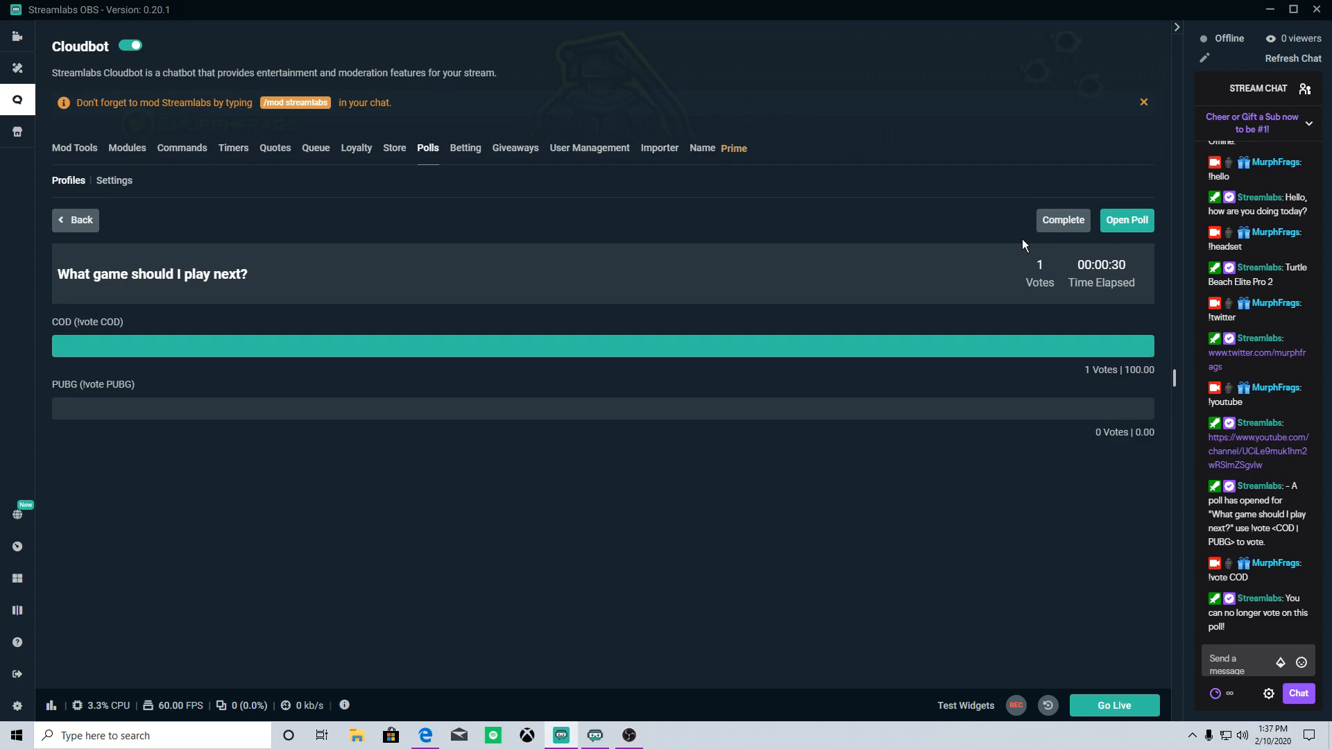
{"action": "left_click", "coordinate": [1054, 231]}
{"action": "left_click", "coordinate": [447, 229]}
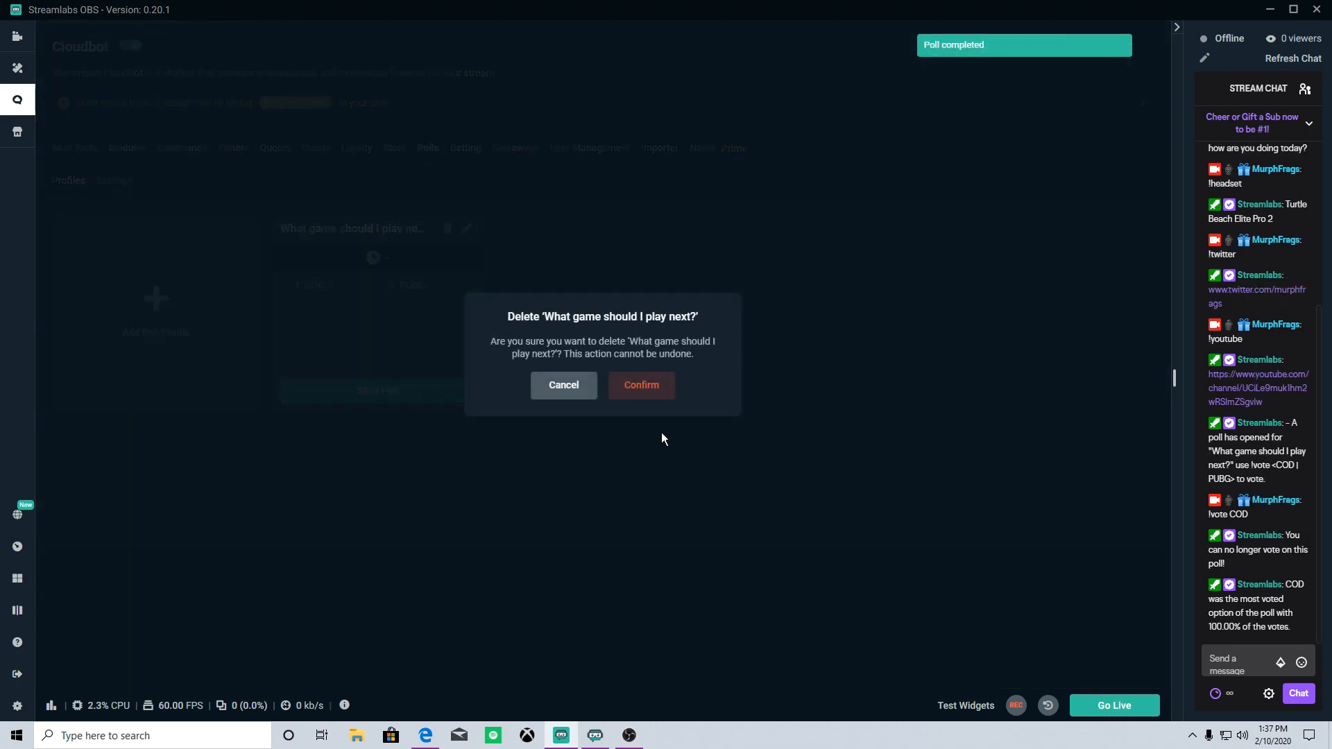
{"action": "left_click", "coordinate": [655, 393]}
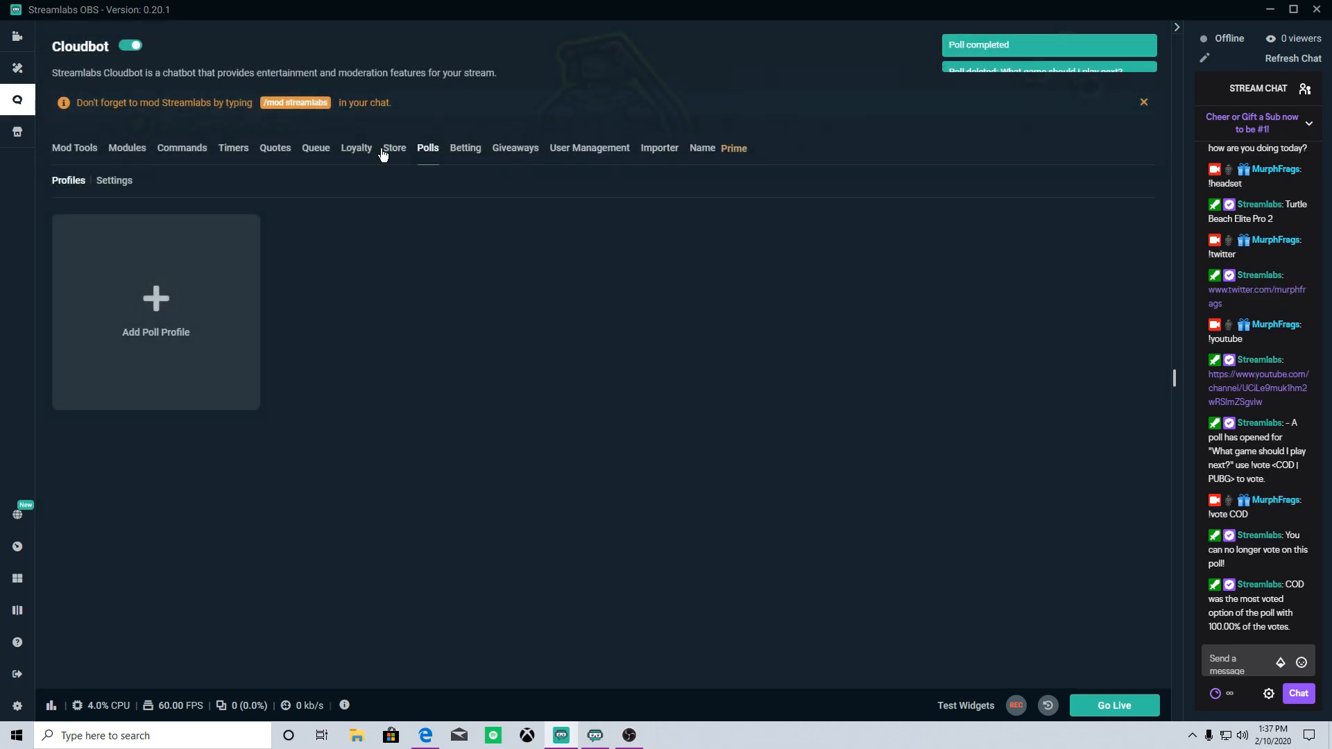
Look at Cloudbot's Giveaways and Importer pages, and return to the Mod Tools and earlier chat messages
{"action": "left_click", "coordinate": [507, 155]}
{"action": "left_click", "coordinate": [667, 158]}
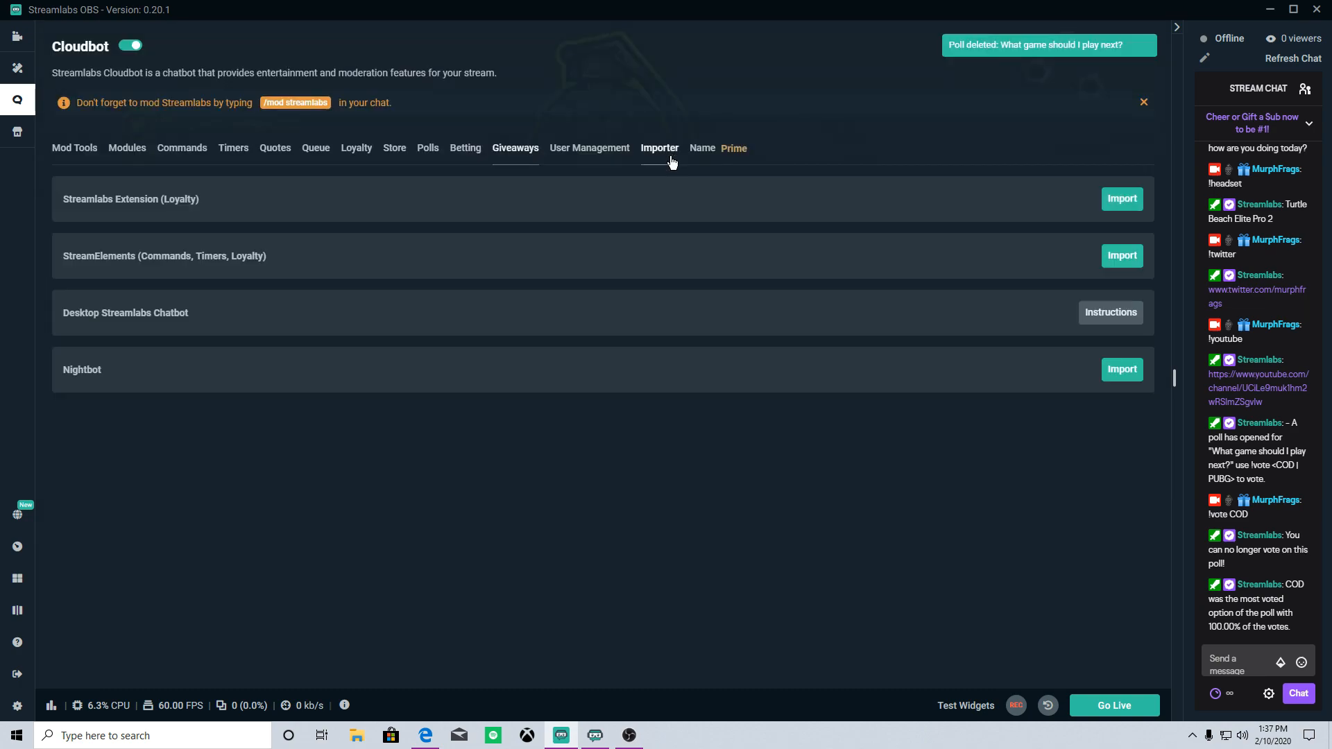
{"action": "left_click", "coordinate": [86, 154]}
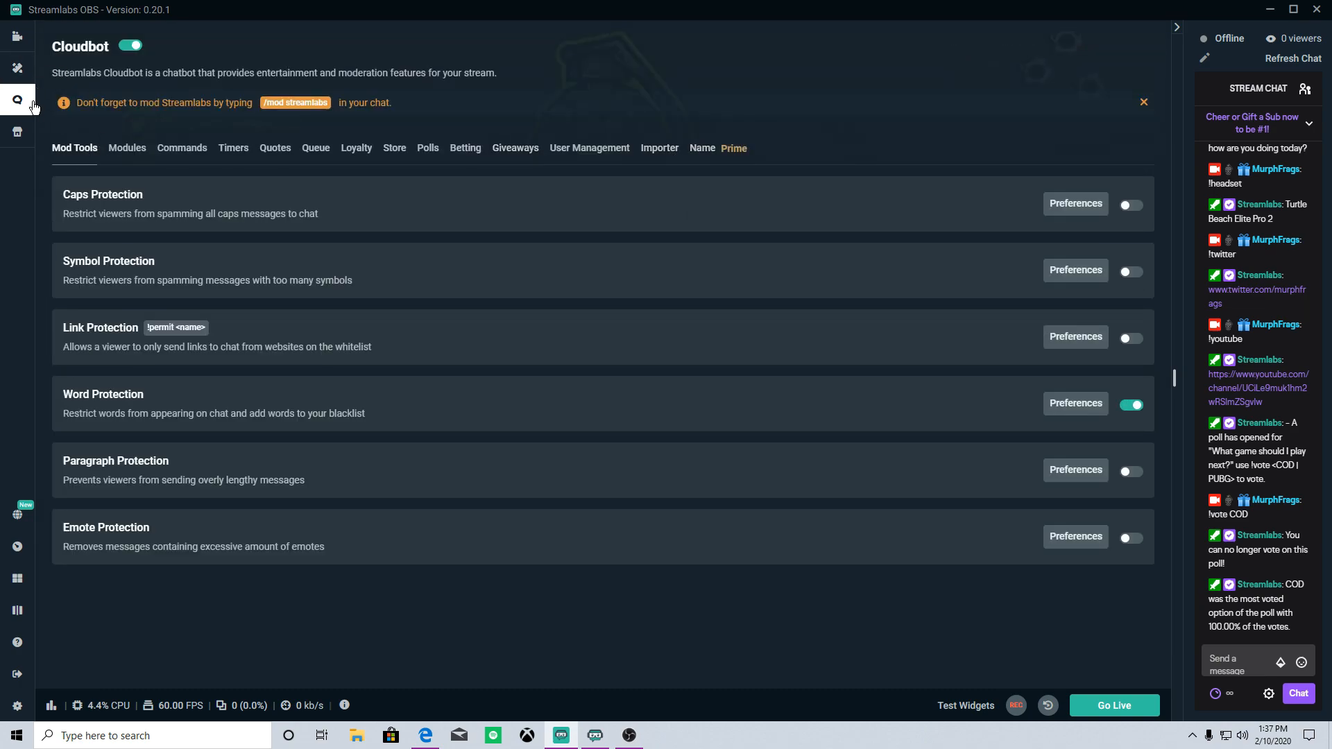
{"action": "scroll", "coordinate": [1243, 560], "scroll_direction": "up", "scroll_amount": 3}
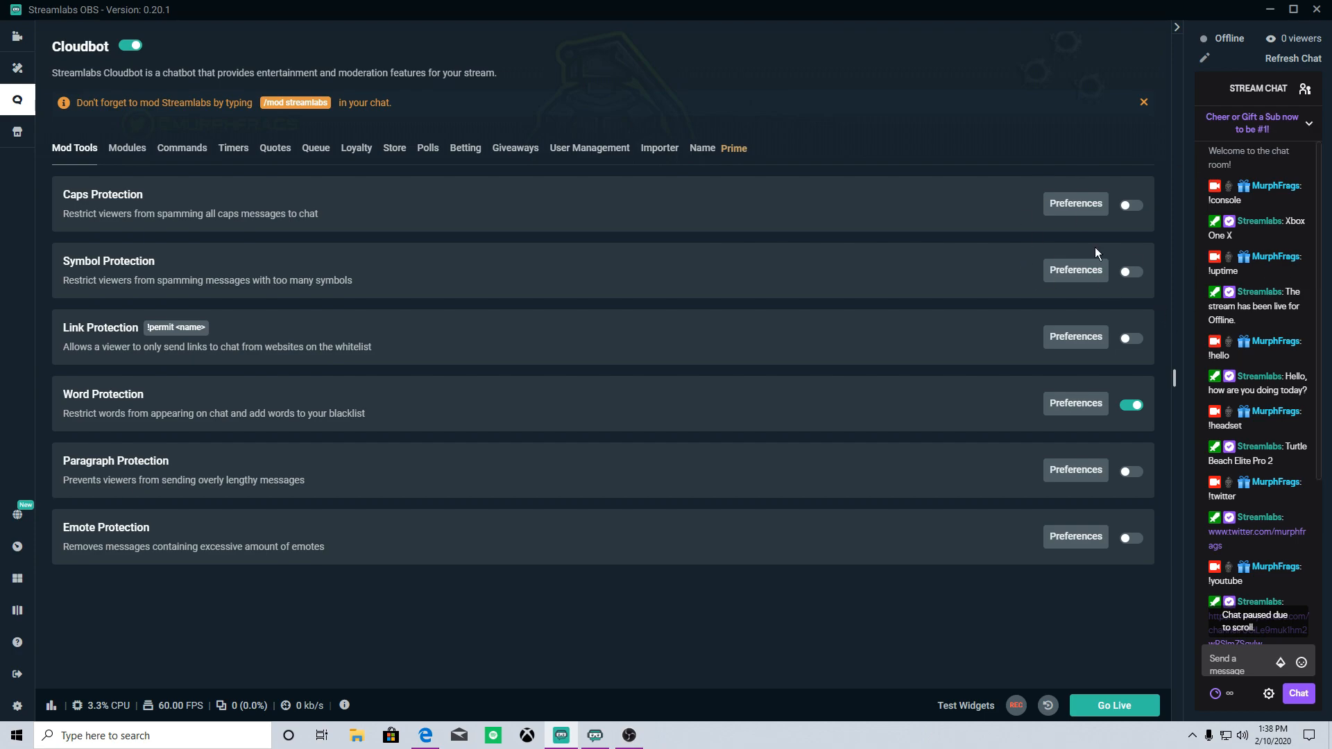
Switch to the Twitch channel page in Microsoft Edge and bring up the information panels below the stream
{"action": "left_click", "coordinate": [11, 41]}
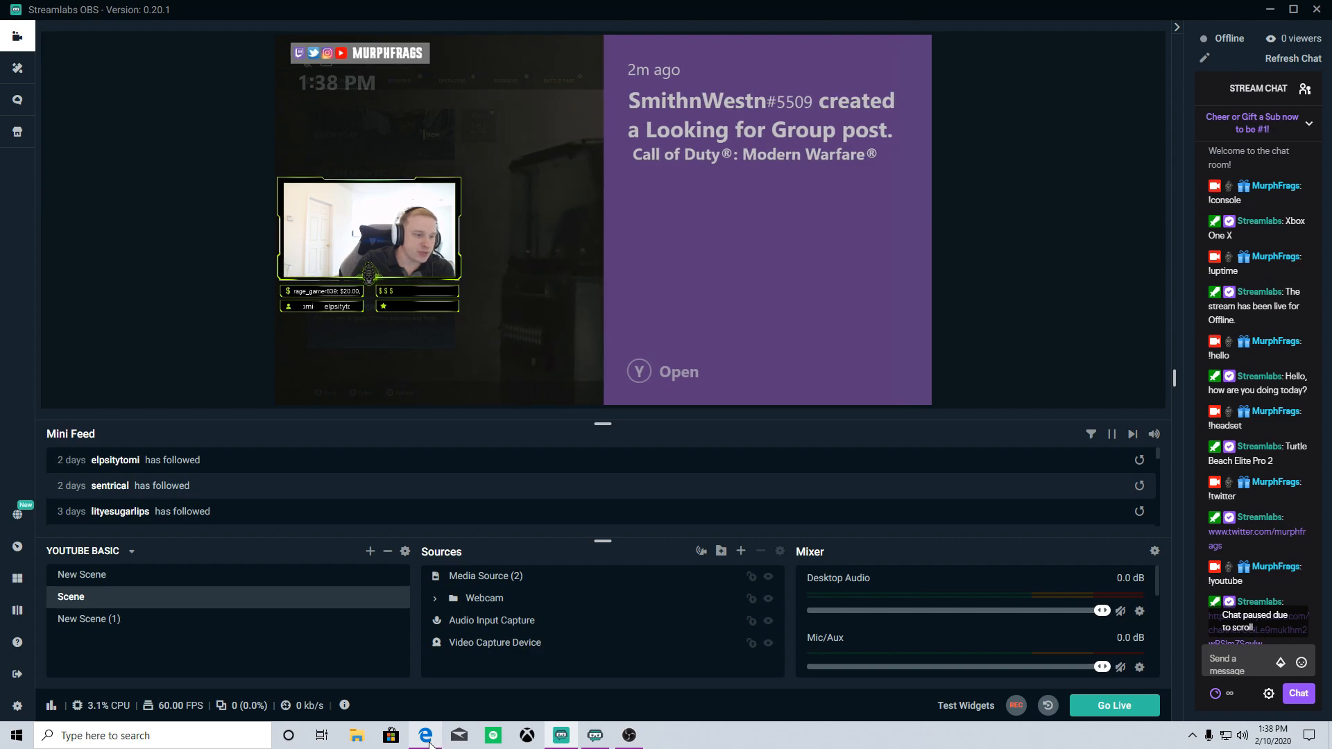
{"action": "mouse_move", "coordinate": [429, 742]}
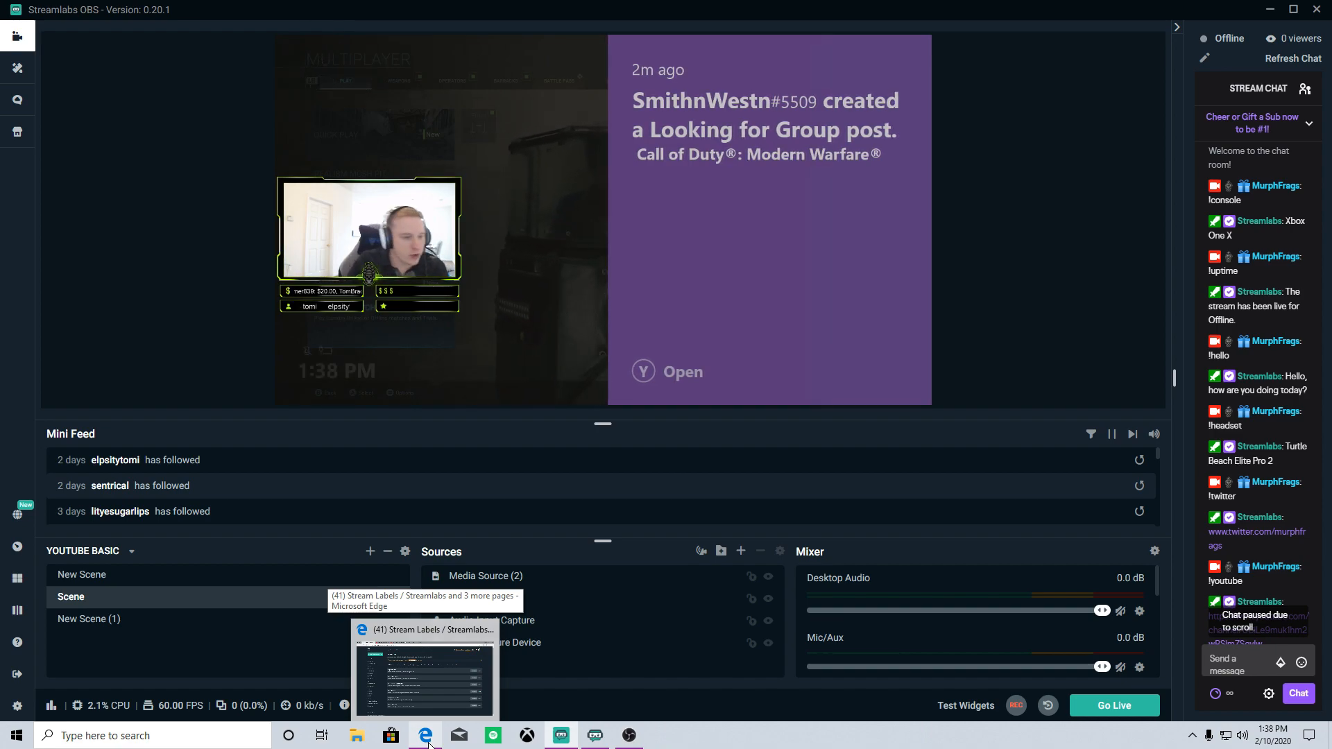
{"action": "left_click", "coordinate": [426, 737]}
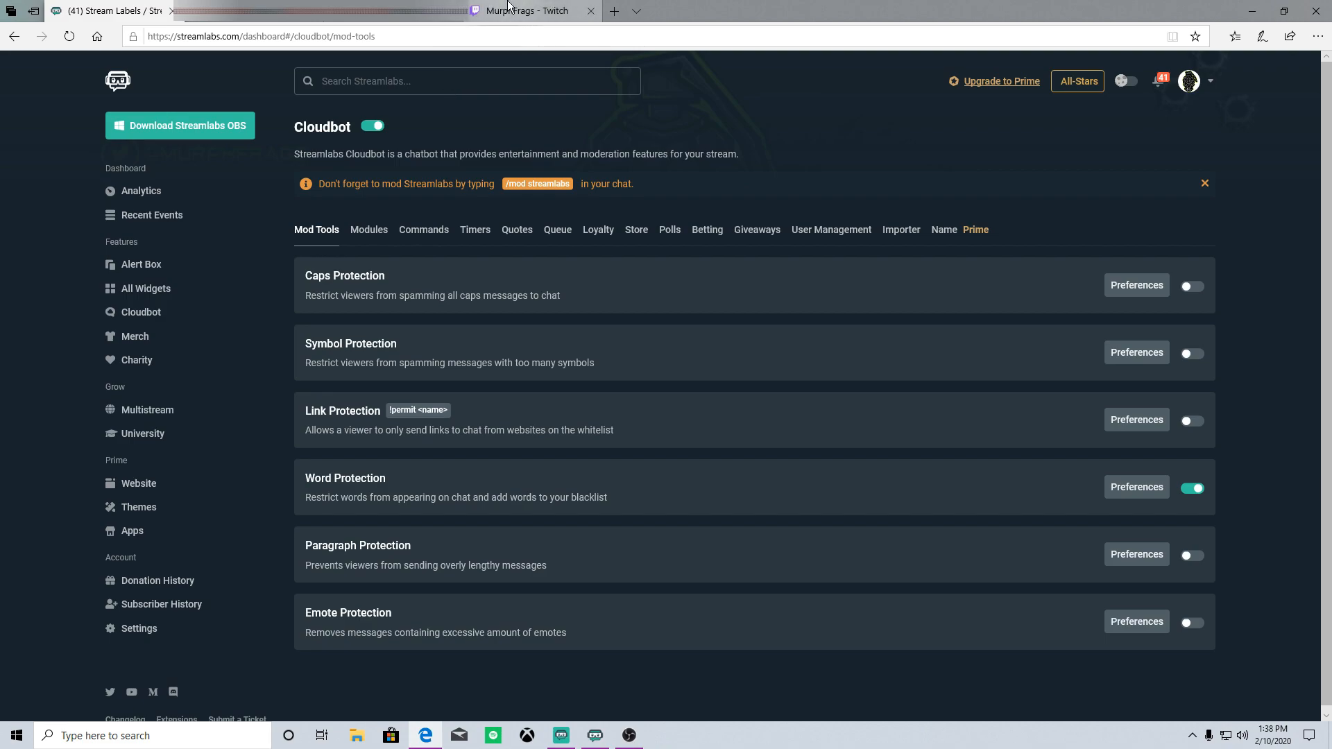
{"action": "mouse_move", "coordinate": [508, 5]}
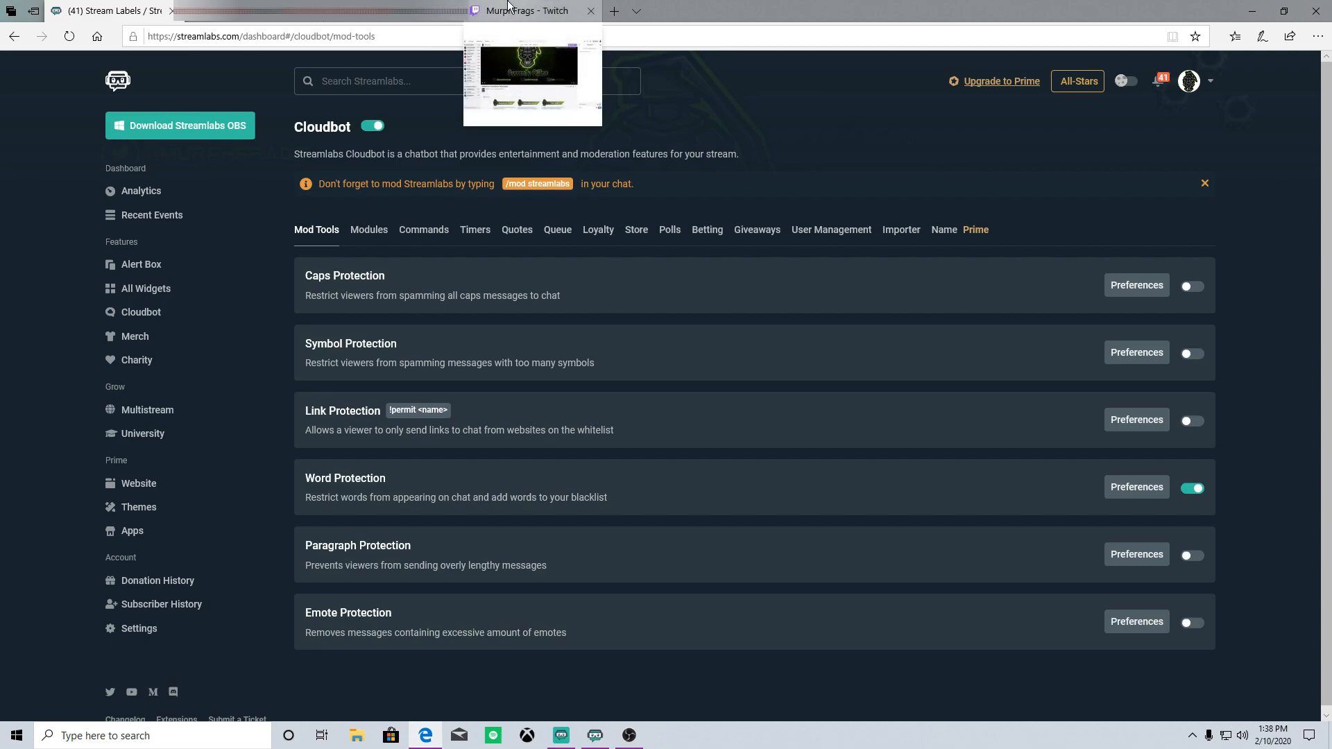
{"action": "left_click", "coordinate": [508, 8]}
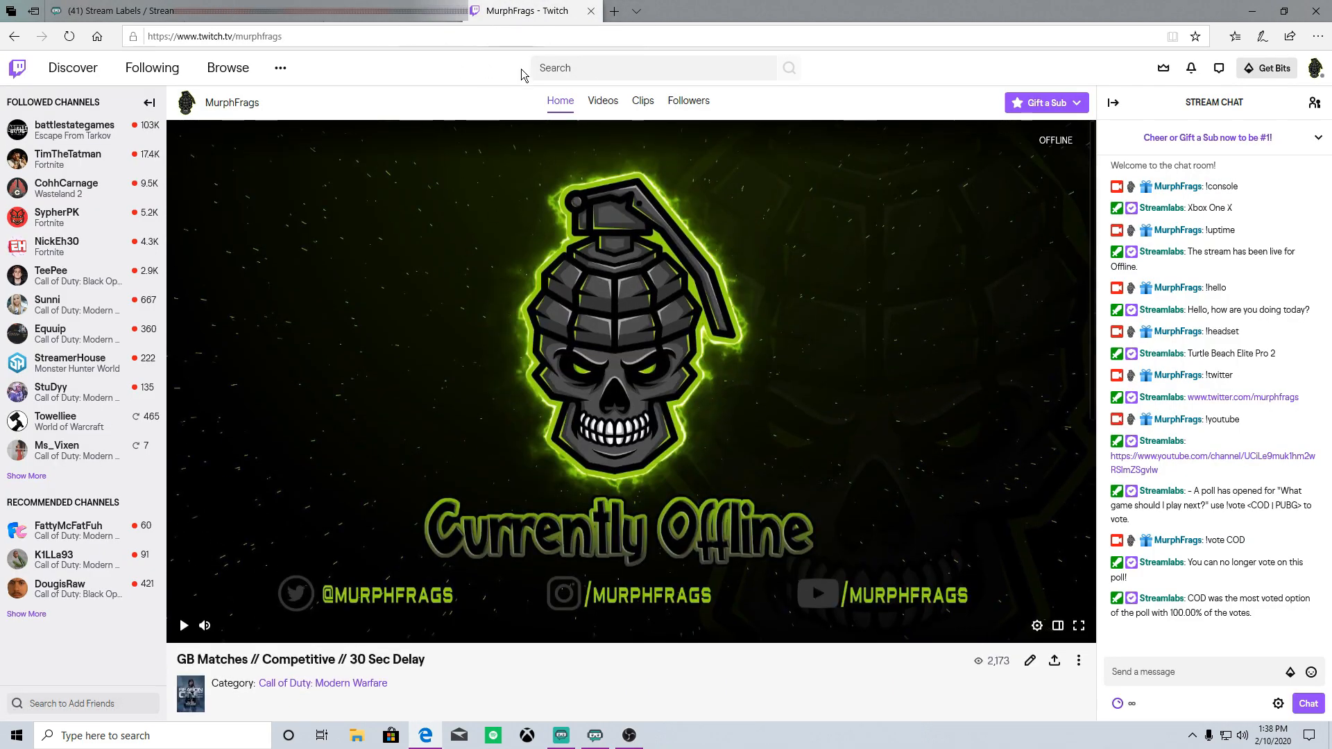
{"action": "left_click", "coordinate": [1314, 67]}
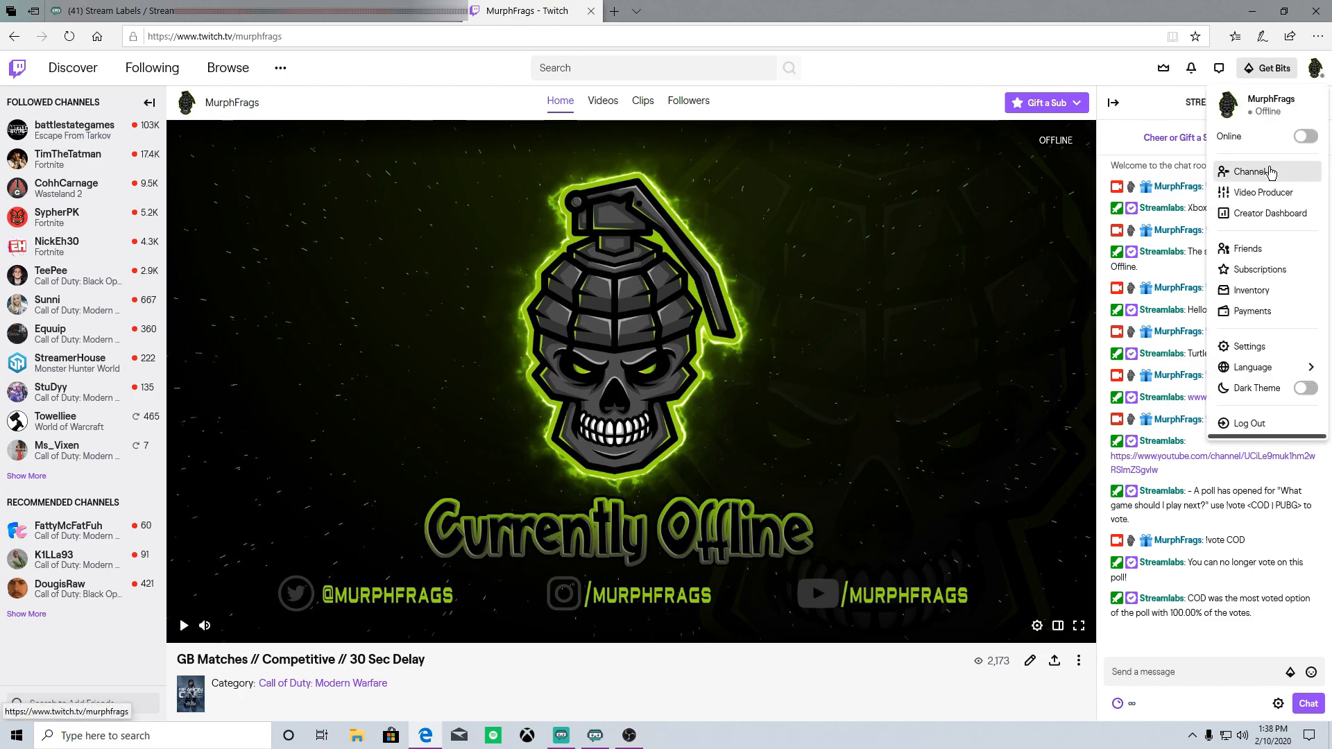
{"action": "left_click", "coordinate": [1269, 171]}
{"action": "scroll", "coordinate": [903, 433], "scroll_direction": "down", "scroll_amount": 3}
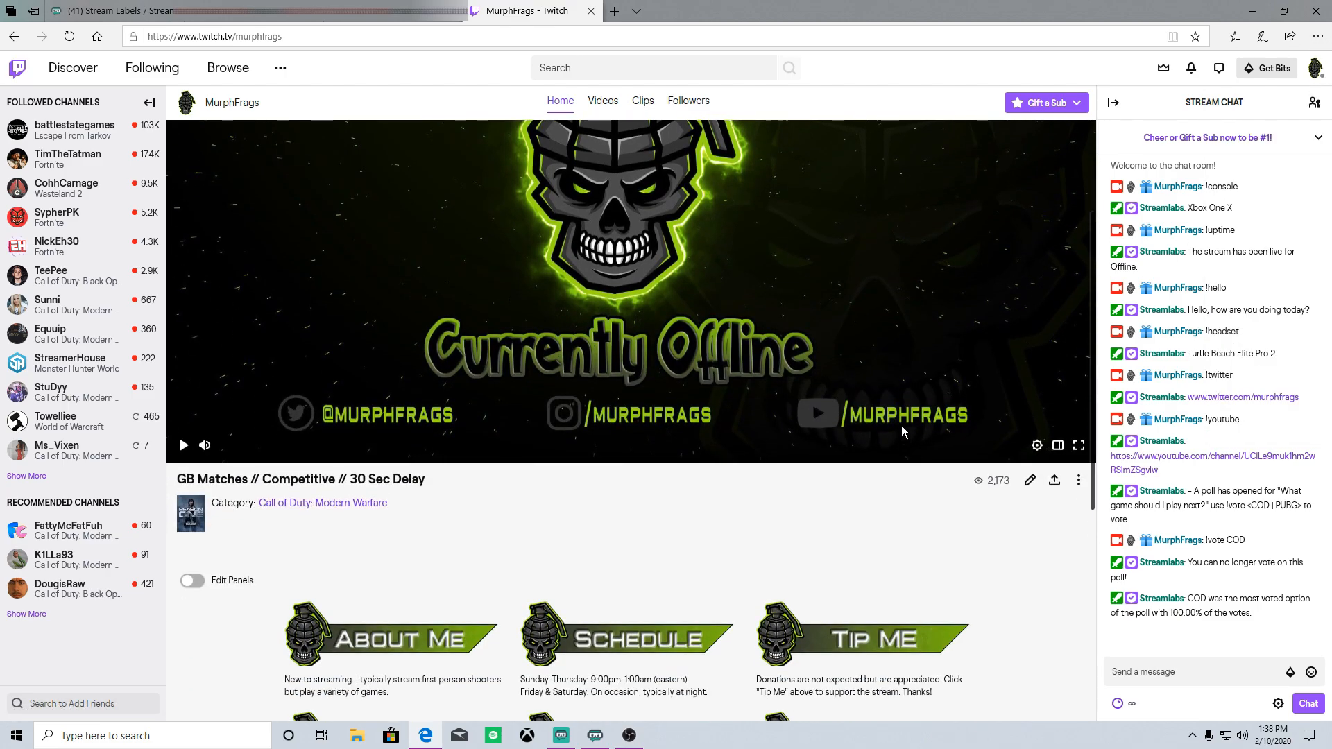
{"action": "scroll", "coordinate": [901, 431], "scroll_direction": "down", "scroll_amount": 4}
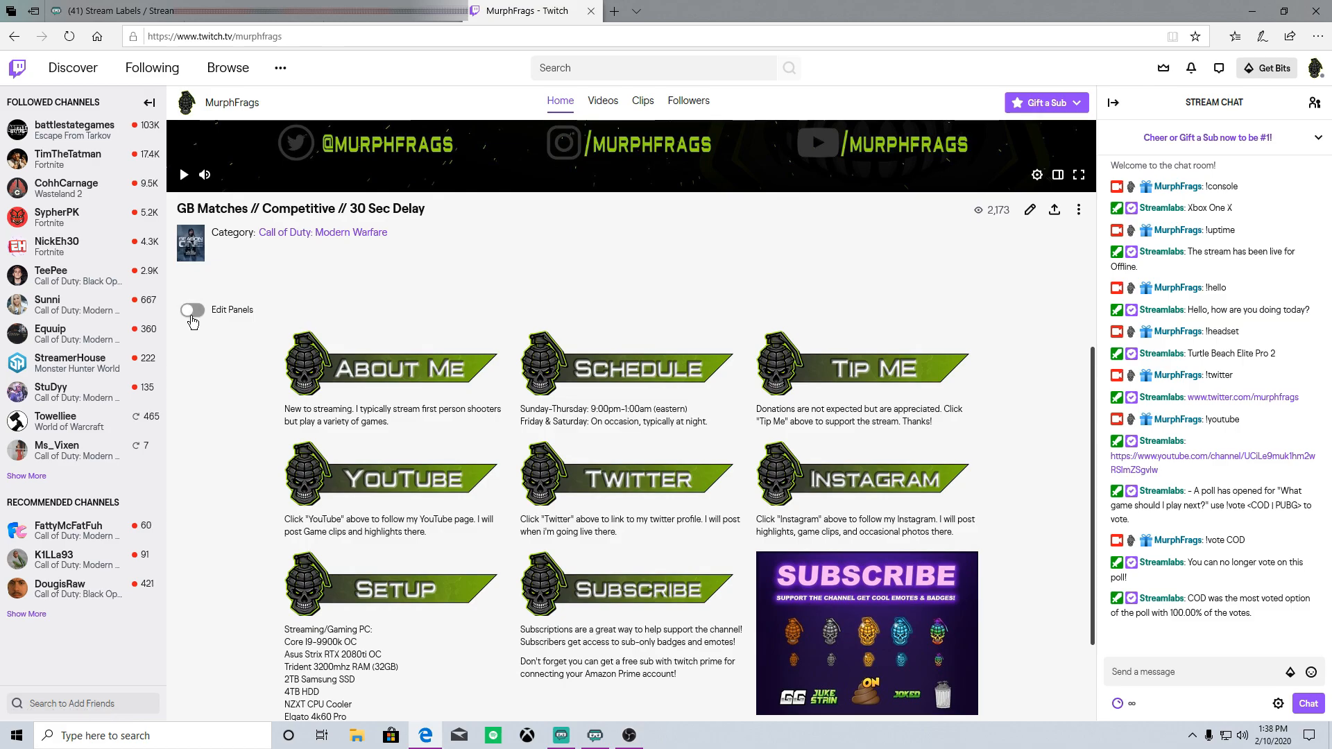
Turn on panel editing and add a new text or image panel after the last existing one
{"action": "left_click", "coordinate": [192, 310]}
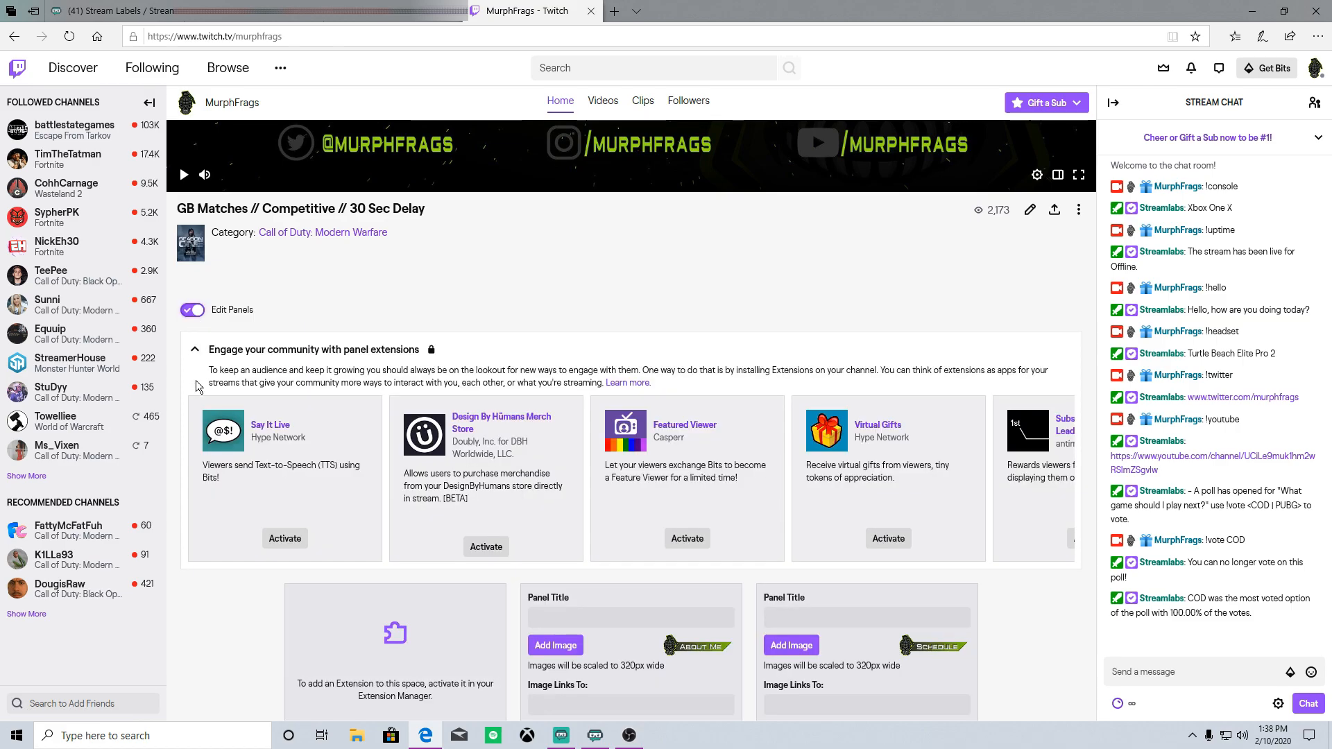
{"action": "scroll", "coordinate": [298, 462], "scroll_direction": "down", "scroll_amount": 5}
{"action": "scroll", "coordinate": [459, 337], "scroll_direction": "down", "scroll_amount": 9}
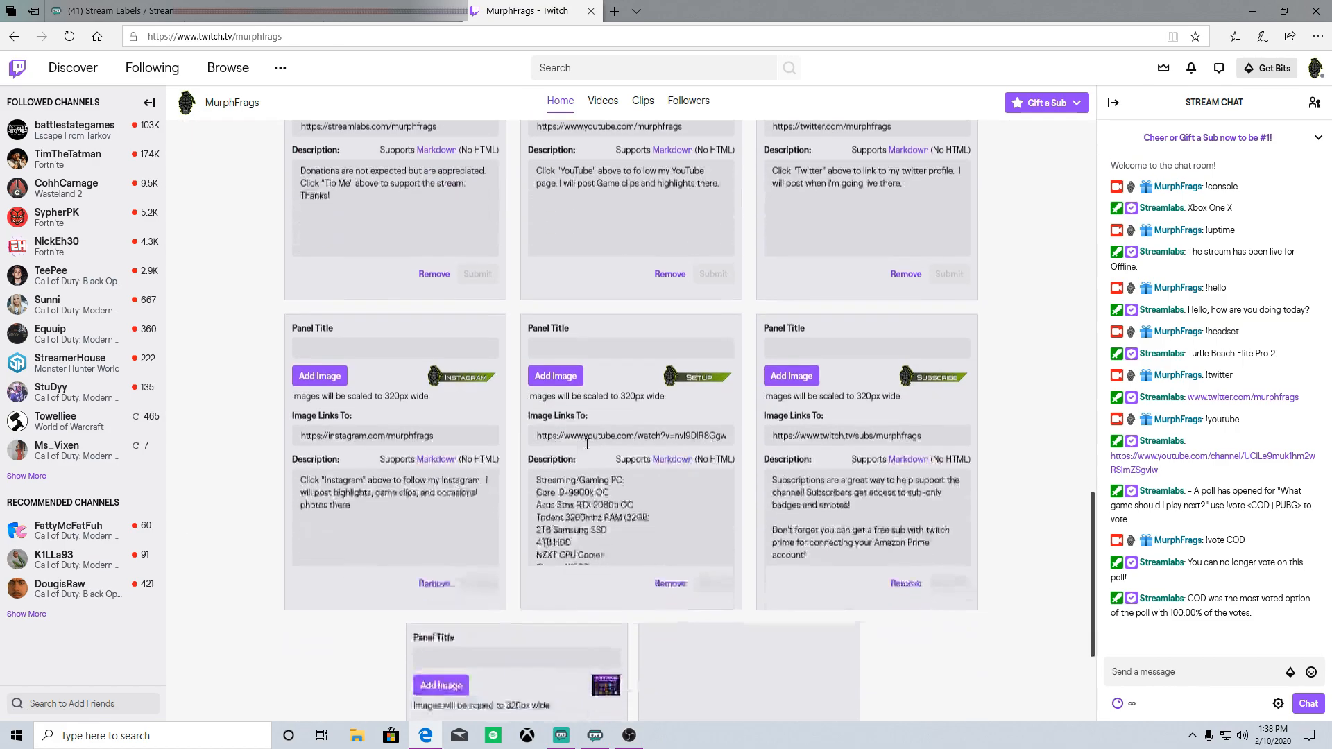
{"action": "left_click", "coordinate": [760, 669]}
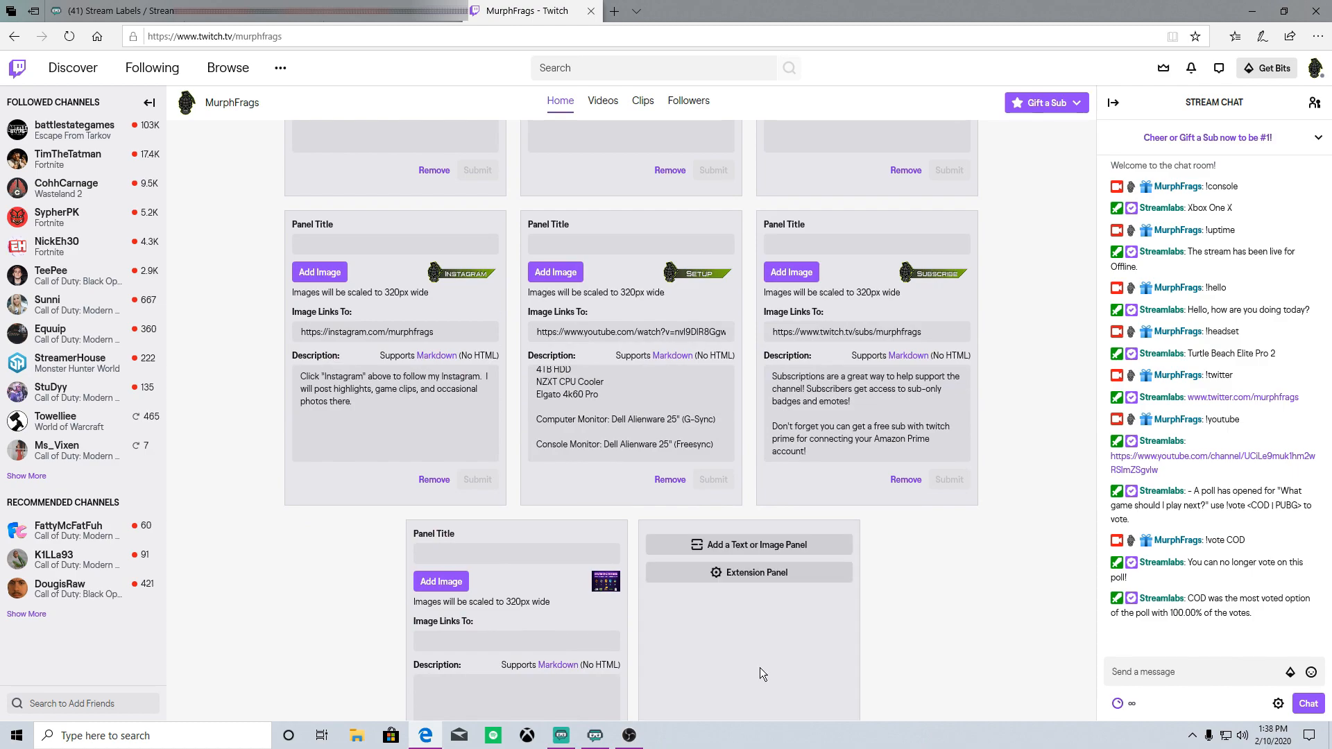
{"action": "scroll", "coordinate": [781, 638], "scroll_direction": "down", "scroll_amount": 2}
{"action": "left_click", "coordinate": [753, 414]}
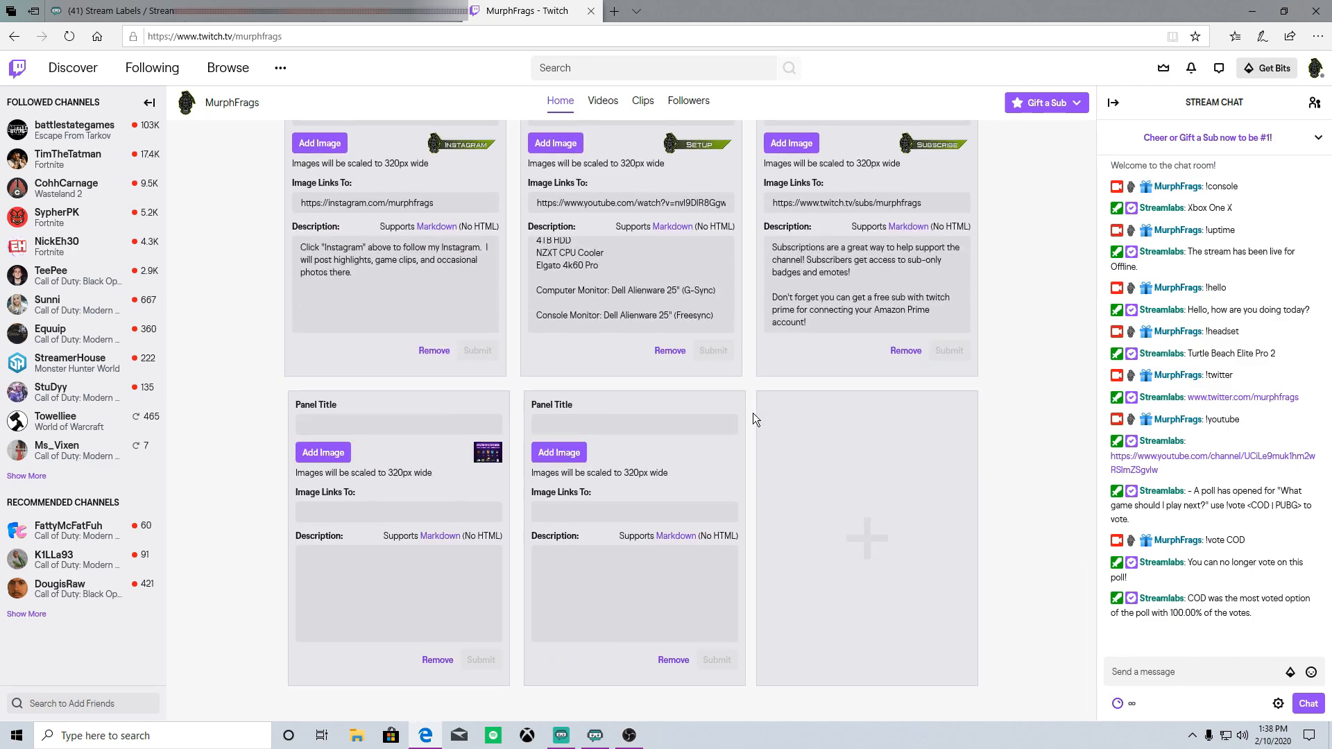
Title the new panel "About Me", enter a one-line description introducing the streamer by first name, and submit it
{"action": "left_click", "coordinate": [629, 426]}
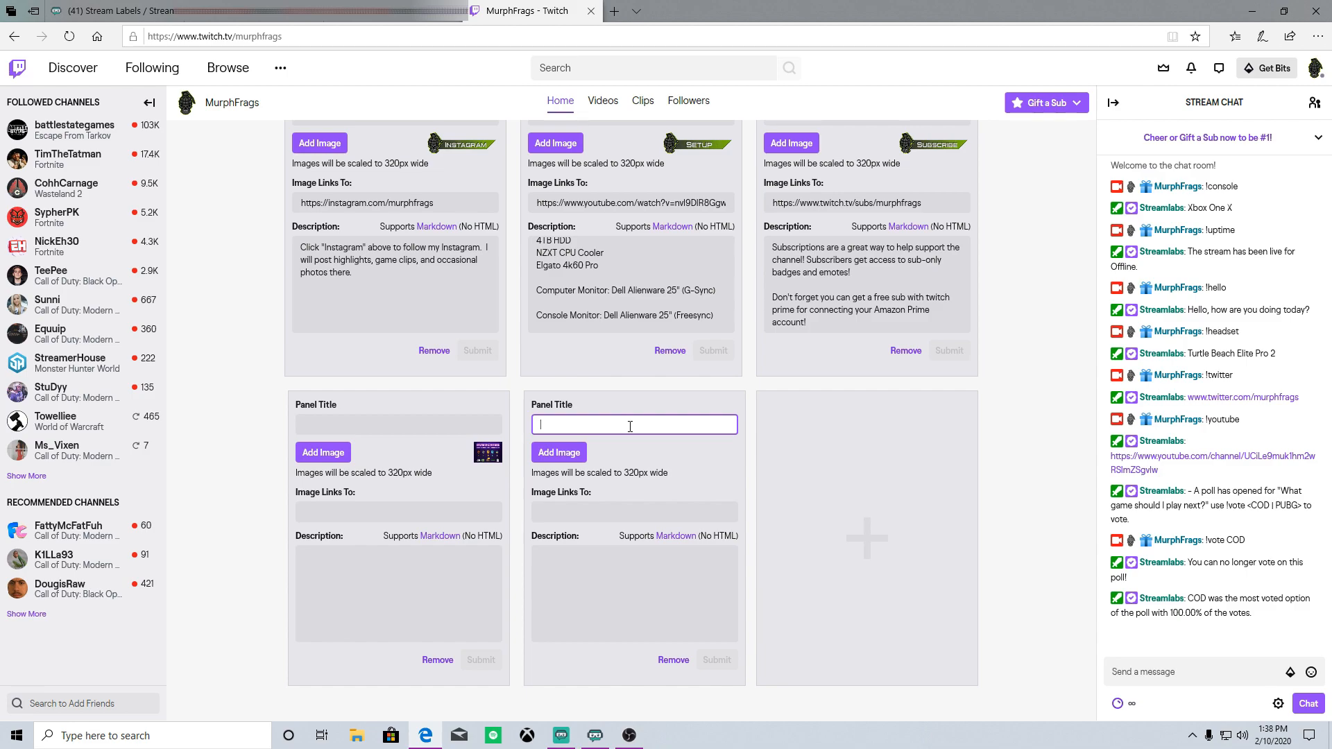
{"action": "type", "text": "I"}
{"action": "scroll", "coordinate": [630, 427], "scroll_direction": "up", "scroll_amount": 10}
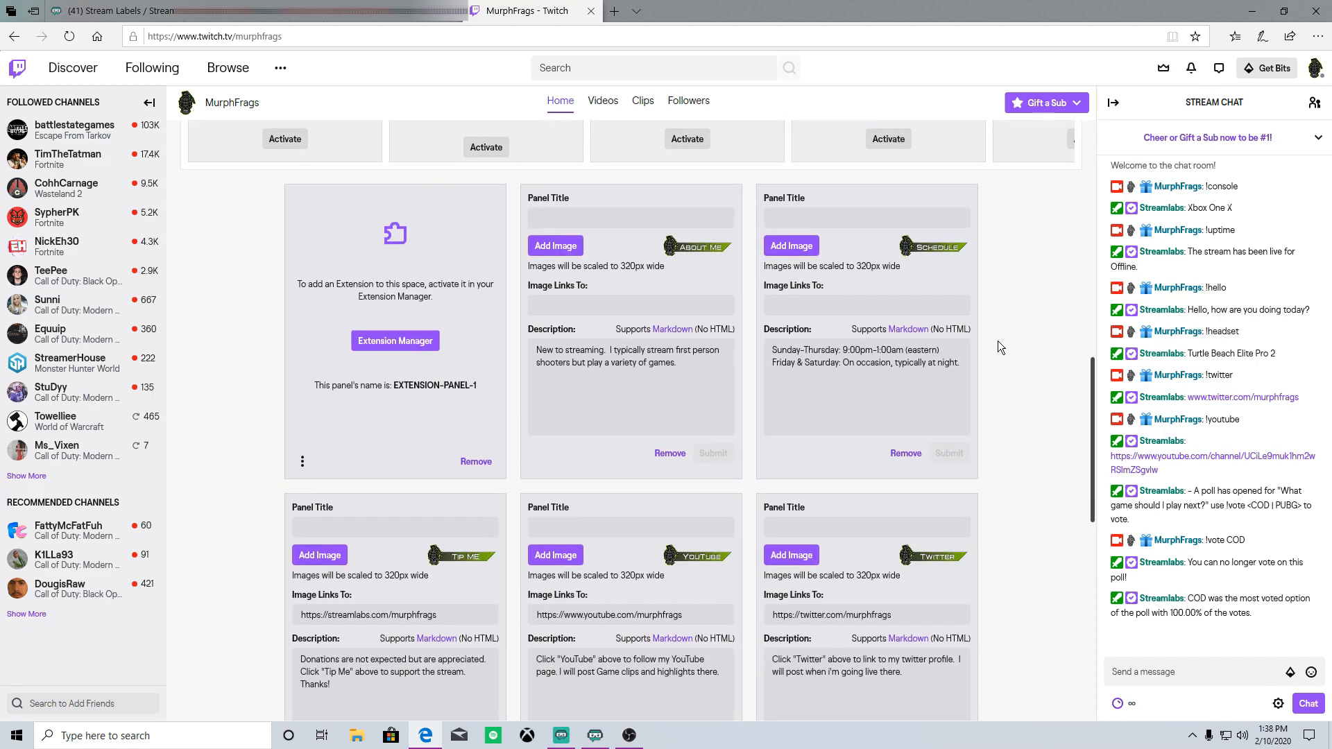
{"action": "scroll", "coordinate": [996, 346], "scroll_direction": "down", "scroll_amount": 10}
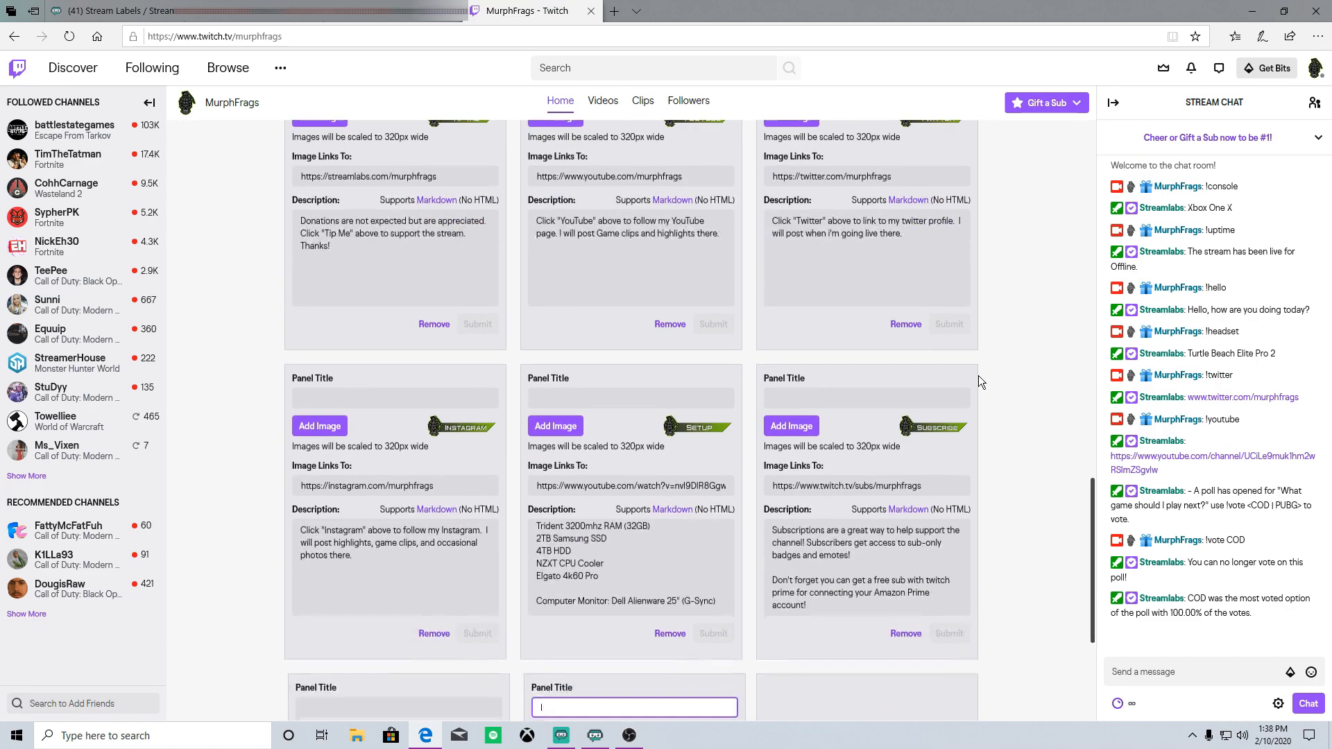
{"action": "type", "text": "About Me"}
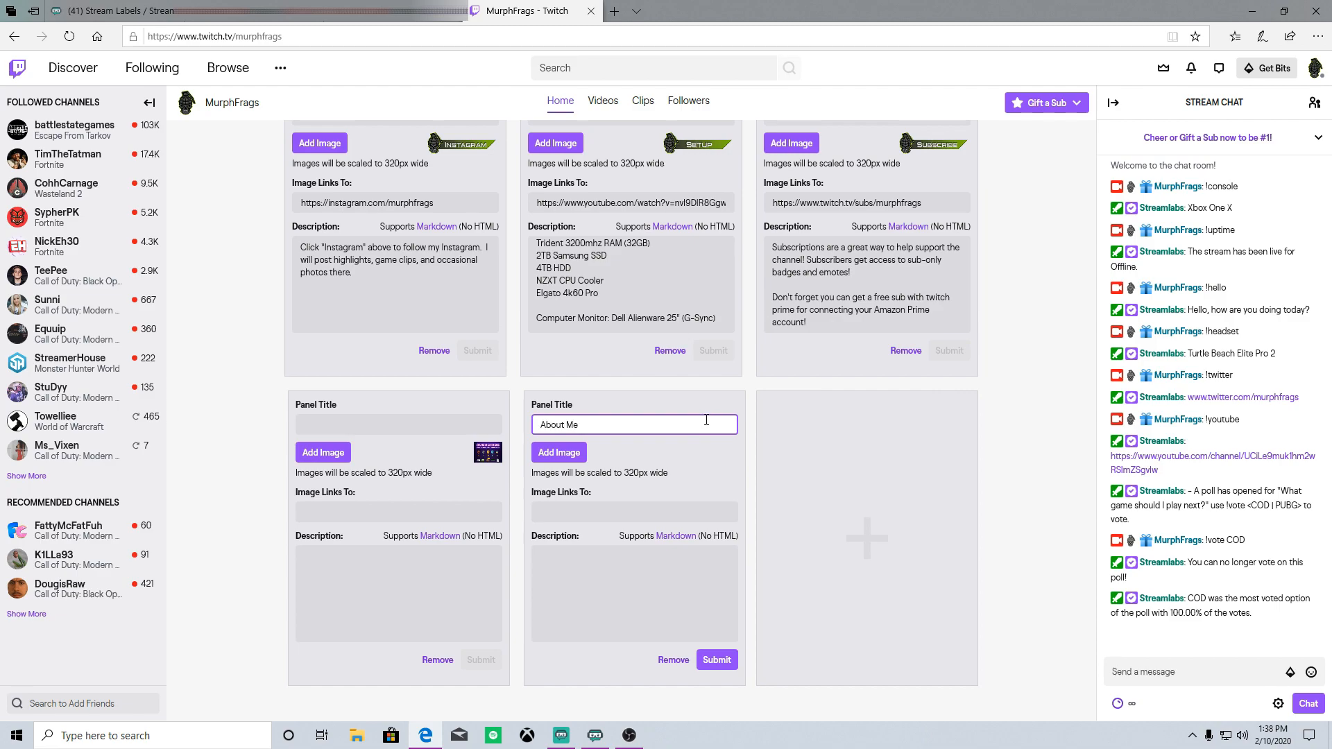
{"action": "left_click", "coordinate": [632, 584]}
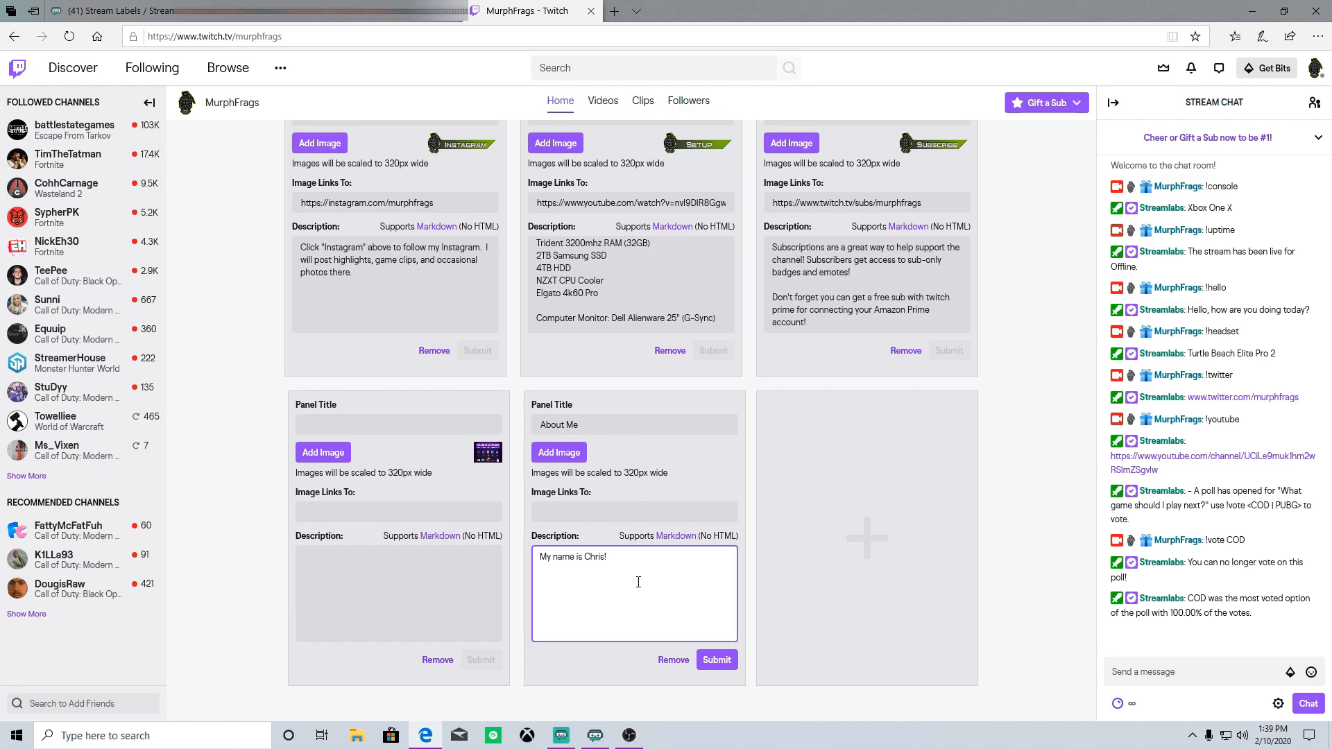
{"action": "left_click", "coordinate": [715, 661]}
Turn off panel editing and check how the new About Me text panel looks on the channel page
{"action": "scroll", "coordinate": [373, 333], "scroll_direction": "up", "scroll_amount": 2}
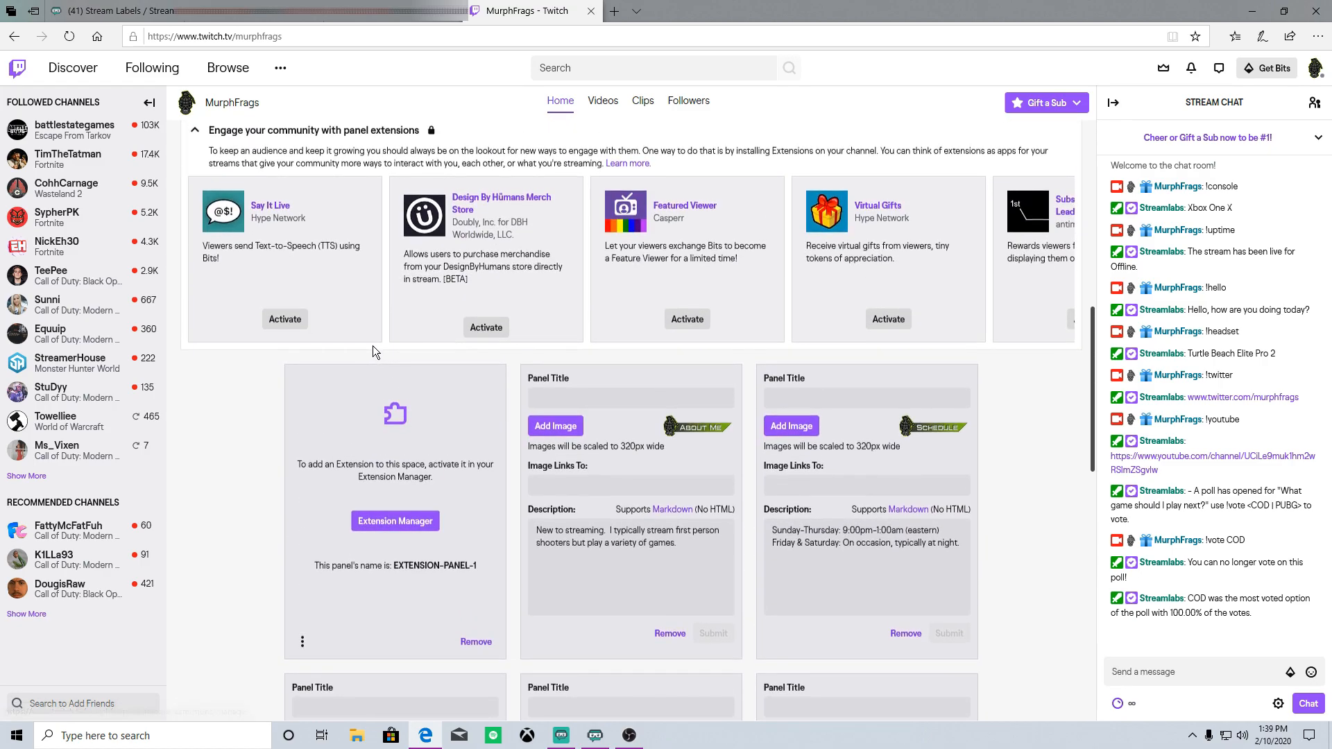
{"action": "scroll", "coordinate": [372, 346], "scroll_direction": "up", "scroll_amount": 3}
{"action": "left_click", "coordinate": [194, 271]}
{"action": "scroll", "coordinate": [597, 534], "scroll_direction": "down", "scroll_amount": 3}
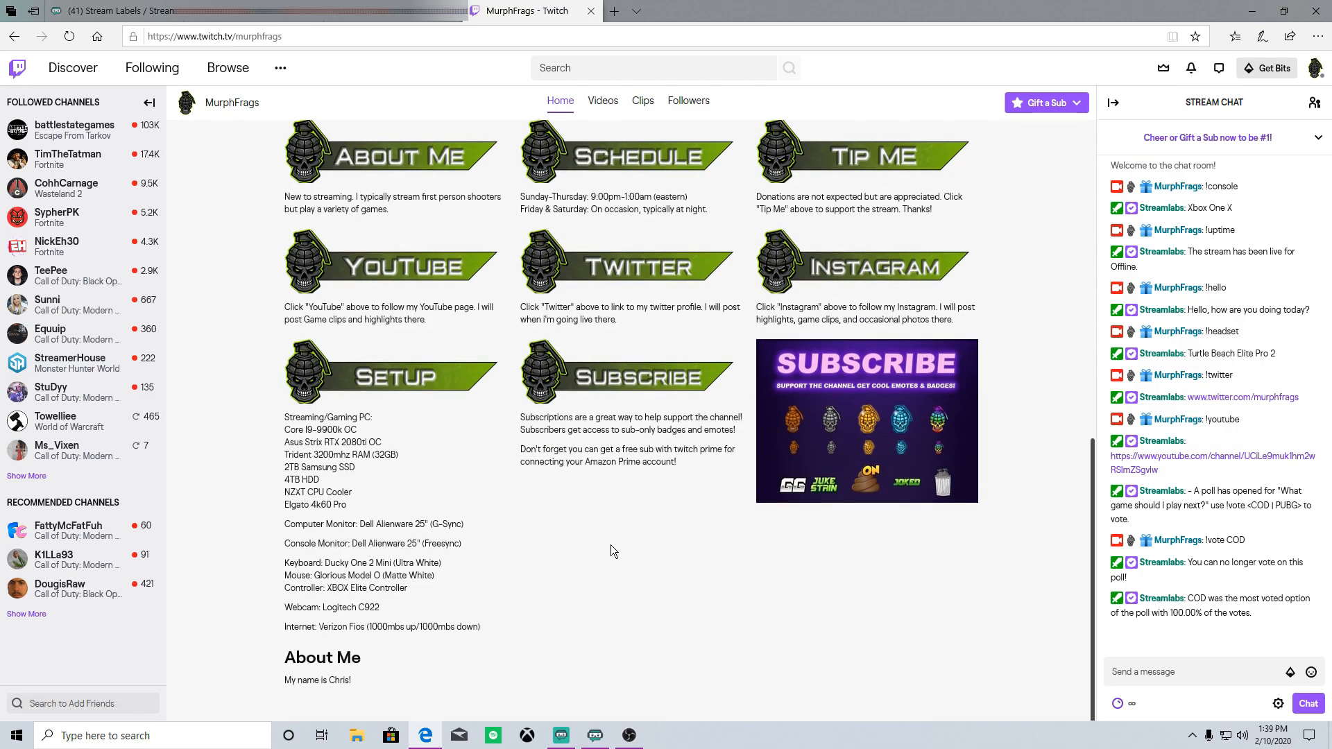
{"action": "left_click_drag", "start_coordinate": [278, 655], "coordinate": [384, 699]}
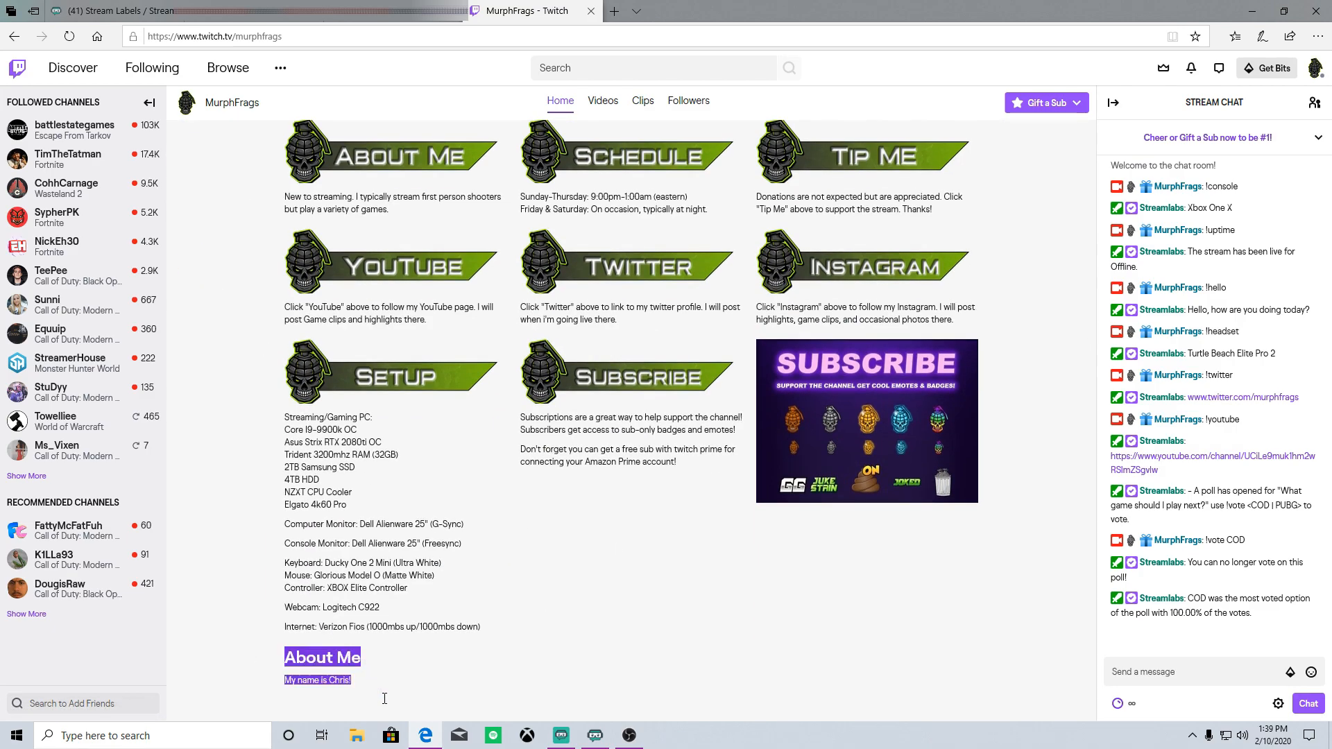
{"action": "left_click", "coordinate": [354, 668]}
{"action": "scroll", "coordinate": [423, 443], "scroll_direction": "up", "scroll_amount": 6}
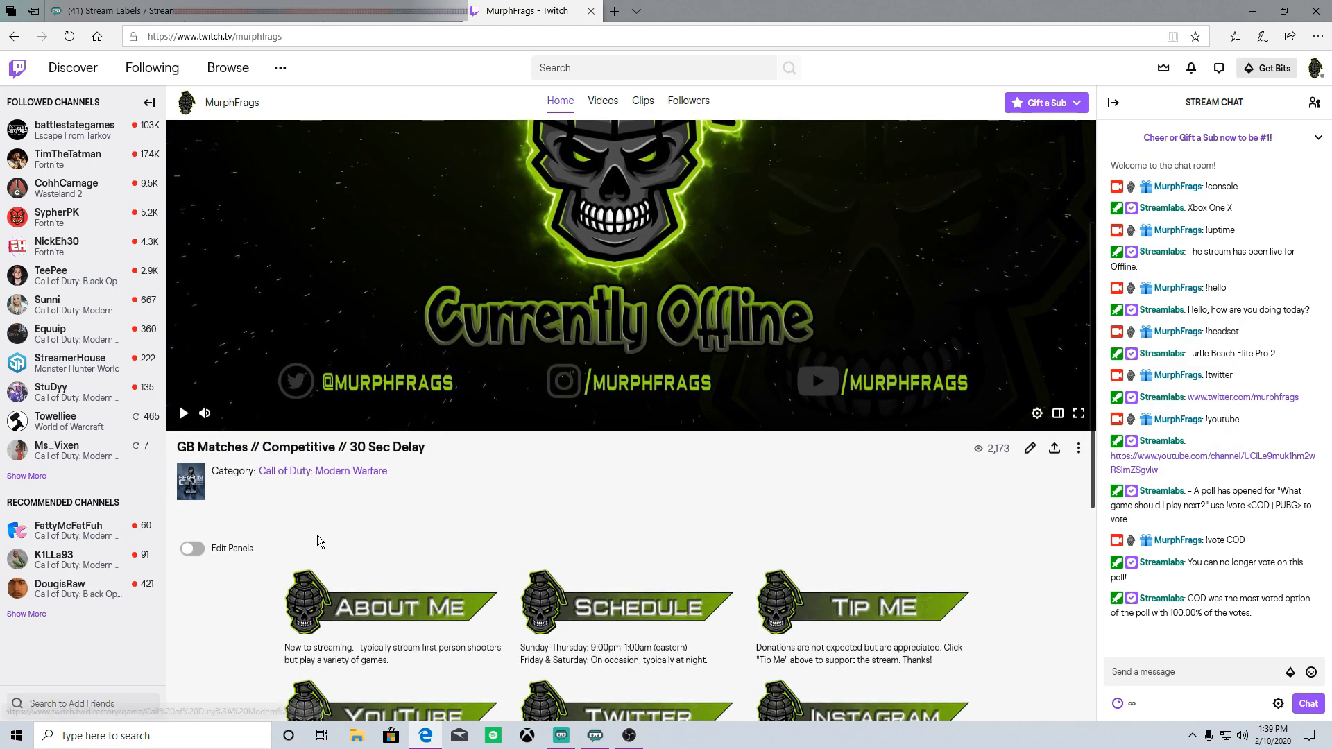
Turn panel editing back on and clear the title of the newly added About Me panel
{"action": "left_click", "coordinate": [194, 549]}
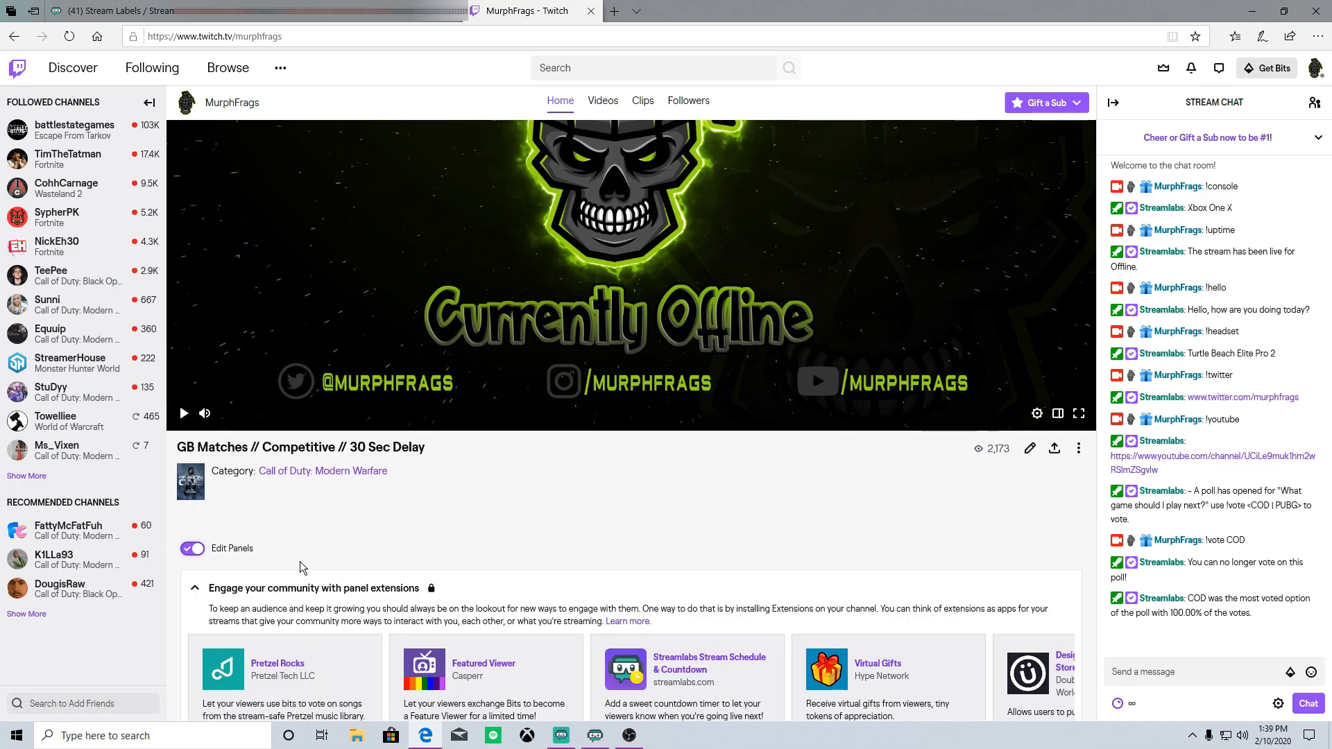
{"action": "scroll", "coordinate": [326, 569], "scroll_direction": "down", "scroll_amount": 6}
{"action": "scroll", "coordinate": [353, 580], "scroll_direction": "down", "scroll_amount": 10}
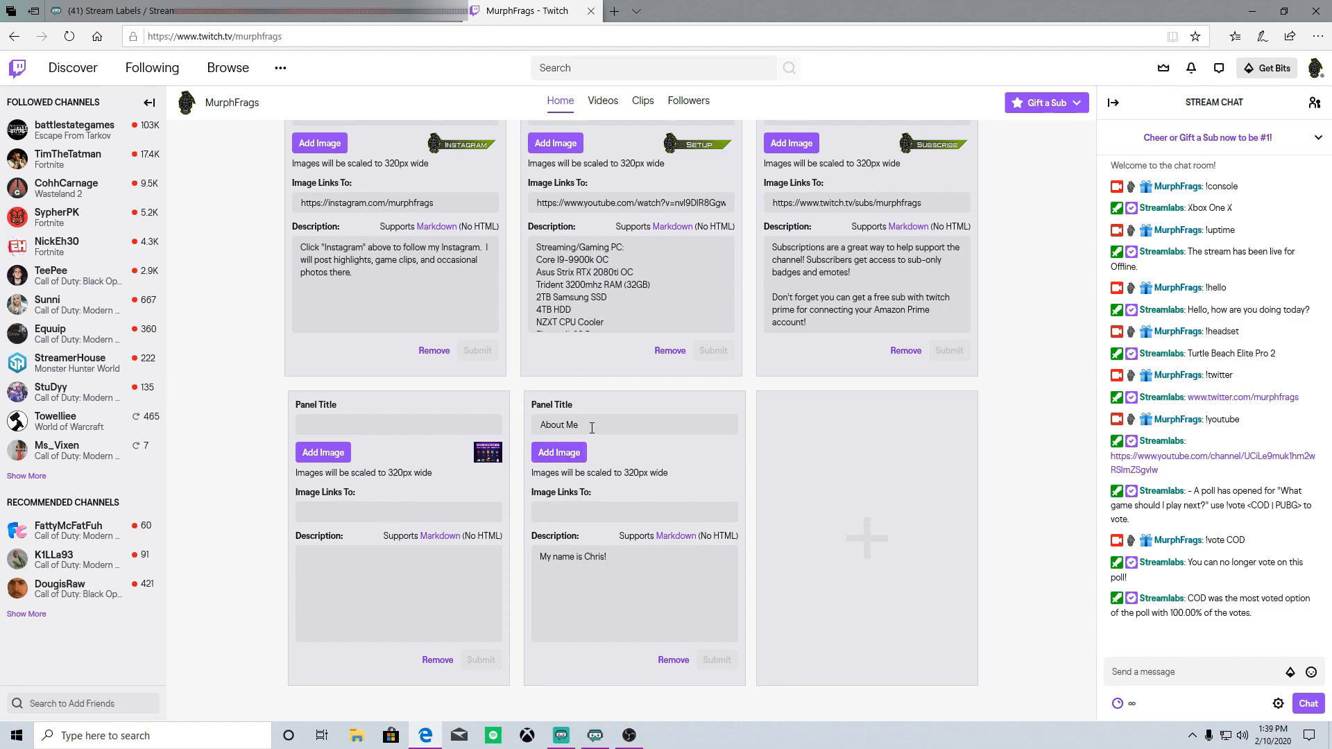
{"action": "left_click_drag", "start_coordinate": [586, 425], "coordinate": [487, 425]}
Choose About-Me.png from the Stream folder's Panels > Murph Frags subfolder as the new panel's image
{"action": "left_click", "coordinate": [558, 452]}
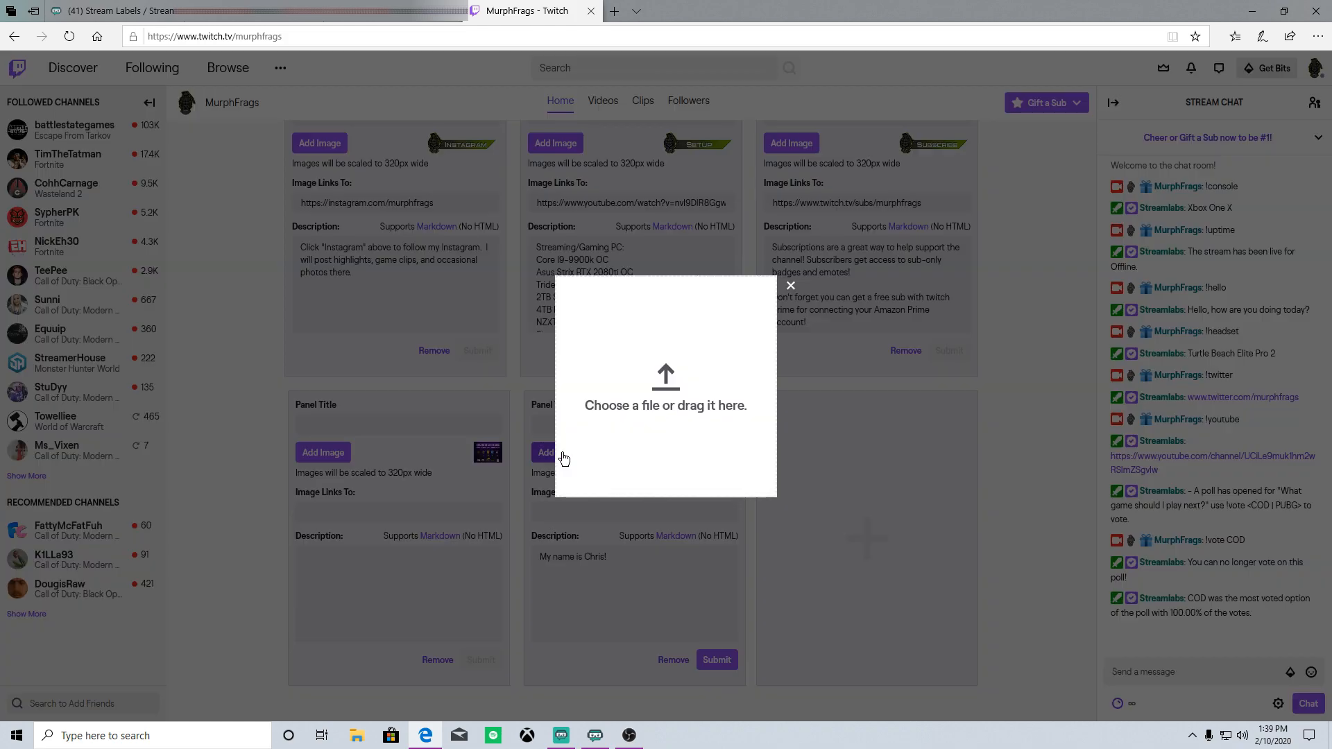
{"action": "left_click", "coordinate": [639, 390]}
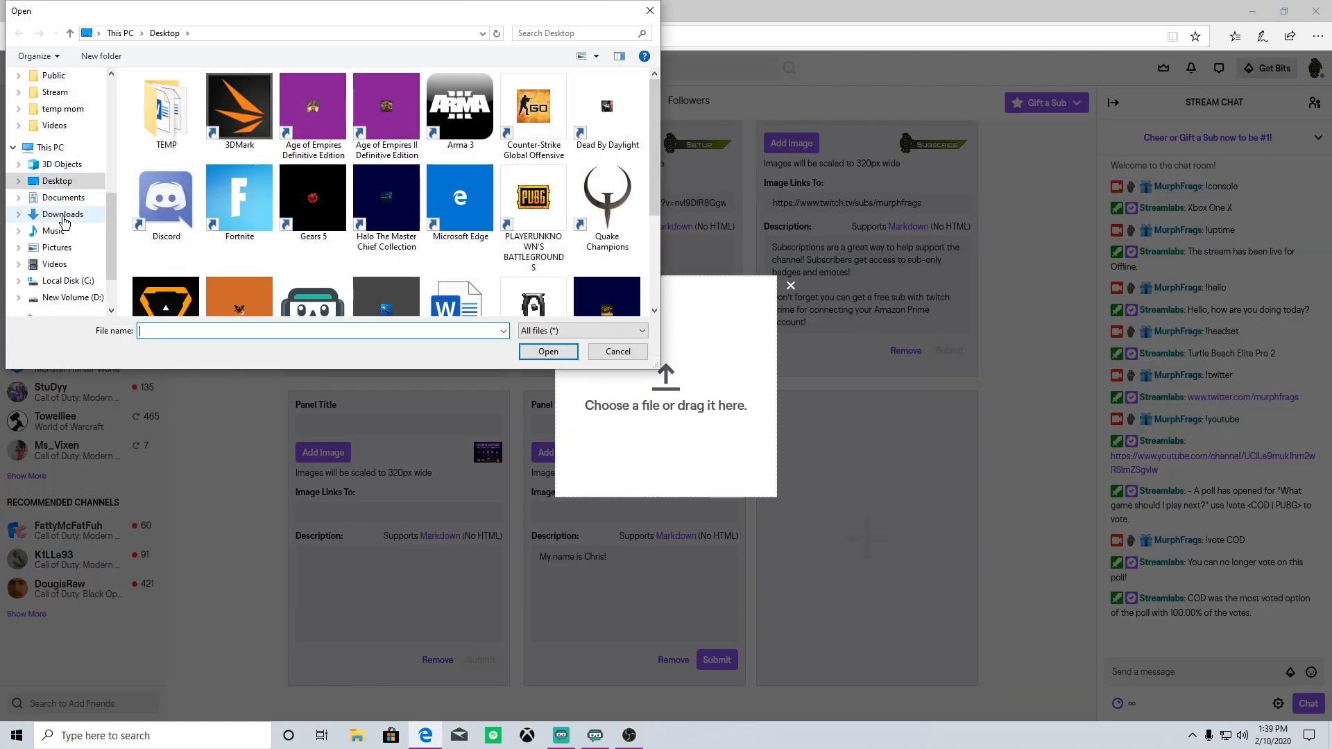
{"action": "left_click", "coordinate": [55, 125]}
{"action": "double_click", "coordinate": [167, 115]}
{"action": "double_click", "coordinate": [173, 100]}
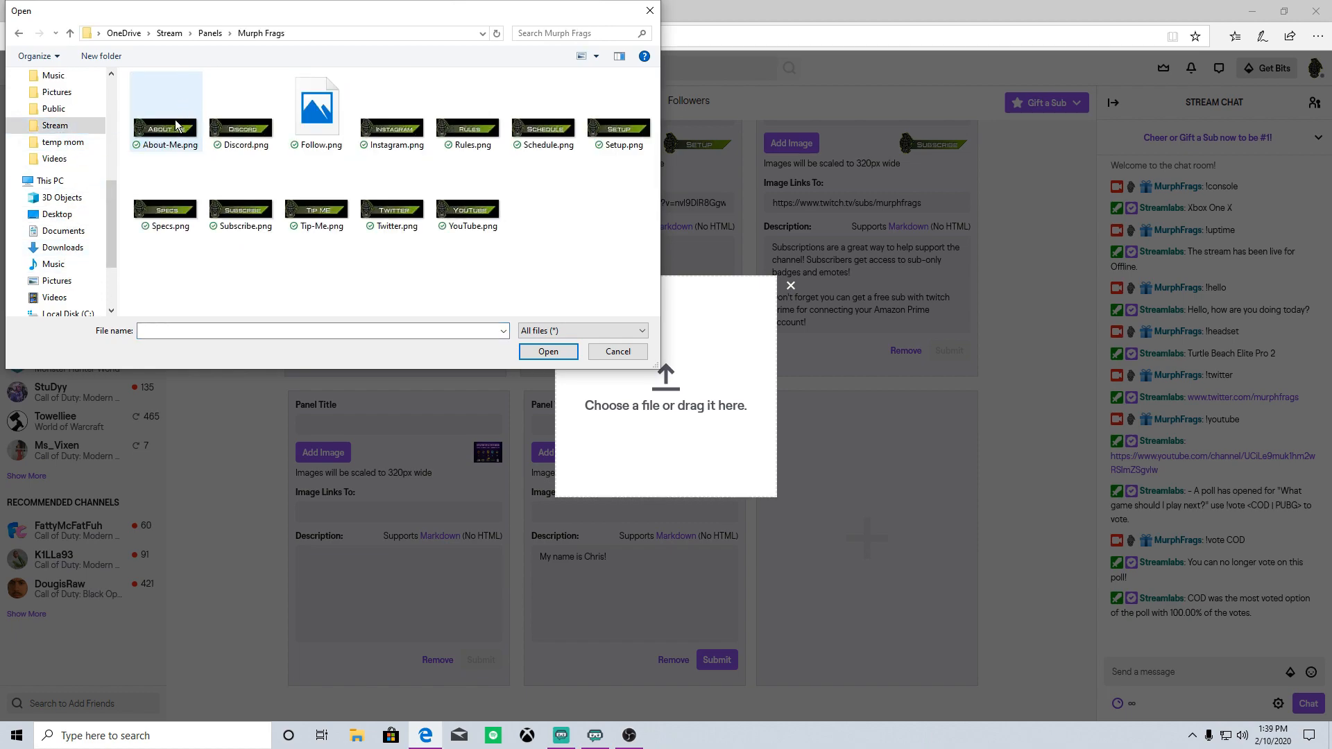
{"action": "left_click", "coordinate": [172, 146]}
{"action": "left_click", "coordinate": [548, 352]}
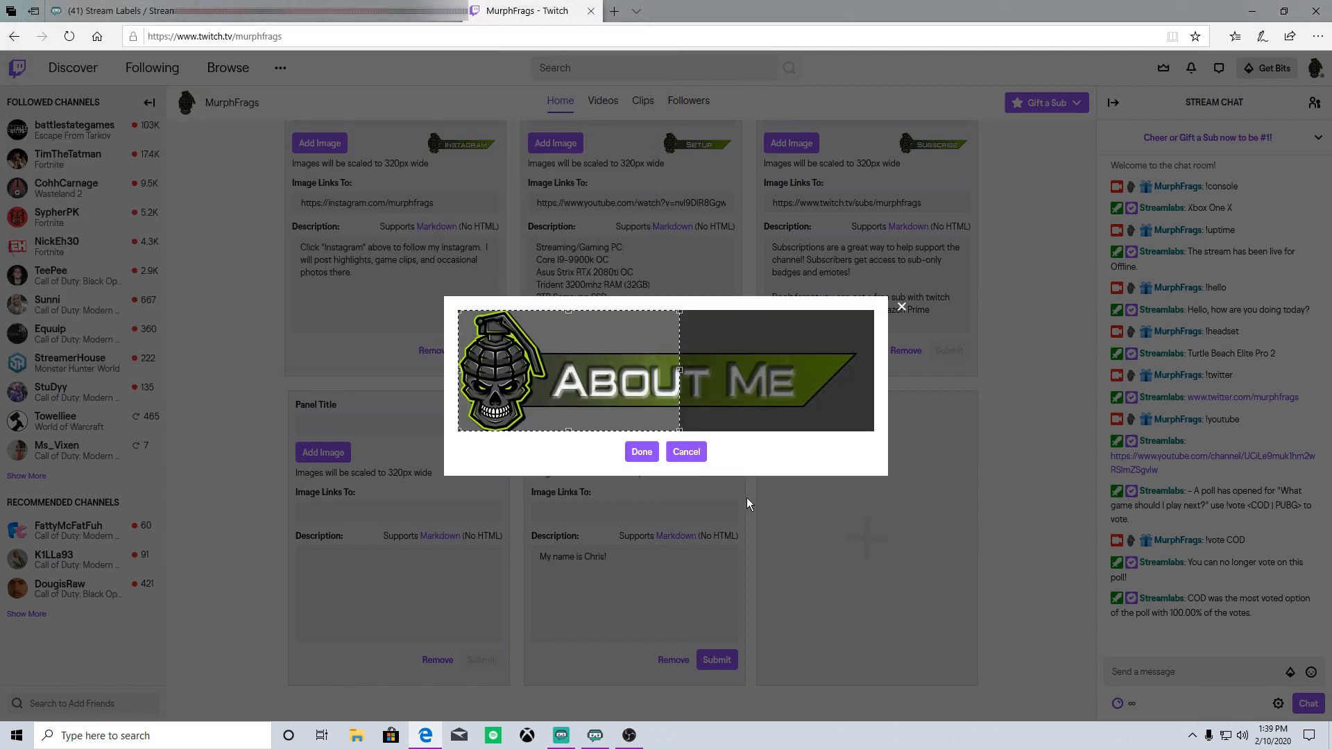
Extend the crop area to cover the whole About Me banner, apply it, and submit the panel
{"action": "left_click_drag", "start_coordinate": [683, 403], "coordinate": [872, 402]}
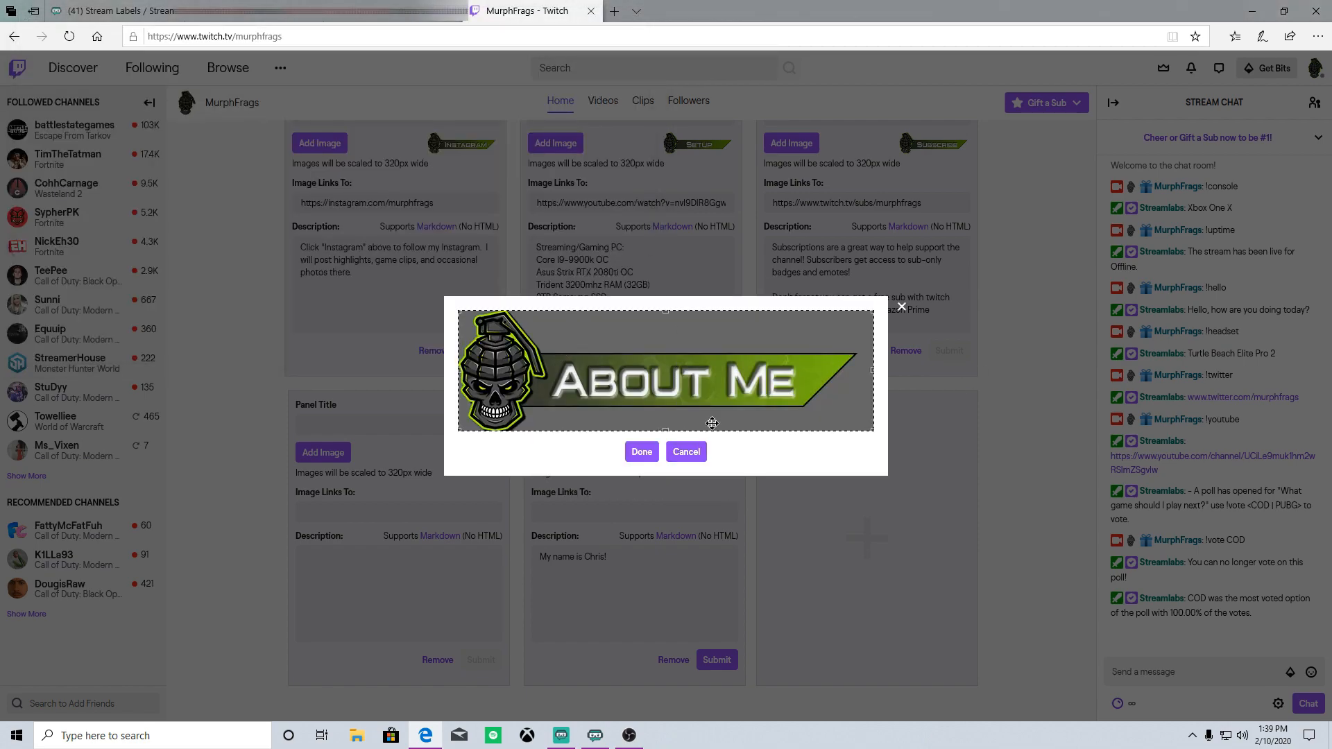
{"action": "left_click", "coordinate": [642, 452]}
{"action": "left_click", "coordinate": [717, 660]}
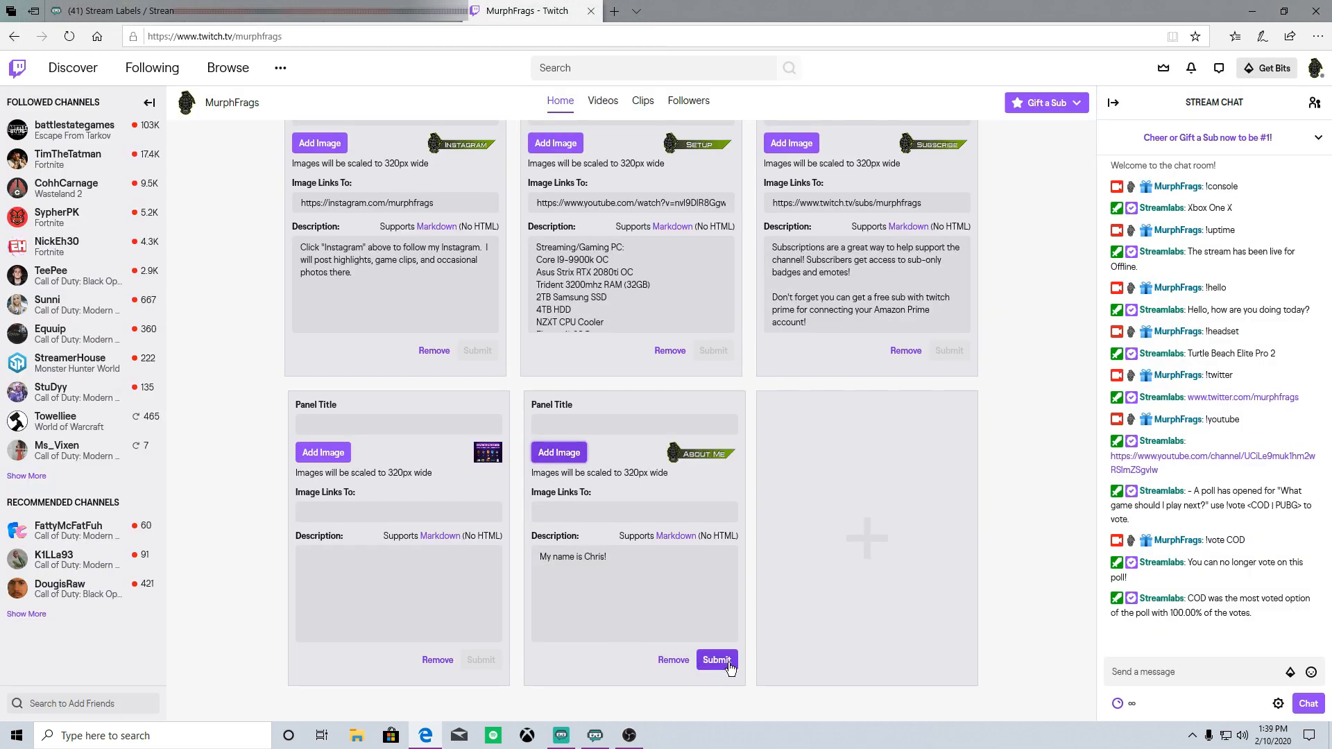
Turn off panel editing and check the new panel's About Me banner and description among the channel's panels
{"action": "scroll", "coordinate": [601, 606], "scroll_direction": "up", "scroll_amount": 3}
{"action": "scroll", "coordinate": [600, 605], "scroll_direction": "up", "scroll_amount": 10}
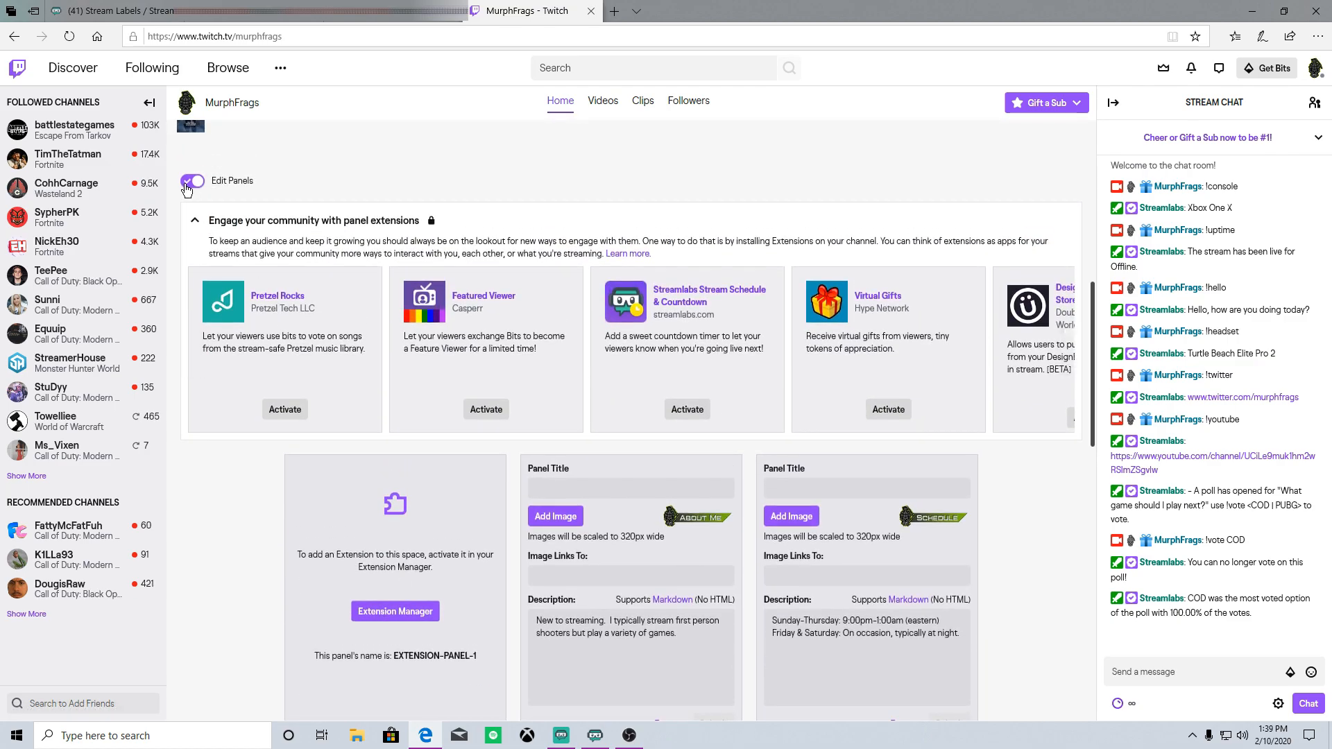
{"action": "left_click", "coordinate": [191, 170]}
{"action": "scroll", "coordinate": [391, 670], "scroll_direction": "down", "scroll_amount": 2}
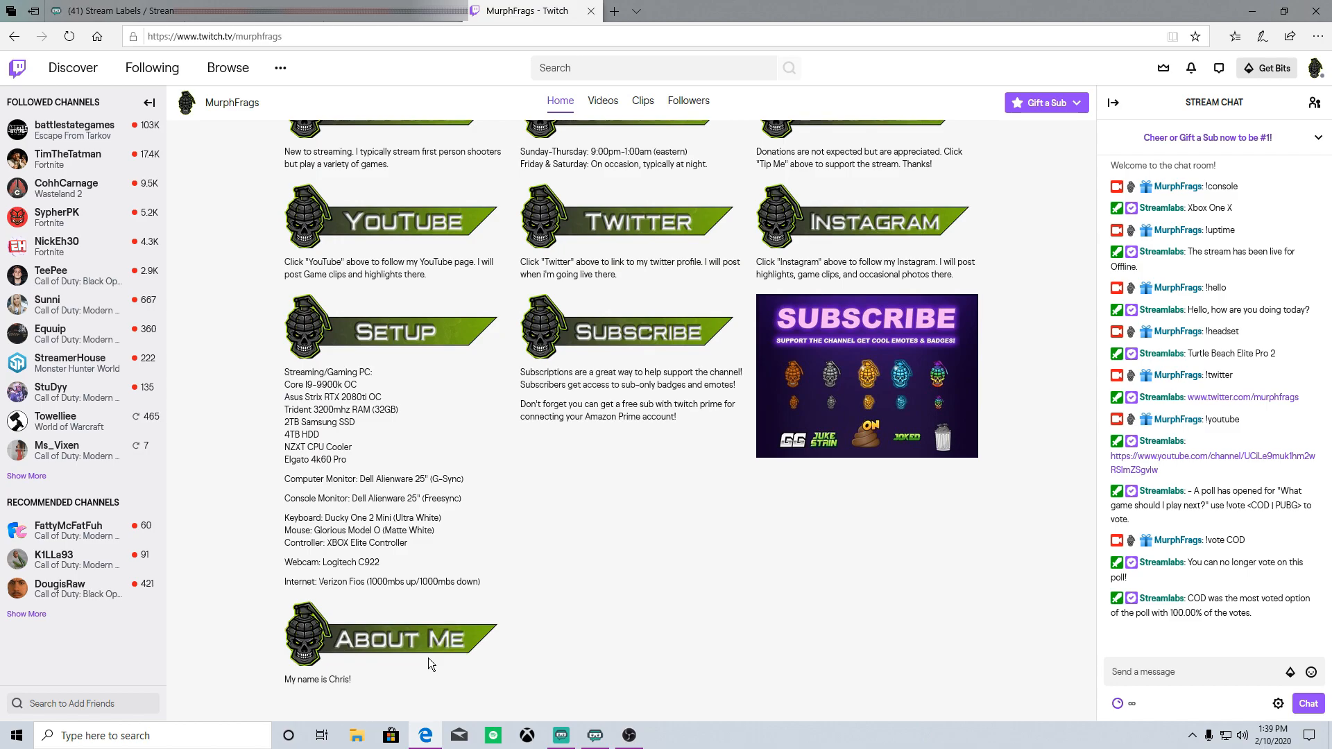
{"action": "left_click_drag", "start_coordinate": [284, 679], "coordinate": [369, 692]}
{"action": "left_click", "coordinate": [456, 692]}
{"action": "scroll", "coordinate": [451, 686], "scroll_direction": "up", "scroll_amount": 10}
{"action": "scroll", "coordinate": [270, 610], "scroll_direction": "down", "scroll_amount": 8}
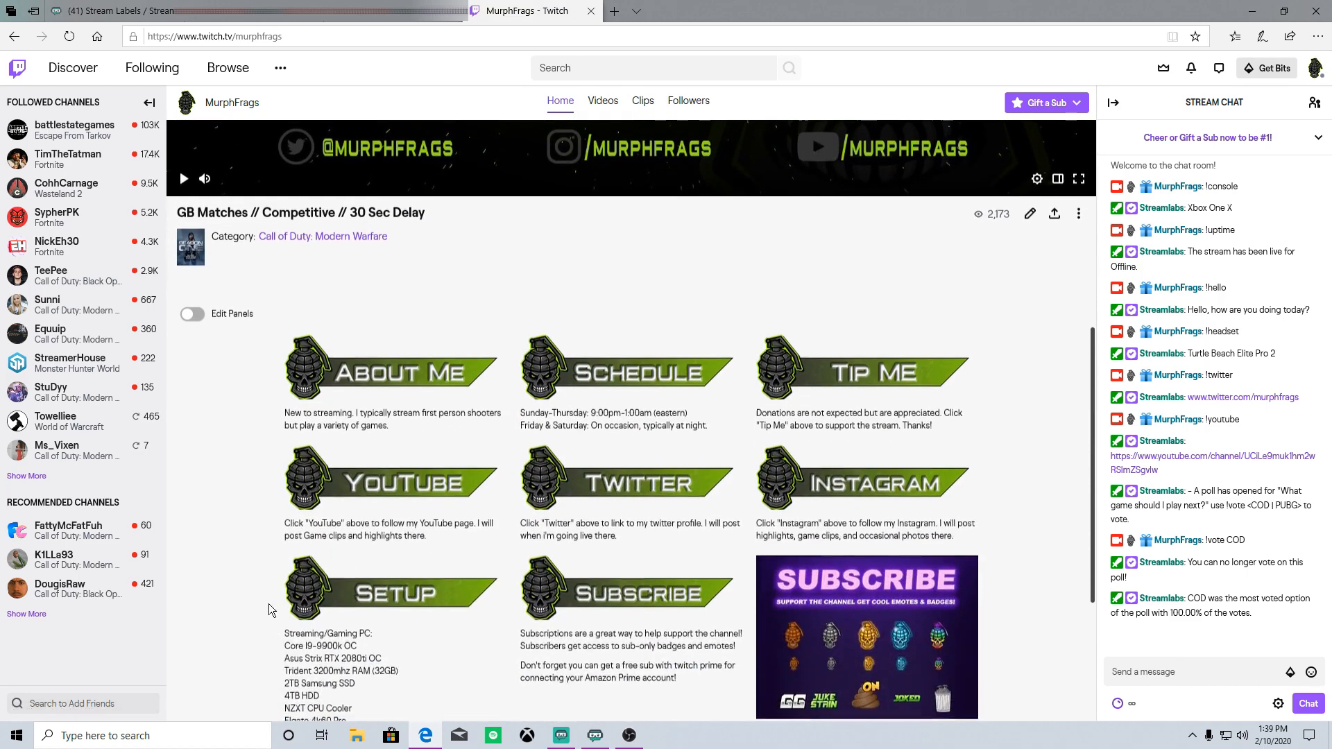
Turn panel editing back on and remove the newly added About Me panel at the end of the panels
{"action": "left_click", "coordinate": [188, 310]}
{"action": "scroll", "coordinate": [392, 480], "scroll_direction": "down", "scroll_amount": 3}
{"action": "scroll", "coordinate": [393, 479], "scroll_direction": "down", "scroll_amount": 12}
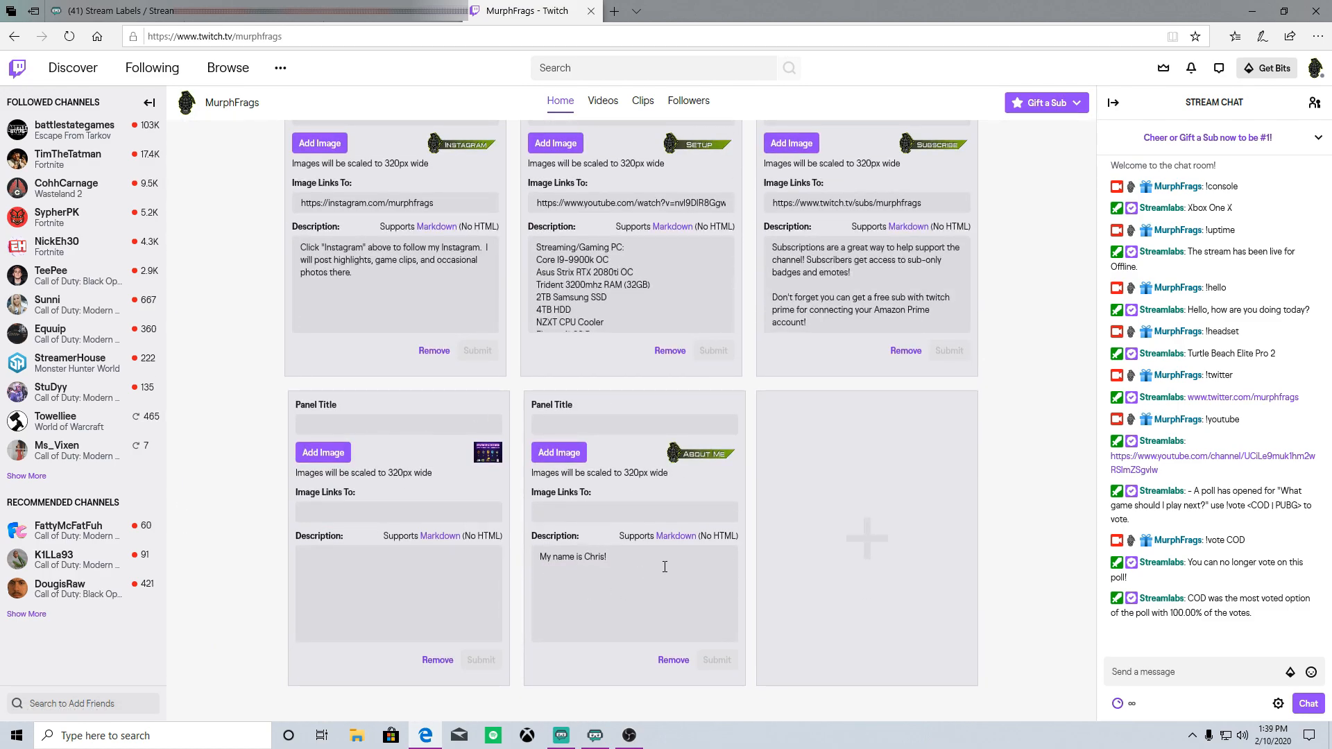
{"action": "left_click", "coordinate": [673, 660]}
{"action": "left_click", "coordinate": [668, 558]}
{"action": "scroll", "coordinate": [647, 566], "scroll_direction": "up", "scroll_amount": 15}
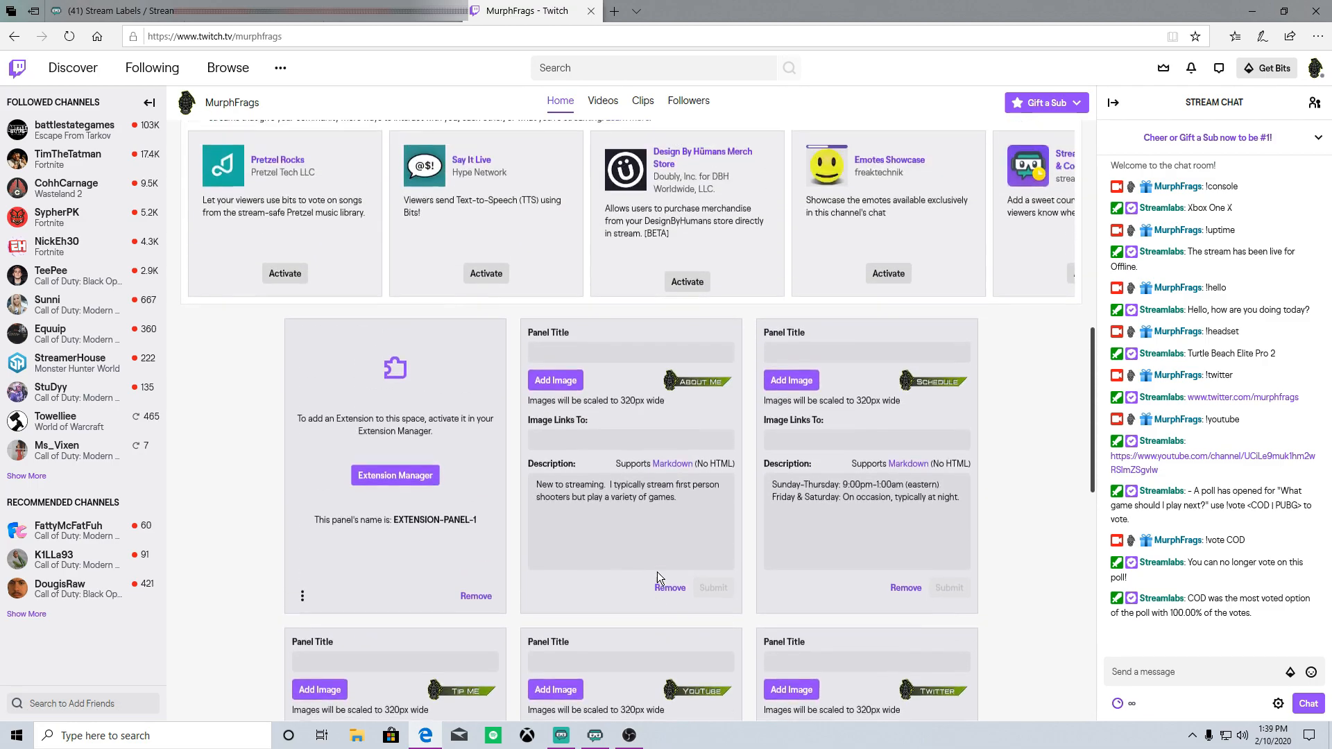
{"action": "scroll", "coordinate": [658, 566], "scroll_direction": "down", "scroll_amount": 5}
{"action": "scroll", "coordinate": [656, 564], "scroll_direction": "down", "scroll_amount": 5}
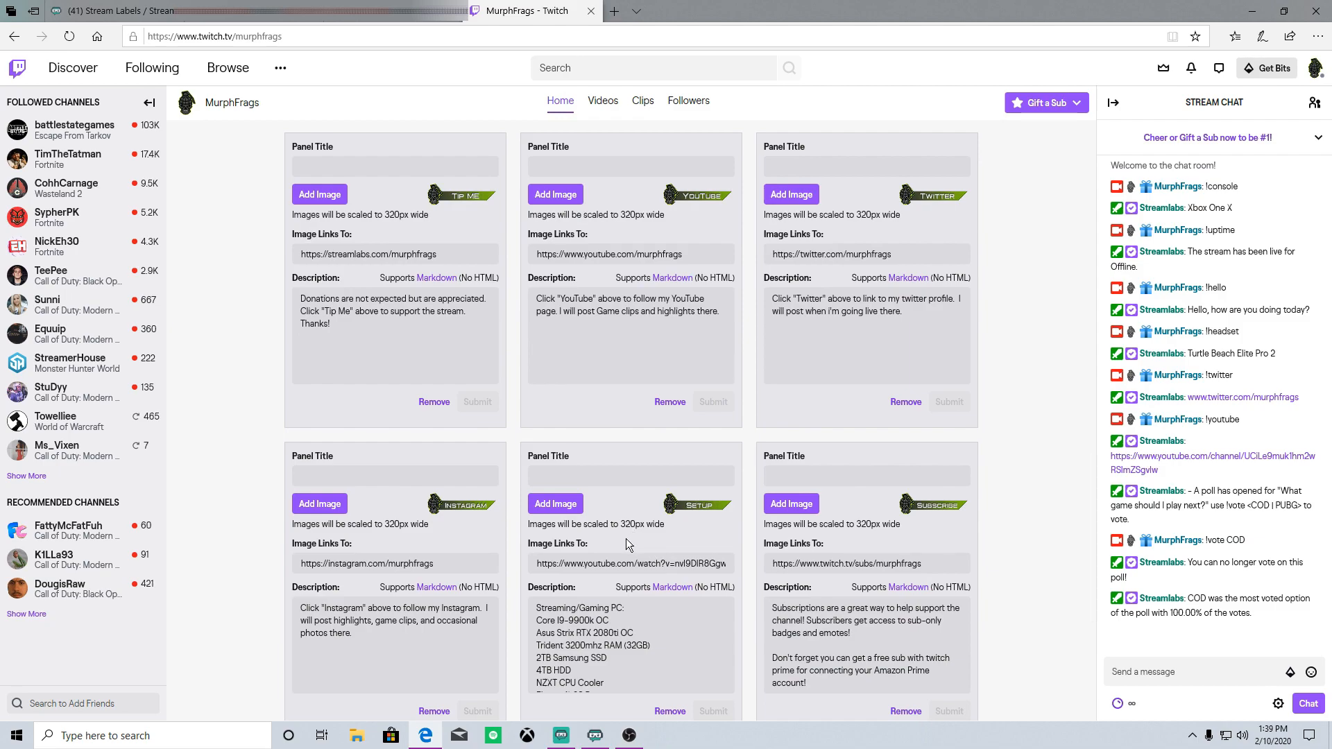
Examine the YouTube panel's description and its image link address in the panel editor
{"action": "scroll", "coordinate": [626, 543], "scroll_direction": "up", "scroll_amount": 3}
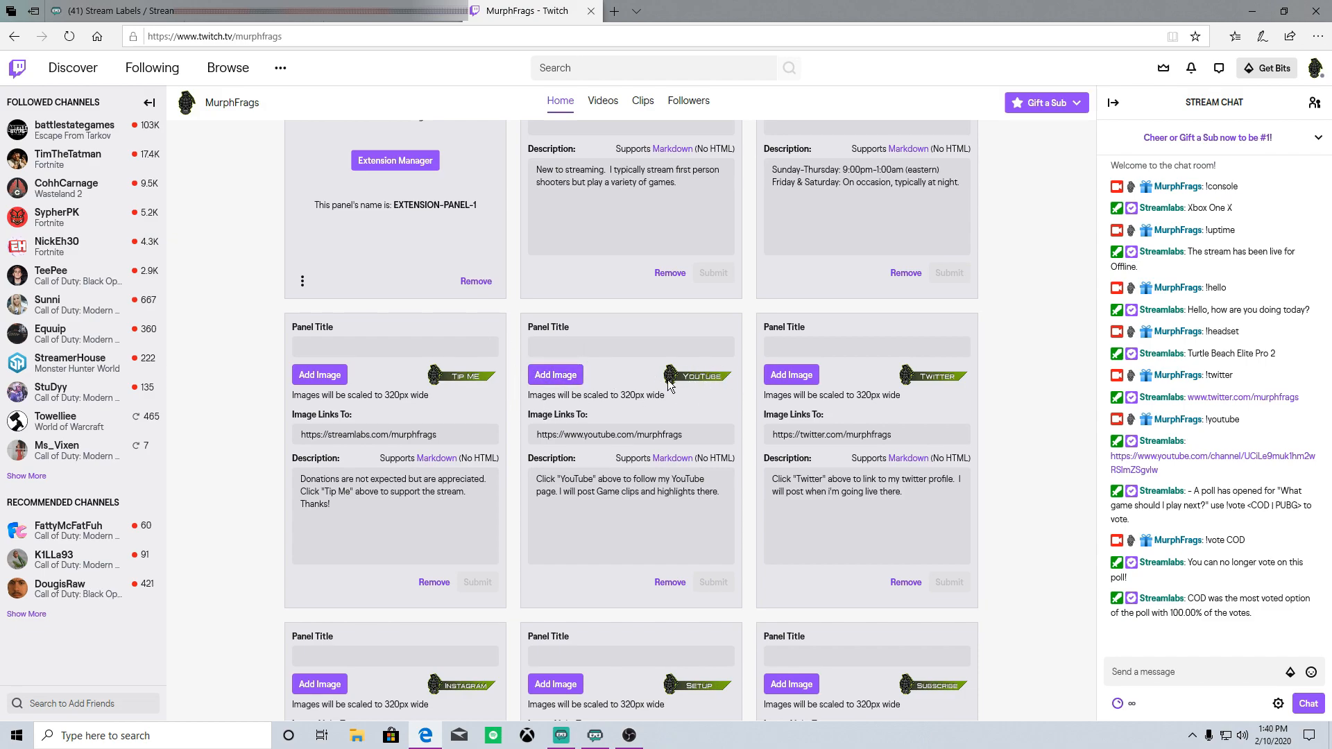
{"action": "left_click_drag", "start_coordinate": [540, 481], "coordinate": [692, 504]}
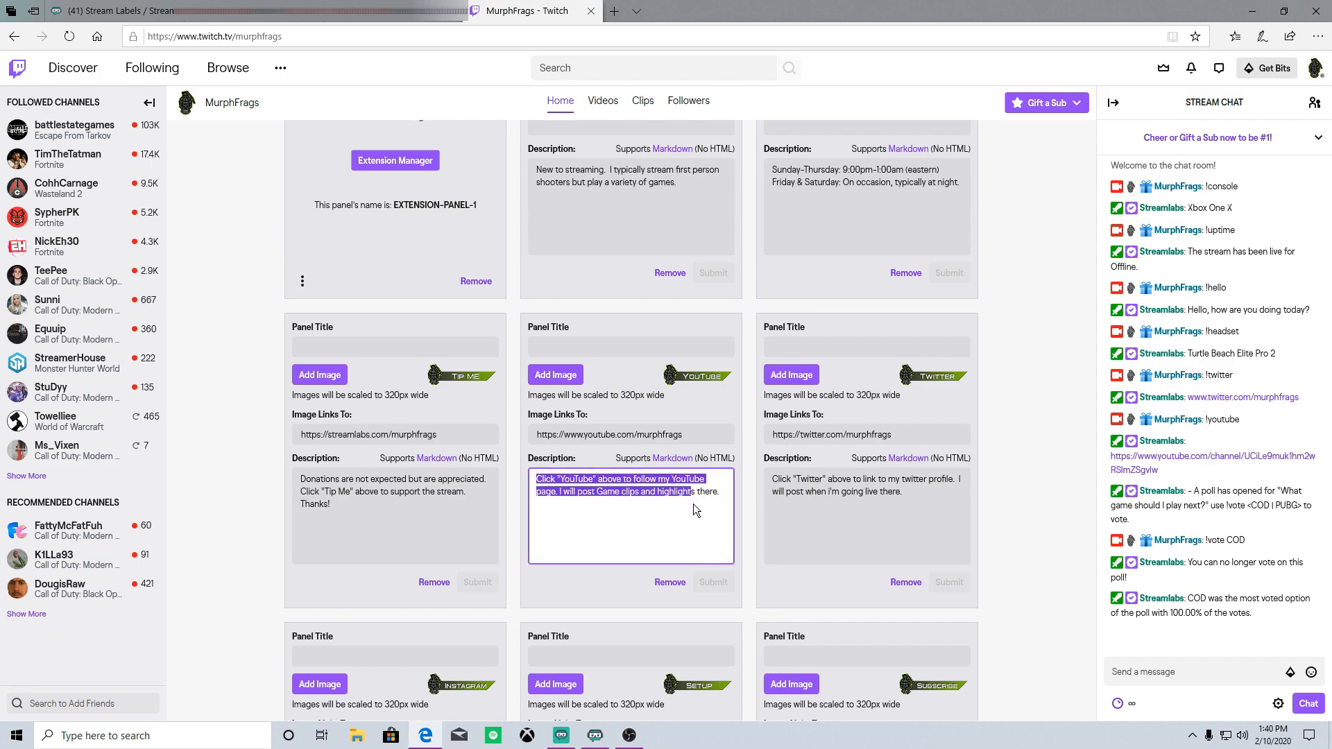
{"action": "left_click", "coordinate": [706, 489]}
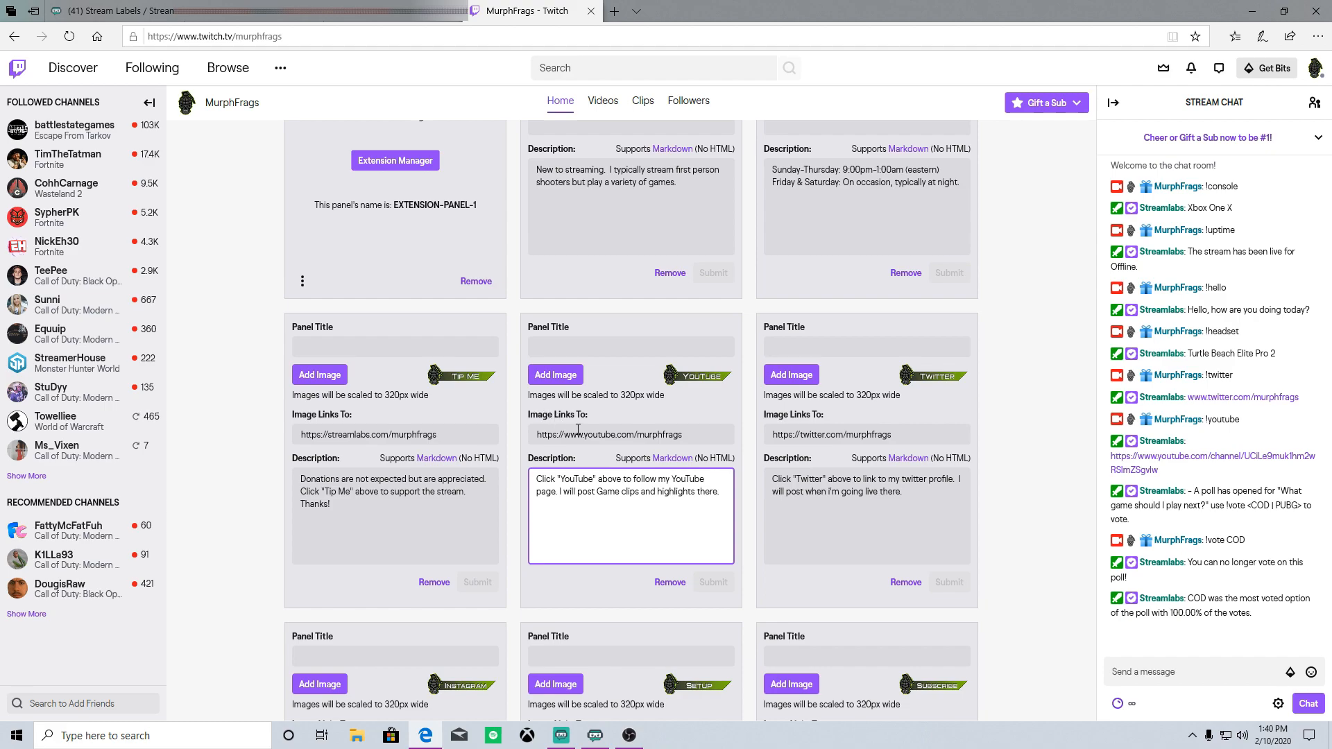
{"action": "left_click_drag", "start_coordinate": [704, 437], "coordinate": [514, 433]}
{"action": "left_click", "coordinate": [712, 436]}
{"action": "left_click_drag", "start_coordinate": [713, 435], "coordinate": [487, 437]}
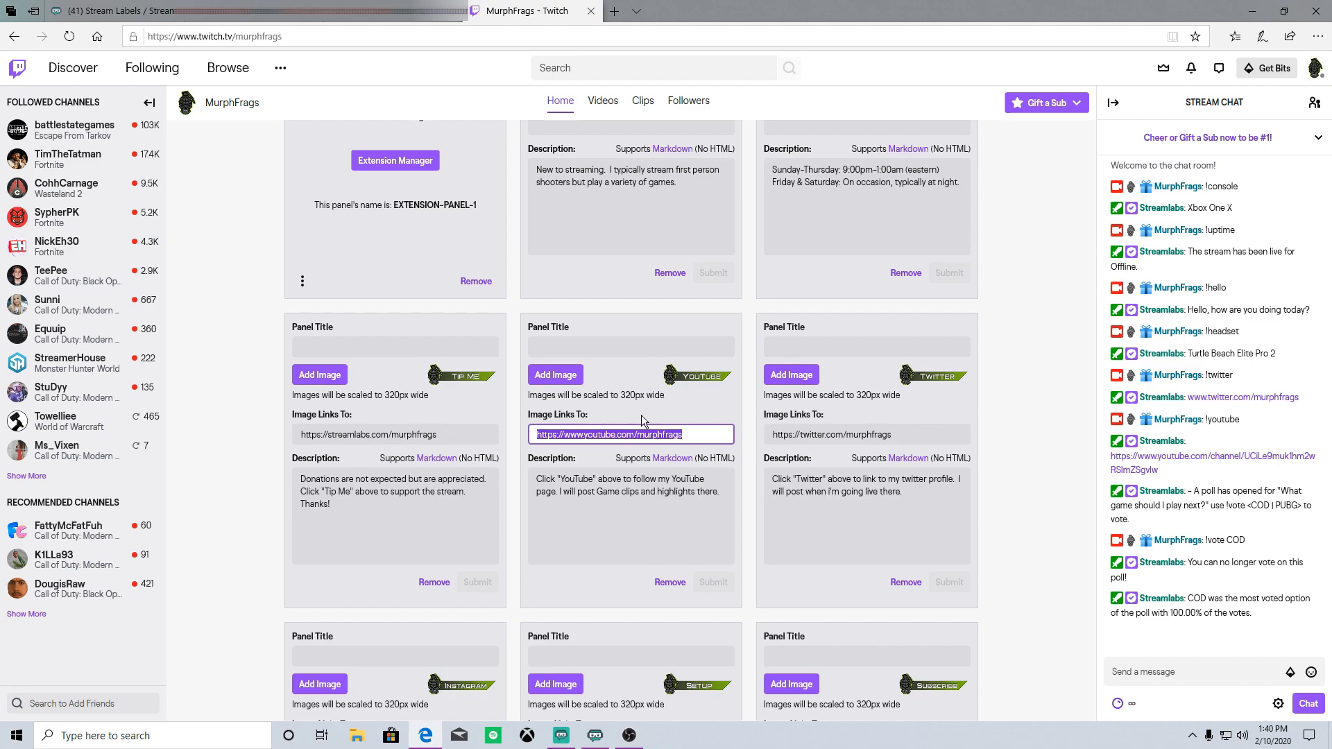
Turn off panel editing and open the YouTube panel's image link from the channel page to test it
{"action": "scroll", "coordinate": [434, 395], "scroll_direction": "up", "scroll_amount": 8}
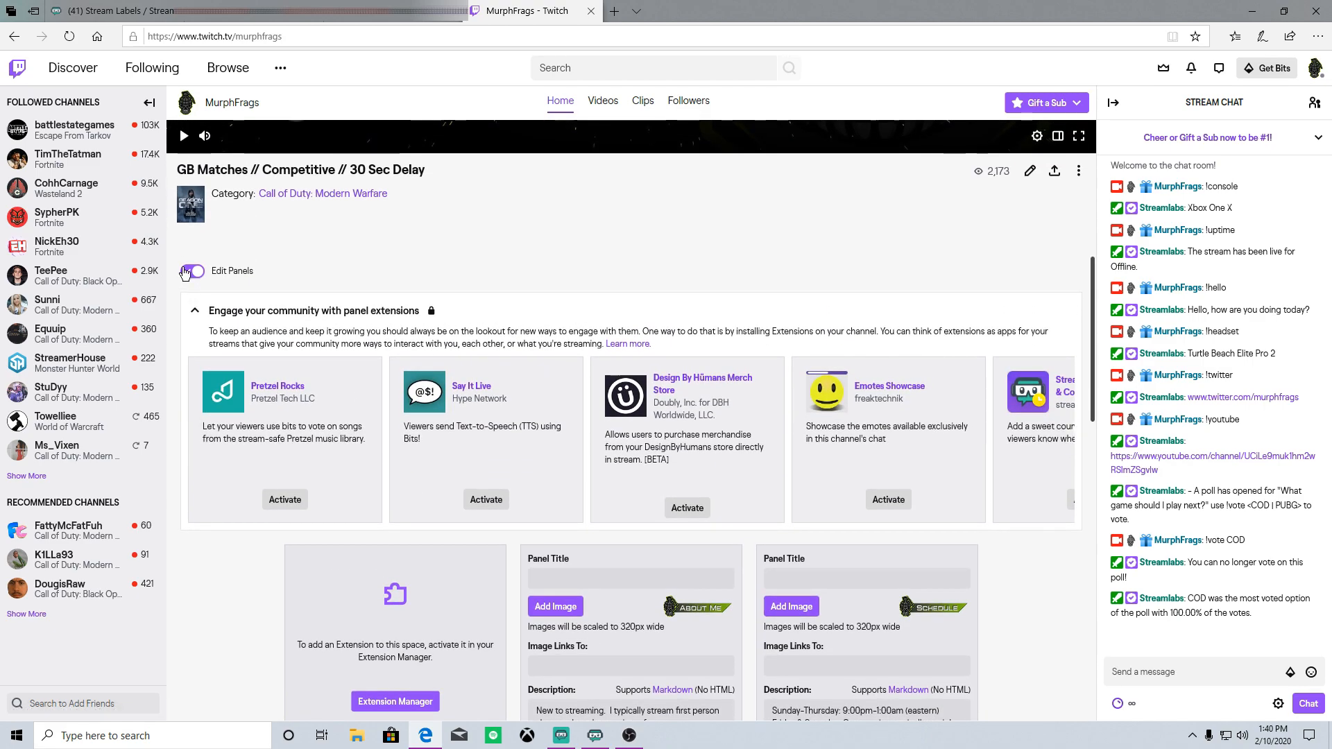
{"action": "left_click", "coordinate": [192, 271]}
{"action": "scroll", "coordinate": [270, 357], "scroll_direction": "down", "scroll_amount": 2}
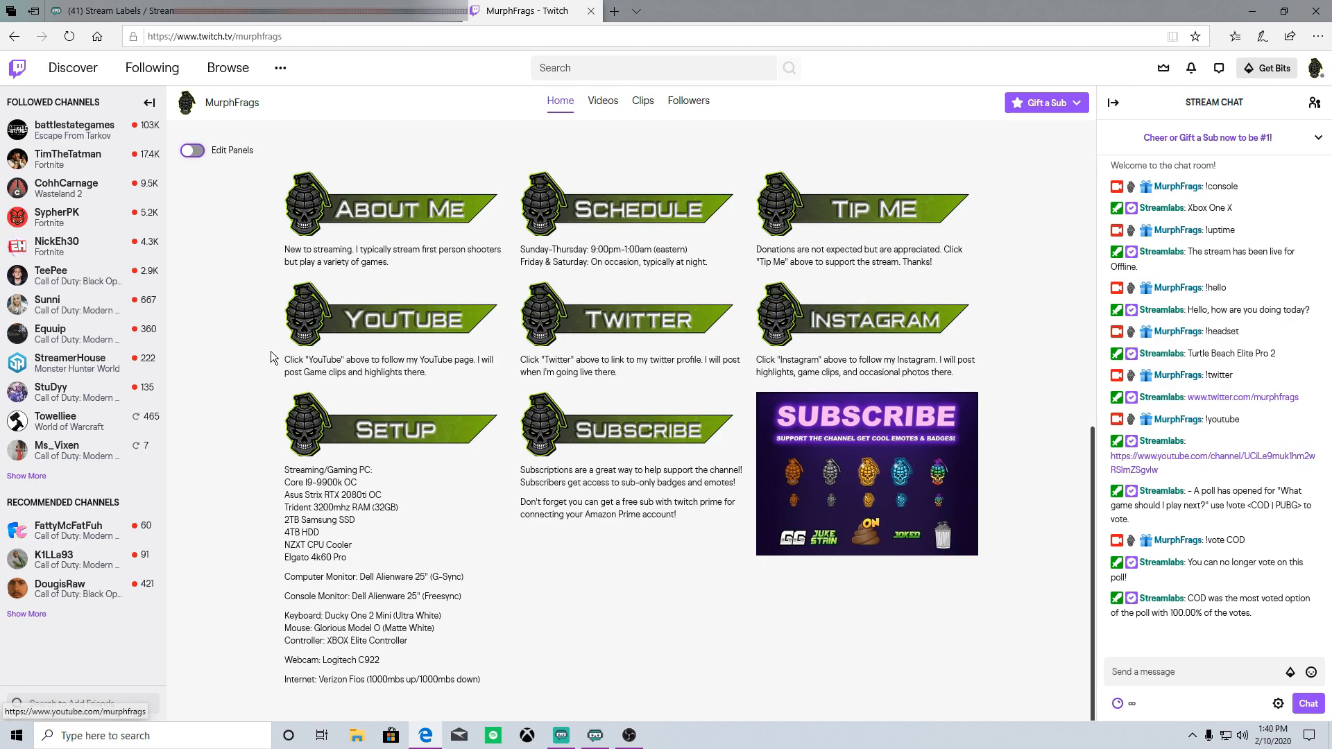
{"action": "left_click_drag", "start_coordinate": [274, 357], "coordinate": [473, 377]}
{"action": "left_click", "coordinate": [473, 376]}
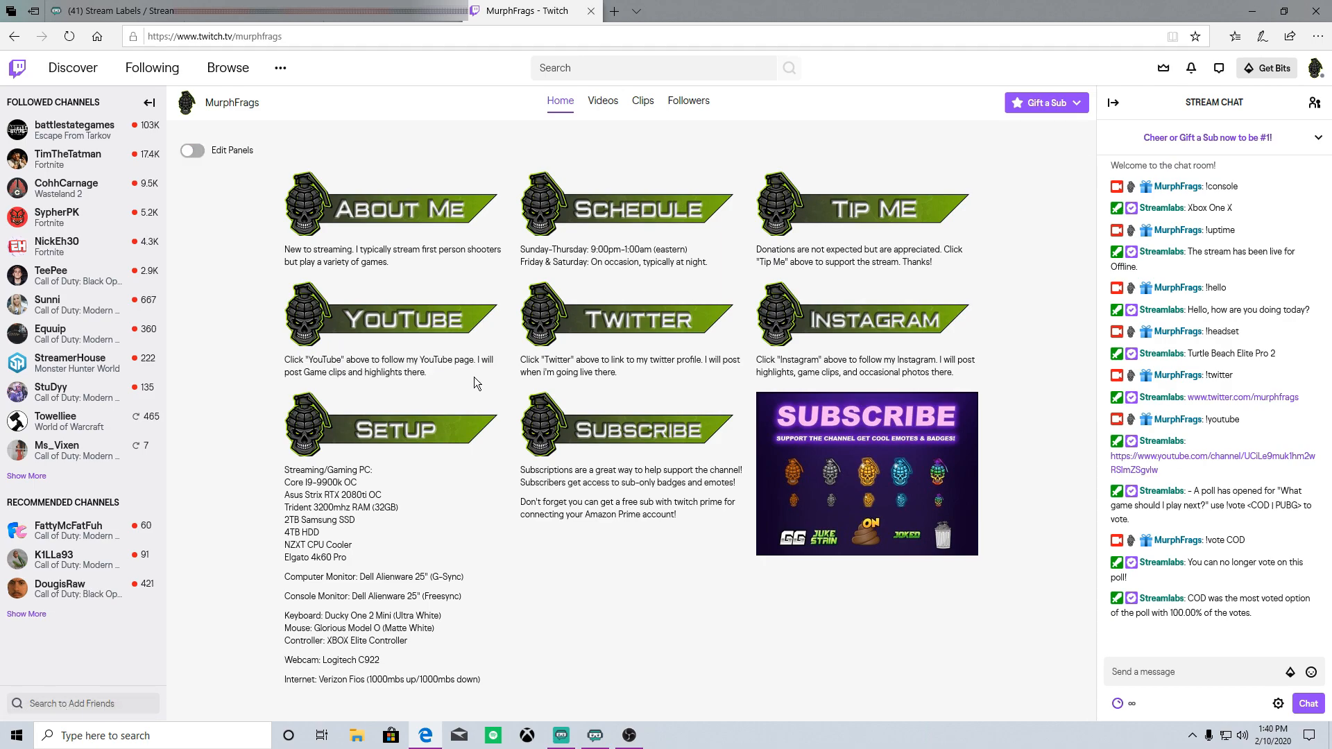
{"action": "left_click", "coordinate": [384, 321]}
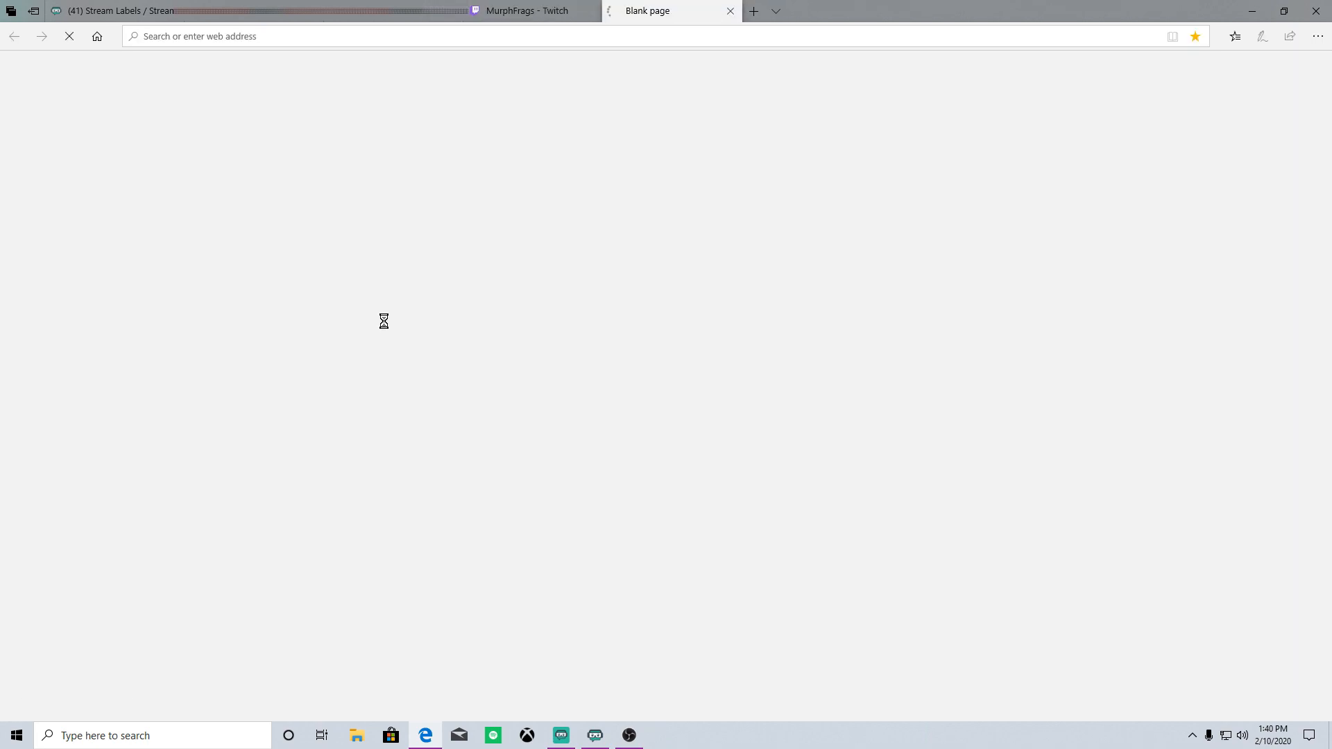